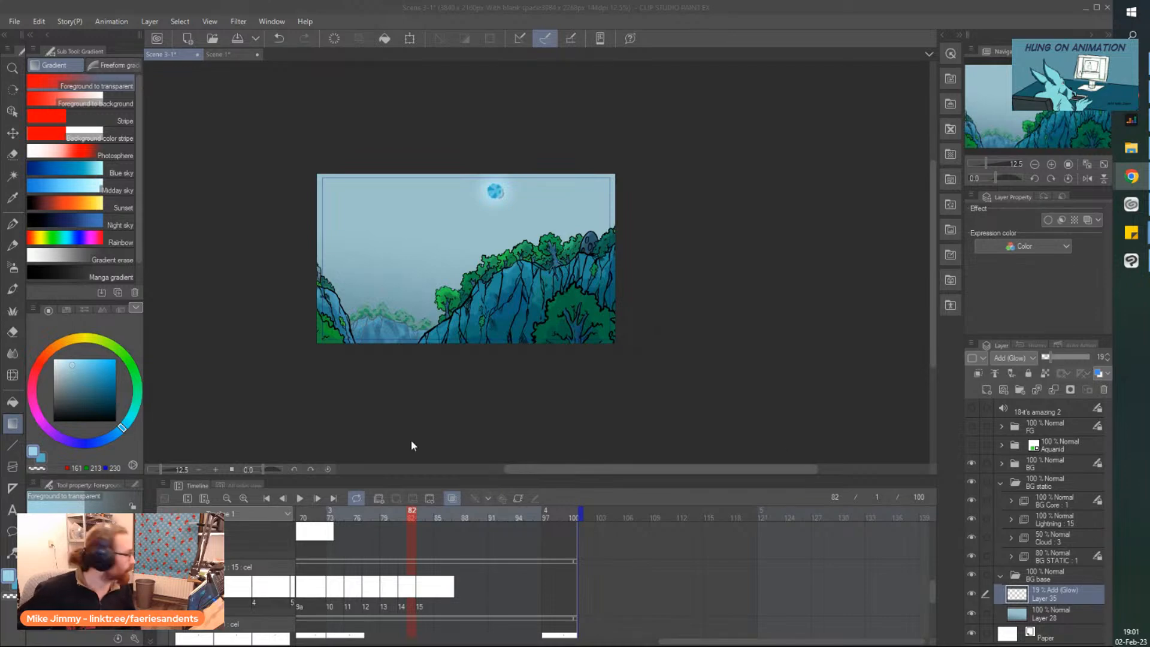
Examine the background scene up close, from the distant tree-topped cliffs to the glowing moon in the sky
{"action": "scroll", "coordinate": [241, 275], "scroll_direction": "up", "scroll_amount": 2}
{"action": "scroll", "coordinate": [535, 237], "scroll_direction": "up", "scroll_amount": 1}
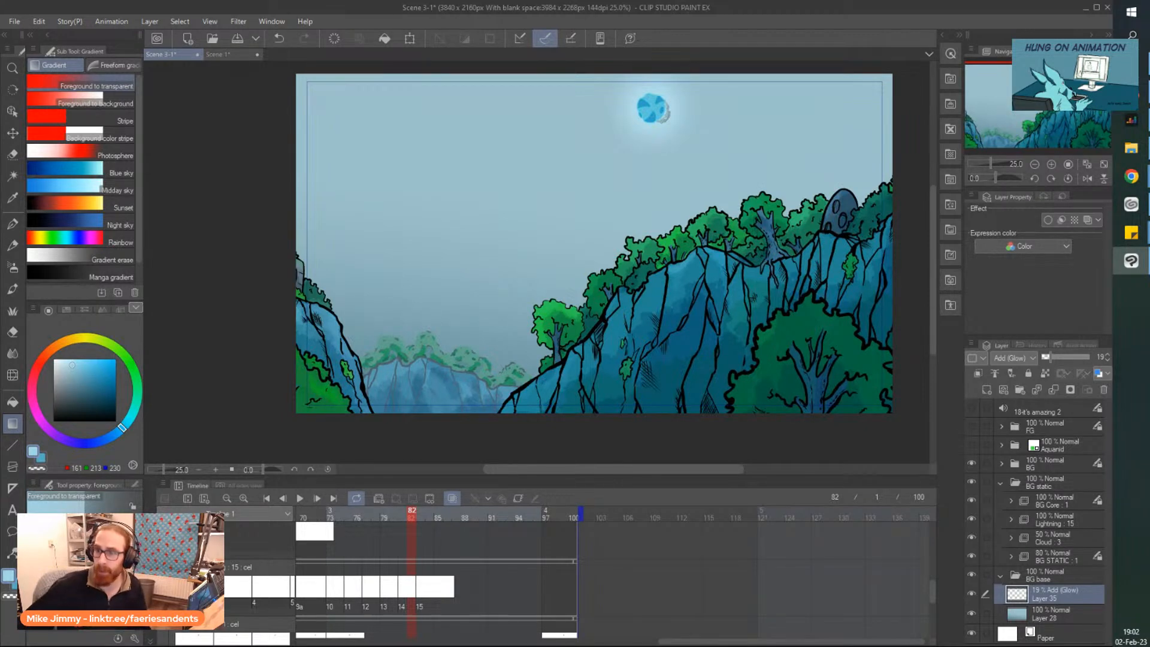
{"action": "key", "text": "alt+Tab"}
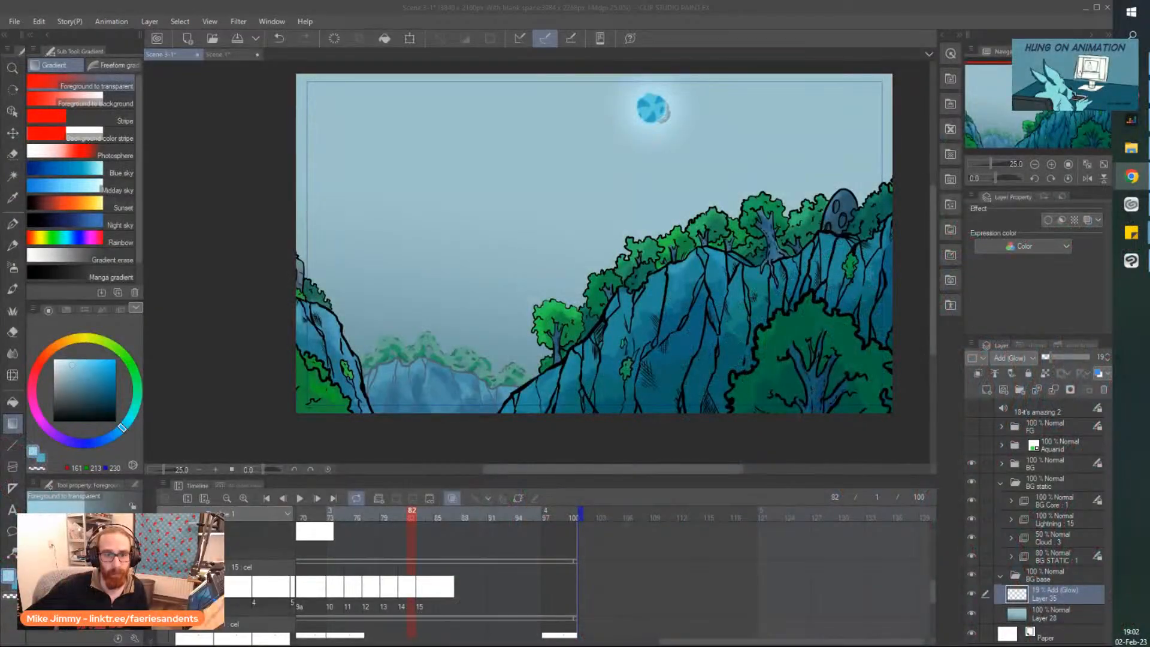
{"action": "left_click", "coordinate": [715, 23]}
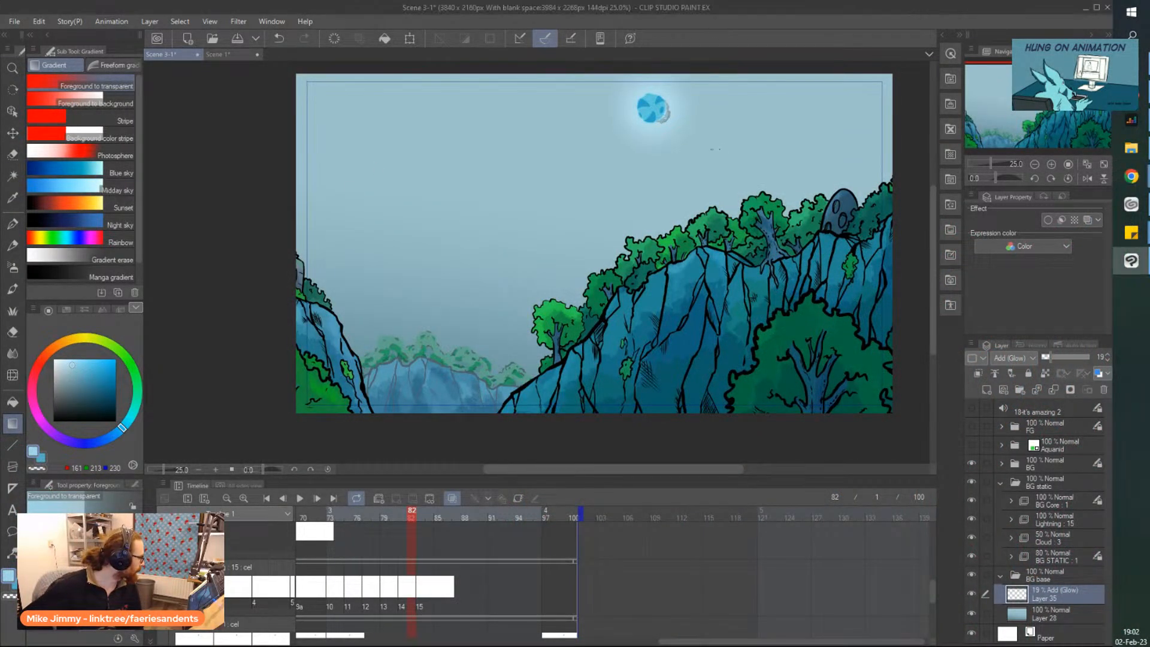
{"action": "scroll", "coordinate": [721, 173], "scroll_direction": "up", "scroll_amount": 2}
{"action": "scroll", "coordinate": [367, 376], "scroll_direction": "down", "scroll_amount": 5}
{"action": "scroll", "coordinate": [308, 386], "scroll_direction": "up", "scroll_amount": 2}
{"action": "scroll", "coordinate": [318, 417], "scroll_direction": "up", "scroll_amount": 5}
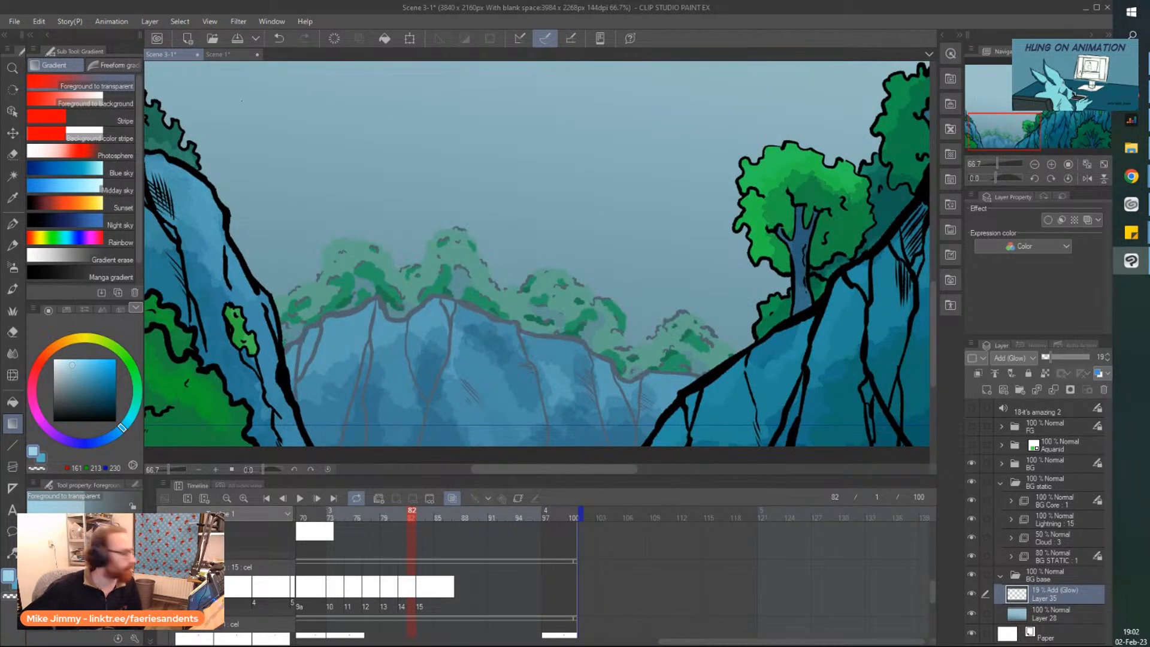
{"action": "scroll", "coordinate": [568, 198], "scroll_direction": "down", "scroll_amount": 4}
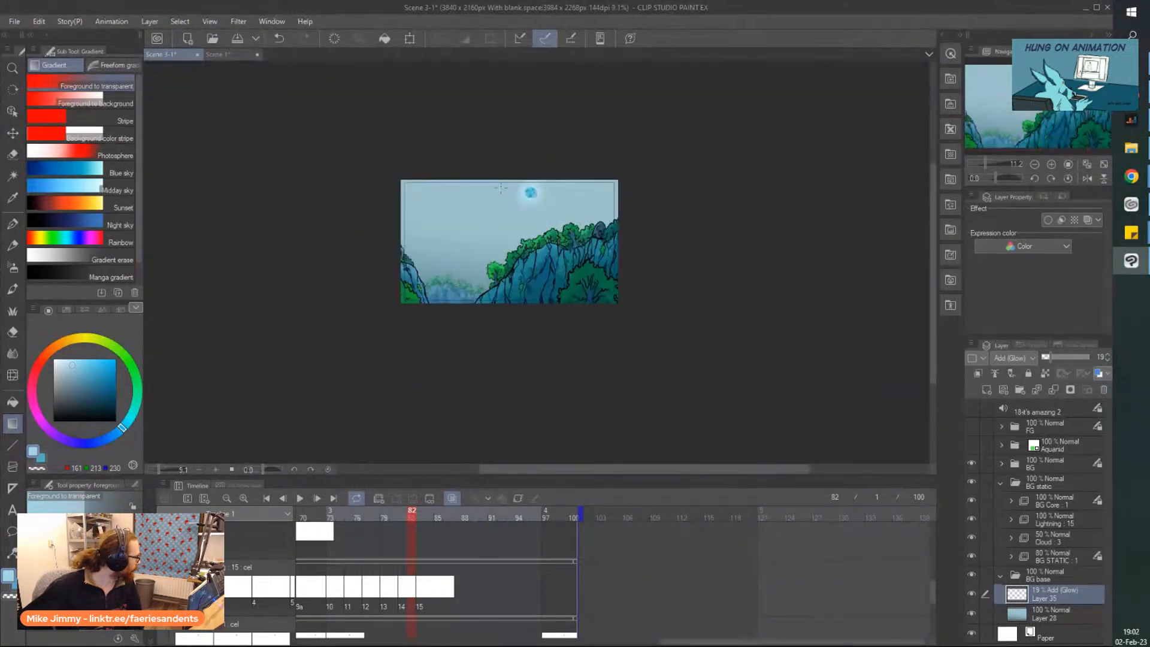
{"action": "scroll", "coordinate": [569, 197], "scroll_direction": "up", "scroll_amount": 2}
{"action": "scroll", "coordinate": [569, 198], "scroll_direction": "up", "scroll_amount": 6}
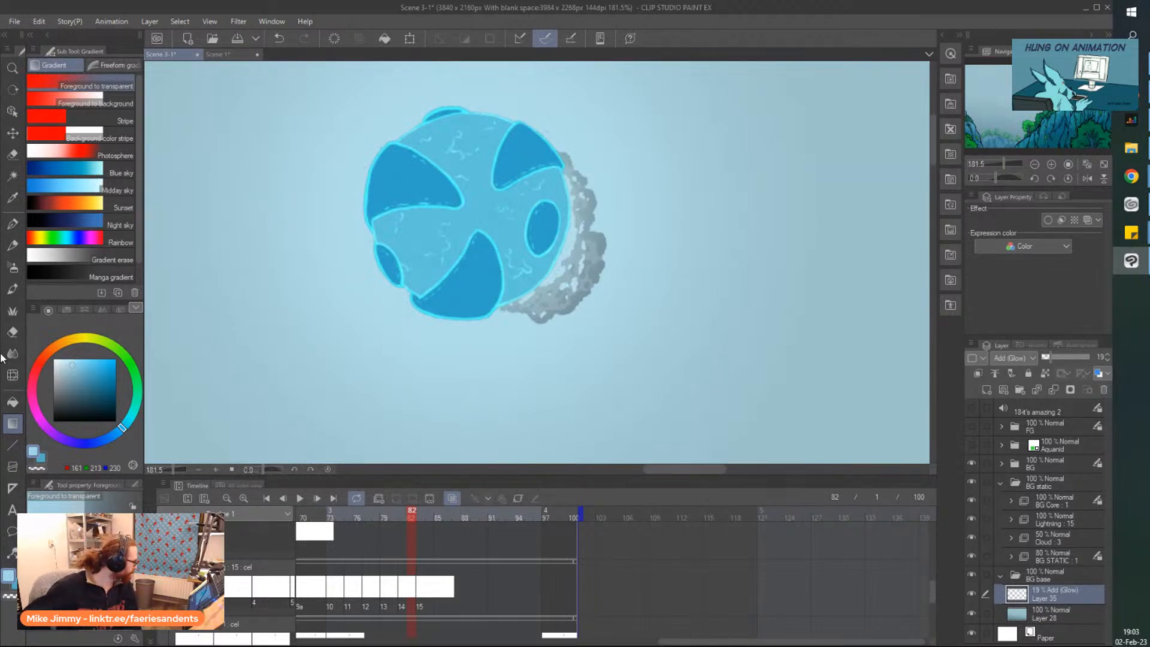
Play back a stretch of the animation around the moon, stop it, and return to the wider scene at 25% zoom
{"action": "left_click", "coordinate": [300, 498]}
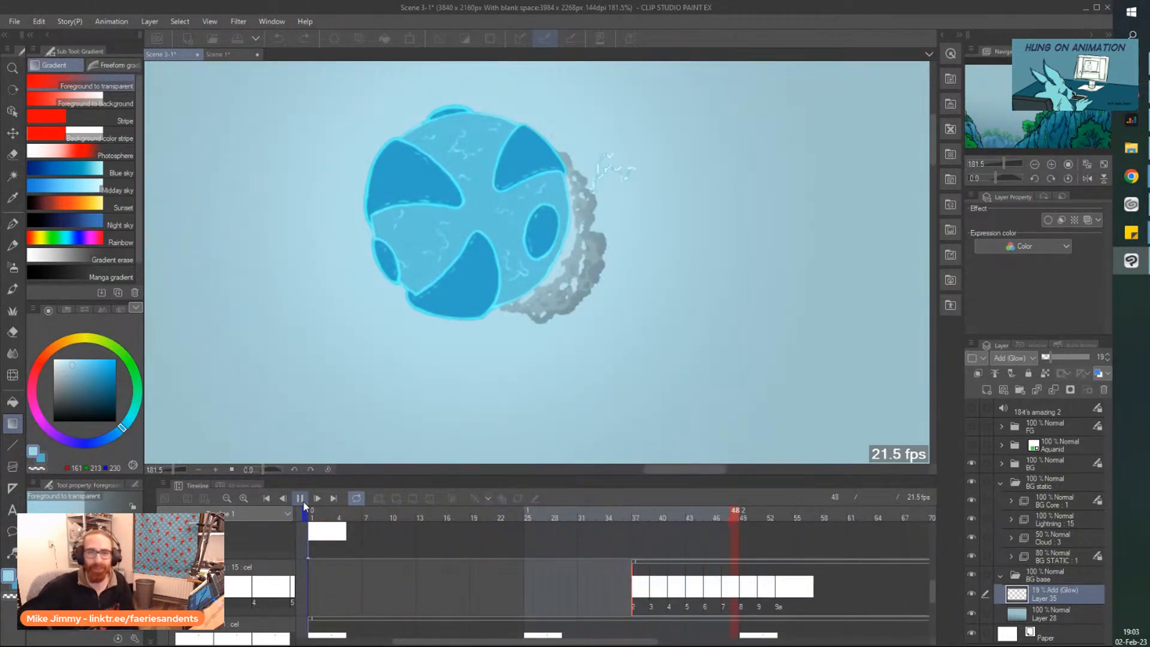
{"action": "left_click", "coordinate": [300, 498]}
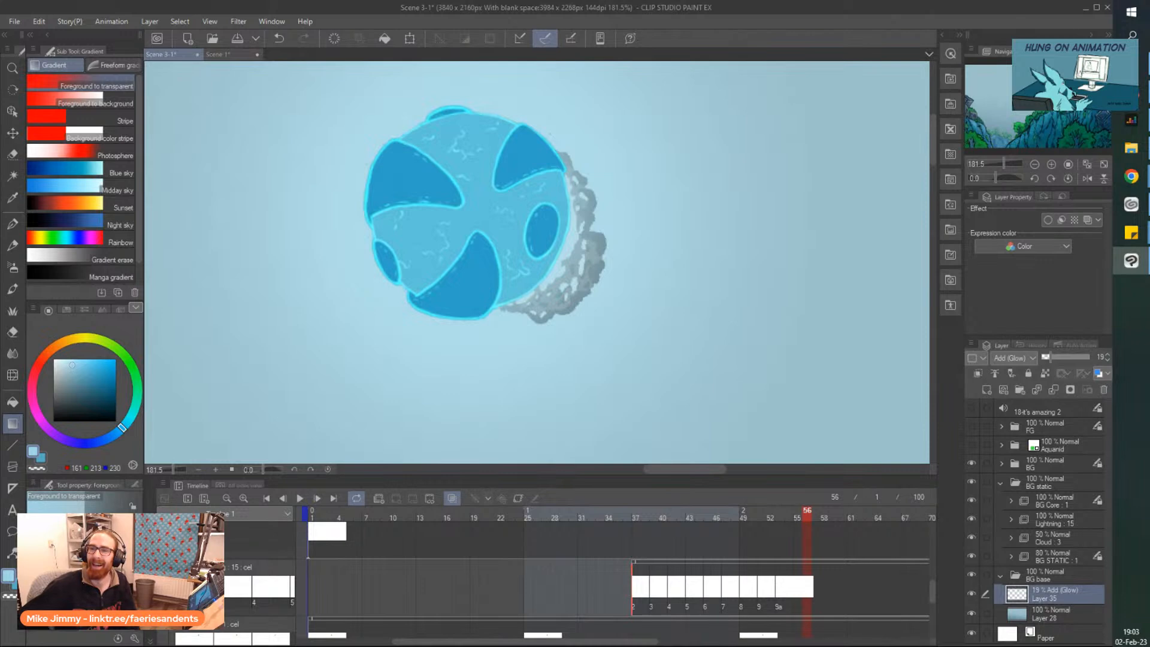
{"action": "key", "text": "alt+Tab"}
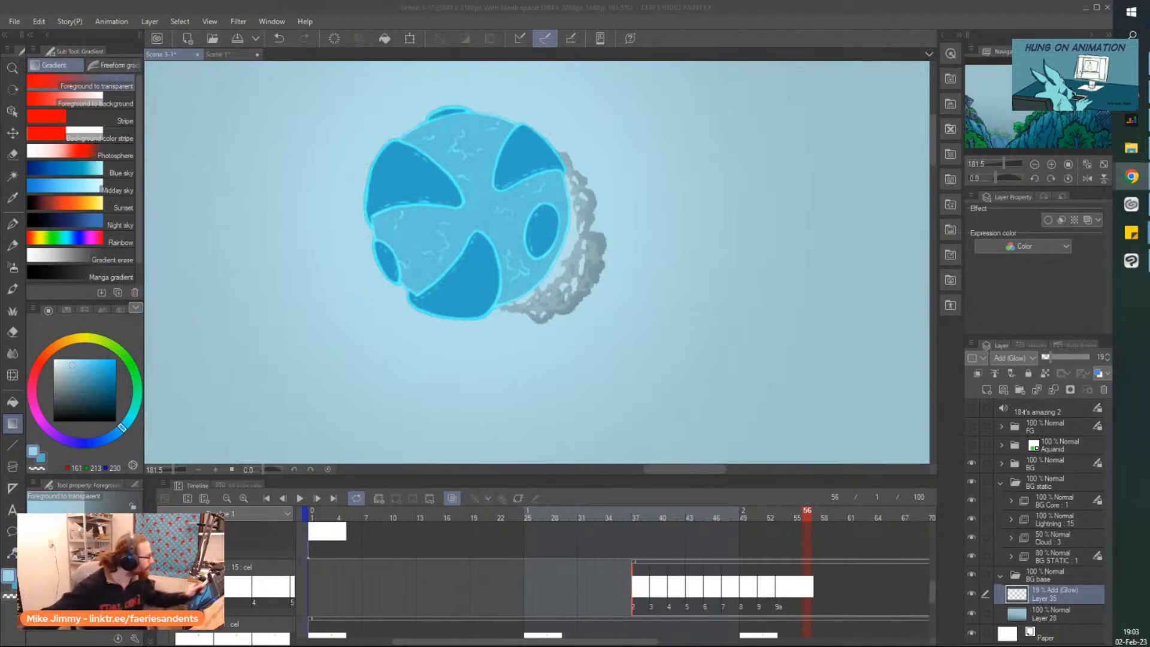
{"action": "left_click", "coordinate": [692, 32]}
{"action": "key", "text": "ctrl+alt+0"}
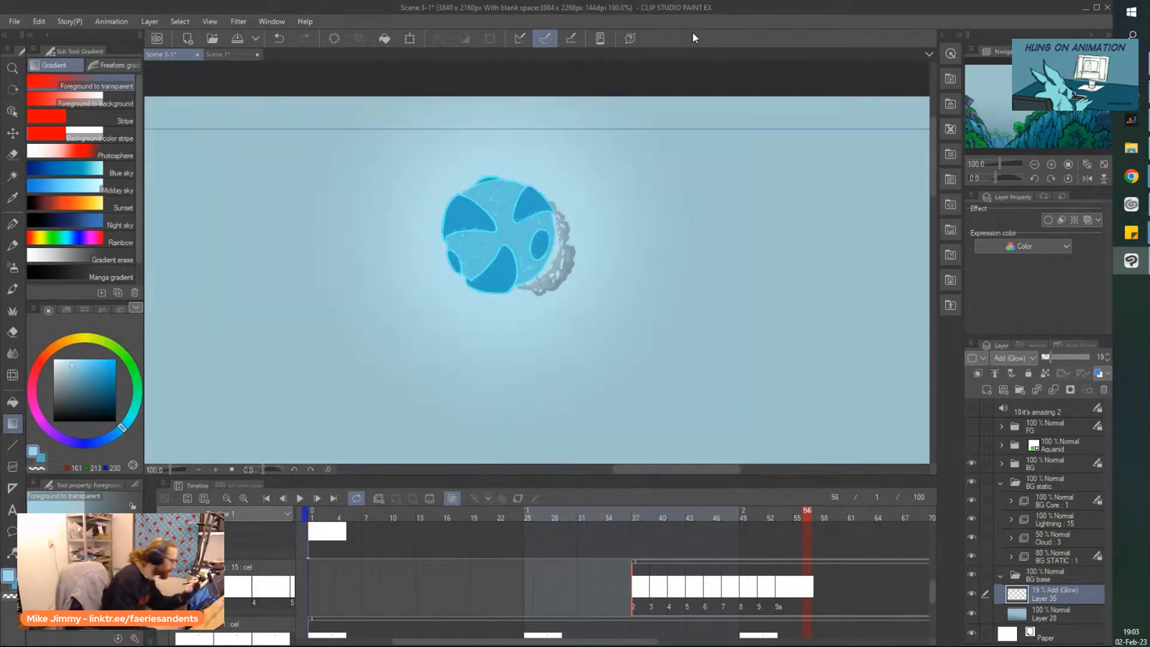
{"action": "key", "text": "ctrl+minus"}
{"action": "key", "text": "ctrl+minus"}
{"action": "key", "text": "ctrl+minus"}
{"action": "key", "text": "ctrl+minus"}
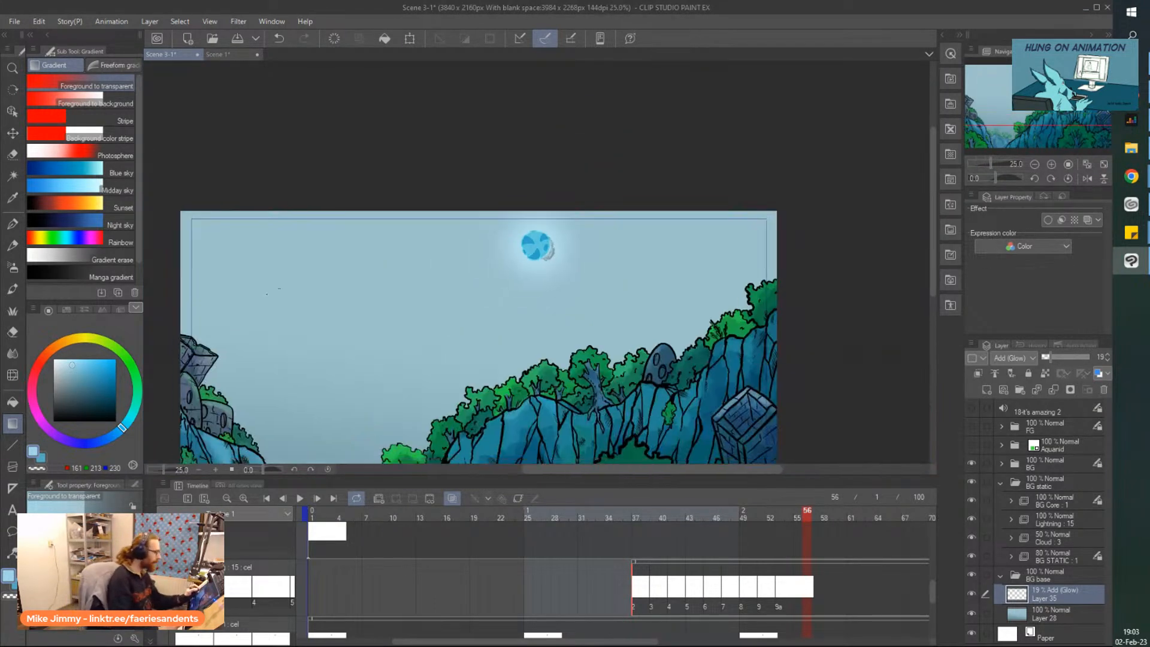
Add a new animation folder directly above the BG base folder
{"action": "left_click_drag", "start_coordinate": [288, 284], "coordinate": [300, 266]}
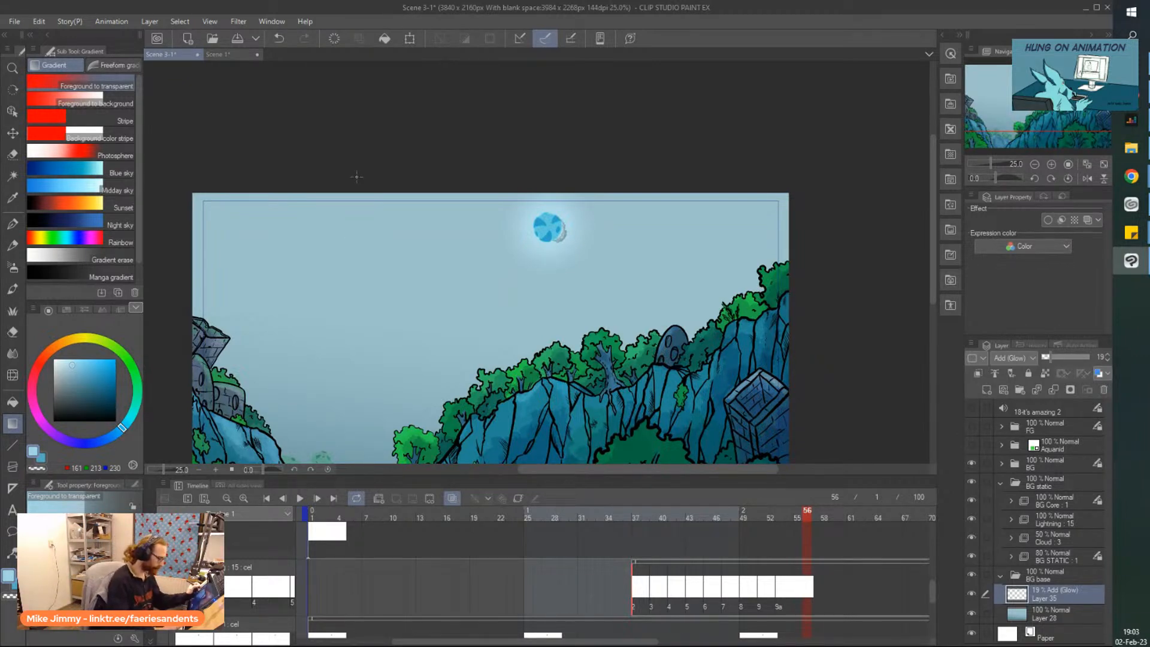
{"action": "left_click_drag", "start_coordinate": [544, 643], "coordinate": [486, 642]}
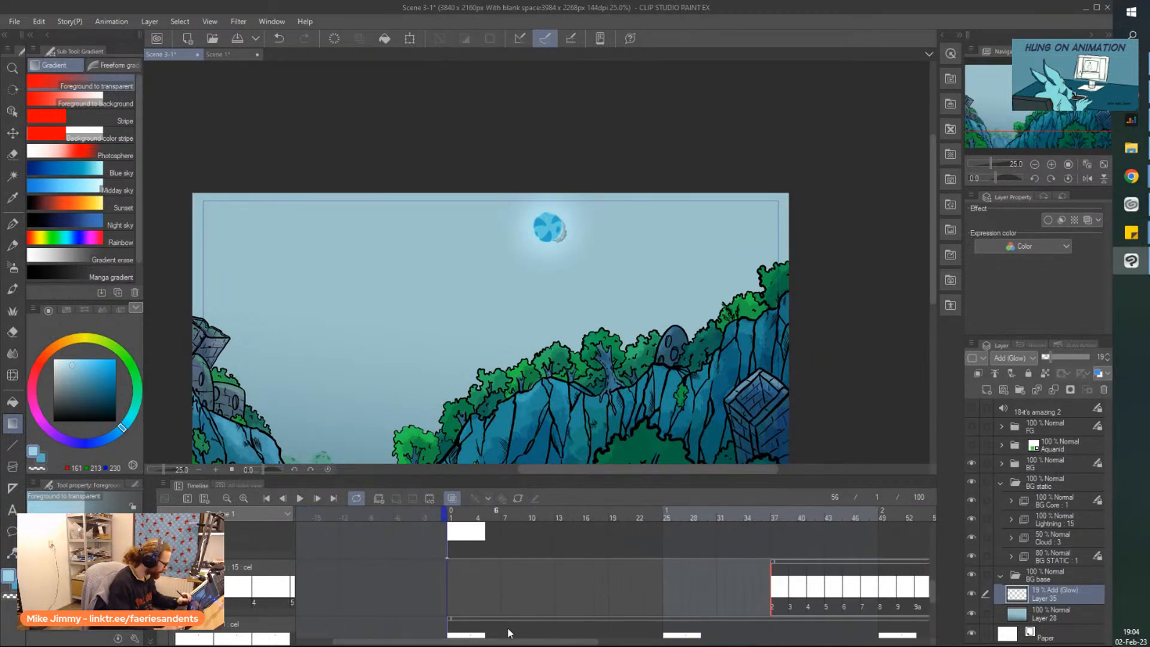
{"action": "left_click_drag", "start_coordinate": [933, 589], "coordinate": [933, 602]}
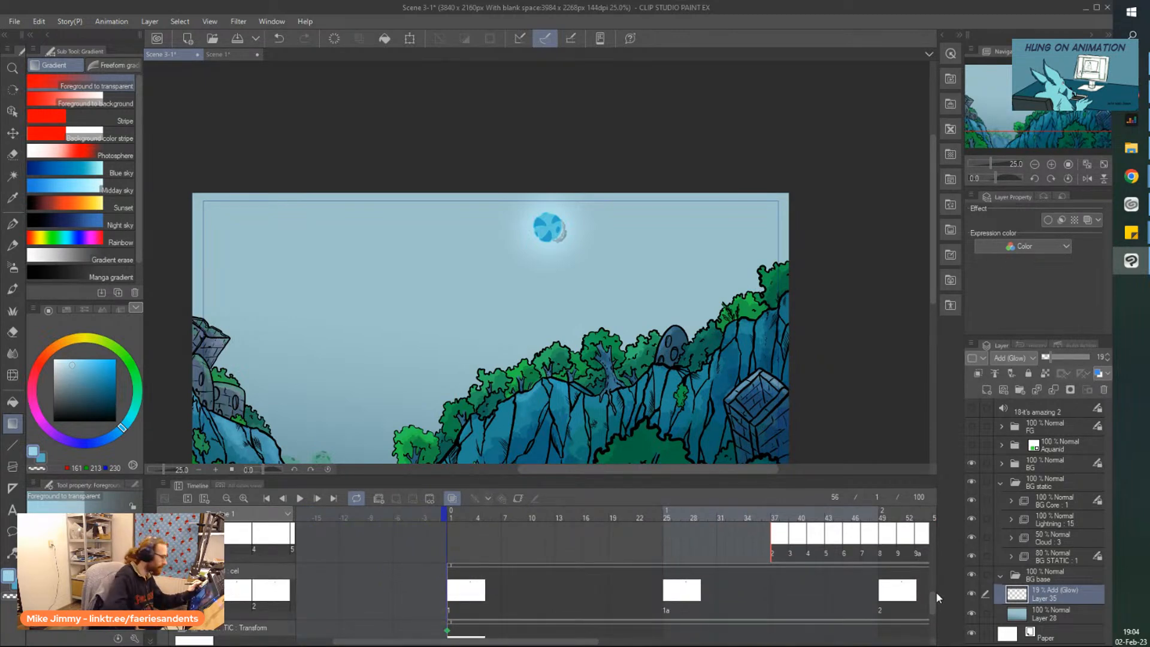
{"action": "scroll", "coordinate": [424, 146], "scroll_direction": "down", "scroll_amount": 3}
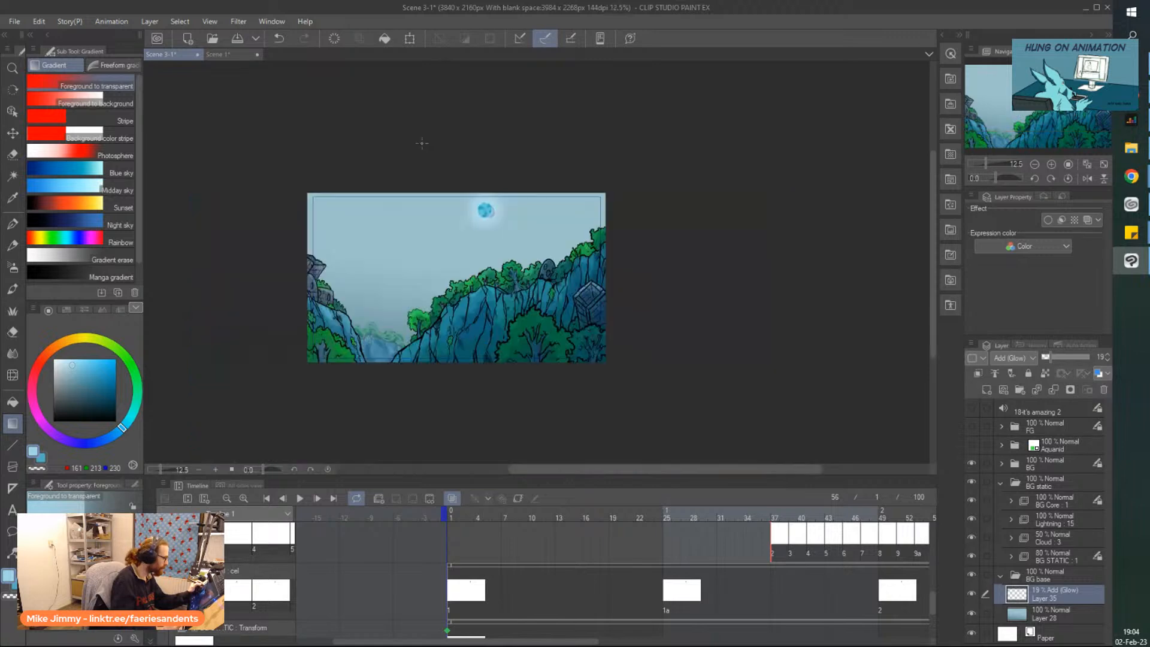
{"action": "scroll", "coordinate": [317, 342], "scroll_direction": "up", "scroll_amount": 3}
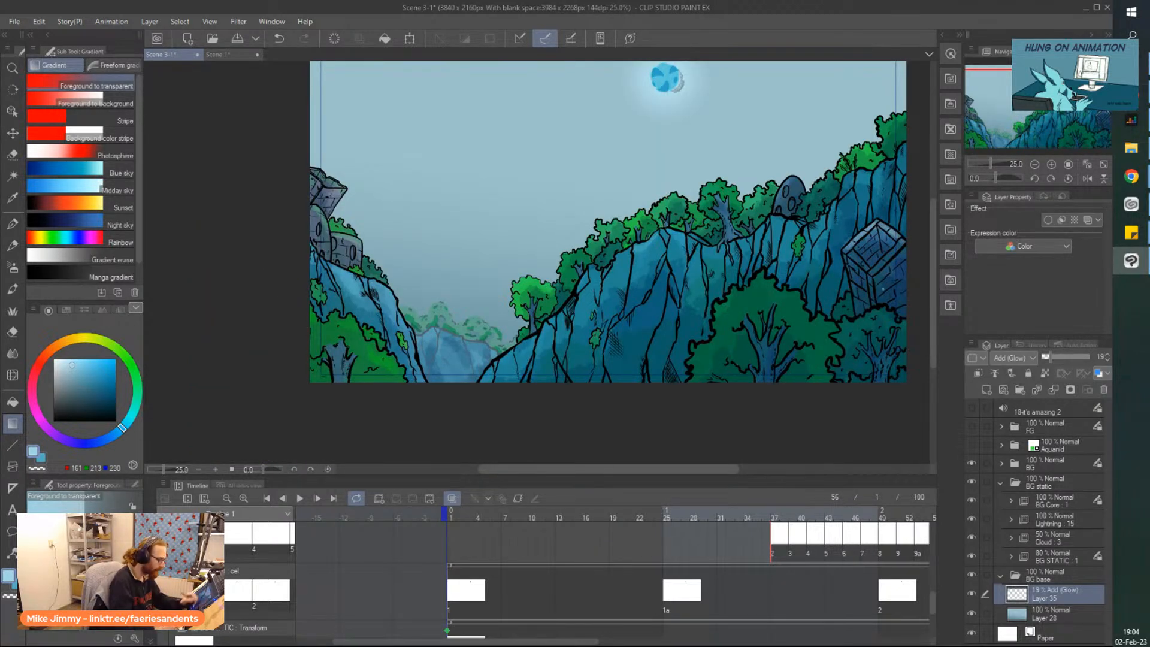
{"action": "left_click", "coordinate": [1045, 574]}
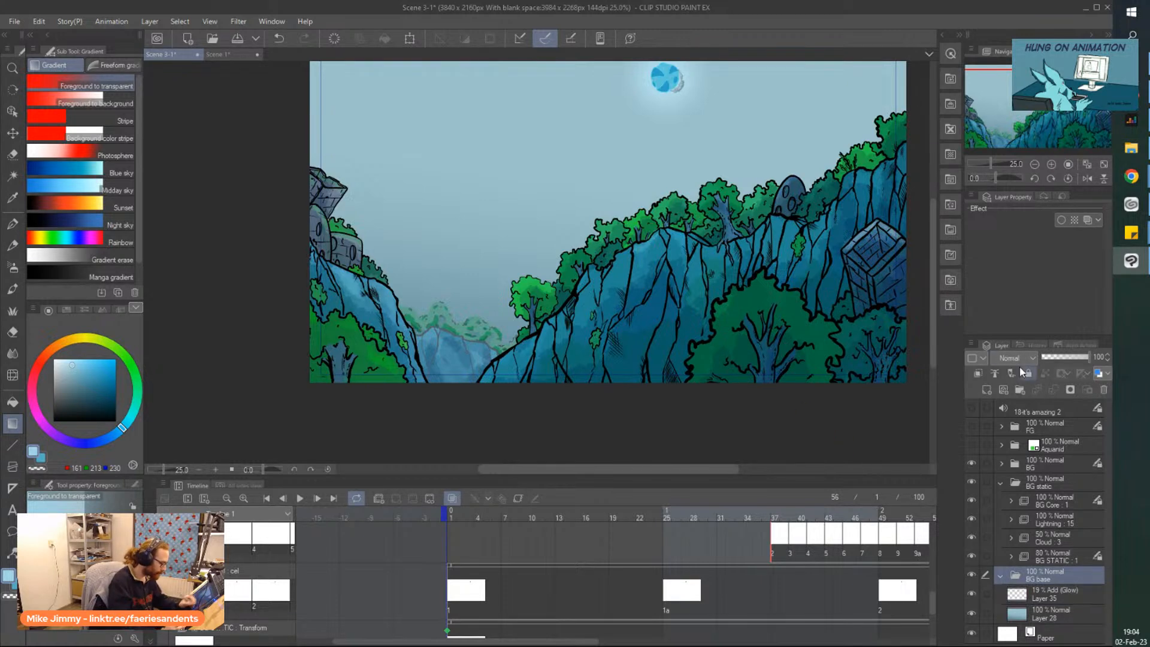
{"action": "left_click", "coordinate": [451, 498]}
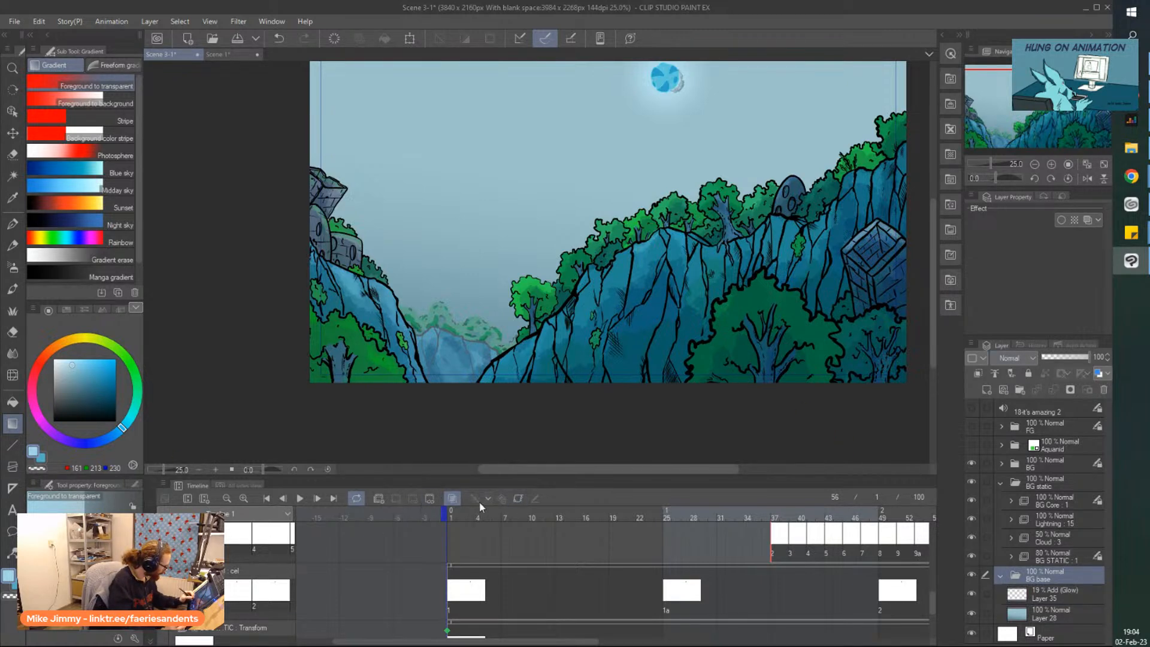
{"action": "left_click", "coordinate": [377, 497]}
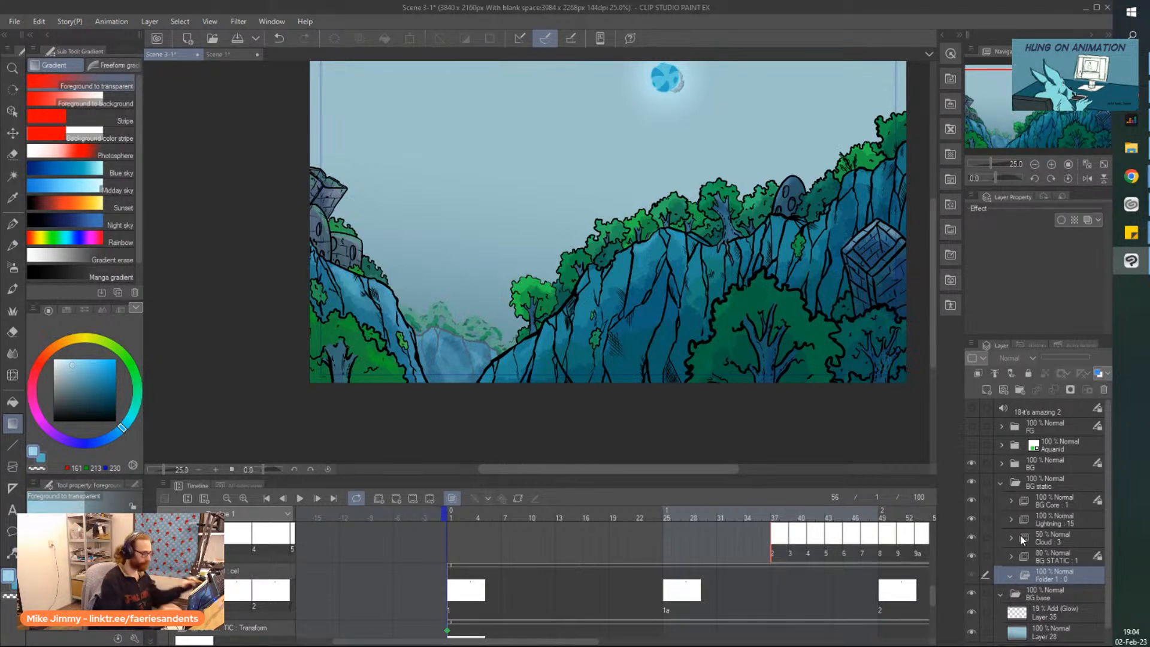
Rename the new animation folder as "Continent far"
{"action": "left_click_drag", "start_coordinate": [371, 211], "coordinate": [356, 294]}
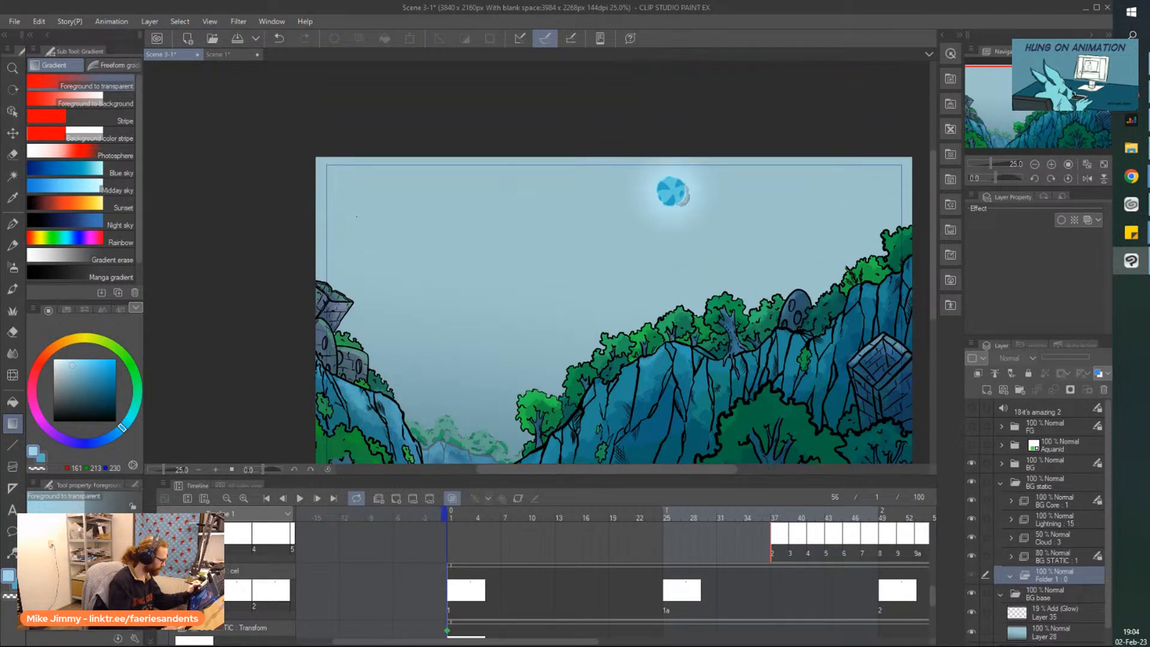
{"action": "scroll", "coordinate": [928, 608], "scroll_direction": "down", "scroll_amount": 5}
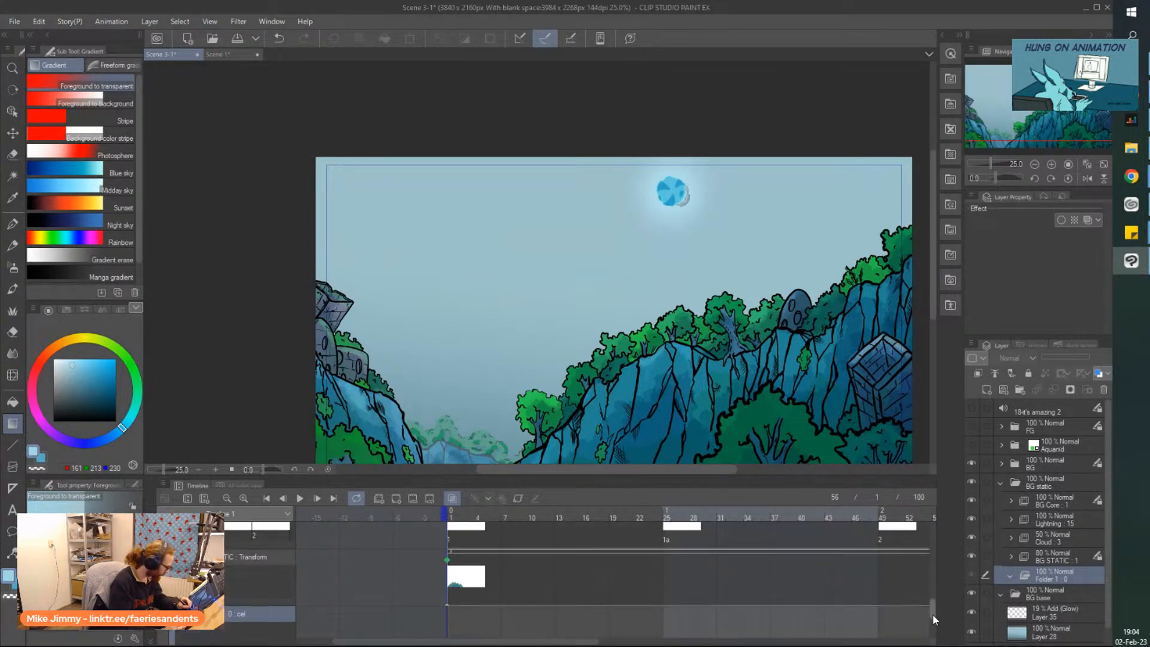
{"action": "double_click", "coordinate": [1042, 579]}
{"action": "type", "text": "Continent"}
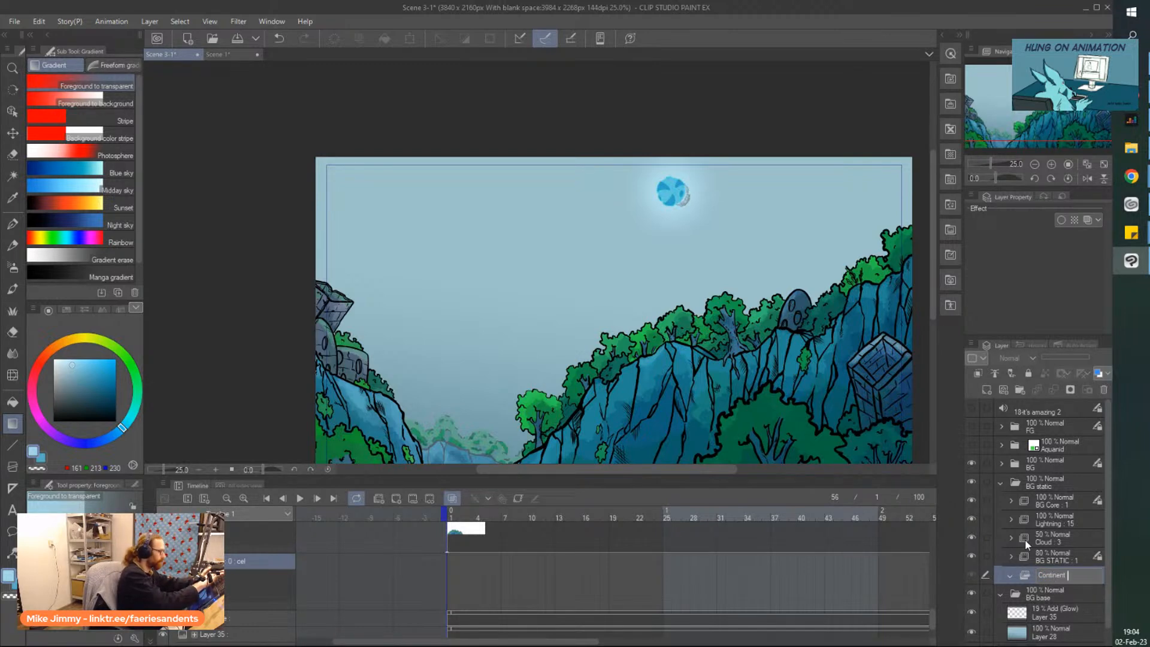
{"action": "type", "text": "far"}
{"action": "key", "text": "Return"}
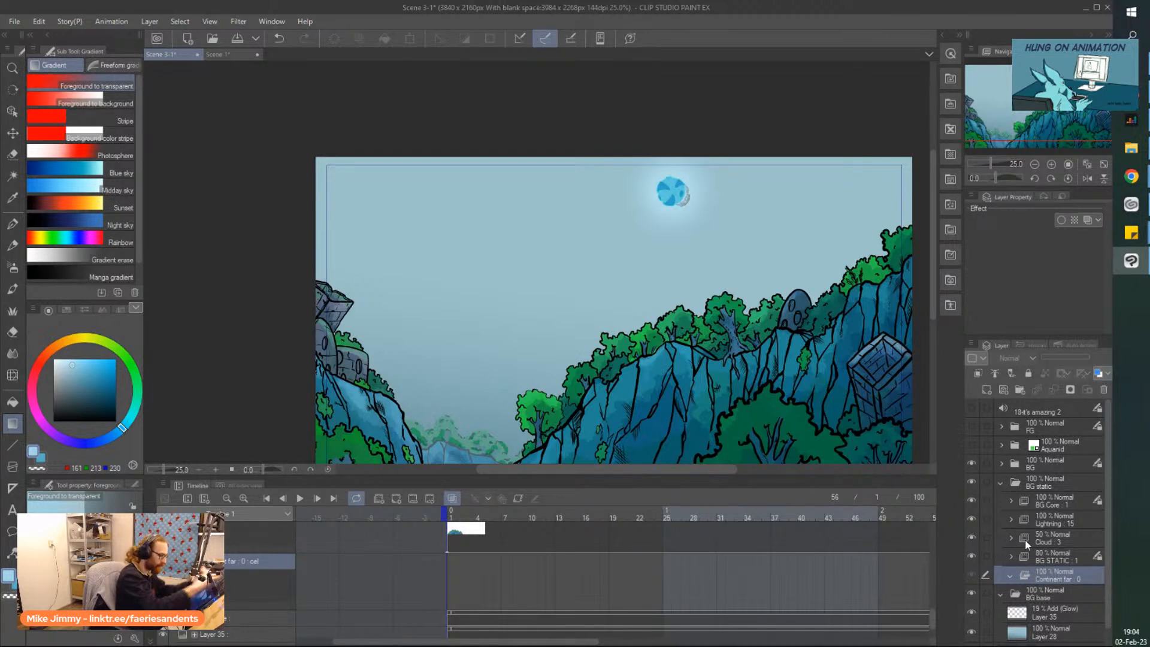
Add a layer folder inside the Continent far animation folder and create a raster layer in it
{"action": "scroll", "coordinate": [679, 167], "scroll_direction": "up", "scroll_amount": 3}
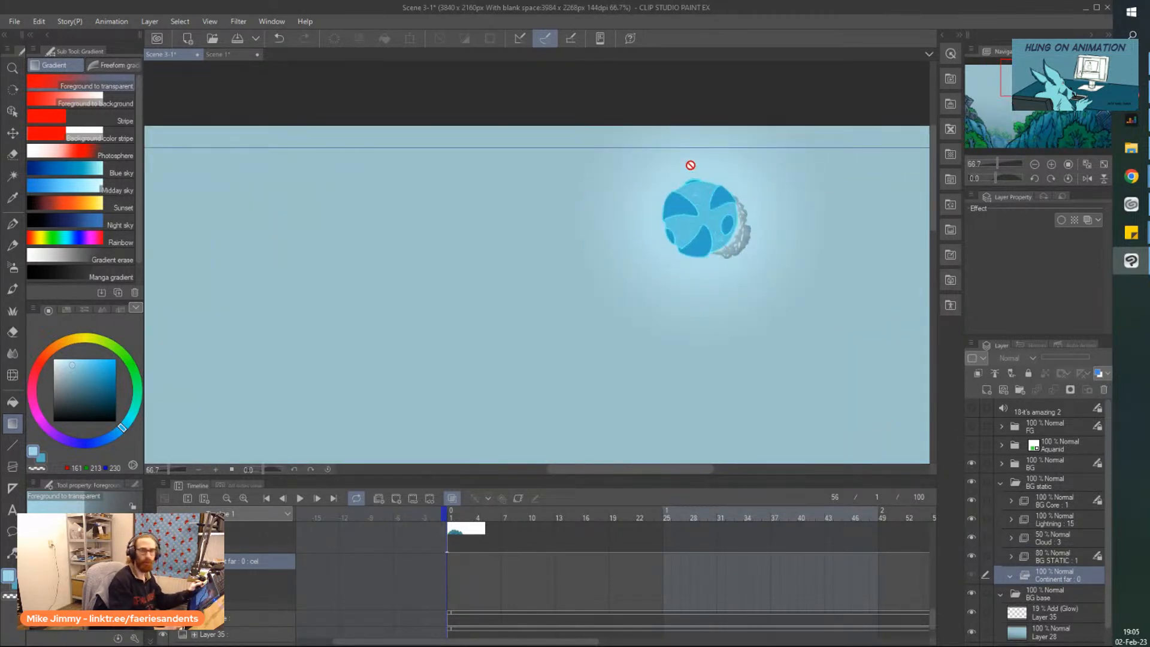
{"action": "scroll", "coordinate": [382, 233], "scroll_direction": "down", "scroll_amount": 3}
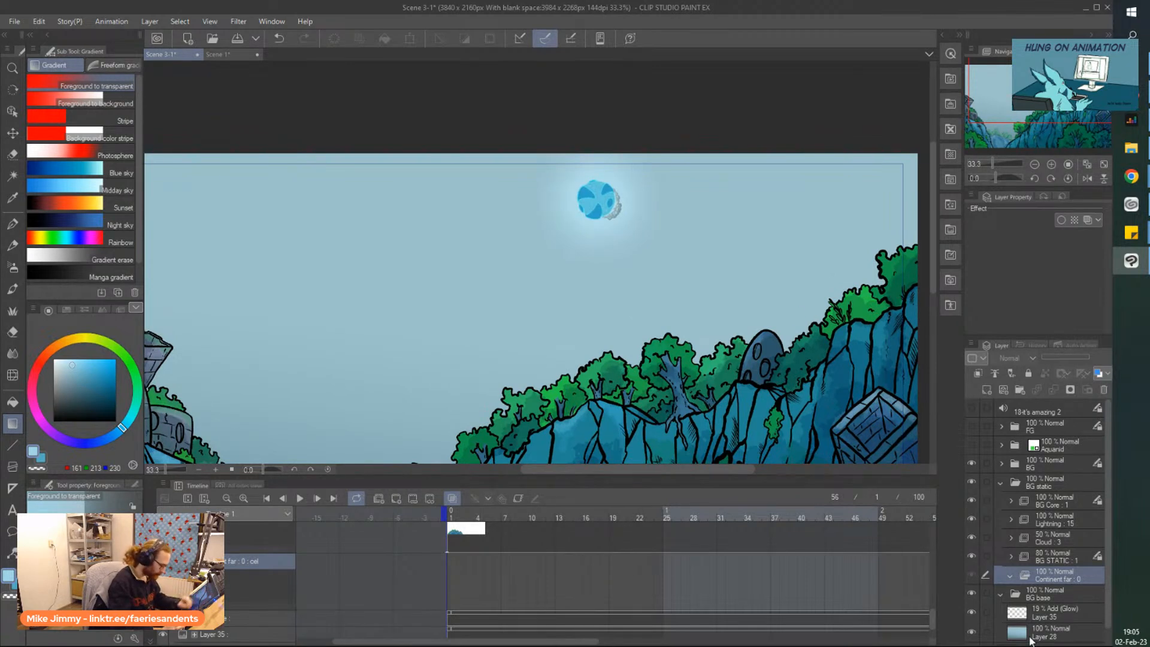
{"action": "left_click", "coordinate": [1022, 390]}
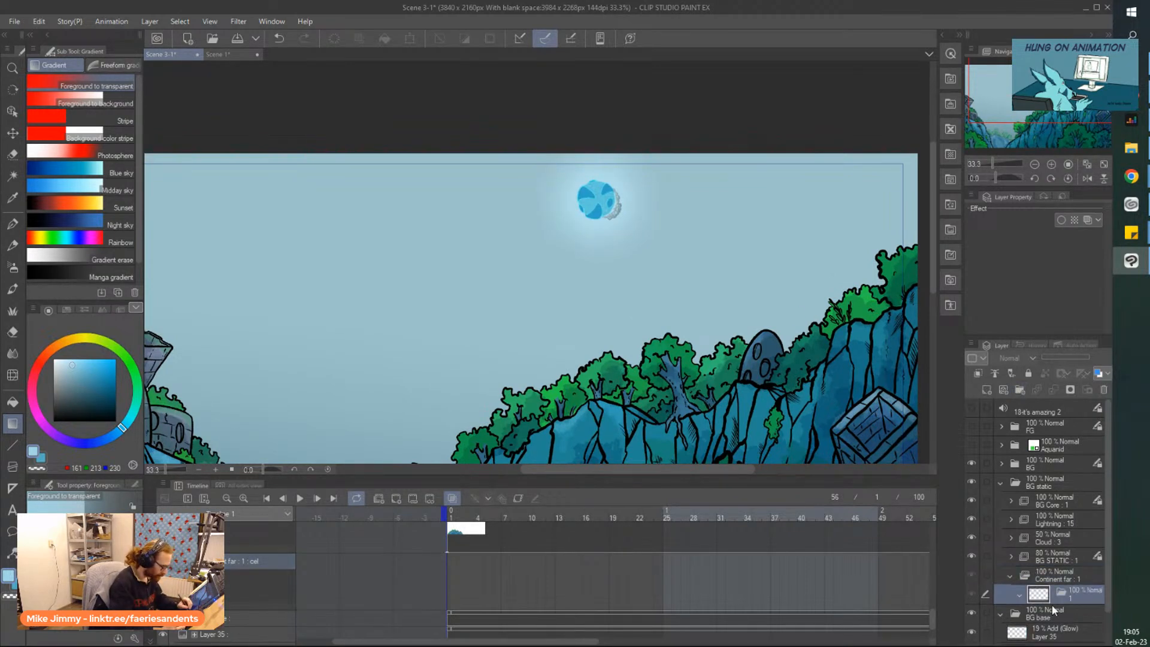
{"action": "left_click", "coordinate": [979, 374]}
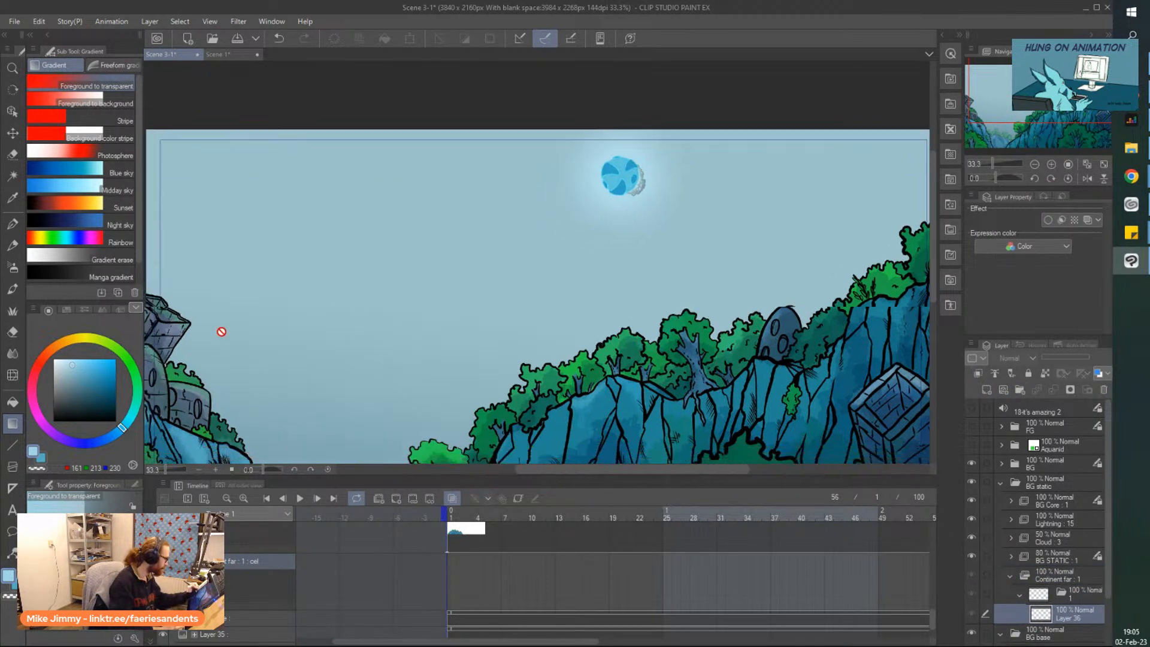
Rename the new raster layer as "inks"
{"action": "double_click", "coordinate": [1063, 616]}
{"action": "key", "text": "BackSpace"}
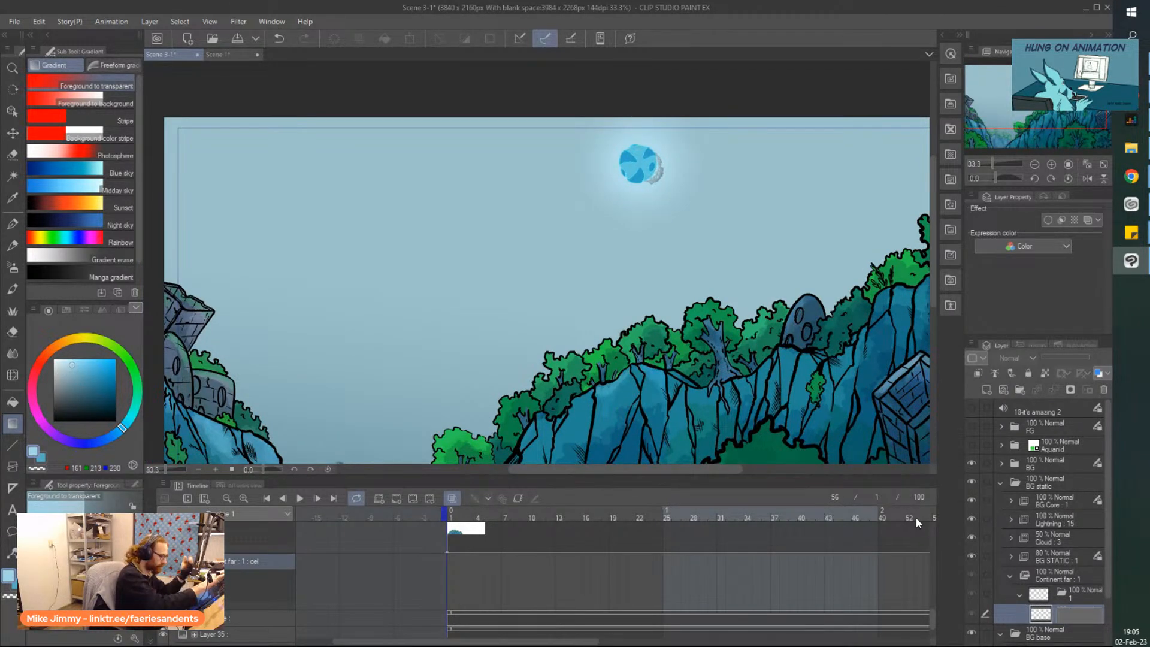
{"action": "type", "text": "inks"}
{"action": "key", "text": "Return"}
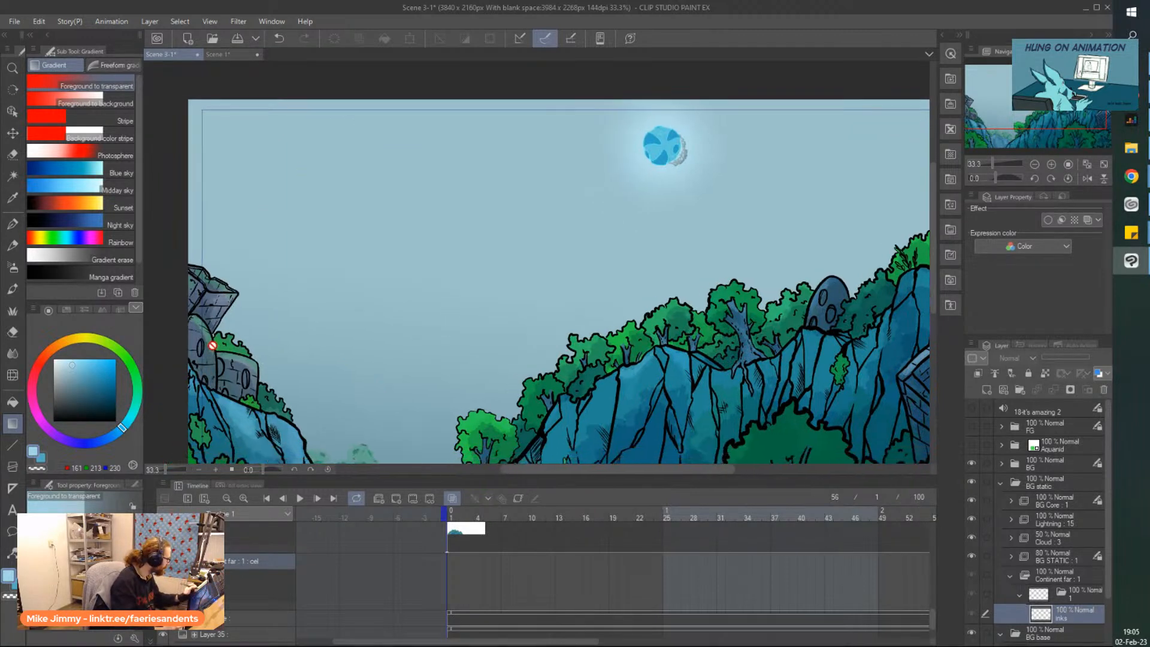
Choose the Real G-Pen INK pen and bring the empty sky area into close view
{"action": "key", "text": "p"}
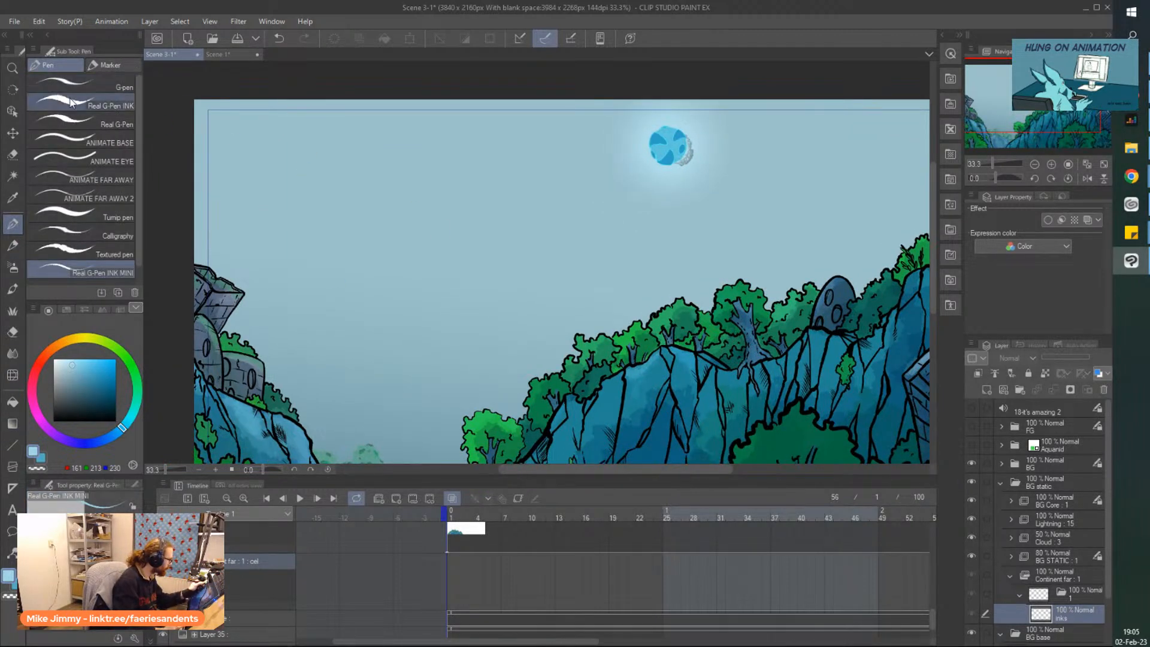
{"action": "key", "text": "period"}
{"action": "scroll", "coordinate": [431, 187], "scroll_direction": "up", "scroll_amount": 2}
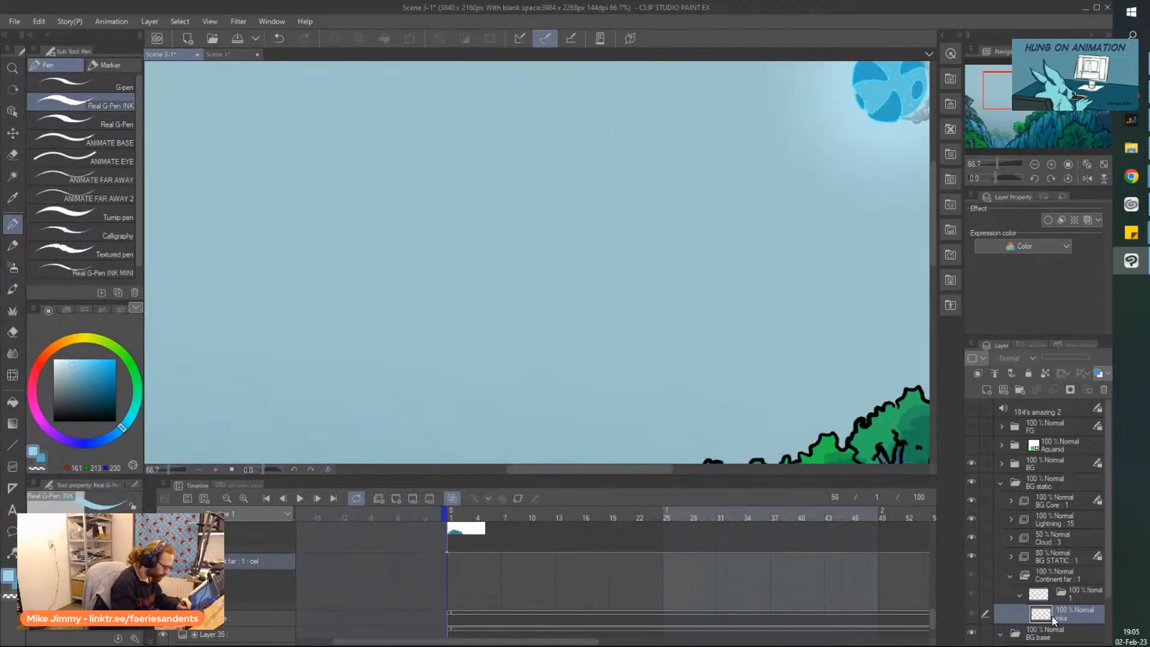
Assign cel 1 to frame 1 of the Continent far track and set its clip to end at frame 100
{"action": "right_click", "coordinate": [449, 572]}
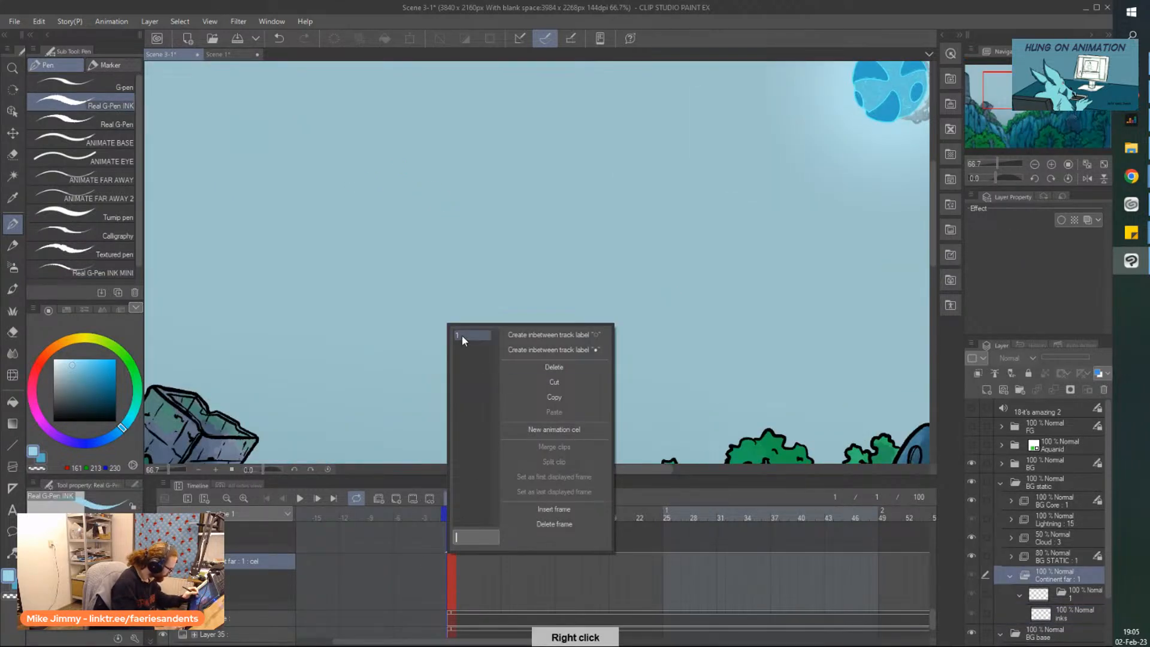
{"action": "left_click", "coordinate": [461, 336]}
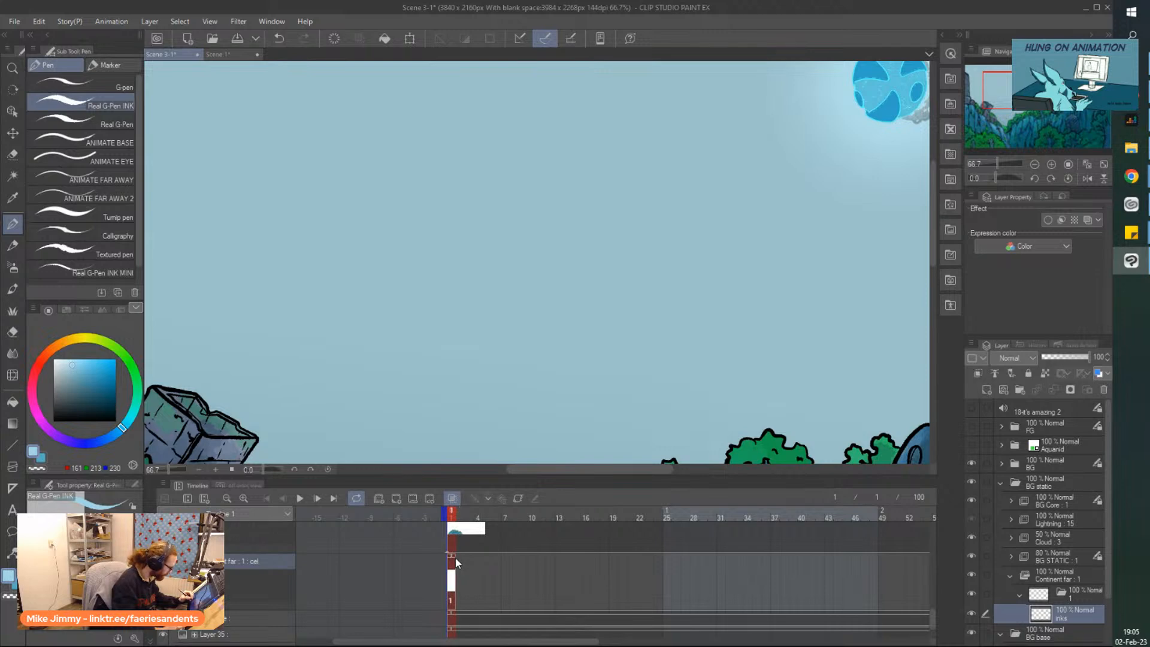
{"action": "left_click", "coordinate": [1058, 576]}
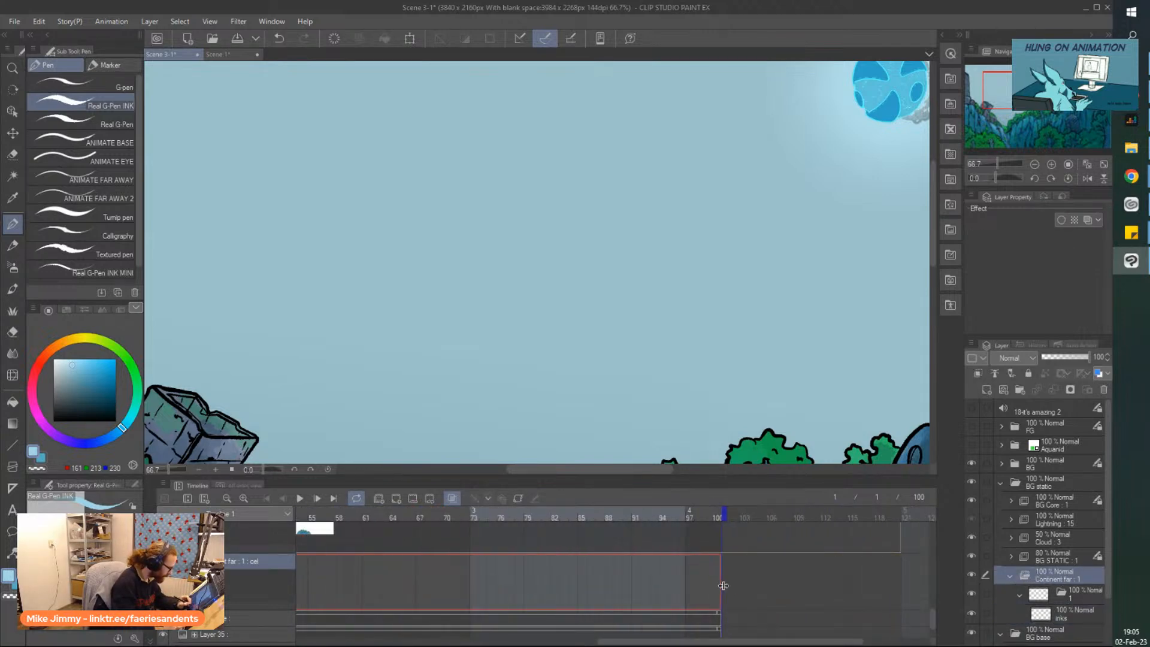
{"action": "left_click_drag", "start_coordinate": [723, 586], "coordinate": [722, 586]}
{"action": "left_click_drag", "start_coordinate": [701, 641], "coordinate": [448, 641]}
{"action": "left_click", "coordinate": [410, 580]}
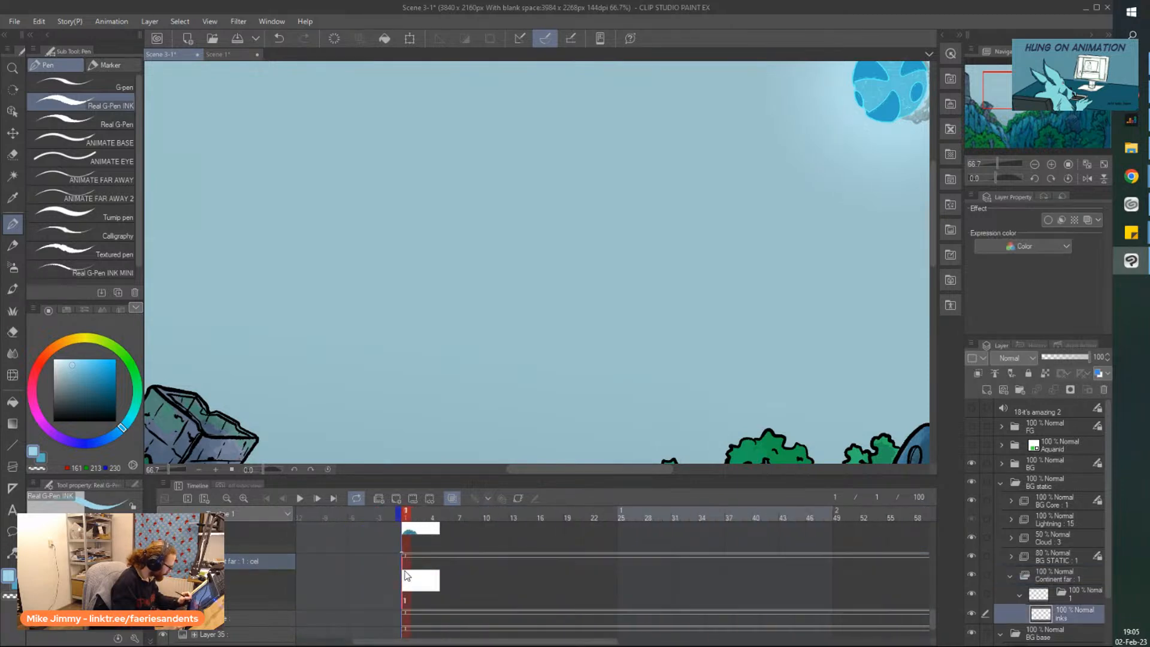
Switch the drawing colour to black and ink the rounded, wavy right-hand edge of the continent in the empty sky beside the blue planet
{"action": "scroll", "coordinate": [420, 64], "scroll_direction": "down", "scroll_amount": 1}
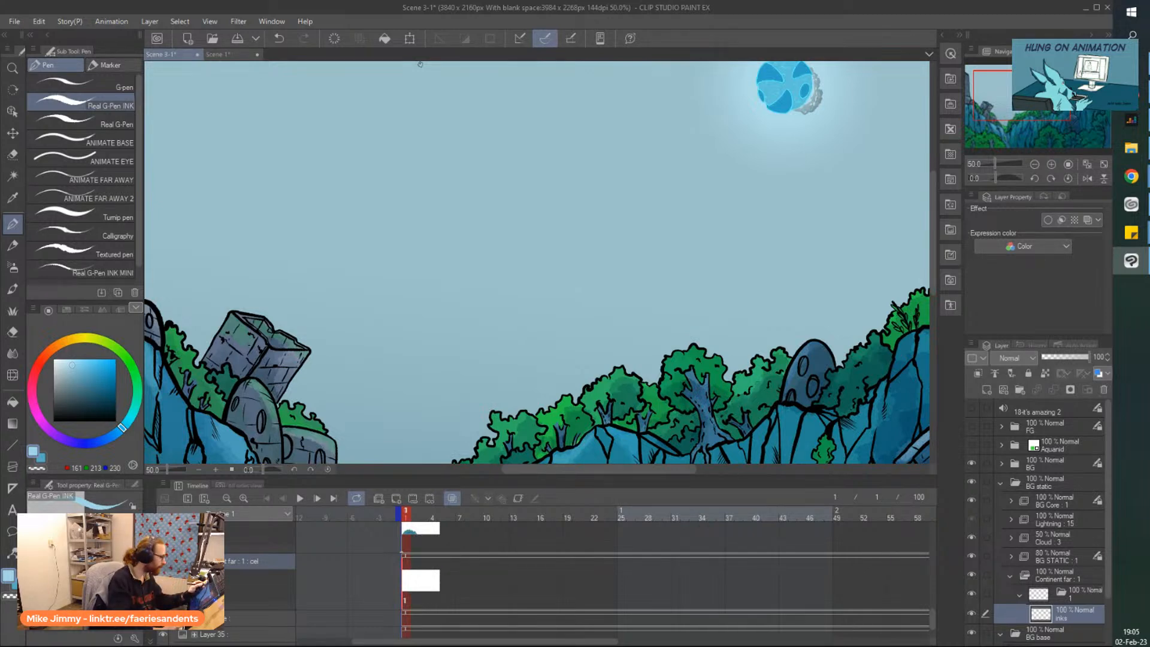
{"action": "scroll", "coordinate": [420, 64], "scroll_direction": "down", "scroll_amount": 1}
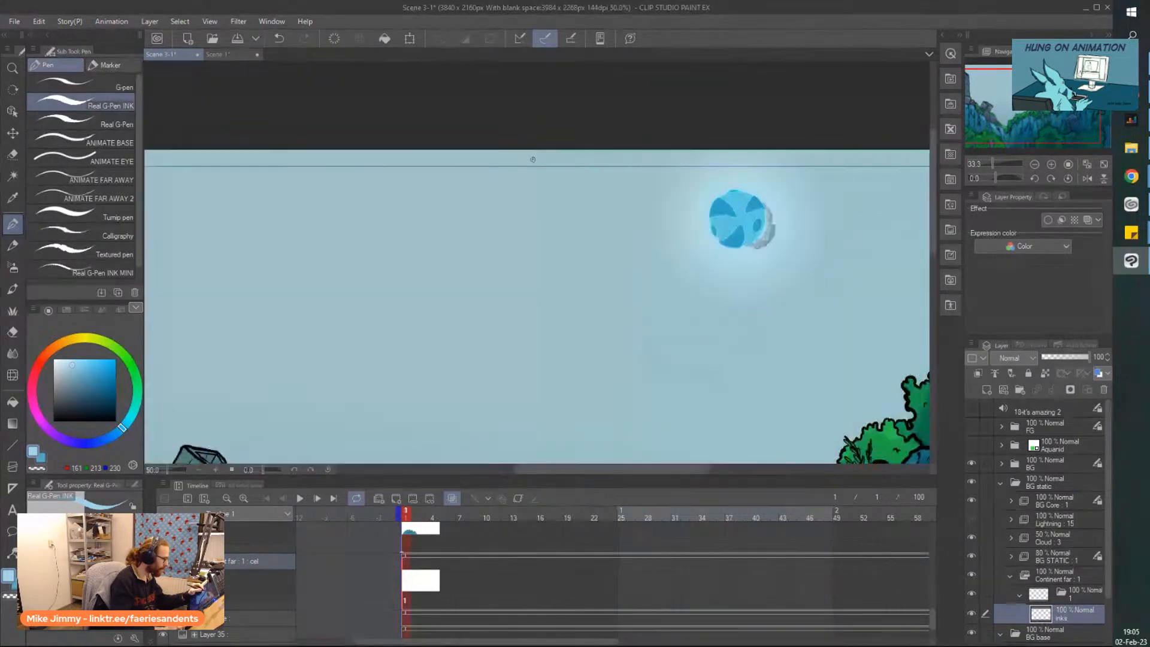
{"action": "scroll", "coordinate": [533, 155], "scroll_direction": "up", "scroll_amount": 2}
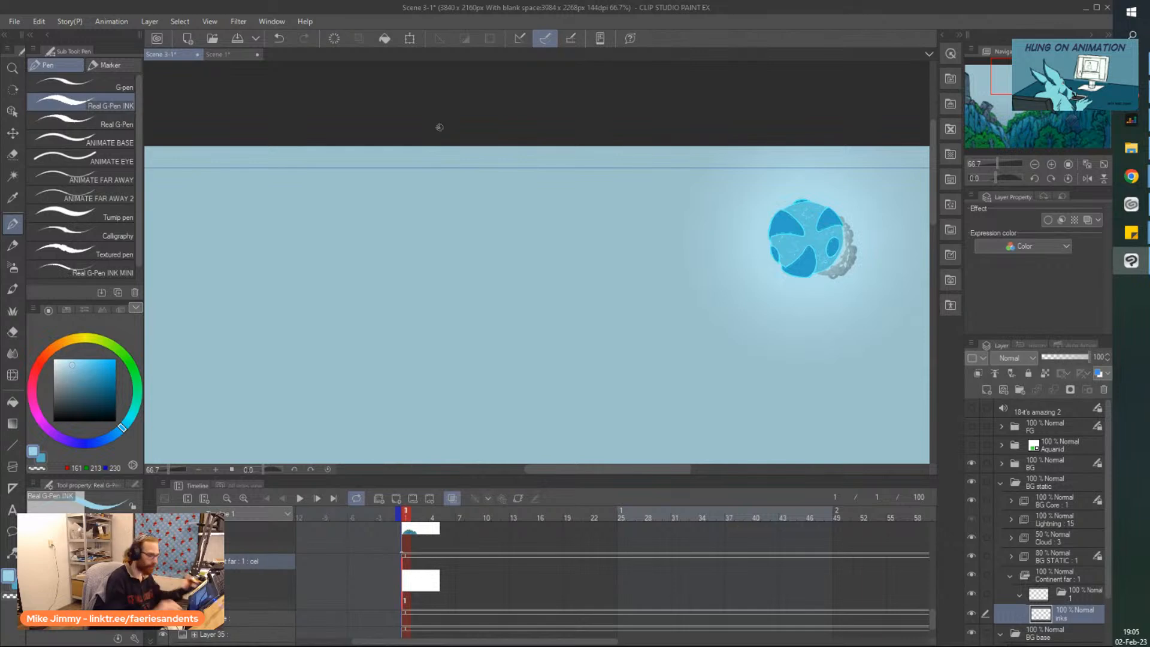
{"action": "scroll", "coordinate": [438, 127], "scroll_direction": "down", "scroll_amount": 1}
{"action": "scroll", "coordinate": [359, 157], "scroll_direction": "left", "scroll_amount": 2}
{"action": "scroll", "coordinate": [582, 247], "scroll_direction": "up", "scroll_amount": 1}
{"action": "left_click_drag", "start_coordinate": [579, 257], "coordinate": [597, 237]}
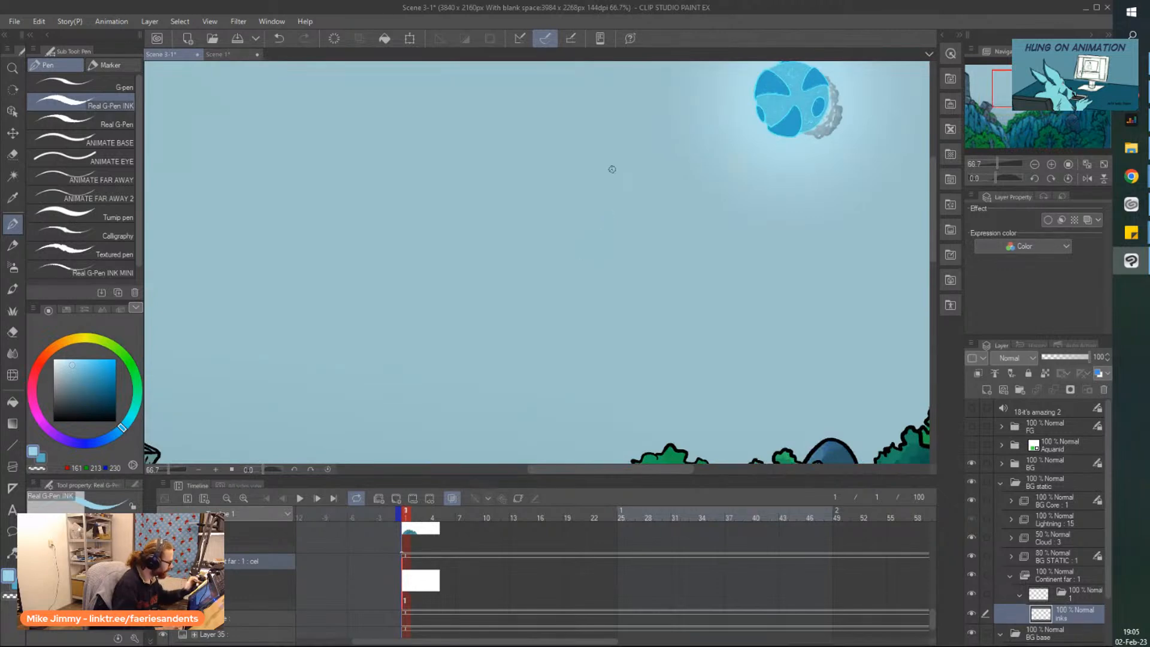
{"action": "key", "text": "x"}
{"action": "left_click_drag", "start_coordinate": [539, 276], "coordinate": [571, 255]}
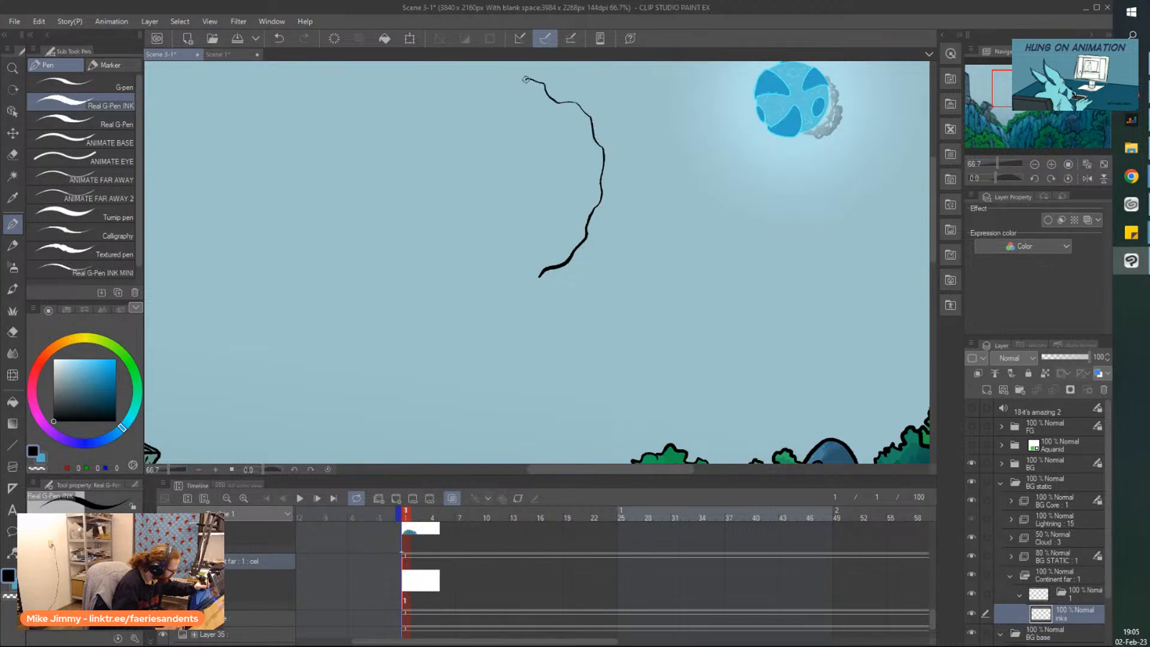
Ink the upper, left and lower edges of the continent to complete its rounded outline, closing the gap at the base
{"action": "left_click_drag", "start_coordinate": [432, 131], "coordinate": [409, 161]}
{"action": "left_click_drag", "start_coordinate": [443, 268], "coordinate": [519, 286]}
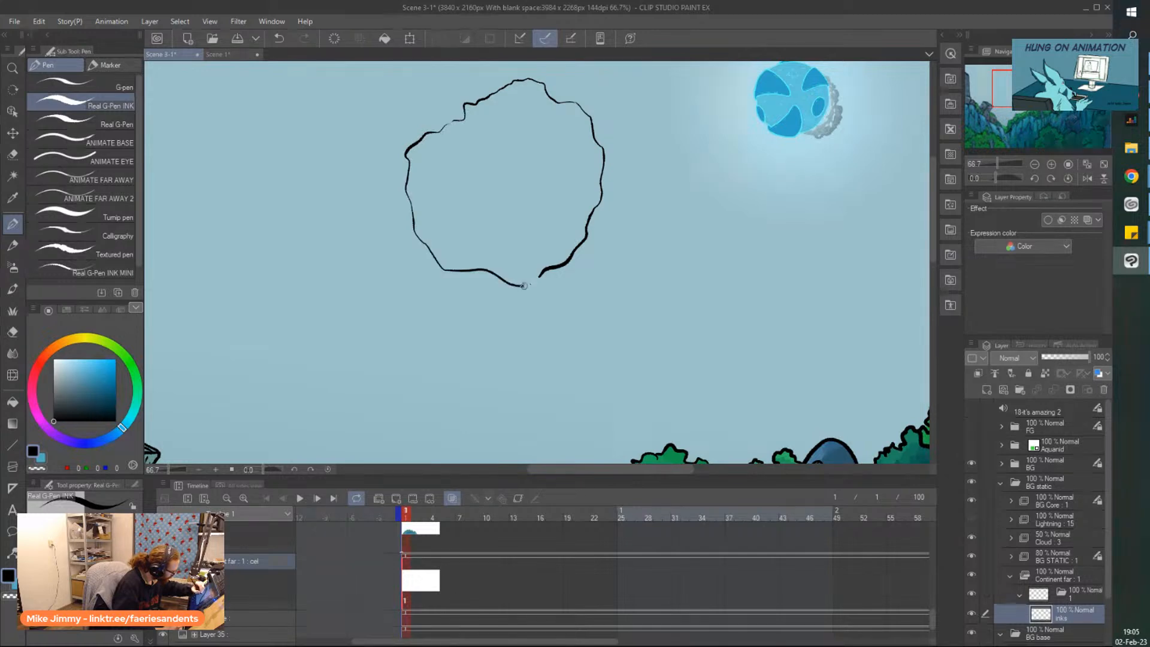
{"action": "scroll", "coordinate": [530, 276], "scroll_direction": "up", "scroll_amount": 1}
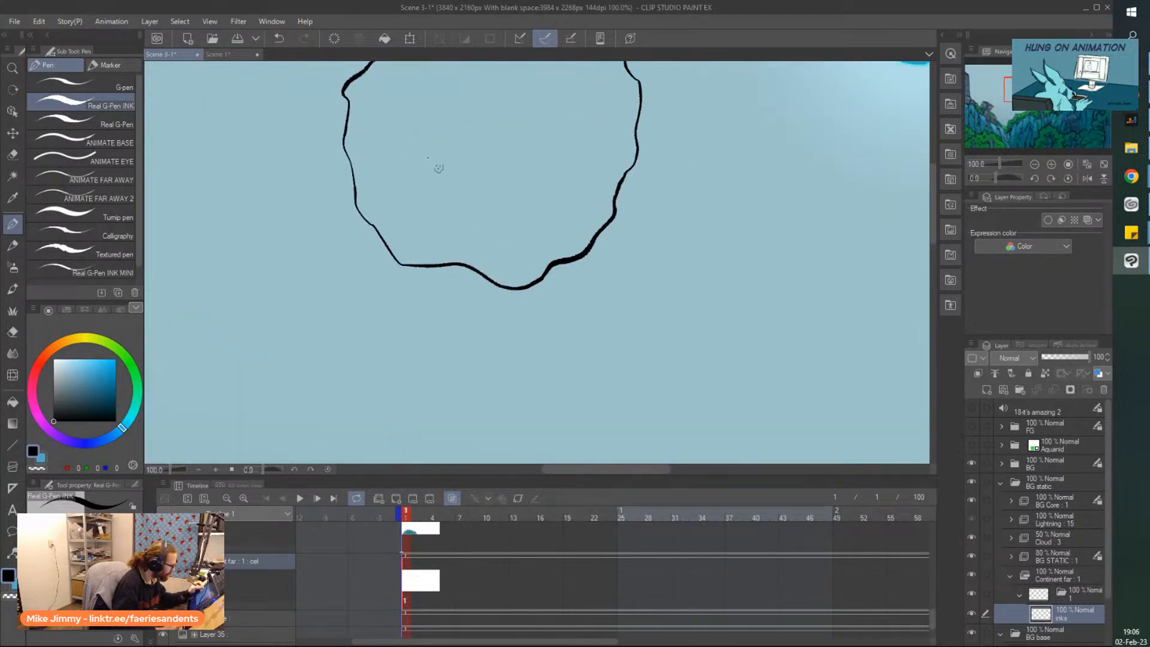
{"action": "scroll", "coordinate": [454, 186], "scroll_direction": "down", "scroll_amount": 2}
{"action": "left_click_drag", "start_coordinate": [380, 90], "coordinate": [407, 117]}
{"action": "scroll", "coordinate": [502, 108], "scroll_direction": "up", "scroll_amount": 1}
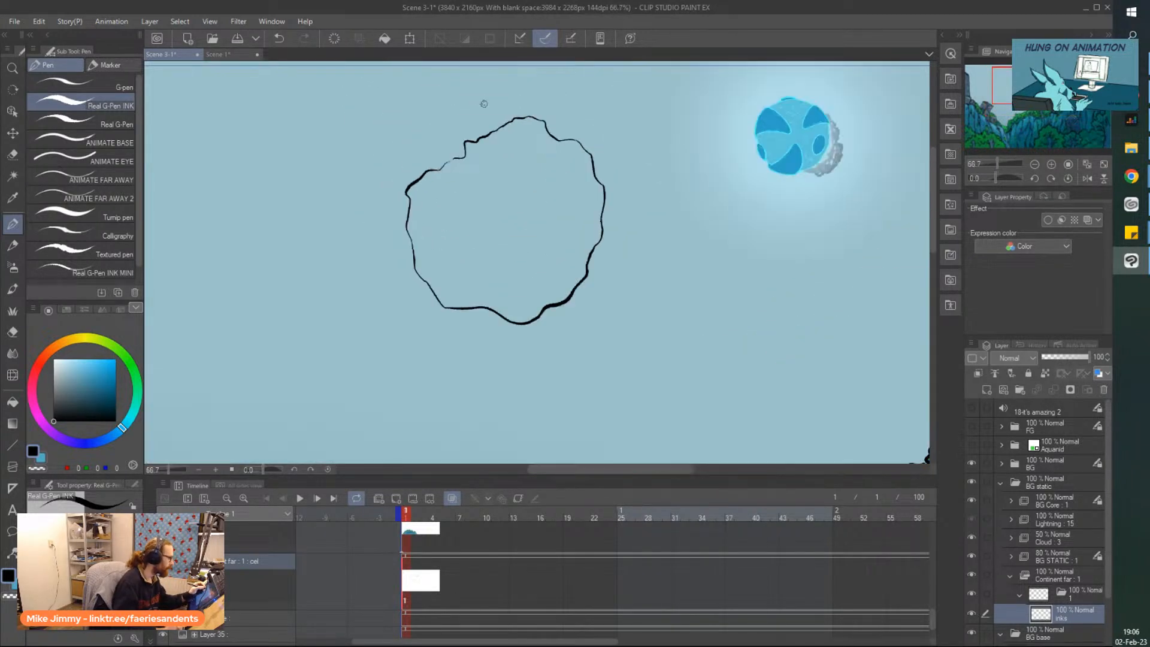
Draw a thick black arrow in the sky pointing up at the blue planet
{"action": "key", "text": "ctrl+minus"}
{"action": "key", "text": "ctrl+minus"}
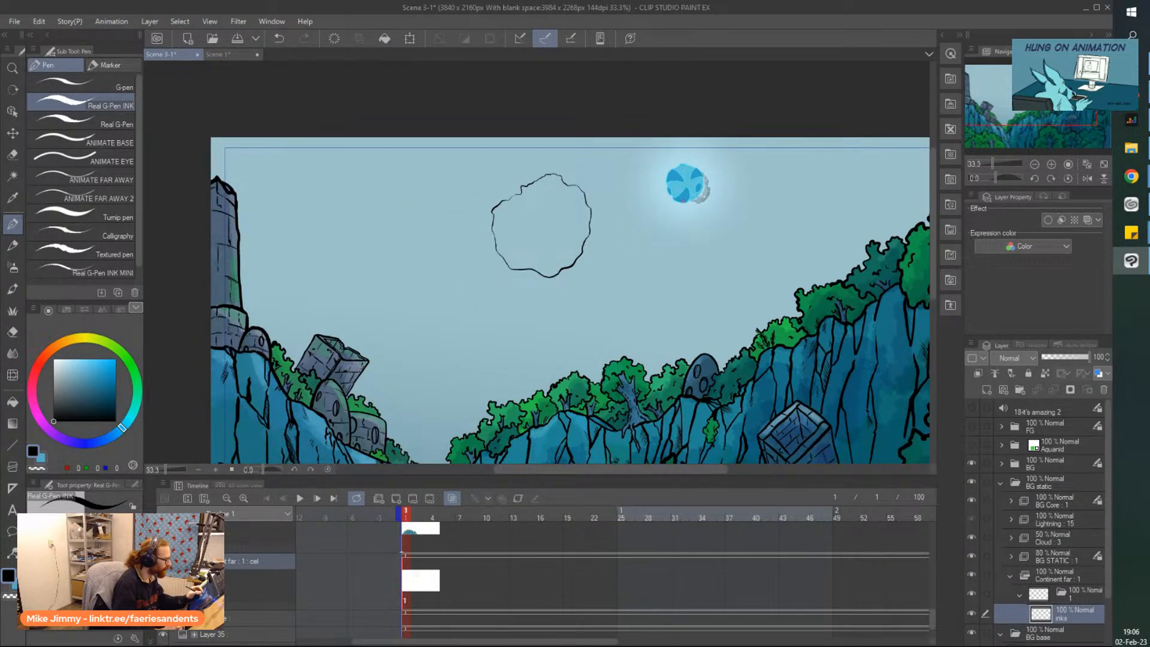
{"action": "scroll", "coordinate": [695, 192], "scroll_direction": "up", "scroll_amount": 1}
{"action": "left_click_drag", "start_coordinate": [706, 216], "coordinate": [818, 326]}
{"action": "left_click_drag", "start_coordinate": [745, 236], "coordinate": [712, 239]}
{"action": "scroll", "coordinate": [424, 215], "scroll_direction": "down", "scroll_amount": 1}
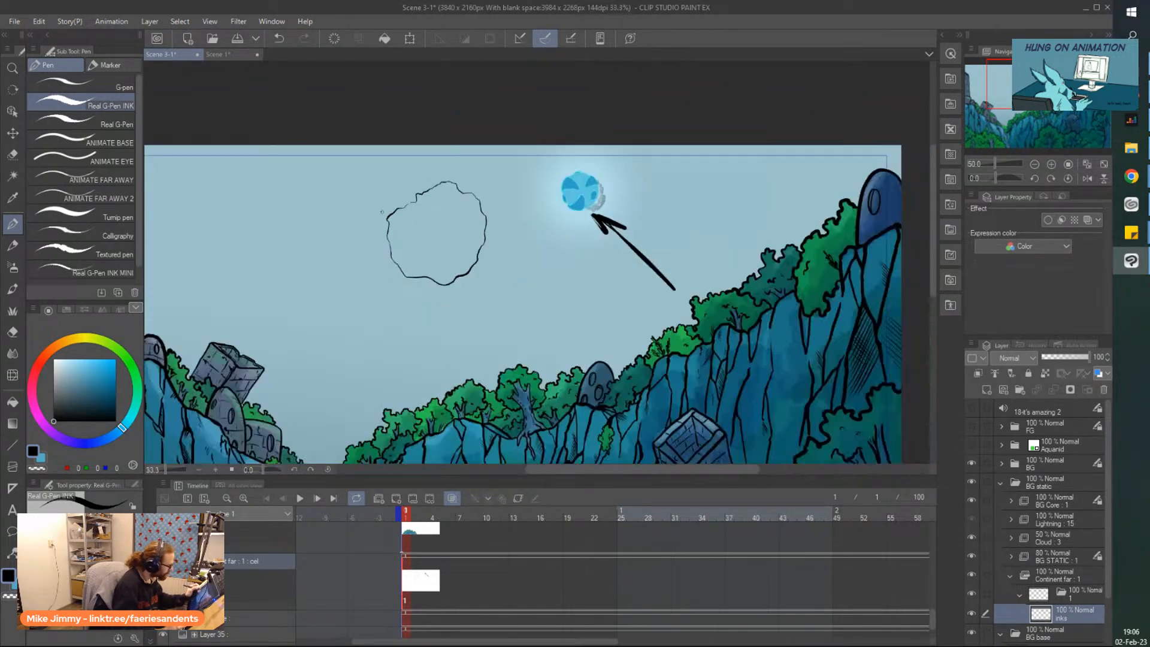
Ink a slanted line leftward from the continent's top and a curved inner edge running down to its lower outline
{"action": "scroll", "coordinate": [431, 224], "scroll_direction": "up", "scroll_amount": 1}
{"action": "left_click_drag", "start_coordinate": [449, 241], "coordinate": [533, 171]}
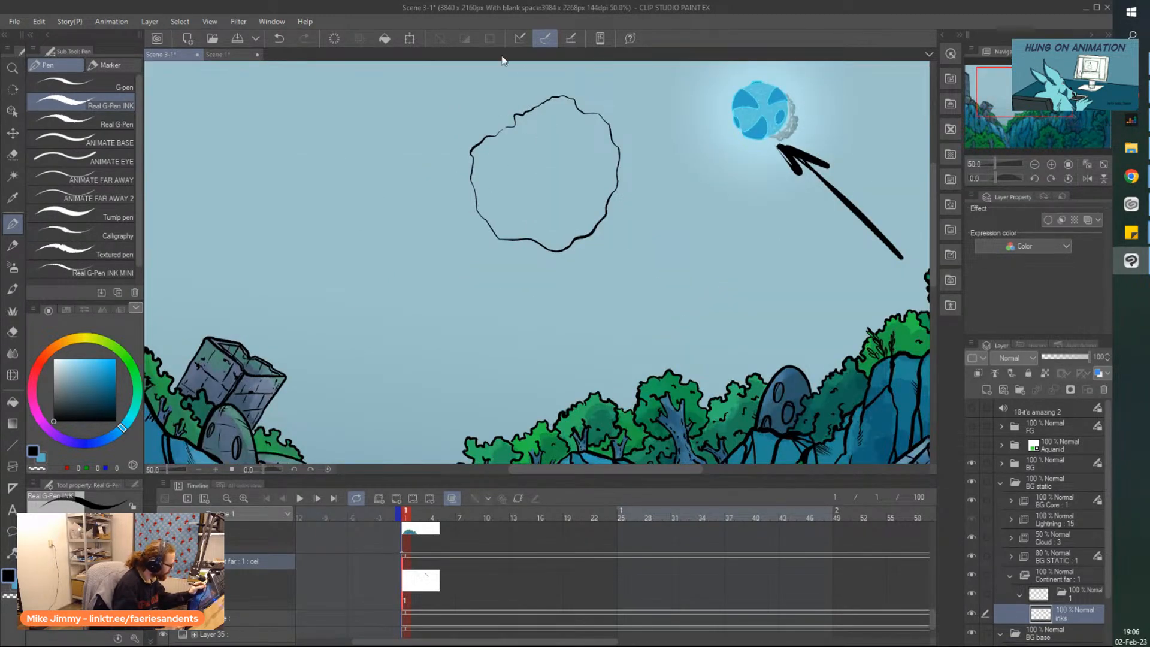
{"action": "scroll", "coordinate": [434, 151], "scroll_direction": "up", "scroll_amount": 1}
{"action": "left_click_drag", "start_coordinate": [590, 87], "coordinate": [423, 154]}
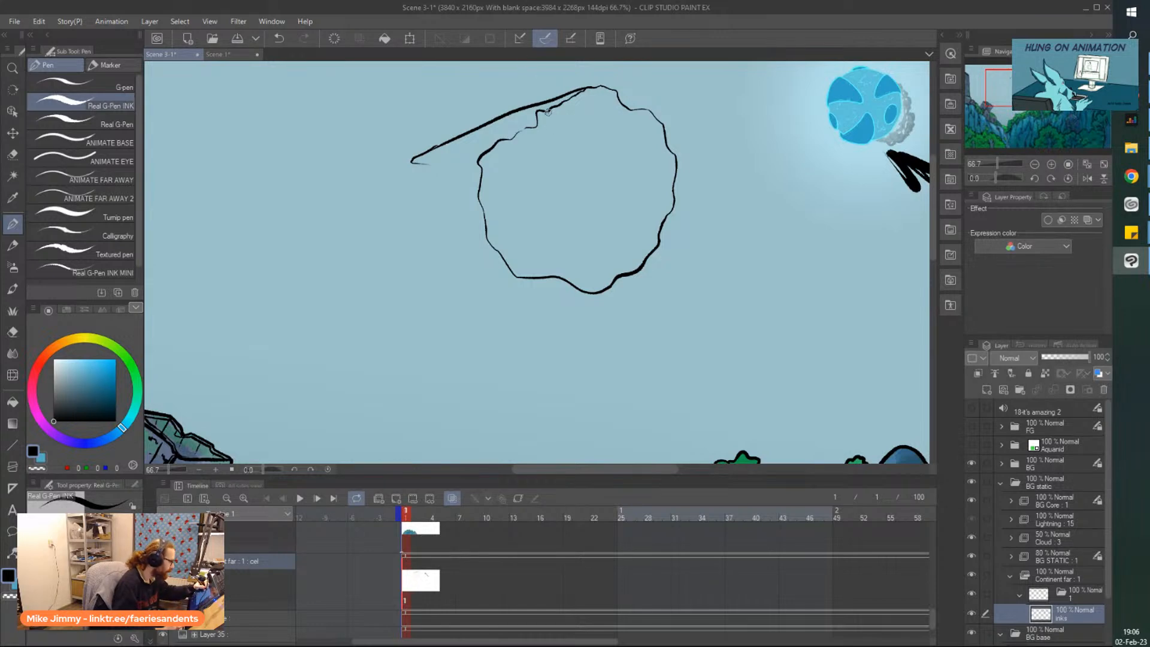
{"action": "mouse_move", "coordinate": [543, 128]}
{"action": "left_mouse_down"}
{"action": "mouse_move", "coordinate": [528, 206]}
{"action": "mouse_move", "coordinate": [545, 272]}
{"action": "left_mouse_up"}
{"action": "scroll", "coordinate": [503, 161], "scroll_direction": "up", "scroll_amount": 1}
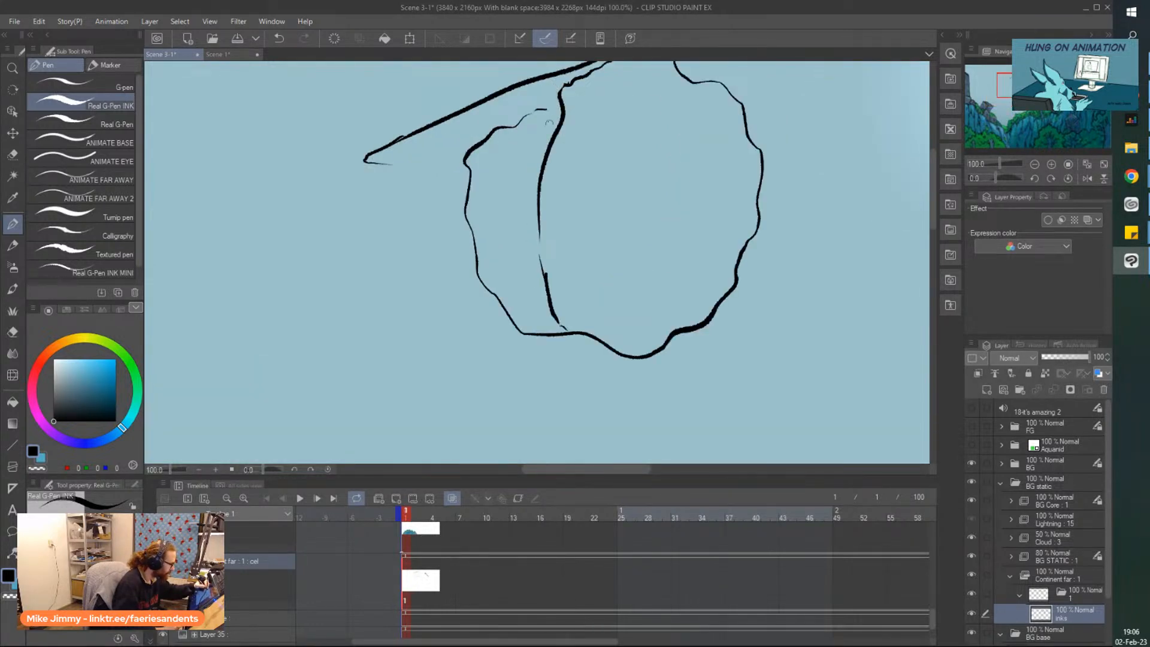
Erase the old outline left of the curved inner edge and trim the end of the slanted line
{"action": "left_click_drag", "start_coordinate": [529, 111], "coordinate": [493, 127]}
{"action": "mouse_move", "coordinate": [461, 181]}
{"action": "left_mouse_down"}
{"action": "mouse_move", "coordinate": [479, 278]}
{"action": "mouse_move", "coordinate": [515, 328]}
{"action": "left_mouse_up"}
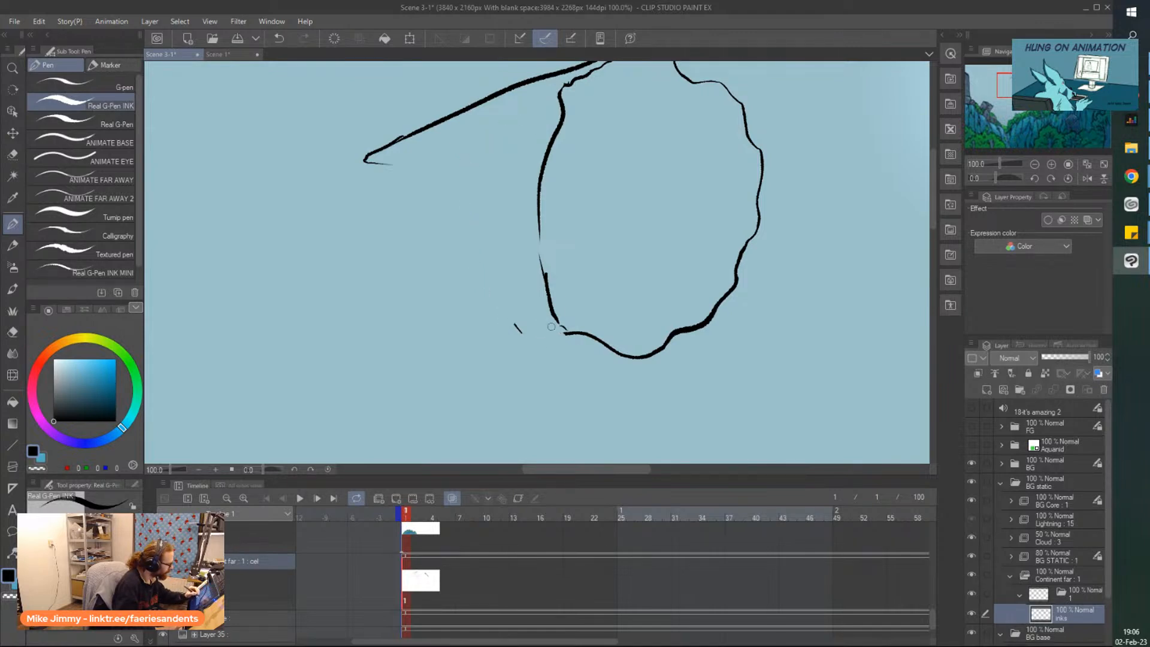
{"action": "scroll", "coordinate": [440, 194], "scroll_direction": "down", "scroll_amount": 2}
{"action": "scroll", "coordinate": [392, 78], "scroll_direction": "up", "scroll_amount": 1}
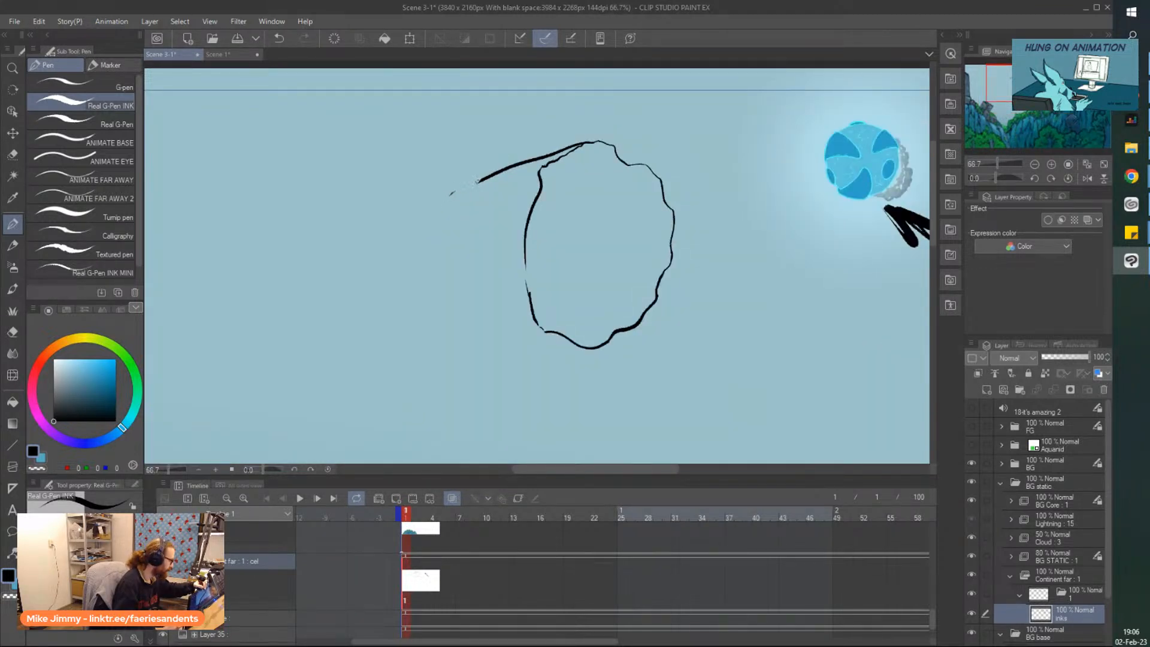
Ink the tapered rocky side left of the curved edge, joining the slanted line to the continent's lower outline
{"action": "mouse_move", "coordinate": [477, 181]}
{"action": "left_mouse_down"}
{"action": "mouse_move", "coordinate": [521, 160]}
{"action": "mouse_move", "coordinate": [457, 218]}
{"action": "mouse_move", "coordinate": [436, 262]}
{"action": "mouse_move", "coordinate": [525, 332]}
{"action": "left_mouse_up"}
{"action": "scroll", "coordinate": [538, 142], "scroll_direction": "up", "scroll_amount": 1}
{"action": "mouse_move", "coordinate": [445, 269]}
{"action": "left_mouse_down"}
{"action": "mouse_move", "coordinate": [467, 312]}
{"action": "mouse_move", "coordinate": [563, 413]}
{"action": "left_mouse_up"}
{"action": "scroll", "coordinate": [383, 208], "scroll_direction": "down", "scroll_amount": 1}
{"action": "scroll", "coordinate": [384, 207], "scroll_direction": "down", "scroll_amount": 1}
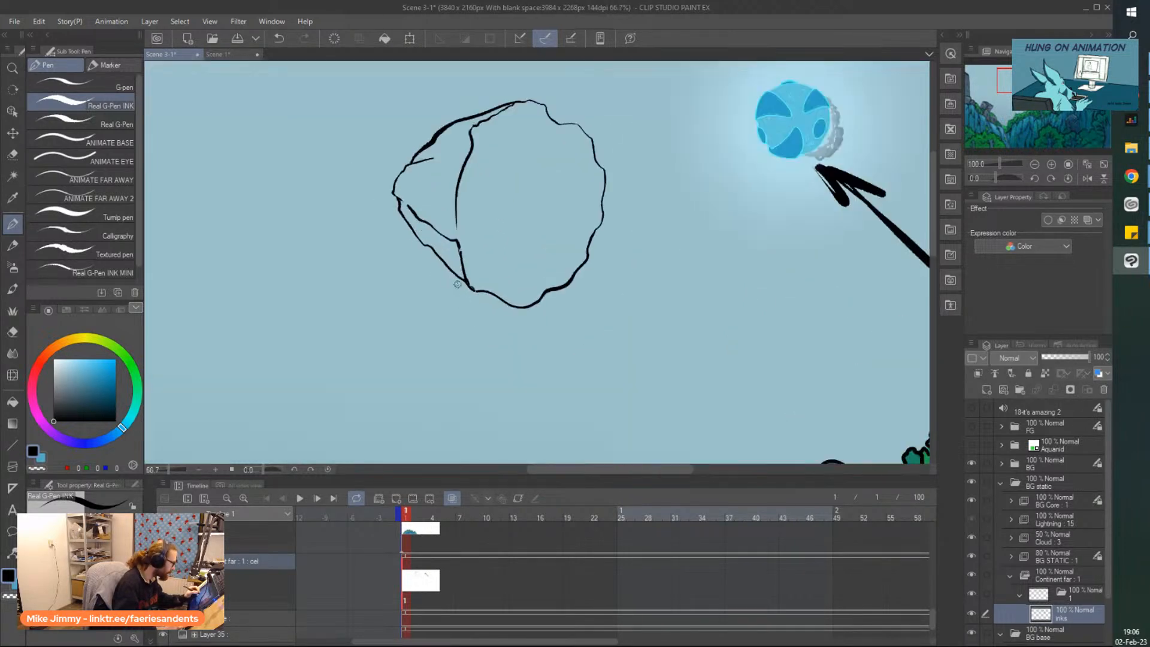
Add crease and ridge lines to the rocky side of the continent between its outer contour and the curved inner edge
{"action": "scroll", "coordinate": [463, 295], "scroll_direction": "up", "scroll_amount": 4}
{"action": "mouse_move", "coordinate": [450, 210]}
{"action": "left_mouse_down"}
{"action": "mouse_move", "coordinate": [452, 225]}
{"action": "mouse_move", "coordinate": [406, 181]}
{"action": "left_mouse_up"}
{"action": "scroll", "coordinate": [351, 156], "scroll_direction": "down", "scroll_amount": 2}
{"action": "scroll", "coordinate": [353, 101], "scroll_direction": "up", "scroll_amount": 2}
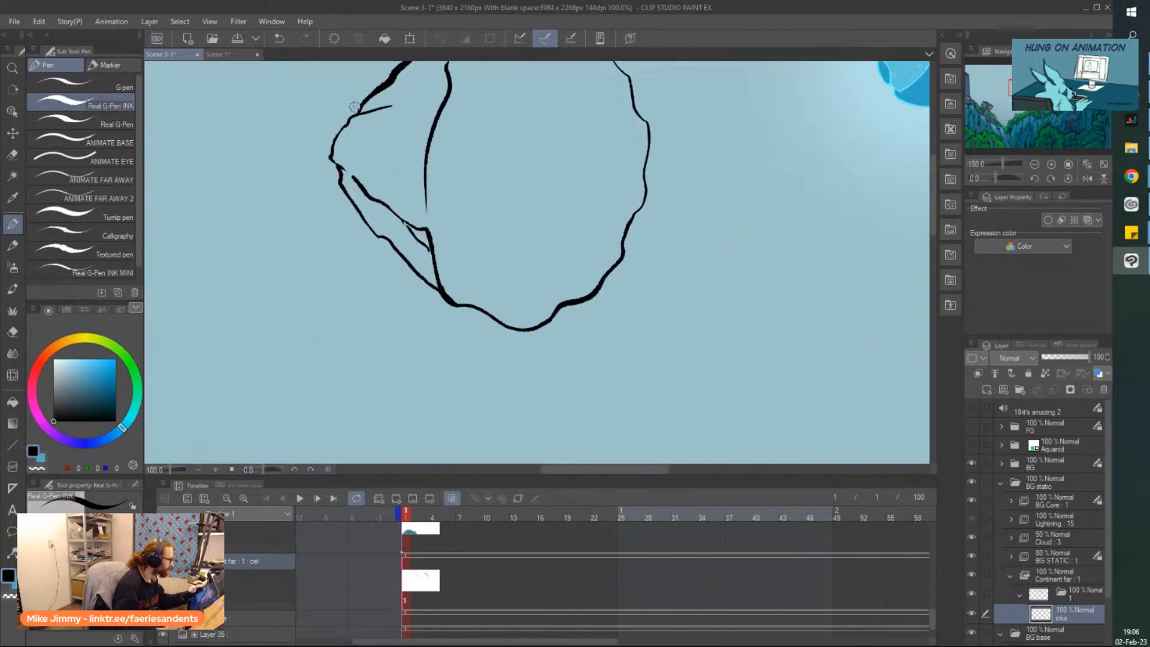
{"action": "mouse_move", "coordinate": [409, 109]}
{"action": "left_mouse_down"}
{"action": "mouse_move", "coordinate": [458, 127]}
{"action": "mouse_move", "coordinate": [464, 152]}
{"action": "left_mouse_up"}
{"action": "scroll", "coordinate": [419, 137], "scroll_direction": "down", "scroll_amount": 2}
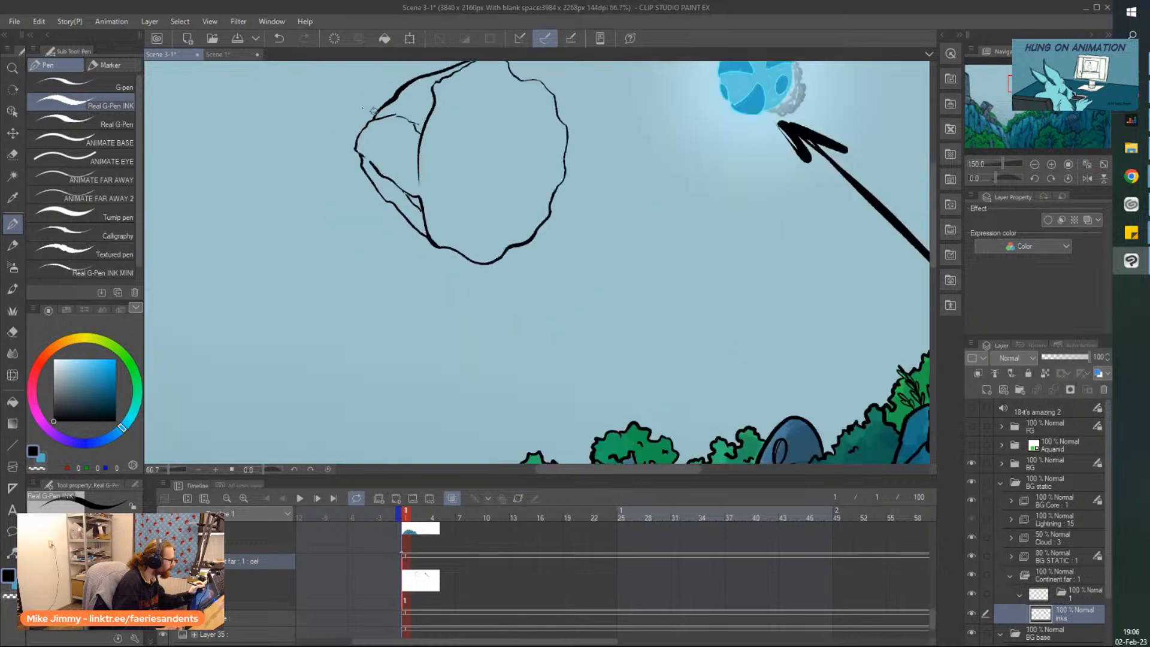
{"action": "scroll", "coordinate": [355, 111], "scroll_direction": "up", "scroll_amount": 3}
{"action": "mouse_move", "coordinate": [486, 99]}
{"action": "left_mouse_down"}
{"action": "mouse_move", "coordinate": [409, 148]}
{"action": "mouse_move", "coordinate": [443, 149]}
{"action": "mouse_move", "coordinate": [350, 169]}
{"action": "left_mouse_up"}
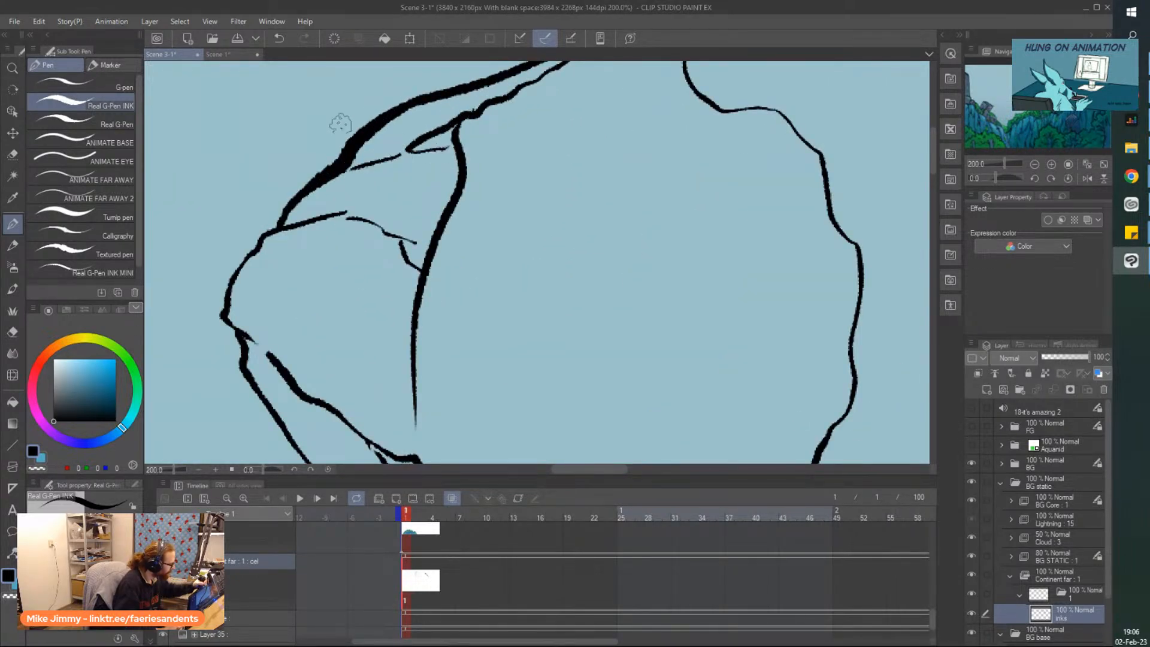
{"action": "left_click_drag", "start_coordinate": [453, 190], "coordinate": [384, 164]}
{"action": "scroll", "coordinate": [319, 151], "scroll_direction": "down", "scroll_amount": 2}
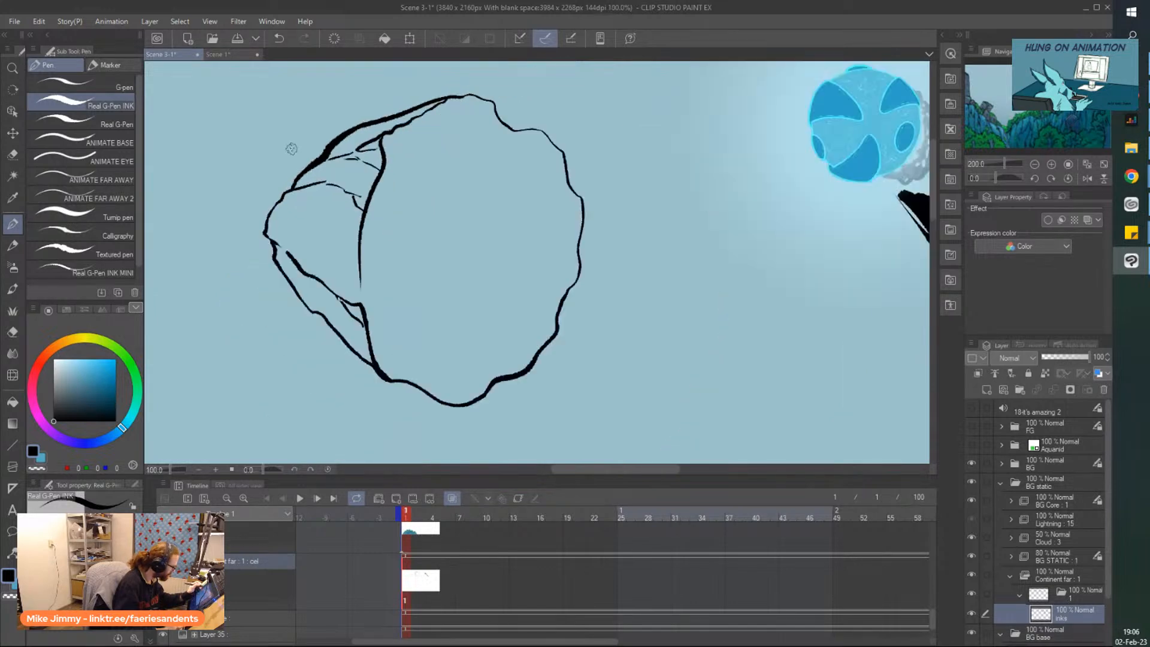
Add a few short, broken surface marks to the flat face of the continent
{"action": "left_click_drag", "start_coordinate": [420, 224], "coordinate": [418, 234]}
{"action": "left_click_drag", "start_coordinate": [551, 165], "coordinate": [562, 210]}
{"action": "scroll", "coordinate": [285, 159], "scroll_direction": "down", "scroll_amount": 2}
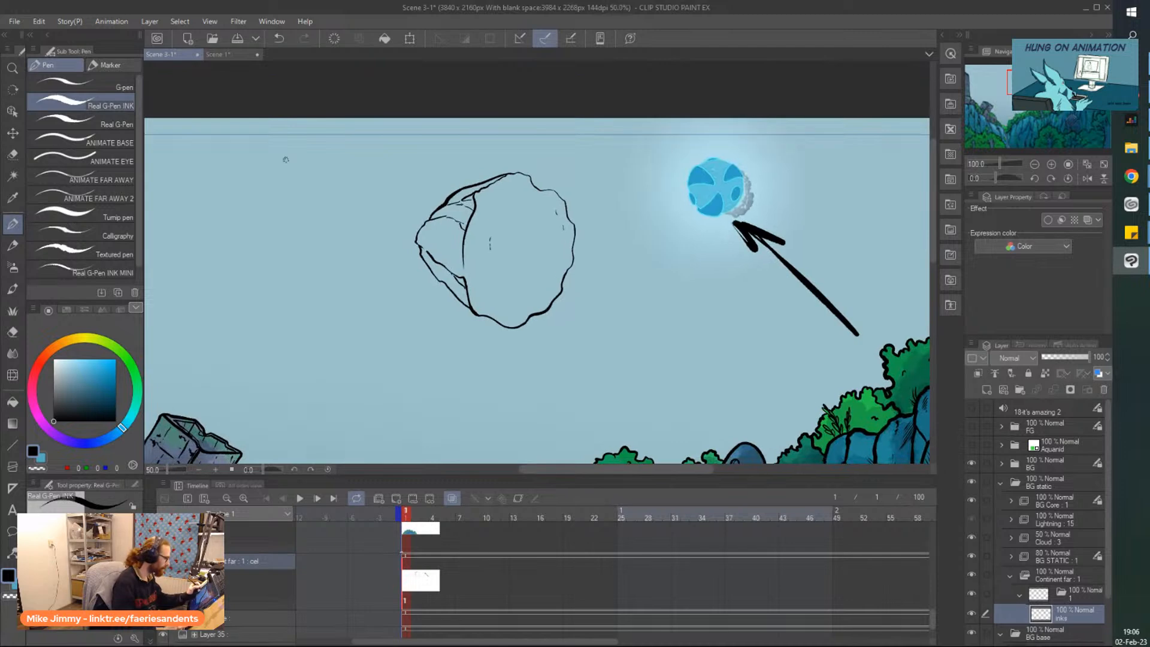
{"action": "scroll", "coordinate": [286, 159], "scroll_direction": "up", "scroll_amount": 1}
{"action": "scroll", "coordinate": [515, 311], "scroll_direction": "up", "scroll_amount": 2}
{"action": "scroll", "coordinate": [503, 282], "scroll_direction": "down", "scroll_amount": 1}
{"action": "left_click_drag", "start_coordinate": [402, 236], "coordinate": [404, 266]}
{"action": "left_click_drag", "start_coordinate": [383, 68], "coordinate": [381, 128]}
{"action": "scroll", "coordinate": [367, 293], "scroll_direction": "up", "scroll_amount": 1}
{"action": "scroll", "coordinate": [300, 228], "scroll_direction": "down", "scroll_amount": 2}
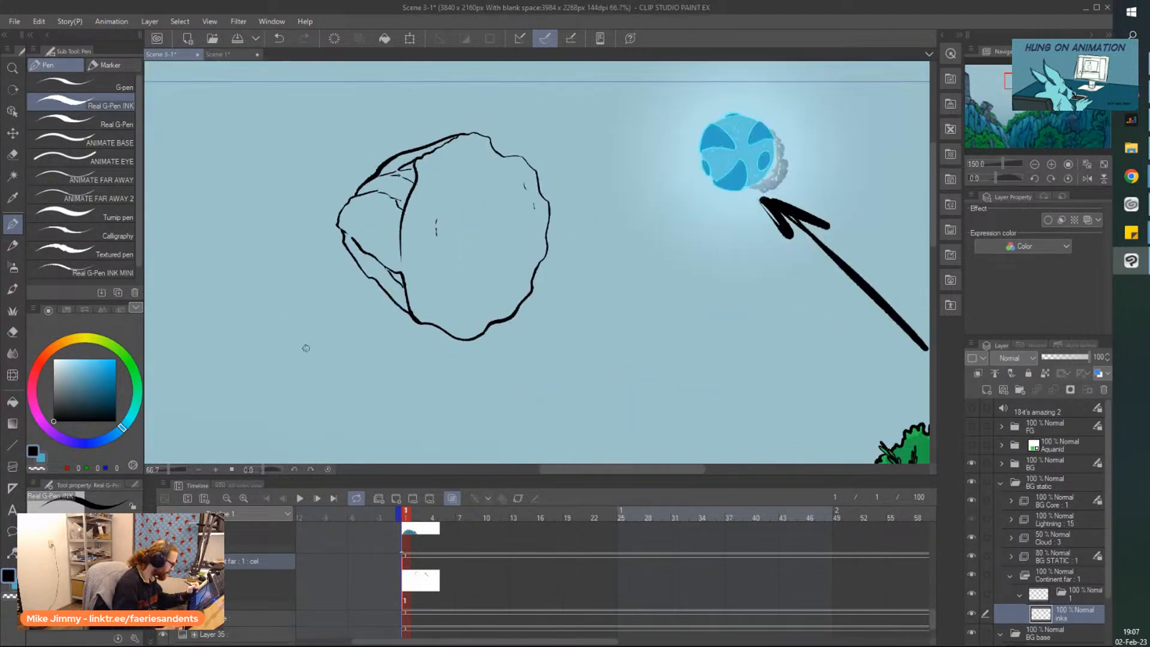
Create a raster layer, place it below the inks layer and set the drawing colour to green, RGB 51, 157, 123
{"action": "scroll", "coordinate": [300, 337], "scroll_direction": "up", "scroll_amount": 1}
{"action": "left_click", "coordinate": [985, 390]}
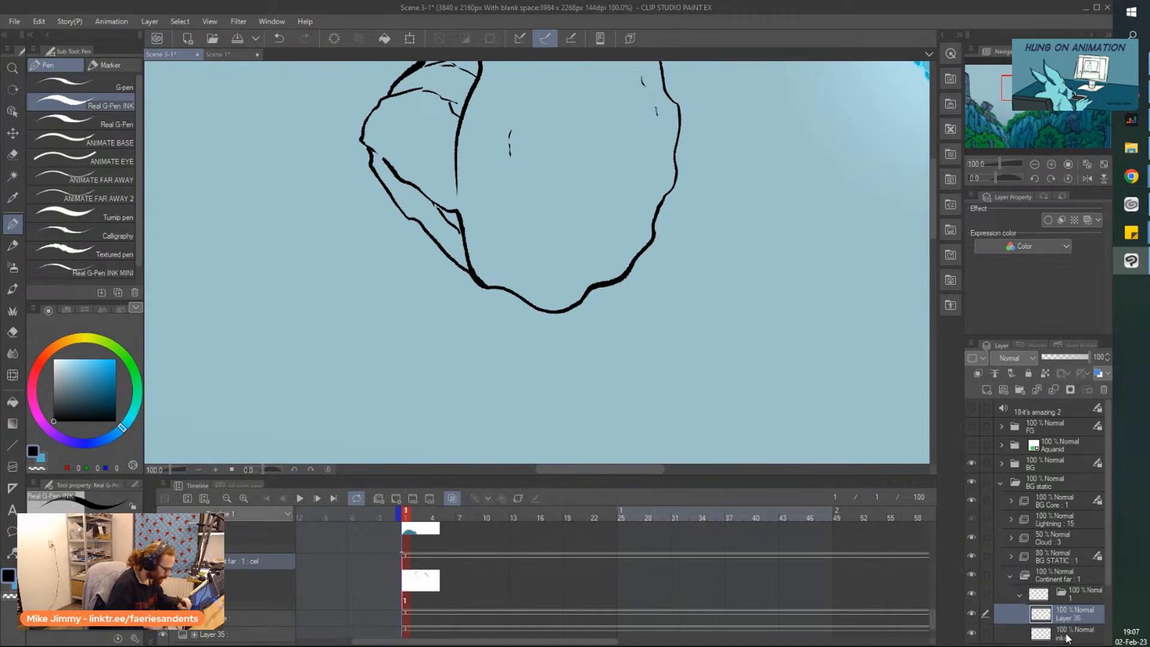
{"action": "left_click", "coordinate": [76, 376]}
{"action": "left_click_drag", "start_coordinate": [122, 427], "coordinate": [130, 402]}
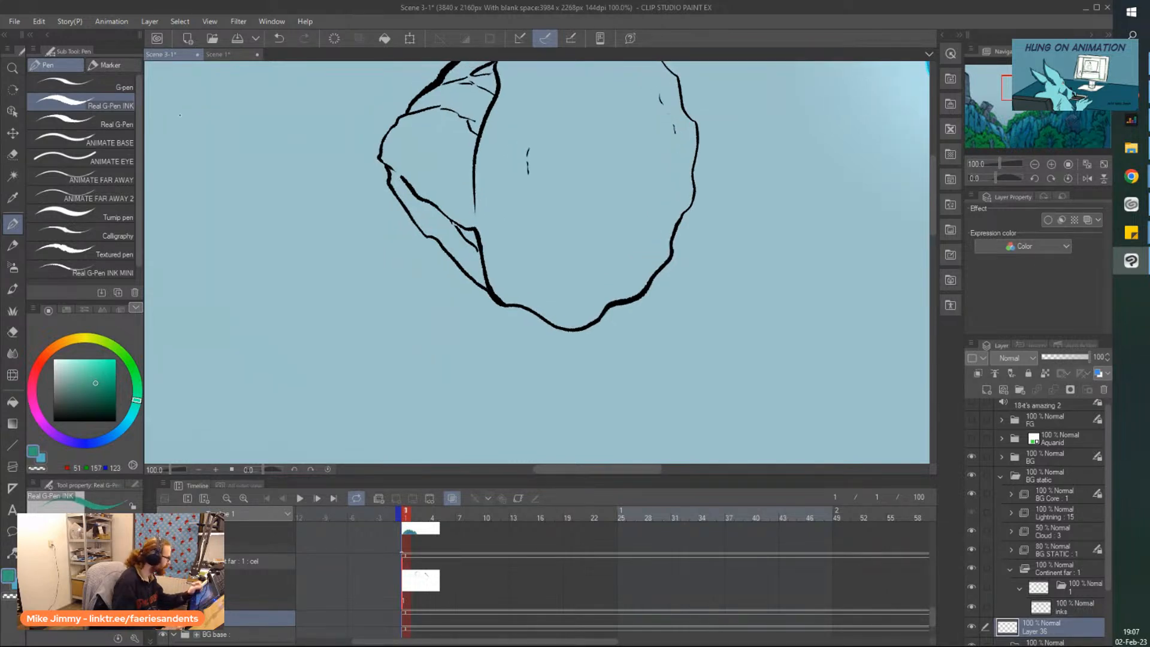
Paint an irregular green patch on the continent's lower right face with the Textured pen and Turnip pen, extending up along the right edge
{"action": "left_click", "coordinate": [80, 76]}
{"action": "scroll", "coordinate": [561, 166], "scroll_direction": "up", "scroll_amount": 1}
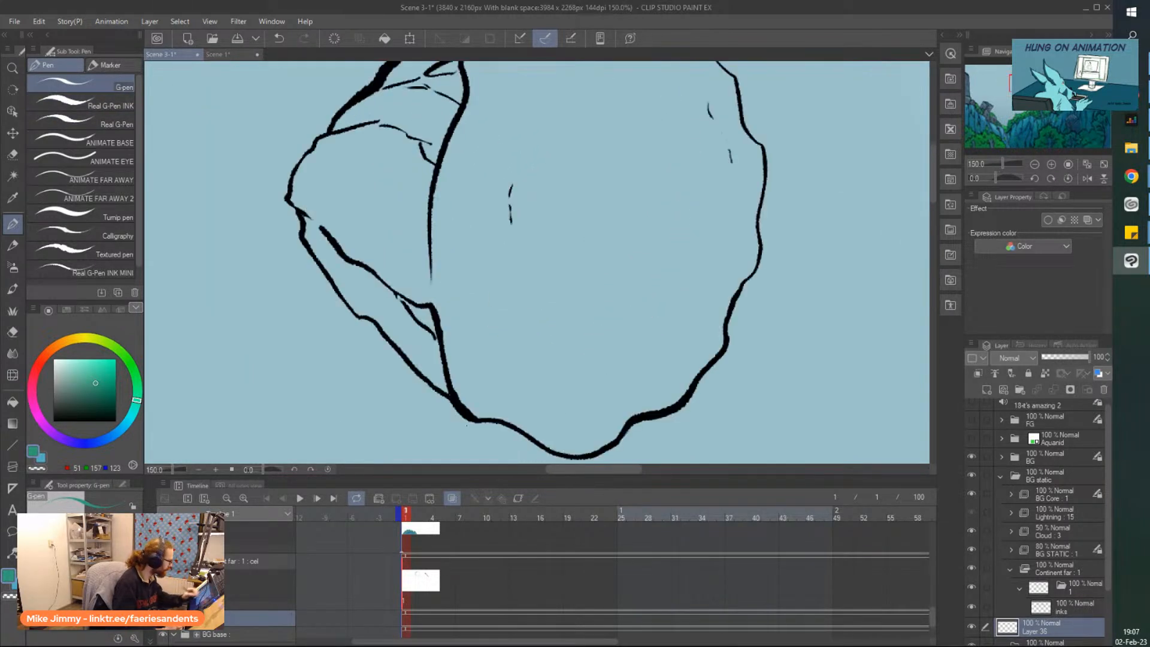
{"action": "left_click", "coordinate": [90, 250]}
{"action": "mouse_move", "coordinate": [542, 228]}
{"action": "left_mouse_down"}
{"action": "mouse_move", "coordinate": [571, 273]}
{"action": "mouse_move", "coordinate": [582, 214]}
{"action": "mouse_move", "coordinate": [606, 305]}
{"action": "left_mouse_up"}
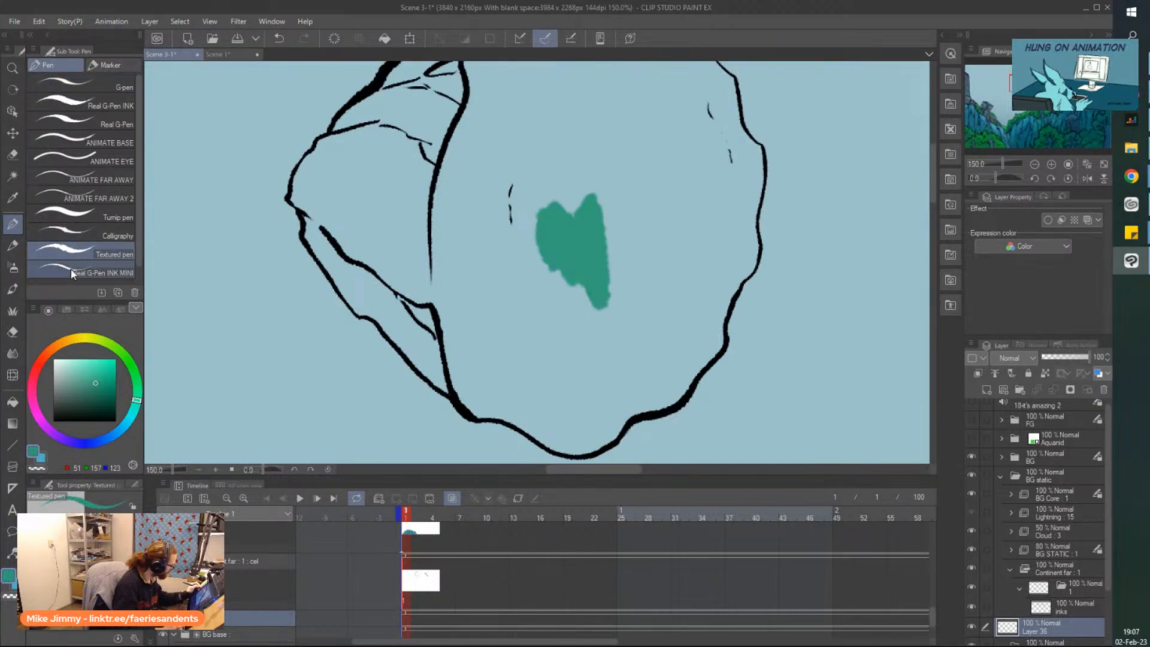
{"action": "left_click", "coordinate": [94, 215]}
{"action": "mouse_move", "coordinate": [557, 279]}
{"action": "left_mouse_down"}
{"action": "mouse_move", "coordinate": [574, 247]}
{"action": "mouse_move", "coordinate": [582, 288]}
{"action": "mouse_move", "coordinate": [616, 308]}
{"action": "mouse_move", "coordinate": [622, 286]}
{"action": "mouse_move", "coordinate": [606, 285]}
{"action": "mouse_move", "coordinate": [616, 346]}
{"action": "mouse_move", "coordinate": [684, 225]}
{"action": "mouse_move", "coordinate": [707, 300]}
{"action": "mouse_move", "coordinate": [739, 262]}
{"action": "mouse_move", "coordinate": [734, 286]}
{"action": "mouse_move", "coordinate": [748, 265]}
{"action": "mouse_move", "coordinate": [777, 60]}
{"action": "left_mouse_up"}
Erase the green paint that spills outside the continent's right outline
{"action": "scroll", "coordinate": [747, 267], "scroll_direction": "up", "scroll_amount": 3}
{"action": "scroll", "coordinate": [788, 155], "scroll_direction": "up", "scroll_amount": 3}
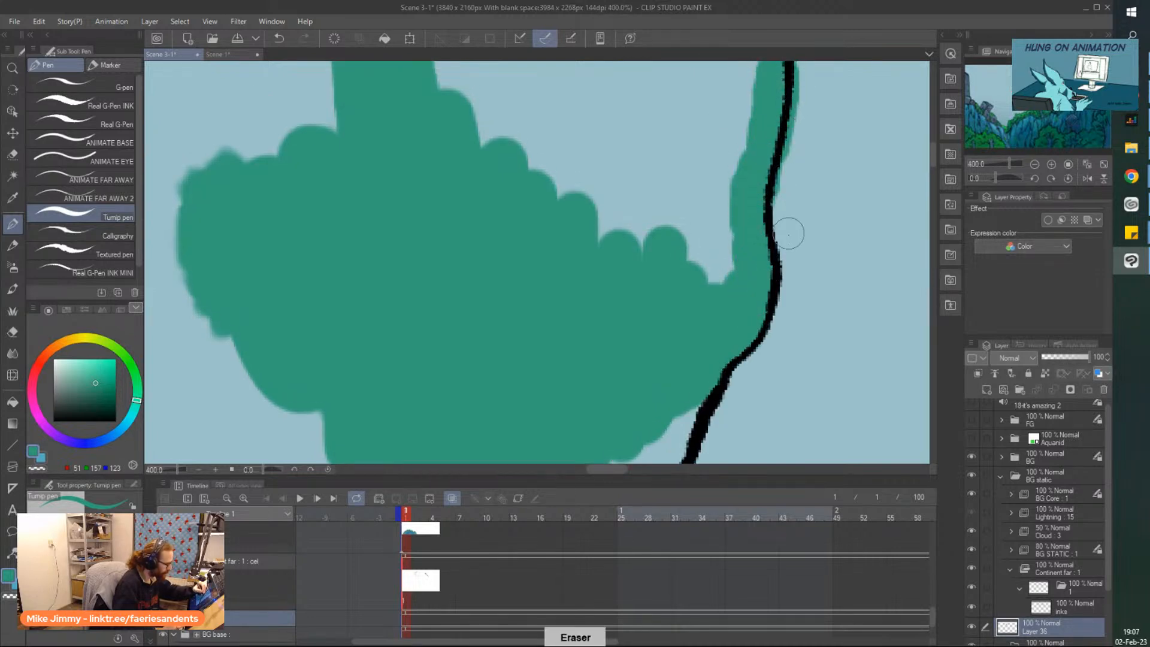
{"action": "scroll", "coordinate": [804, 194], "scroll_direction": "up", "scroll_amount": 1}
{"action": "left_click_drag", "start_coordinate": [806, 147], "coordinate": [780, 264]}
{"action": "left_click_drag", "start_coordinate": [796, 179], "coordinate": [779, 247]}
{"action": "scroll", "coordinate": [800, 151], "scroll_direction": "down", "scroll_amount": 3}
{"action": "scroll", "coordinate": [683, 157], "scroll_direction": "up", "scroll_amount": 3}
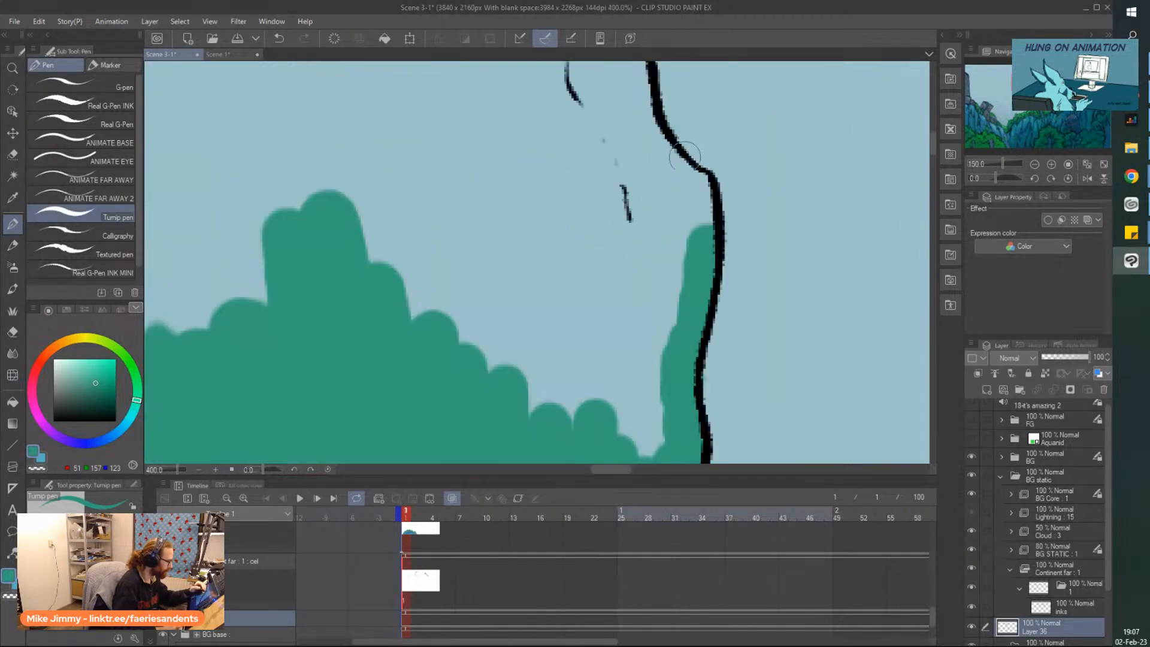
Extend the green strip upward along the inside of the right outline and erase the paint that crosses it
{"action": "key", "text": "p"}
{"action": "mouse_move", "coordinate": [688, 234]}
{"action": "left_mouse_down"}
{"action": "mouse_move", "coordinate": [636, 125]}
{"action": "mouse_move", "coordinate": [629, 65]}
{"action": "left_mouse_up"}
{"action": "key", "text": "e"}
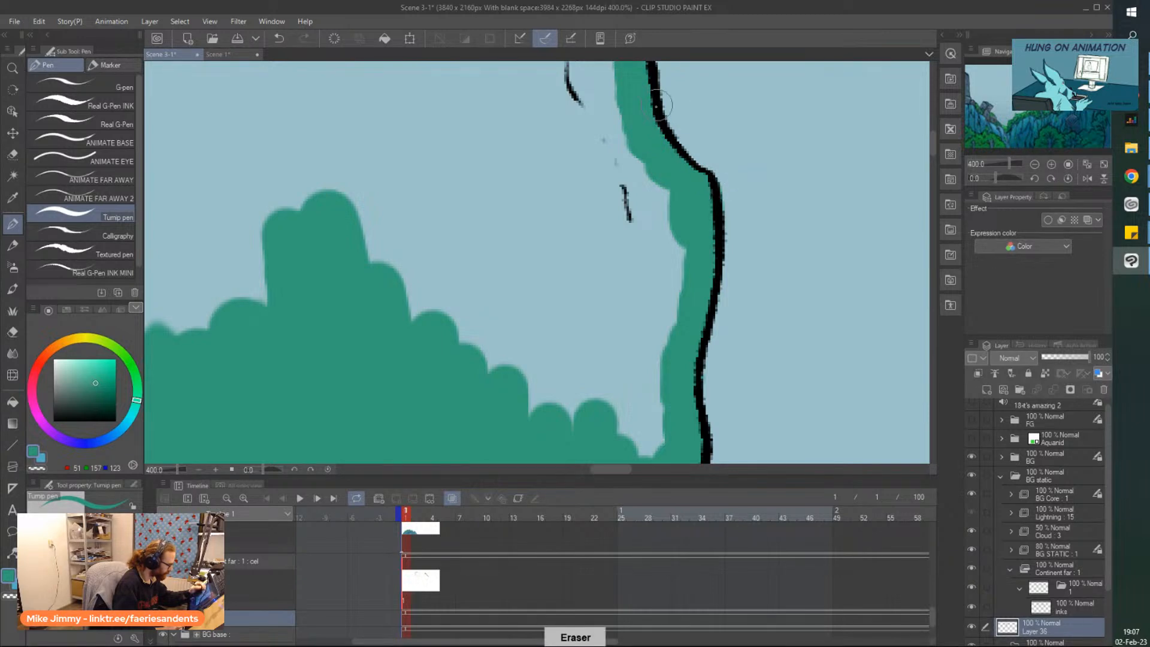
{"action": "scroll", "coordinate": [721, 200], "scroll_direction": "down", "scroll_amount": 3}
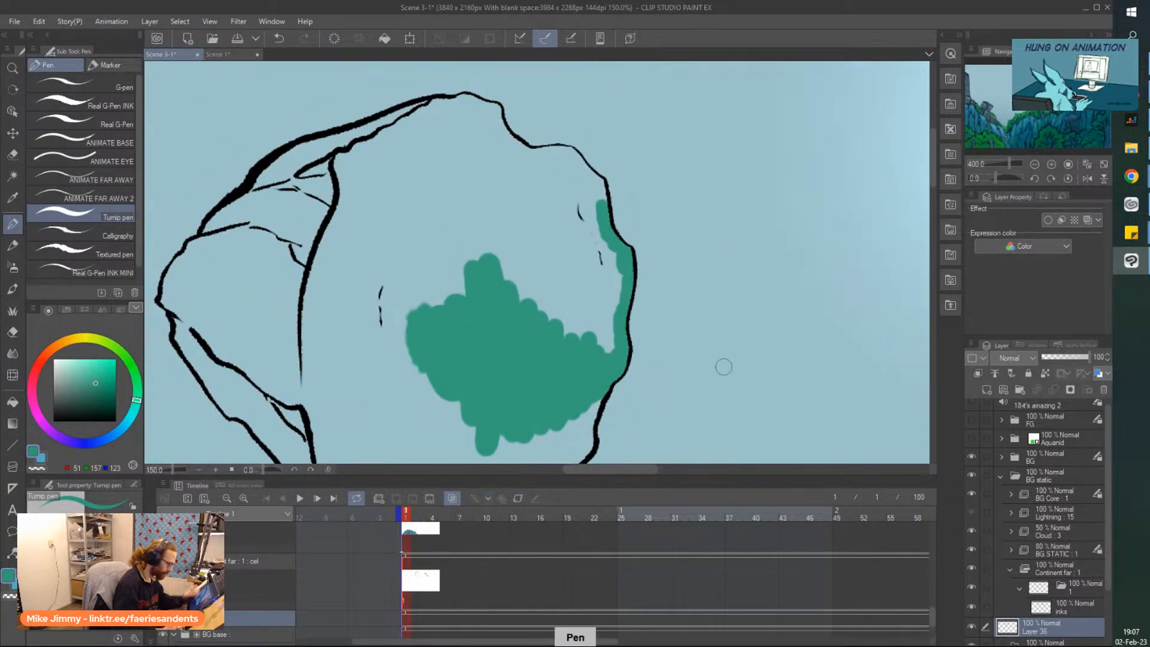
Move Layer 36 into cel folder 1 beneath the inks layer, set inks as the reference layer, and reselect Layer 36
{"action": "left_click", "coordinate": [1051, 607]}
{"action": "left_click_drag", "start_coordinate": [1044, 625], "coordinate": [1049, 586]}
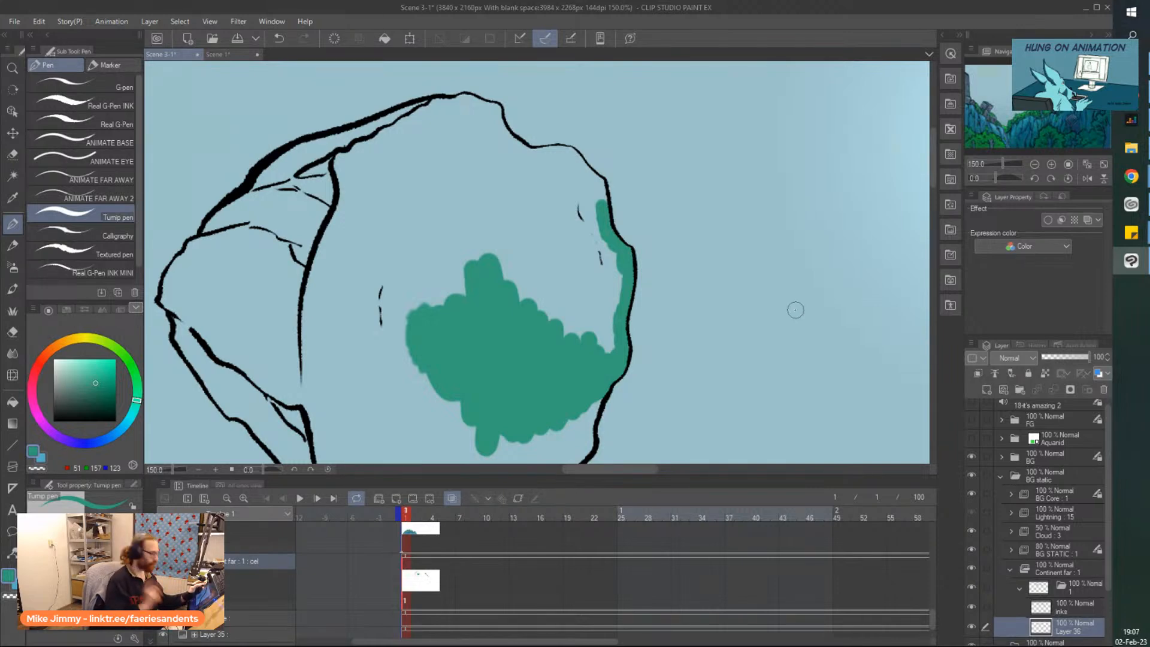
{"action": "left_click", "coordinate": [1069, 606]}
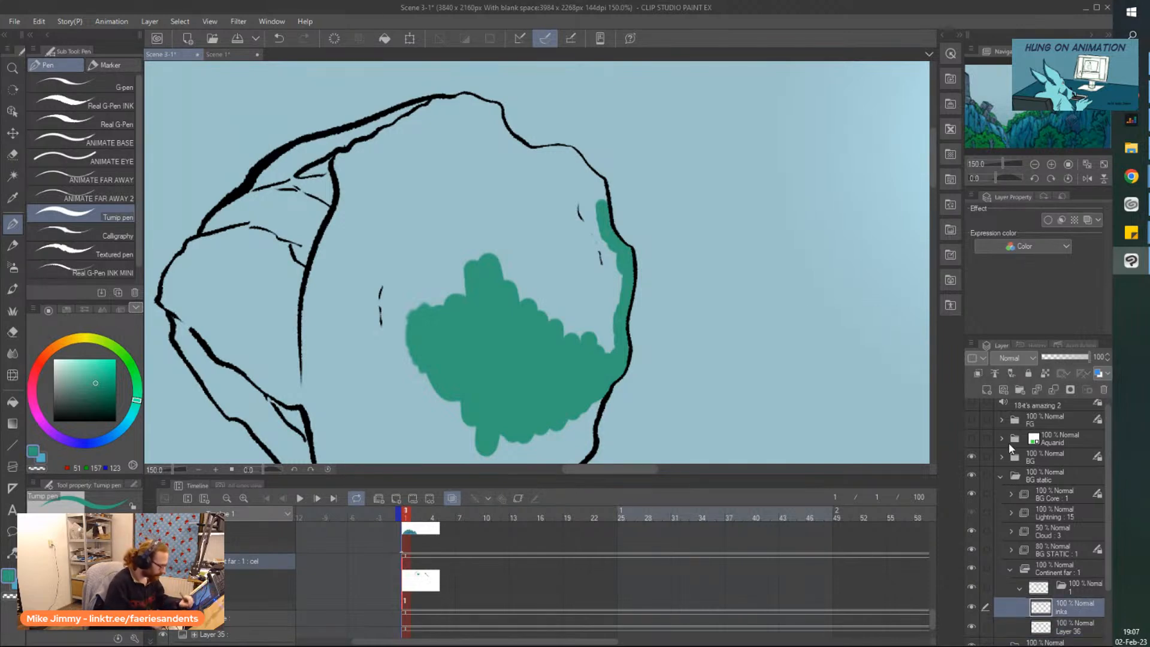
{"action": "left_click", "coordinate": [996, 376]}
{"action": "left_click", "coordinate": [1072, 626]}
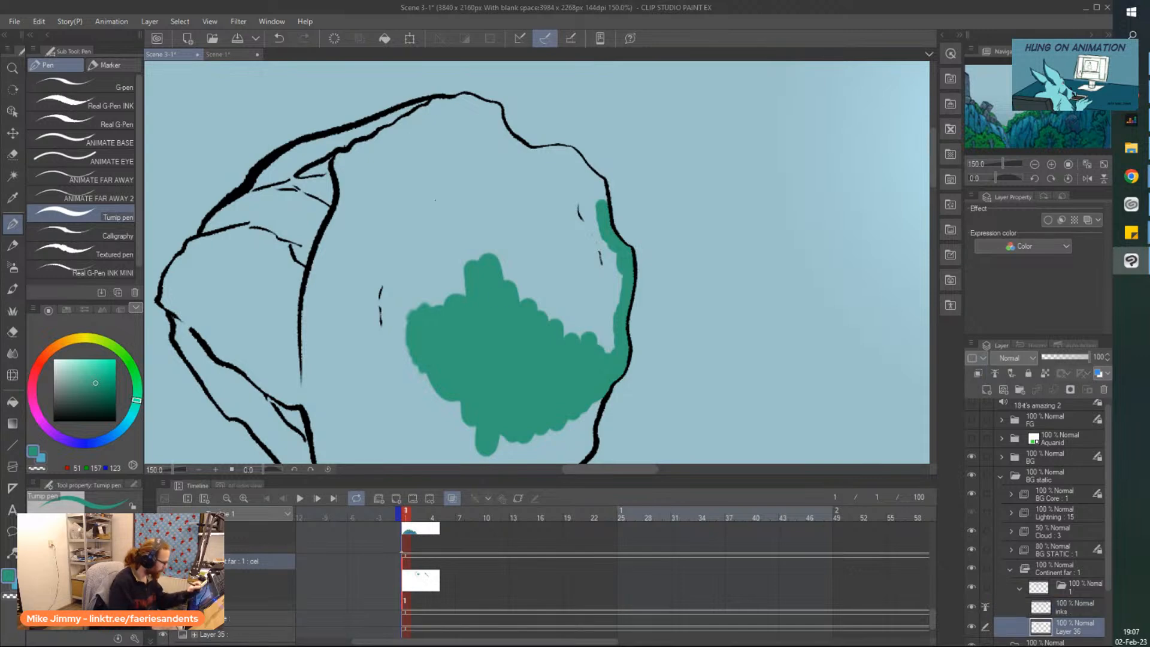
Widen the upper end of the green strip along the right outline and erase the overflow outside the line
{"action": "scroll", "coordinate": [611, 190], "scroll_direction": "up", "scroll_amount": 3}
{"action": "left_click_drag", "start_coordinate": [611, 190], "coordinate": [594, 147]}
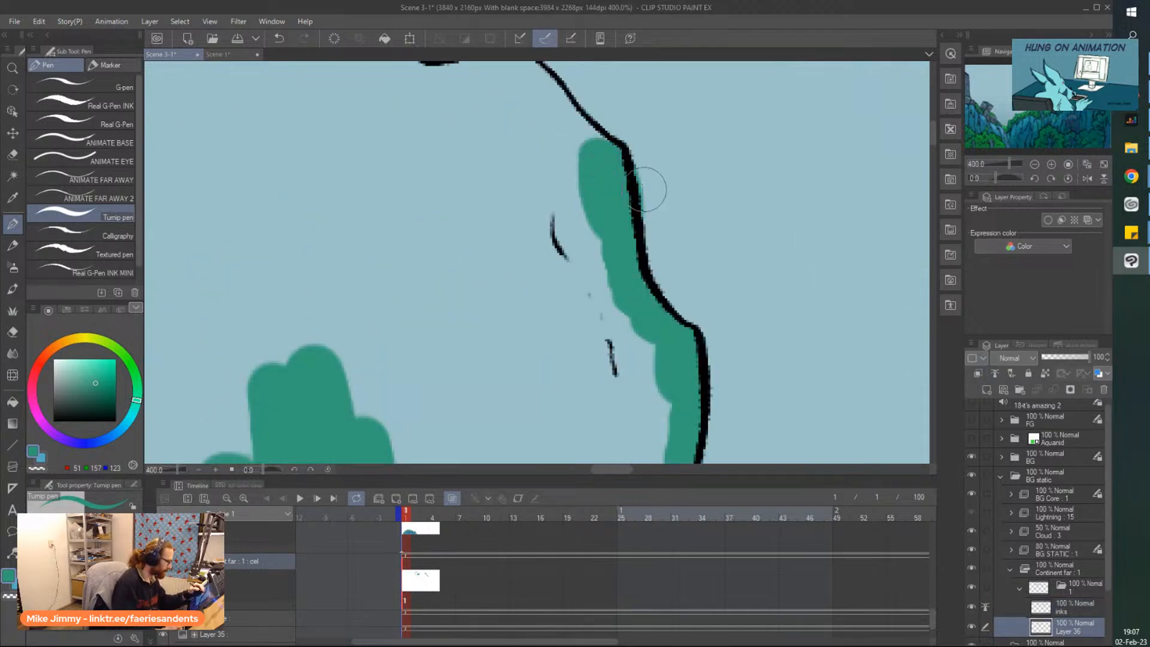
{"action": "key", "text": "e"}
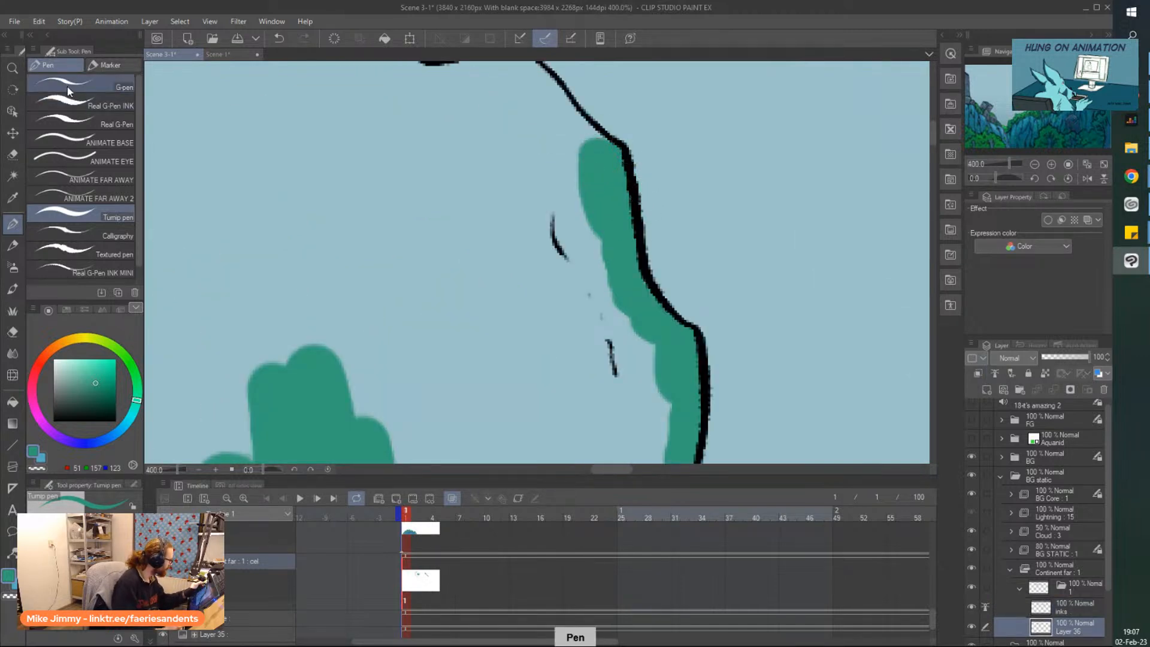
Extend the upper end of the green strip along the inside of the right outline, using Real G-Pen INK and Real G-Pen
{"action": "left_click", "coordinate": [86, 99]}
{"action": "left_click_drag", "start_coordinate": [572, 141], "coordinate": [551, 111]}
{"action": "key", "text": "e"}
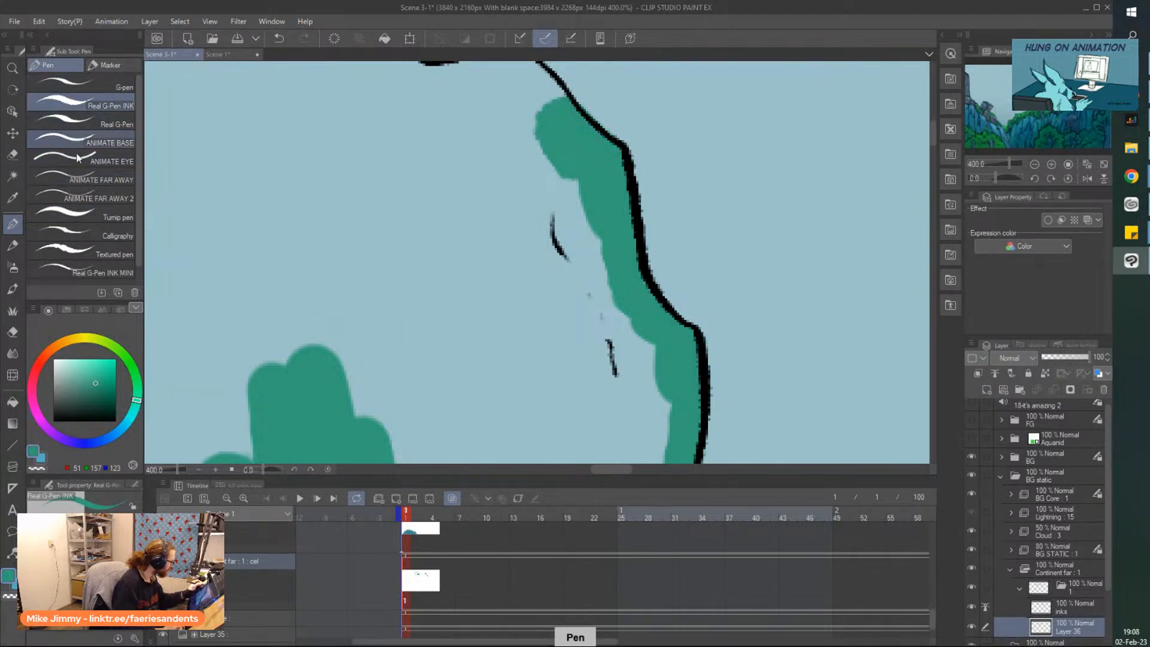
{"action": "left_click", "coordinate": [89, 125]}
{"action": "mouse_move", "coordinate": [567, 173]}
{"action": "left_mouse_down"}
{"action": "mouse_move", "coordinate": [554, 127]}
{"action": "mouse_move", "coordinate": [524, 119]}
{"action": "mouse_move", "coordinate": [534, 103]}
{"action": "left_mouse_up"}
Try different pens for painting green along the right and upper outline, and undo the test strokes
{"action": "scroll", "coordinate": [512, 192], "scroll_direction": "down", "scroll_amount": 3}
{"action": "mouse_move", "coordinate": [520, 239]}
{"action": "left_mouse_down"}
{"action": "mouse_move", "coordinate": [537, 301]}
{"action": "mouse_move", "coordinate": [537, 211]}
{"action": "left_mouse_up"}
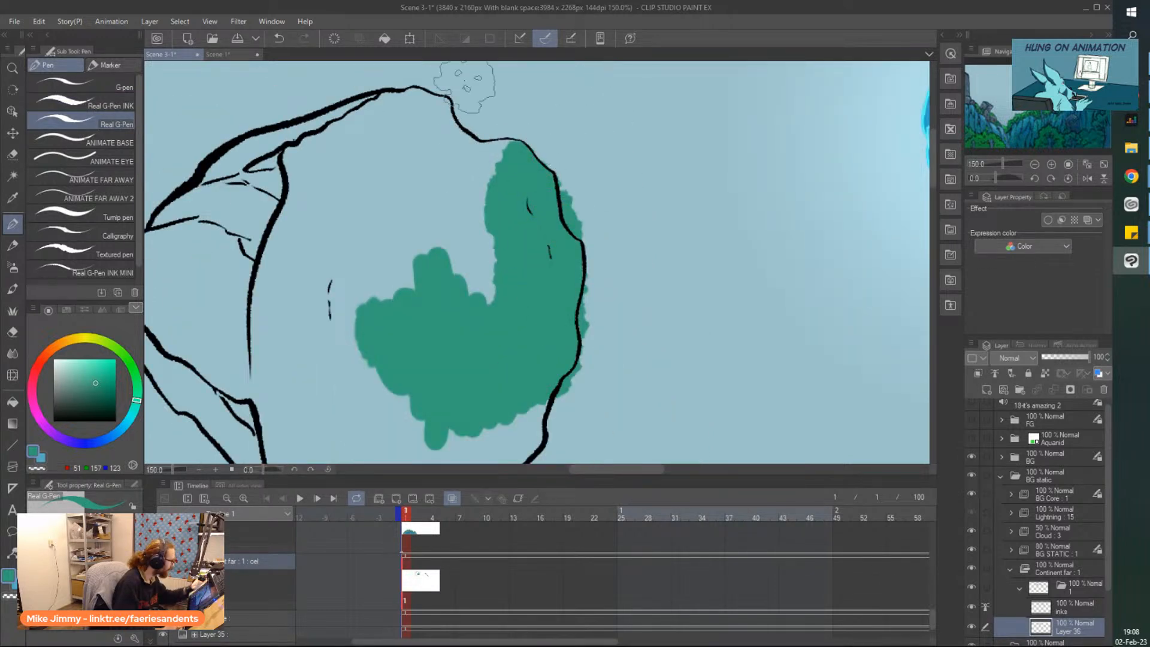
{"action": "key", "text": "ctrl+z"}
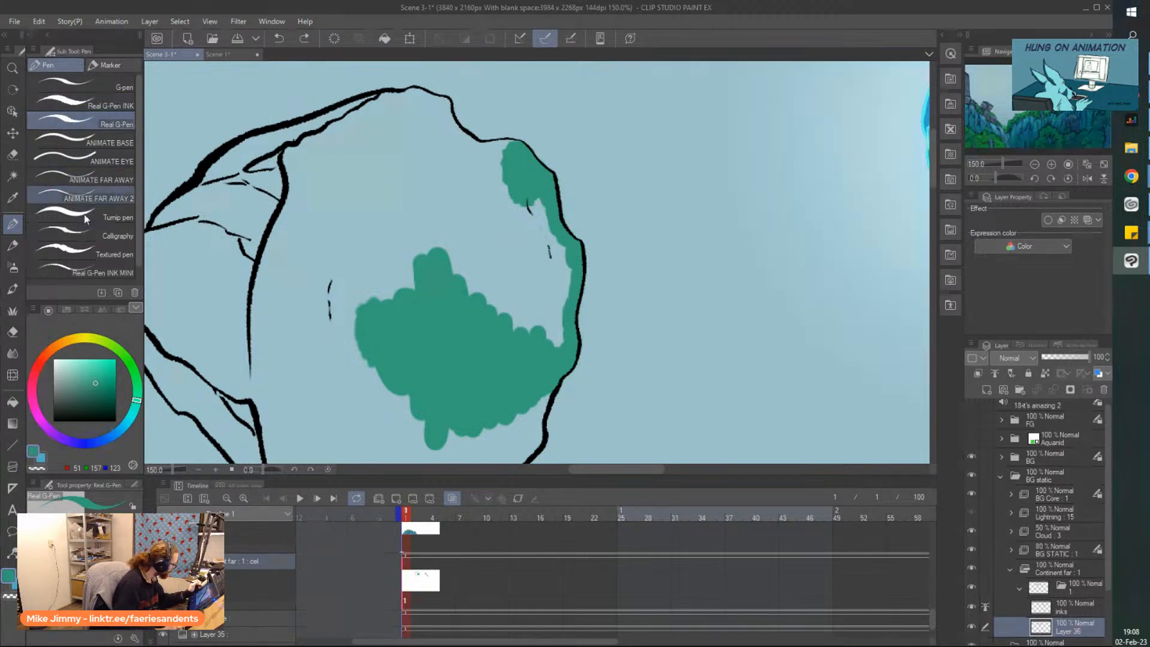
{"action": "scroll", "coordinate": [138, 248], "scroll_direction": "down", "scroll_amount": 1}
{"action": "left_click", "coordinate": [90, 235]}
{"action": "left_click_drag", "start_coordinate": [475, 263], "coordinate": [488, 206]}
{"action": "mouse_move", "coordinate": [546, 239]}
{"action": "left_mouse_down"}
{"action": "mouse_move", "coordinate": [501, 152]}
{"action": "mouse_move", "coordinate": [512, 150]}
{"action": "mouse_move", "coordinate": [482, 152]}
{"action": "mouse_move", "coordinate": [461, 110]}
{"action": "mouse_move", "coordinate": [509, 156]}
{"action": "left_mouse_up"}
{"action": "key", "text": "ctrl+z"}
{"action": "key", "text": "p"}
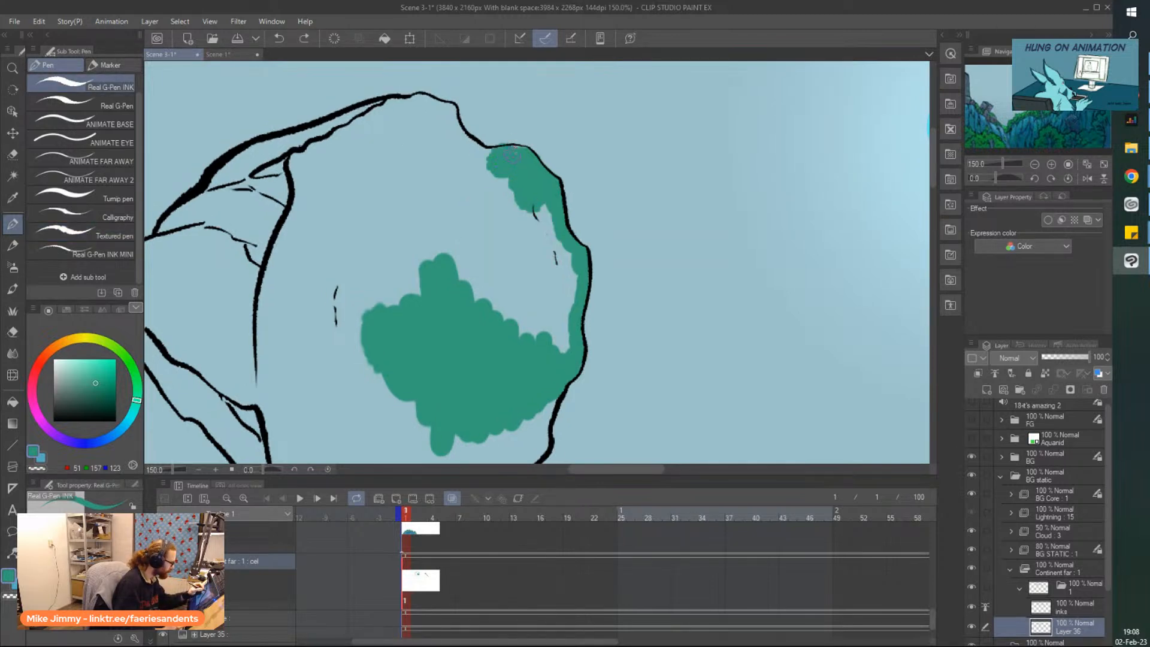
{"action": "key", "text": "ctrl+z"}
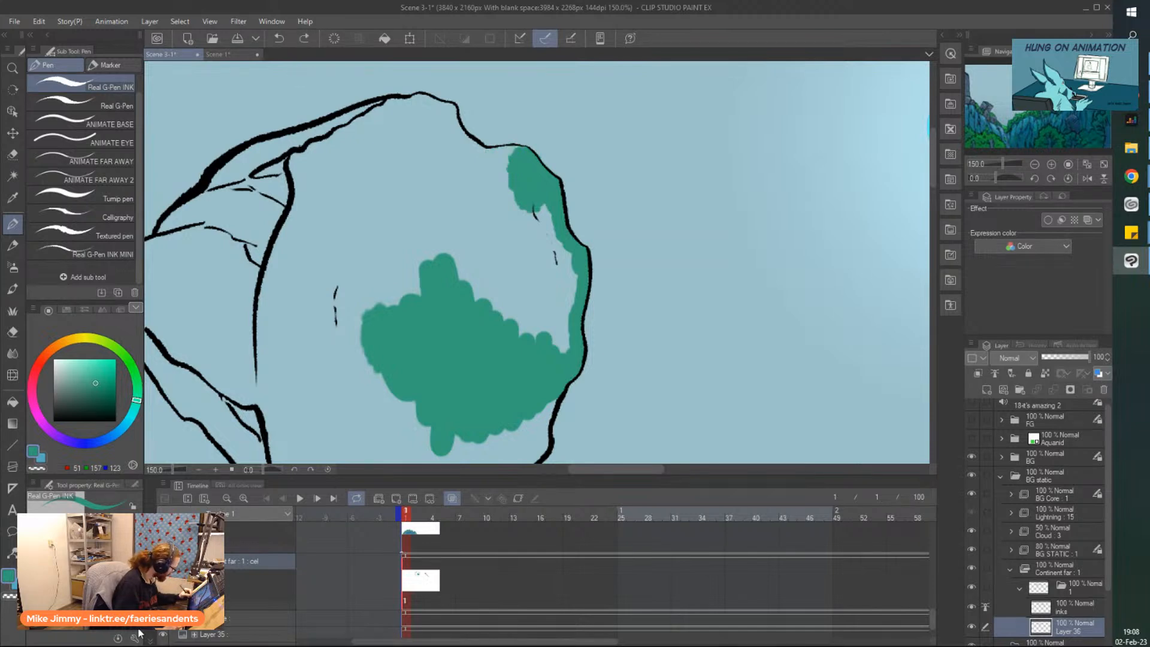
Enable "Do not cross lines of reference layer" for Real G-Pen INK and extend the green along the upper right outline
{"action": "left_click", "coordinate": [135, 636]}
{"action": "left_click", "coordinate": [479, 562]}
{"action": "left_click", "coordinate": [575, 390]}
{"action": "left_click", "coordinate": [865, 284]}
{"action": "mouse_move", "coordinate": [497, 206]}
{"action": "left_mouse_down"}
{"action": "mouse_move", "coordinate": [500, 168]}
{"action": "mouse_move", "coordinate": [514, 159]}
{"action": "left_mouse_up"}
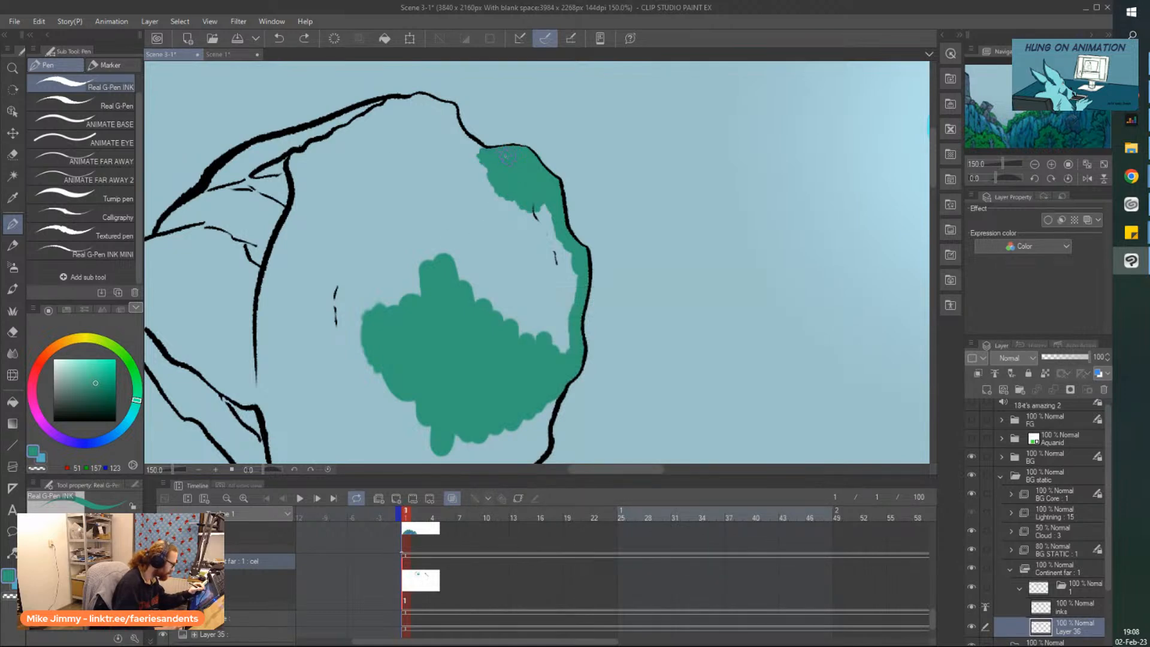
{"action": "scroll", "coordinate": [514, 155], "scroll_direction": "up", "scroll_amount": 5}
{"action": "scroll", "coordinate": [545, 198], "scroll_direction": "down", "scroll_amount": 2}
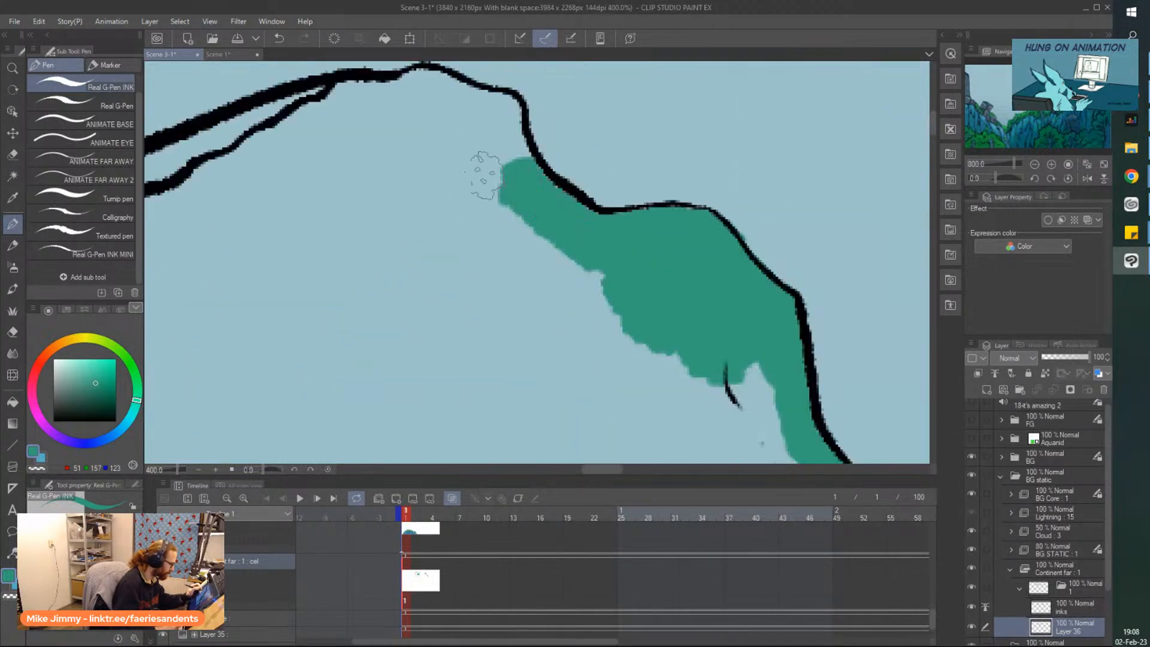
Set the Real G-Pen INK anti-overflow tolerance to about 71.4 and paint more green beneath the upper right outline
{"action": "left_click", "coordinate": [134, 638]}
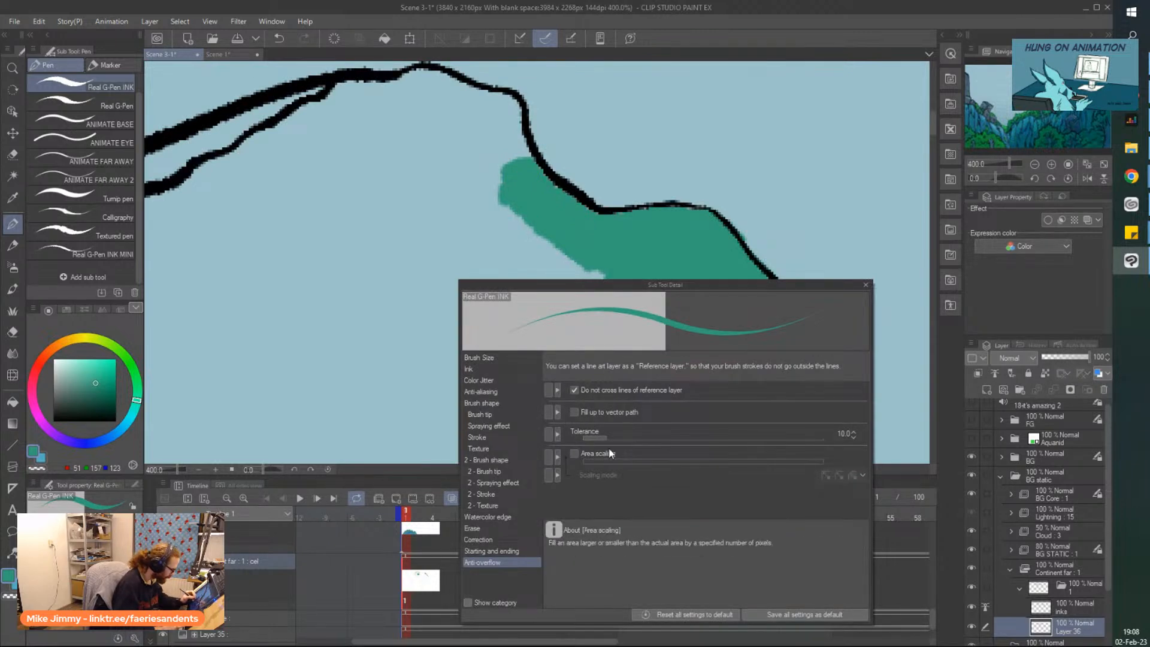
{"action": "left_click", "coordinate": [625, 438]}
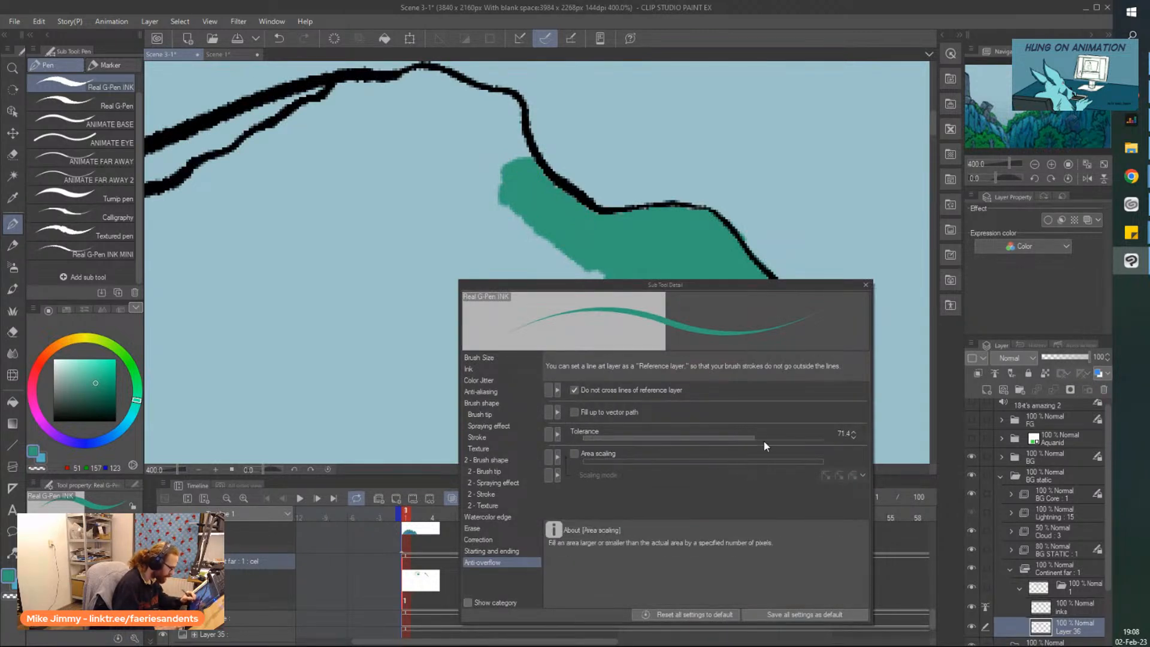
{"action": "left_click", "coordinate": [865, 285]}
{"action": "mouse_move", "coordinate": [650, 204]}
{"action": "left_mouse_down"}
{"action": "mouse_move", "coordinate": [677, 222]}
{"action": "mouse_move", "coordinate": [618, 231]}
{"action": "mouse_move", "coordinate": [536, 230]}
{"action": "left_mouse_up"}
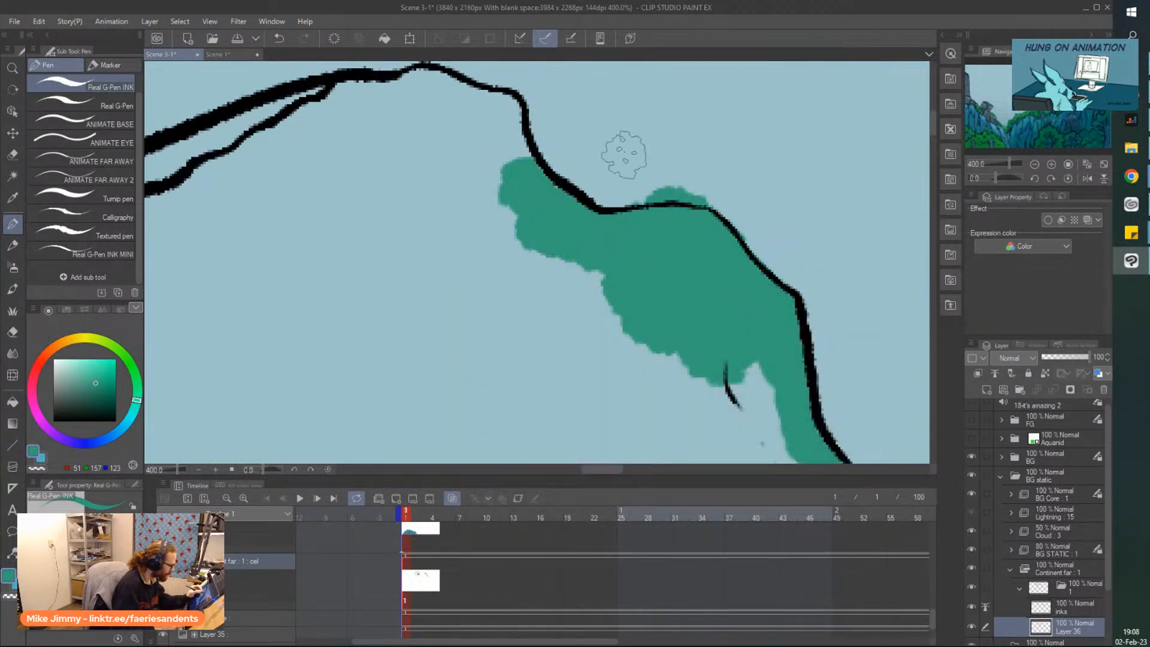
Erase the green overflow above the upper right outline
{"action": "key", "text": "p"}
{"action": "mouse_move", "coordinate": [692, 192]}
{"action": "left_mouse_down"}
{"action": "mouse_move", "coordinate": [672, 171]}
{"action": "mouse_move", "coordinate": [691, 160]}
{"action": "mouse_move", "coordinate": [715, 188]}
{"action": "mouse_move", "coordinate": [636, 182]}
{"action": "left_mouse_up"}
{"action": "key", "text": "e"}
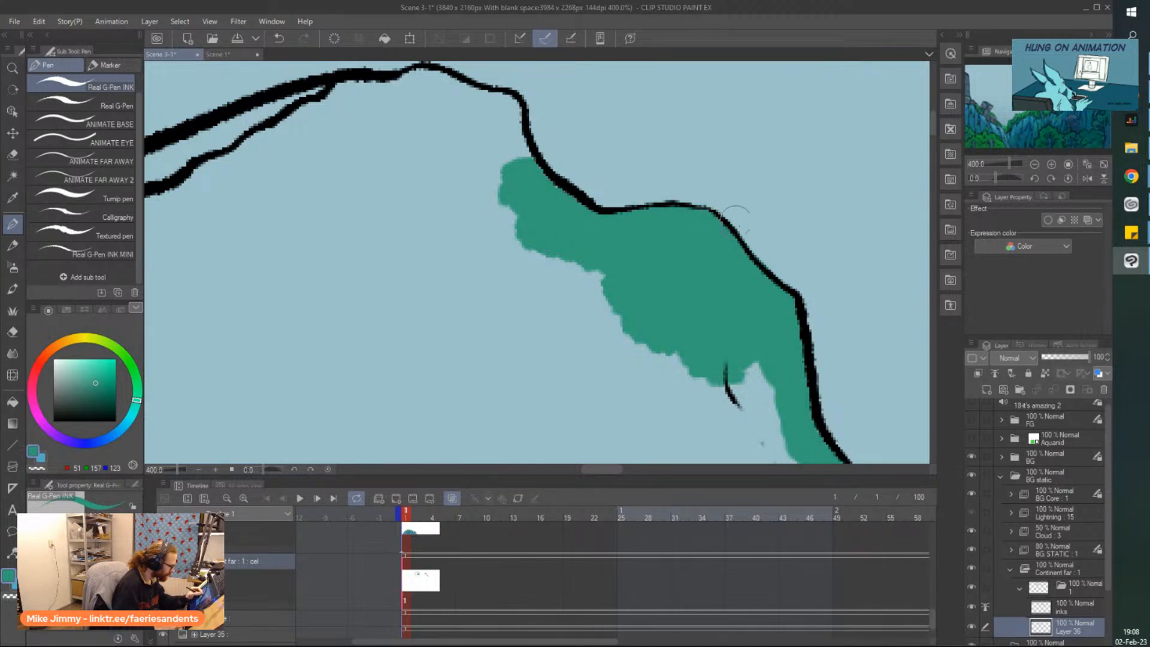
Paint the upper part of the continent's large face green and carry the colour into the upper left rock facets
{"action": "key", "text": "p"}
{"action": "mouse_move", "coordinate": [500, 180]}
{"action": "left_mouse_down"}
{"action": "mouse_move", "coordinate": [518, 187]}
{"action": "mouse_move", "coordinate": [491, 158]}
{"action": "mouse_move", "coordinate": [515, 104]}
{"action": "mouse_move", "coordinate": [430, 91]}
{"action": "mouse_move", "coordinate": [446, 89]}
{"action": "mouse_move", "coordinate": [419, 149]}
{"action": "mouse_move", "coordinate": [371, 137]}
{"action": "mouse_move", "coordinate": [335, 108]}
{"action": "mouse_move", "coordinate": [557, 311]}
{"action": "mouse_move", "coordinate": [695, 395]}
{"action": "left_mouse_up"}
{"action": "scroll", "coordinate": [695, 396], "scroll_direction": "down", "scroll_amount": 3}
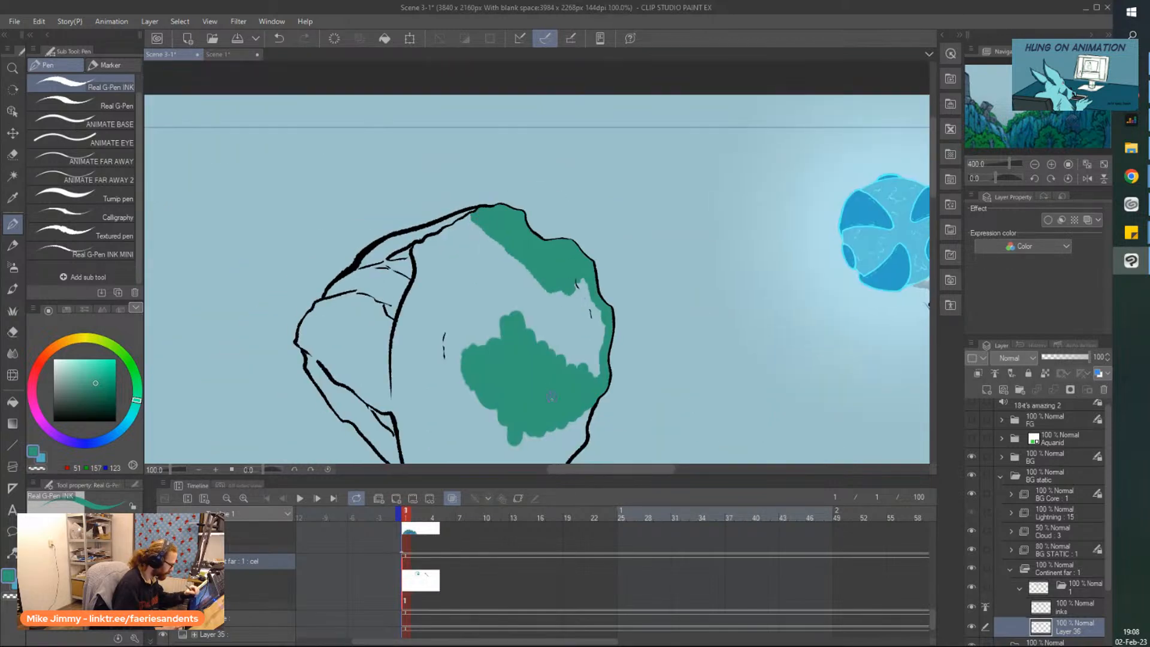
{"action": "scroll", "coordinate": [605, 381], "scroll_direction": "up", "scroll_amount": 2}
{"action": "mouse_move", "coordinate": [605, 380]}
{"action": "left_mouse_down"}
{"action": "mouse_move", "coordinate": [626, 271]}
{"action": "mouse_move", "coordinate": [586, 174]}
{"action": "mouse_move", "coordinate": [586, 392]}
{"action": "mouse_move", "coordinate": [563, 369]}
{"action": "mouse_move", "coordinate": [462, 143]}
{"action": "mouse_move", "coordinate": [418, 99]}
{"action": "mouse_move", "coordinate": [450, 162]}
{"action": "mouse_move", "coordinate": [458, 248]}
{"action": "mouse_move", "coordinate": [384, 162]}
{"action": "mouse_move", "coordinate": [377, 216]}
{"action": "mouse_move", "coordinate": [312, 189]}
{"action": "mouse_move", "coordinate": [395, 337]}
{"action": "mouse_move", "coordinate": [387, 341]}
{"action": "mouse_move", "coordinate": [244, 189]}
{"action": "mouse_move", "coordinate": [197, 182]}
{"action": "mouse_move", "coordinate": [253, 229]}
{"action": "mouse_move", "coordinate": [358, 372]}
{"action": "mouse_move", "coordinate": [300, 359]}
{"action": "left_mouse_up"}
{"action": "mouse_move", "coordinate": [368, 49]}
{"action": "left_mouse_down"}
{"action": "mouse_move", "coordinate": [405, 84]}
{"action": "mouse_move", "coordinate": [180, 204]}
{"action": "mouse_move", "coordinate": [383, 116]}
{"action": "mouse_move", "coordinate": [395, 139]}
{"action": "mouse_move", "coordinate": [329, 178]}
{"action": "left_mouse_up"}
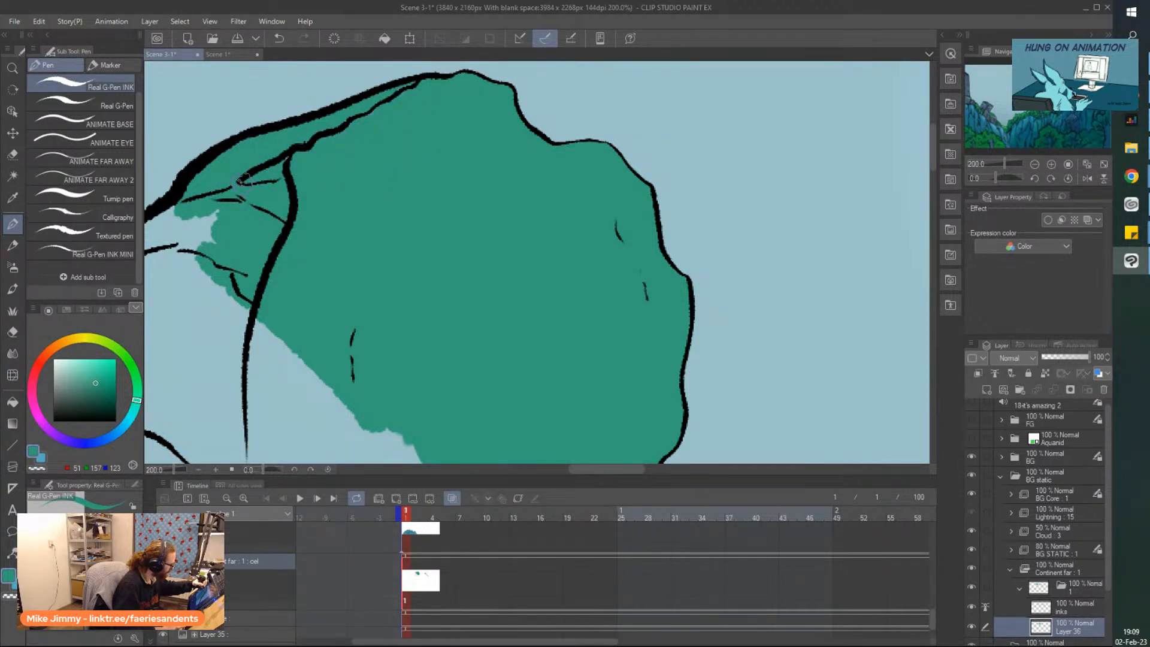
Fill the rest of the continent's large face with green down to the bottom outline
{"action": "scroll", "coordinate": [252, 182], "scroll_direction": "down", "scroll_amount": 3}
{"action": "scroll", "coordinate": [300, 325], "scroll_direction": "up", "scroll_amount": 2}
{"action": "mouse_move", "coordinate": [437, 230]}
{"action": "left_mouse_down"}
{"action": "mouse_move", "coordinate": [462, 201]}
{"action": "mouse_move", "coordinate": [490, 226]}
{"action": "mouse_move", "coordinate": [454, 308]}
{"action": "mouse_move", "coordinate": [513, 265]}
{"action": "mouse_move", "coordinate": [541, 201]}
{"action": "mouse_move", "coordinate": [521, 233]}
{"action": "mouse_move", "coordinate": [506, 203]}
{"action": "mouse_move", "coordinate": [473, 222]}
{"action": "mouse_move", "coordinate": [408, 312]}
{"action": "mouse_move", "coordinate": [428, 307]}
{"action": "mouse_move", "coordinate": [424, 332]}
{"action": "mouse_move", "coordinate": [394, 346]}
{"action": "mouse_move", "coordinate": [402, 335]}
{"action": "mouse_move", "coordinate": [389, 345]}
{"action": "mouse_move", "coordinate": [362, 327]}
{"action": "mouse_move", "coordinate": [401, 336]}
{"action": "mouse_move", "coordinate": [355, 324]}
{"action": "mouse_move", "coordinate": [378, 342]}
{"action": "mouse_move", "coordinate": [310, 289]}
{"action": "mouse_move", "coordinate": [311, 303]}
{"action": "mouse_move", "coordinate": [269, 290]}
{"action": "mouse_move", "coordinate": [262, 182]}
{"action": "mouse_move", "coordinate": [267, 263]}
{"action": "mouse_move", "coordinate": [256, 231]}
{"action": "mouse_move", "coordinate": [379, 328]}
{"action": "mouse_move", "coordinate": [389, 313]}
{"action": "mouse_move", "coordinate": [411, 318]}
{"action": "mouse_move", "coordinate": [390, 272]}
{"action": "mouse_move", "coordinate": [218, 140]}
{"action": "mouse_move", "coordinate": [200, 92]}
{"action": "mouse_move", "coordinate": [266, 70]}
{"action": "left_mouse_up"}
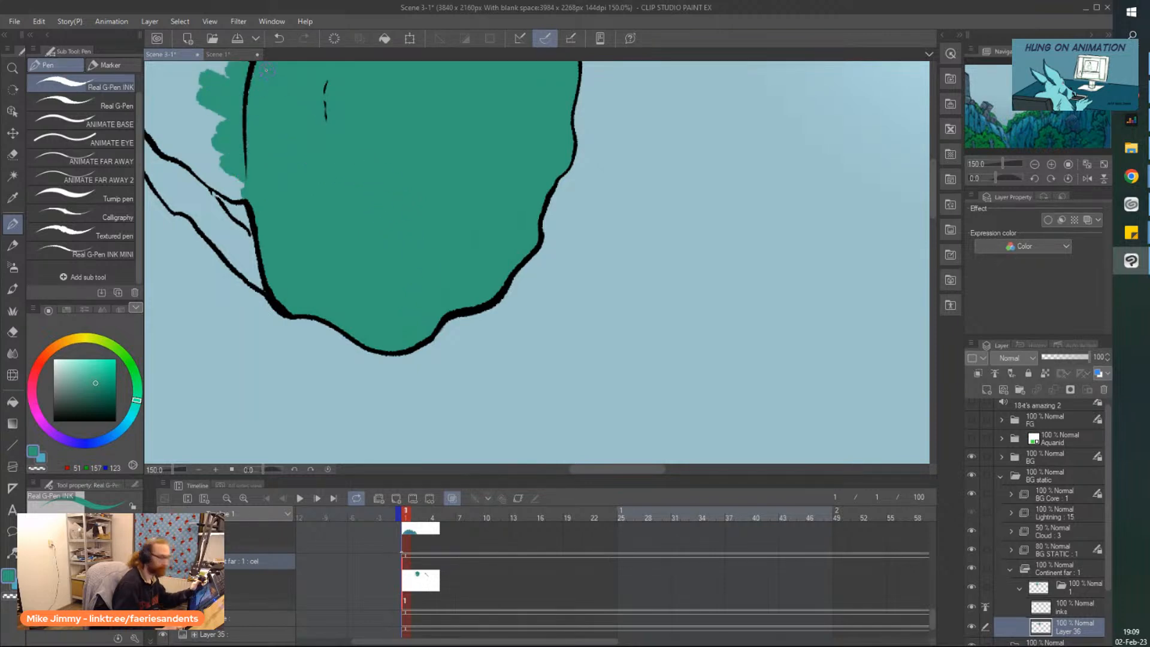
Paint the remaining rock facets on the continent's left side green up to the outer outline
{"action": "scroll", "coordinate": [266, 70], "scroll_direction": "down", "scroll_amount": 3}
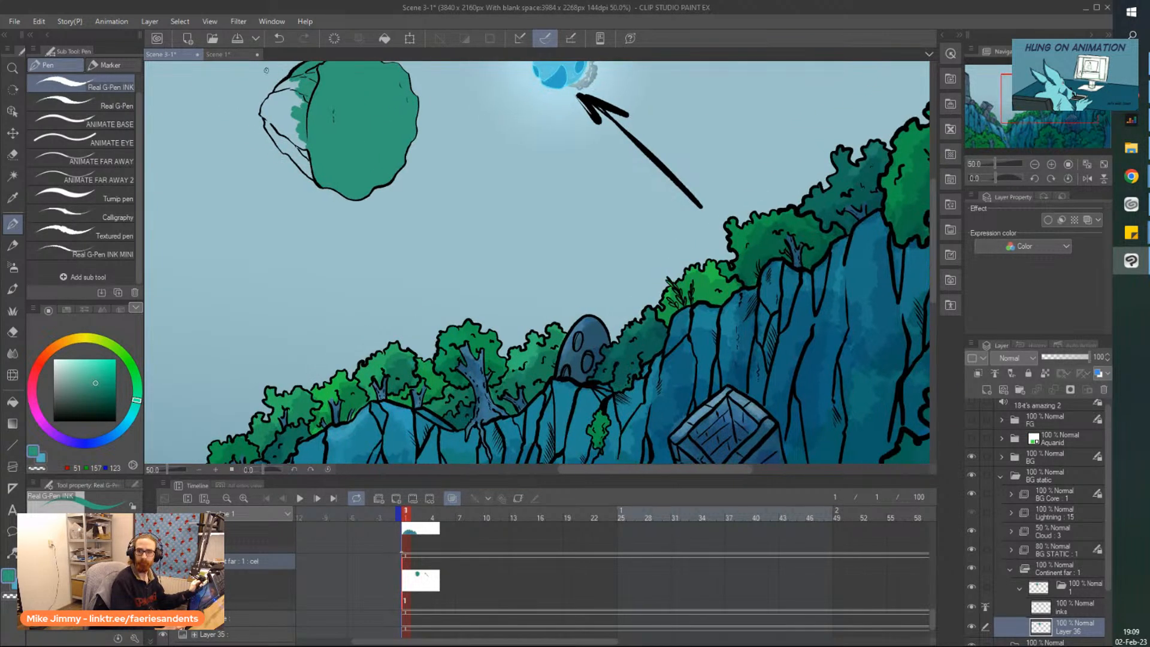
{"action": "scroll", "coordinate": [266, 70], "scroll_direction": "left", "scroll_amount": 5}
{"action": "scroll", "coordinate": [266, 70], "scroll_direction": "up", "scroll_amount": 3}
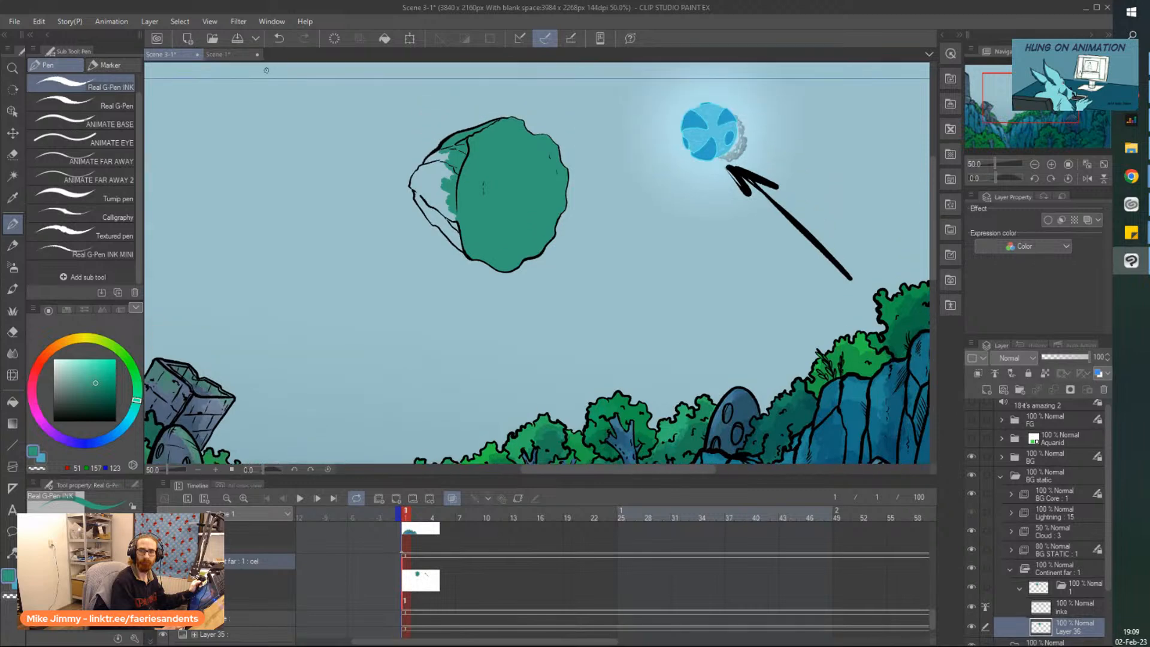
{"action": "scroll", "coordinate": [266, 70], "scroll_direction": "up", "scroll_amount": 2}
{"action": "mouse_move", "coordinate": [614, 280]}
{"action": "left_mouse_down"}
{"action": "mouse_move", "coordinate": [605, 228]}
{"action": "mouse_move", "coordinate": [594, 240]}
{"action": "mouse_move", "coordinate": [584, 216]}
{"action": "mouse_move", "coordinate": [556, 245]}
{"action": "mouse_move", "coordinate": [569, 218]}
{"action": "left_mouse_up"}
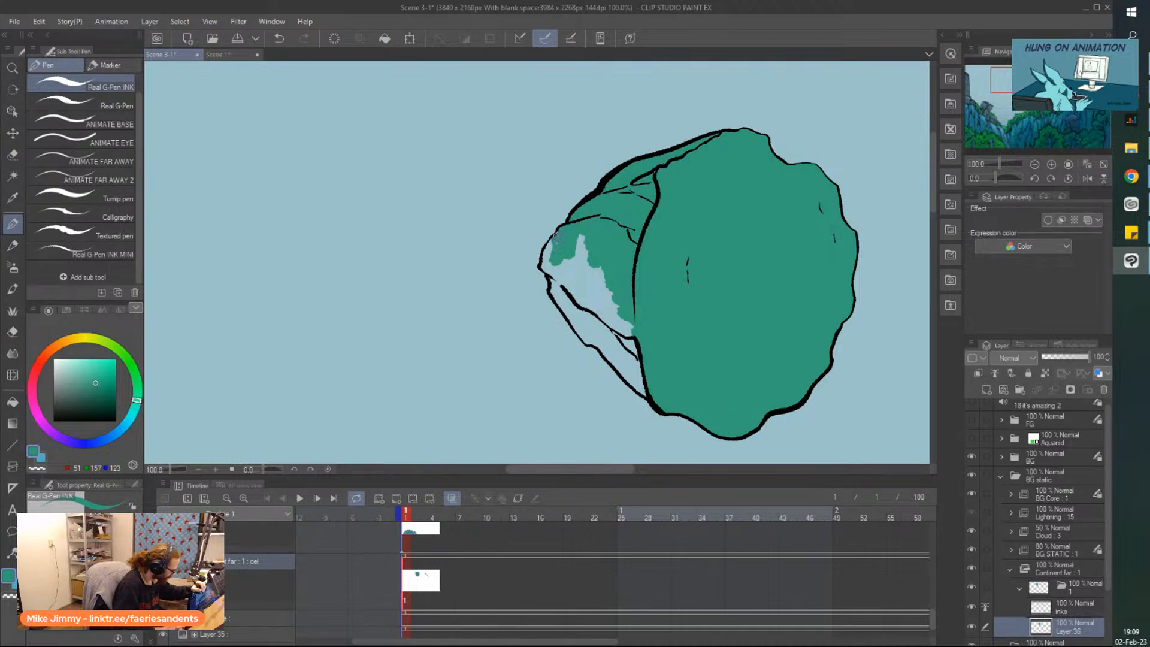
{"action": "mouse_move", "coordinate": [549, 271]}
{"action": "left_mouse_down"}
{"action": "mouse_move", "coordinate": [580, 236]}
{"action": "mouse_move", "coordinate": [574, 283]}
{"action": "mouse_move", "coordinate": [553, 293]}
{"action": "mouse_move", "coordinate": [644, 386]}
{"action": "mouse_move", "coordinate": [637, 359]}
{"action": "mouse_move", "coordinate": [572, 286]}
{"action": "mouse_move", "coordinate": [579, 301]}
{"action": "mouse_move", "coordinate": [577, 276]}
{"action": "mouse_move", "coordinate": [600, 277]}
{"action": "left_mouse_up"}
Inspect the green fill along the continent's outline and inner ink lines for gaps and overflow
{"action": "scroll", "coordinate": [612, 294], "scroll_direction": "up", "scroll_amount": 4}
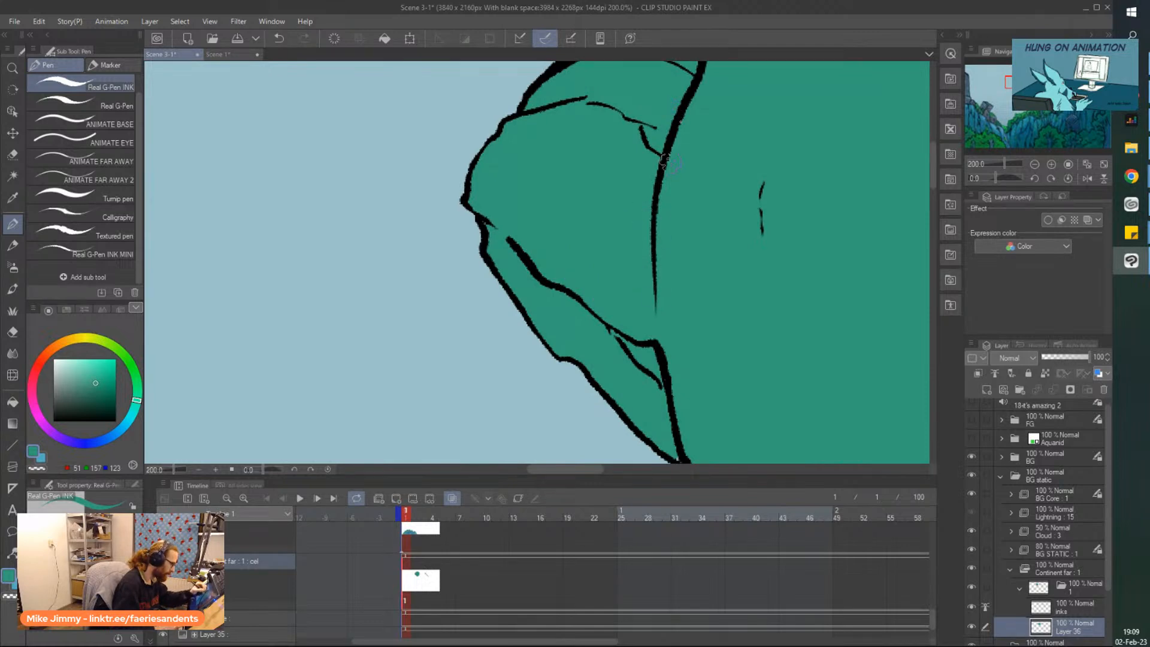
{"action": "scroll", "coordinate": [670, 169], "scroll_direction": "down", "scroll_amount": 2}
{"action": "scroll", "coordinate": [674, 304], "scroll_direction": "up", "scroll_amount": 2}
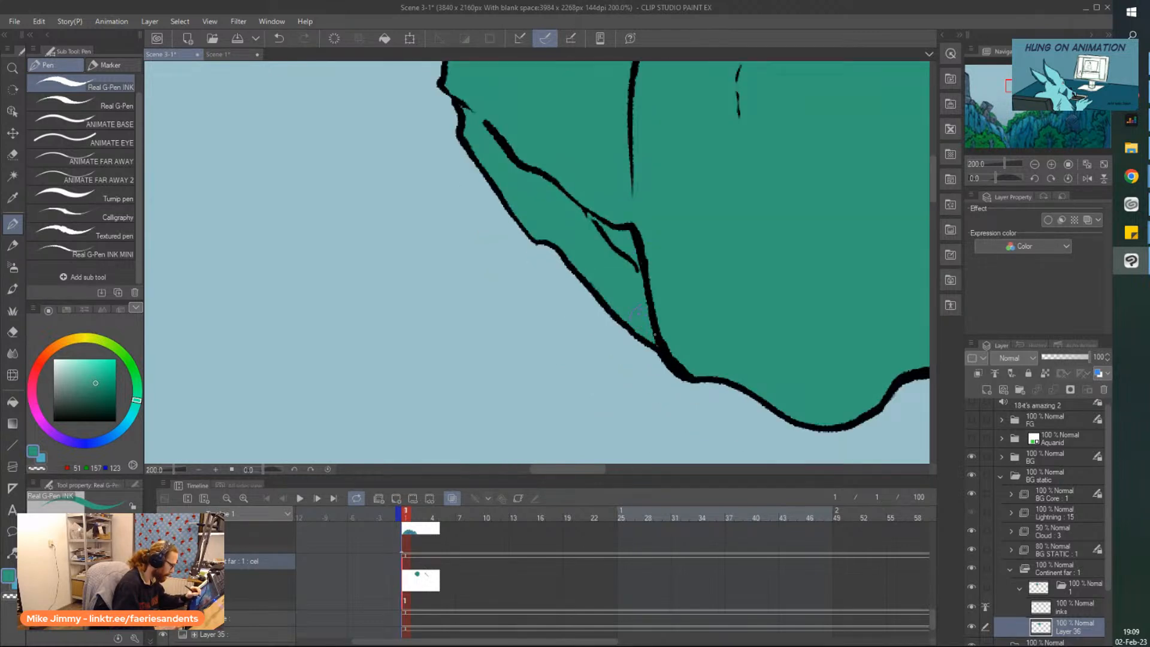
{"action": "scroll", "coordinate": [626, 297], "scroll_direction": "down", "scroll_amount": 4}
{"action": "scroll", "coordinate": [588, 78], "scroll_direction": "up", "scroll_amount": 3}
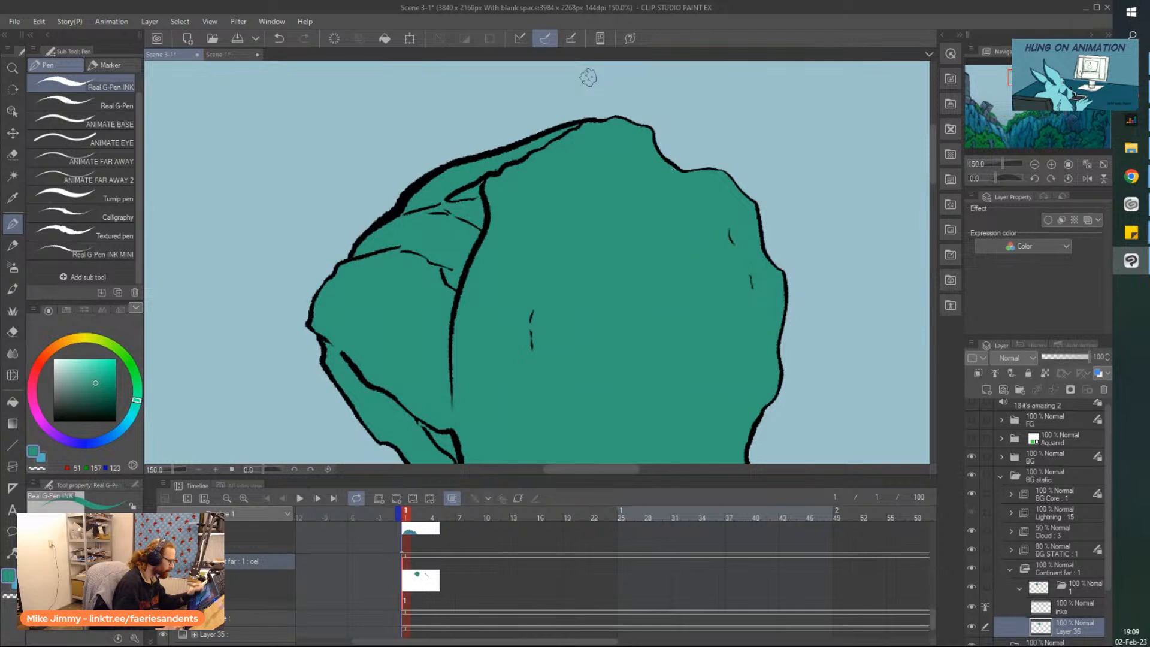
{"action": "scroll", "coordinate": [588, 77], "scroll_direction": "up", "scroll_amount": 2}
{"action": "scroll", "coordinate": [609, 117], "scroll_direction": "down", "scroll_amount": 4}
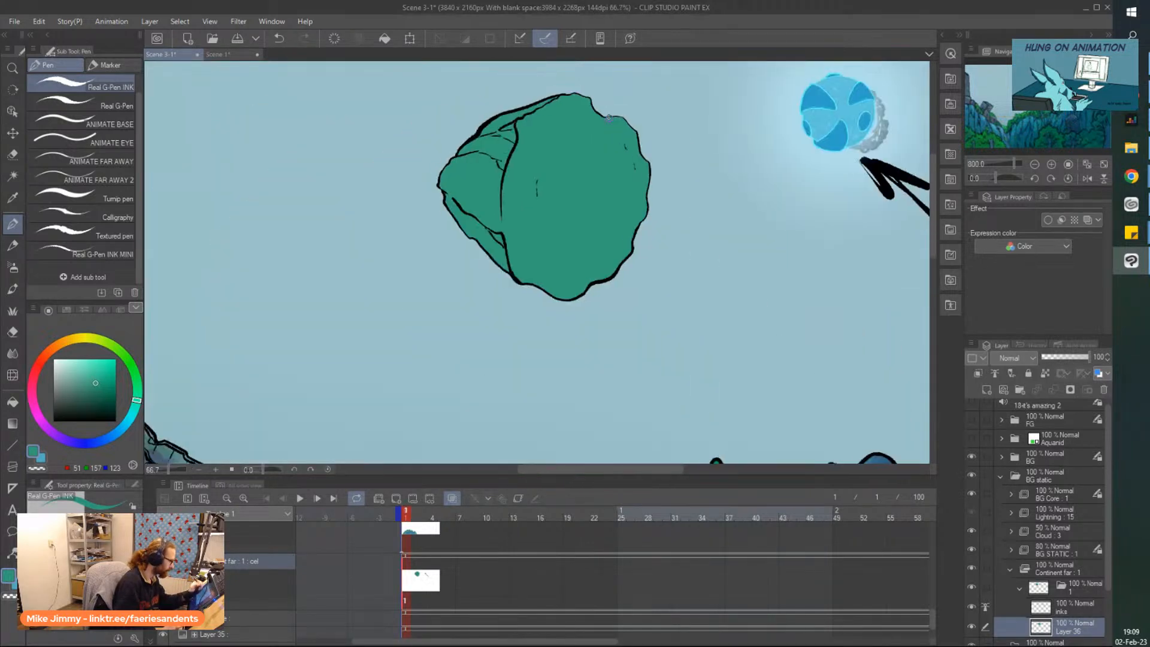
{"action": "scroll", "coordinate": [608, 117], "scroll_direction": "up", "scroll_amount": 2}
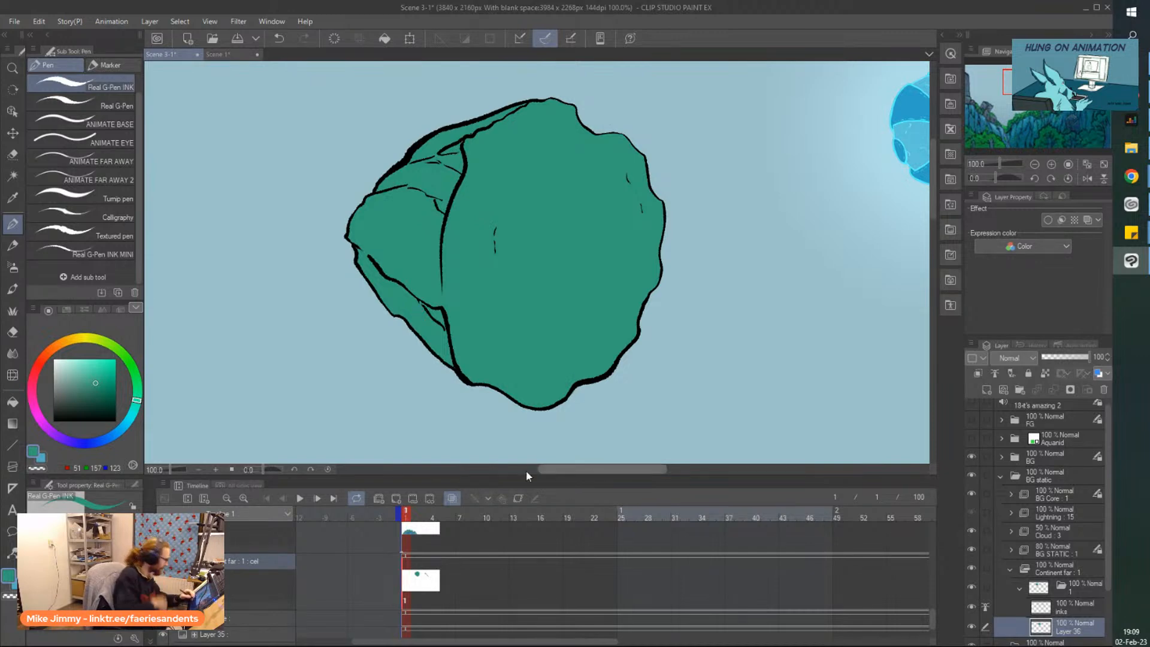
Set the inks layer's blending mode to Multiply
{"action": "left_click", "coordinate": [1063, 610]}
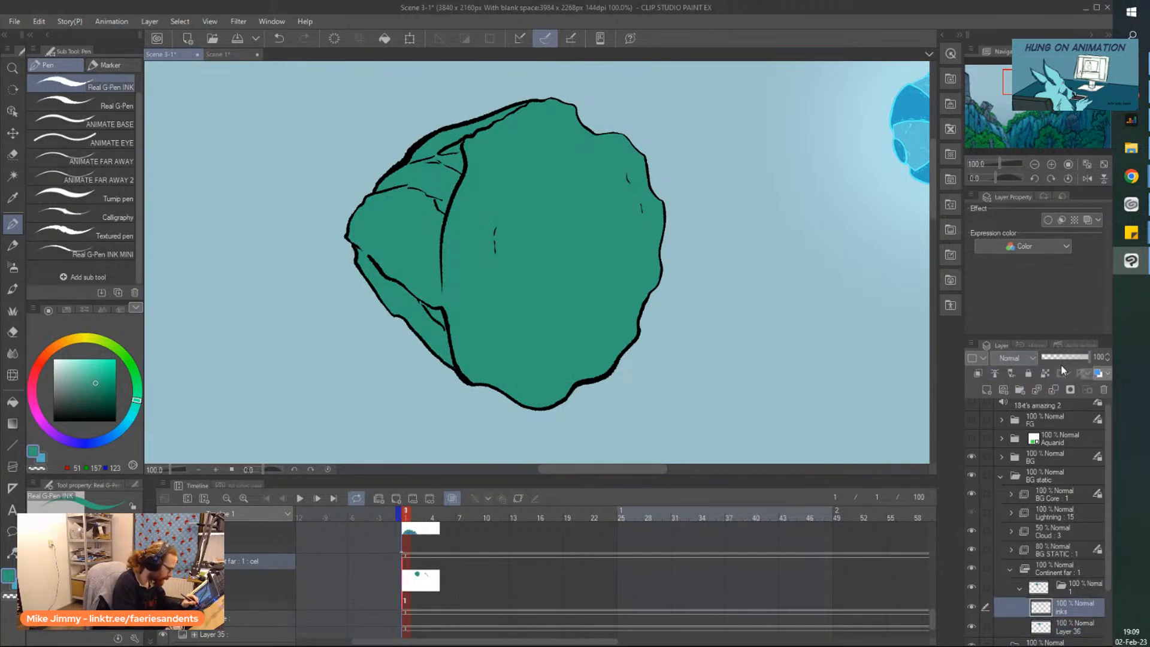
{"action": "left_click", "coordinate": [1024, 358]}
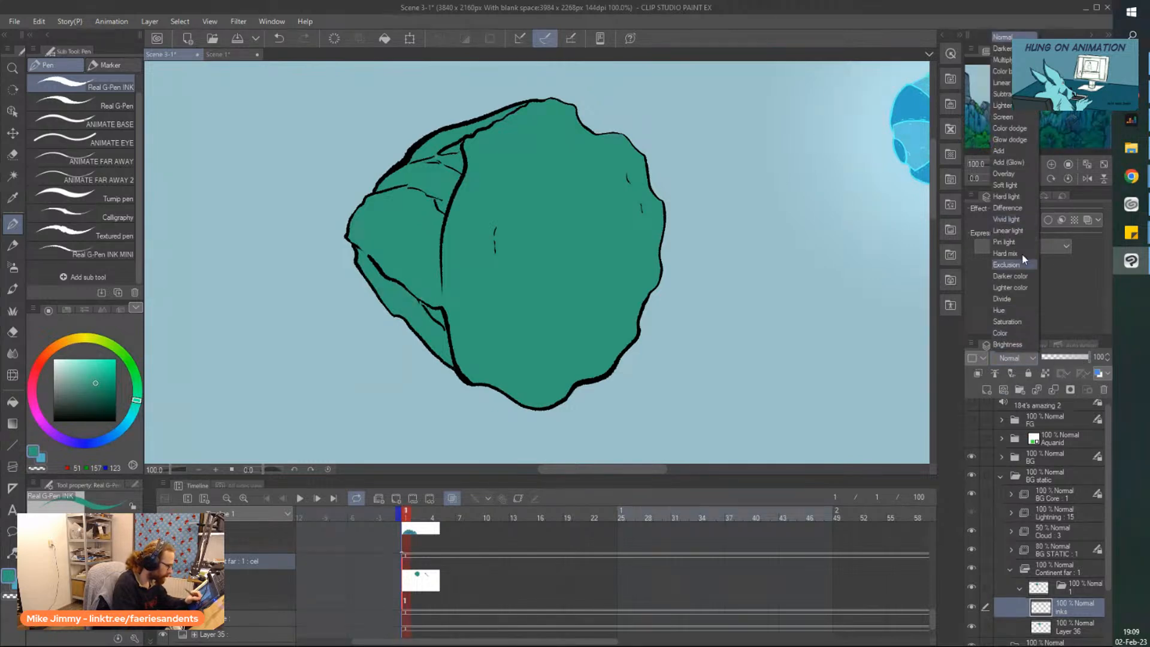
{"action": "left_click", "coordinate": [1002, 61]}
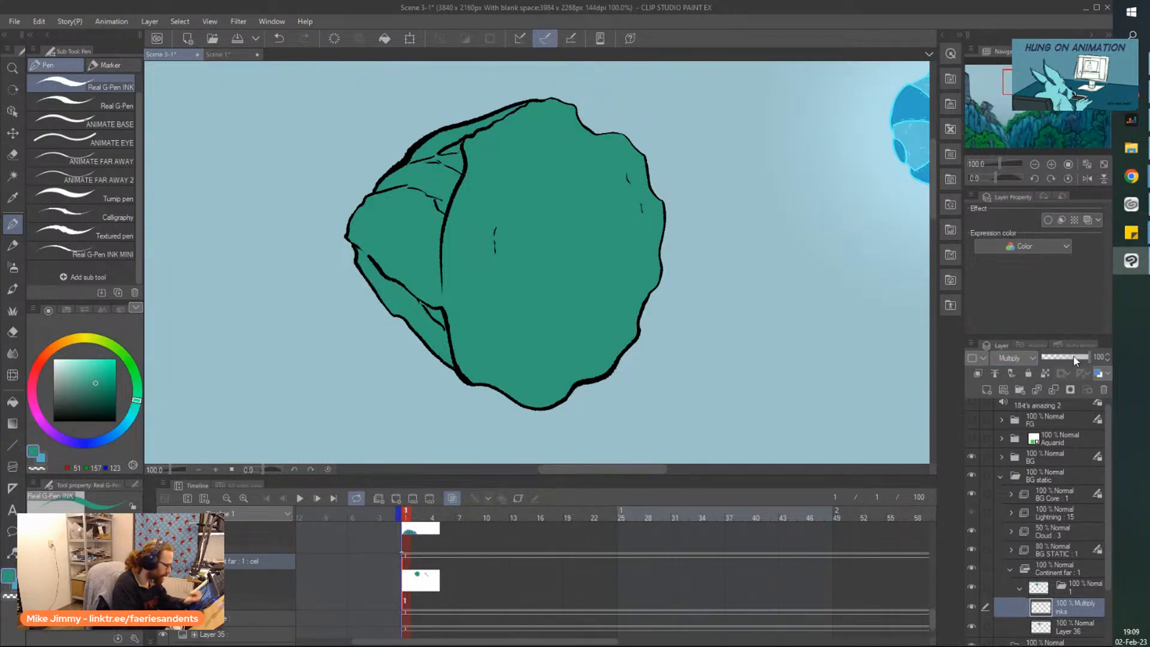
Turn on Layer color for the inks layer and set that colour to a very dark green
{"action": "left_click", "coordinate": [1099, 374]}
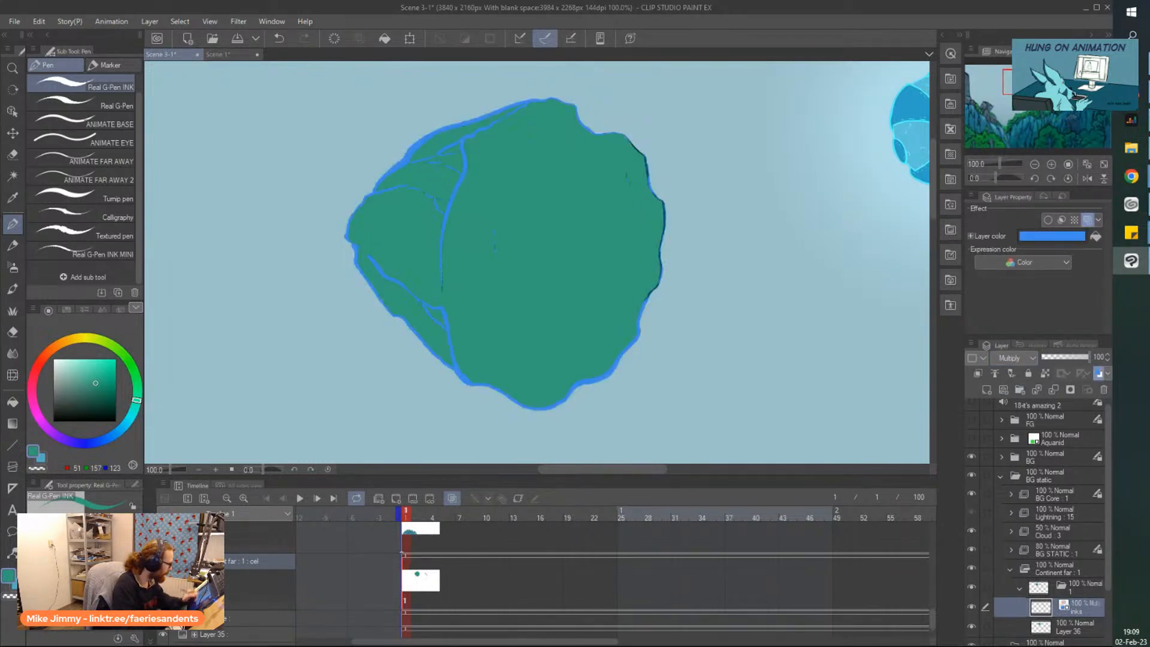
{"action": "left_click", "coordinate": [1042, 237]}
{"action": "left_click_drag", "start_coordinate": [645, 332], "coordinate": [664, 392]}
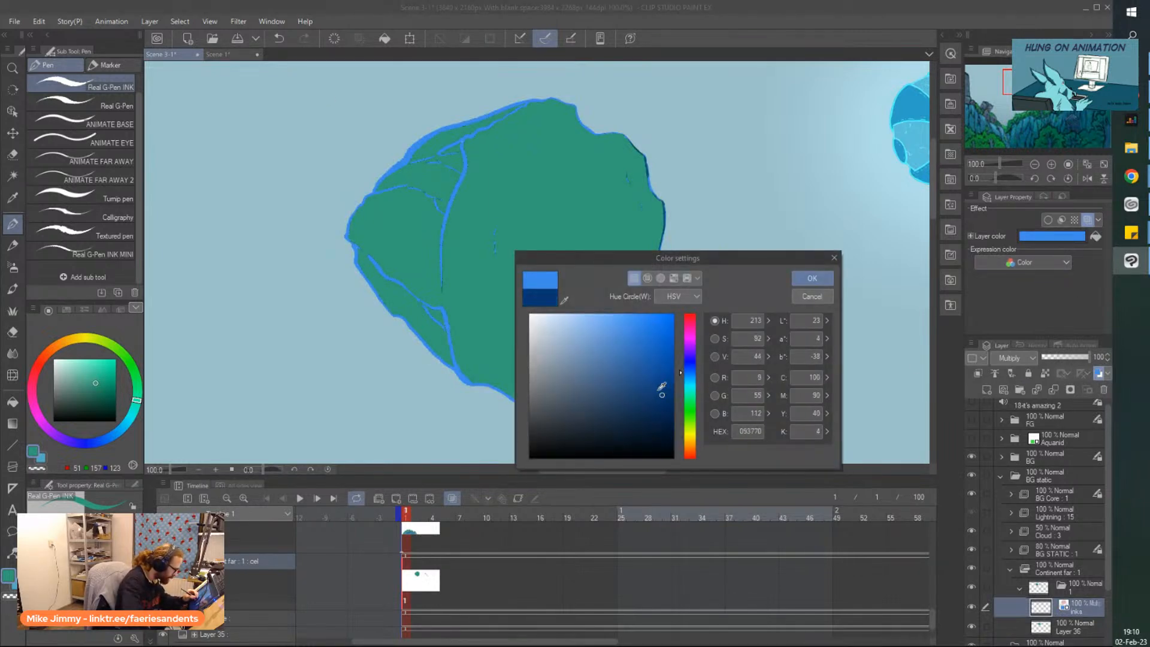
{"action": "left_click", "coordinate": [689, 407]}
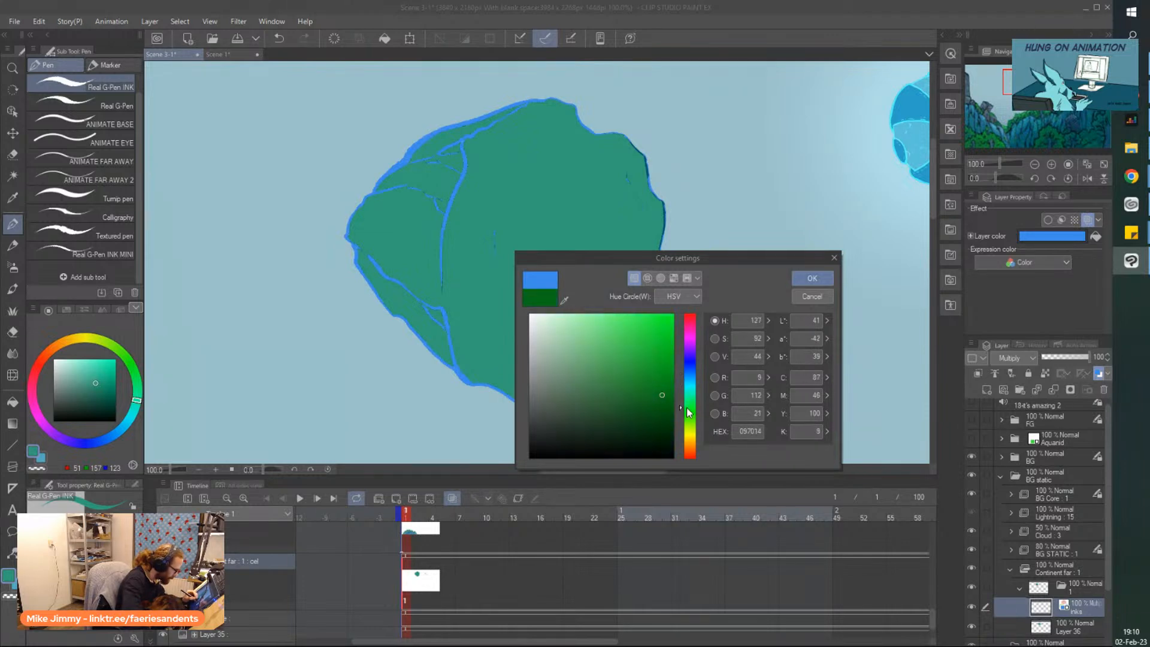
{"action": "left_click_drag", "start_coordinate": [667, 398], "coordinate": [674, 413]}
{"action": "left_click", "coordinate": [812, 278]}
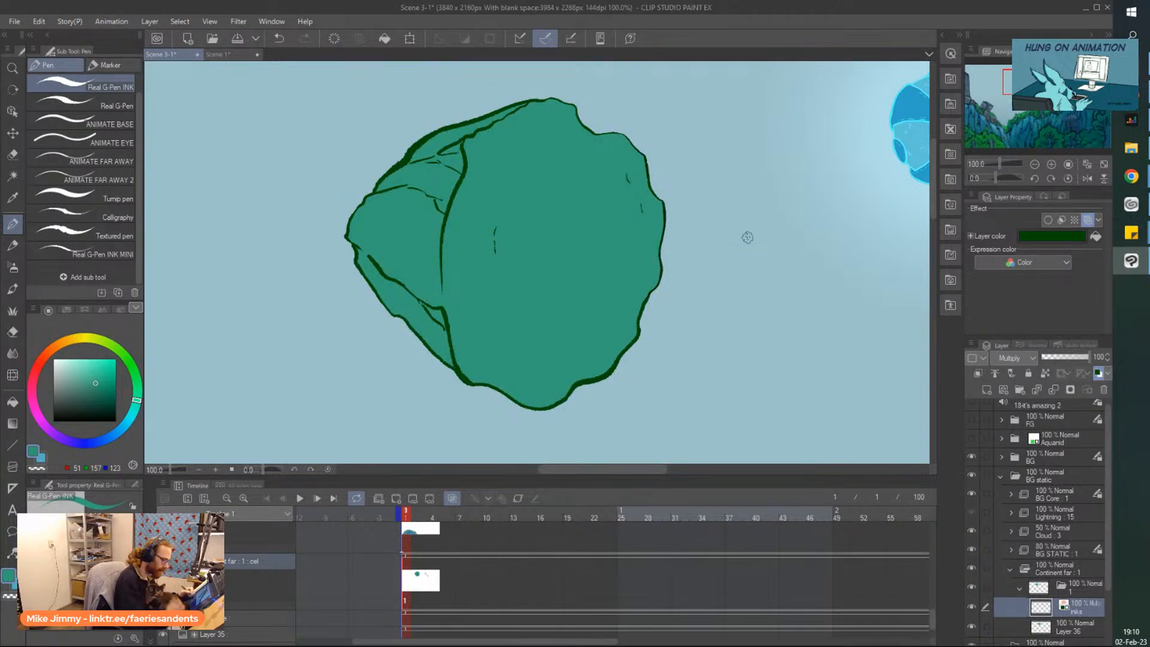
Reduce the opacity of the Continent far folder to 49%
{"action": "left_click", "coordinate": [1067, 625]}
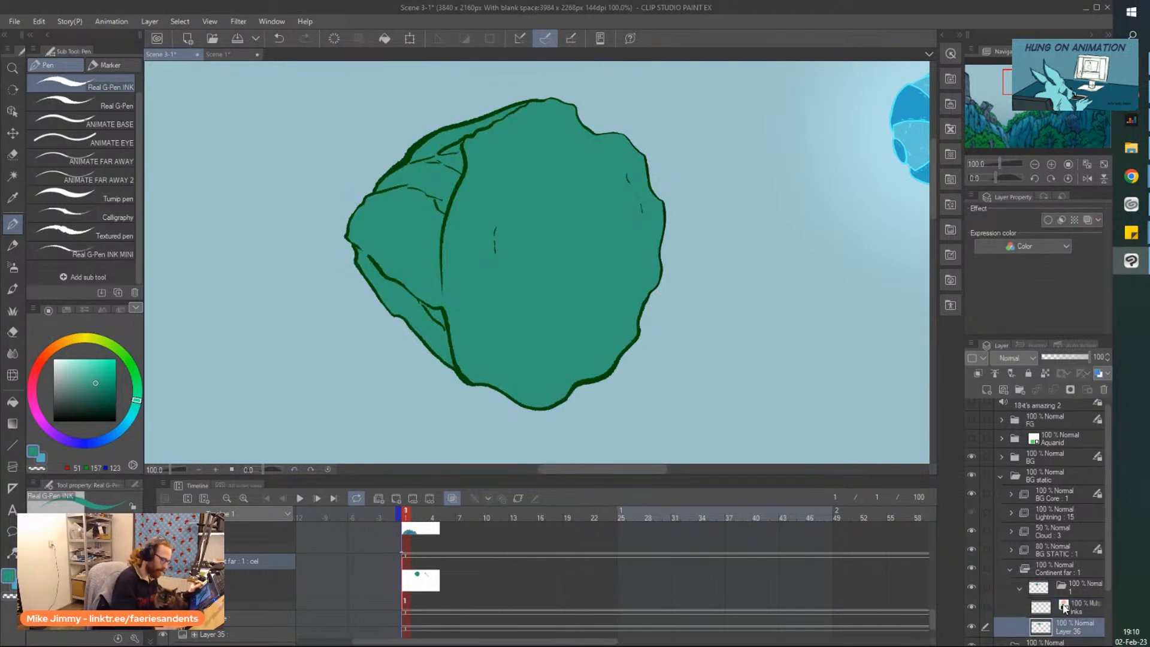
{"action": "scroll", "coordinate": [531, 266], "scroll_direction": "down", "scroll_amount": 3}
{"action": "scroll", "coordinate": [457, 341], "scroll_direction": "up", "scroll_amount": 3}
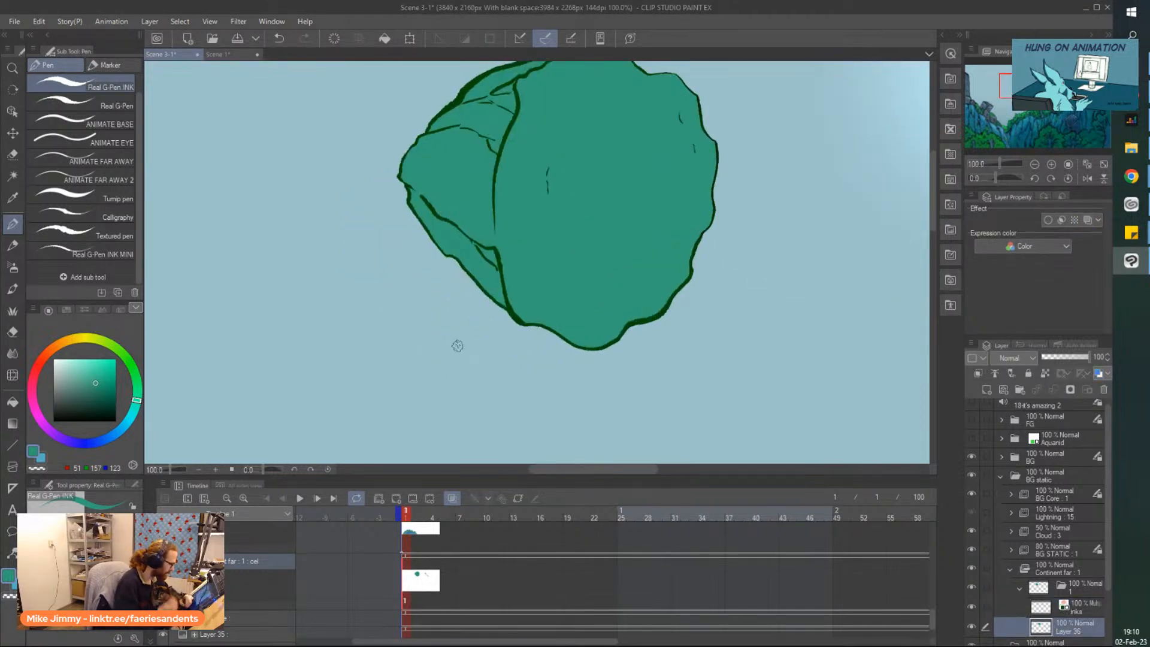
{"action": "left_click", "coordinate": [1053, 566]}
{"action": "left_click_drag", "start_coordinate": [1081, 358], "coordinate": [1066, 361]}
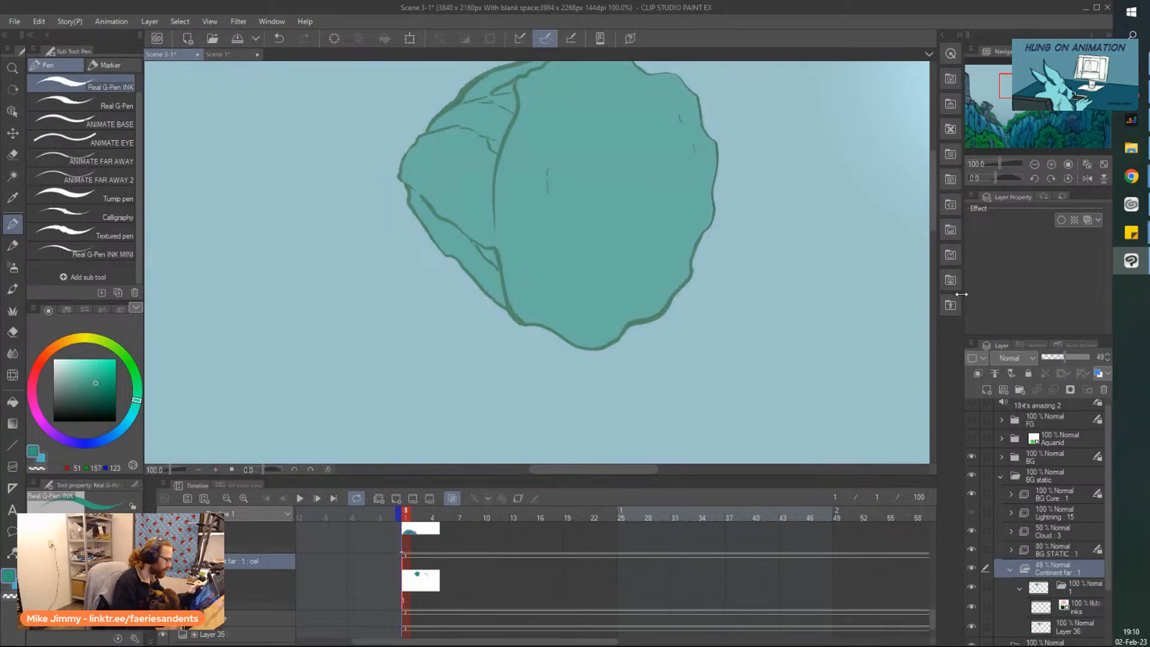
{"action": "key", "text": "ctrl+minus"}
{"action": "key", "text": "ctrl+minus"}
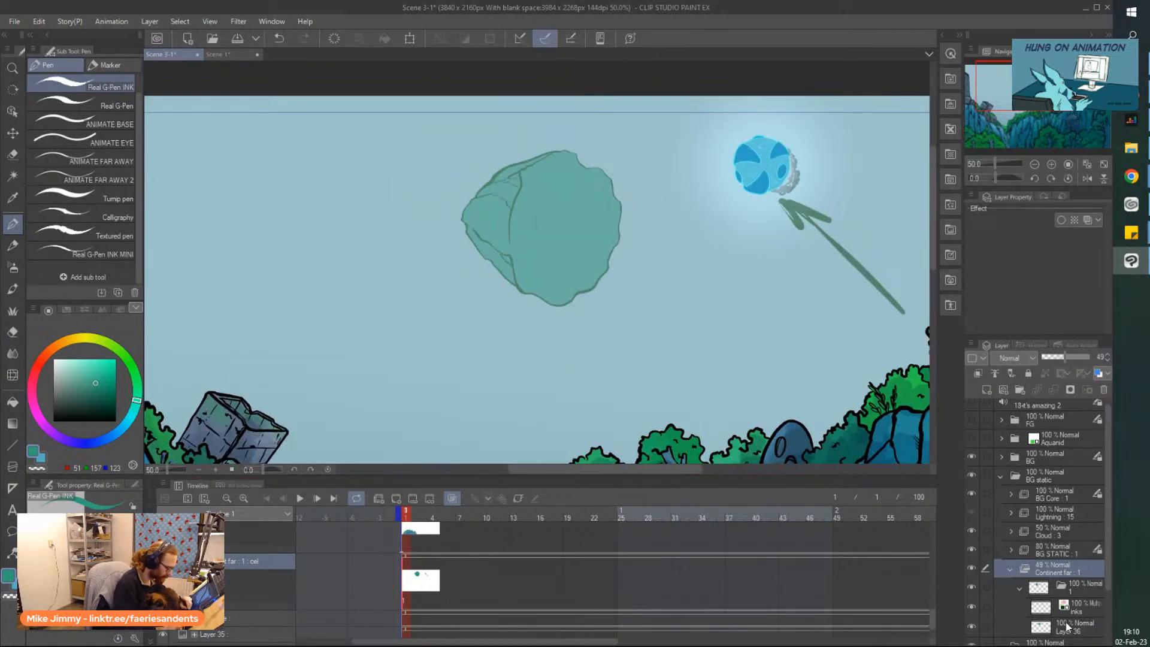
Erase parts of the green arrow below the blue planet on the inks layer
{"action": "left_click", "coordinate": [1065, 628]}
{"action": "key", "text": "e"}
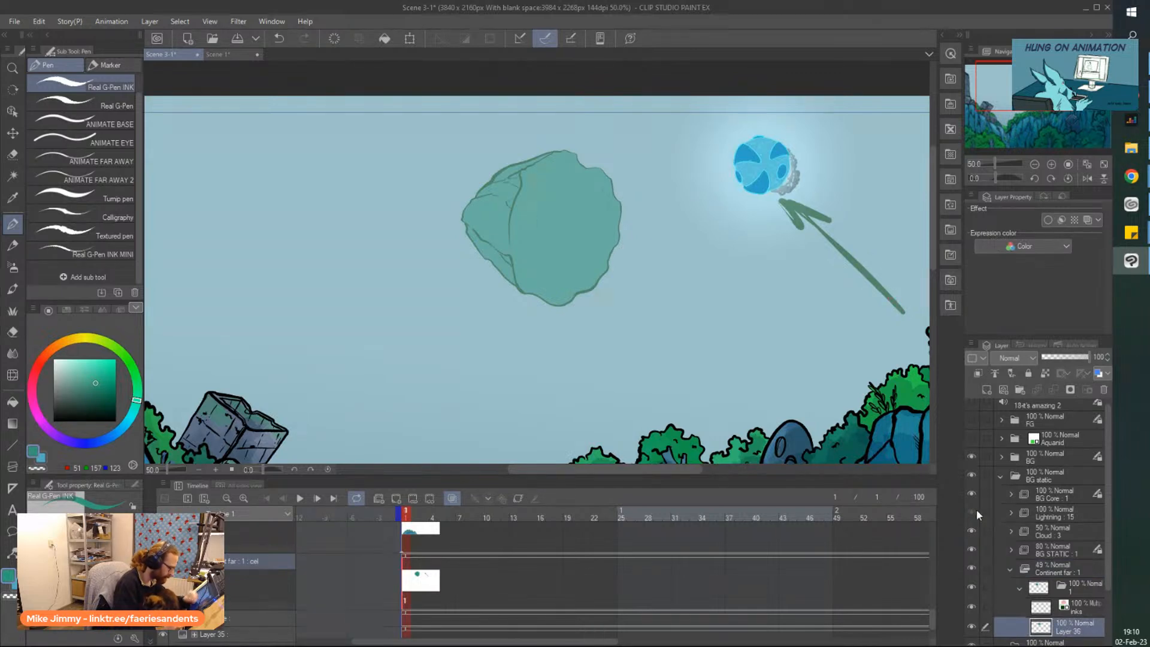
{"action": "left_click", "coordinate": [1044, 611]}
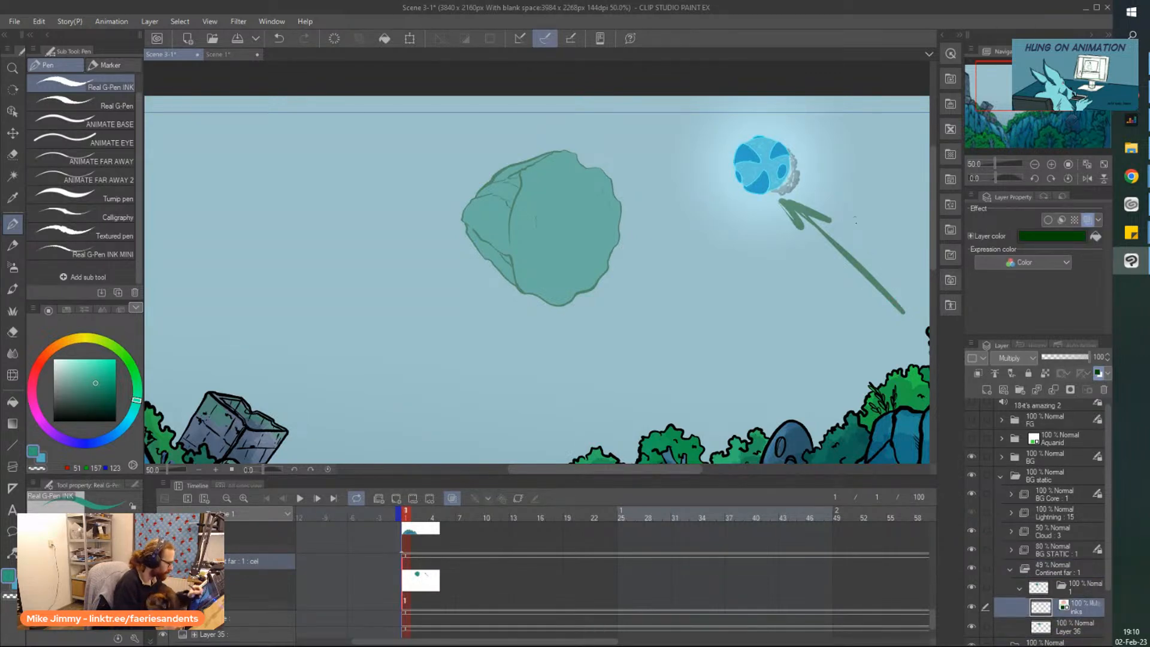
{"action": "mouse_move", "coordinate": [794, 207]}
{"action": "left_mouse_down"}
{"action": "mouse_move", "coordinate": [826, 236]}
{"action": "mouse_move", "coordinate": [779, 194]}
{"action": "mouse_move", "coordinate": [797, 217]}
{"action": "left_mouse_up"}
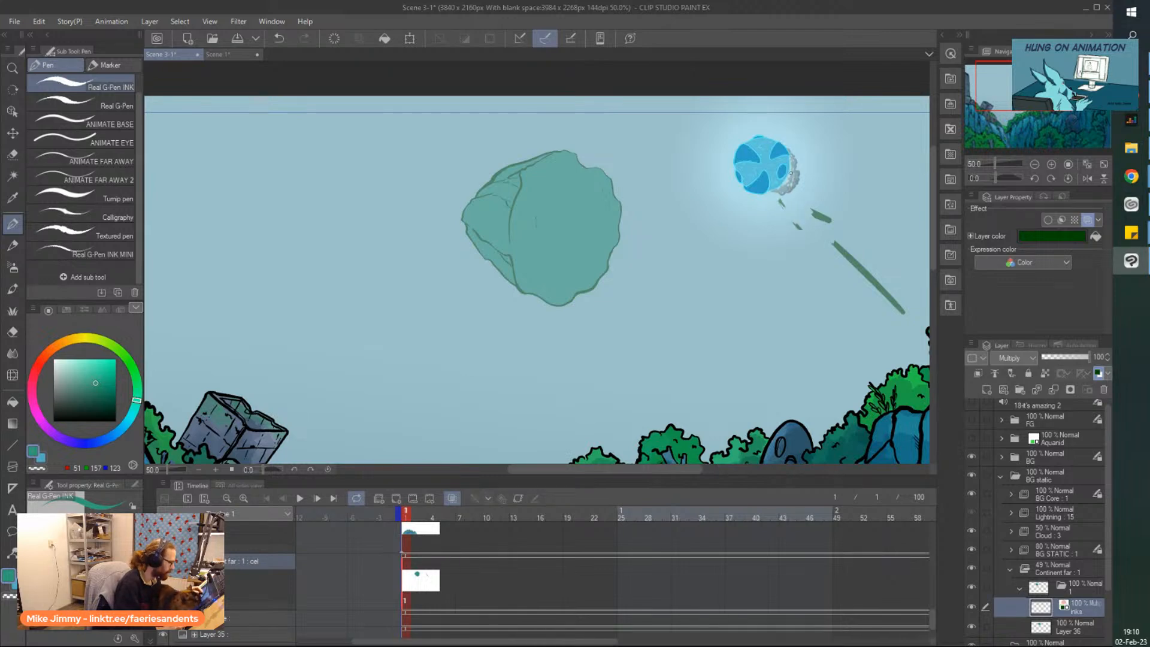
Lasso the leftover arrow pieces below the blue planet, delete them from the inks layer, and clear the selection
{"action": "key", "text": "p"}
{"action": "key", "text": "m"}
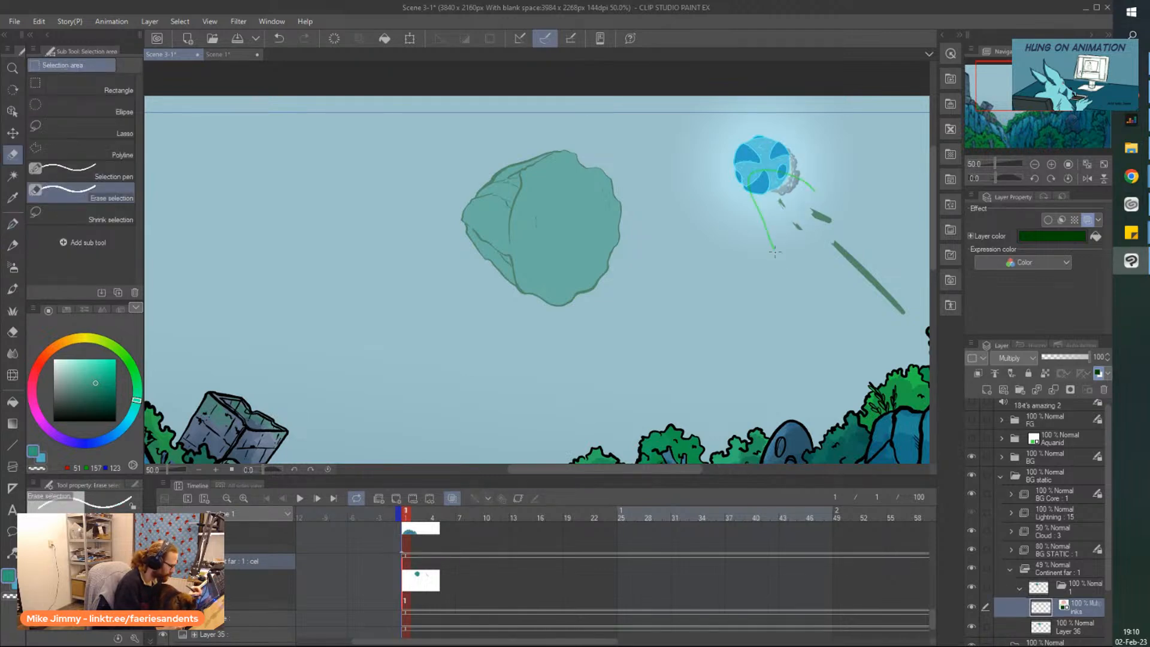
{"action": "left_click_drag", "start_coordinate": [822, 191], "coordinate": [817, 188]}
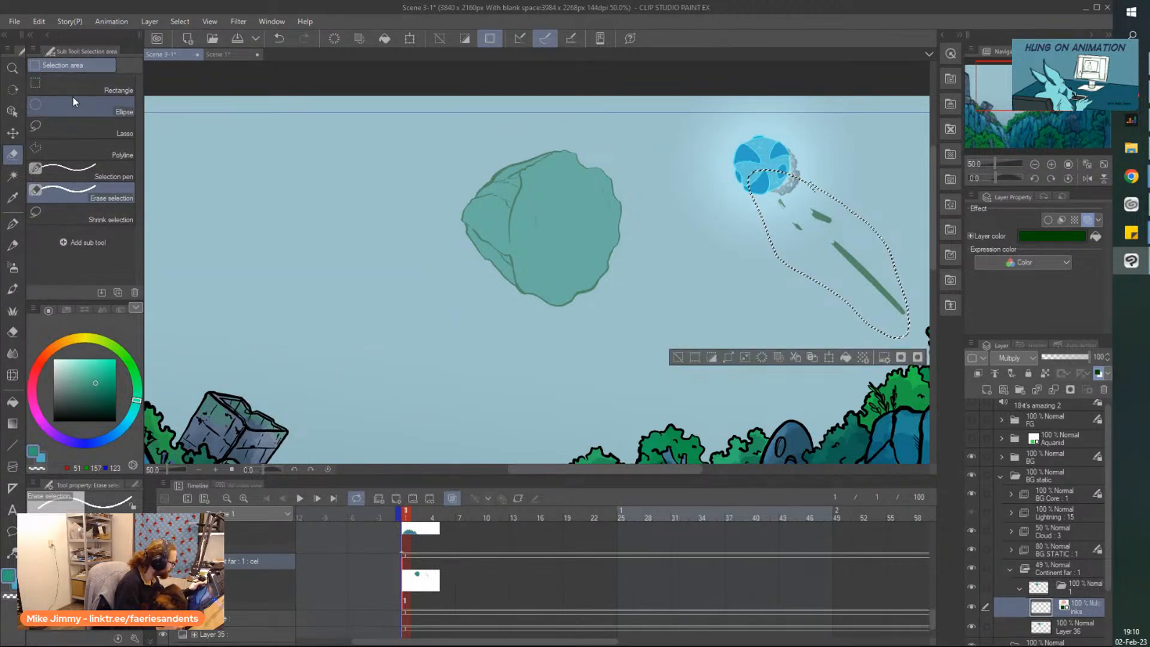
{"action": "left_click", "coordinate": [83, 127]}
{"action": "key", "text": "ctrl+d"}
{"action": "mouse_move", "coordinate": [845, 209]}
{"action": "left_mouse_down"}
{"action": "mouse_move", "coordinate": [812, 295]}
{"action": "mouse_move", "coordinate": [899, 337]}
{"action": "mouse_move", "coordinate": [841, 214]}
{"action": "left_mouse_up"}
{"action": "key", "text": "Delete"}
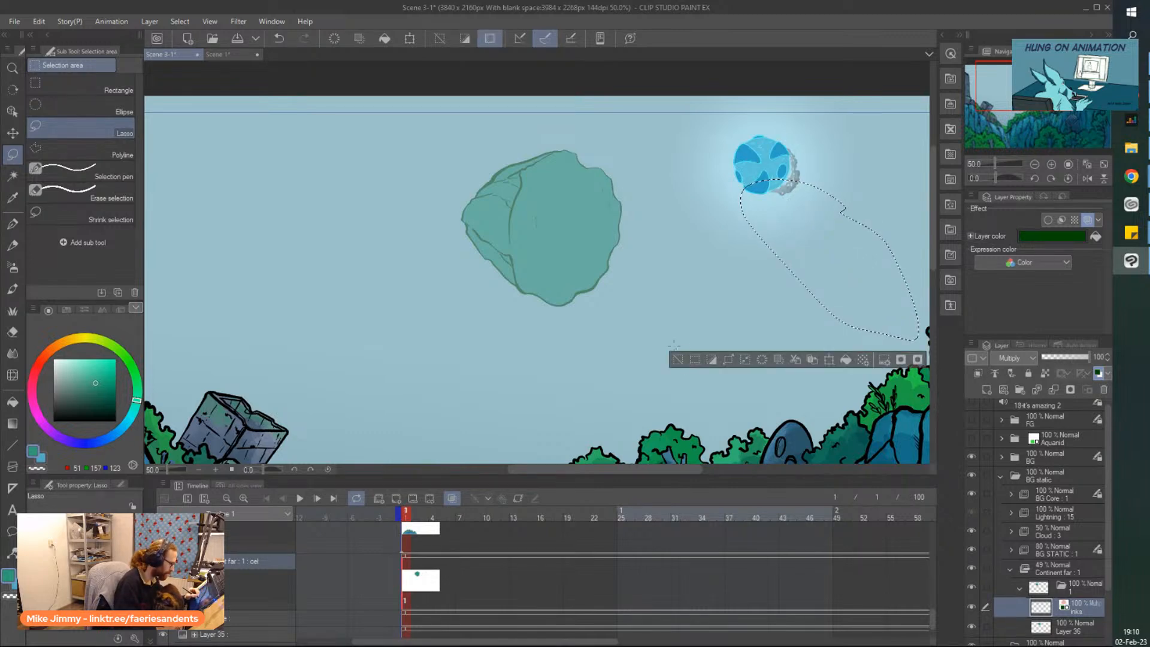
{"action": "key", "text": "ctrl+d"}
Auto-select the continent's green fill on Layer 36, referring to the editing layer only
{"action": "left_click_drag", "start_coordinate": [586, 229], "coordinate": [601, 215]}
{"action": "left_click", "coordinate": [1069, 627]}
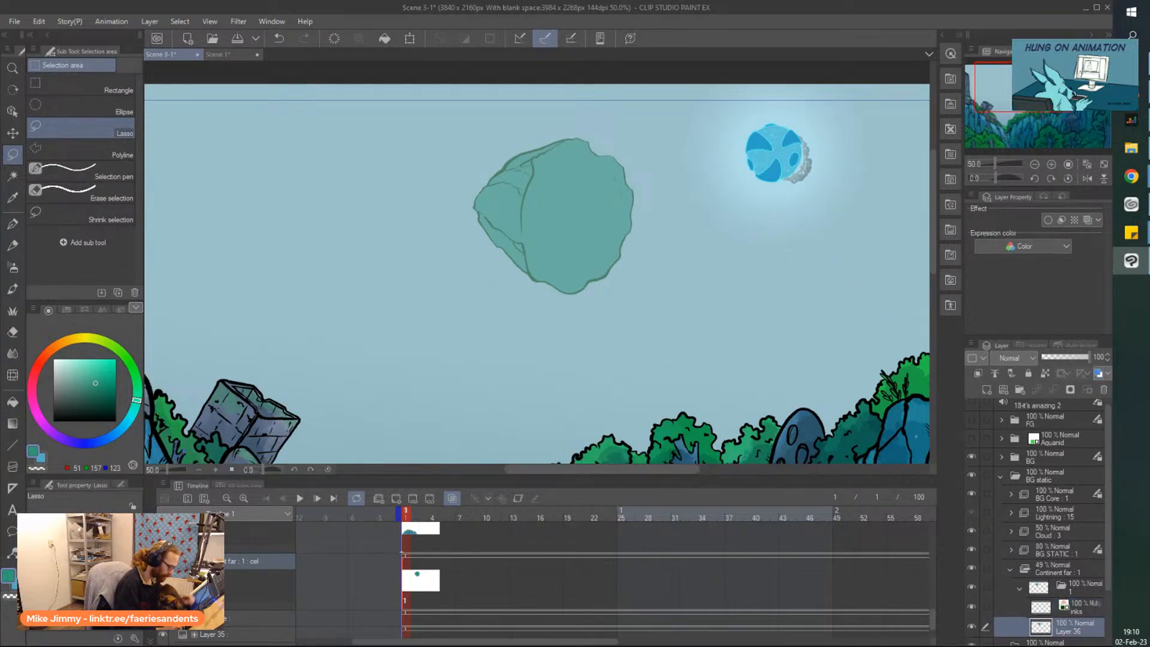
{"action": "key", "text": "ctrl+plus"}
{"action": "scroll", "coordinate": [584, 311], "scroll_direction": "up", "scroll_amount": 1}
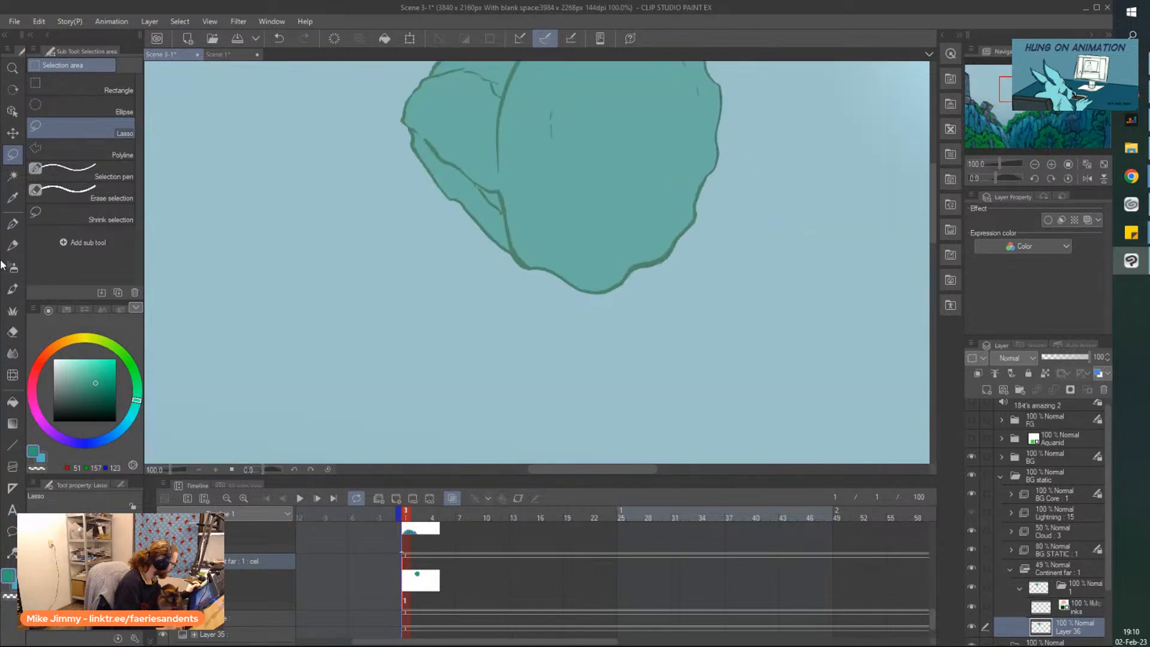
{"action": "left_click", "coordinate": [13, 175]}
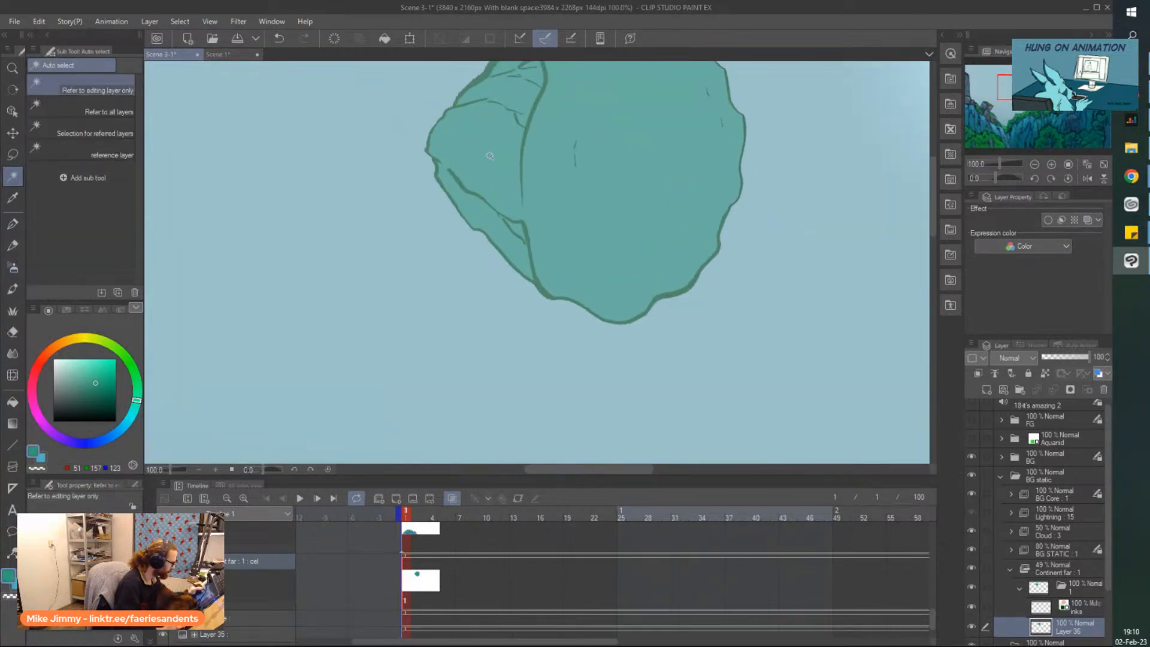
{"action": "left_click", "coordinate": [490, 156]}
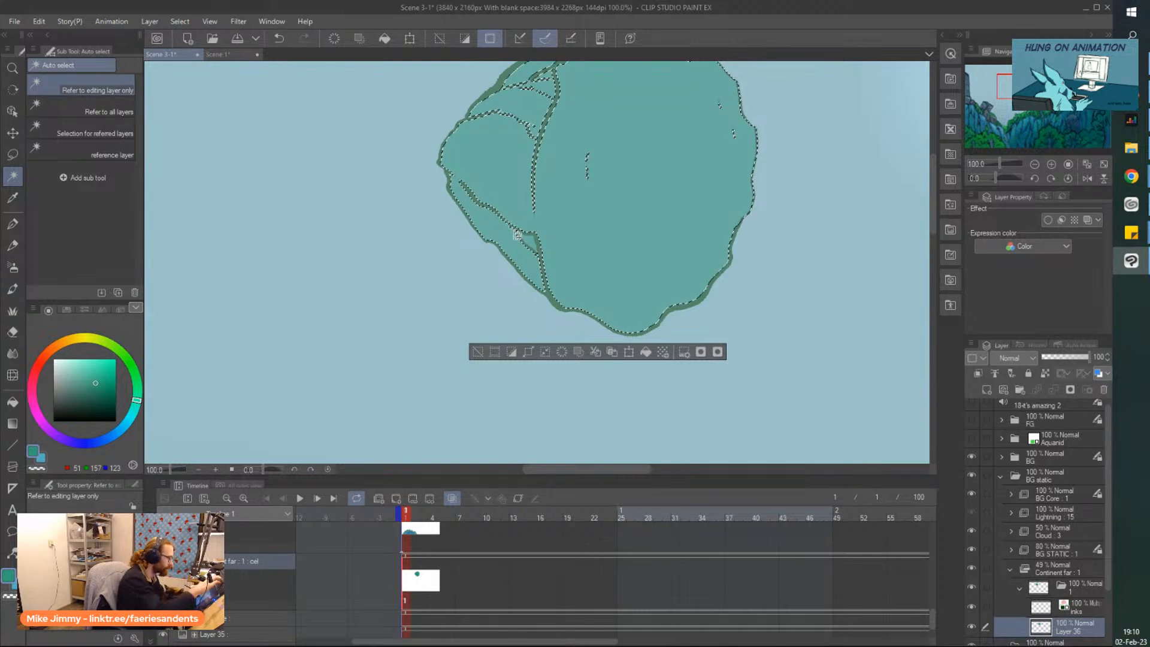
{"action": "left_click_drag", "start_coordinate": [438, 192], "coordinate": [462, 223]}
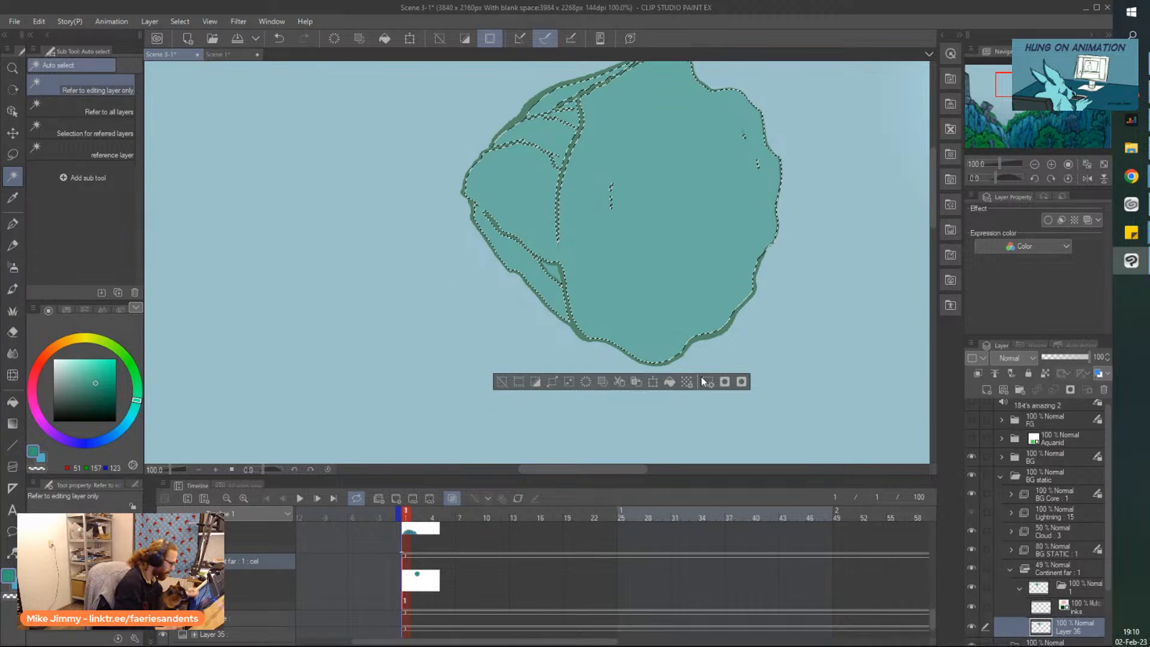
Extend the selection over the continent's outline and inner ink lines, using the inks layer as reference
{"action": "left_click", "coordinate": [1060, 611]}
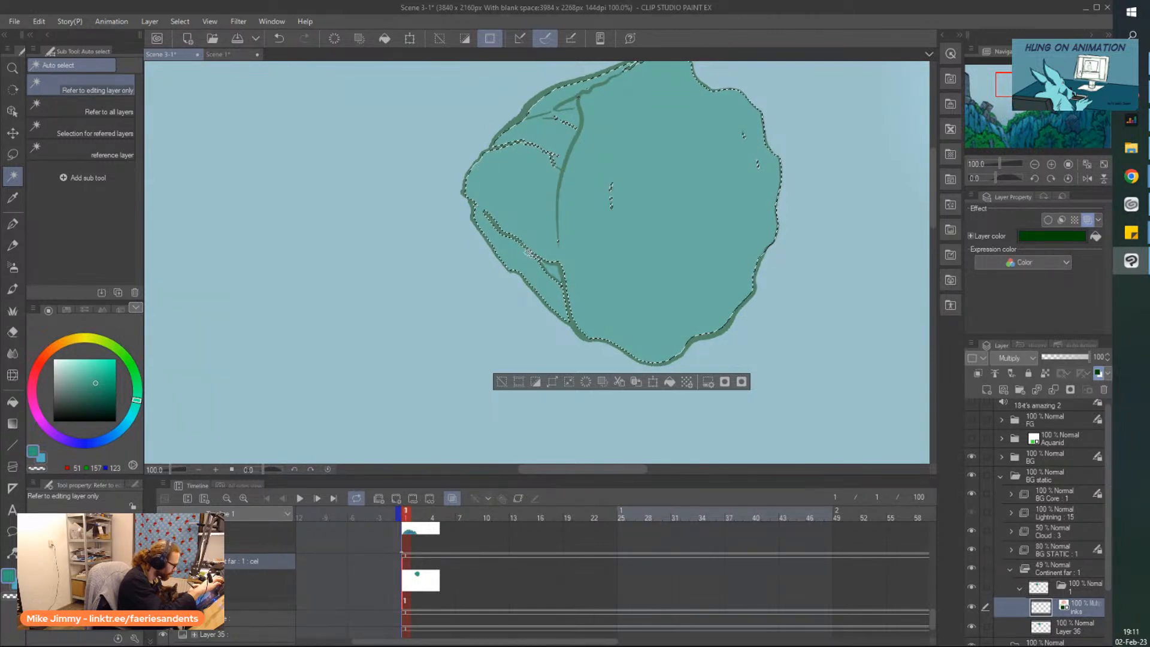
{"action": "left_click", "coordinate": [559, 278]}
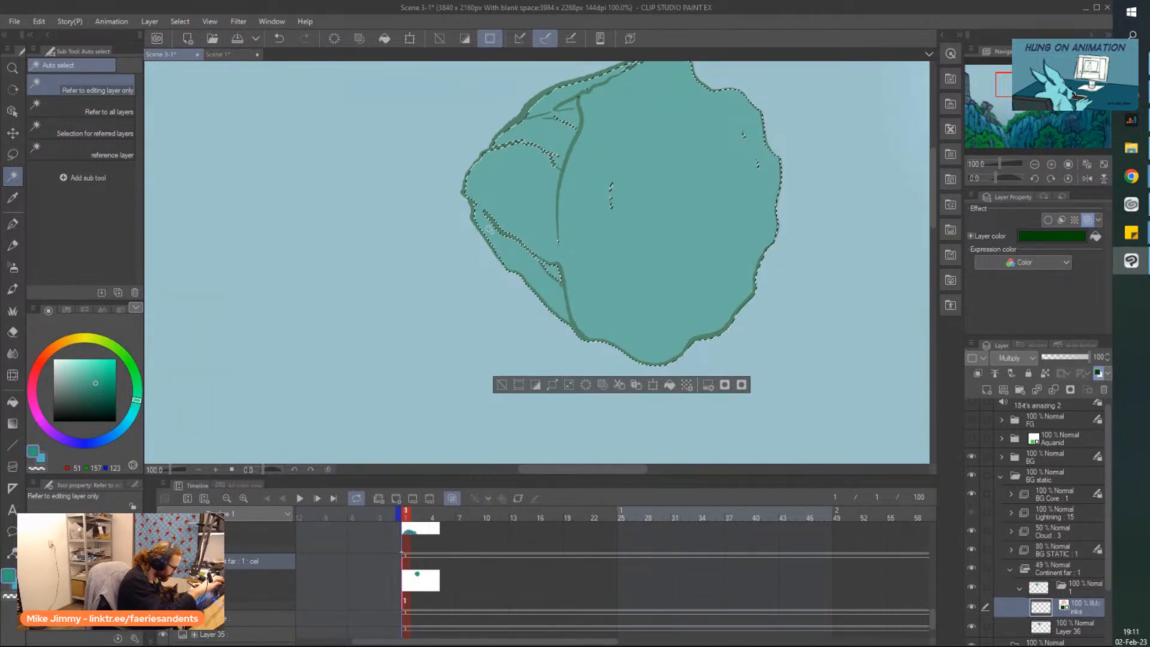
{"action": "left_click", "coordinate": [459, 186]}
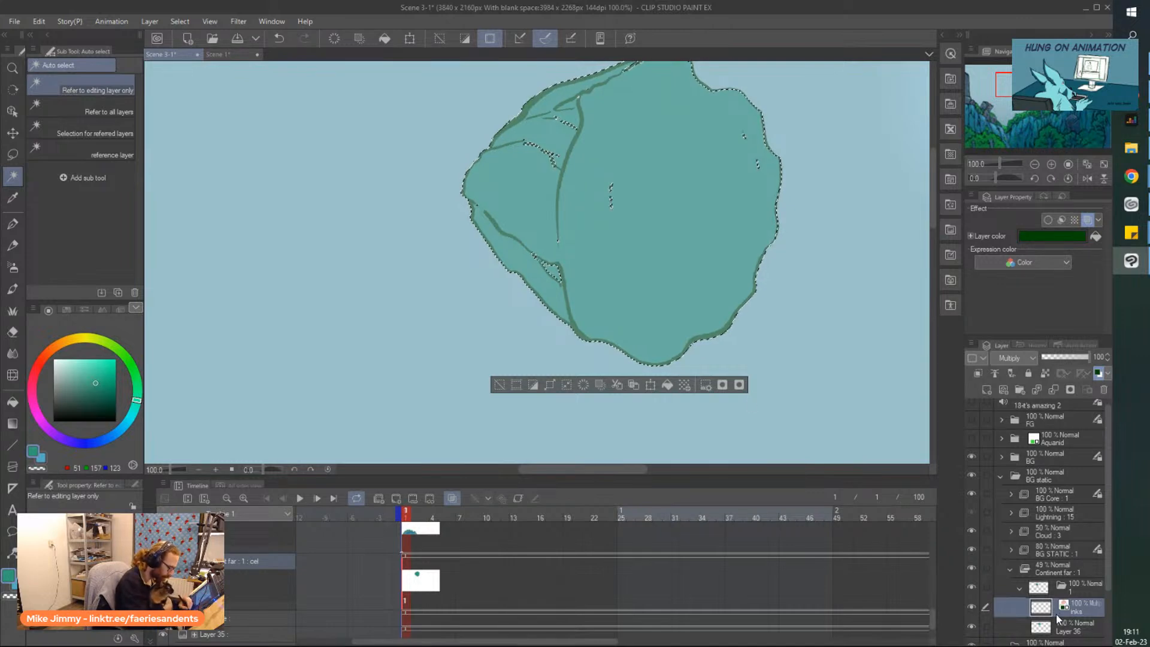
On a new raster layer above the inks, shade the continent's lower left with Rough wash 2 in dark green (15, 101, 73)
{"action": "left_click", "coordinate": [986, 390]}
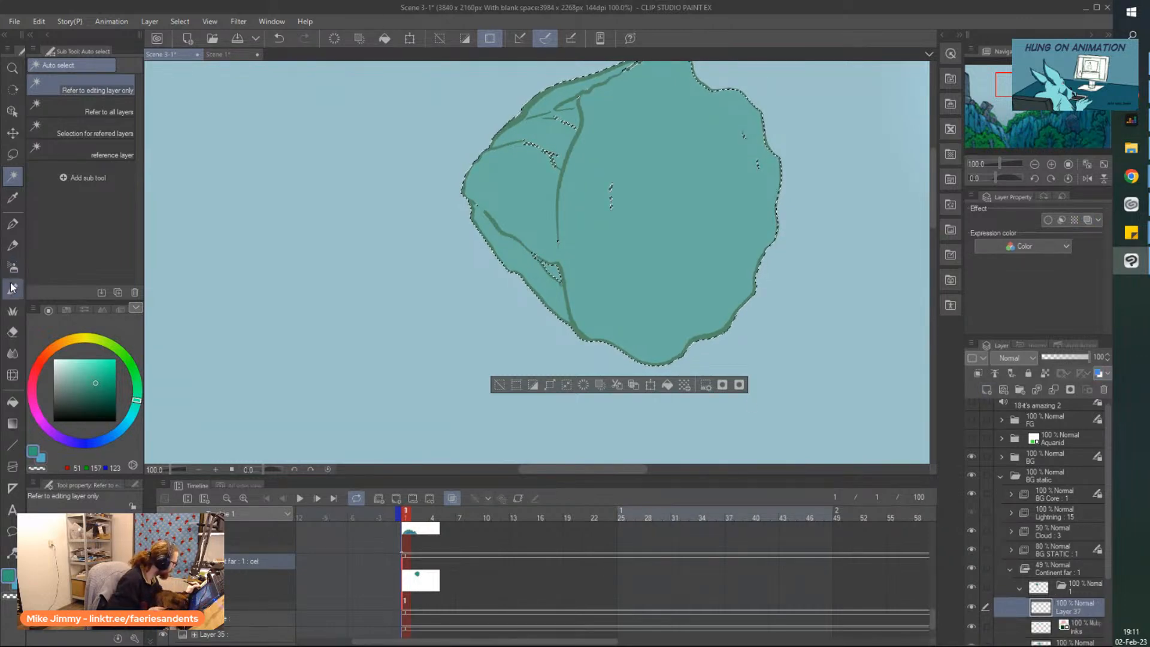
{"action": "left_click", "coordinate": [12, 289]}
{"action": "left_click", "coordinate": [72, 195]}
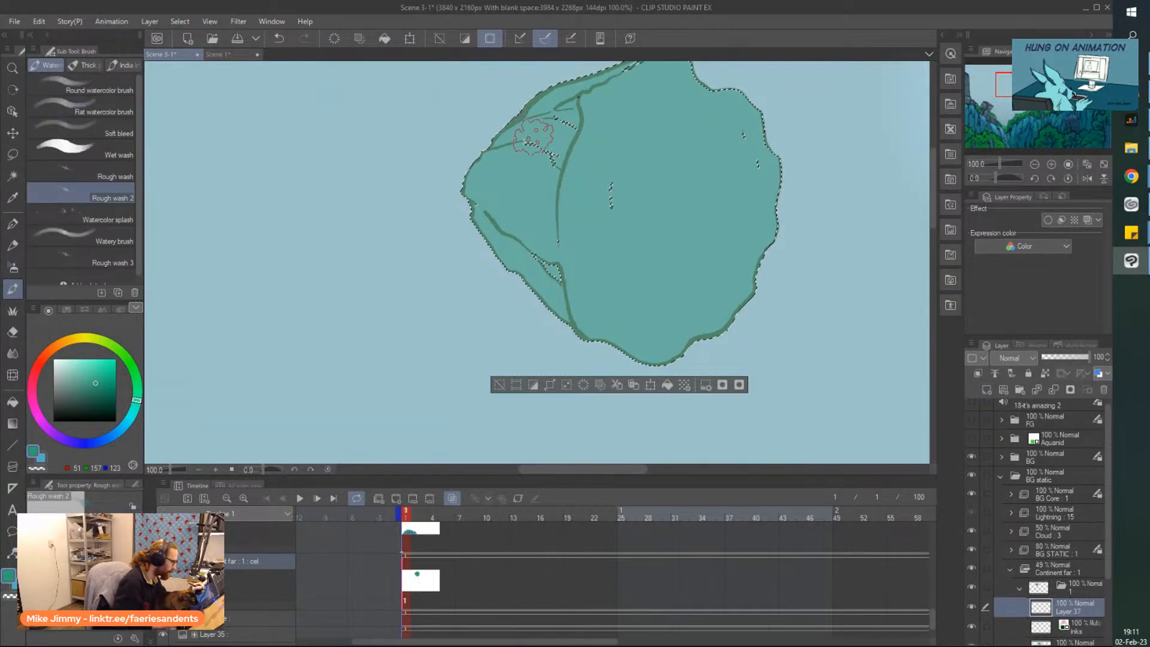
{"action": "left_click_drag", "start_coordinate": [610, 298], "coordinate": [603, 310]}
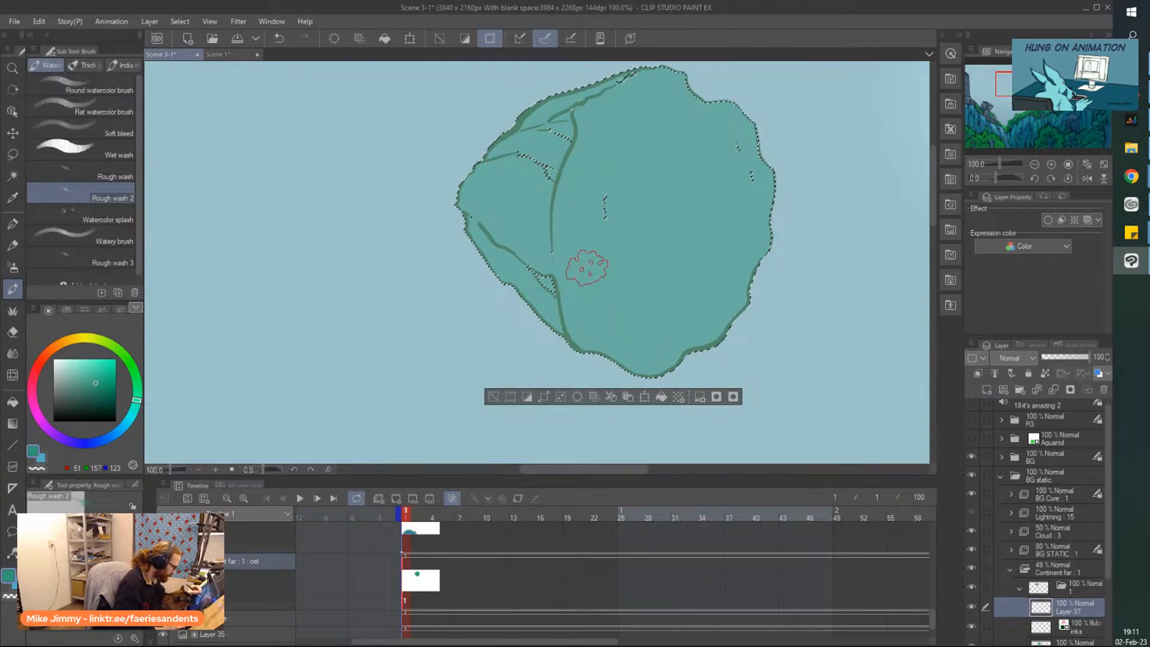
{"action": "left_click", "coordinate": [106, 396]}
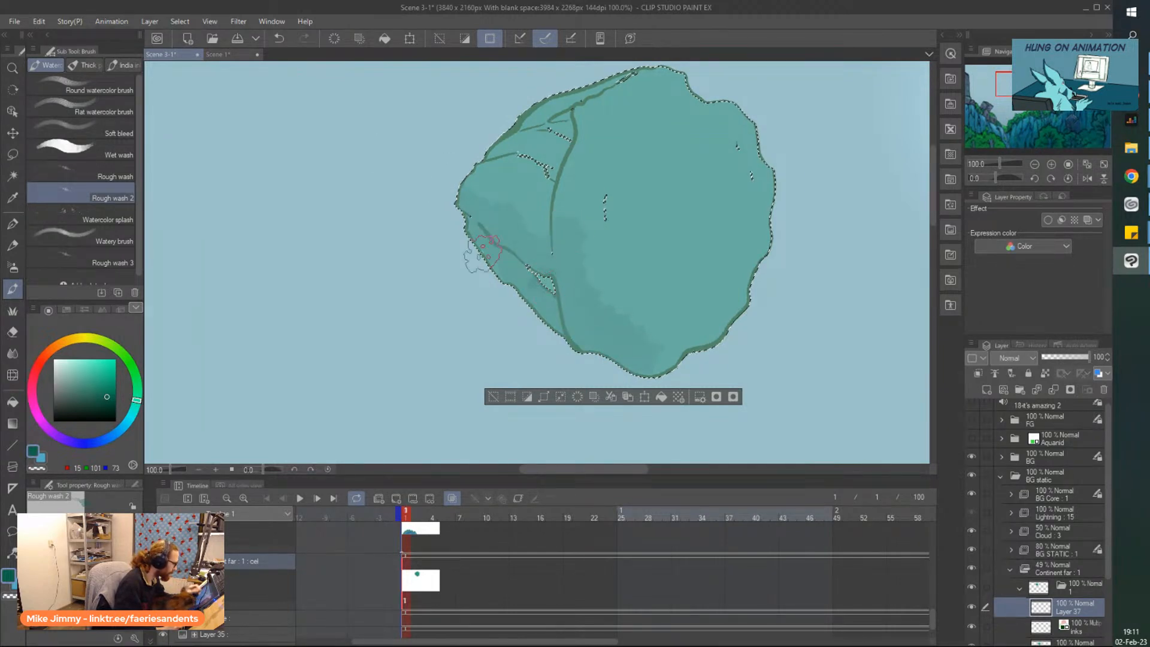
Auto-select the unselected sliver between the continent's lower ink lines from Layer 36, then make Layer 37 active again
{"action": "left_click", "coordinate": [13, 175]}
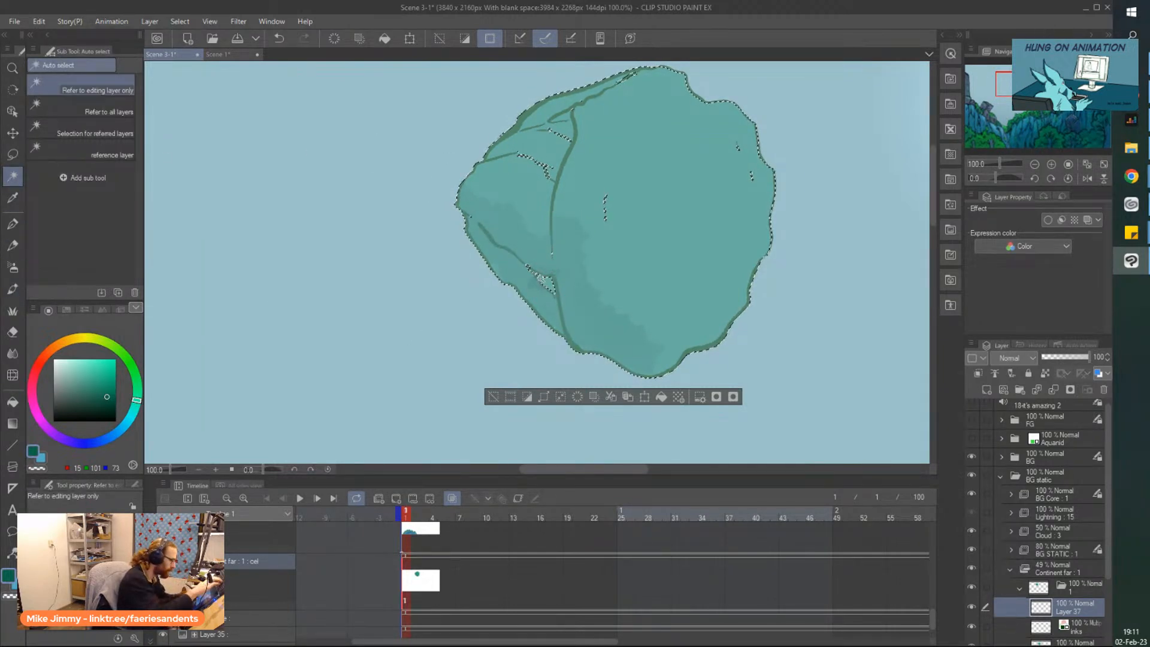
{"action": "left_click", "coordinate": [1076, 642]}
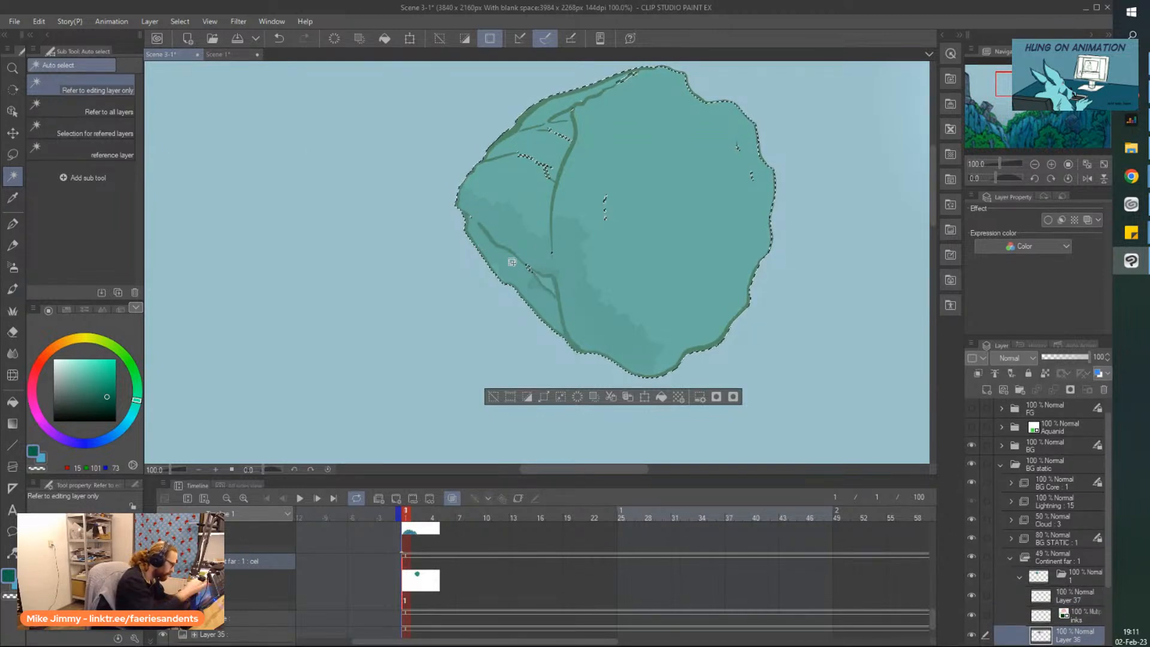
{"action": "left_click", "coordinate": [1075, 593]}
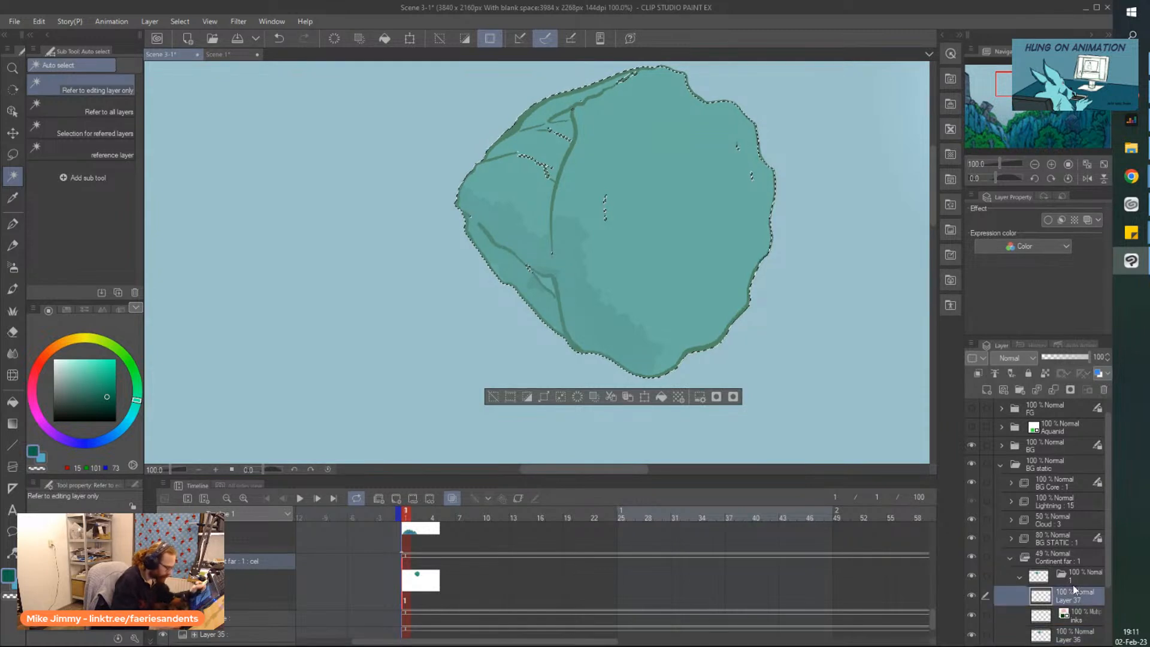
{"action": "key", "text": "ctrl+z"}
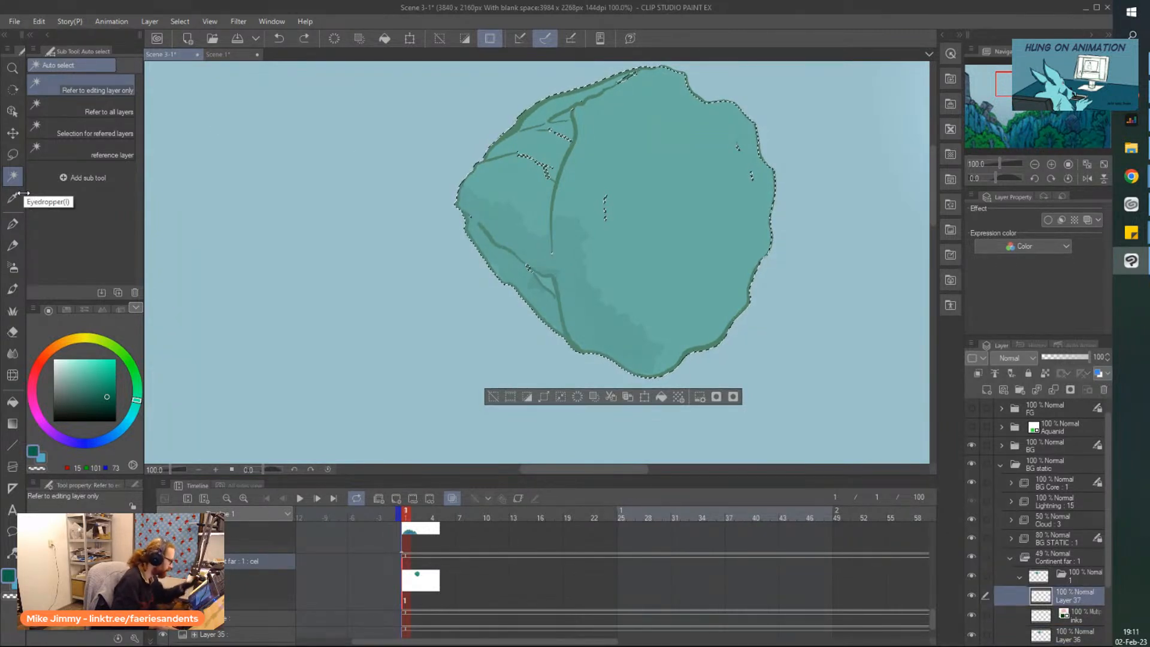
Paint more Rough wash 2 shading on the continent's left facets, lower edge and right side, then deselect
{"action": "left_click", "coordinate": [12, 288]}
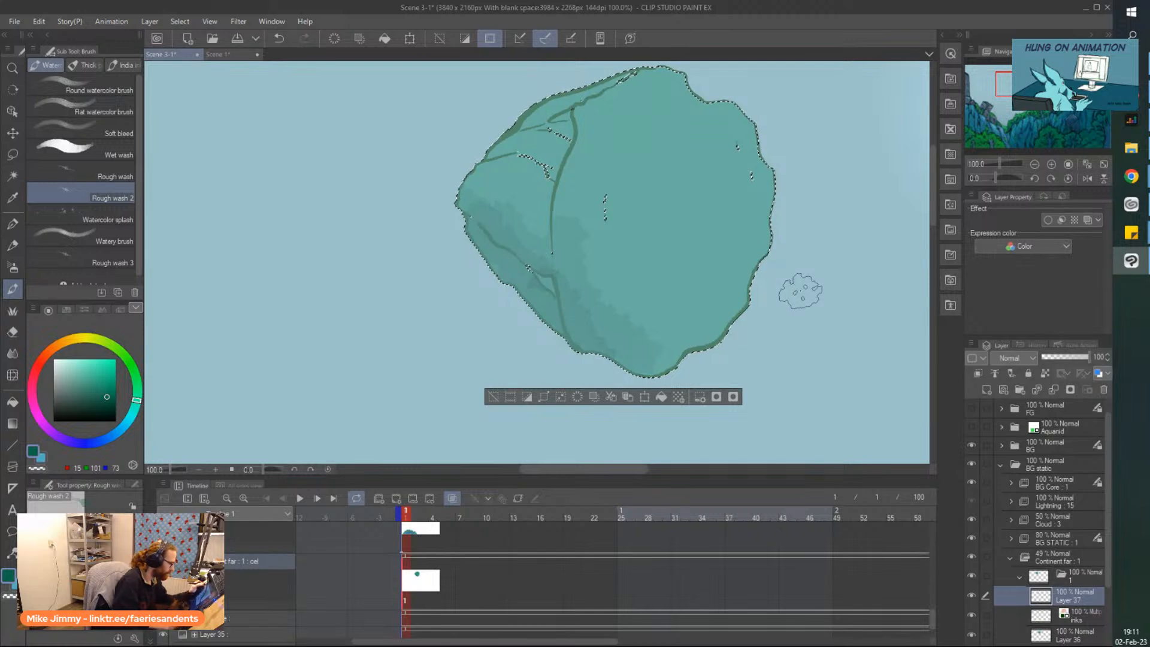
{"action": "left_click_drag", "start_coordinate": [539, 161], "coordinate": [521, 166]}
{"action": "mouse_move", "coordinate": [675, 164]}
{"action": "left_mouse_down"}
{"action": "mouse_move", "coordinate": [715, 239]}
{"action": "mouse_move", "coordinate": [717, 200]}
{"action": "mouse_move", "coordinate": [673, 142]}
{"action": "mouse_move", "coordinate": [709, 249]}
{"action": "mouse_move", "coordinate": [687, 205]}
{"action": "mouse_move", "coordinate": [640, 252]}
{"action": "left_mouse_up"}
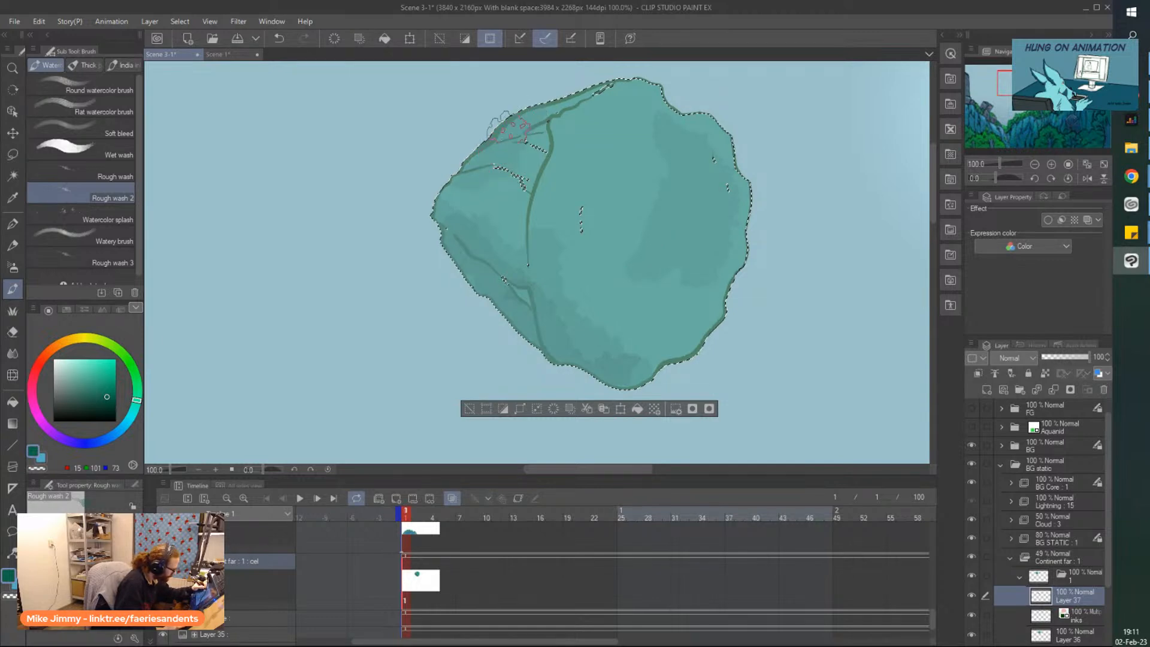
{"action": "scroll", "coordinate": [449, 164], "scroll_direction": "down", "scroll_amount": 2}
{"action": "key", "text": "ctrl+d"}
{"action": "scroll", "coordinate": [419, 71], "scroll_direction": "up", "scroll_amount": 1}
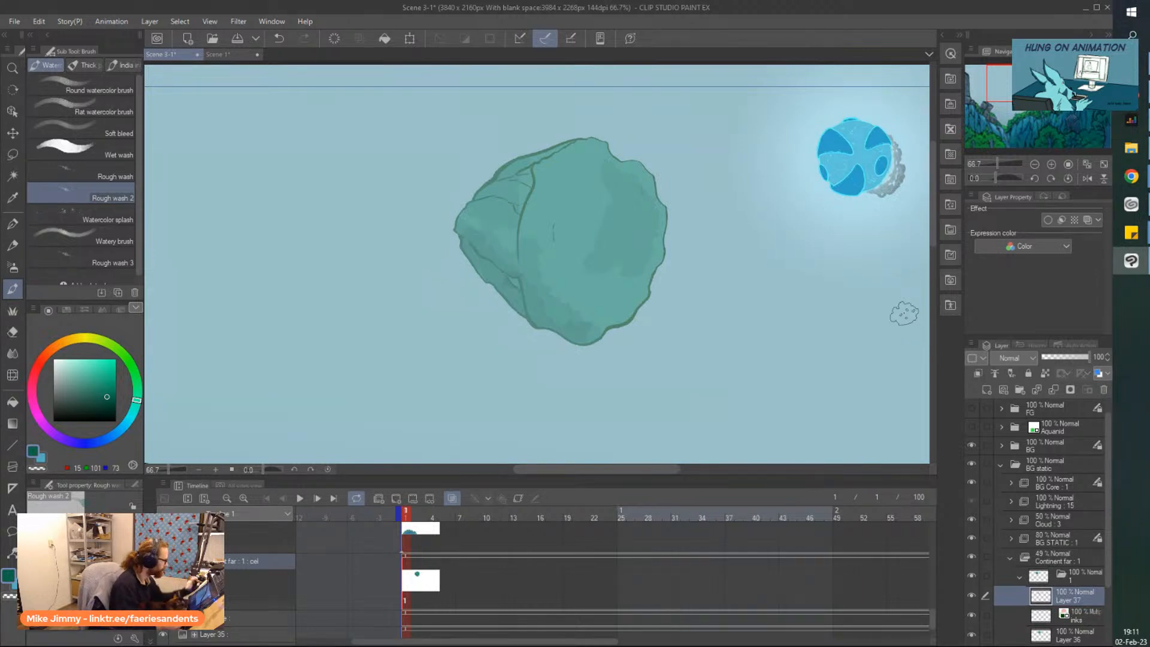
Try selecting the continent's shape from the contents of folder 1 inside Continent far
{"action": "left_click", "coordinate": [1074, 575]}
{"action": "left_click", "coordinate": [179, 21]}
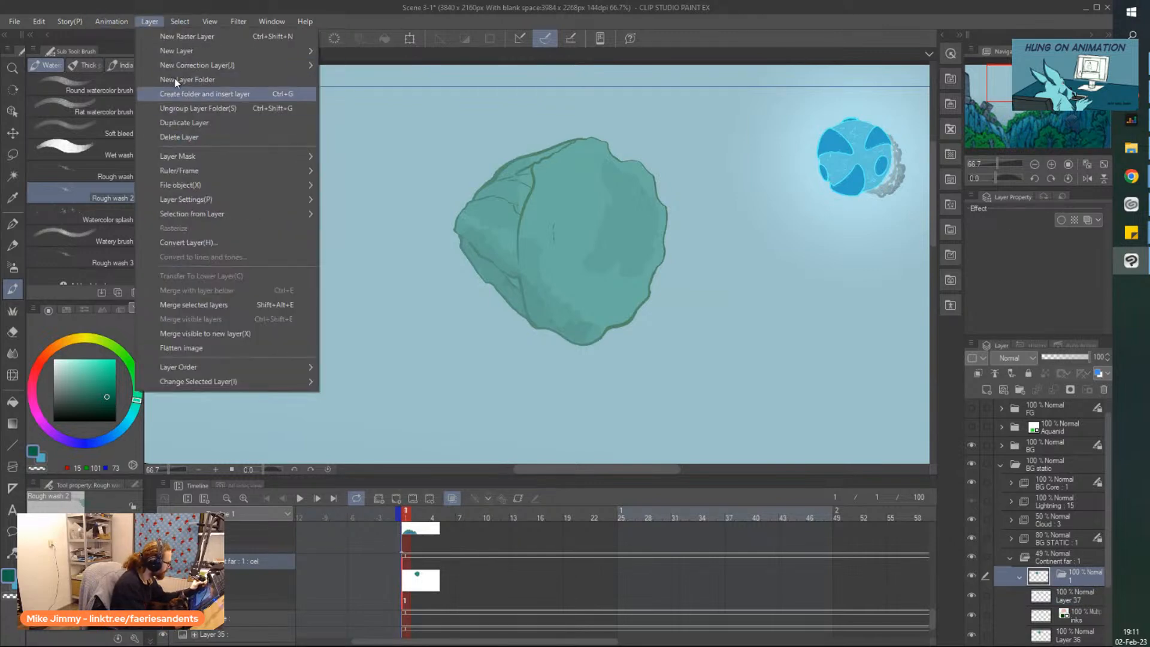
{"action": "mouse_move", "coordinate": [147, 21]}
{"action": "mouse_move", "coordinate": [167, 217]}
{"action": "left_click", "coordinate": [354, 215]}
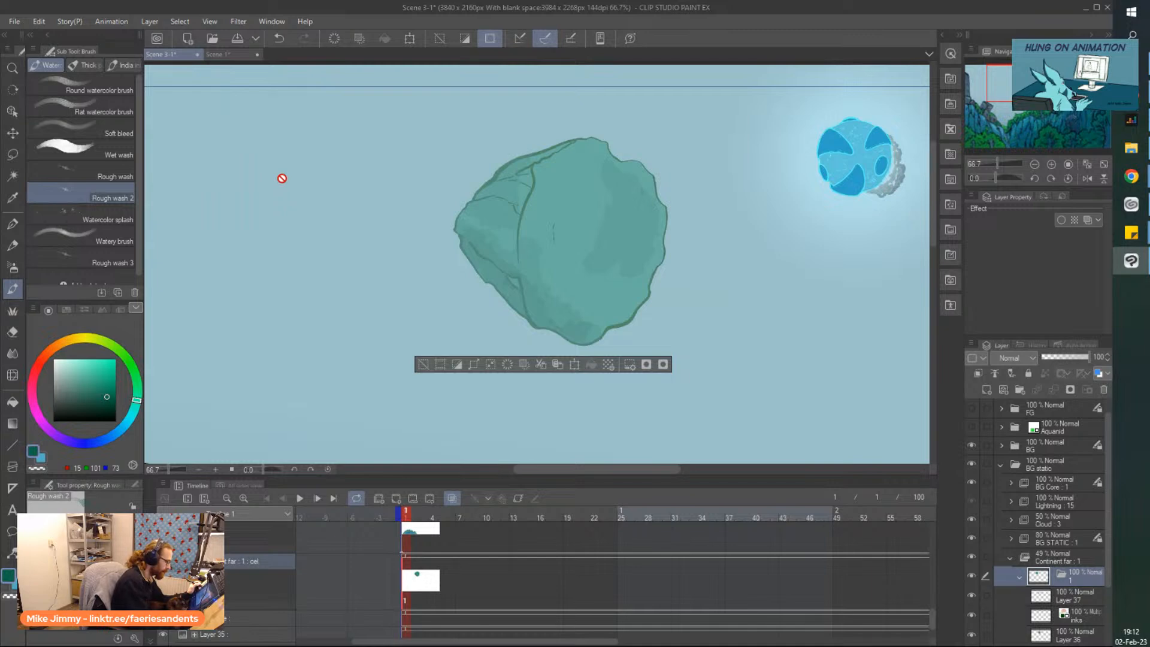
Check the shaded continent against the whole scene and toggle folder 1's visibility to compare
{"action": "scroll", "coordinate": [282, 179], "scroll_direction": "down", "scroll_amount": 3}
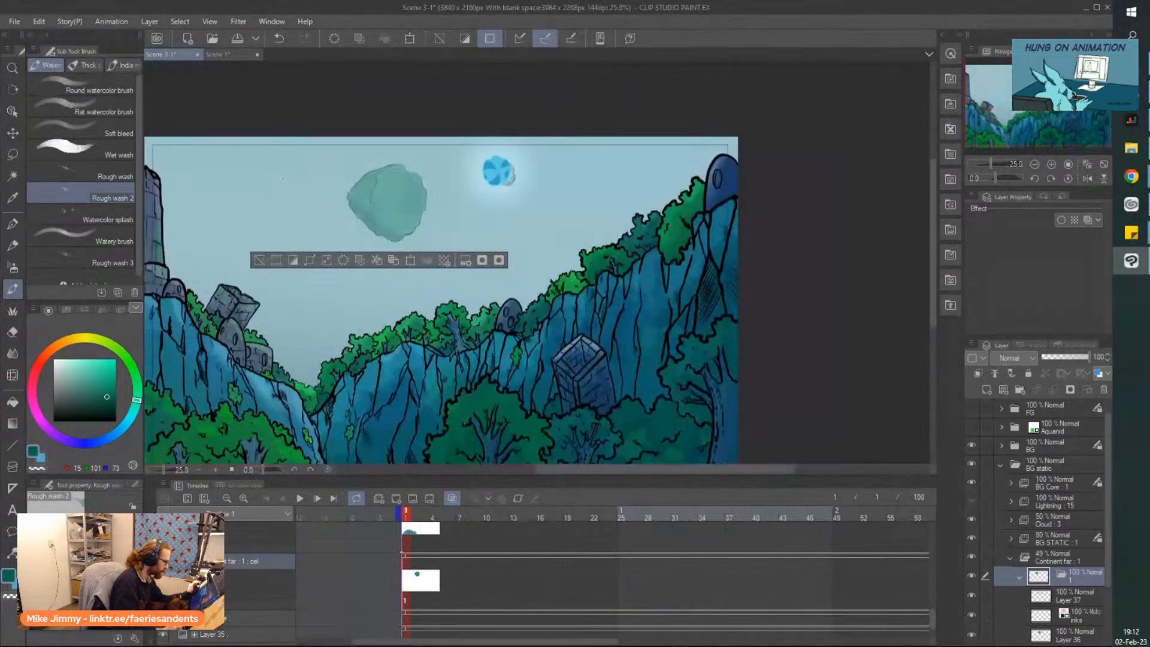
{"action": "scroll", "coordinate": [237, 180], "scroll_direction": "up", "scroll_amount": 1}
{"action": "scroll", "coordinate": [237, 181], "scroll_direction": "down", "scroll_amount": 4}
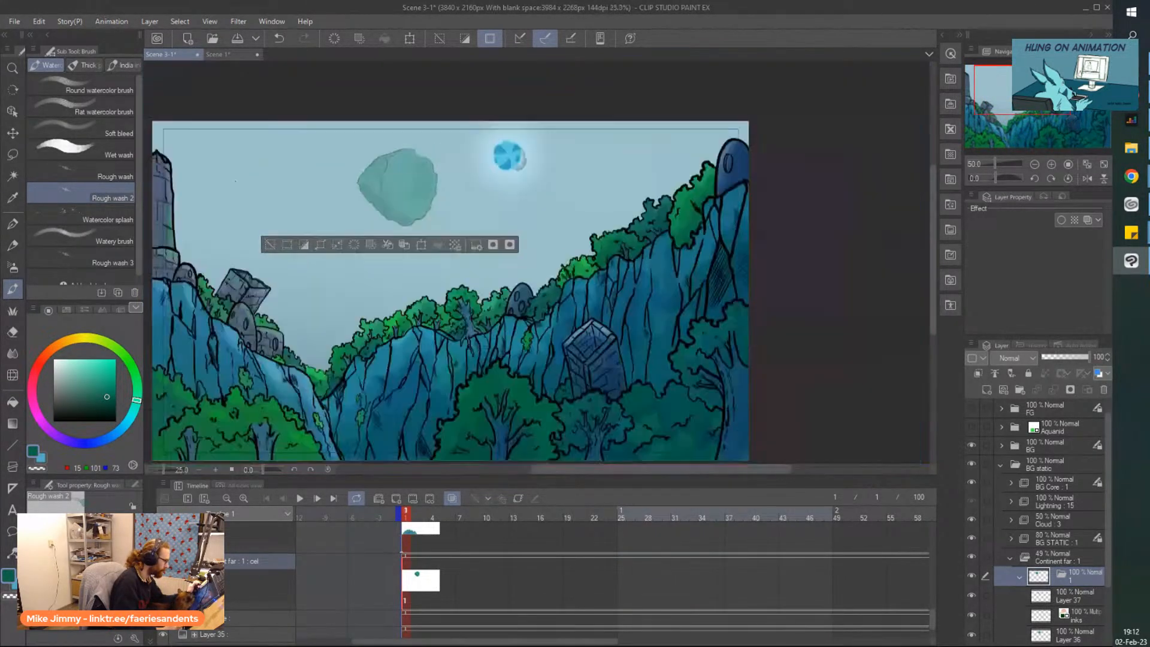
{"action": "scroll", "coordinate": [260, 152], "scroll_direction": "up", "scroll_amount": 5}
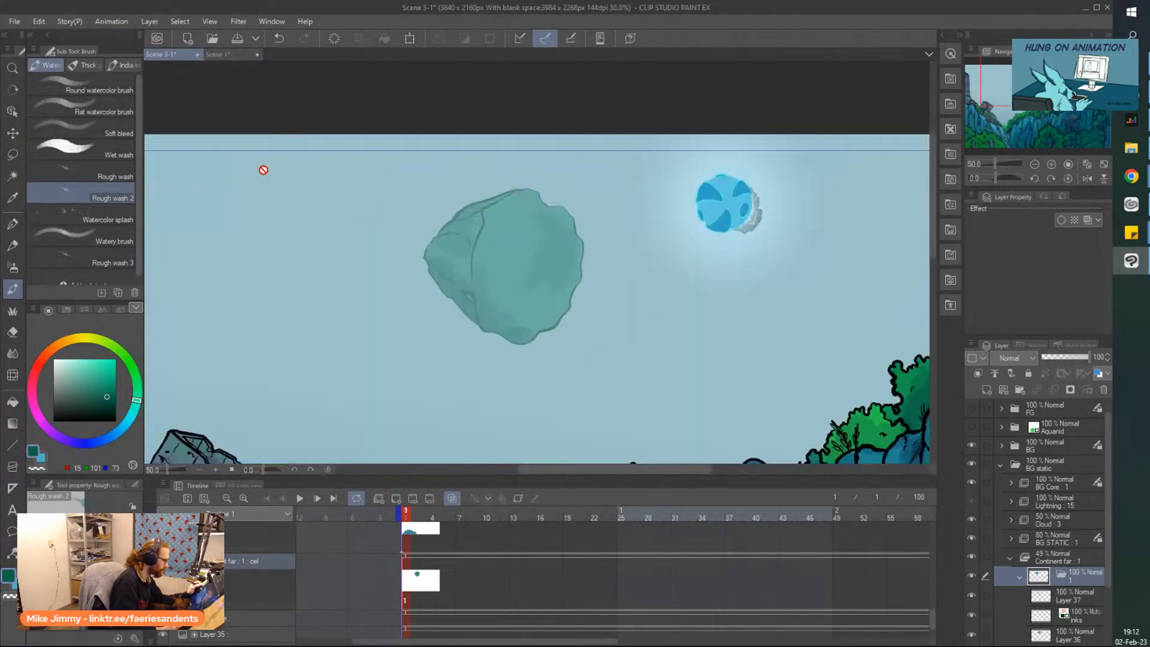
{"action": "left_click", "coordinate": [970, 574]}
{"action": "left_click", "coordinate": [972, 576]}
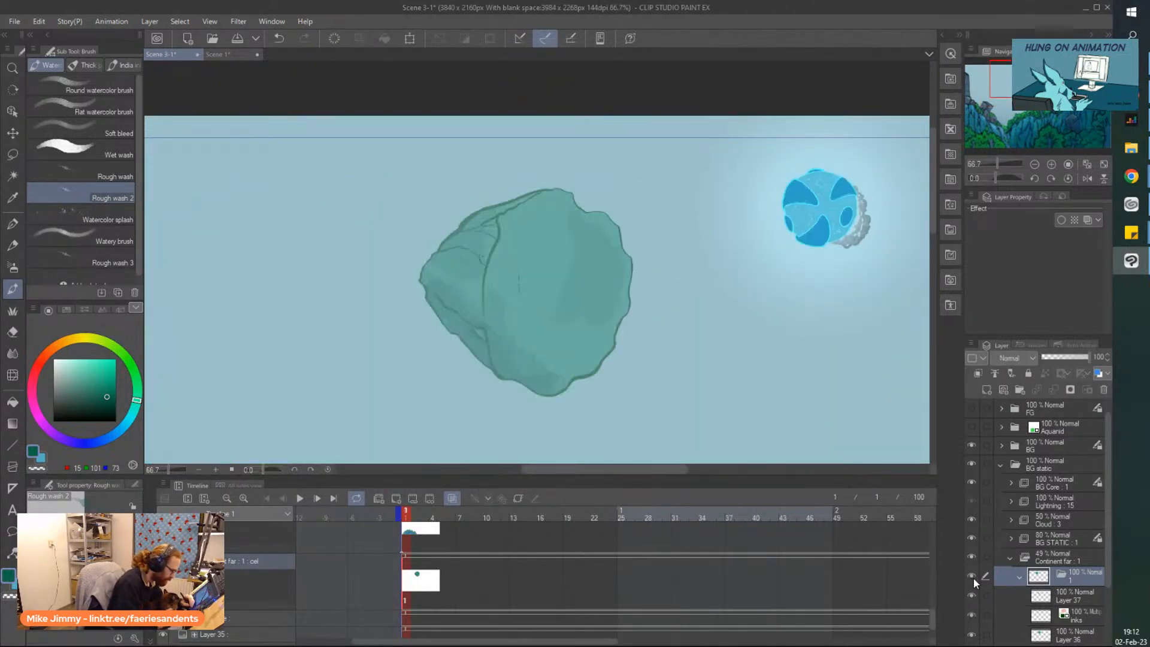
Create a selection from the combined layers in folder 1 of Continent far
{"action": "left_click", "coordinate": [180, 21]}
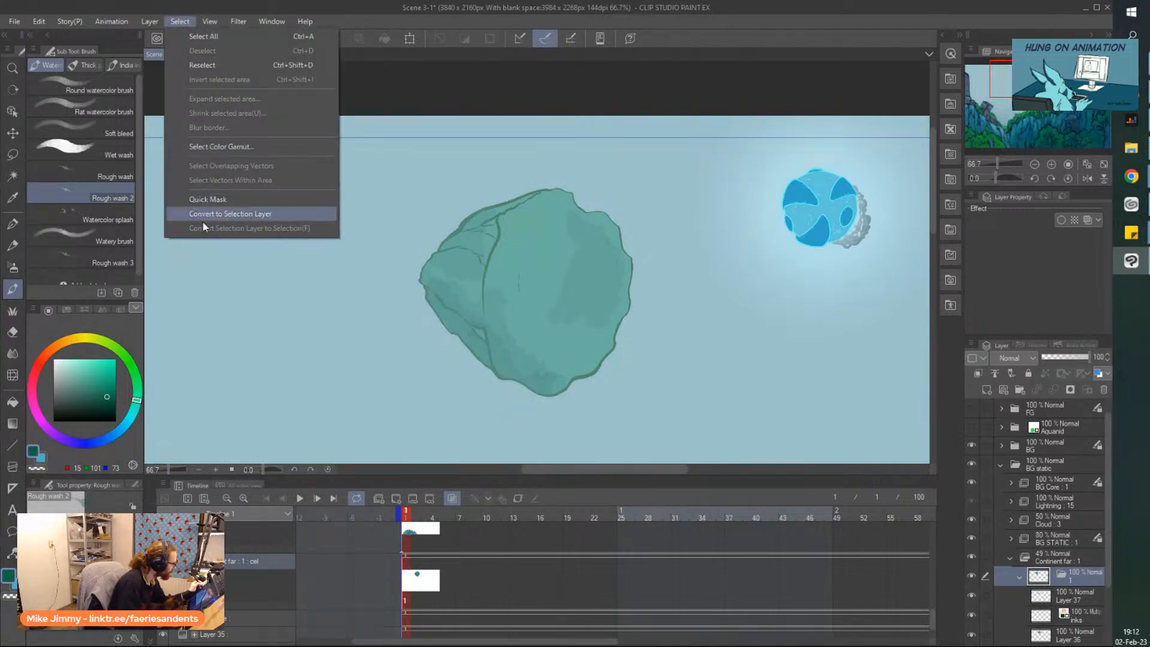
{"action": "mouse_move", "coordinate": [150, 21]}
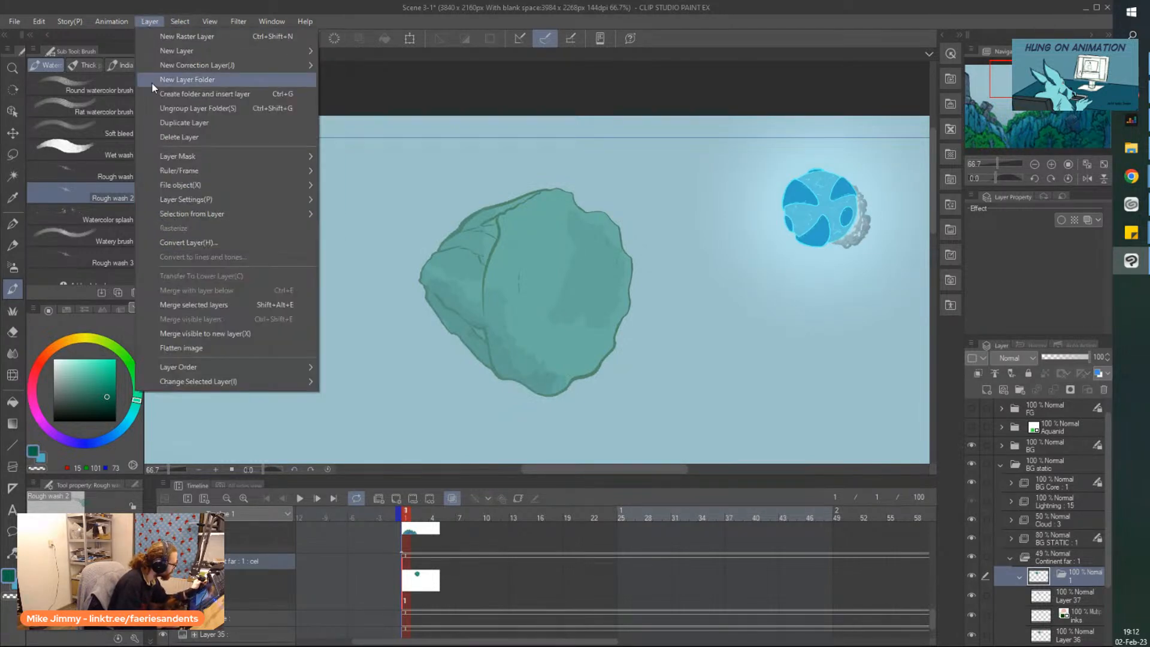
{"action": "mouse_move", "coordinate": [175, 214]}
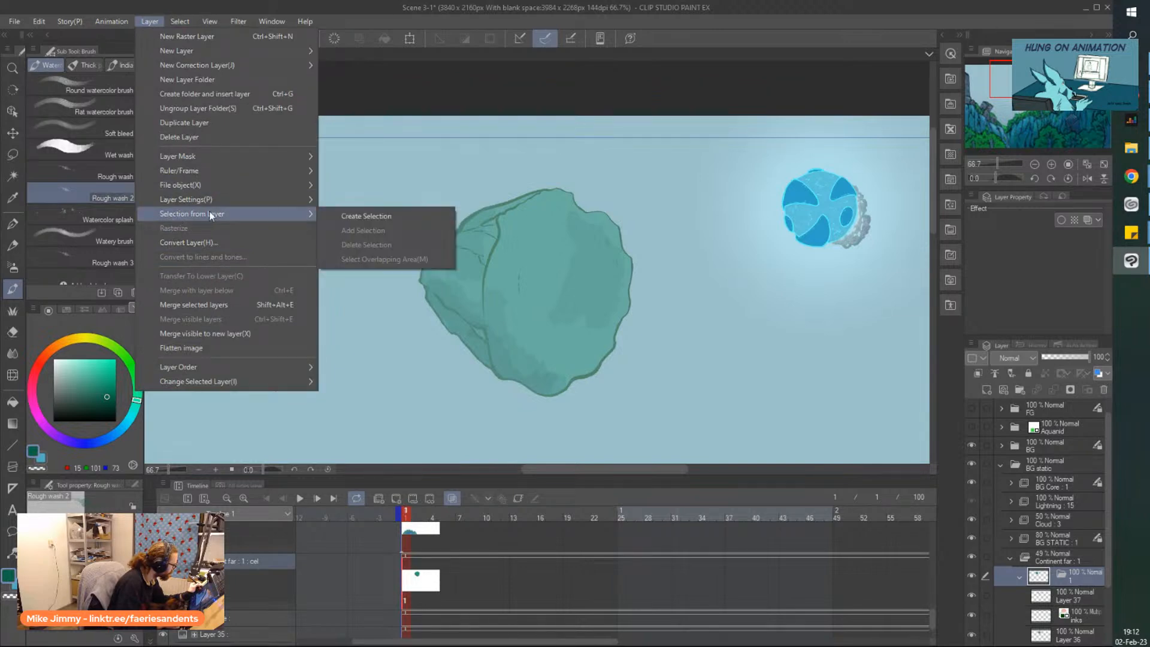
{"action": "left_click", "coordinate": [361, 217]}
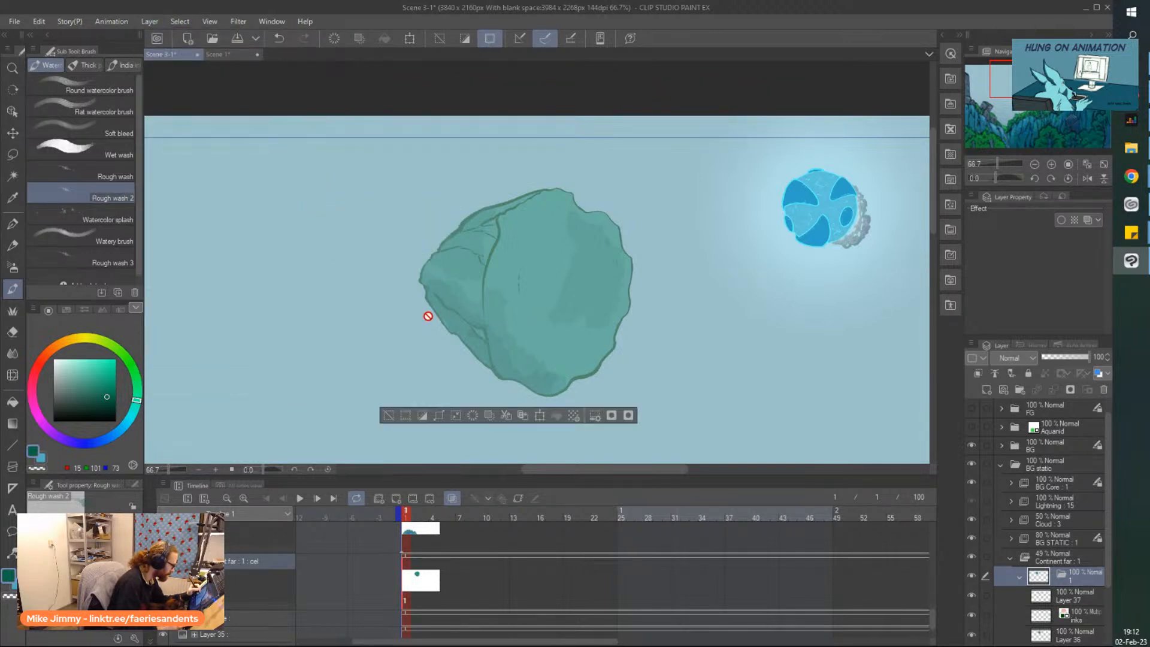
{"action": "scroll", "coordinate": [427, 315], "scroll_direction": "up", "scroll_amount": 4}
{"action": "scroll", "coordinate": [445, 395], "scroll_direction": "down", "scroll_amount": 1}
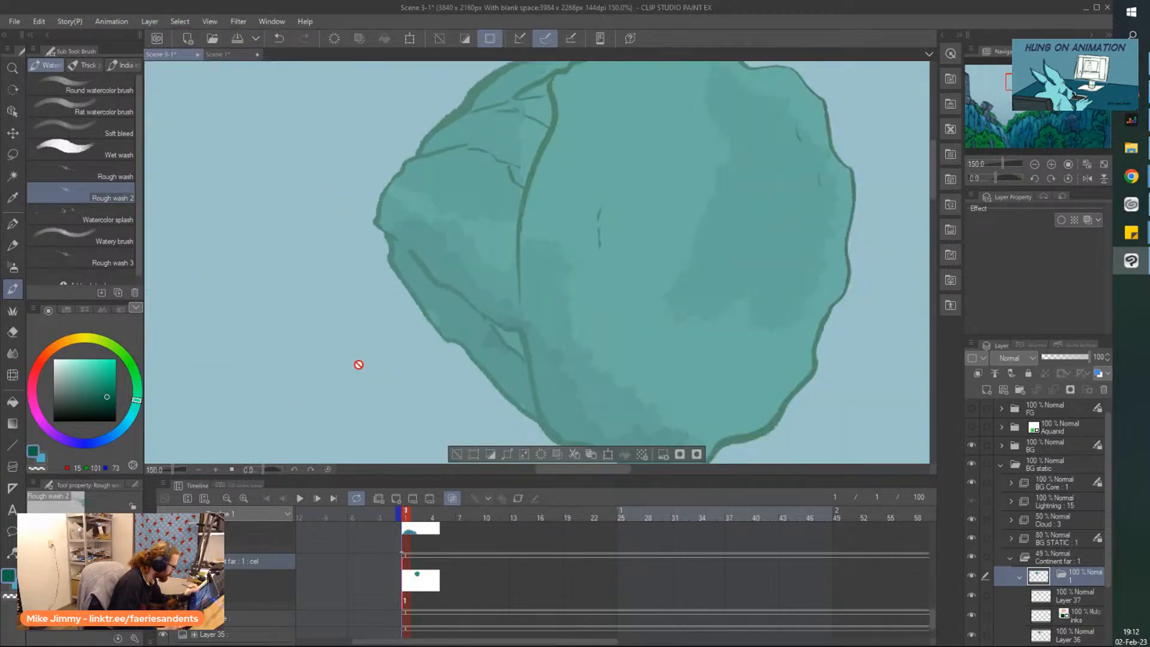
{"action": "scroll", "coordinate": [488, 457], "scroll_direction": "down", "scroll_amount": 3}
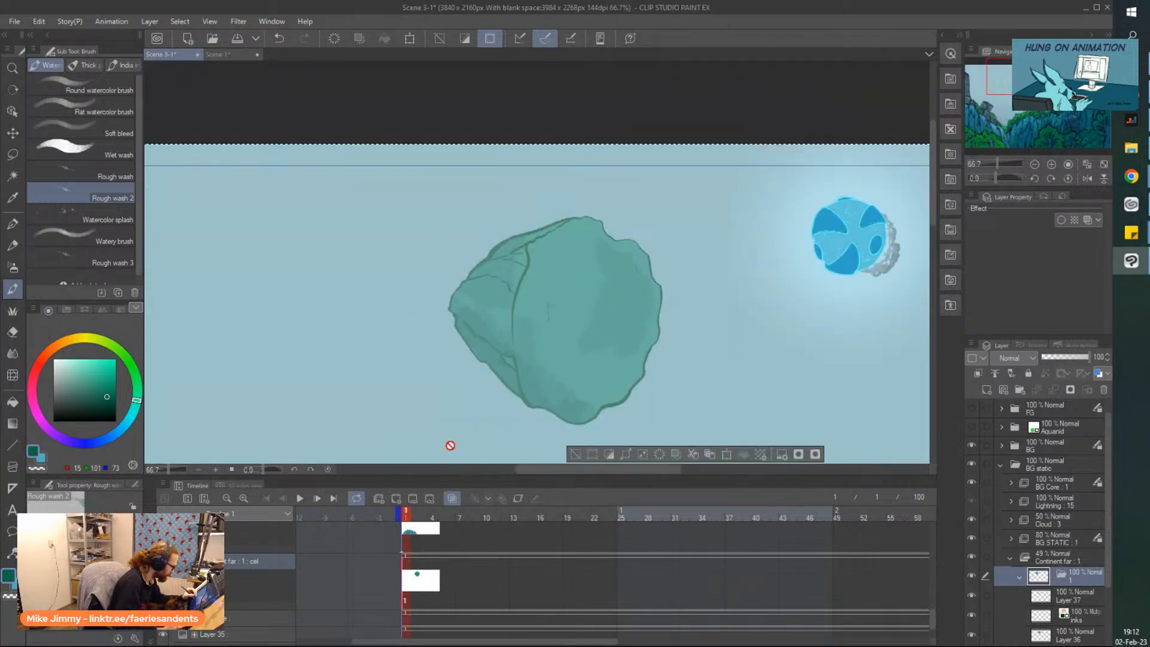
{"action": "scroll", "coordinate": [457, 443], "scroll_direction": "down", "scroll_amount": 1}
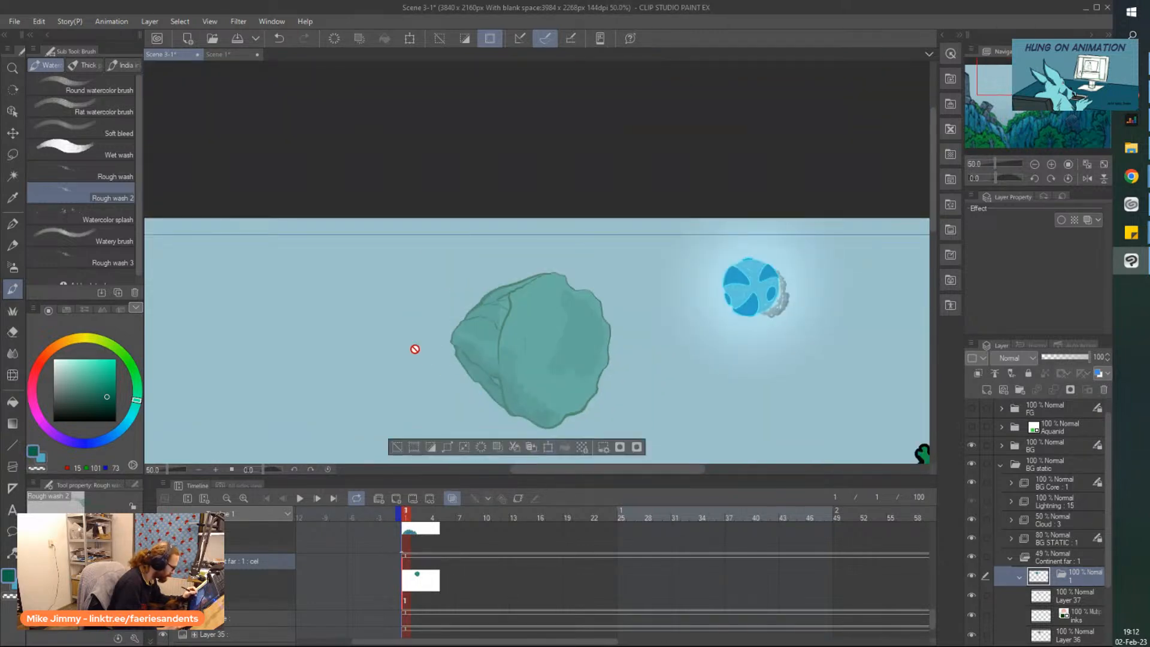
{"action": "scroll", "coordinate": [297, 313], "scroll_direction": "down", "scroll_amount": 1}
{"action": "scroll", "coordinate": [327, 372], "scroll_direction": "up", "scroll_amount": 1}
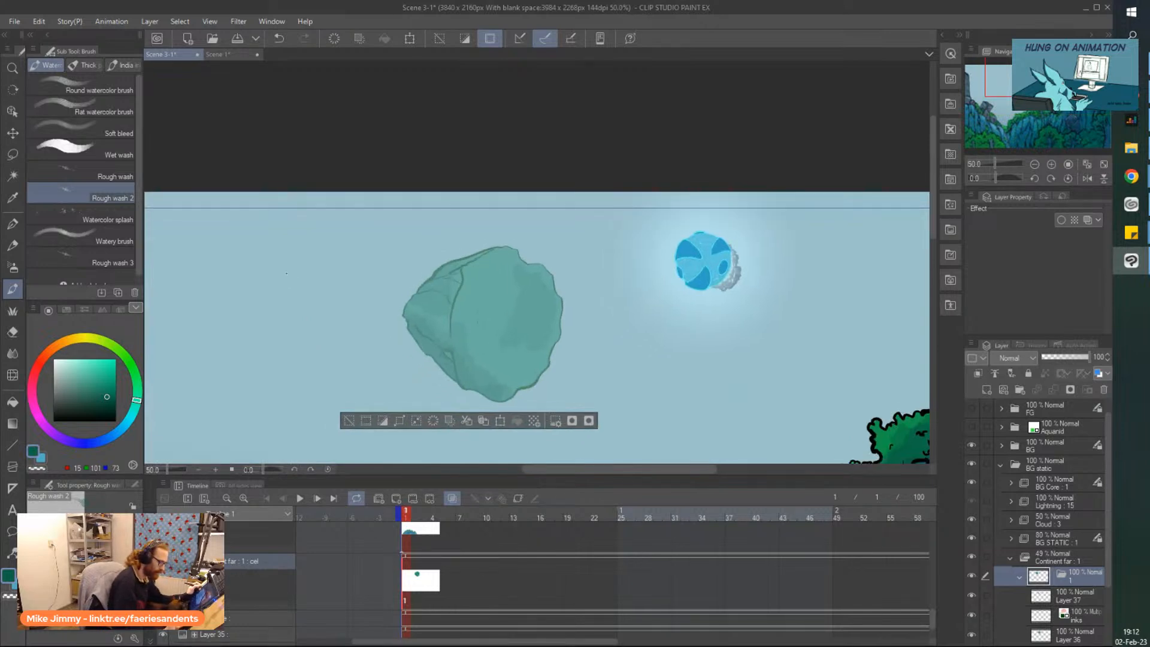
Try a Gradient erase inside the continent selection on Layer 37, then undo it
{"action": "left_click", "coordinate": [1072, 595]}
{"action": "scroll", "coordinate": [515, 292], "scroll_direction": "up", "scroll_amount": 1}
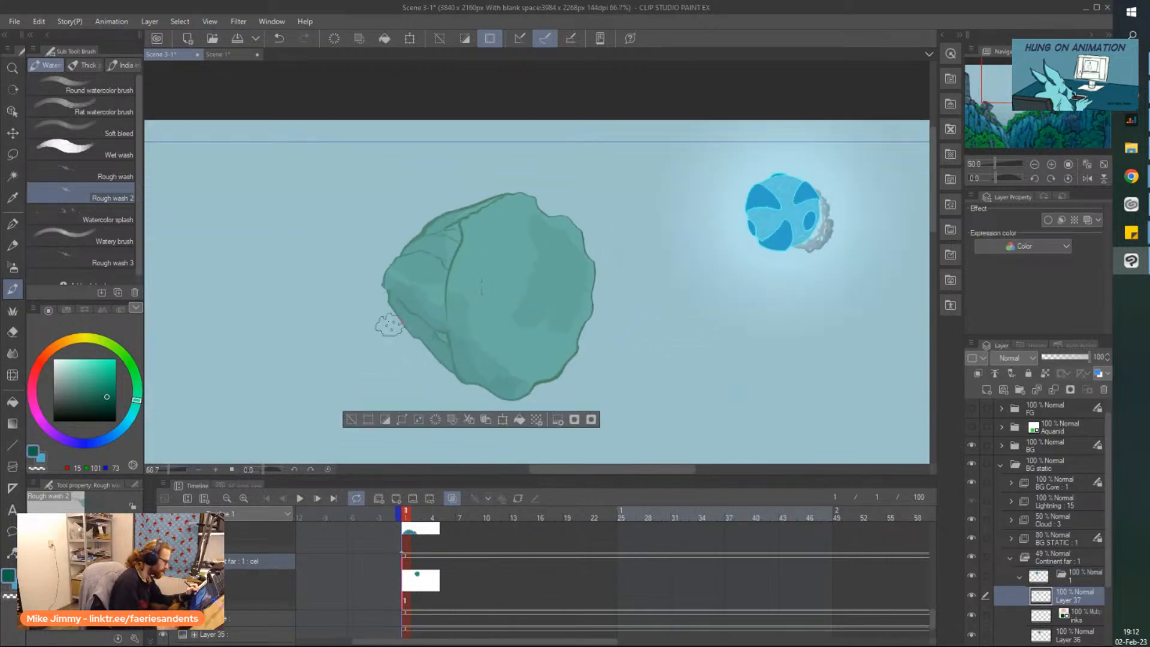
{"action": "scroll", "coordinate": [372, 351], "scroll_direction": "down", "scroll_amount": 1}
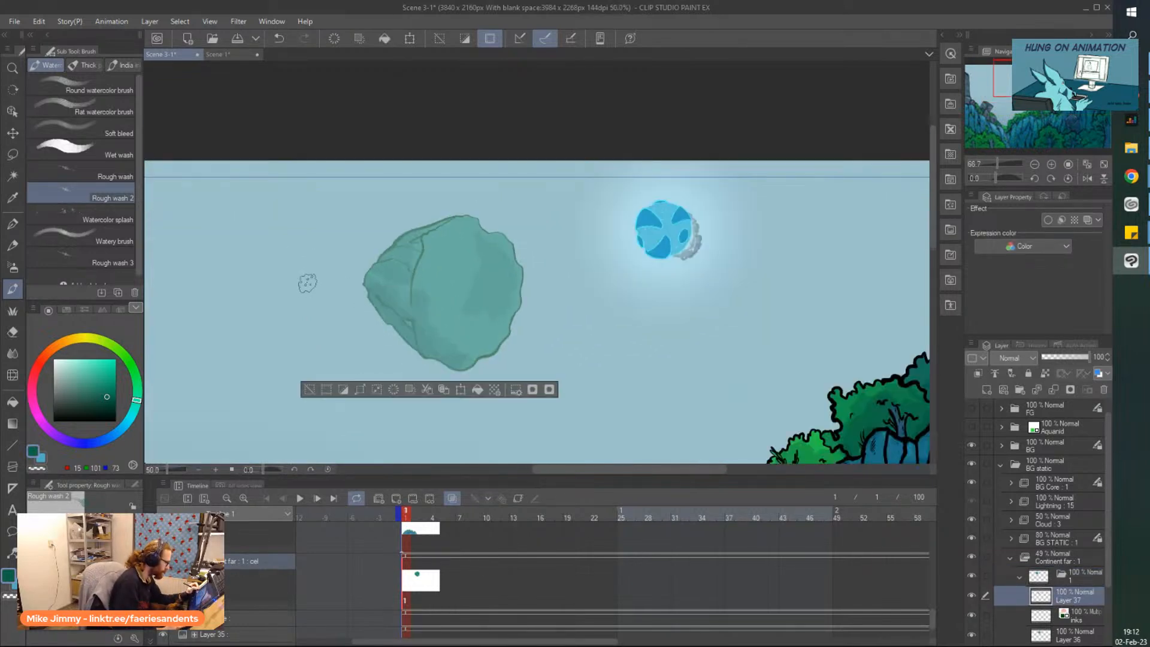
{"action": "scroll", "coordinate": [254, 213], "scroll_direction": "up", "scroll_amount": 1}
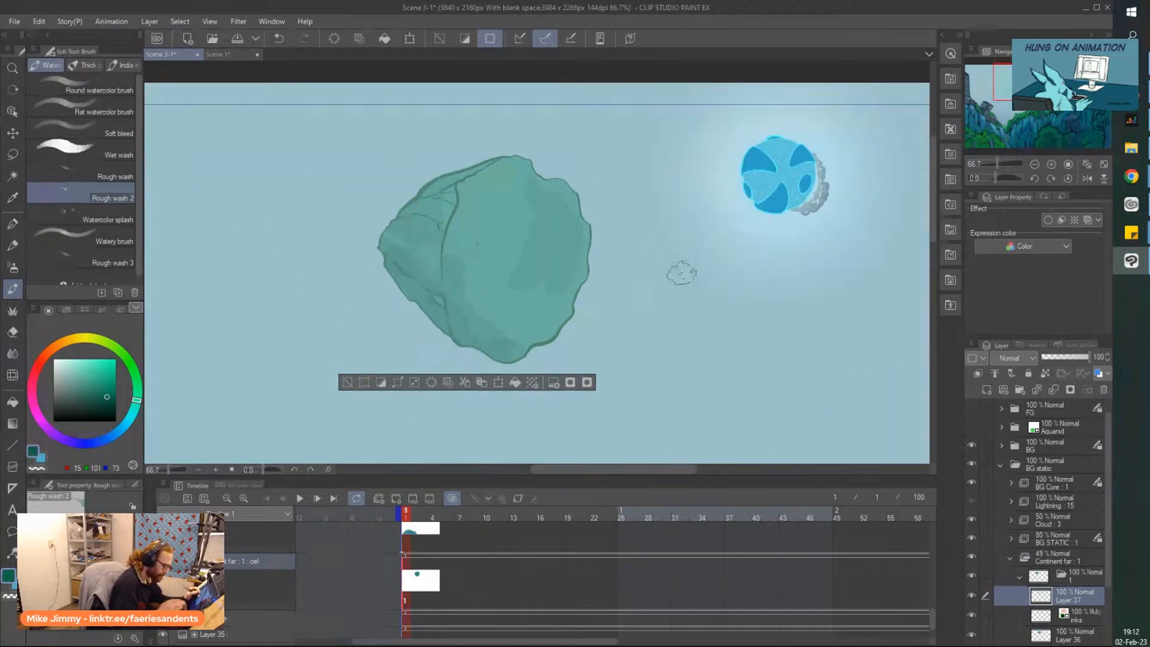
{"action": "left_click", "coordinate": [11, 424]}
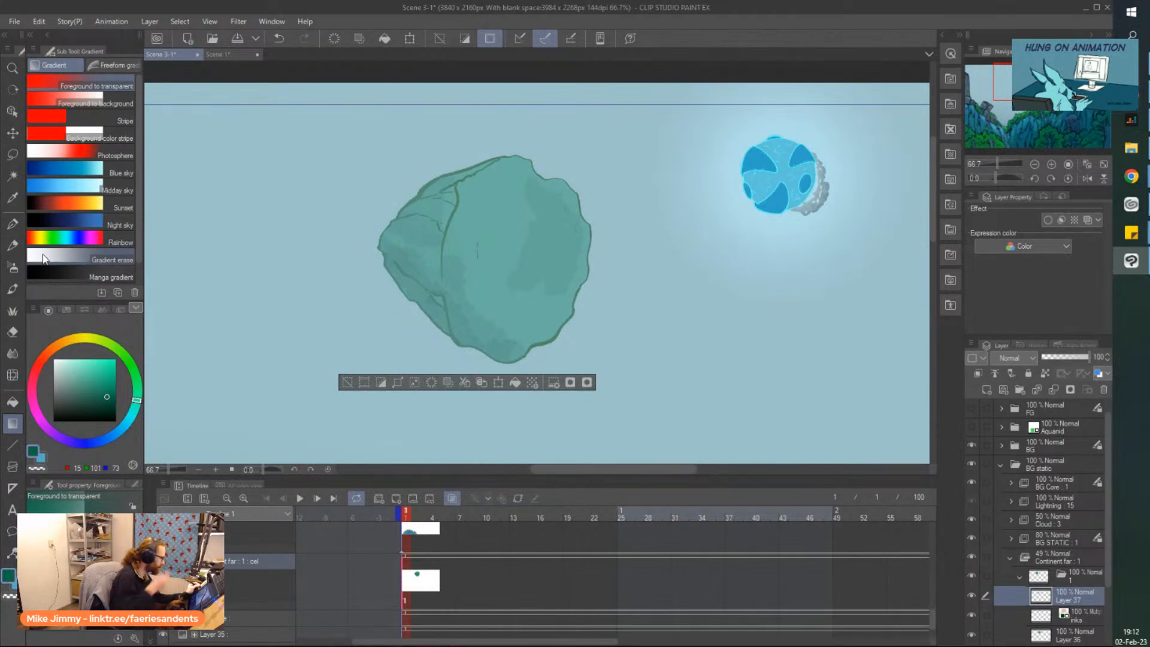
{"action": "left_click", "coordinate": [78, 259]}
{"action": "left_click_drag", "start_coordinate": [478, 256], "coordinate": [519, 246]}
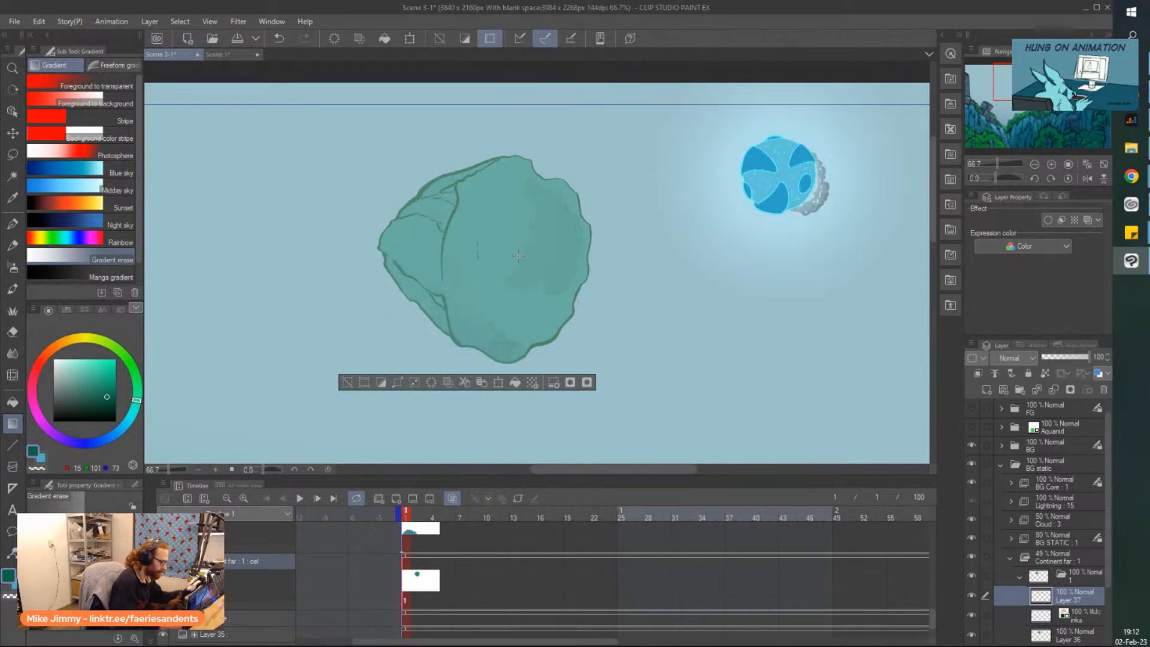
{"action": "key", "text": "ctrl+z"}
{"action": "key", "text": "ctrl+a"}
{"action": "key", "text": "ctrl+d"}
Try a Gradient erase across the continent on a new raster layer above Layer 37, then choose the Foreground to transparent gradient
{"action": "left_click", "coordinate": [985, 388]}
{"action": "left_click_drag", "start_coordinate": [315, 202], "coordinate": [569, 277]}
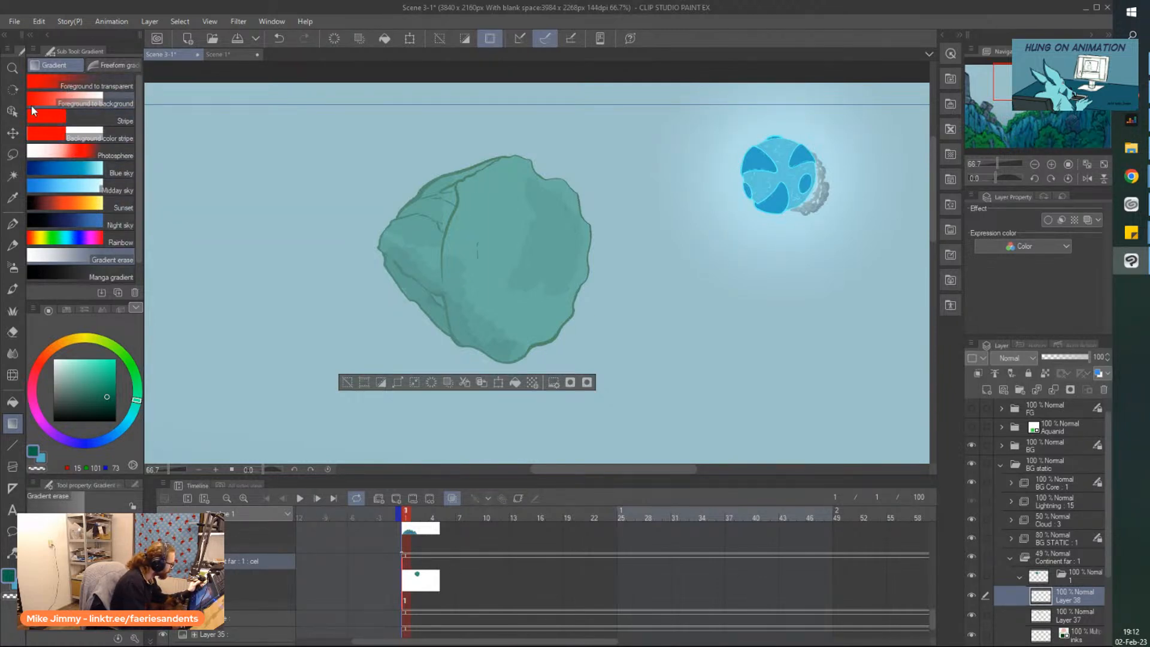
{"action": "left_click", "coordinate": [90, 85]}
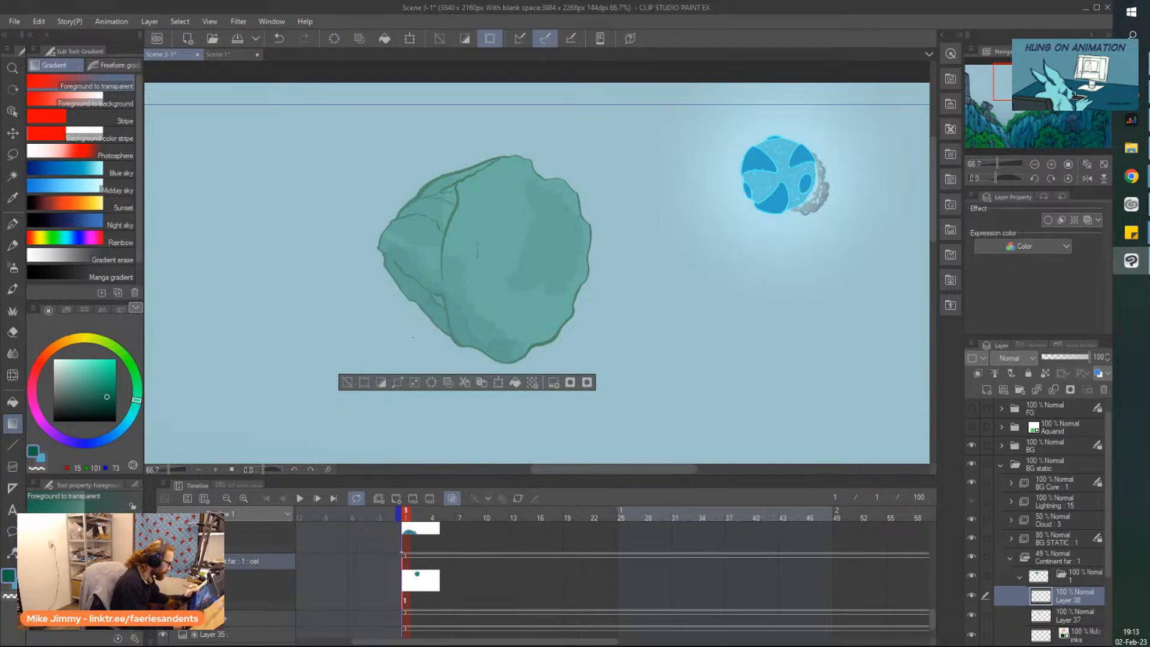
{"action": "scroll", "coordinate": [337, 277], "scroll_direction": "left", "scroll_amount": 5}
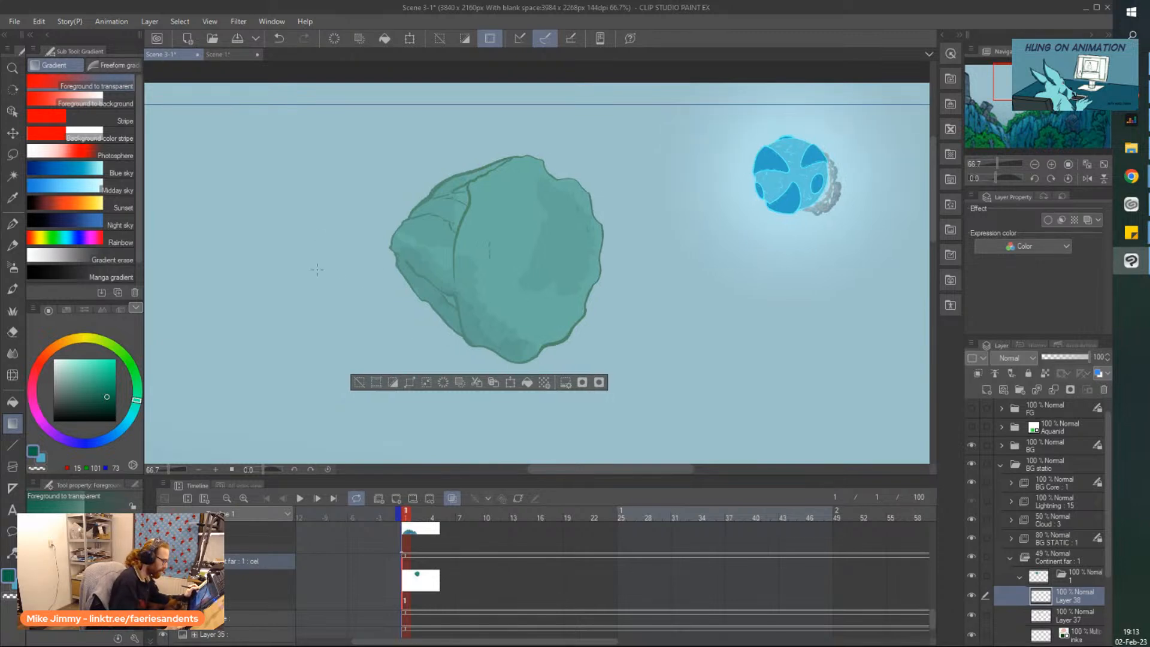
Clear the continent selection and delete the empty raster layer above Layer 37
{"action": "left_click", "coordinate": [1074, 580]}
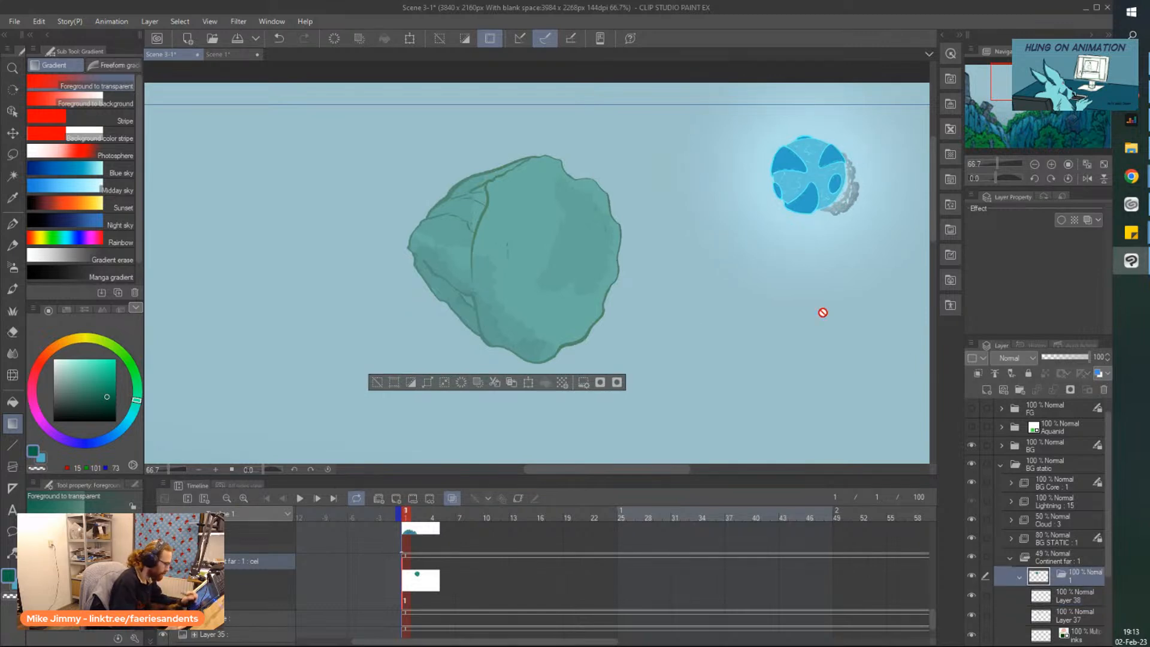
{"action": "scroll", "coordinate": [932, 430], "scroll_direction": "down", "scroll_amount": 2}
{"action": "scroll", "coordinate": [932, 430], "scroll_direction": "up", "scroll_amount": 2}
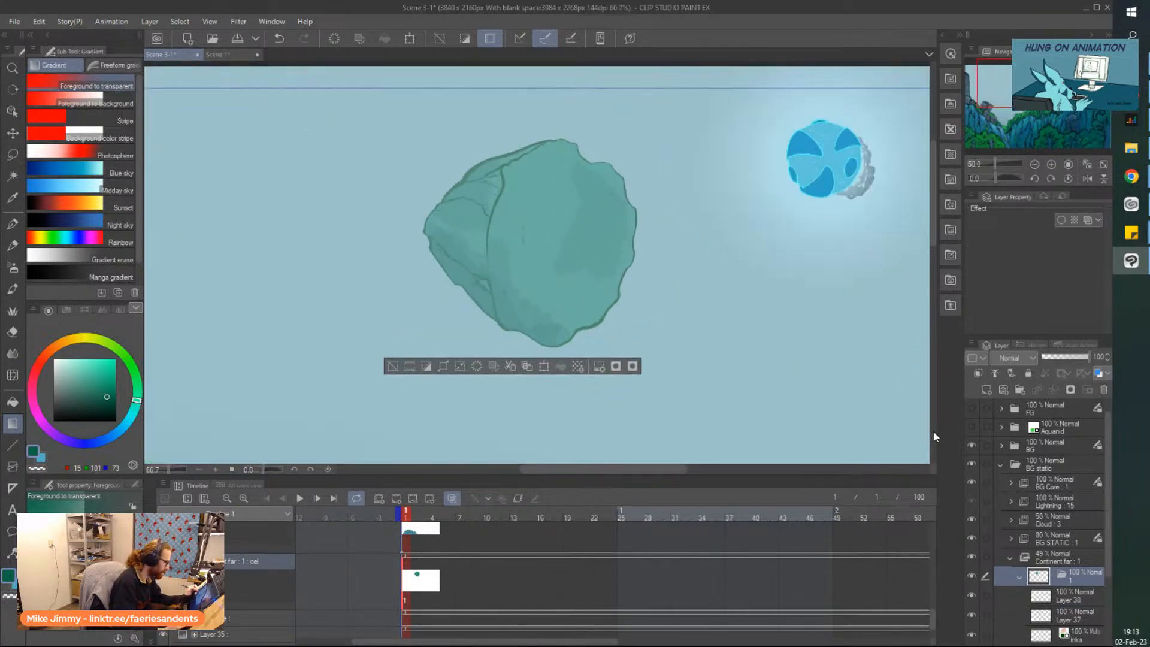
{"action": "left_click", "coordinate": [390, 366]}
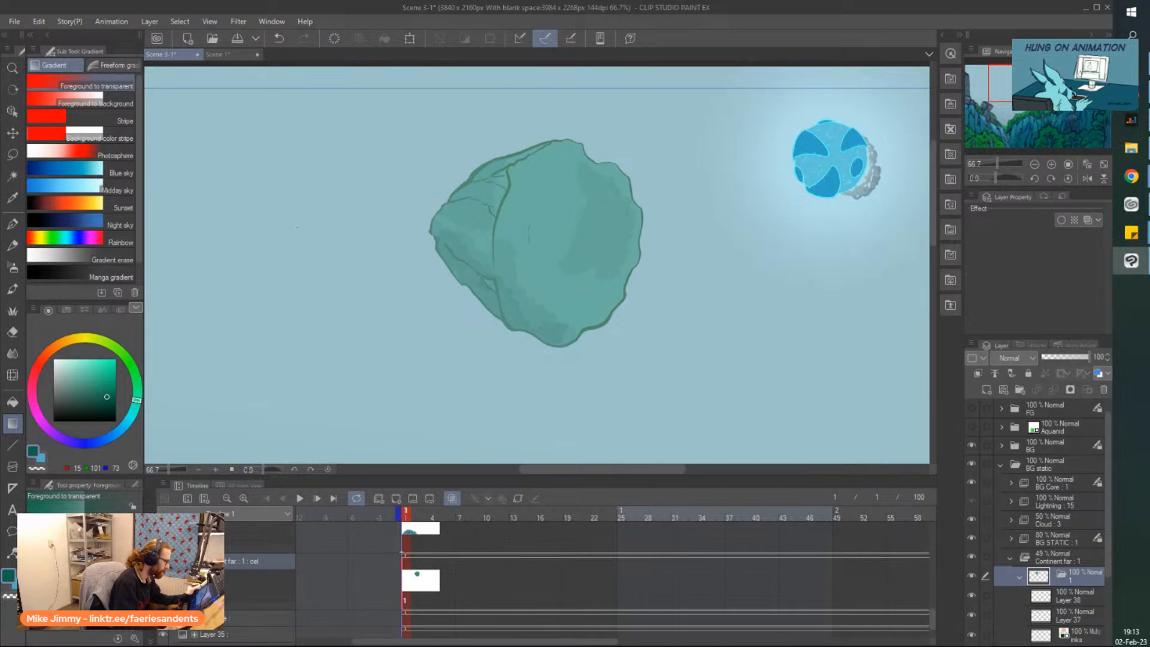
{"action": "scroll", "coordinate": [300, 233], "scroll_direction": "down", "scroll_amount": 1}
{"action": "scroll", "coordinate": [297, 227], "scroll_direction": "up", "scroll_amount": 1}
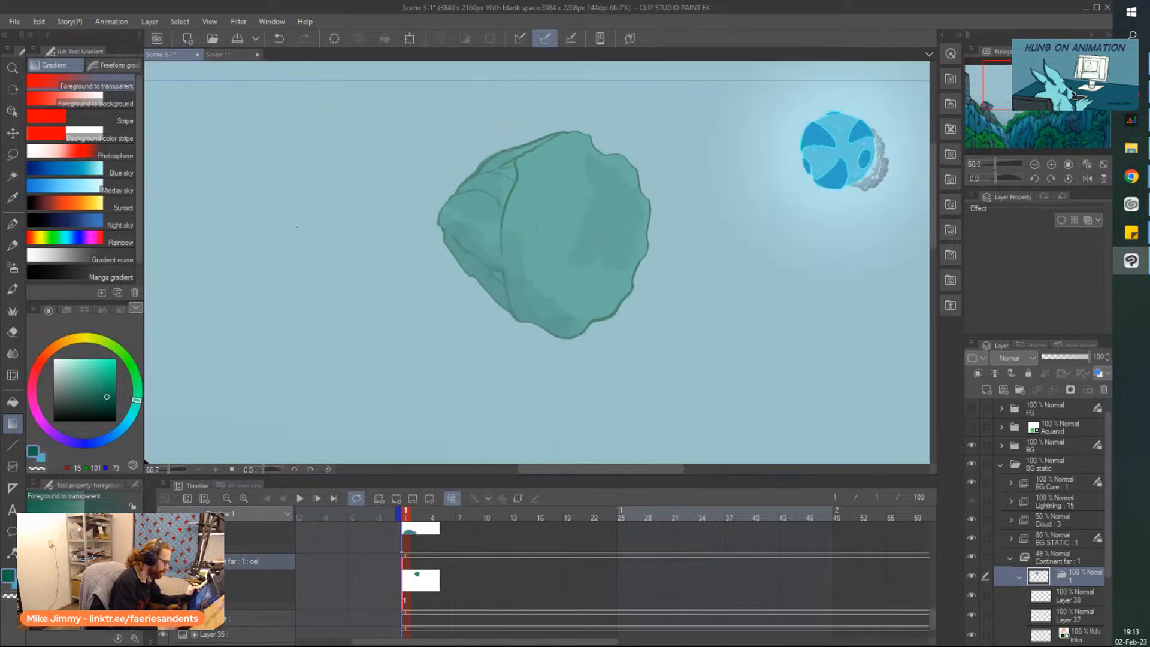
{"action": "left_click", "coordinate": [1059, 590]}
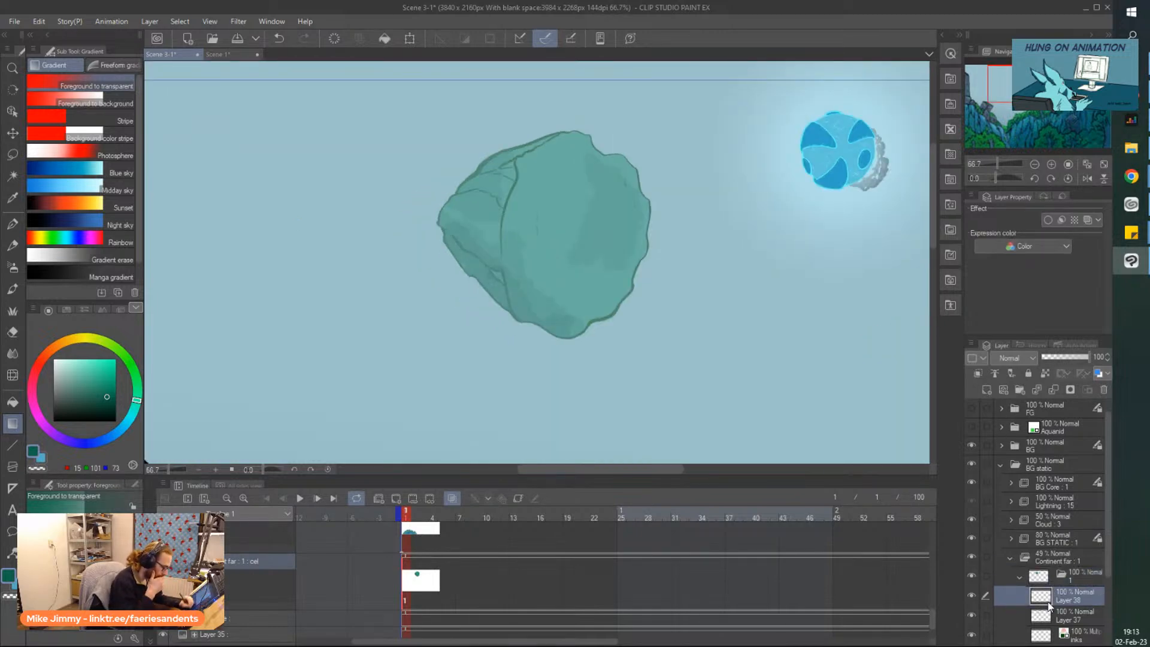
{"action": "left_click", "coordinate": [1103, 390]}
{"action": "left_click", "coordinate": [1073, 582]}
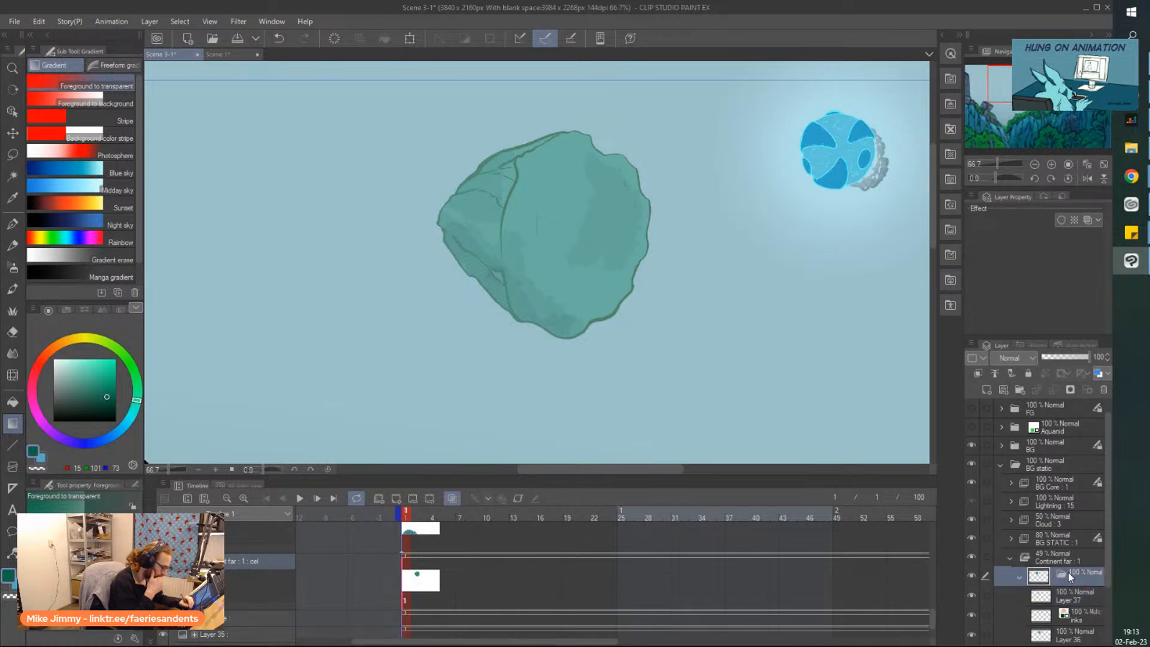
{"action": "right_click", "coordinate": [1073, 582]}
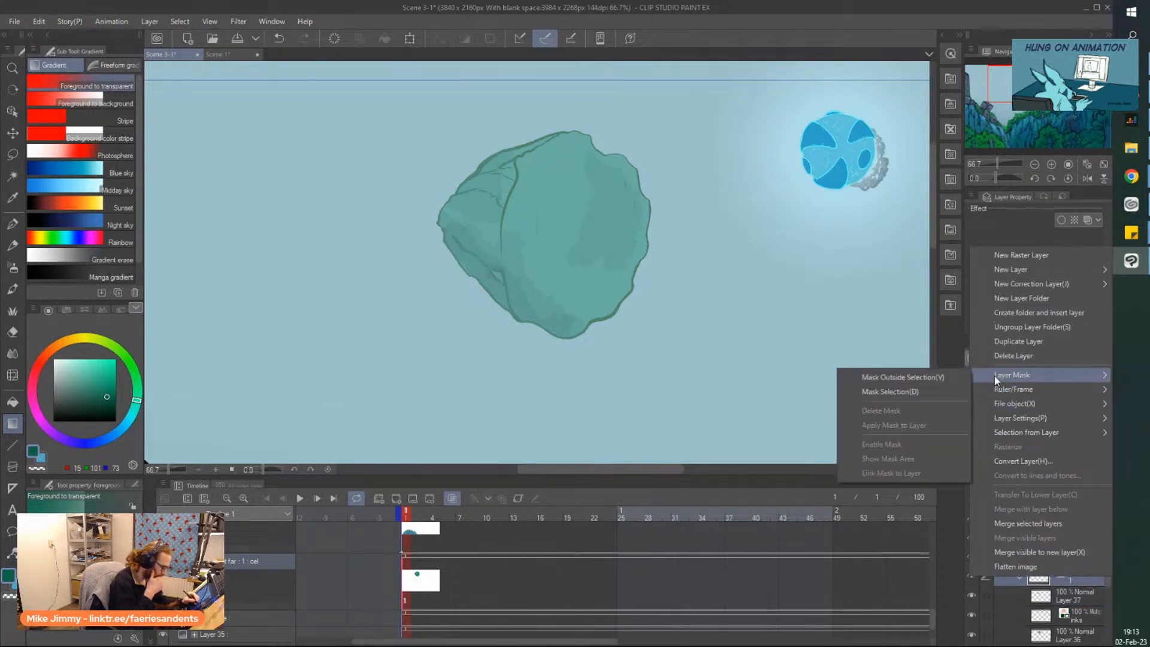
{"action": "mouse_move", "coordinate": [1011, 391]}
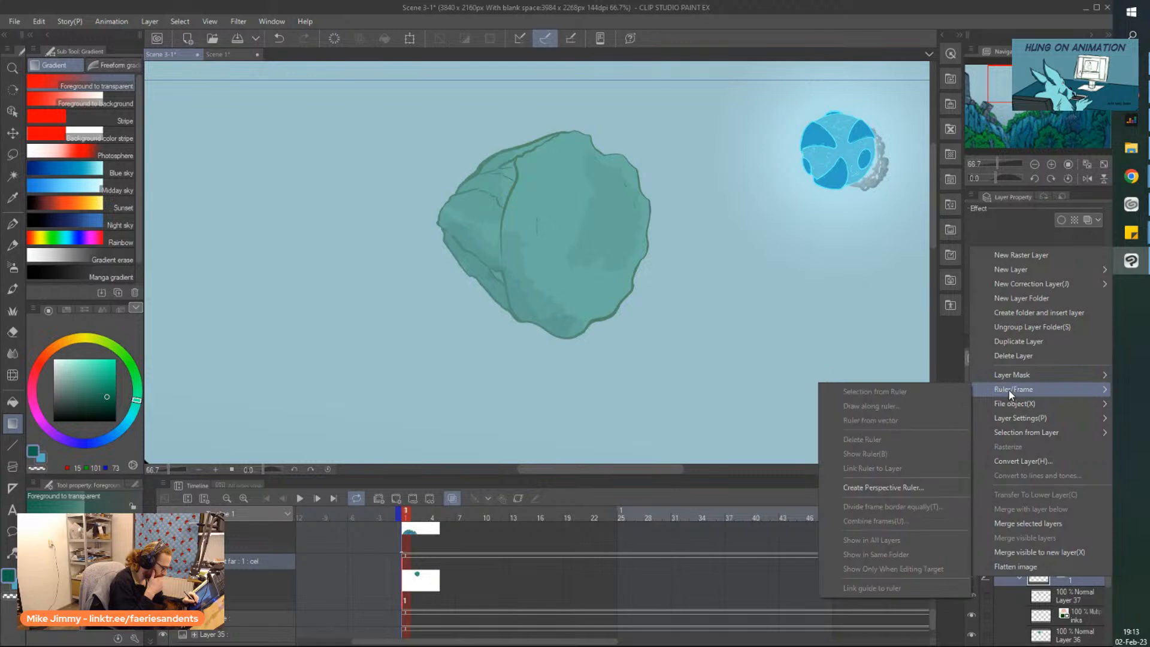
{"action": "left_click", "coordinate": [1055, 580]}
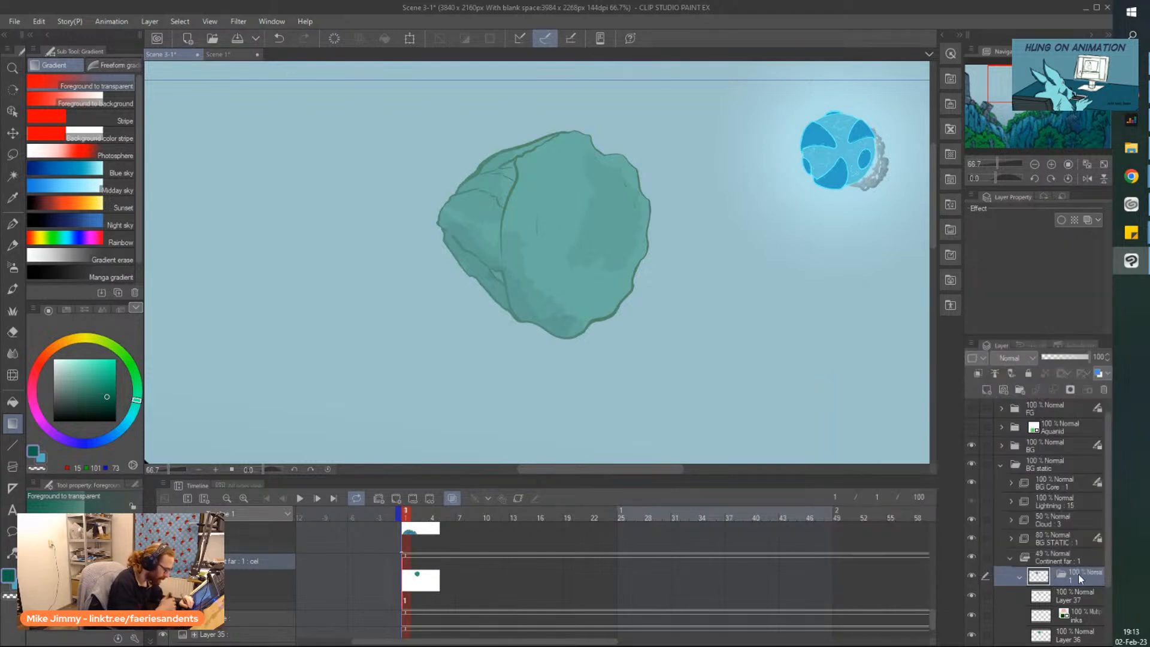
{"action": "right_click", "coordinate": [1063, 572]}
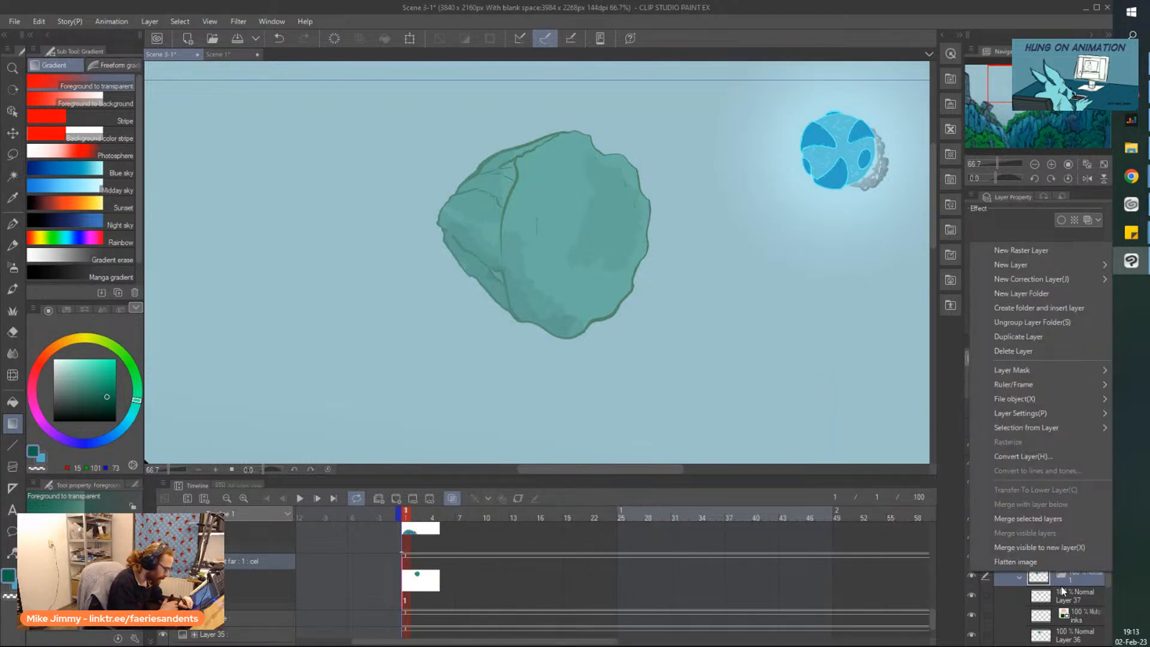
{"action": "mouse_move", "coordinate": [1001, 372]}
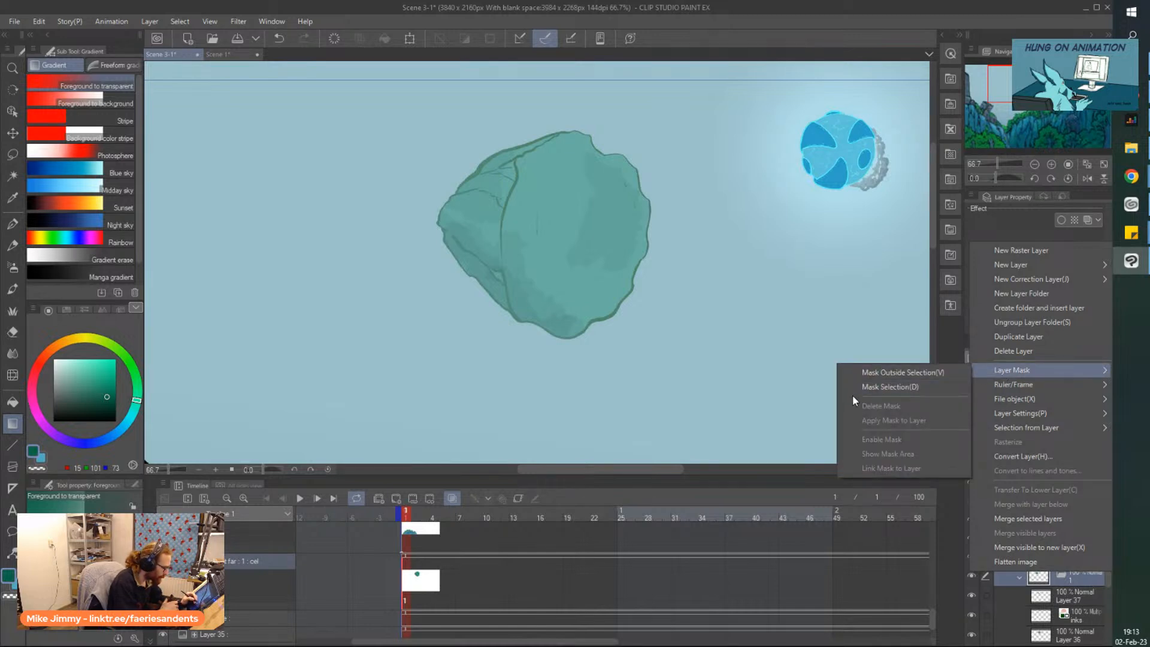
{"action": "left_click", "coordinate": [1038, 583]}
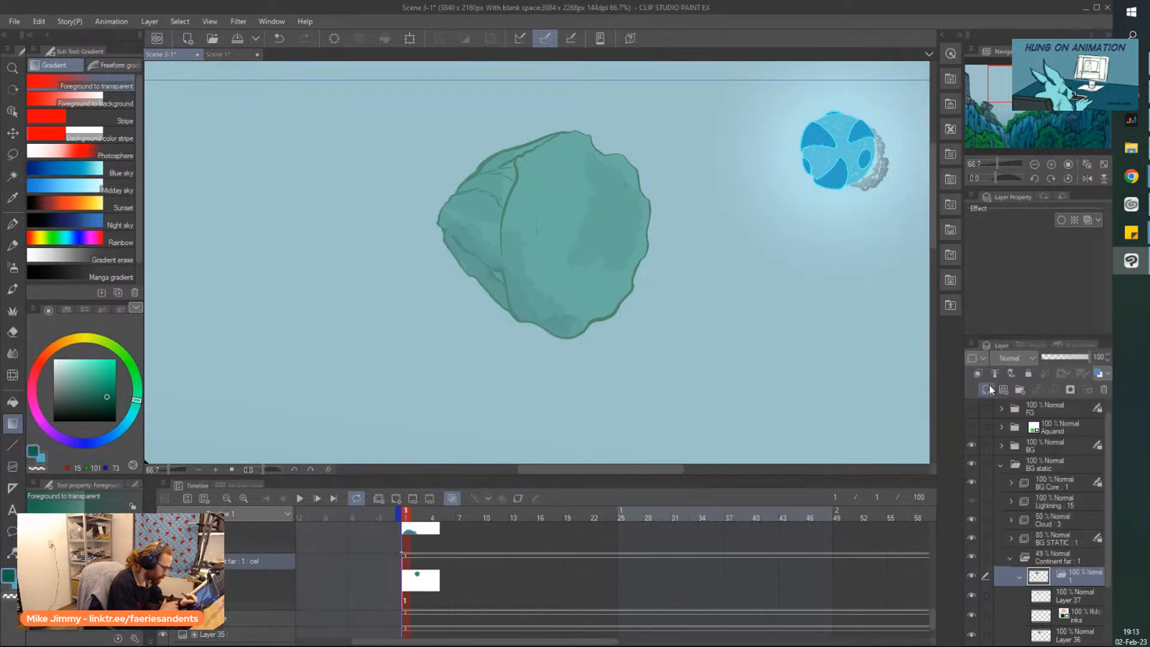
Create a selection from the contents of folder 1 in Continent far and apply Mask Selection to that folder
{"action": "left_click", "coordinate": [146, 22]}
{"action": "mouse_move", "coordinate": [179, 24]}
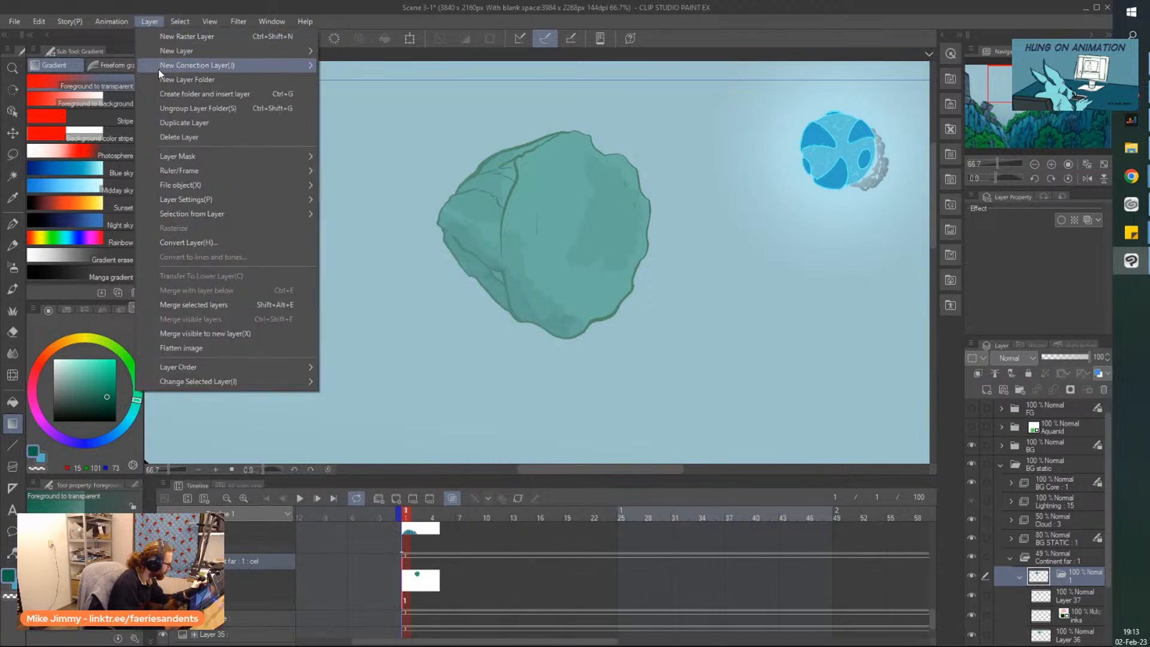
{"action": "mouse_move", "coordinate": [263, 217]}
{"action": "left_click", "coordinate": [333, 217]}
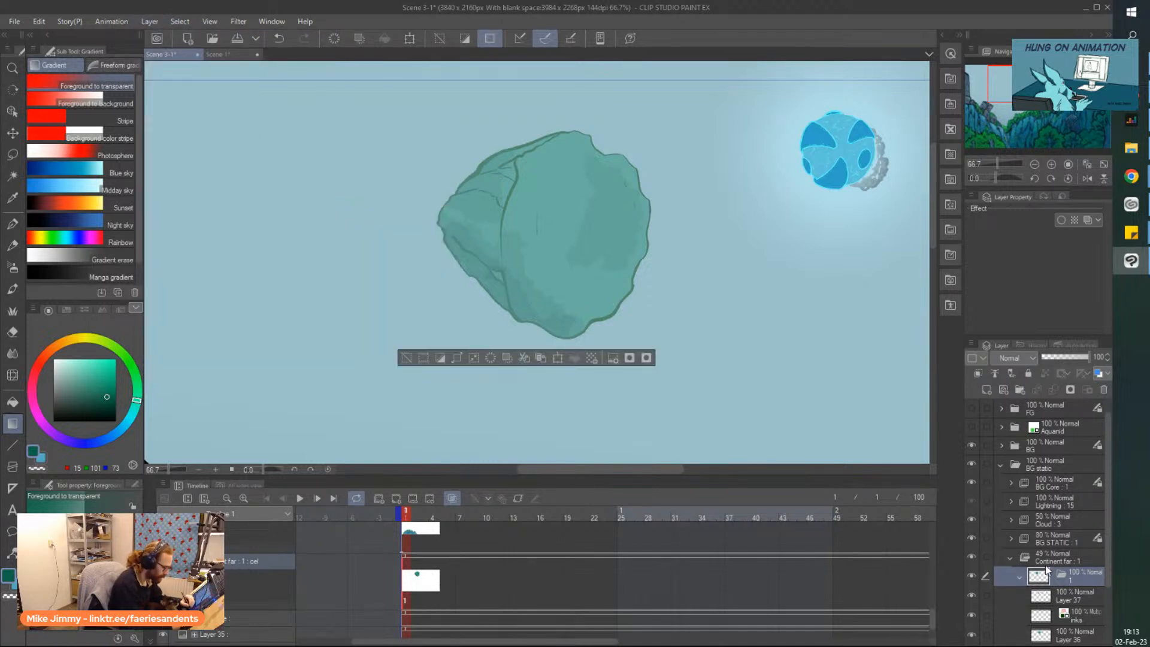
{"action": "right_click", "coordinate": [1065, 573]}
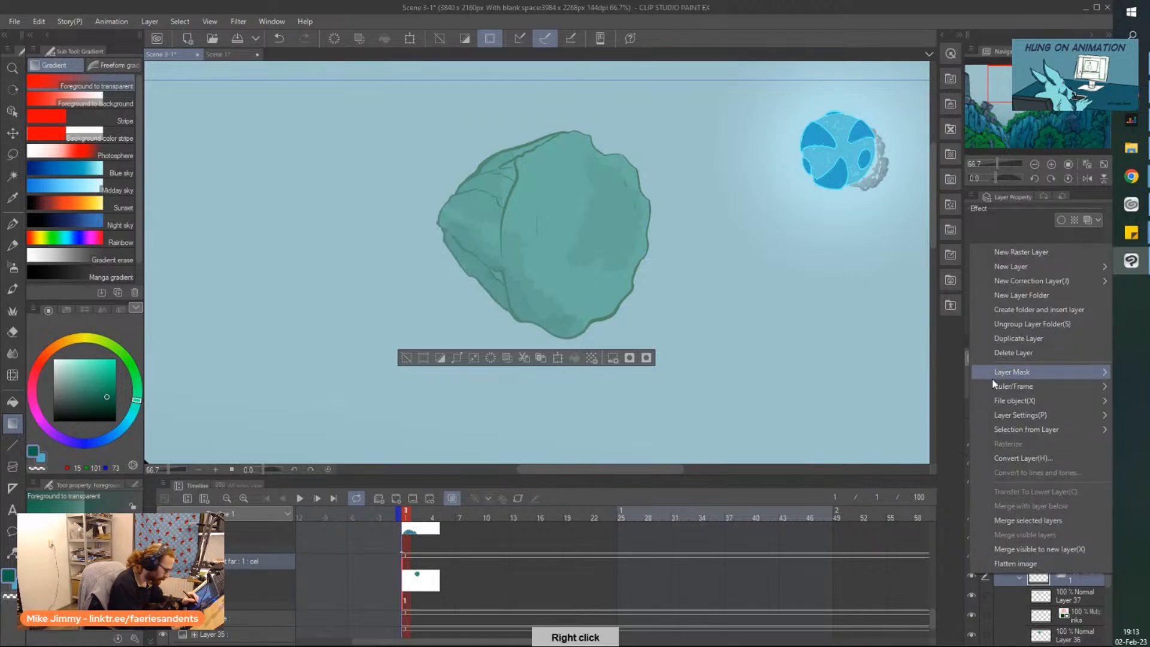
{"action": "mouse_move", "coordinate": [1018, 372]}
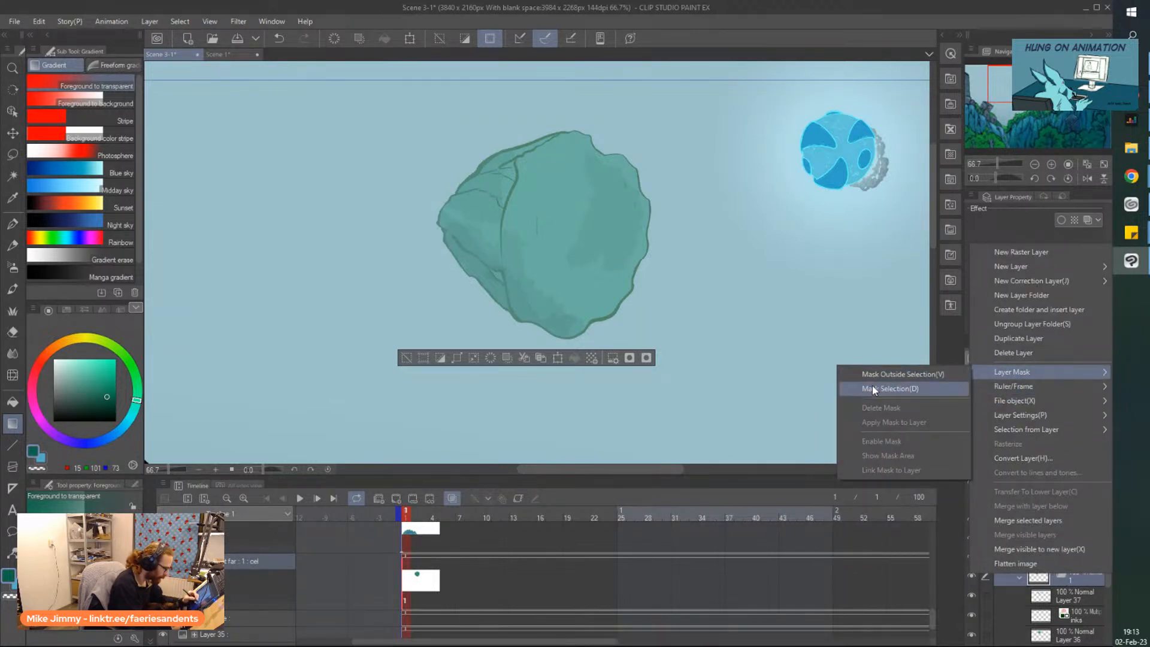
{"action": "left_click", "coordinate": [872, 388]}
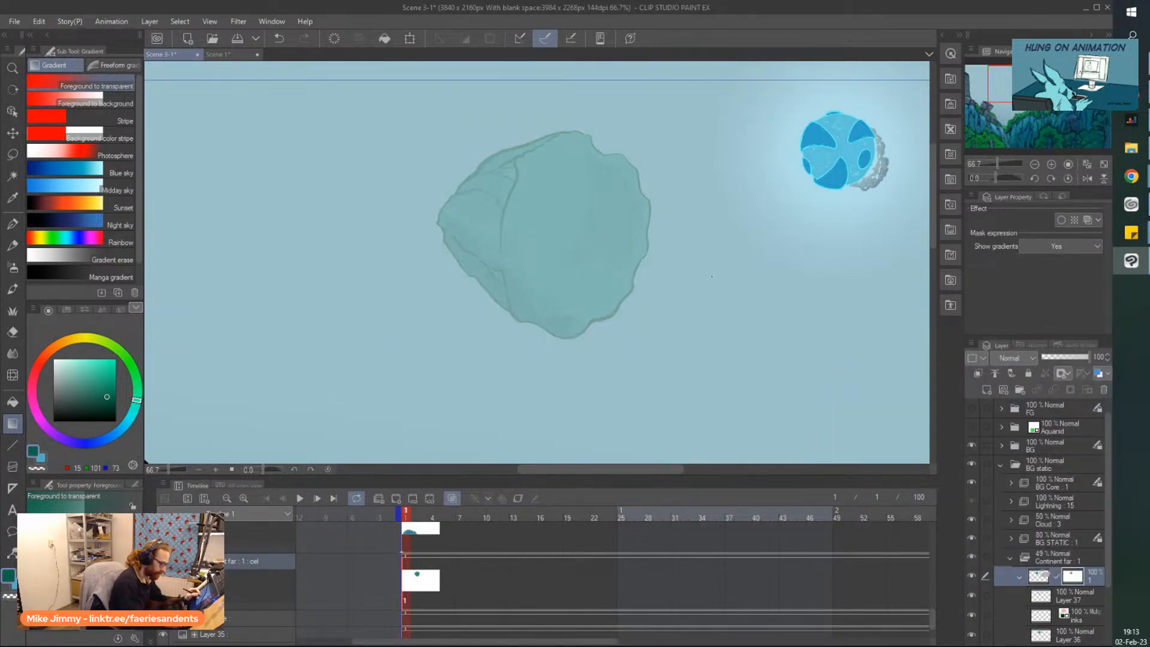
Compare the masked continent with the surrounding scene and set the Continent far folder's opacity to 100%
{"action": "scroll", "coordinate": [422, 123], "scroll_direction": "down", "scroll_amount": 1}
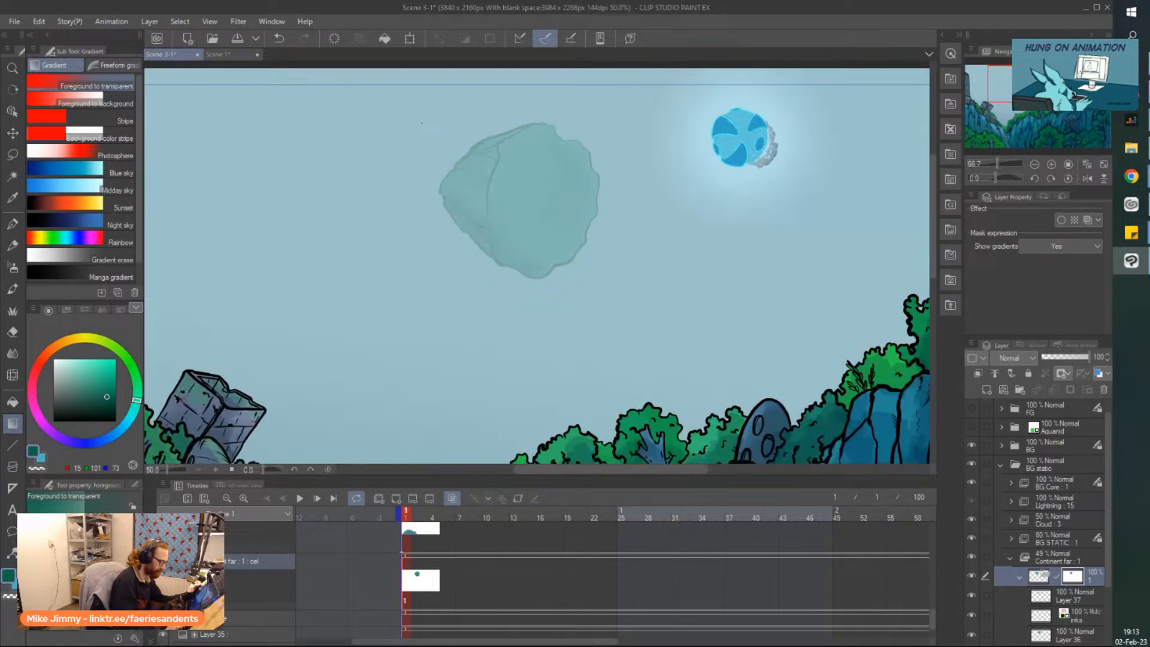
{"action": "left_click_drag", "start_coordinate": [421, 123], "coordinate": [427, 111]}
{"action": "scroll", "coordinate": [424, 139], "scroll_direction": "up", "scroll_amount": 1}
{"action": "left_click_drag", "start_coordinate": [512, 152], "coordinate": [523, 170]}
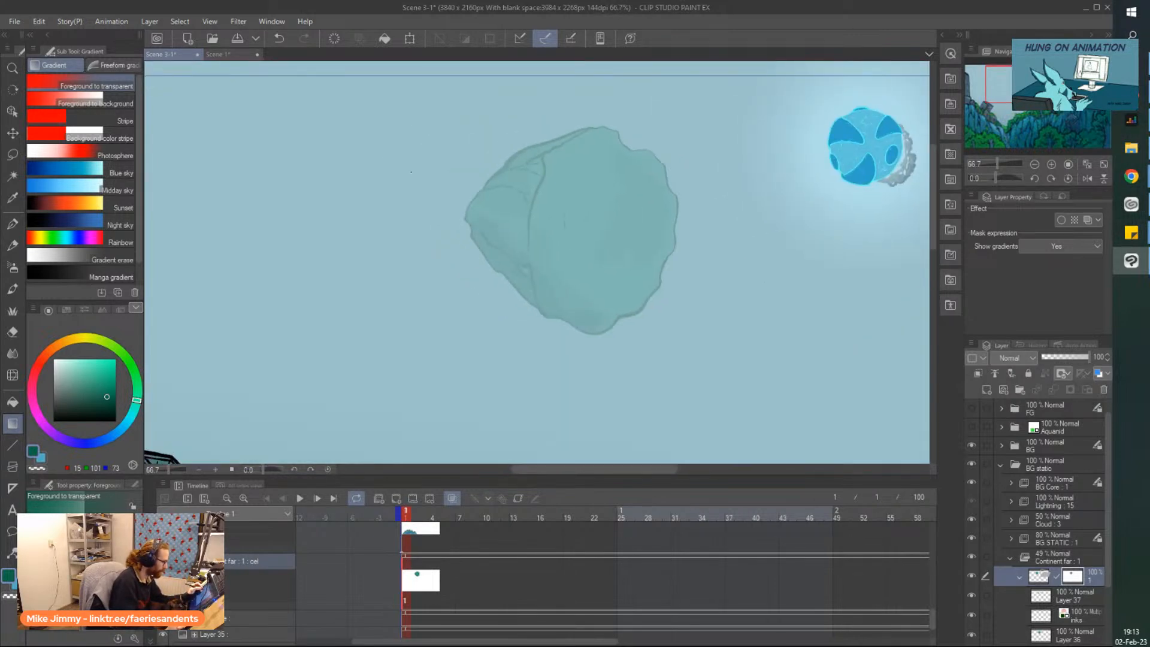
{"action": "scroll", "coordinate": [411, 174], "scroll_direction": "down", "scroll_amount": 1}
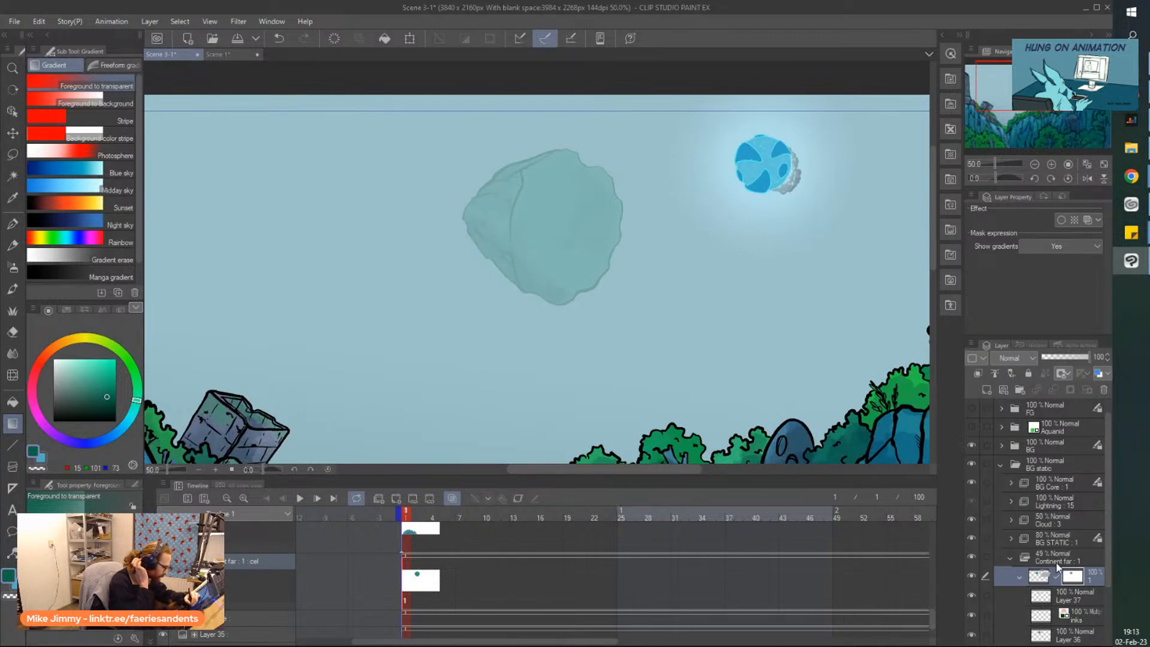
{"action": "left_click", "coordinate": [1057, 561]}
{"action": "left_click_drag", "start_coordinate": [1066, 358], "coordinate": [1131, 380]}
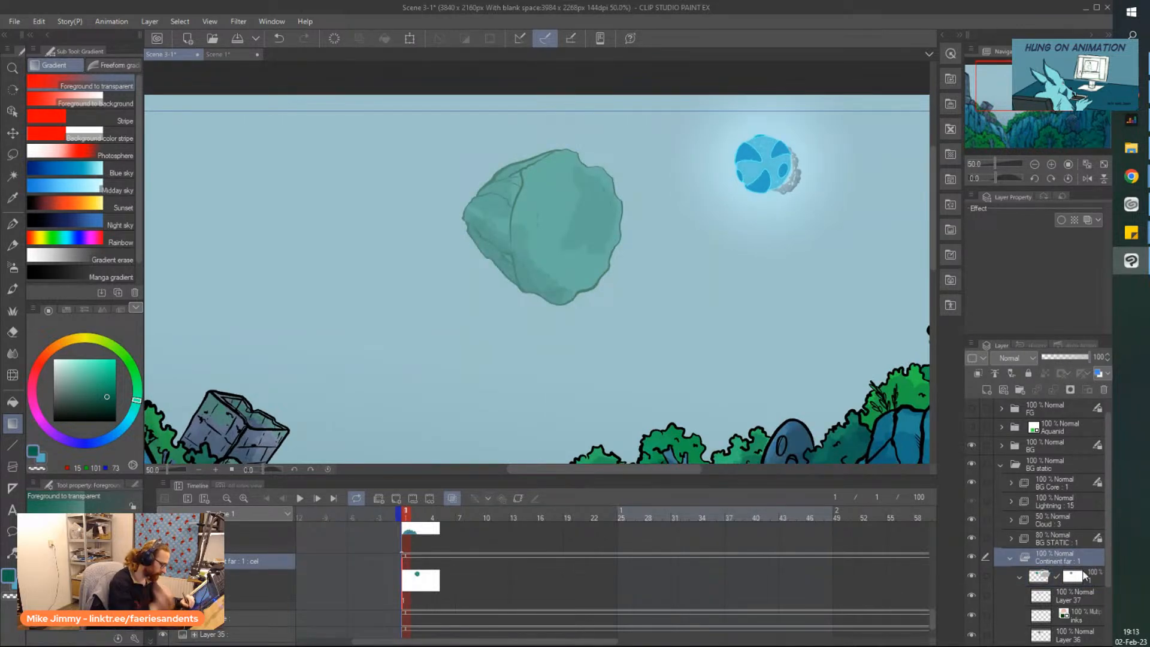
Fade the continent's upper-left facets into the sky with Gradient erase on folder 1's layer mask
{"action": "left_click", "coordinate": [1069, 576]}
{"action": "scroll", "coordinate": [458, 190], "scroll_direction": "up", "scroll_amount": 2}
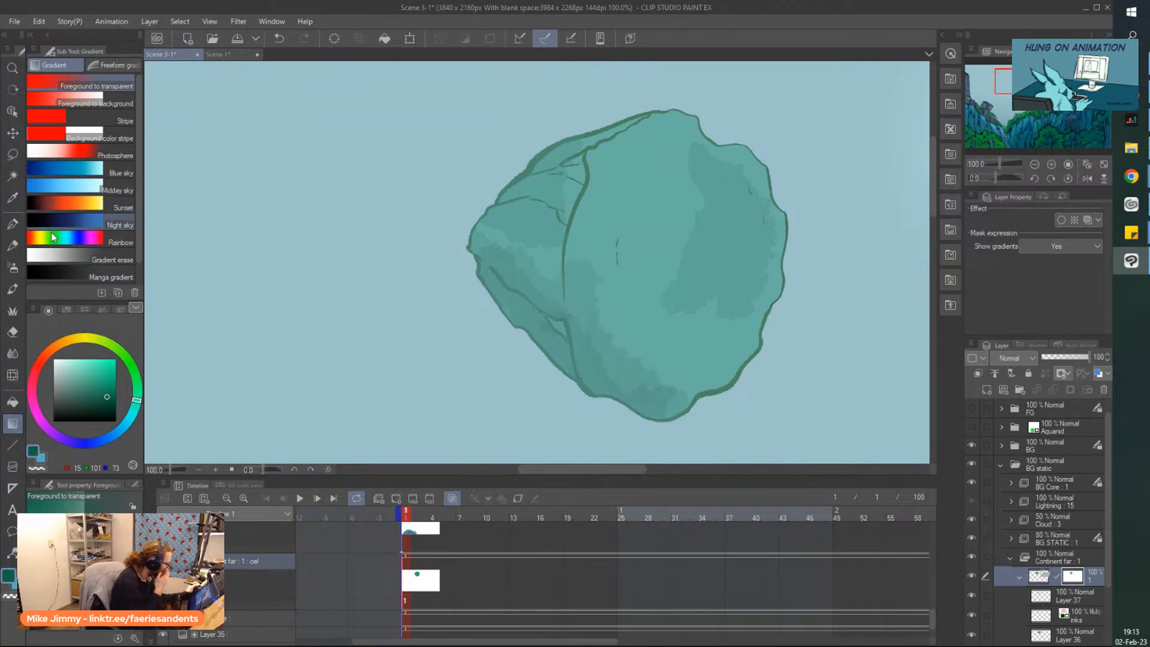
{"action": "left_click", "coordinate": [71, 259]}
{"action": "mouse_move", "coordinate": [397, 194]}
{"action": "left_mouse_down"}
{"action": "mouse_move", "coordinate": [521, 226]}
{"action": "mouse_move", "coordinate": [721, 327]}
{"action": "left_mouse_up"}
{"action": "left_click_drag", "start_coordinate": [411, 199], "coordinate": [614, 260]}
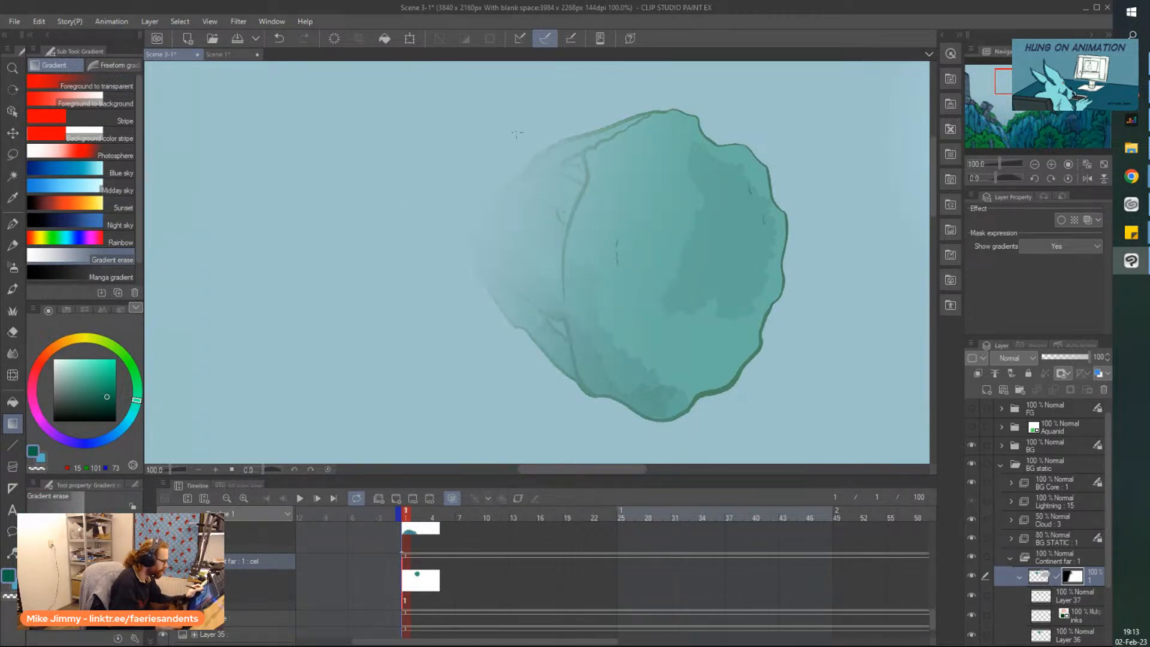
Try a longer gradient fade across the continent's left facets, compare it with the scene, and undo the gradient fades on folder 1's mask
{"action": "left_click_drag", "start_coordinate": [436, 293], "coordinate": [533, 328]}
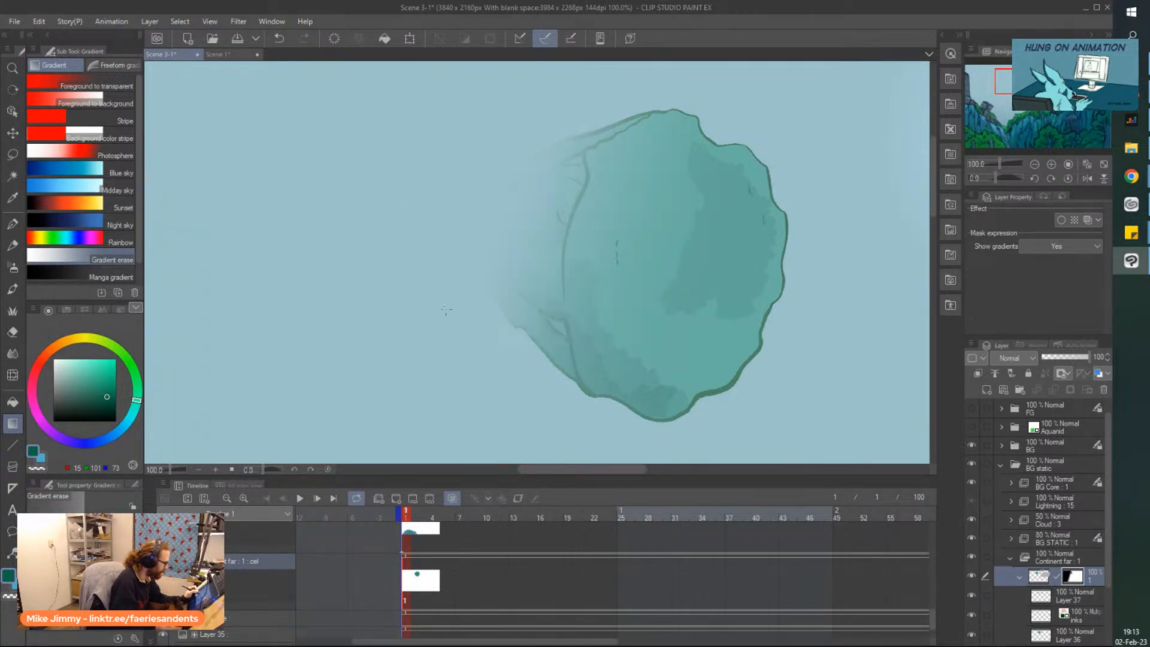
{"action": "scroll", "coordinate": [415, 209], "scroll_direction": "down", "scroll_amount": 2}
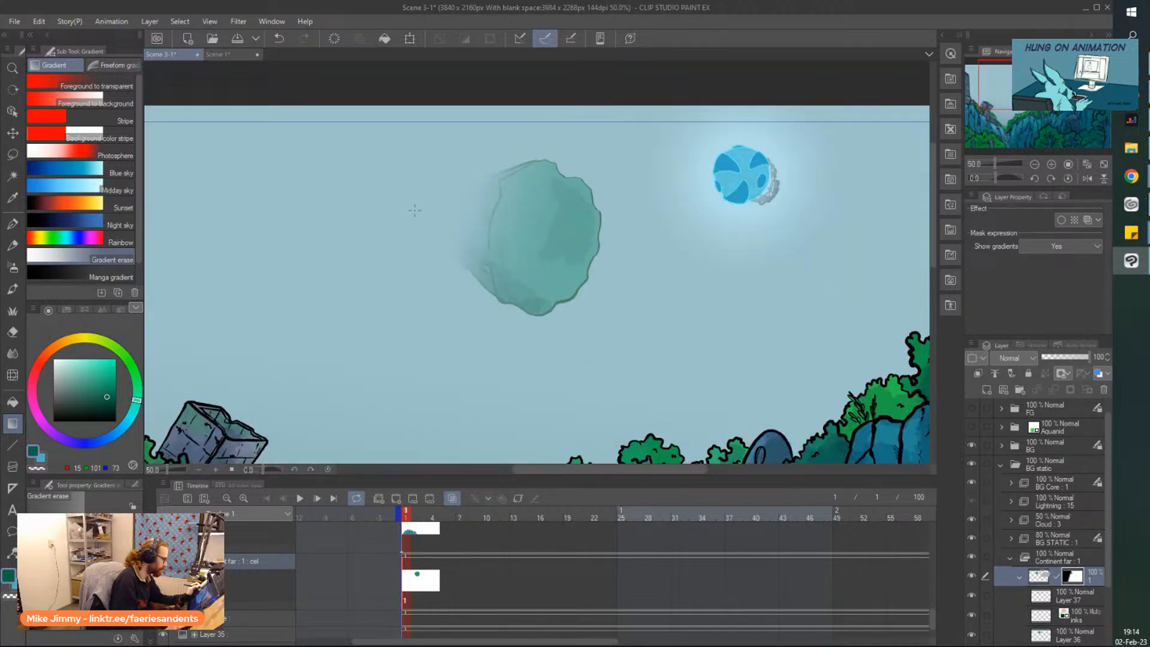
{"action": "scroll", "coordinate": [414, 209], "scroll_direction": "down", "scroll_amount": 2}
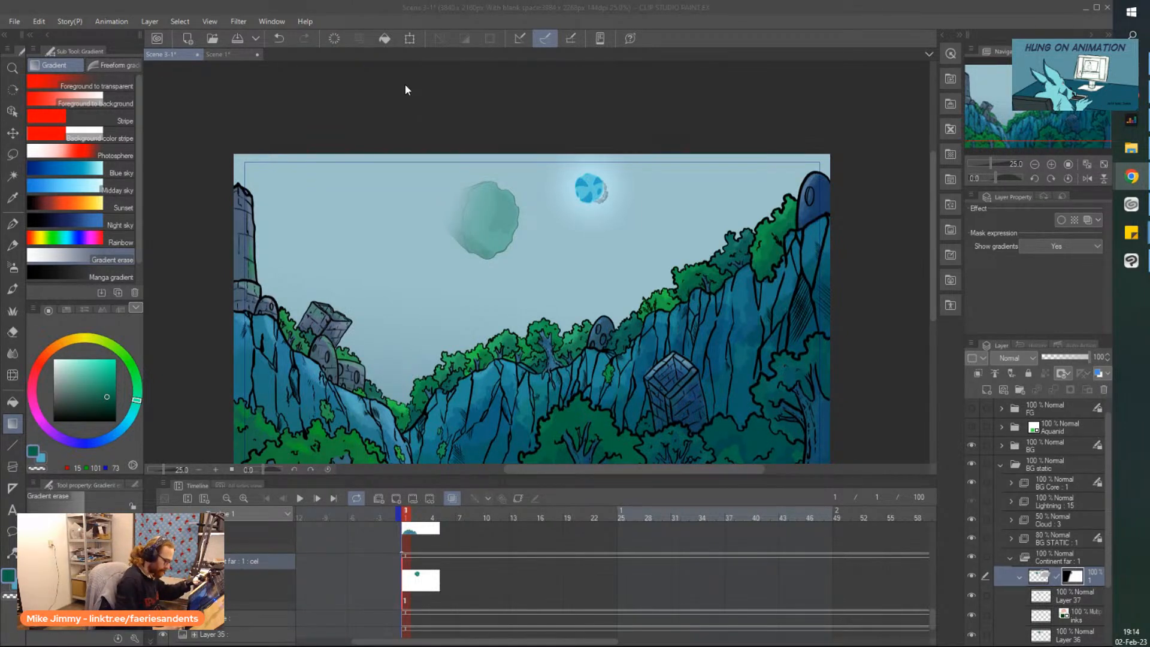
{"action": "left_click", "coordinate": [287, 116]}
{"action": "scroll", "coordinate": [288, 113], "scroll_direction": "up", "scroll_amount": 1}
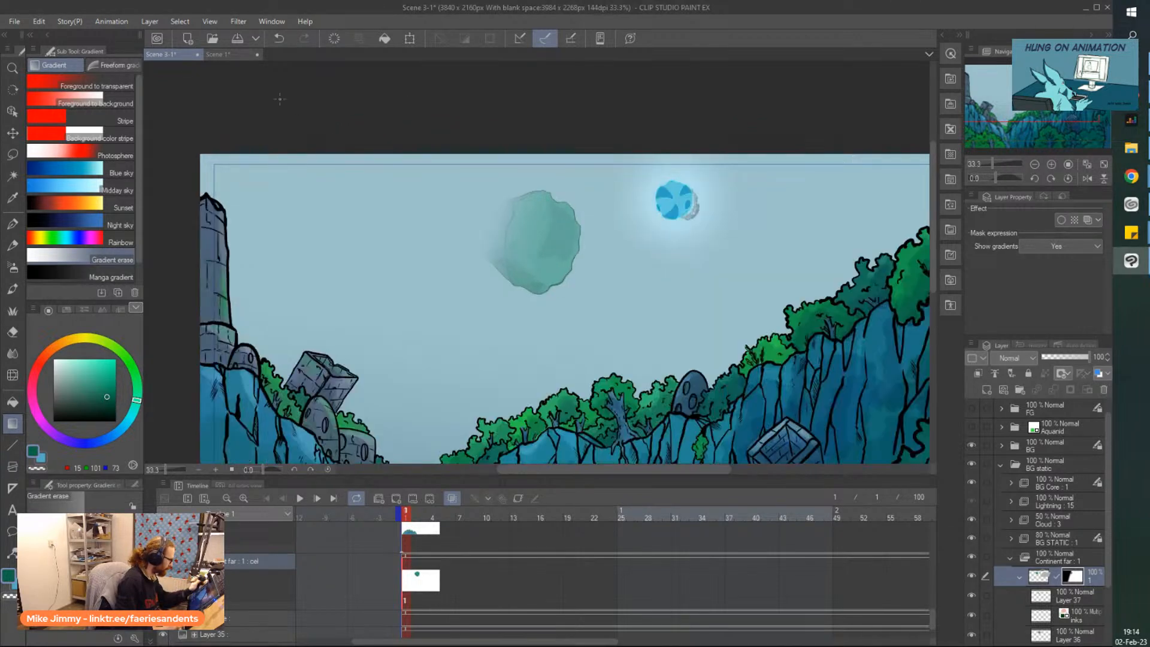
{"action": "key", "text": "ctrl+z"}
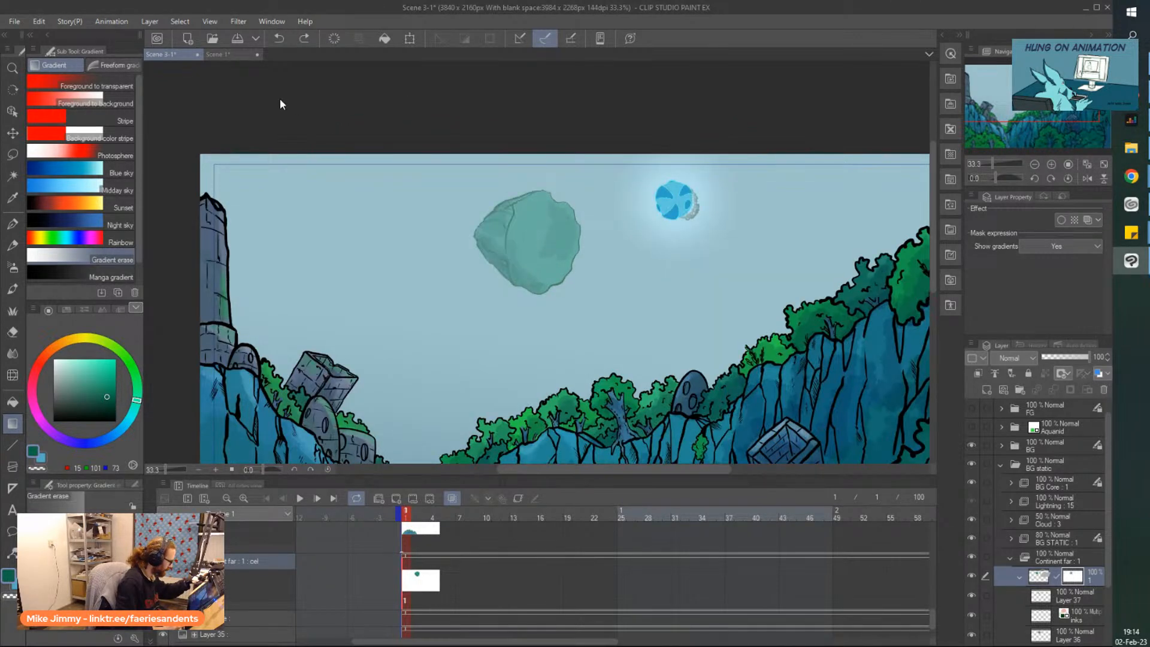
Set the Soft airbrush to white, test a stroke along the continent's left edge on folder 1's mask, and undo it
{"action": "scroll", "coordinate": [460, 212], "scroll_direction": "up", "scroll_amount": 2}
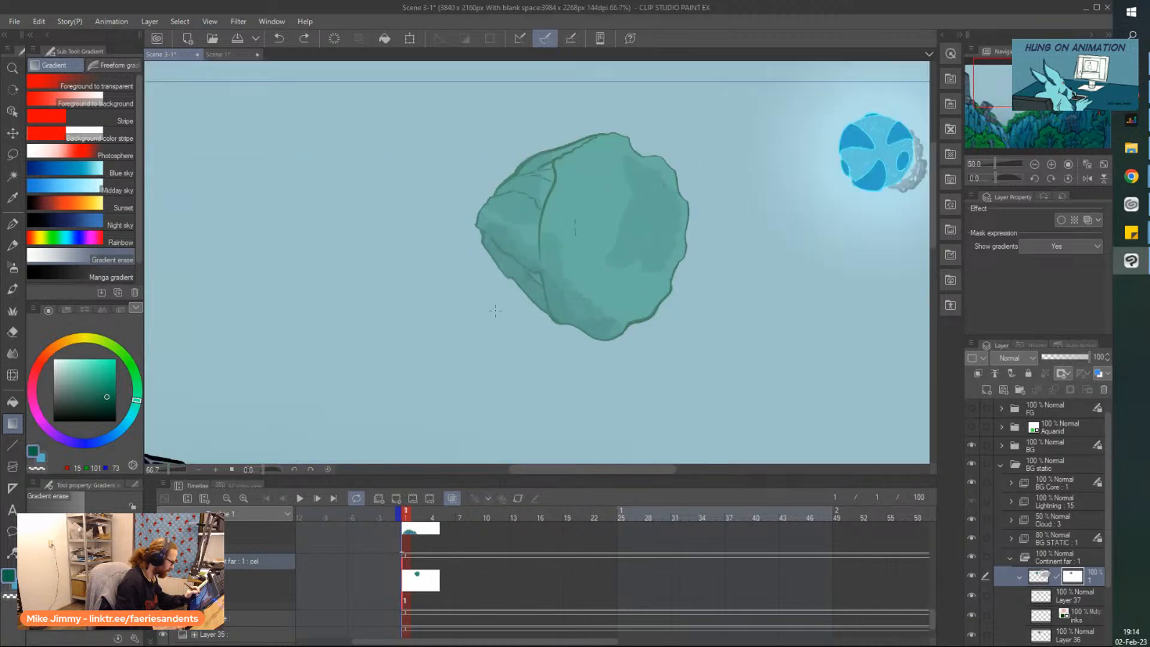
{"action": "left_click", "coordinate": [12, 267]}
{"action": "key", "text": "minus"}
{"action": "key", "text": "minus"}
{"action": "key", "text": "minus"}
{"action": "key", "text": "minus"}
{"action": "key", "text": "minus"}
{"action": "key", "text": "minus"}
{"action": "key", "text": "minus"}
{"action": "key", "text": "minus"}
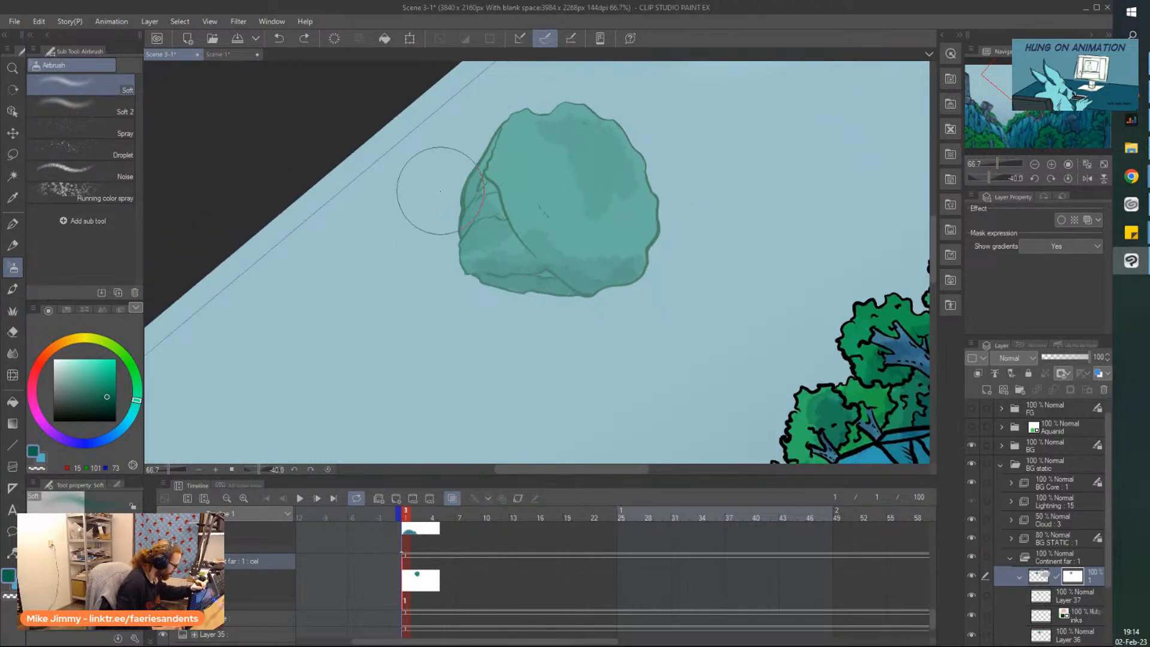
{"action": "left_click", "coordinate": [54, 359]}
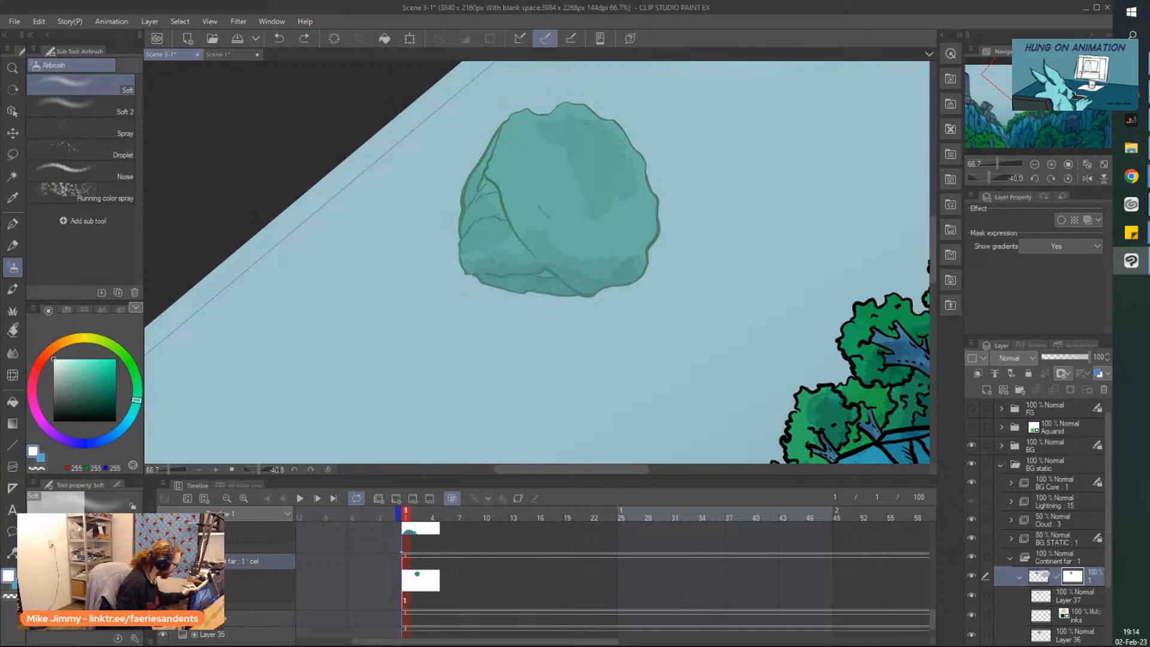
{"action": "left_click_drag", "start_coordinate": [427, 198], "coordinate": [458, 307]}
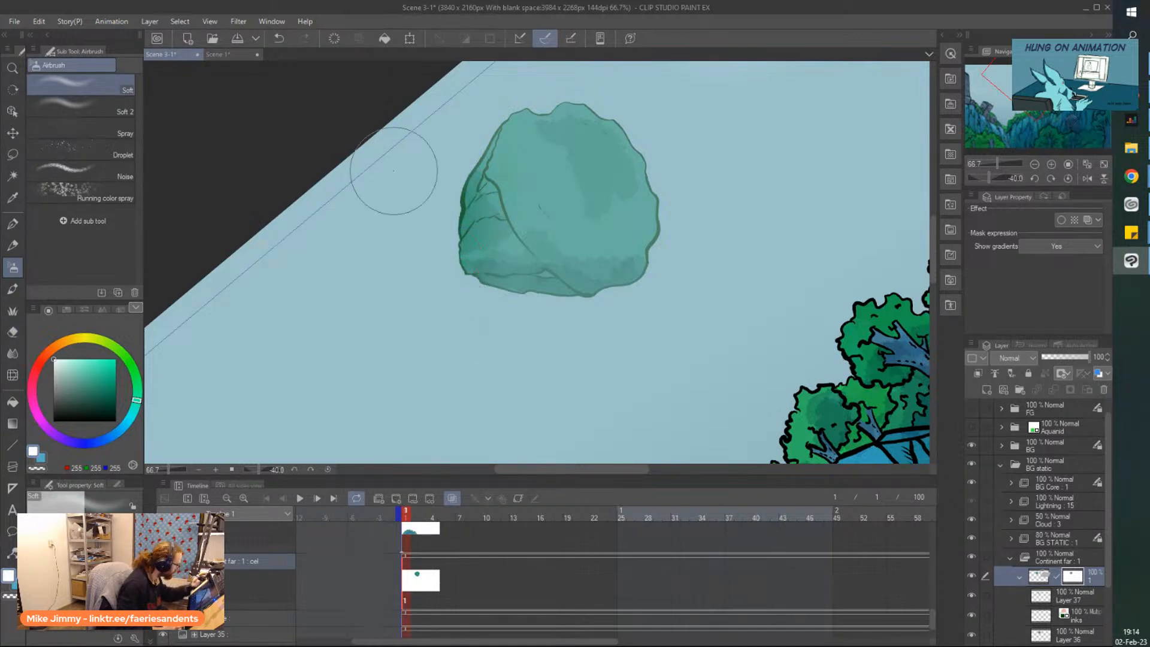
{"action": "key", "text": "ctrl+z"}
Fade the continent's left facets and right rim into the sky on folder 1's mask with the Soft airbrush in transparent colour
{"action": "key", "text": "asciicircum"}
{"action": "key", "text": "asciicircum"}
{"action": "key", "text": "asciicircum"}
{"action": "key", "text": "asciicircum"}
{"action": "key", "text": "asciicircum"}
{"action": "key", "text": "asciicircum"}
{"action": "key", "text": "asciicircum"}
{"action": "key", "text": "asciicircum"}
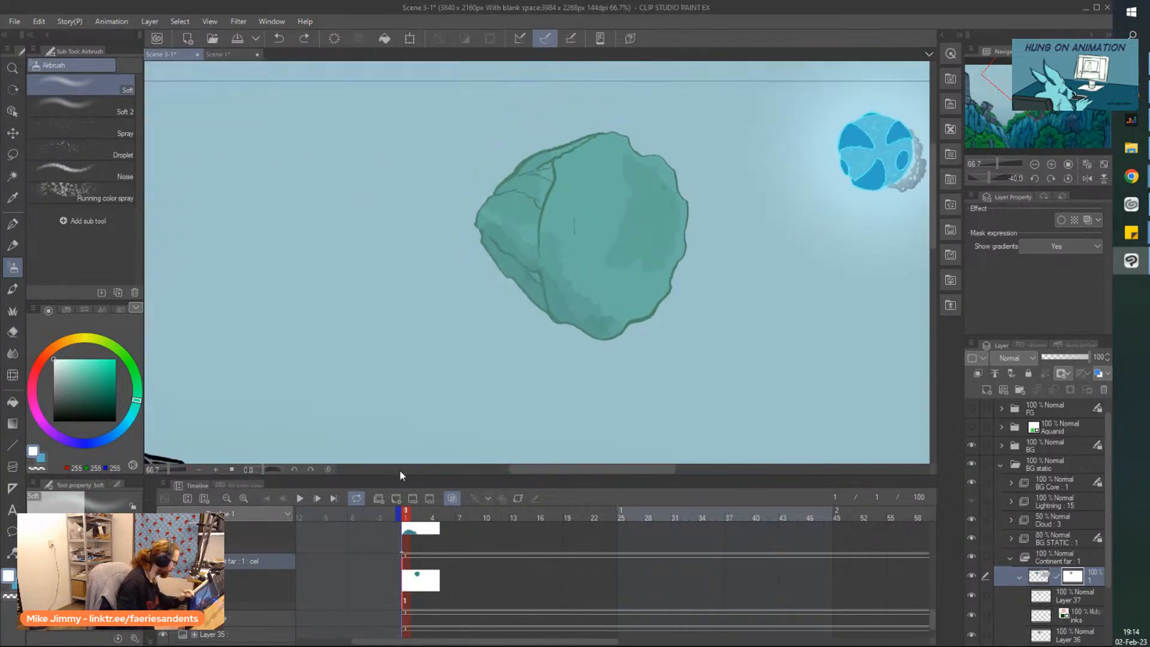
{"action": "mouse_move", "coordinate": [466, 214]}
{"action": "left_mouse_down"}
{"action": "mouse_move", "coordinate": [474, 296]}
{"action": "mouse_move", "coordinate": [455, 239]}
{"action": "mouse_move", "coordinate": [523, 132]}
{"action": "mouse_move", "coordinate": [459, 278]}
{"action": "mouse_move", "coordinate": [587, 382]}
{"action": "left_mouse_up"}
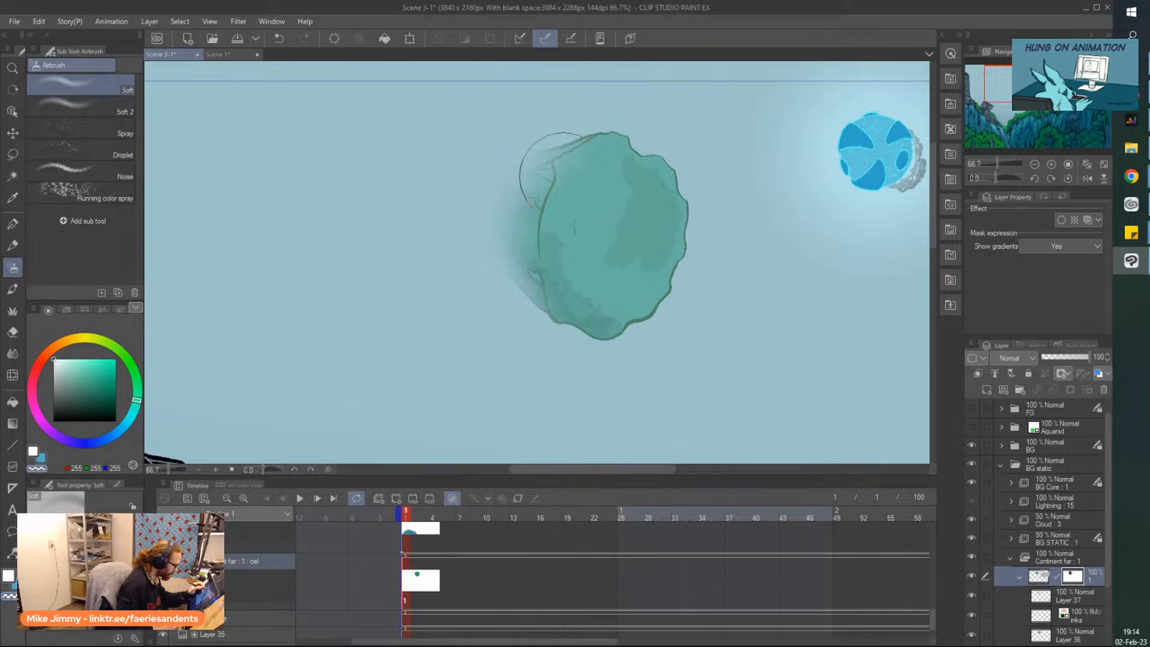
{"action": "mouse_move", "coordinate": [684, 176]}
{"action": "left_mouse_down"}
{"action": "mouse_move", "coordinate": [650, 317]}
{"action": "mouse_move", "coordinate": [694, 247]}
{"action": "mouse_move", "coordinate": [516, 369]}
{"action": "mouse_move", "coordinate": [521, 325]}
{"action": "mouse_move", "coordinate": [573, 367]}
{"action": "left_mouse_up"}
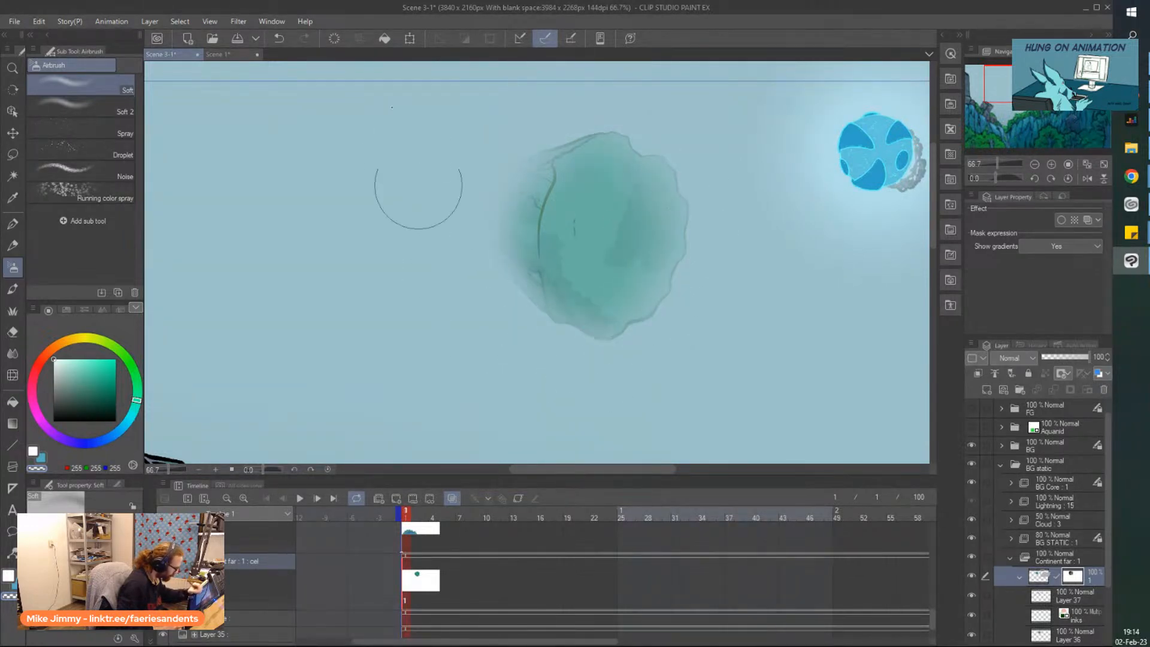
{"action": "key", "text": "ctrl+minus"}
{"action": "key", "text": "ctrl+minus"}
{"action": "key", "text": "ctrl+minus"}
{"action": "left_click_drag", "start_coordinate": [480, 300], "coordinate": [451, 258]}
{"action": "key", "text": "ctrl+plus"}
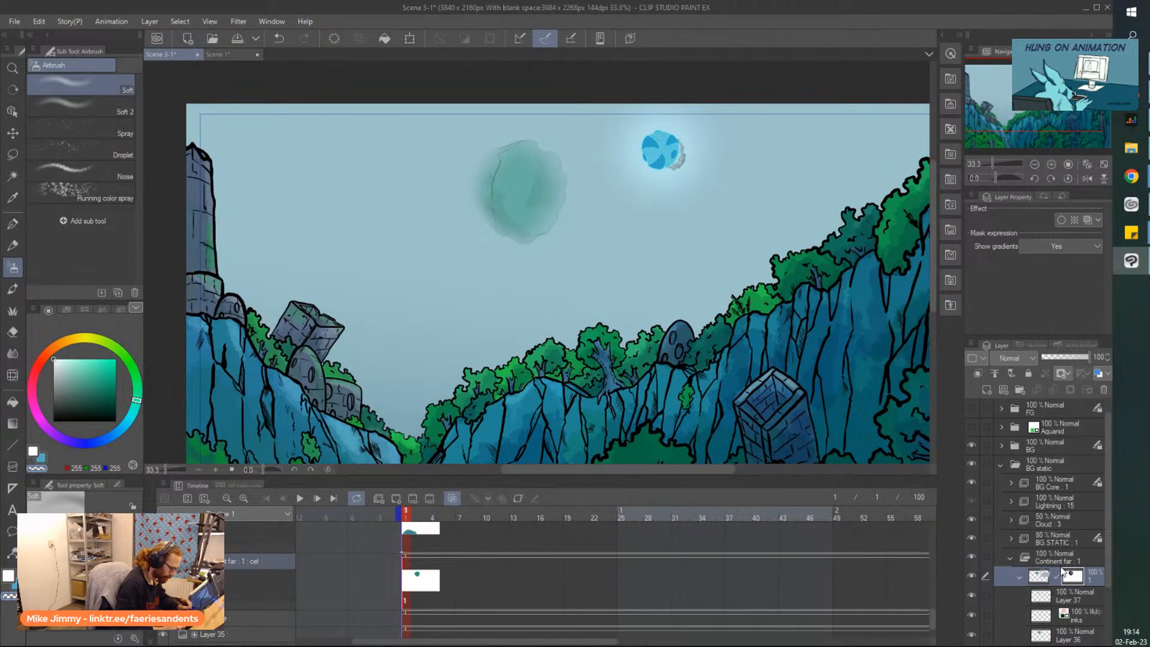
Transform the Continent far folder, rotating the continent counterclockwise and shifting it slightly to the right
{"action": "left_click", "coordinate": [1057, 556]}
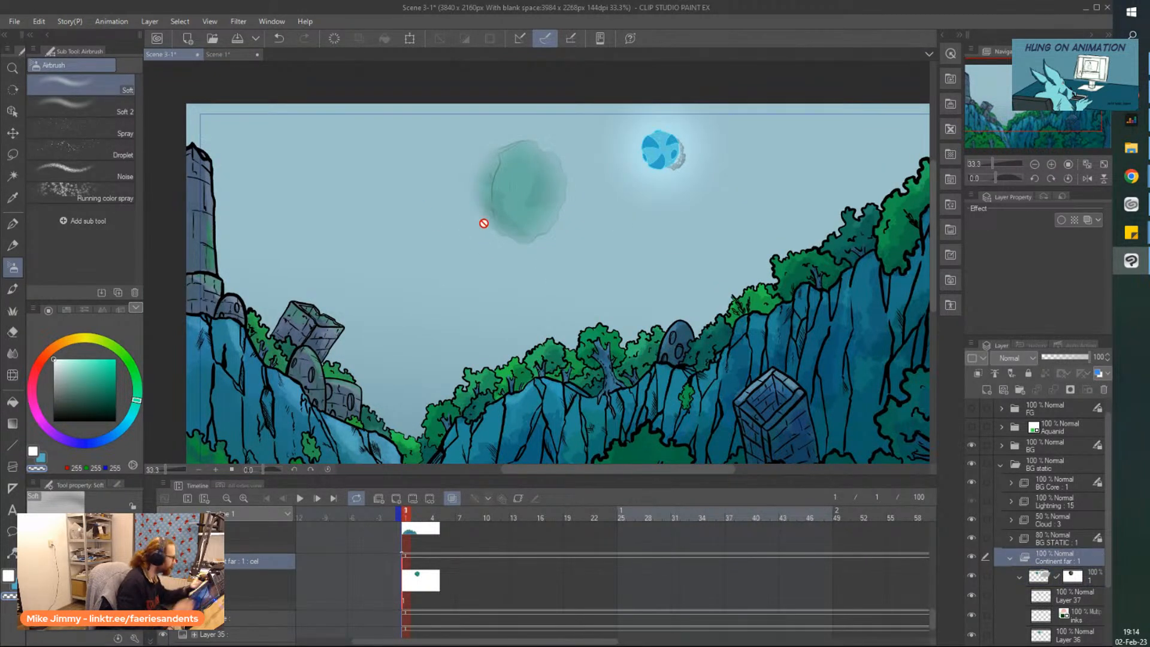
{"action": "key", "text": "ctrl+t"}
{"action": "left_click_drag", "start_coordinate": [367, 145], "coordinate": [374, 193]}
{"action": "left_click_drag", "start_coordinate": [430, 261], "coordinate": [439, 263]}
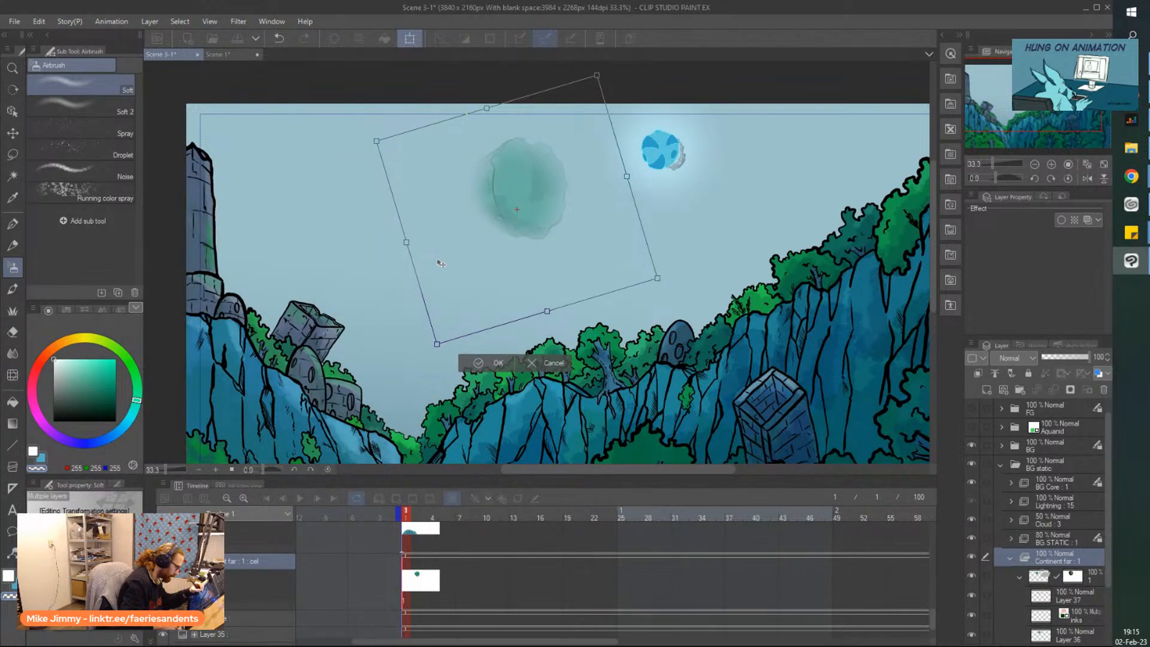
{"action": "left_click", "coordinate": [479, 359]}
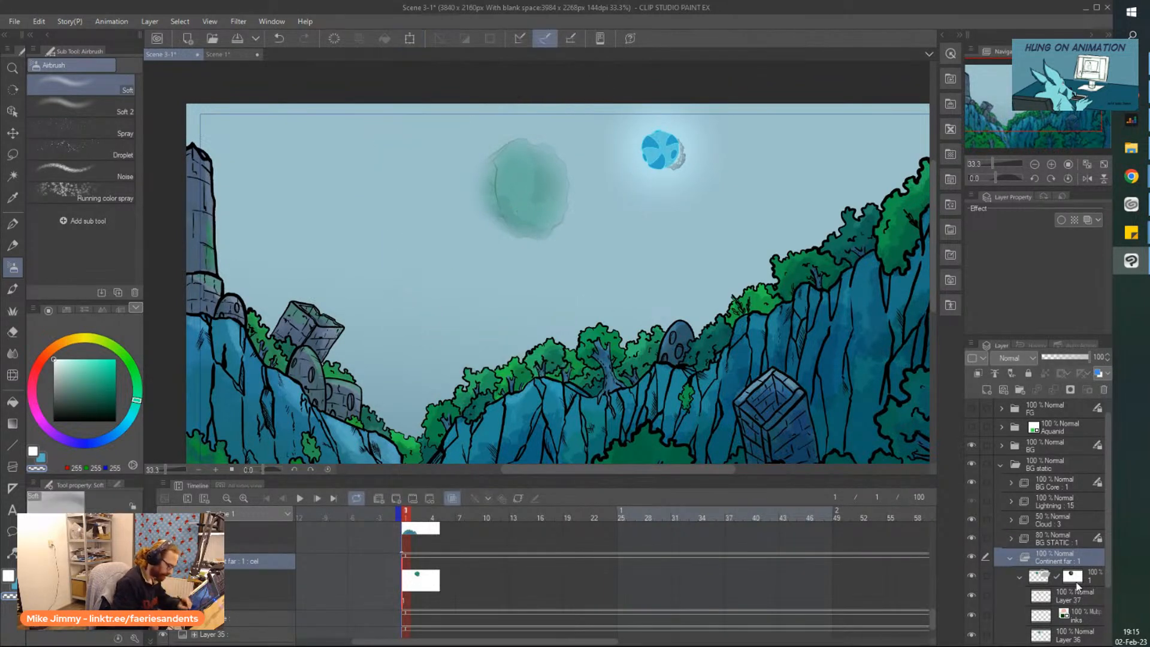
Return to folder 1's layer mask, undo its last change, and paint the mask white over the whole continent to restore it
{"action": "left_click", "coordinate": [1074, 578]}
{"action": "scroll", "coordinate": [416, 161], "scroll_direction": "down", "scroll_amount": 1}
{"action": "scroll", "coordinate": [400, 158], "scroll_direction": "up", "scroll_amount": 1}
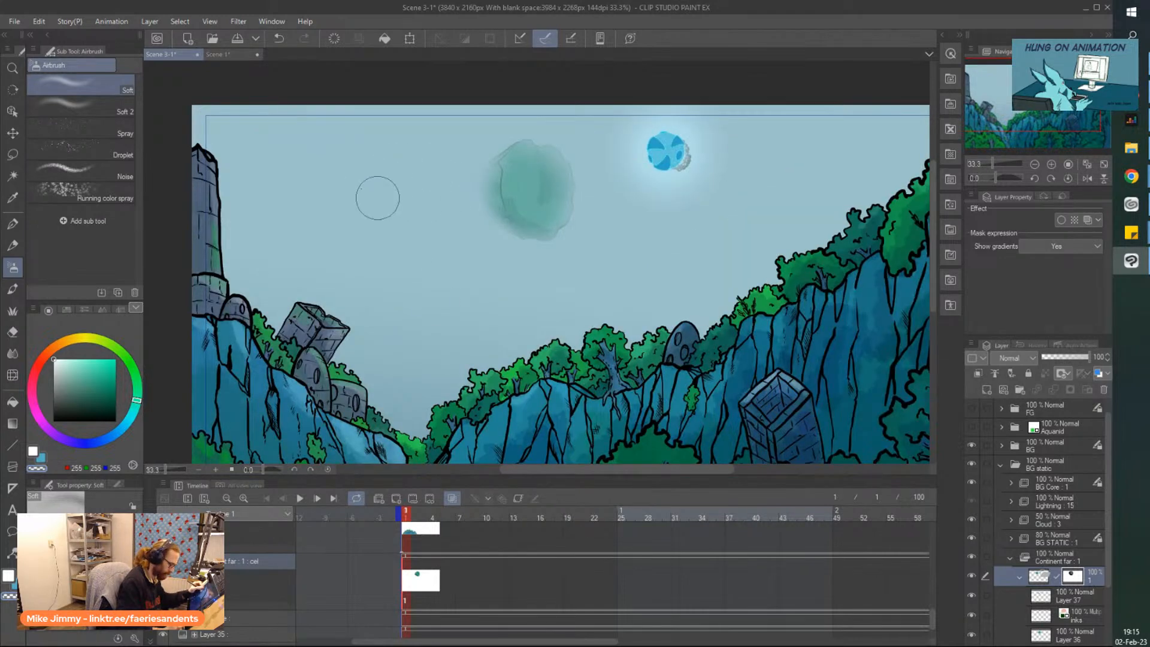
{"action": "scroll", "coordinate": [488, 78], "scroll_direction": "down", "scroll_amount": 1}
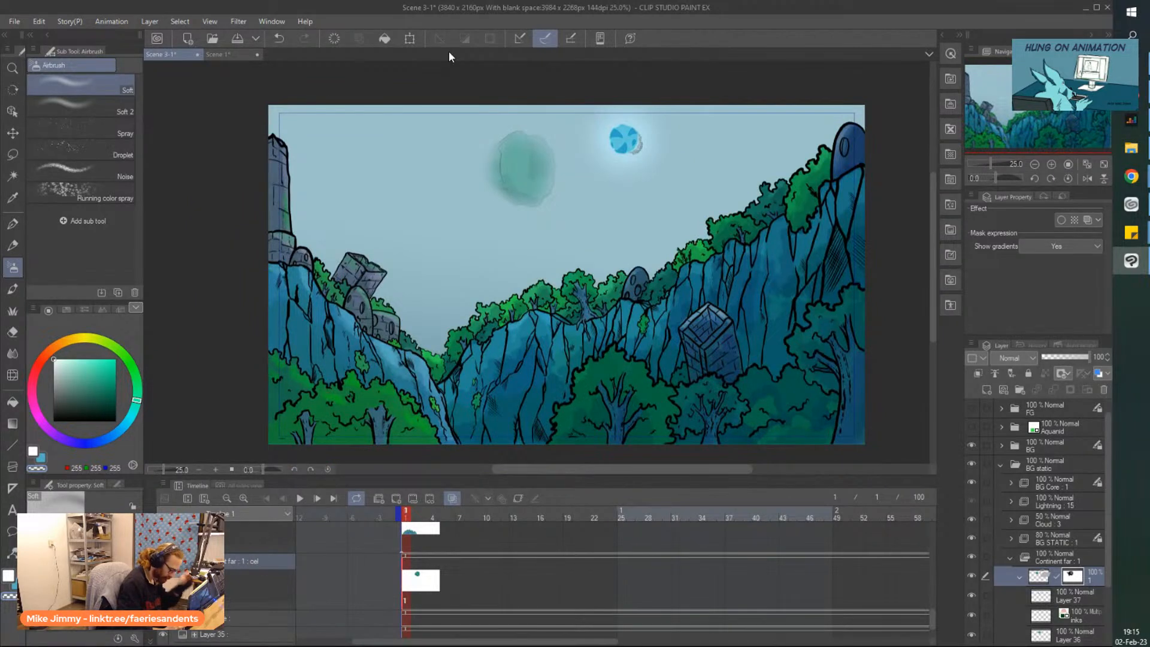
{"action": "key", "text": "ctrl+z"}
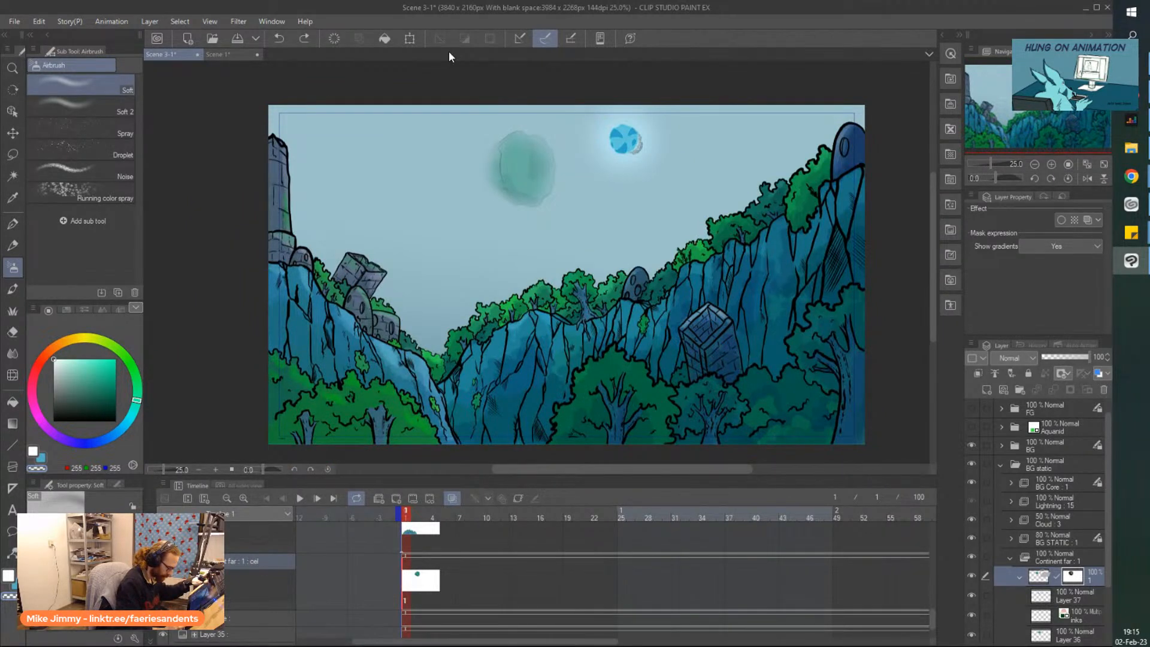
{"action": "scroll", "coordinate": [464, 151], "scroll_direction": "up", "scroll_amount": 1}
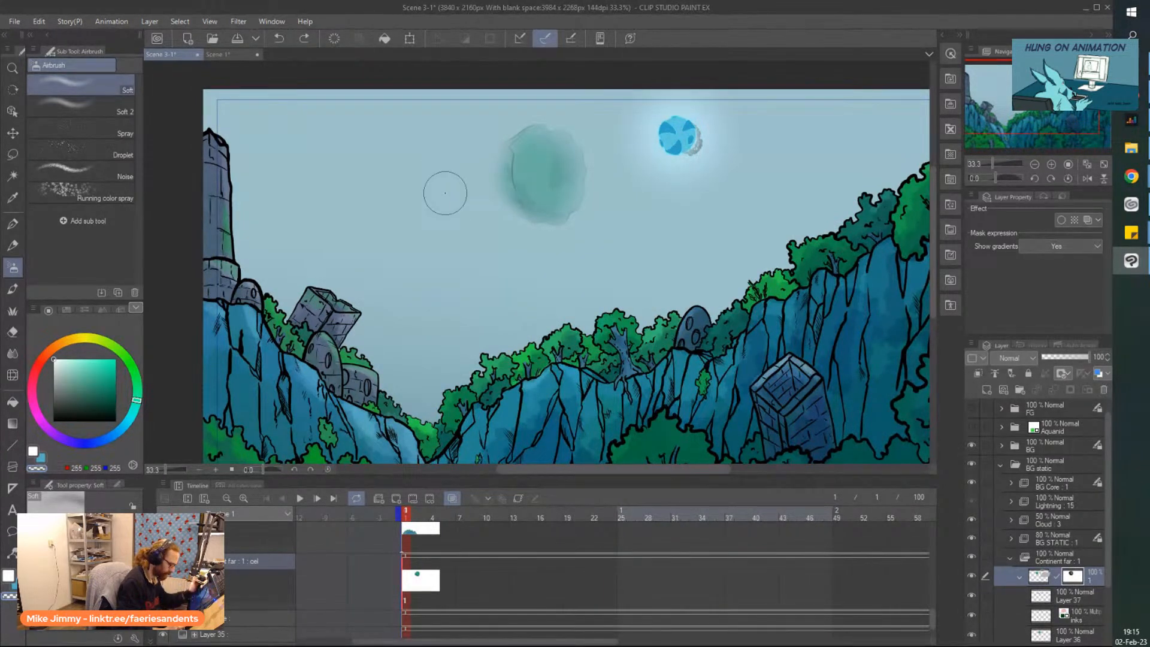
{"action": "scroll", "coordinate": [483, 187], "scroll_direction": "up", "scroll_amount": 2}
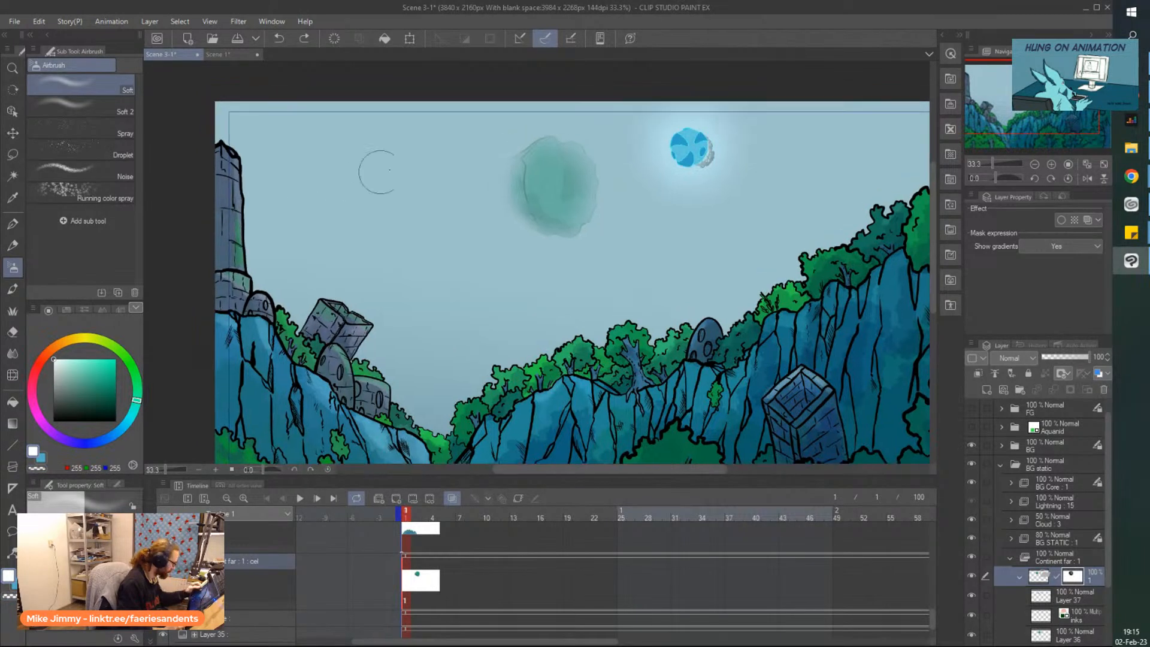
{"action": "mouse_move", "coordinate": [505, 211]}
{"action": "left_mouse_down"}
{"action": "mouse_move", "coordinate": [539, 308]}
{"action": "mouse_move", "coordinate": [546, 167]}
{"action": "mouse_move", "coordinate": [655, 102]}
{"action": "mouse_move", "coordinate": [702, 348]}
{"action": "mouse_move", "coordinate": [737, 352]}
{"action": "left_mouse_up"}
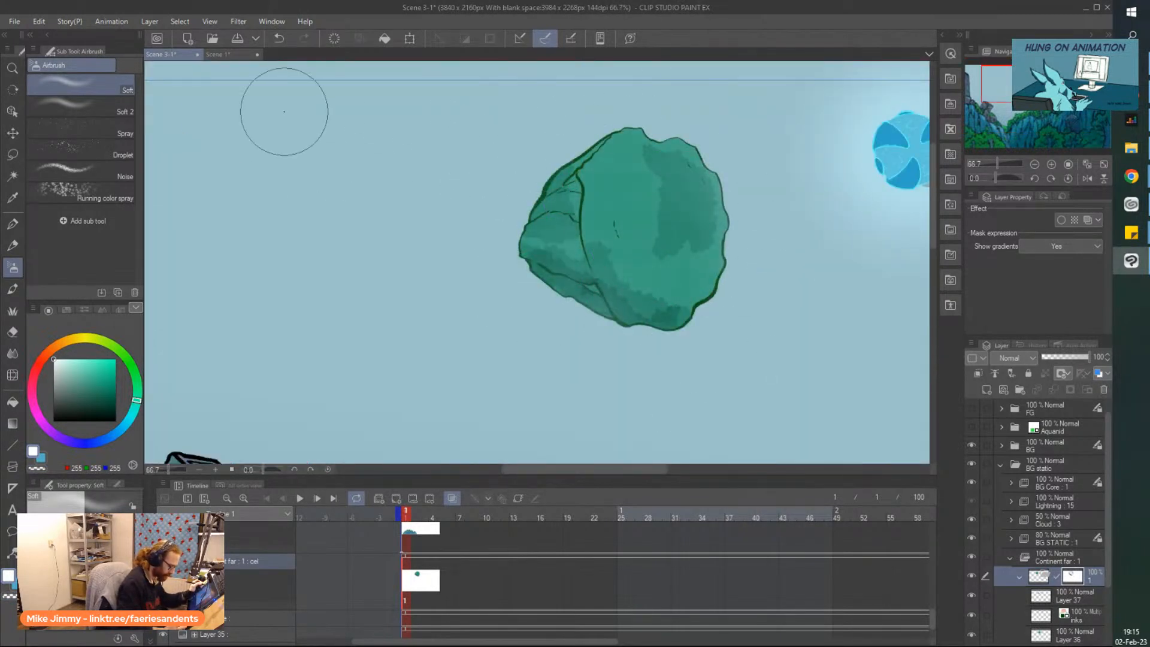
Try clearing folder 1's layer mask and undo the clearing
{"action": "key", "text": "Delete"}
{"action": "scroll", "coordinate": [284, 112], "scroll_direction": "down", "scroll_amount": 2}
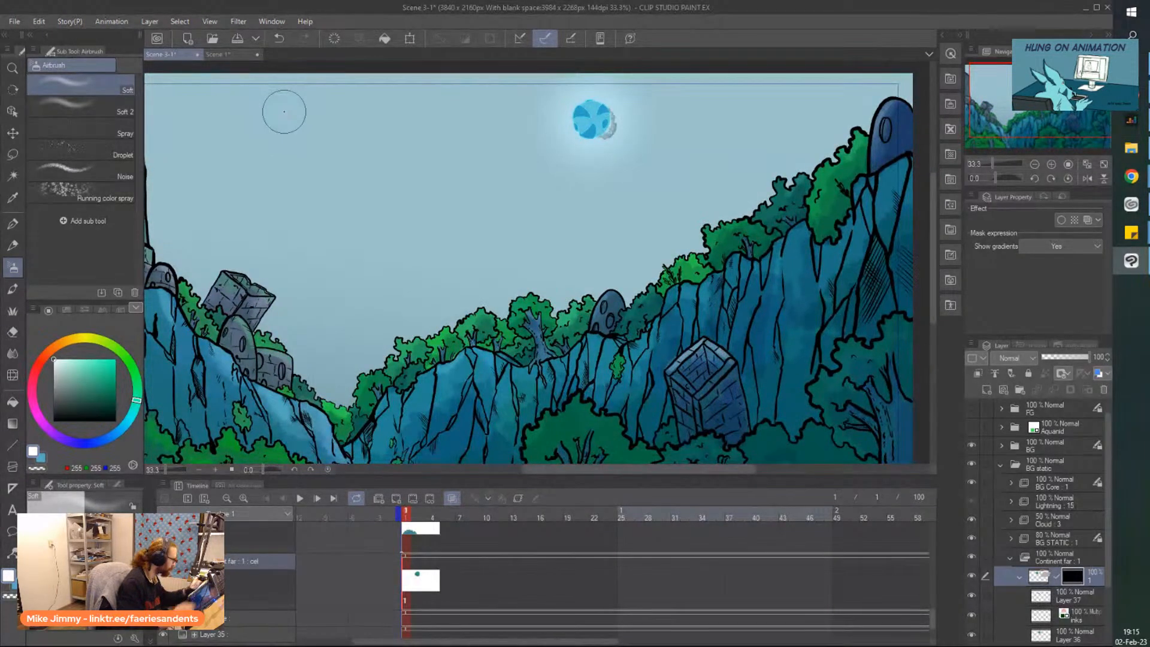
{"action": "key", "text": "ctrl+z"}
Airbrush folder 1's mask in transparent colour to fade the continent's left facets and its upper, right and lower rims
{"action": "scroll", "coordinate": [398, 142], "scroll_direction": "up", "scroll_amount": 2}
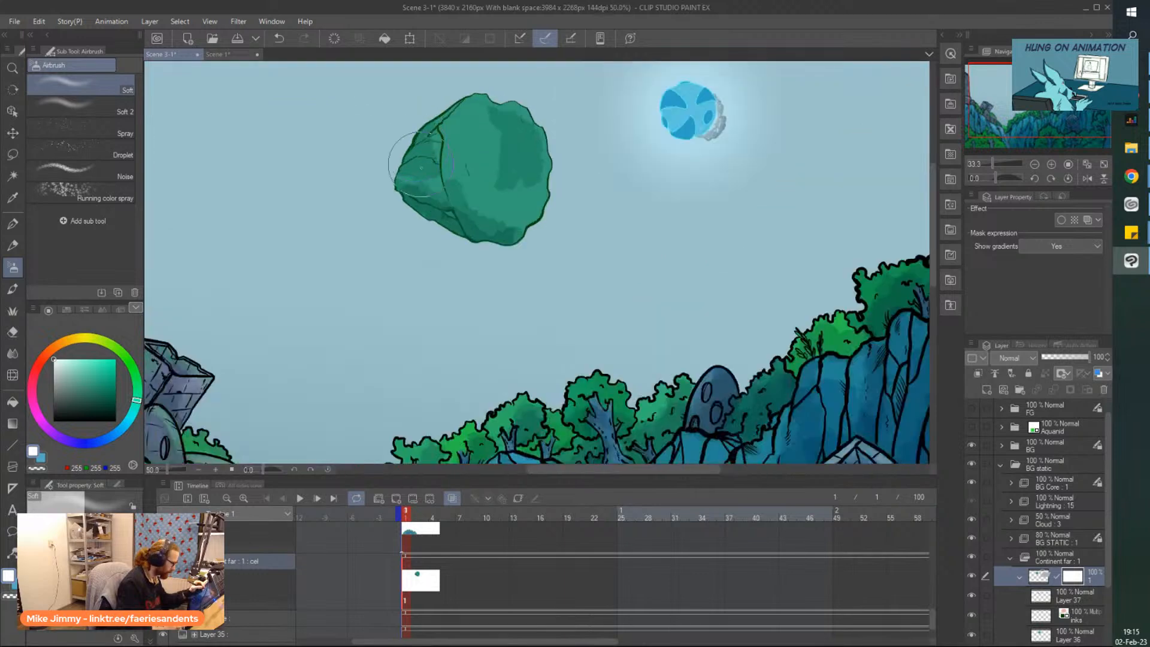
{"action": "left_click_drag", "start_coordinate": [487, 377], "coordinate": [493, 395]}
{"action": "left_click", "coordinate": [35, 469]}
{"action": "mouse_move", "coordinate": [573, 195]}
{"action": "left_mouse_down"}
{"action": "mouse_move", "coordinate": [573, 297]}
{"action": "mouse_move", "coordinate": [589, 294]}
{"action": "mouse_move", "coordinate": [435, 267]}
{"action": "mouse_move", "coordinate": [397, 180]}
{"action": "mouse_move", "coordinate": [394, 135]}
{"action": "mouse_move", "coordinate": [416, 101]}
{"action": "mouse_move", "coordinate": [464, 73]}
{"action": "mouse_move", "coordinate": [411, 249]}
{"action": "left_mouse_up"}
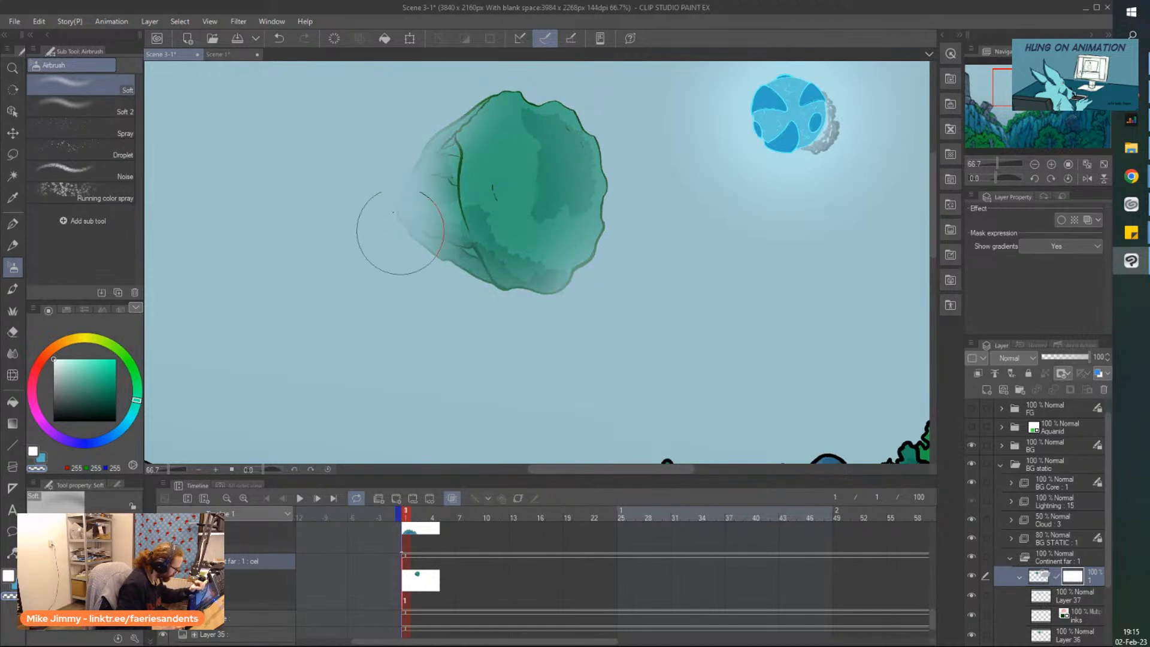
{"action": "left_click_drag", "start_coordinate": [414, 295], "coordinate": [347, 167]}
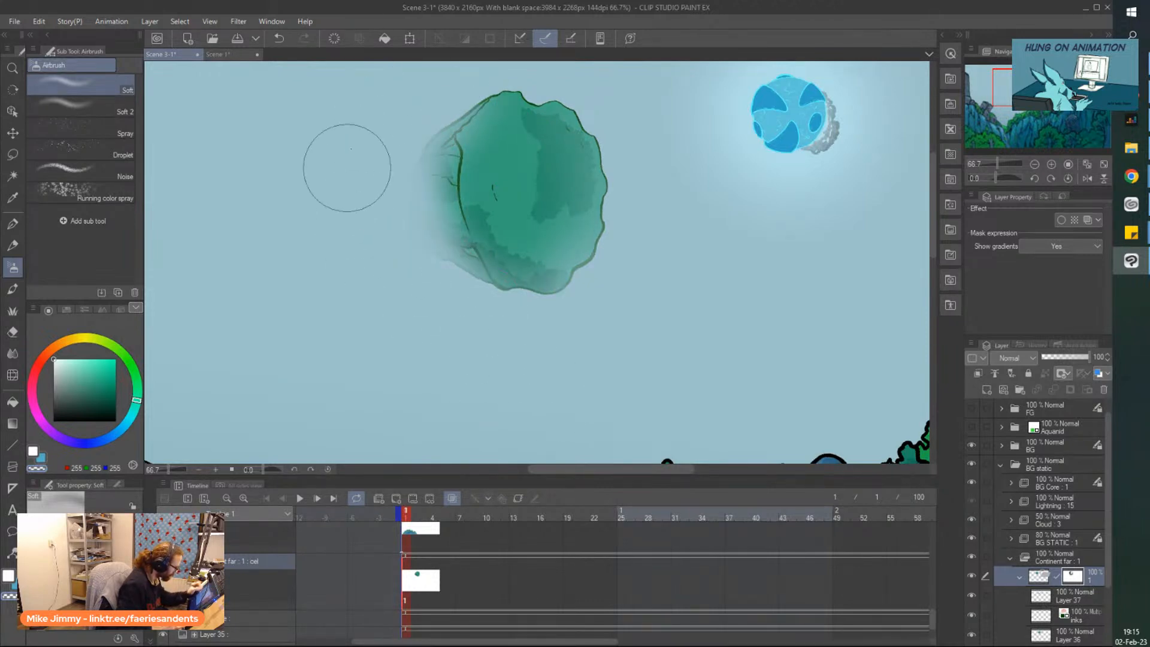
{"action": "mouse_move", "coordinate": [471, 73]}
{"action": "left_mouse_down"}
{"action": "mouse_move", "coordinate": [583, 96]}
{"action": "mouse_move", "coordinate": [490, 67]}
{"action": "mouse_move", "coordinate": [585, 93]}
{"action": "mouse_move", "coordinate": [621, 272]}
{"action": "mouse_move", "coordinate": [613, 210]}
{"action": "left_mouse_up"}
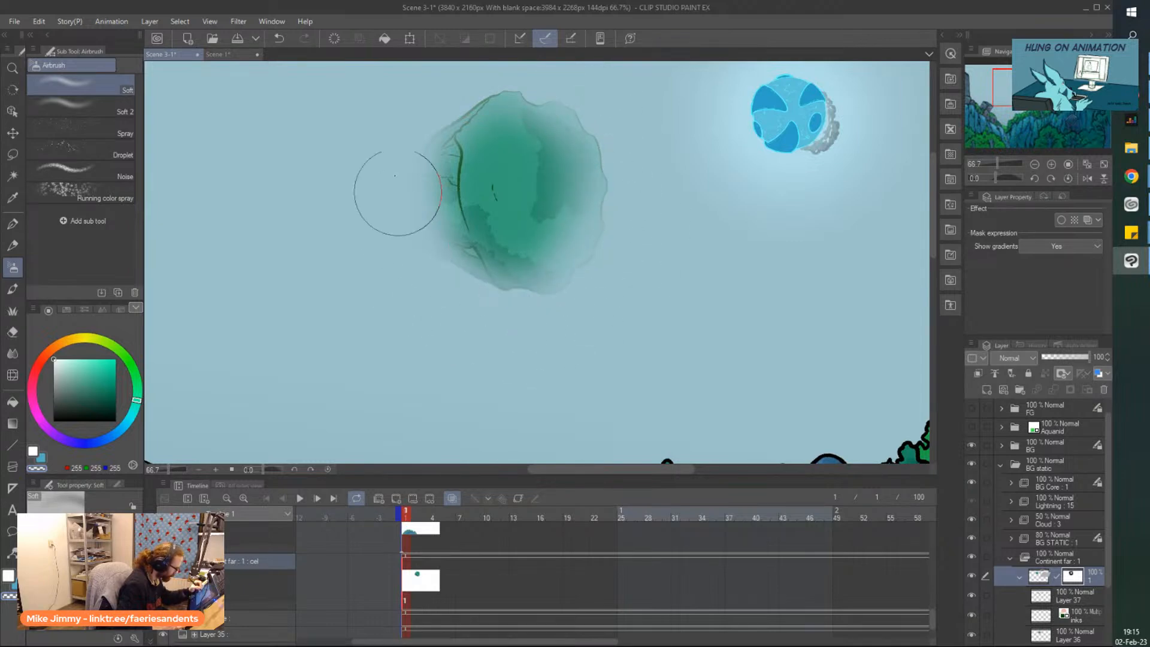
Thin out the continent's interior with transparent airbrush strokes on the mask, undoing the first attempt and repainting it
{"action": "key", "text": "ctrl+minus"}
{"action": "key", "text": "ctrl+minus"}
{"action": "mouse_move", "coordinate": [526, 167]}
{"action": "left_mouse_down"}
{"action": "mouse_move", "coordinate": [555, 217]}
{"action": "mouse_move", "coordinate": [538, 229]}
{"action": "mouse_move", "coordinate": [474, 191]}
{"action": "mouse_move", "coordinate": [484, 249]}
{"action": "left_mouse_up"}
{"action": "key", "text": "ctrl+plus"}
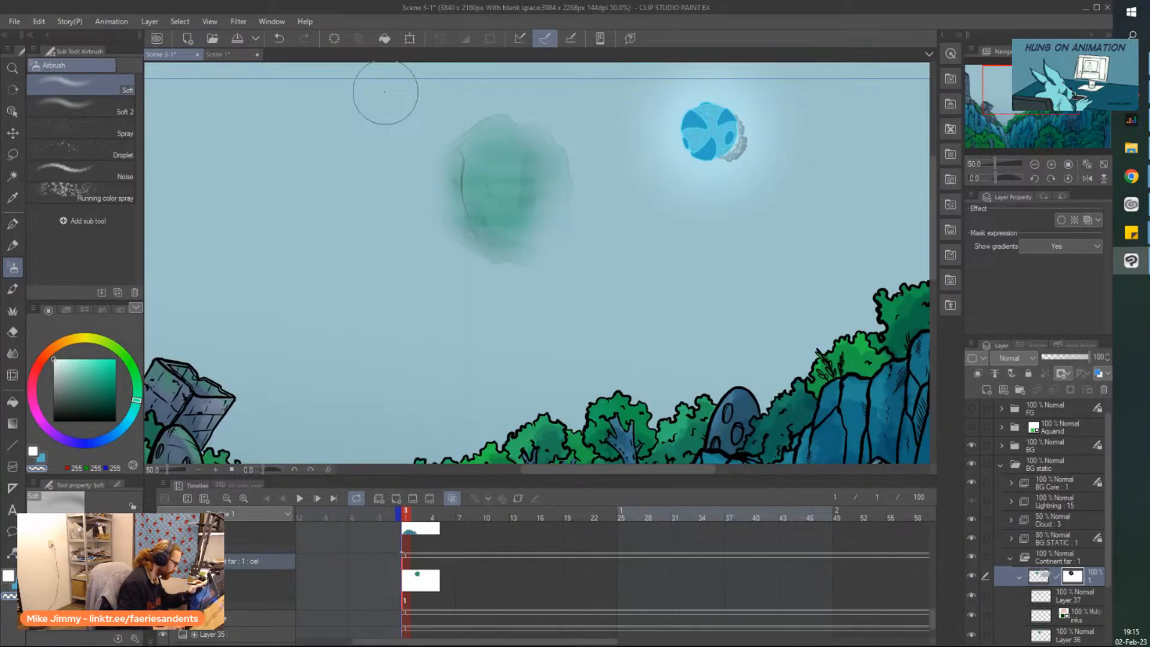
{"action": "key", "text": "ctrl+z"}
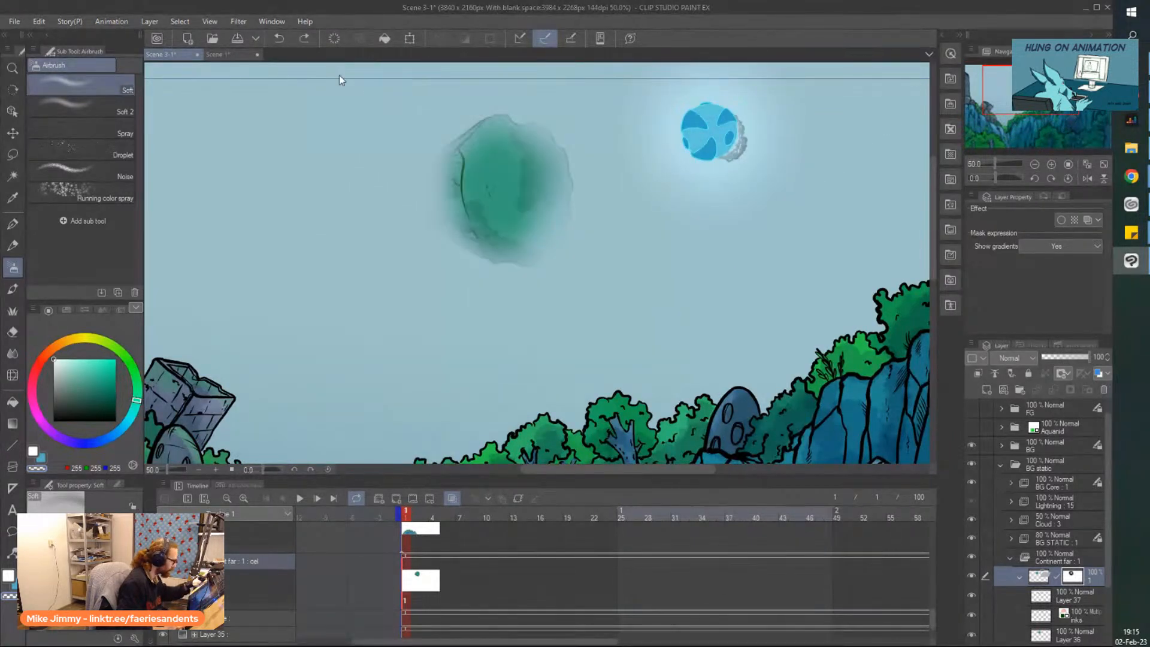
{"action": "mouse_move", "coordinate": [423, 76]}
{"action": "left_mouse_down"}
{"action": "mouse_move", "coordinate": [649, 272]}
{"action": "mouse_move", "coordinate": [593, 293]}
{"action": "mouse_move", "coordinate": [503, 264]}
{"action": "left_mouse_up"}
{"action": "scroll", "coordinate": [402, 157], "scroll_direction": "up", "scroll_amount": 5}
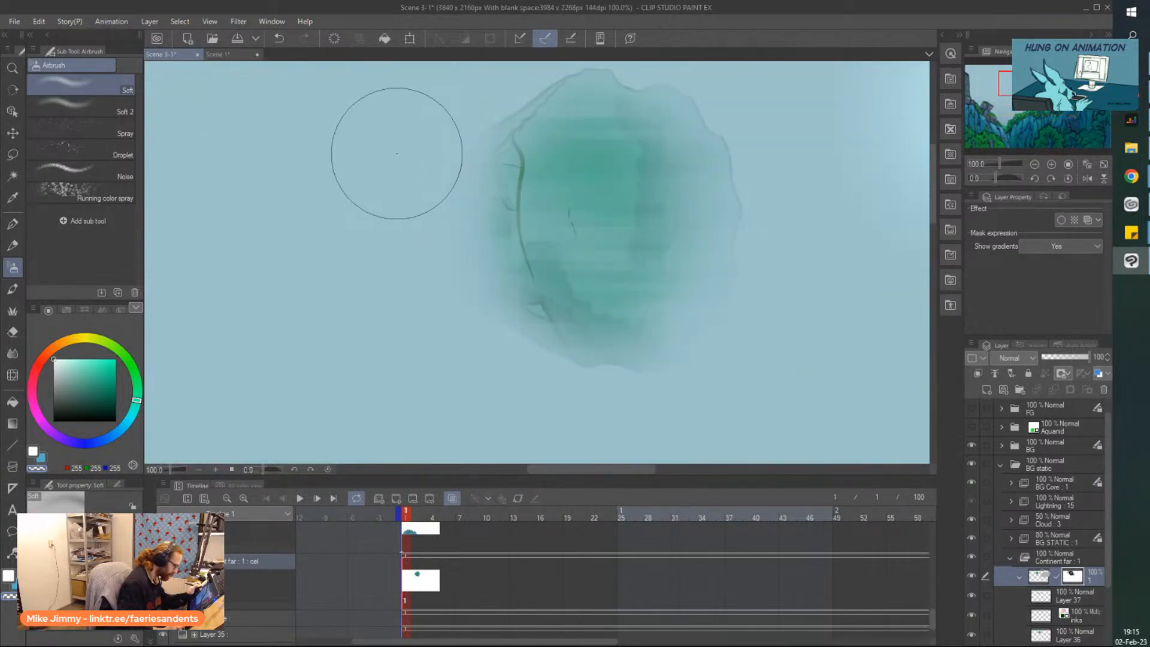
Clear folder 1's layer mask and fill it with white to restore the entire continent
{"action": "key", "text": "Delete"}
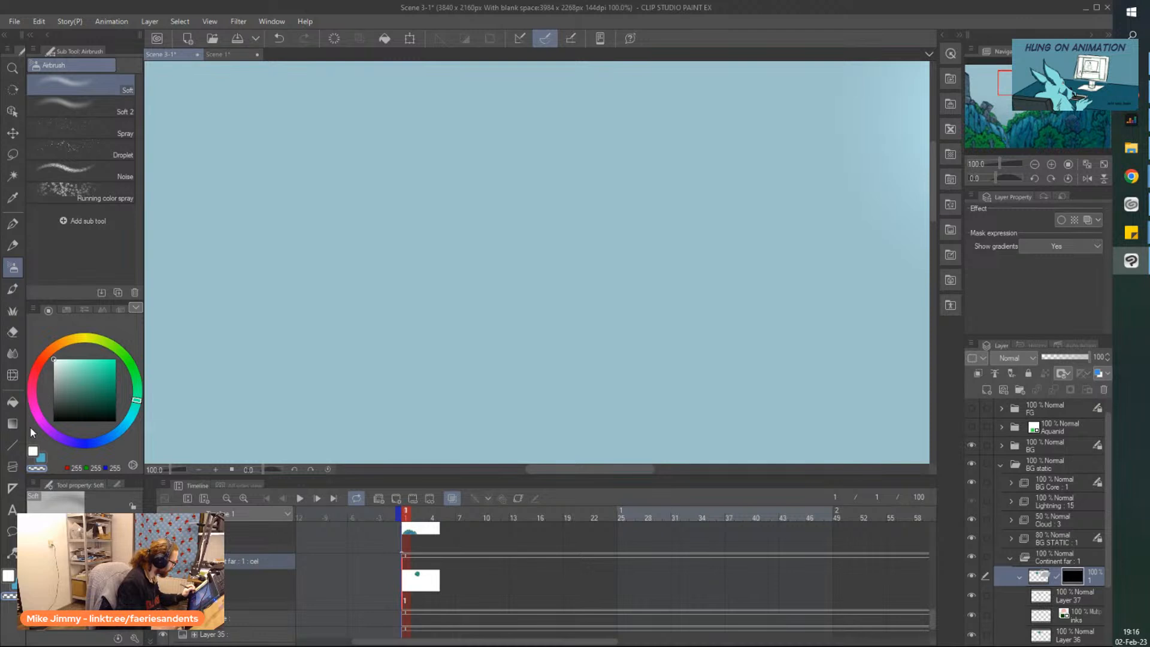
{"action": "left_click", "coordinate": [33, 452]}
{"action": "key", "text": "alt+BackSpace"}
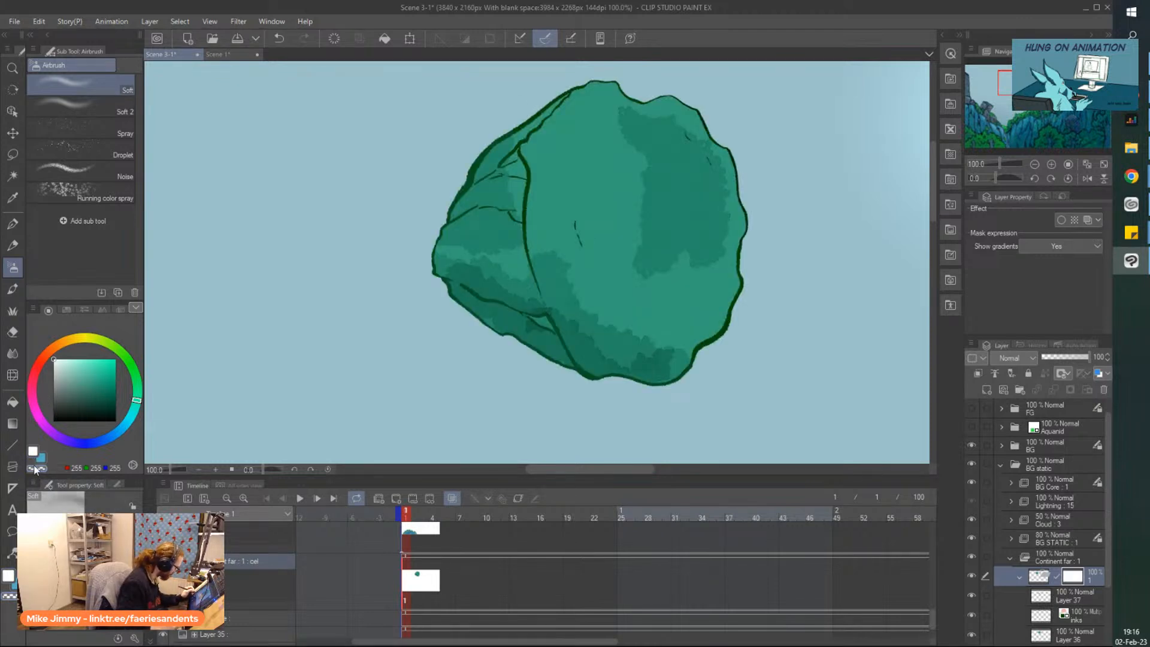
Fade the entire continent to a faint haze on folder 1's mask with the Soft airbrush in transparent colour, and undo the last stroke
{"action": "scroll", "coordinate": [320, 305], "scroll_direction": "down", "scroll_amount": 1}
{"action": "mouse_move", "coordinate": [452, 115]}
{"action": "left_mouse_down"}
{"action": "mouse_move", "coordinate": [646, 315]}
{"action": "mouse_move", "coordinate": [498, 189]}
{"action": "mouse_move", "coordinate": [353, 154]}
{"action": "mouse_move", "coordinate": [528, 338]}
{"action": "mouse_move", "coordinate": [521, 407]}
{"action": "left_mouse_up"}
{"action": "scroll", "coordinate": [365, 249], "scroll_direction": "up", "scroll_amount": 1}
{"action": "mouse_move", "coordinate": [422, 349]}
{"action": "left_mouse_down"}
{"action": "mouse_move", "coordinate": [449, 380]}
{"action": "mouse_move", "coordinate": [423, 141]}
{"action": "mouse_move", "coordinate": [461, 437]}
{"action": "mouse_move", "coordinate": [434, 363]}
{"action": "left_mouse_up"}
{"action": "scroll", "coordinate": [273, 122], "scroll_direction": "down", "scroll_amount": 1}
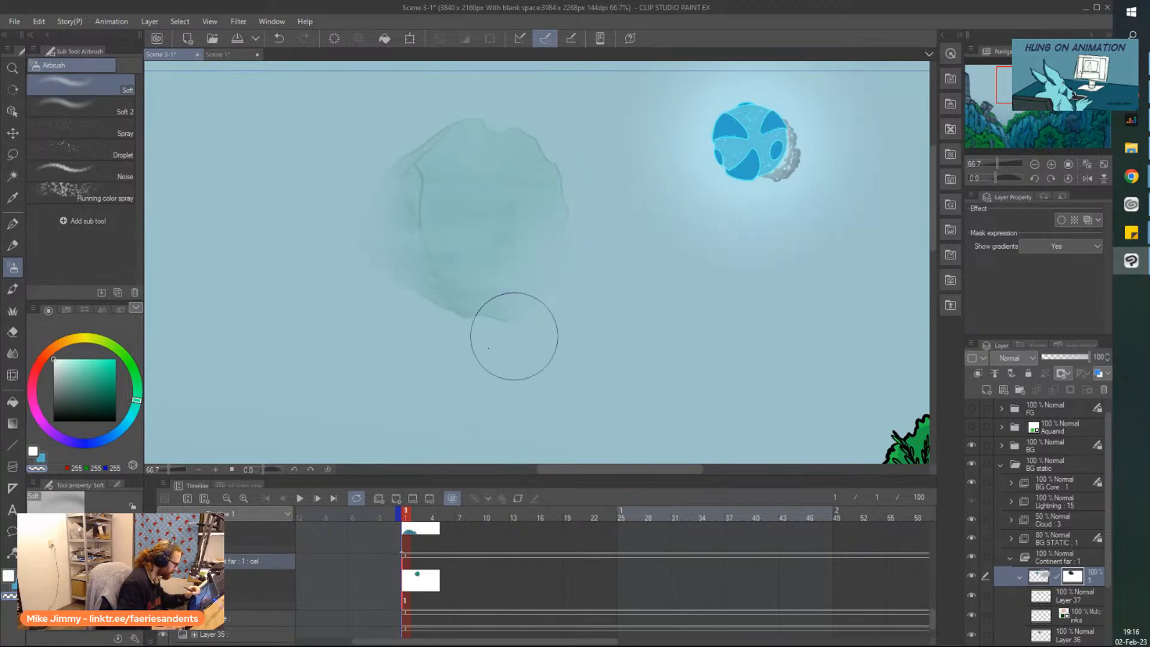
{"action": "scroll", "coordinate": [652, 449], "scroll_direction": "left", "scroll_amount": 2}
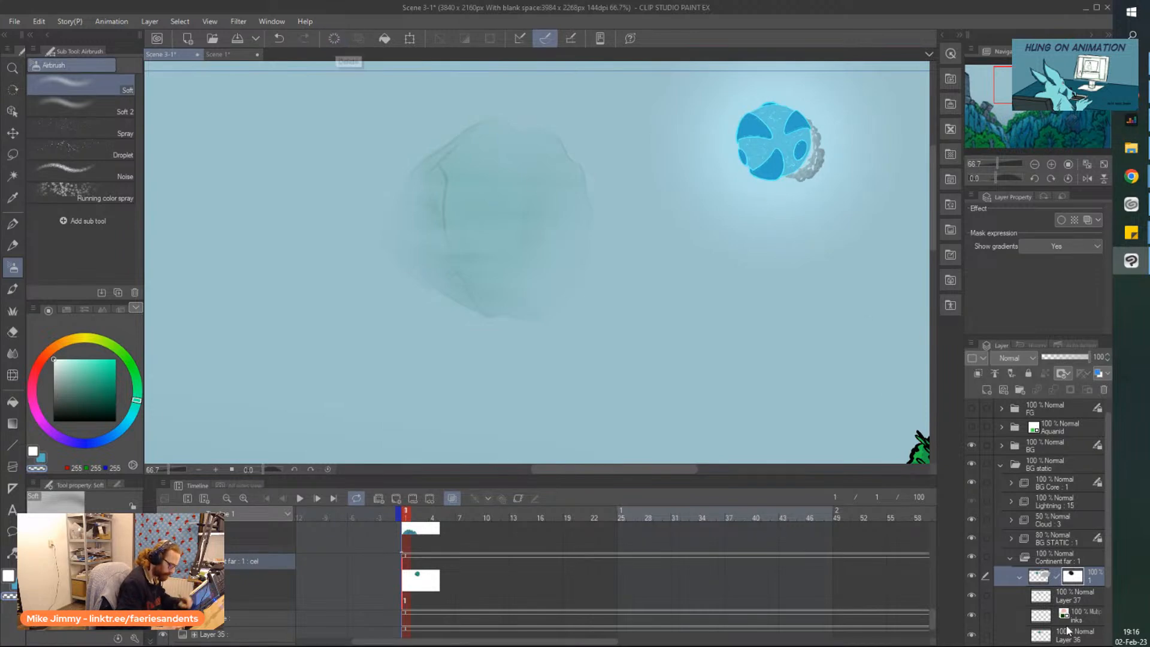
{"action": "key", "text": "ctrl+z"}
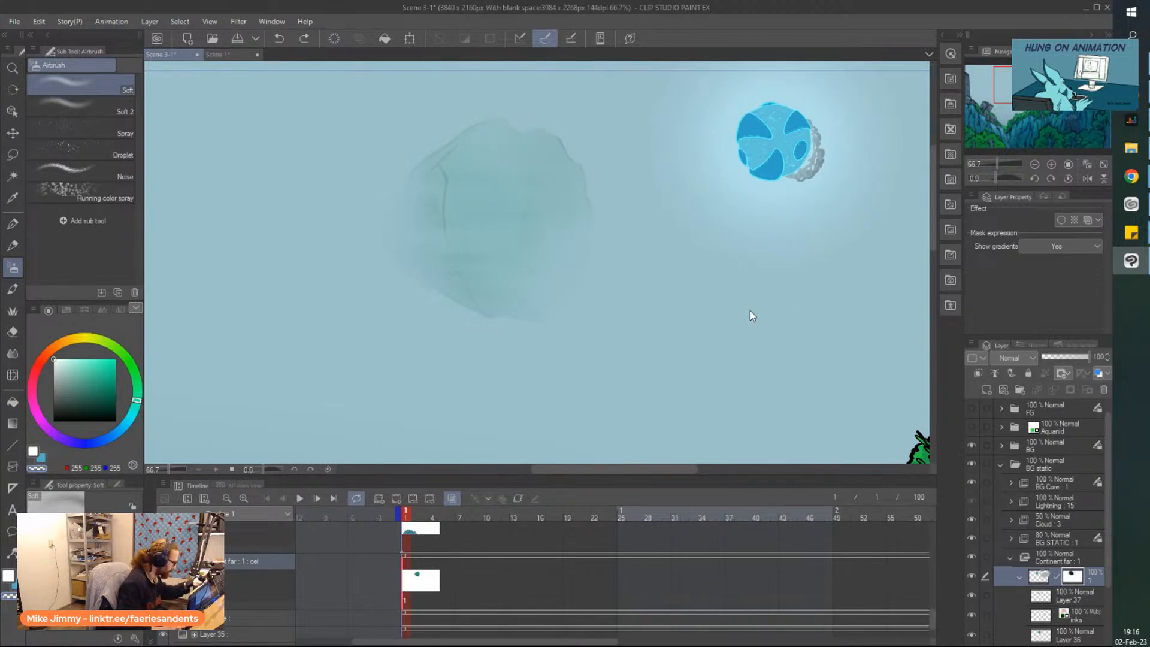
Undo the fading on folder 1's mask to restore the continent, and fade only its outer rims with transparent Soft airbrush strokes
{"action": "key", "text": "ctrl+y"}
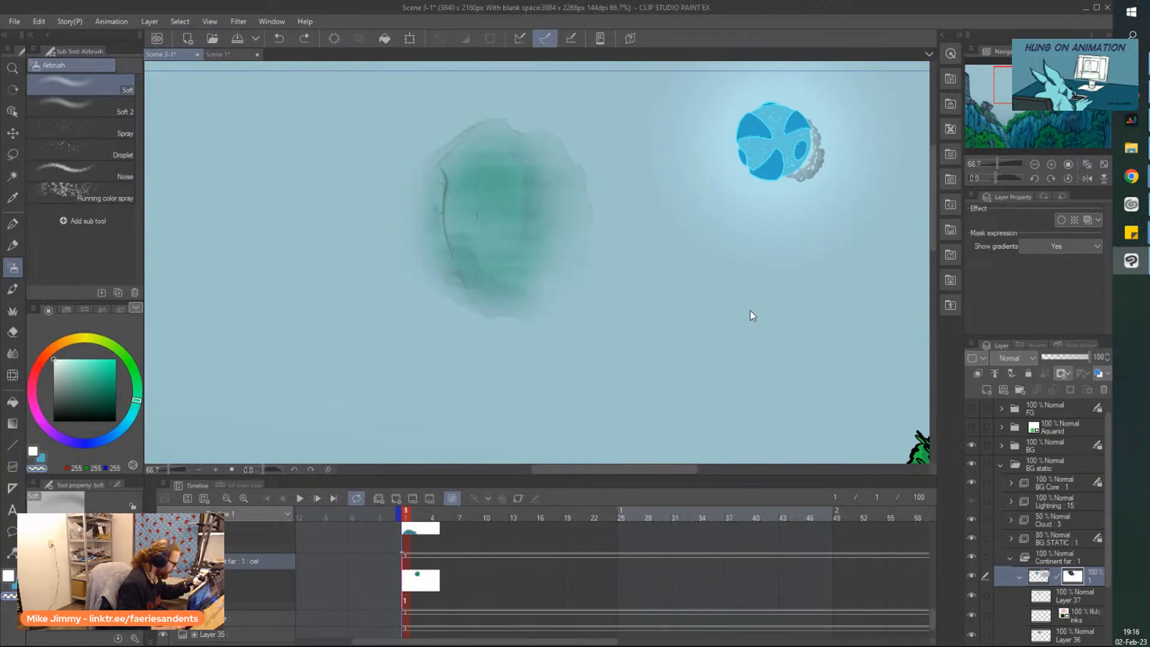
{"action": "key", "text": "ctrl+z"}
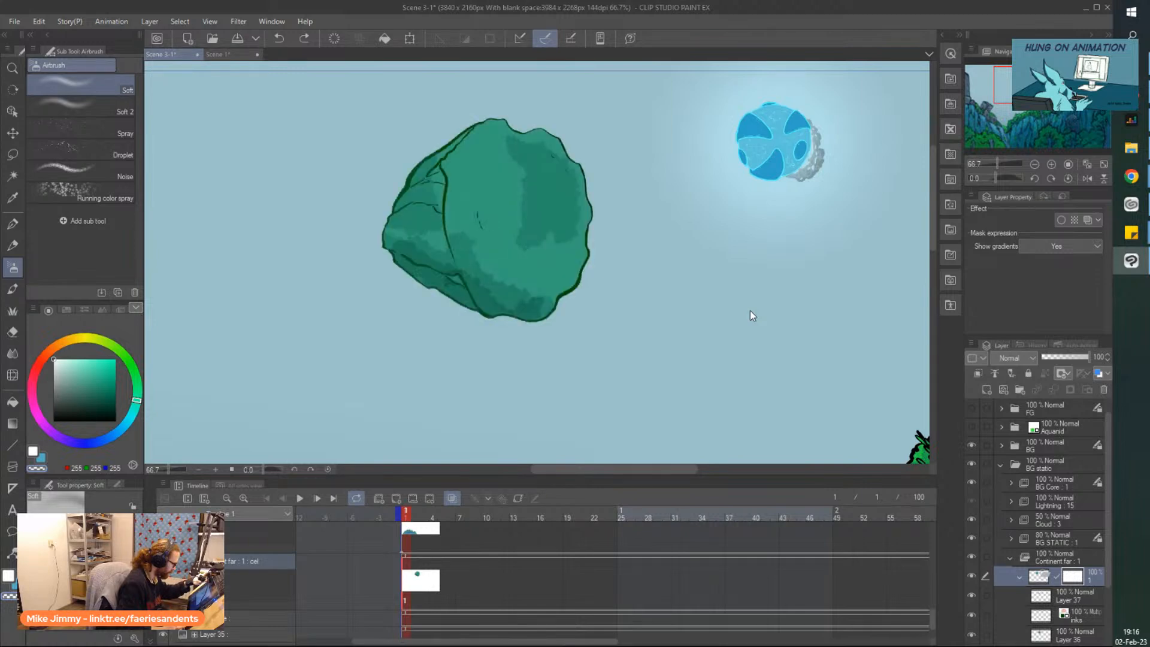
{"action": "mouse_move", "coordinate": [413, 147]}
{"action": "left_mouse_down"}
{"action": "mouse_move", "coordinate": [368, 248]}
{"action": "mouse_move", "coordinate": [384, 158]}
{"action": "mouse_move", "coordinate": [377, 262]}
{"action": "mouse_move", "coordinate": [407, 318]}
{"action": "mouse_move", "coordinate": [431, 326]}
{"action": "mouse_move", "coordinate": [370, 182]}
{"action": "mouse_move", "coordinate": [379, 282]}
{"action": "left_mouse_up"}
{"action": "mouse_move", "coordinate": [555, 115]}
{"action": "left_mouse_down"}
{"action": "mouse_move", "coordinate": [593, 278]}
{"action": "mouse_move", "coordinate": [599, 253]}
{"action": "mouse_move", "coordinate": [430, 319]}
{"action": "mouse_move", "coordinate": [585, 155]}
{"action": "mouse_move", "coordinate": [554, 129]}
{"action": "mouse_move", "coordinate": [521, 126]}
{"action": "mouse_move", "coordinate": [385, 167]}
{"action": "left_mouse_up"}
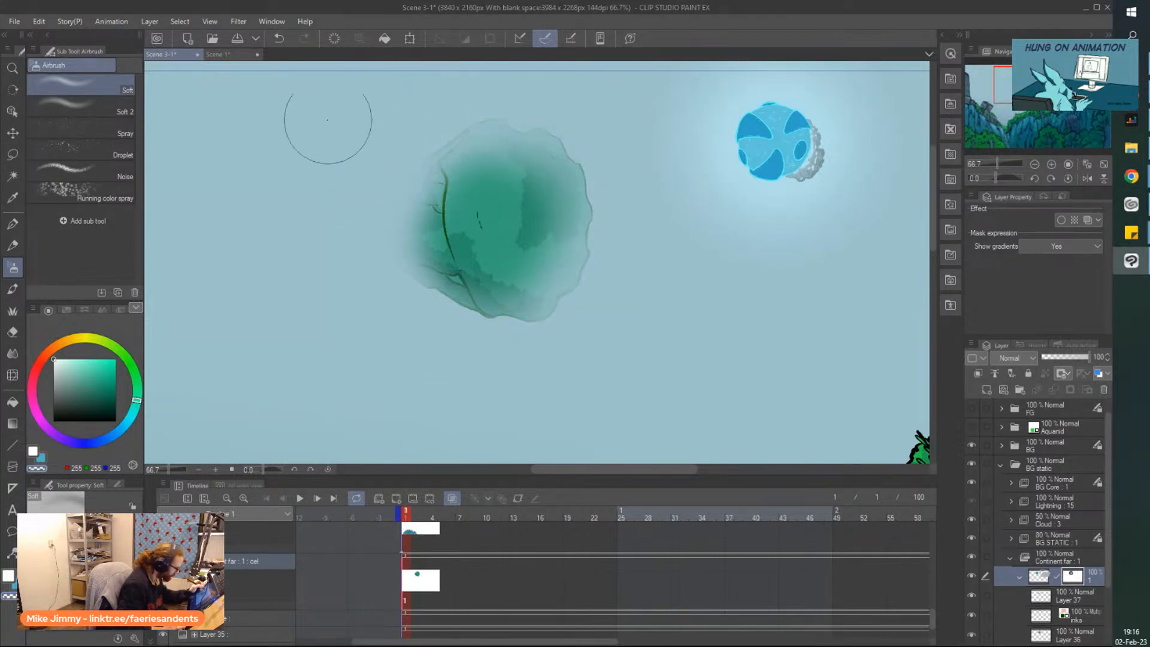
{"action": "scroll", "coordinate": [328, 120], "scroll_direction": "down", "scroll_amount": 2}
{"action": "scroll", "coordinate": [327, 111], "scroll_direction": "down", "scroll_amount": 1}
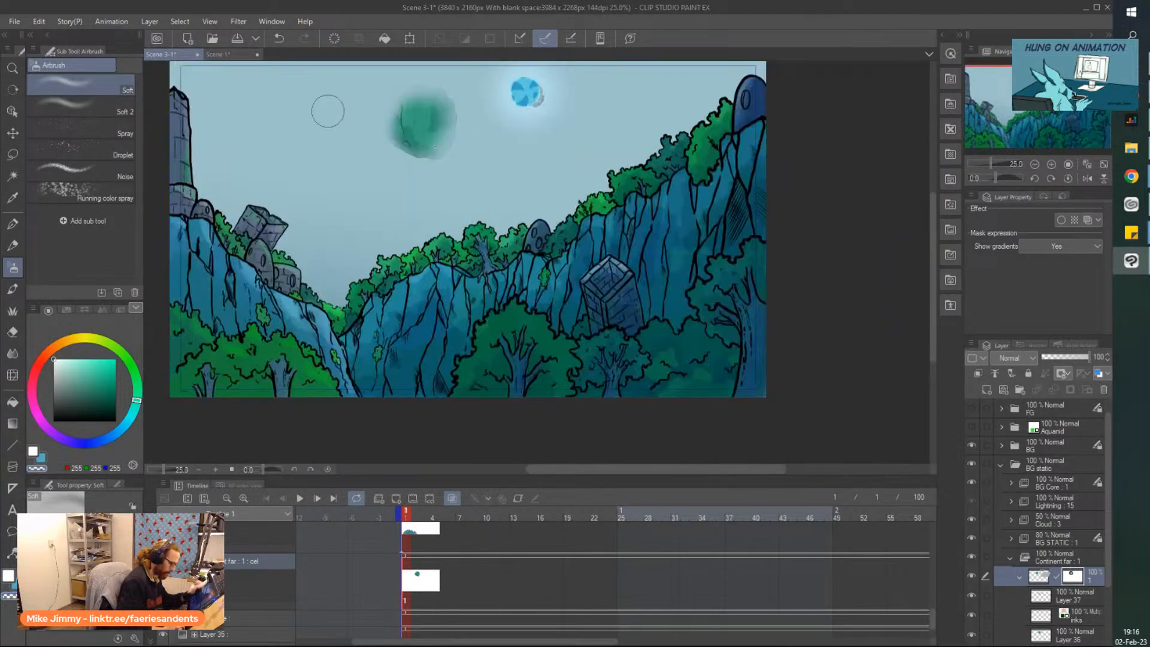
{"action": "scroll", "coordinate": [1078, 606], "scroll_direction": "down", "scroll_amount": 3}
Enable keyframes on the Continent far folder and activate the Object tool for transforming it
{"action": "left_click", "coordinate": [1019, 501]}
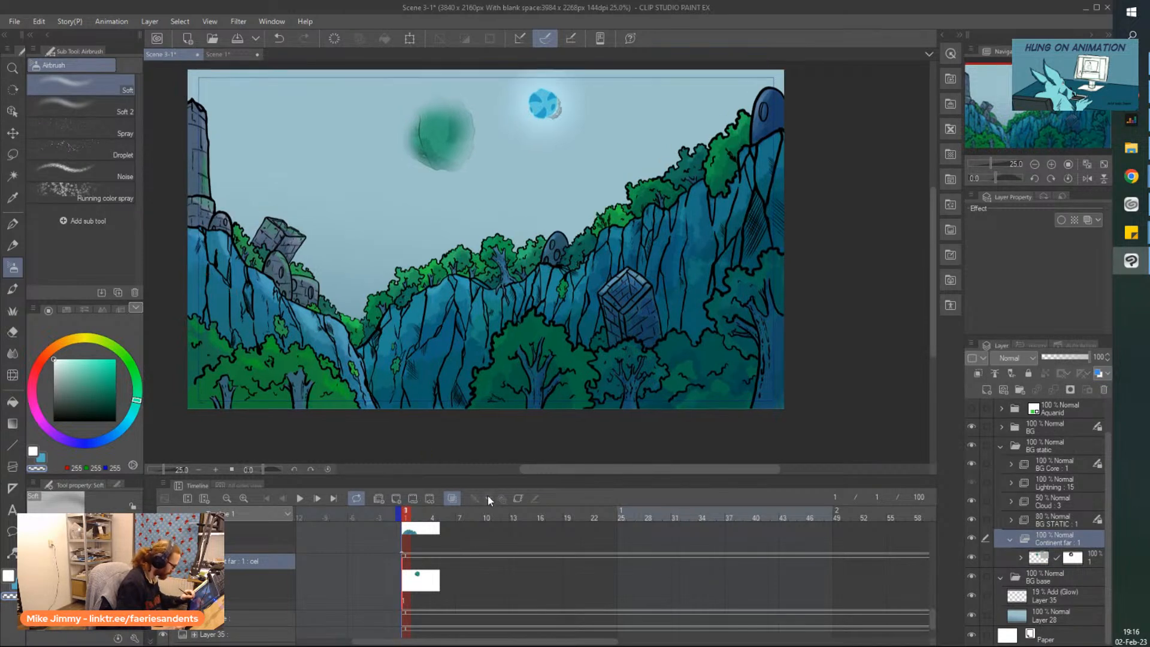
{"action": "left_click", "coordinate": [518, 498]}
{"action": "left_click_drag", "start_coordinate": [233, 175], "coordinate": [249, 175]}
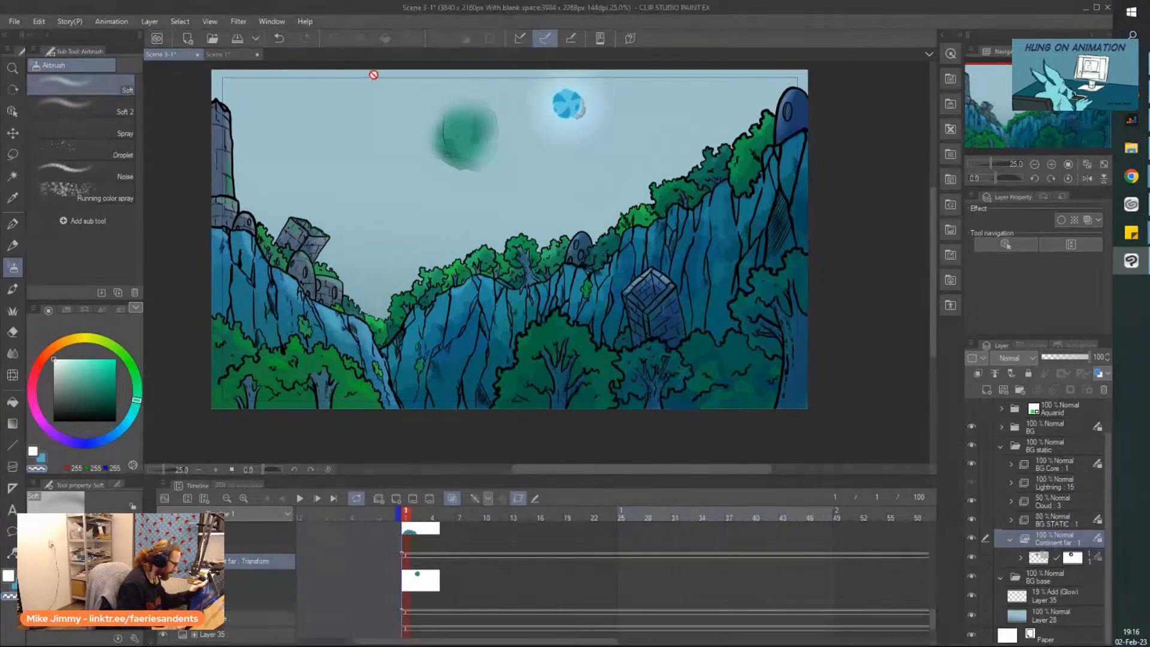
{"action": "left_click_drag", "start_coordinate": [295, 90], "coordinate": [313, 108]}
{"action": "left_click", "coordinate": [13, 132]}
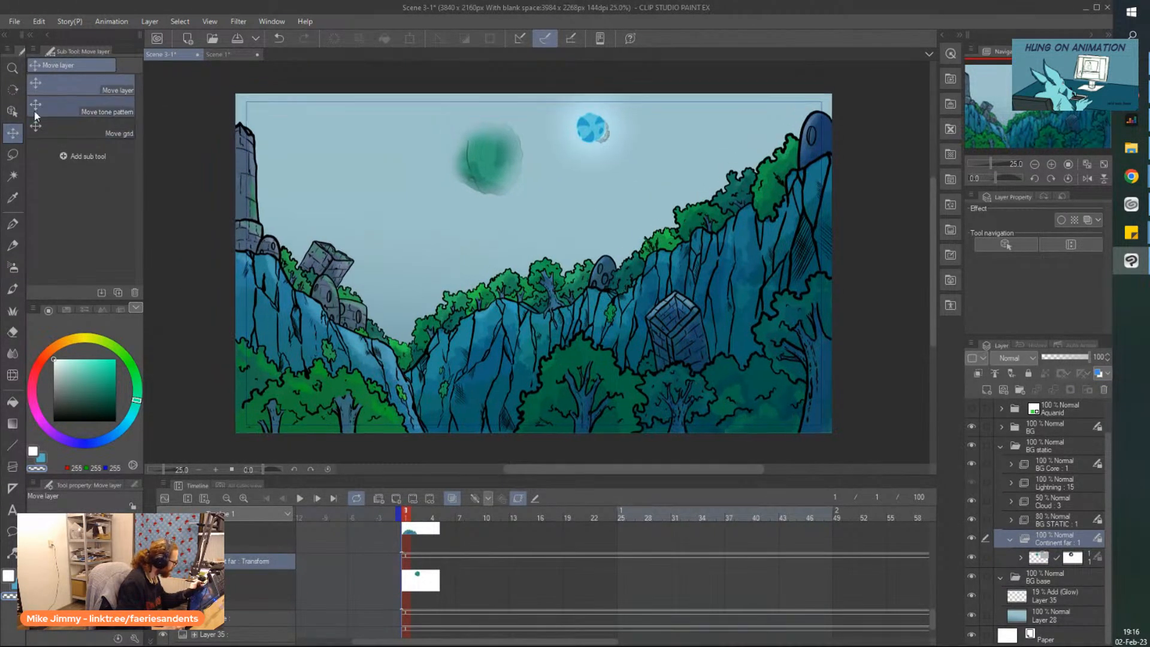
{"action": "left_click", "coordinate": [12, 111]}
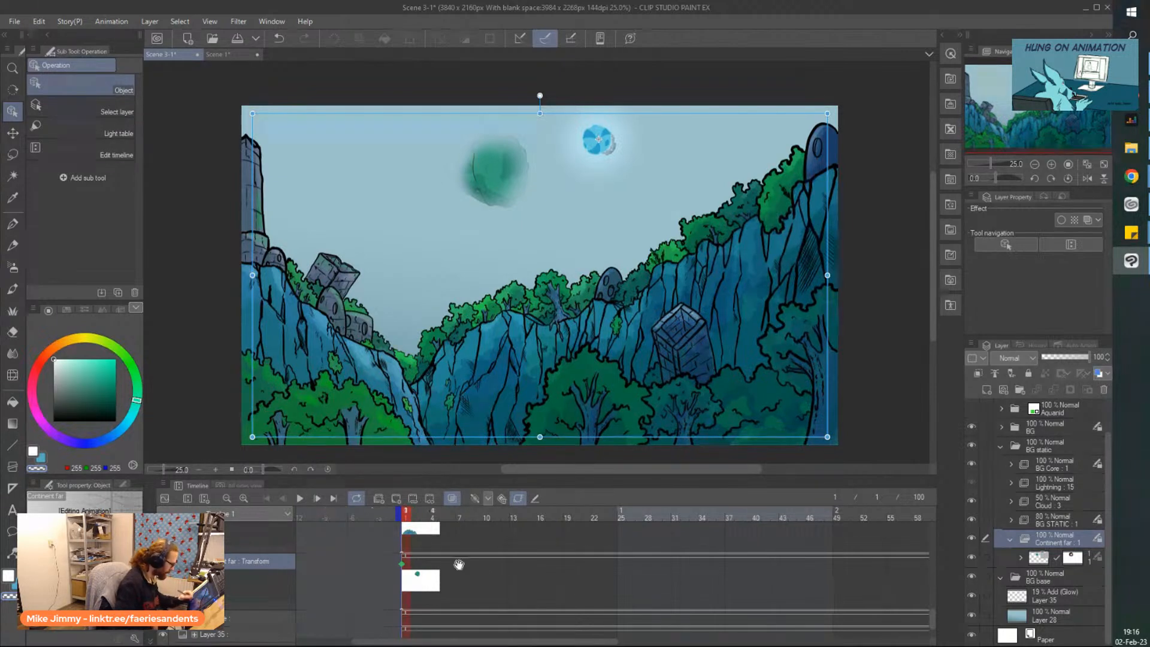
At frame 100, rotate the Continent far folder slightly clockwise so the continent shifts up in the sky
{"action": "left_click_drag", "start_coordinate": [437, 640], "coordinate": [681, 644]}
{"action": "left_click", "coordinate": [717, 577]}
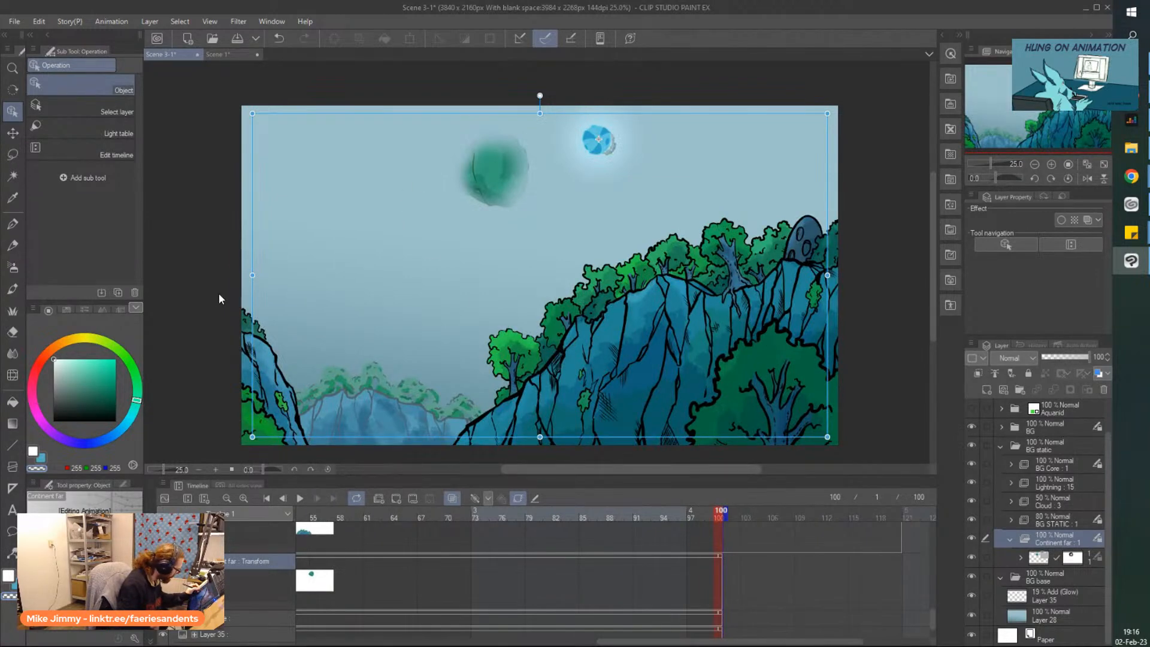
{"action": "left_click_drag", "start_coordinate": [242, 277], "coordinate": [239, 241]}
Play the animation from frame 1, examine the blue planet and the drifting continent up close, and stop playback
{"action": "left_click_drag", "start_coordinate": [609, 641], "coordinate": [357, 641]}
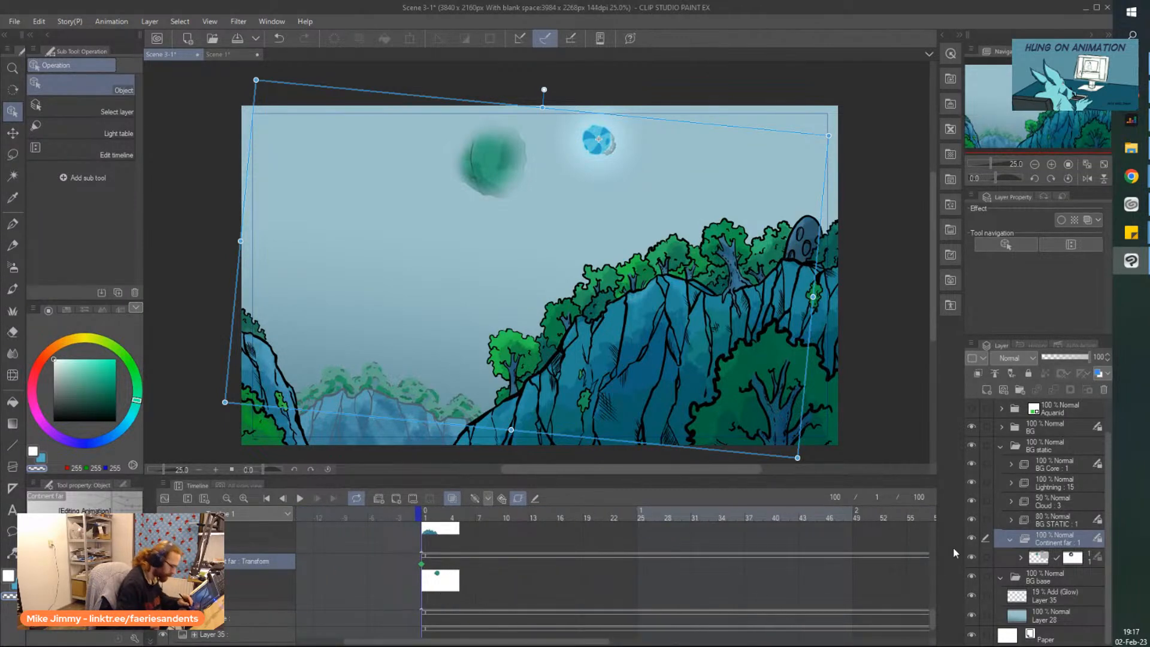
{"action": "left_click", "coordinate": [425, 514]}
{"action": "left_click", "coordinate": [299, 499]}
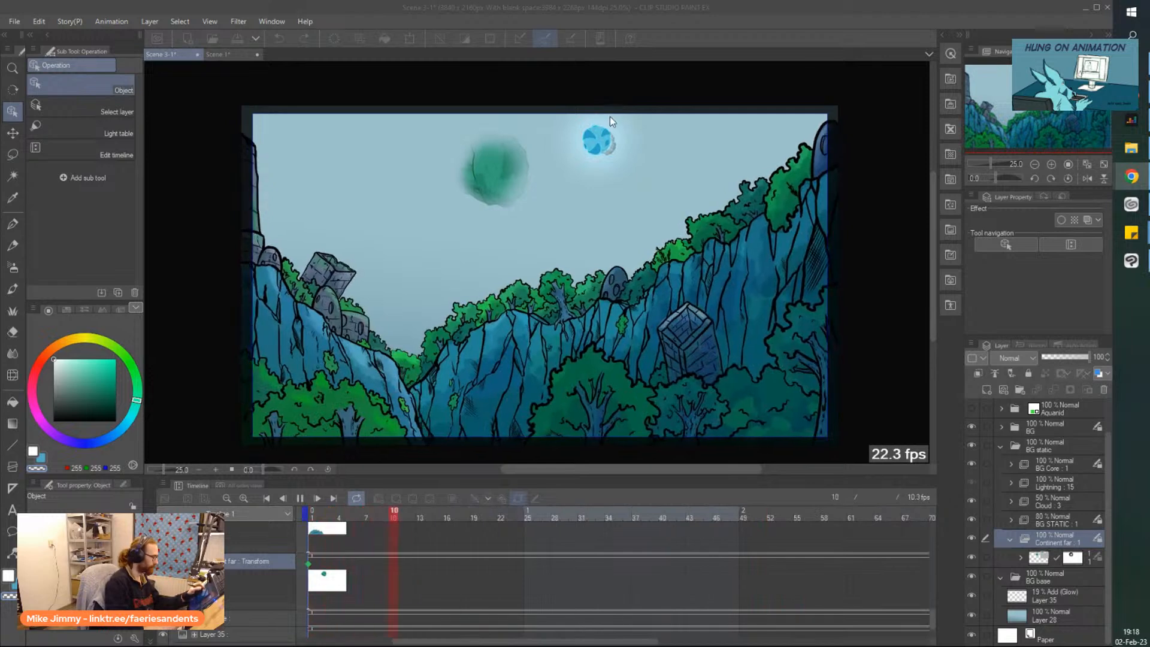
{"action": "scroll", "coordinate": [605, 103], "scroll_direction": "up", "scroll_amount": 5}
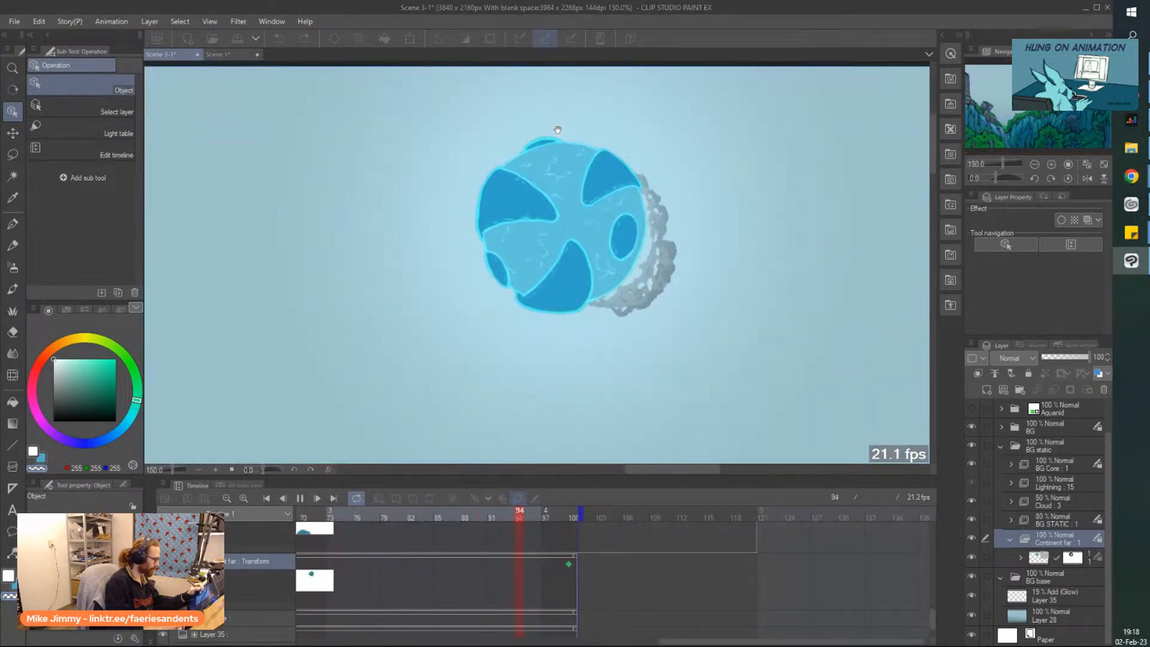
{"action": "scroll", "coordinate": [598, 159], "scroll_direction": "up", "scroll_amount": 3}
{"action": "scroll", "coordinate": [598, 161], "scroll_direction": "down", "scroll_amount": 2}
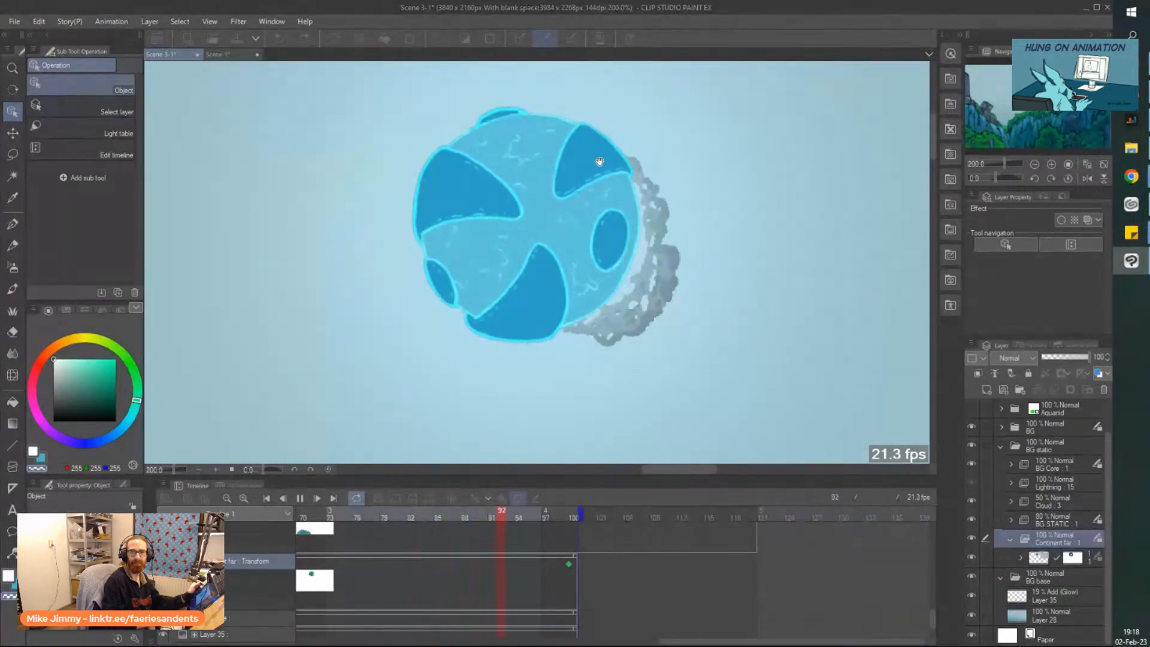
{"action": "left_click", "coordinate": [300, 498]}
{"action": "scroll", "coordinate": [396, 214], "scroll_direction": "down", "scroll_amount": 4}
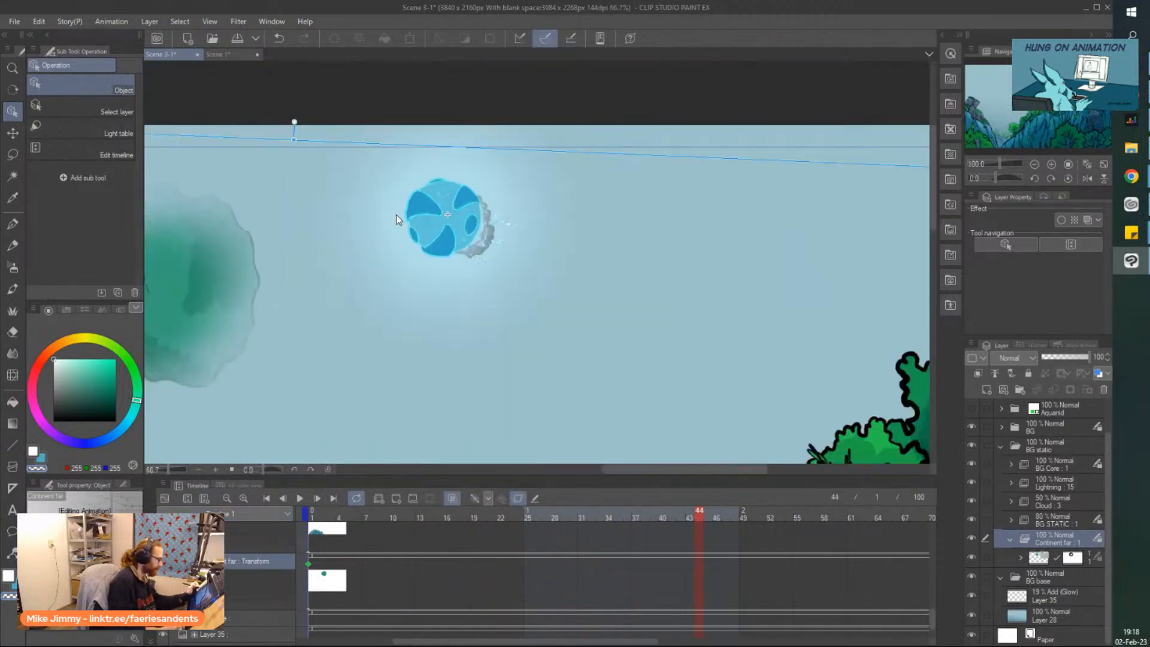
{"action": "scroll", "coordinate": [396, 214], "scroll_direction": "down", "scroll_amount": 2}
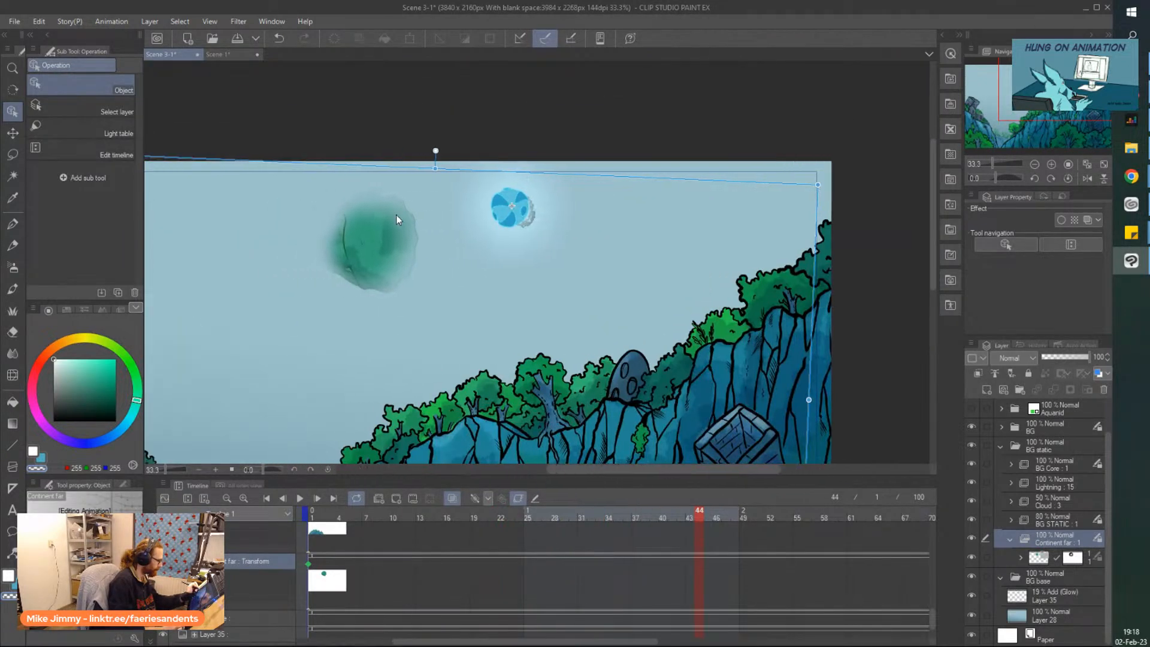
{"action": "scroll", "coordinate": [397, 214], "scroll_direction": "left", "scroll_amount": 2}
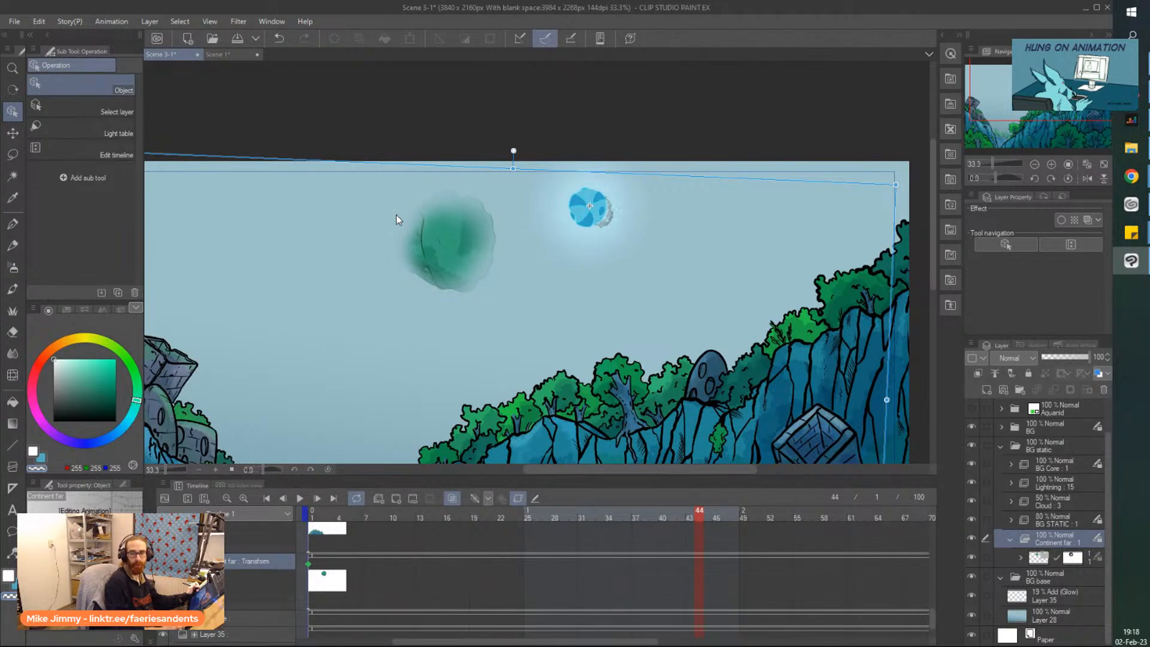
{"action": "scroll", "coordinate": [396, 215], "scroll_direction": "down", "scroll_amount": 1}
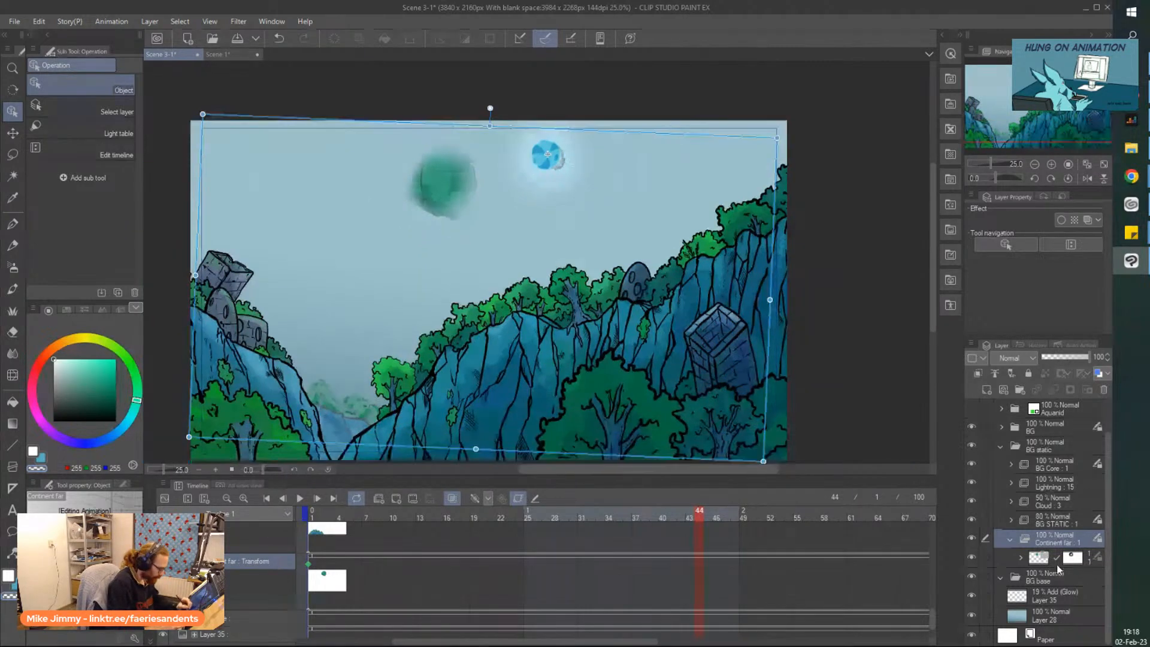
Change the Paper layer's colour to black and lower the opacity of the sky on Layer 28 to 29%
{"action": "left_click", "coordinate": [1044, 623]}
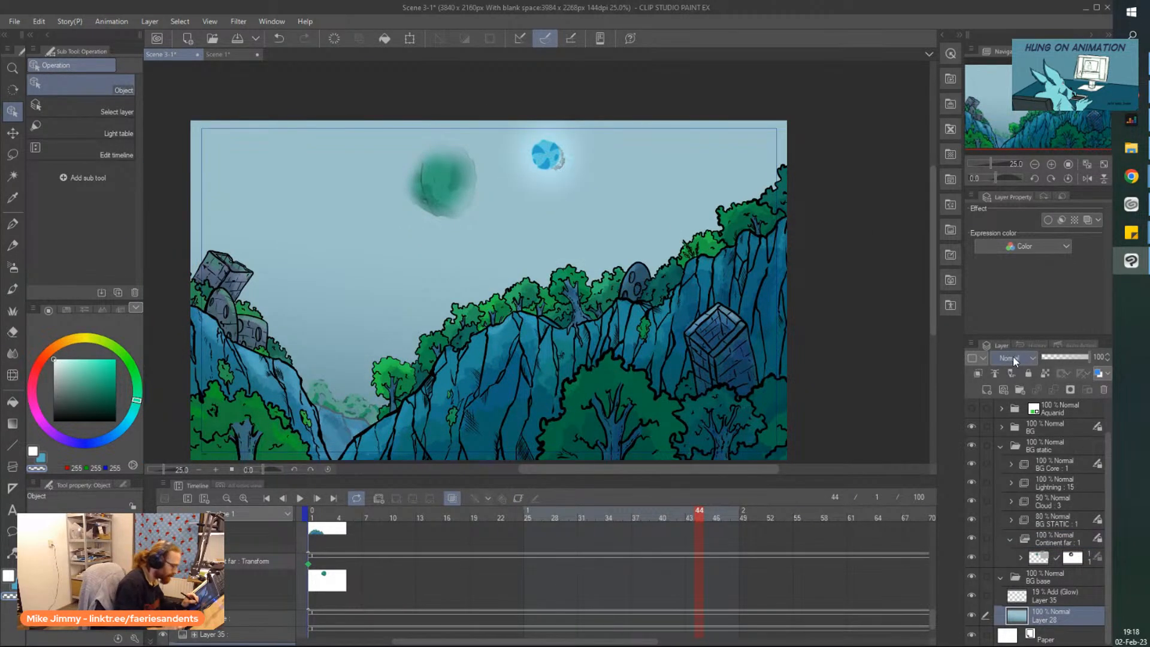
{"action": "left_click", "coordinate": [1007, 635]}
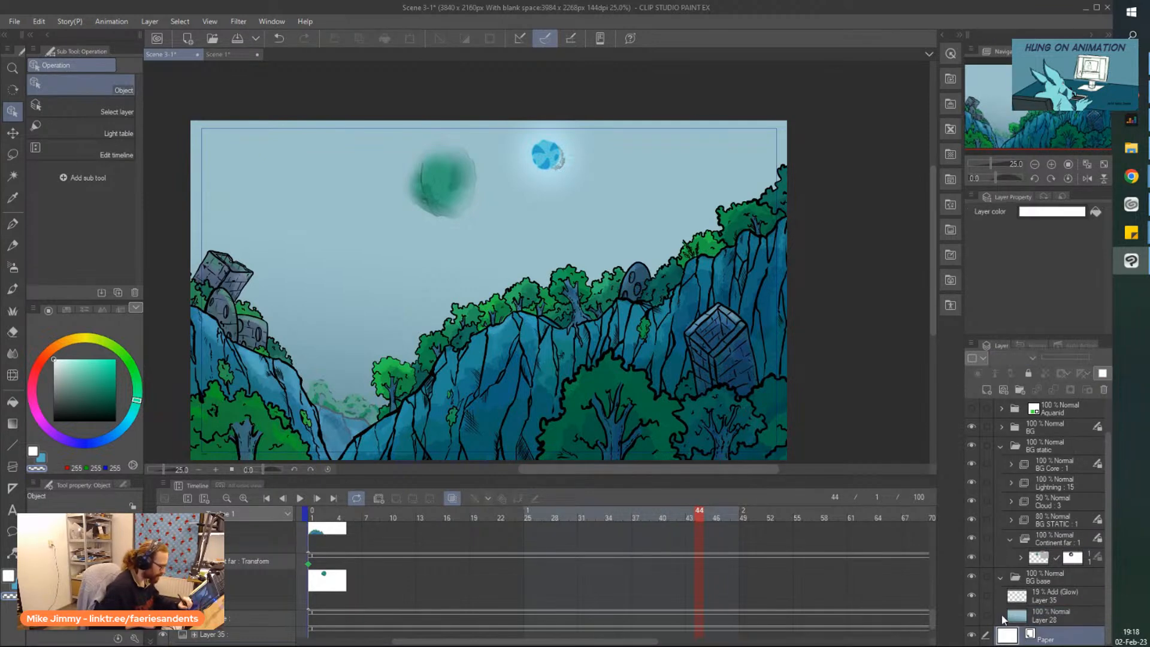
{"action": "left_click", "coordinate": [1042, 211]}
{"action": "left_click", "coordinate": [810, 293]}
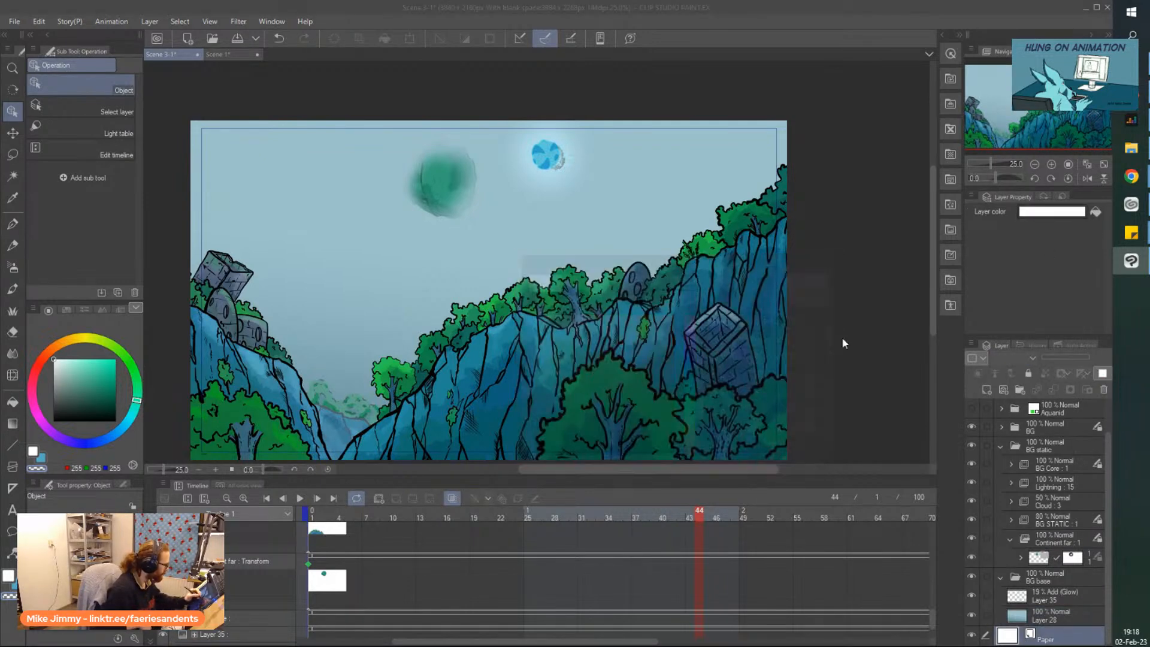
{"action": "left_click", "coordinate": [1026, 615]}
{"action": "left_click_drag", "start_coordinate": [1070, 358], "coordinate": [1057, 359]}
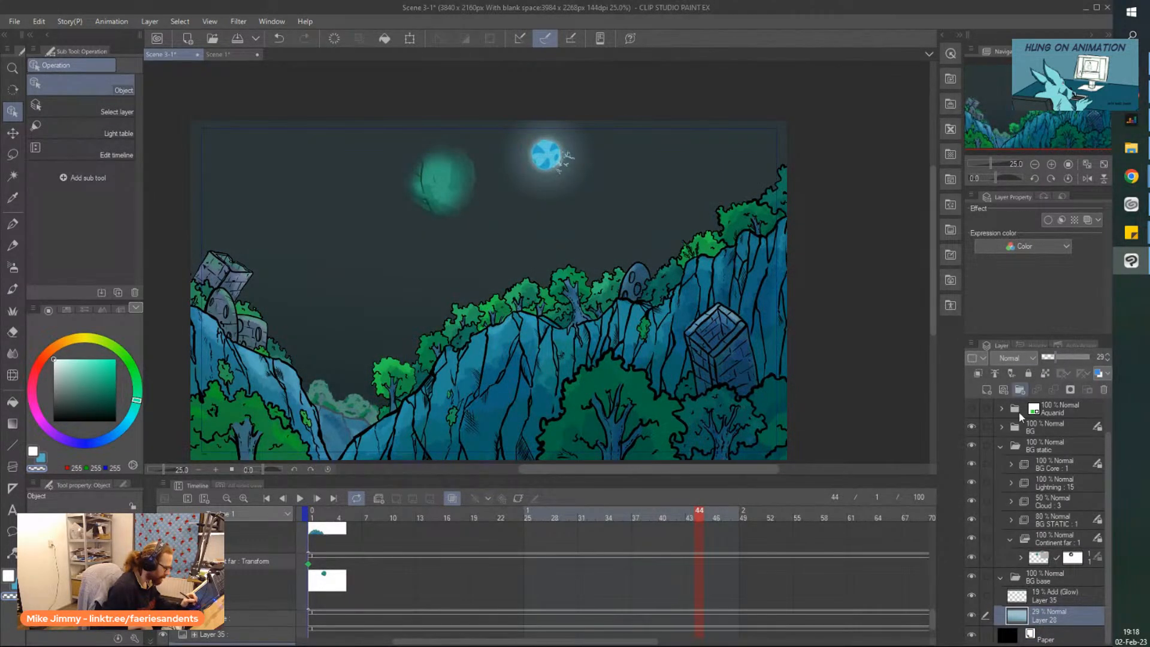
Create a new raster layer directly above Layer 28 and choose the Spray airbrush for painting stars
{"action": "left_click", "coordinate": [986, 393]}
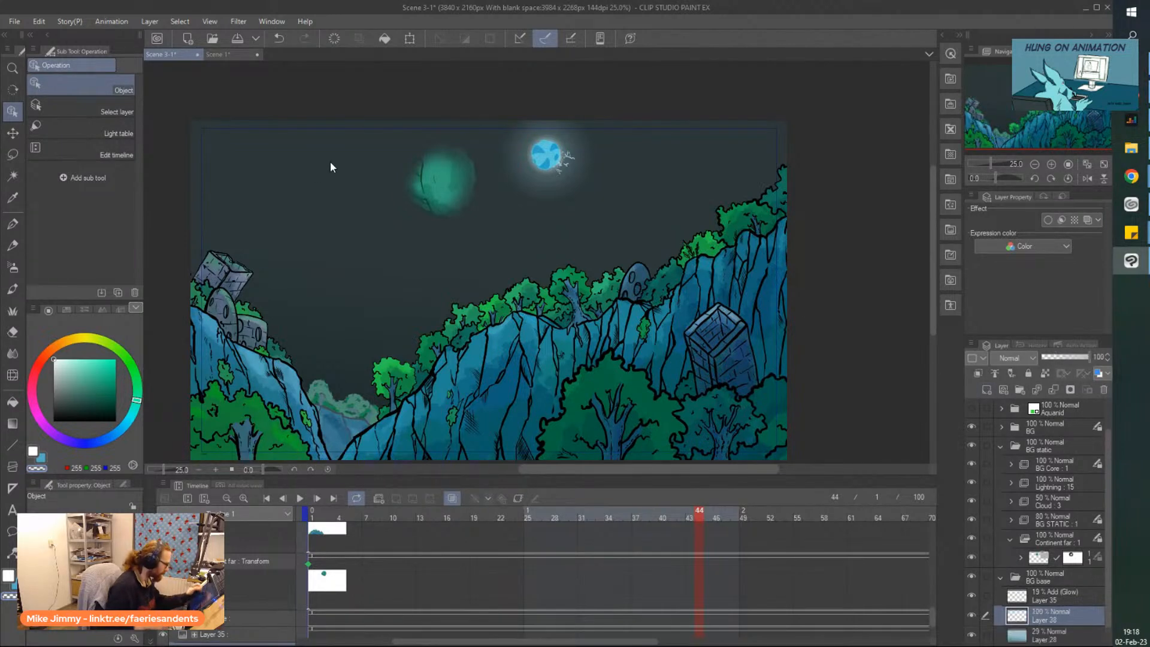
{"action": "scroll", "coordinate": [315, 176], "scroll_direction": "left", "scroll_amount": 5}
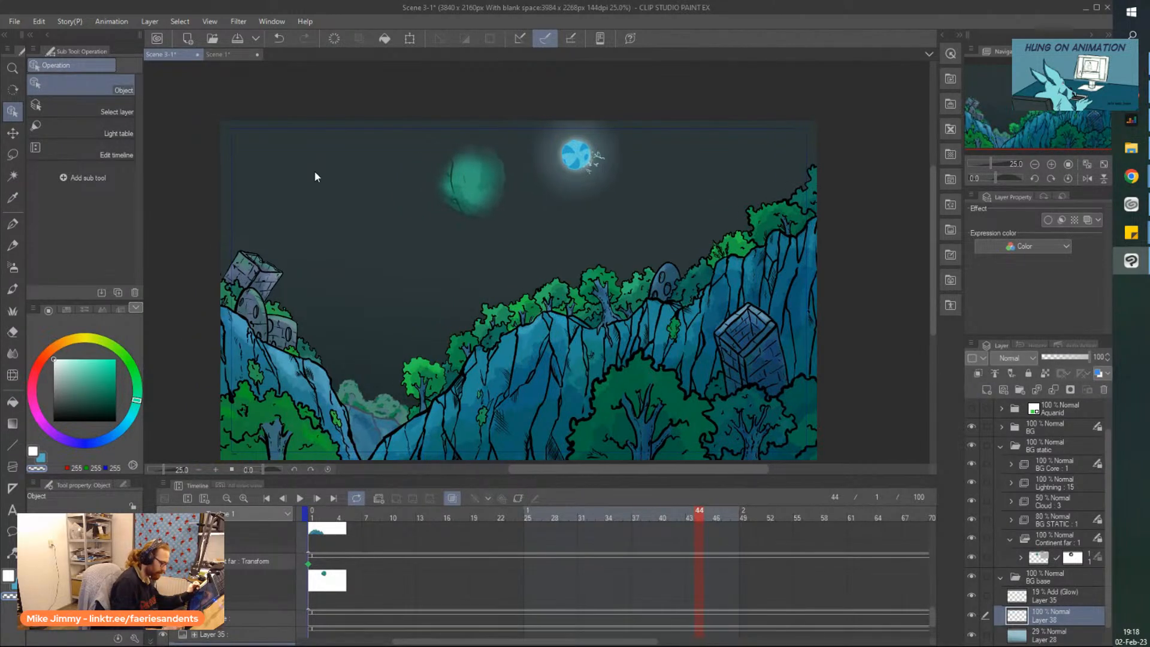
{"action": "scroll", "coordinate": [336, 289], "scroll_direction": "up", "scroll_amount": 1}
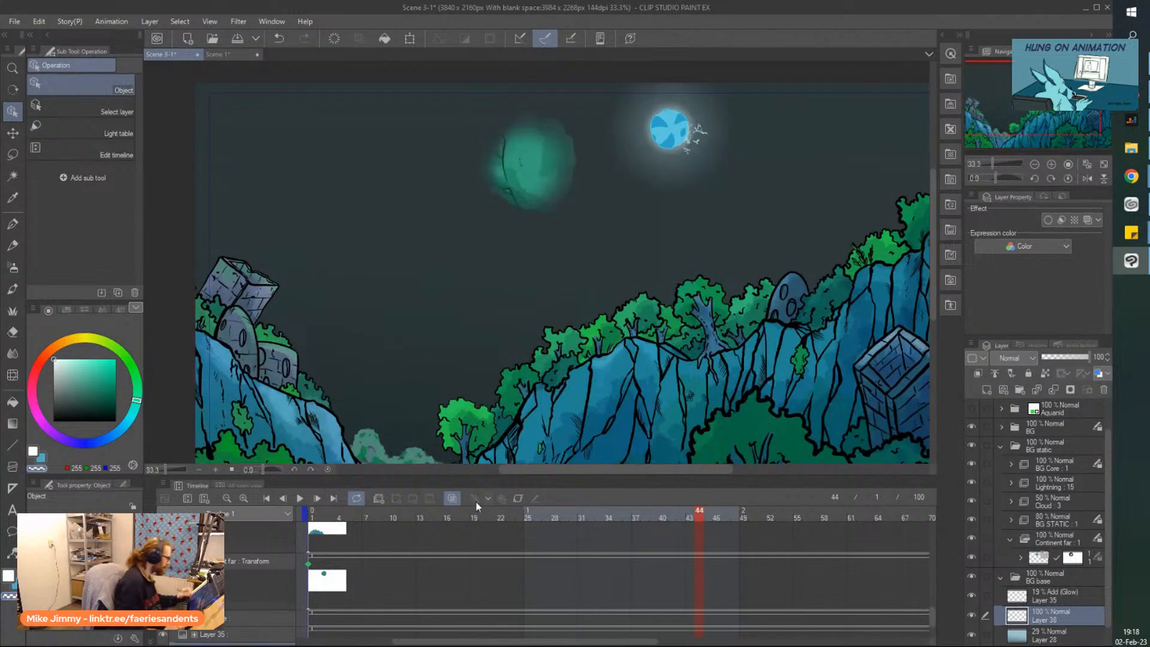
{"action": "left_click", "coordinate": [11, 270]}
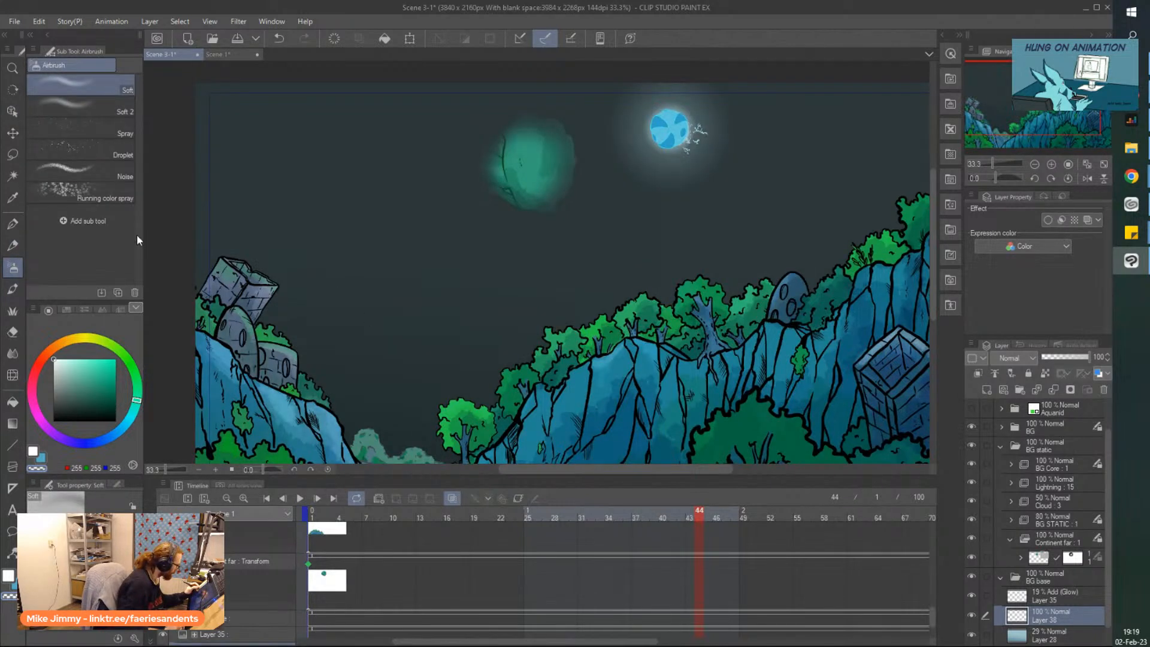
{"action": "left_click", "coordinate": [81, 131]}
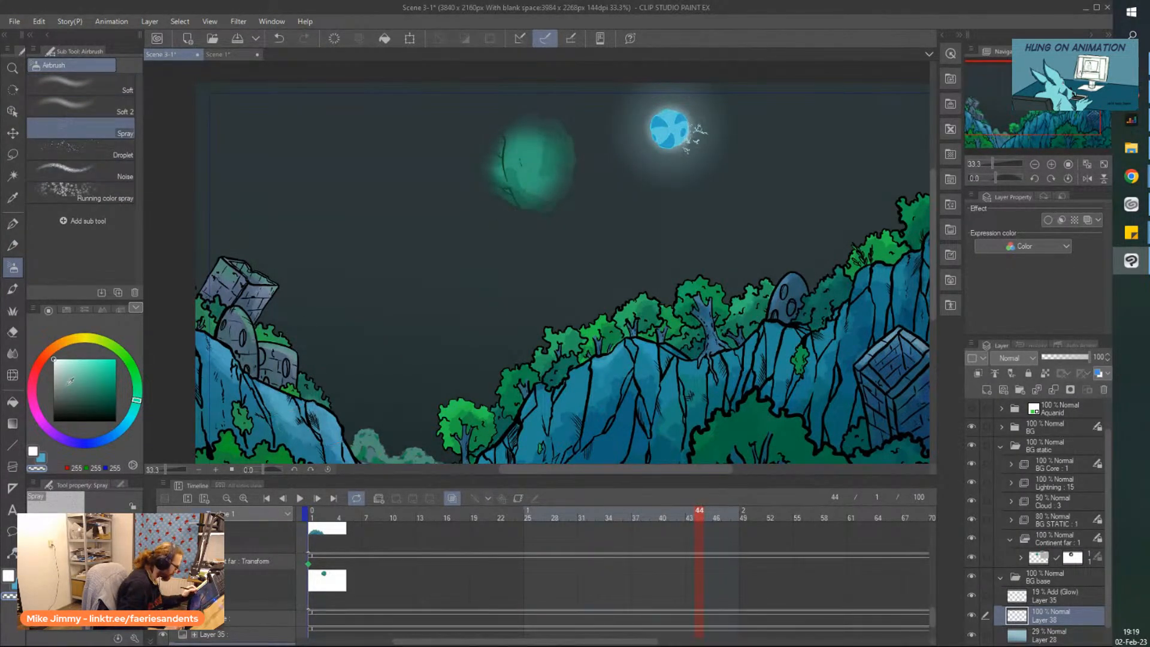
{"action": "left_click_drag", "start_coordinate": [563, 275], "coordinate": [569, 275]}
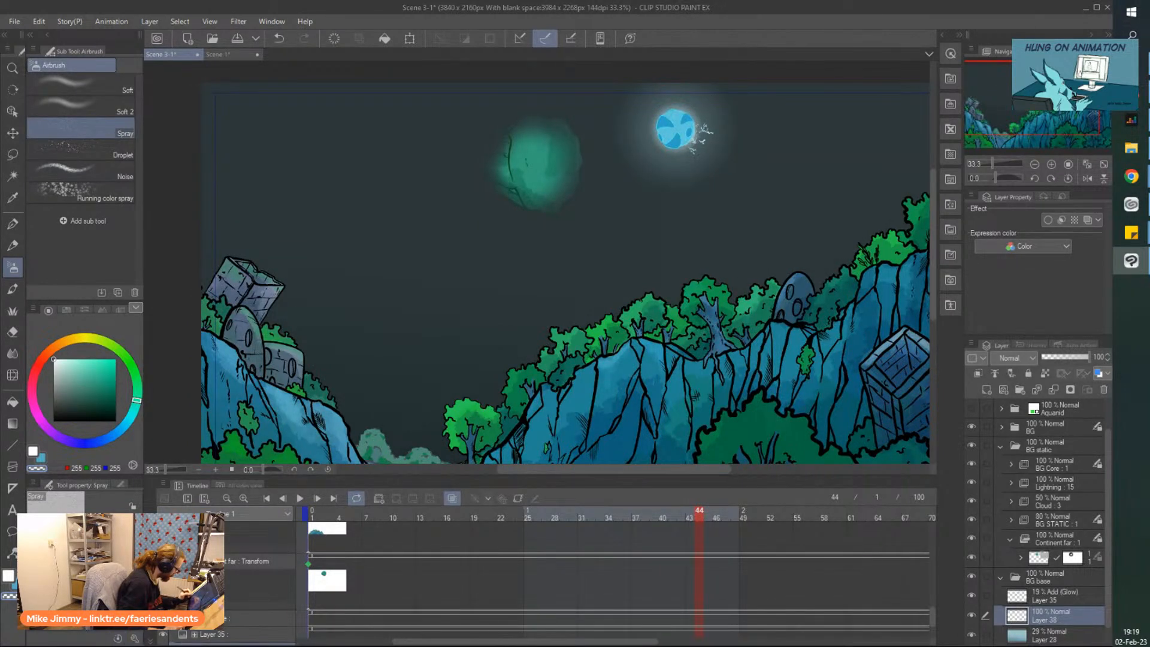
Spray sparse pale mint stars (RGB 172, 255, 228) across the whole dark sky, undoing the first dense burst
{"action": "left_click", "coordinate": [71, 359]}
{"action": "left_click", "coordinate": [300, 153]}
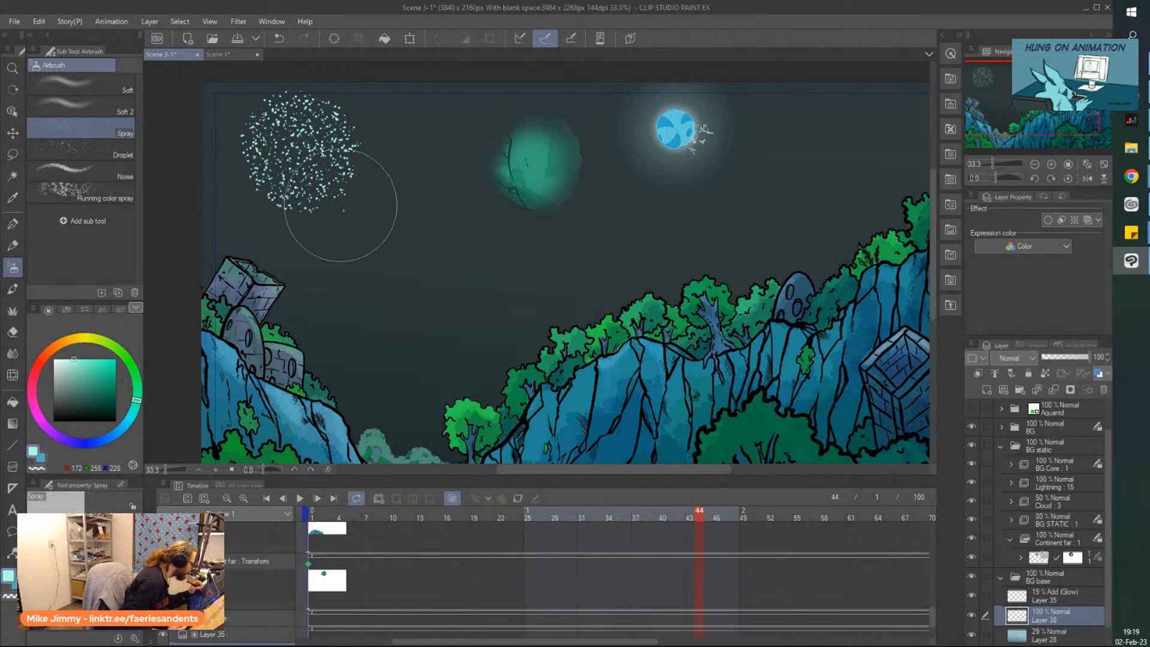
{"action": "key", "text": "ctrl+z"}
{"action": "mouse_move", "coordinate": [303, 123]}
{"action": "left_mouse_down"}
{"action": "mouse_move", "coordinate": [301, 198]}
{"action": "mouse_move", "coordinate": [291, 235]}
{"action": "mouse_move", "coordinate": [272, 235]}
{"action": "mouse_move", "coordinate": [273, 287]}
{"action": "mouse_move", "coordinate": [276, 263]}
{"action": "mouse_move", "coordinate": [332, 329]}
{"action": "mouse_move", "coordinate": [345, 374]}
{"action": "mouse_move", "coordinate": [434, 395]}
{"action": "mouse_move", "coordinate": [410, 428]}
{"action": "mouse_move", "coordinate": [470, 331]}
{"action": "mouse_move", "coordinate": [449, 310]}
{"action": "mouse_move", "coordinate": [427, 248]}
{"action": "mouse_move", "coordinate": [422, 183]}
{"action": "mouse_move", "coordinate": [457, 117]}
{"action": "mouse_move", "coordinate": [628, 314]}
{"action": "mouse_move", "coordinate": [577, 296]}
{"action": "mouse_move", "coordinate": [518, 361]}
{"action": "mouse_move", "coordinate": [536, 304]}
{"action": "mouse_move", "coordinate": [588, 228]}
{"action": "mouse_move", "coordinate": [602, 247]}
{"action": "mouse_move", "coordinate": [621, 169]}
{"action": "mouse_move", "coordinate": [612, 108]}
{"action": "mouse_move", "coordinate": [625, 155]}
{"action": "mouse_move", "coordinate": [690, 236]}
{"action": "mouse_move", "coordinate": [703, 327]}
{"action": "mouse_move", "coordinate": [710, 263]}
{"action": "mouse_move", "coordinate": [757, 276]}
{"action": "mouse_move", "coordinate": [800, 231]}
{"action": "mouse_move", "coordinate": [821, 154]}
{"action": "mouse_move", "coordinate": [810, 103]}
{"action": "mouse_move", "coordinate": [749, 150]}
{"action": "left_mouse_up"}
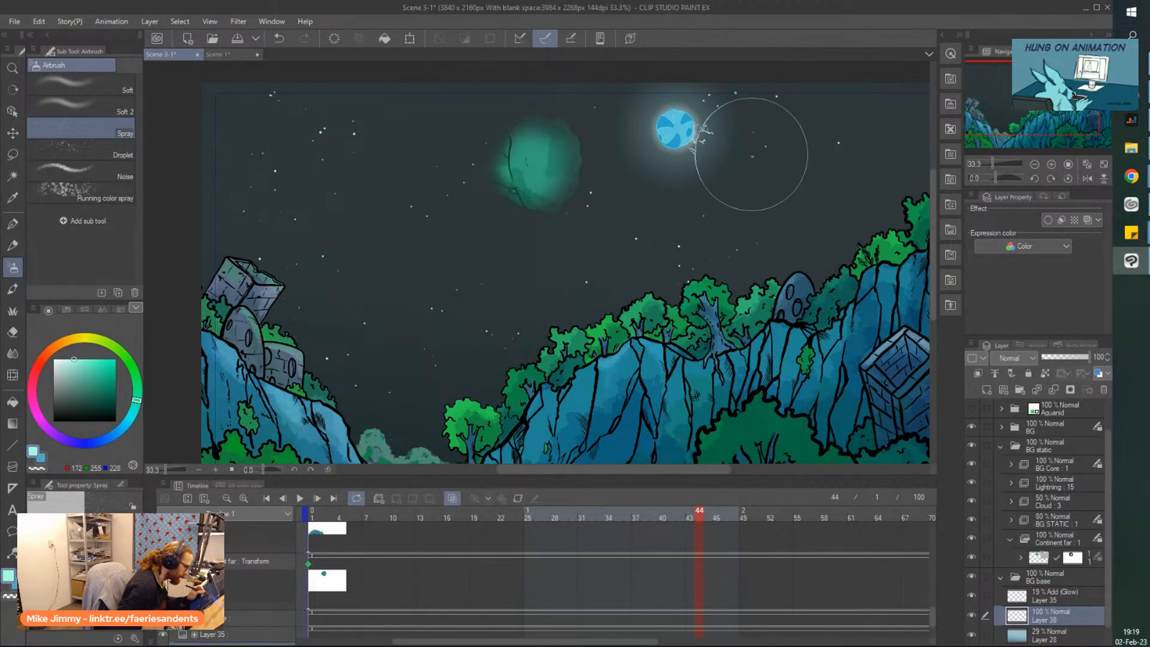
{"action": "left_click_drag", "start_coordinate": [592, 472], "coordinate": [636, 472]}
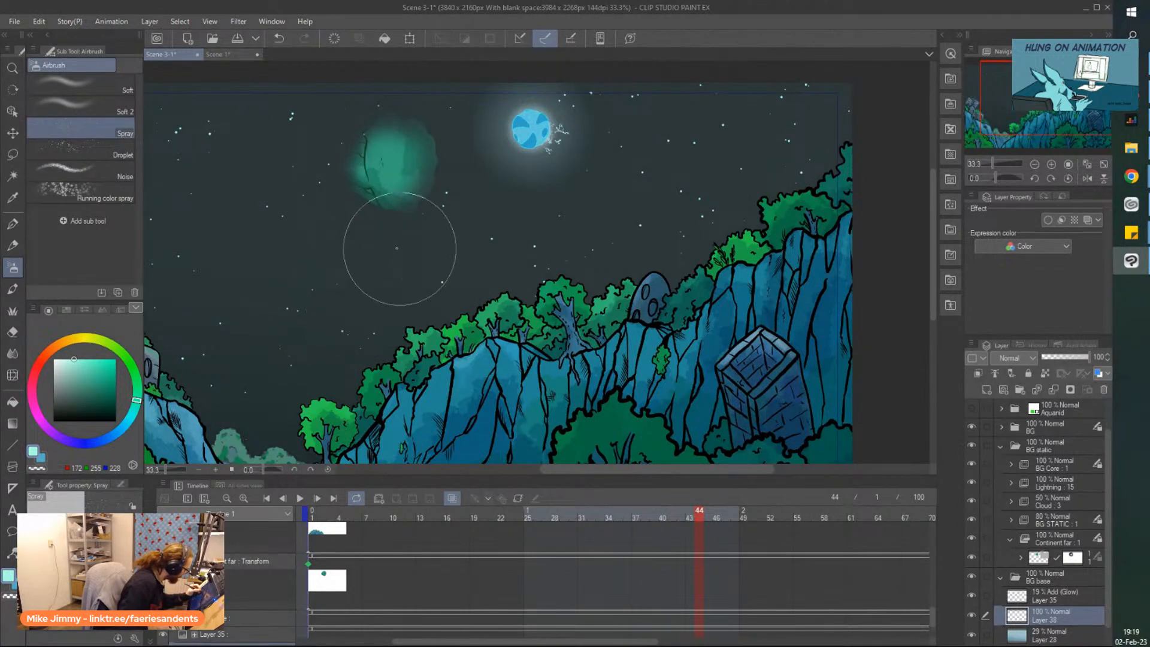
Spray additional scattered stars across the sky in bright cyan (RGB 76, 250, 255)
{"action": "left_click_drag", "start_coordinate": [551, 469], "coordinate": [509, 469]}
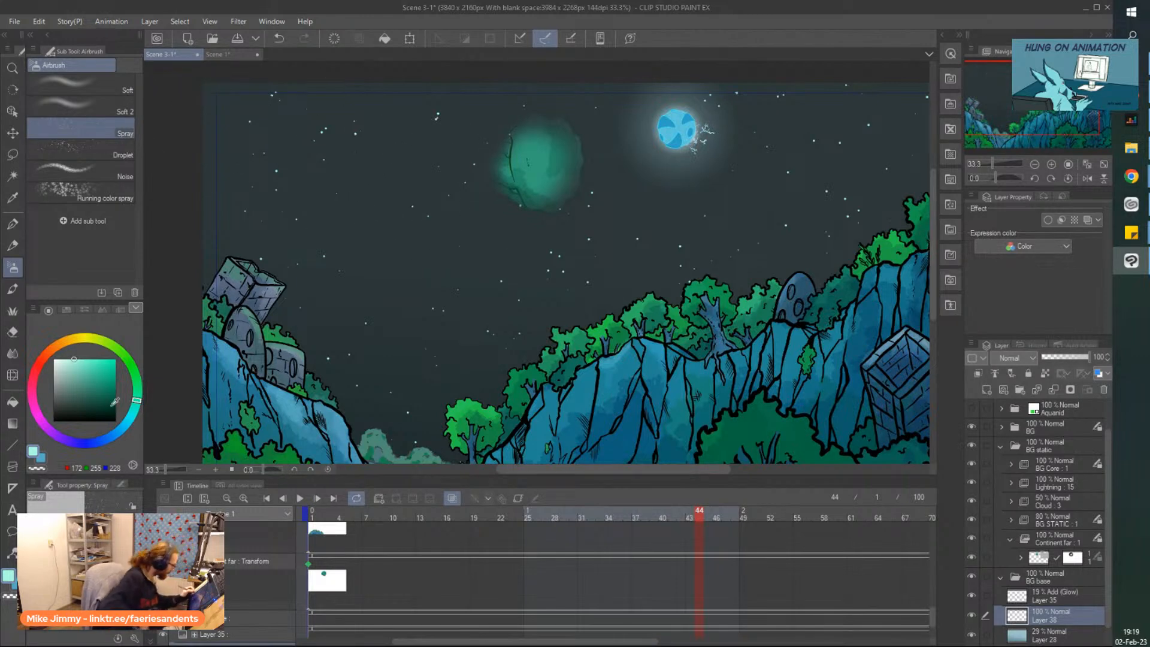
{"action": "left_click", "coordinate": [130, 417]}
{"action": "left_click", "coordinate": [97, 359]}
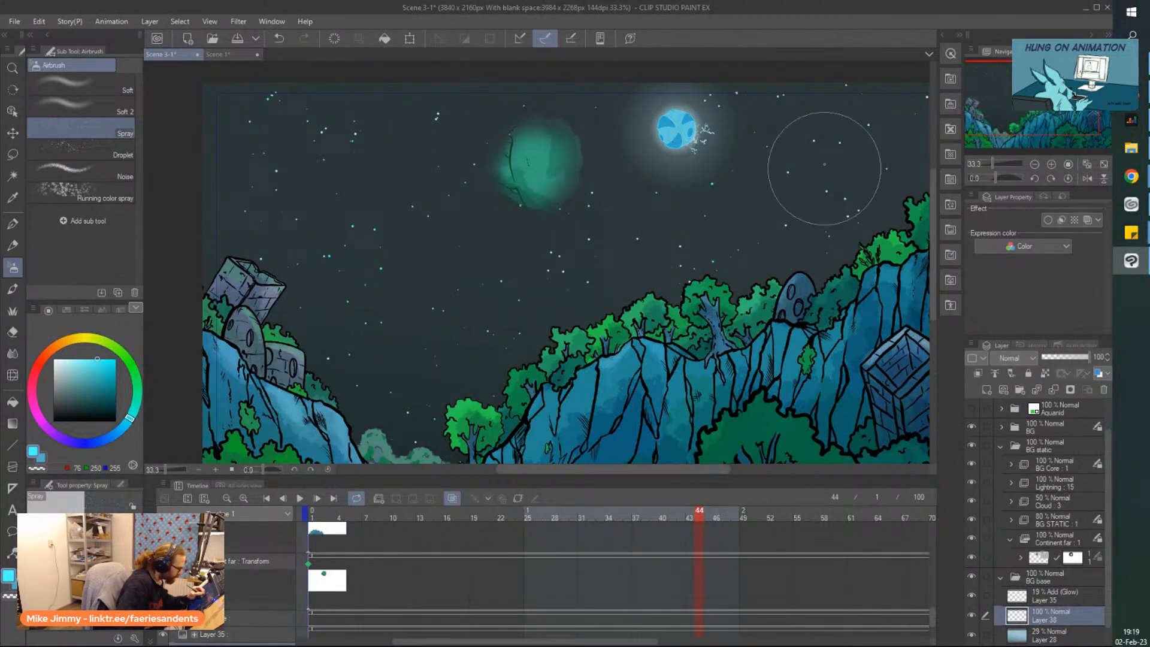
{"action": "left_click_drag", "start_coordinate": [576, 476], "coordinate": [619, 479]}
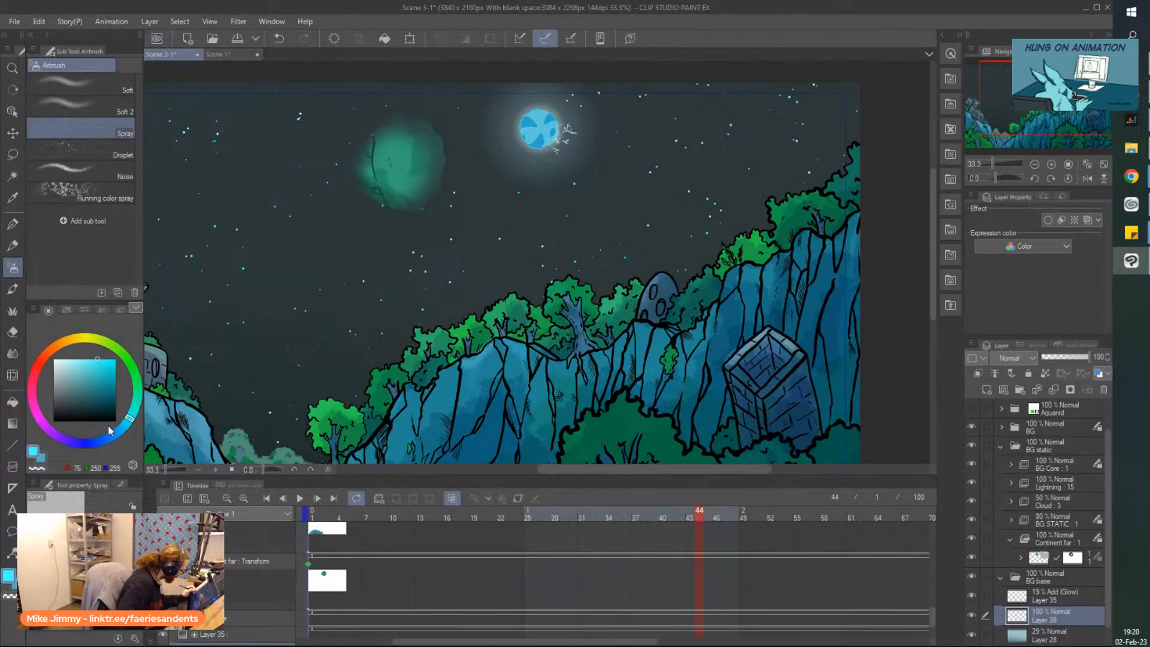
Spray a few magenta stars (RGB 230, 0, 255) among the others across the sky
{"action": "left_click_drag", "start_coordinate": [82, 450], "coordinate": [42, 424]}
{"action": "mouse_move", "coordinate": [198, 346]}
{"action": "left_mouse_down"}
{"action": "mouse_move", "coordinate": [255, 382]}
{"action": "mouse_move", "coordinate": [285, 315]}
{"action": "mouse_move", "coordinate": [220, 160]}
{"action": "left_mouse_up"}
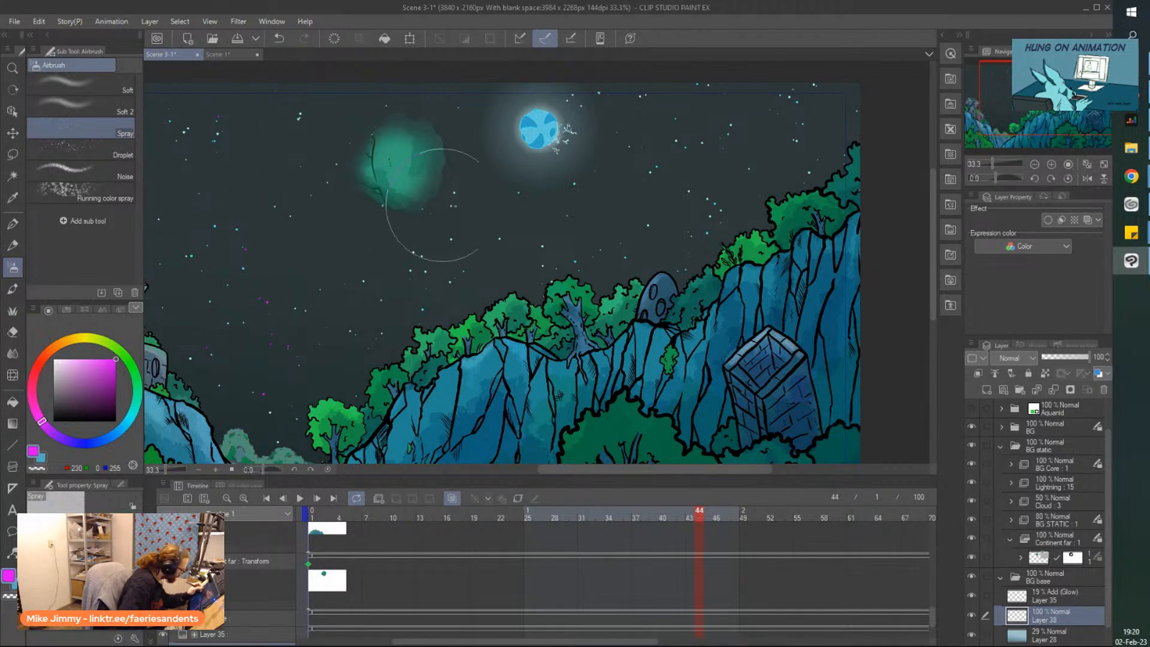
{"action": "left_click_drag", "start_coordinate": [528, 218], "coordinate": [498, 252]}
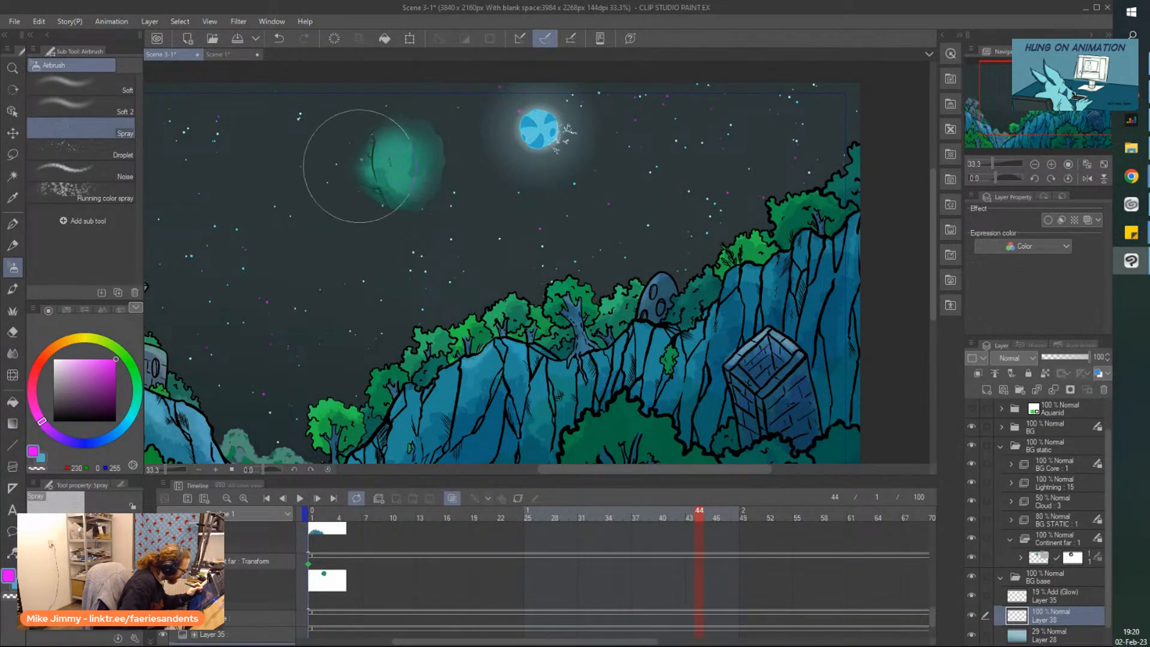
Raise the opacity of the sky gradient layer, Layer 28, to 60%
{"action": "left_click_drag", "start_coordinate": [576, 469], "coordinate": [545, 473]}
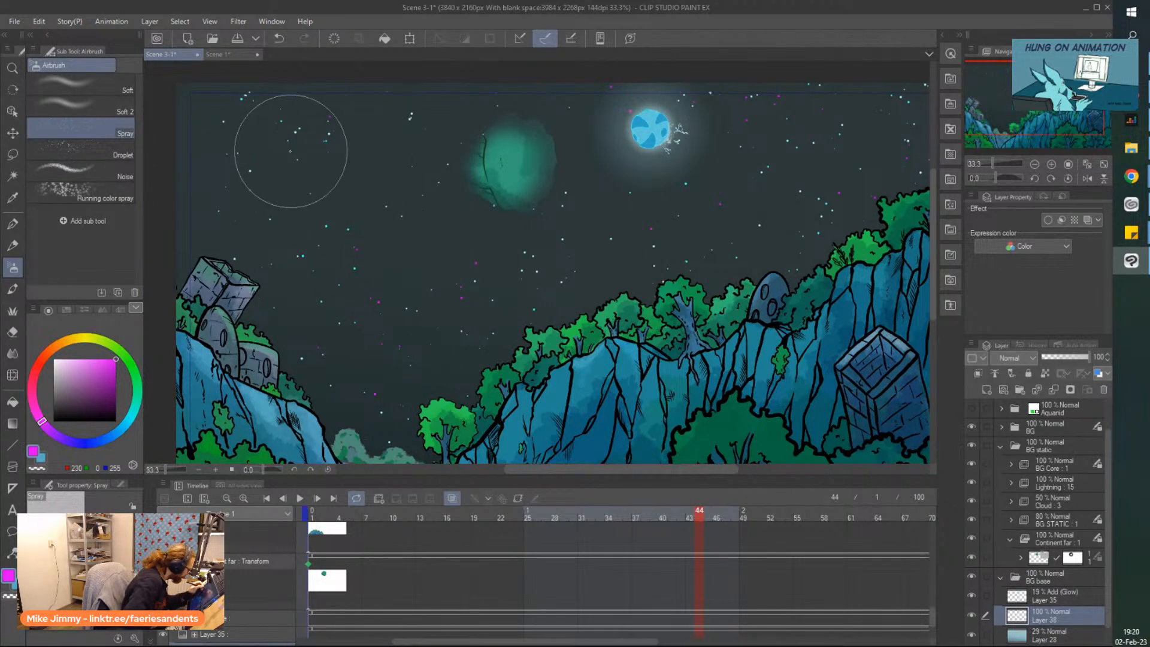
{"action": "left_click", "coordinate": [1042, 638]}
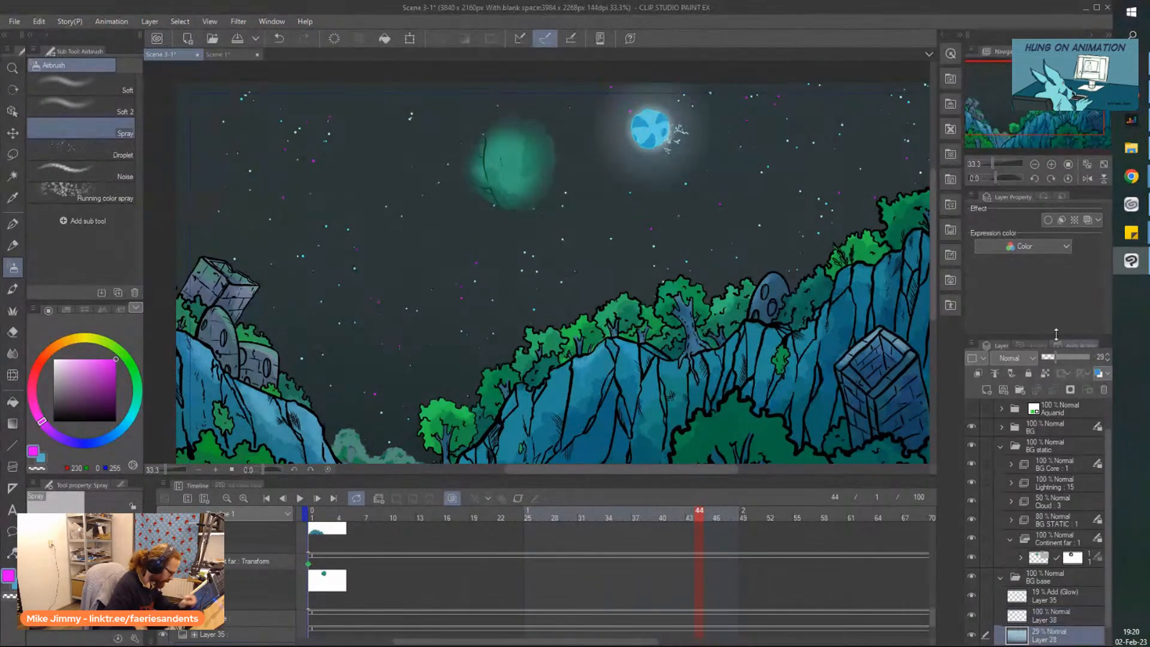
{"action": "left_click", "coordinate": [1059, 358]}
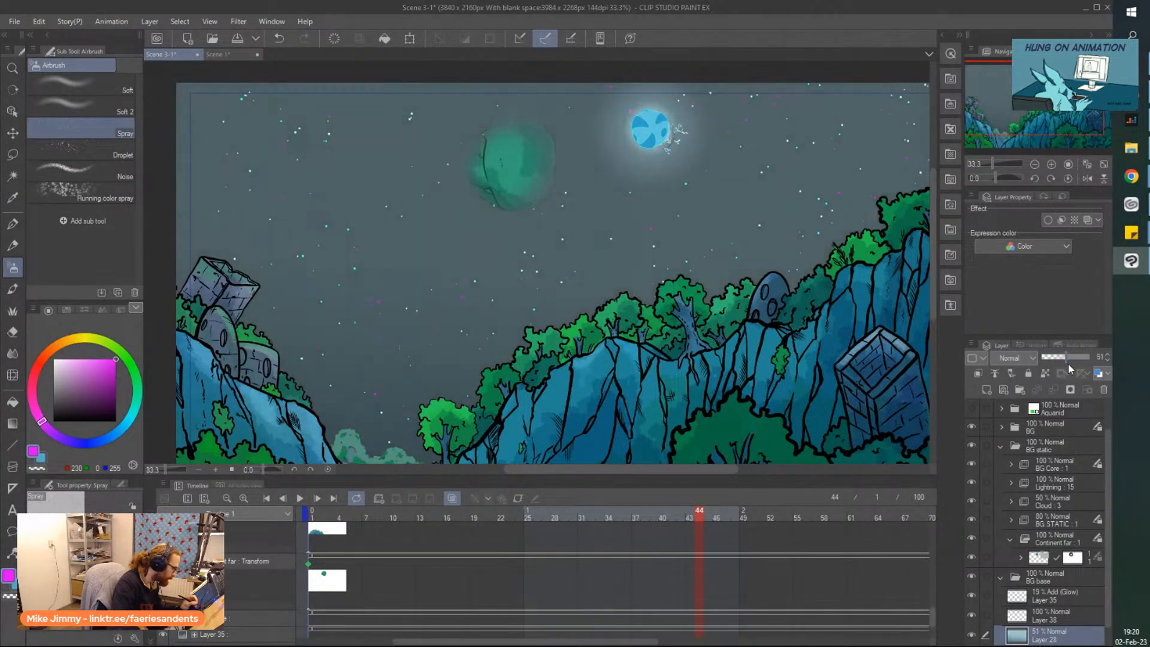
{"action": "left_click", "coordinate": [1069, 363]}
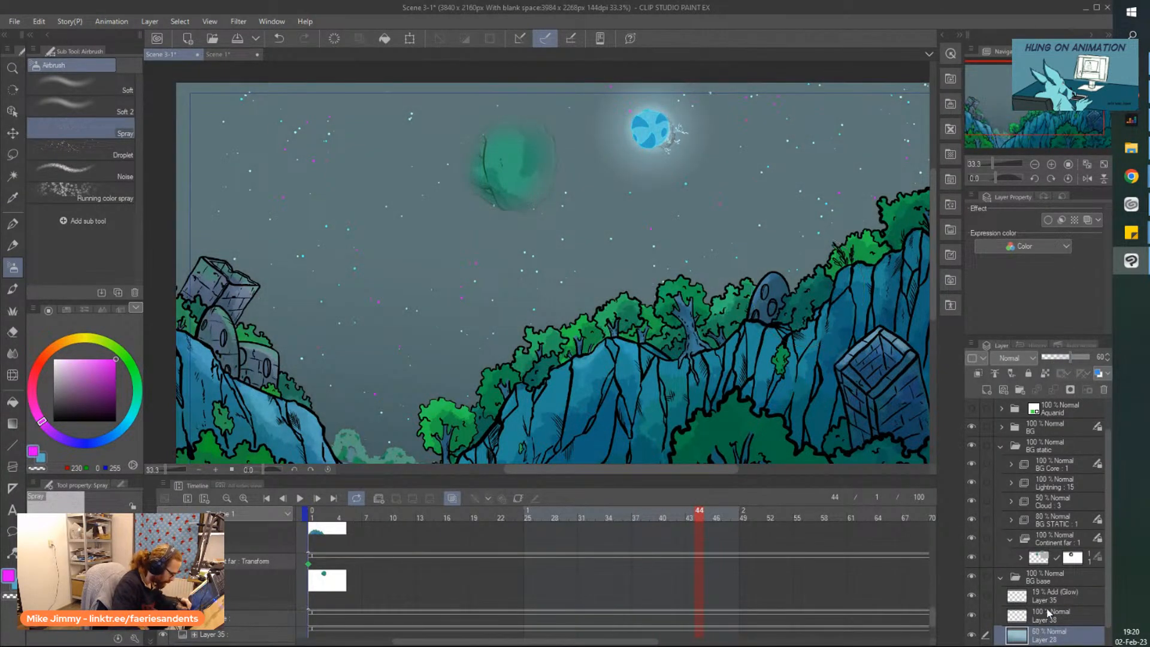
Raise the opacity of the Add (Glow) layer, Layer 35, to 30%
{"action": "left_click", "coordinate": [1018, 598]}
{"action": "left_click", "coordinate": [971, 597]}
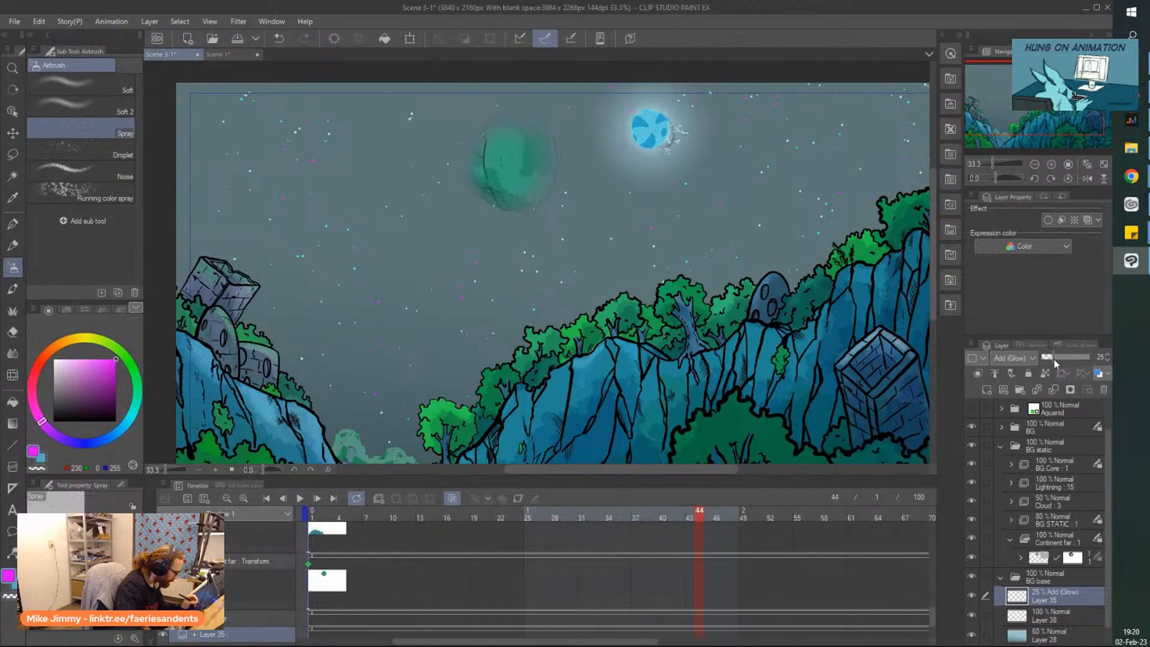
{"action": "left_click_drag", "start_coordinate": [1056, 360], "coordinate": [1056, 359]}
{"action": "left_click_drag", "start_coordinate": [932, 296], "coordinate": [931, 283]}
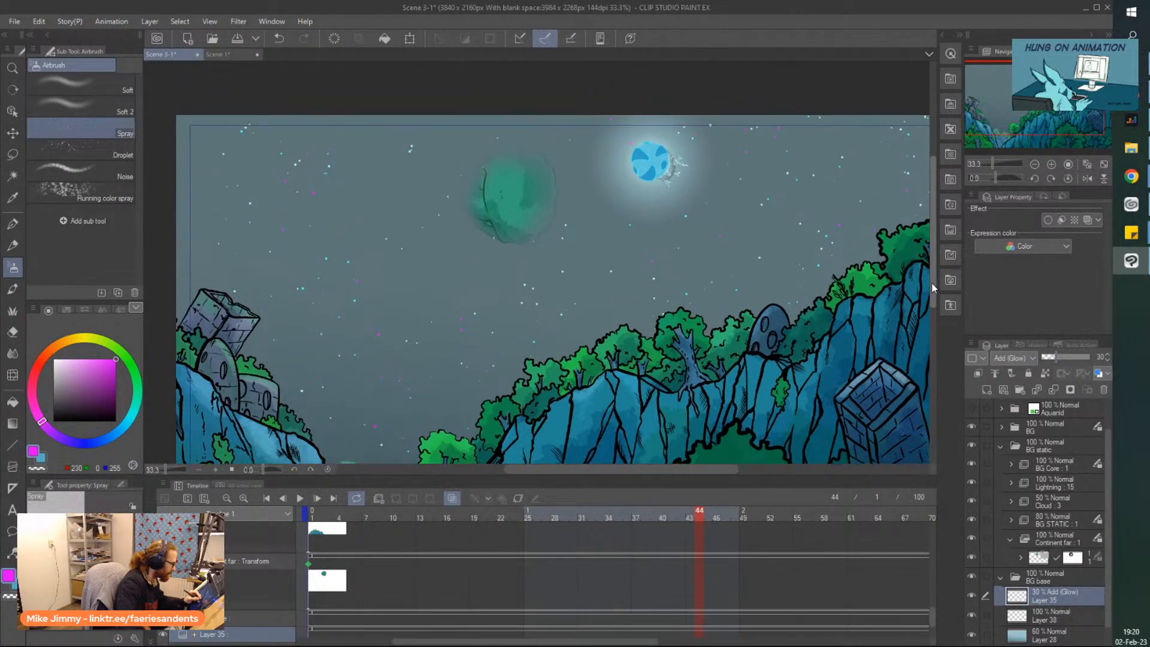
Lower the opacity of the star layer, Layer 38, to 50% and check the whole scene
{"action": "left_click", "coordinate": [1041, 616]}
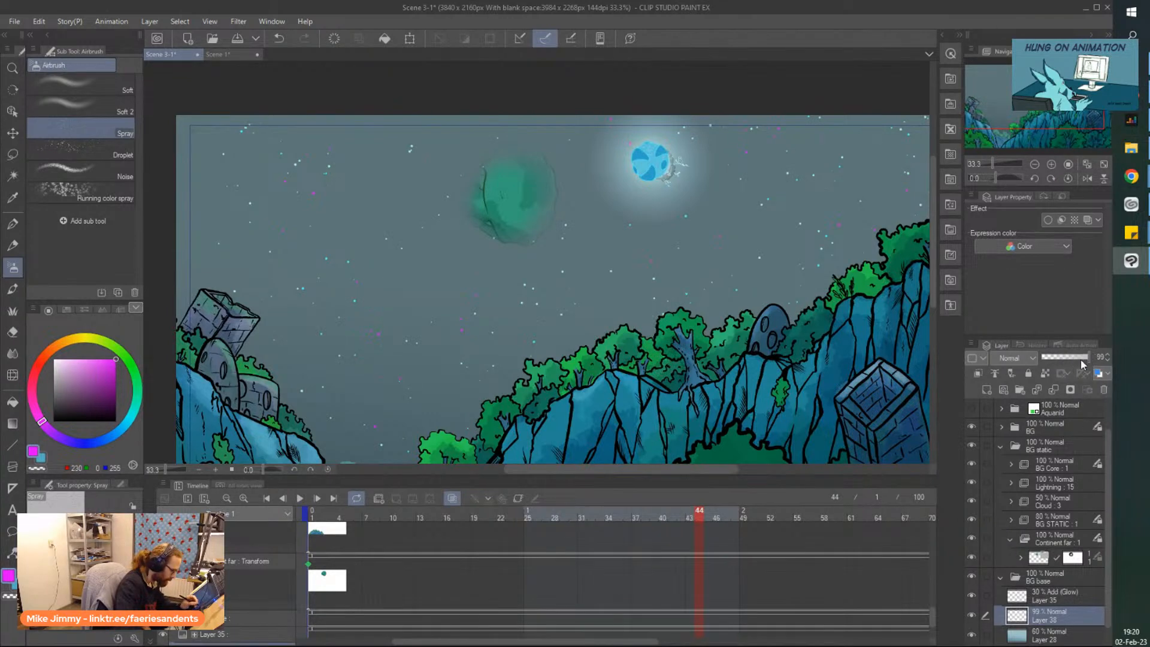
{"action": "left_click_drag", "start_coordinate": [1063, 359], "coordinate": [1055, 360]}
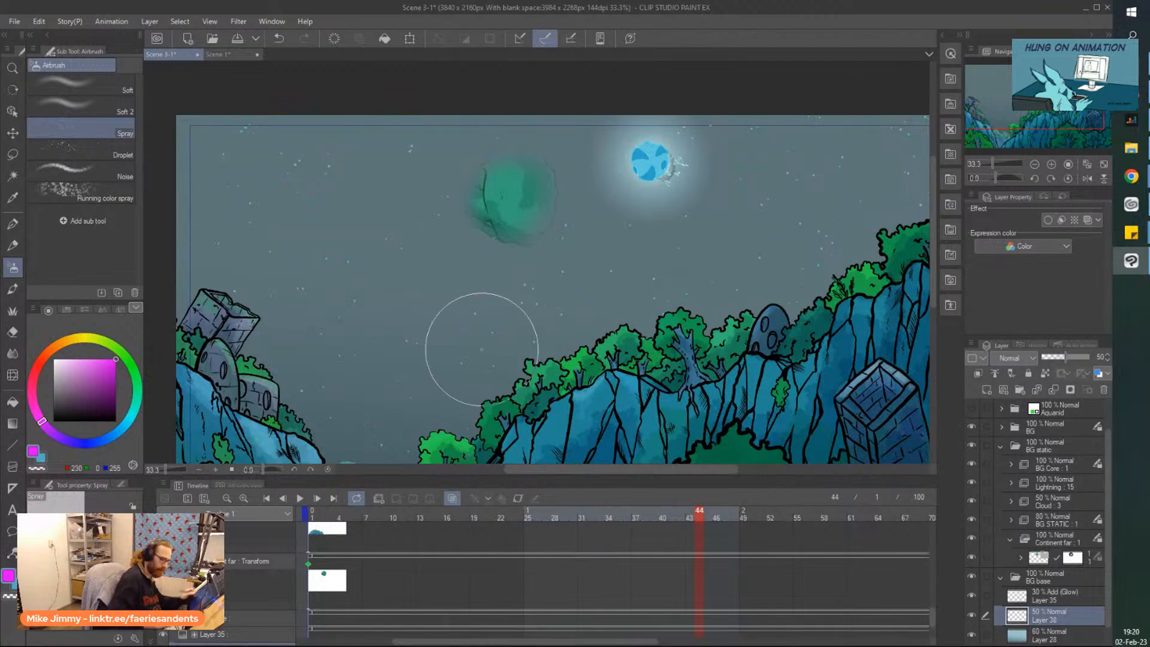
{"action": "scroll", "coordinate": [481, 349], "scroll_direction": "down", "scroll_amount": 1}
{"action": "scroll", "coordinate": [482, 349], "scroll_direction": "down", "scroll_amount": 3}
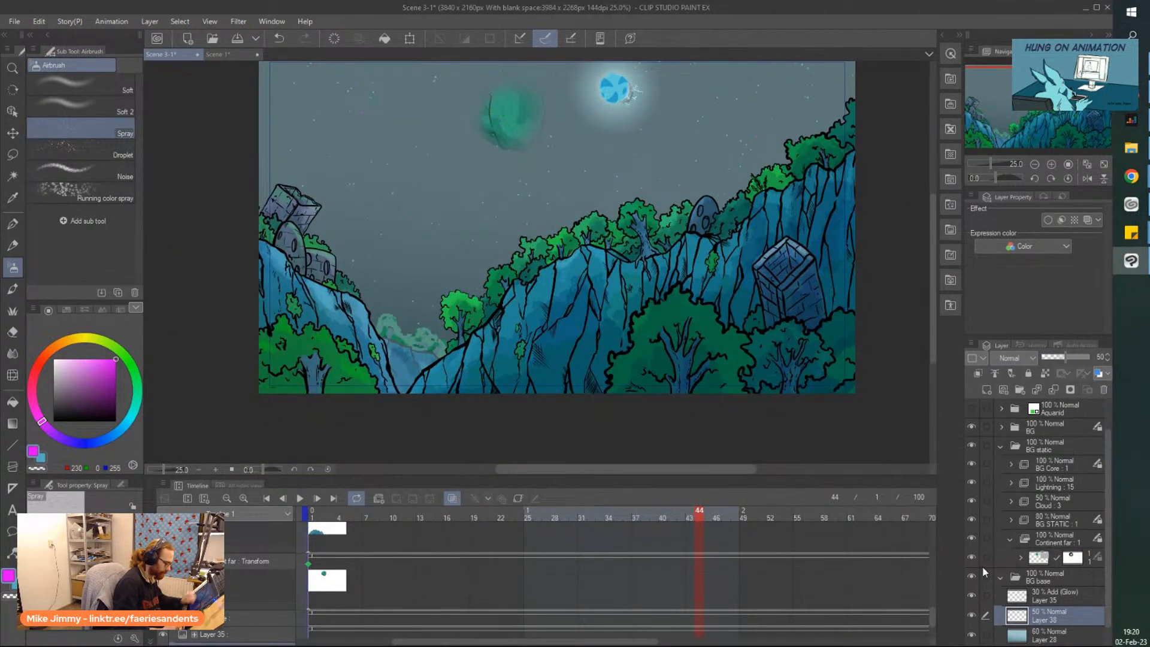
Select the layer mask of folder 1 inside Continent far and clear its painted fade
{"action": "scroll", "coordinate": [1104, 418], "scroll_direction": "up", "scroll_amount": 2}
{"action": "left_click", "coordinate": [1031, 594]}
{"action": "left_click", "coordinate": [1020, 595]}
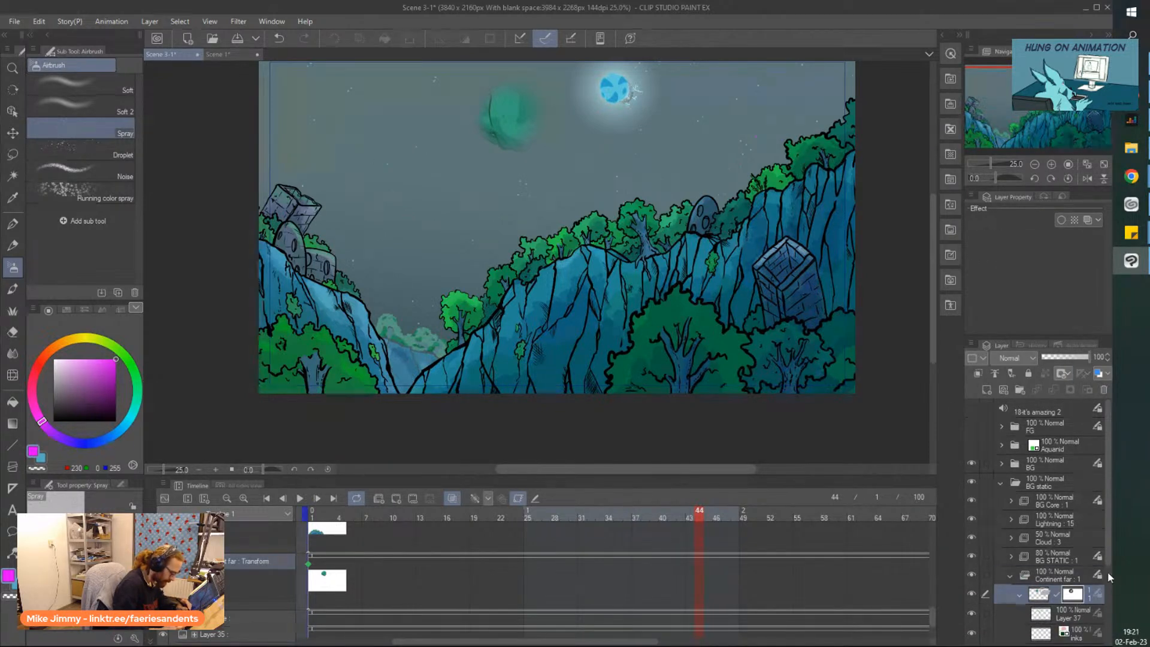
{"action": "scroll", "coordinate": [1111, 584], "scroll_direction": "down", "scroll_amount": 2}
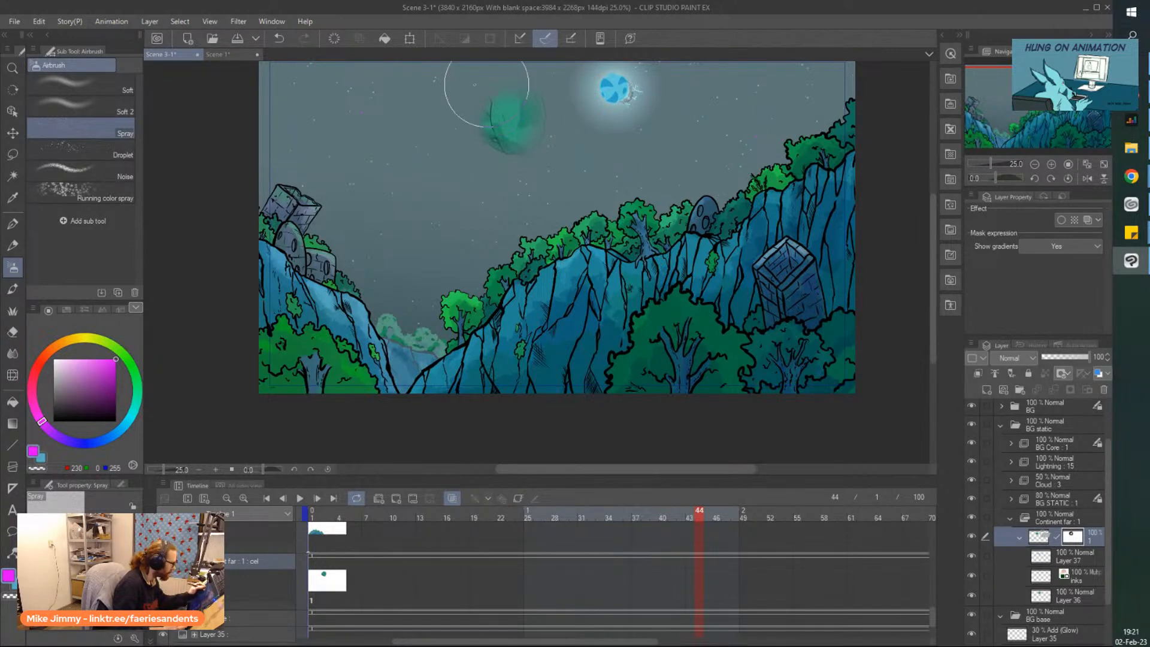
{"action": "scroll", "coordinate": [487, 92], "scroll_direction": "up", "scroll_amount": 1}
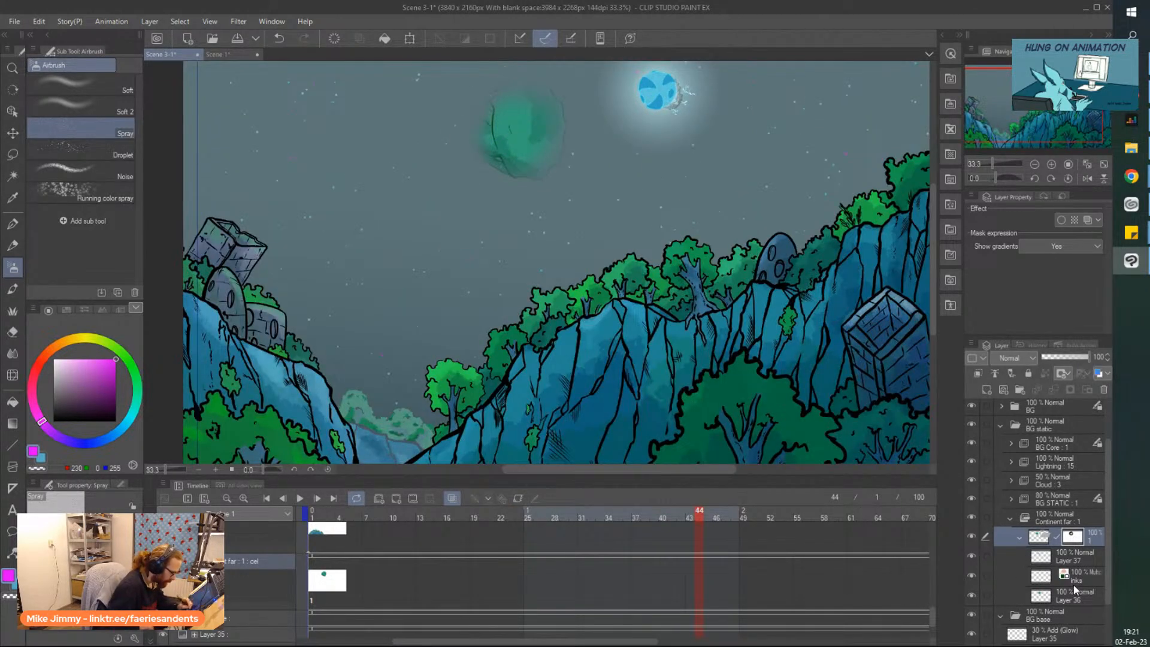
{"action": "left_click", "coordinate": [1043, 520]}
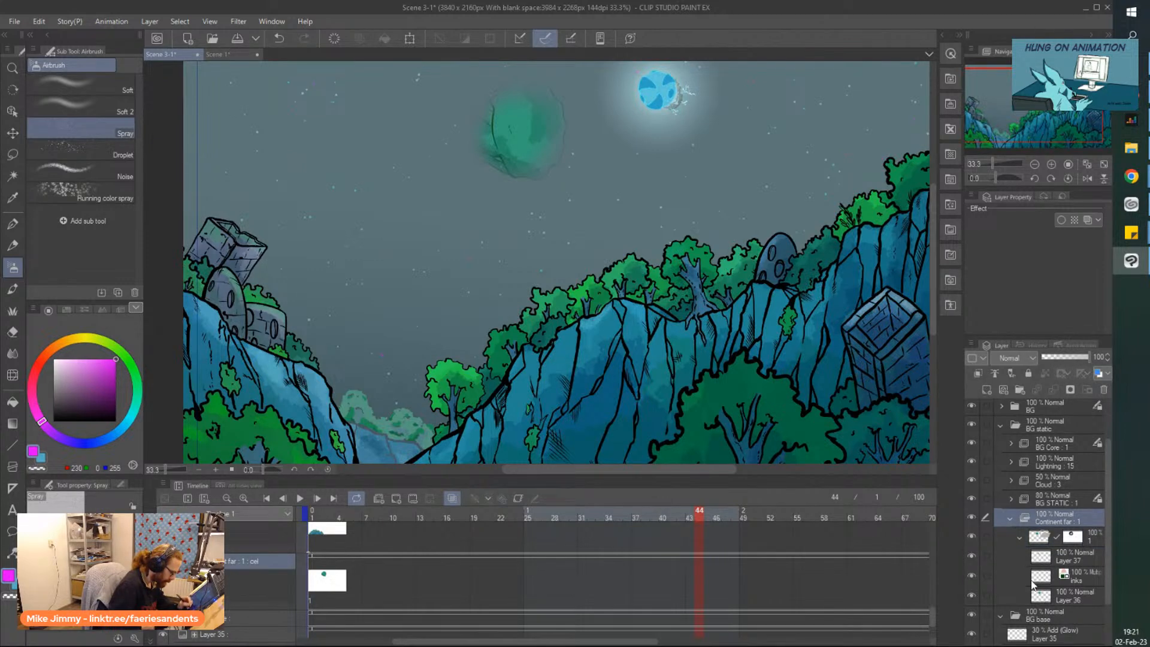
{"action": "left_click", "coordinate": [1076, 545]}
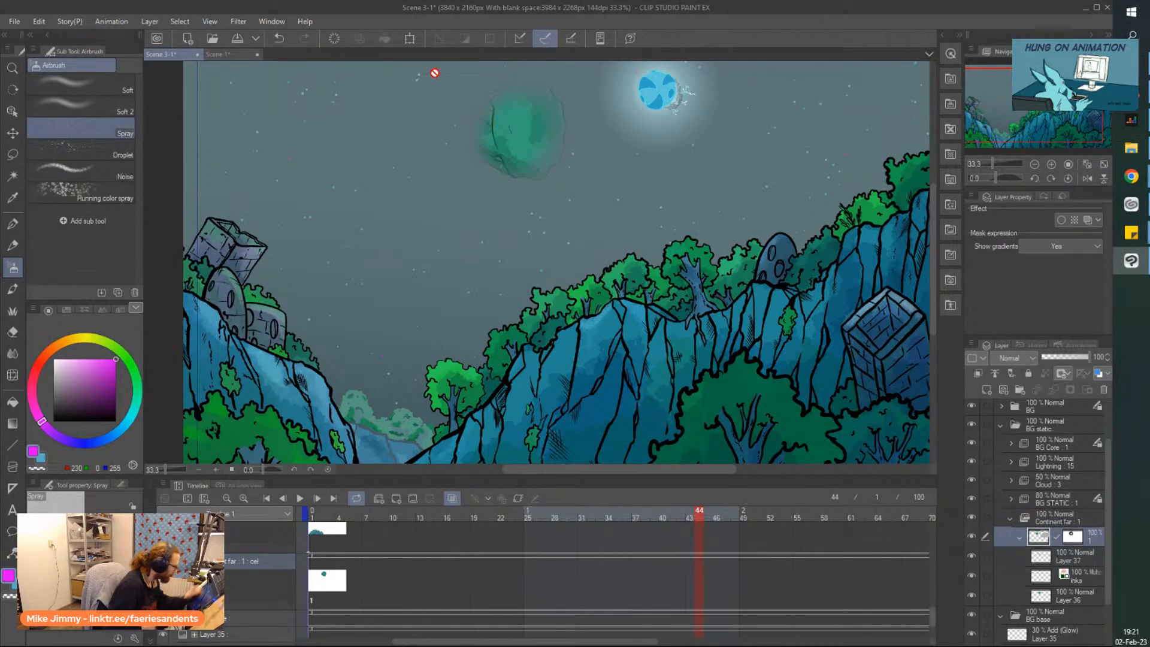
{"action": "left_click_drag", "start_coordinate": [360, 84], "coordinate": [402, 114]}
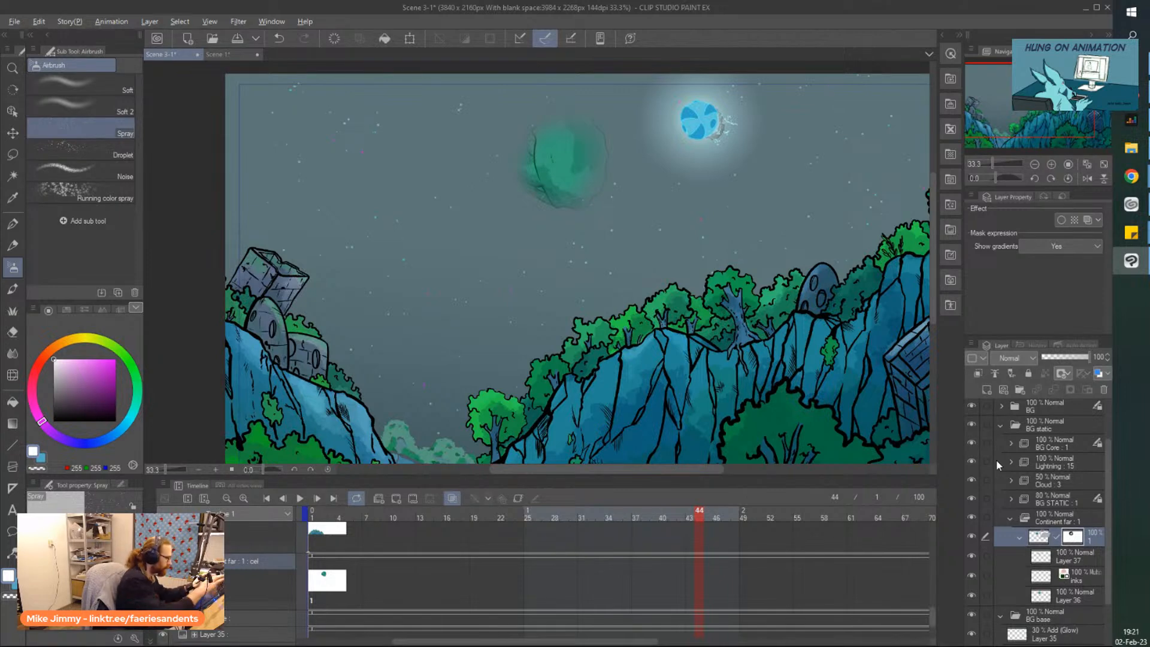
{"action": "scroll", "coordinate": [490, 138], "scroll_direction": "up", "scroll_amount": 2}
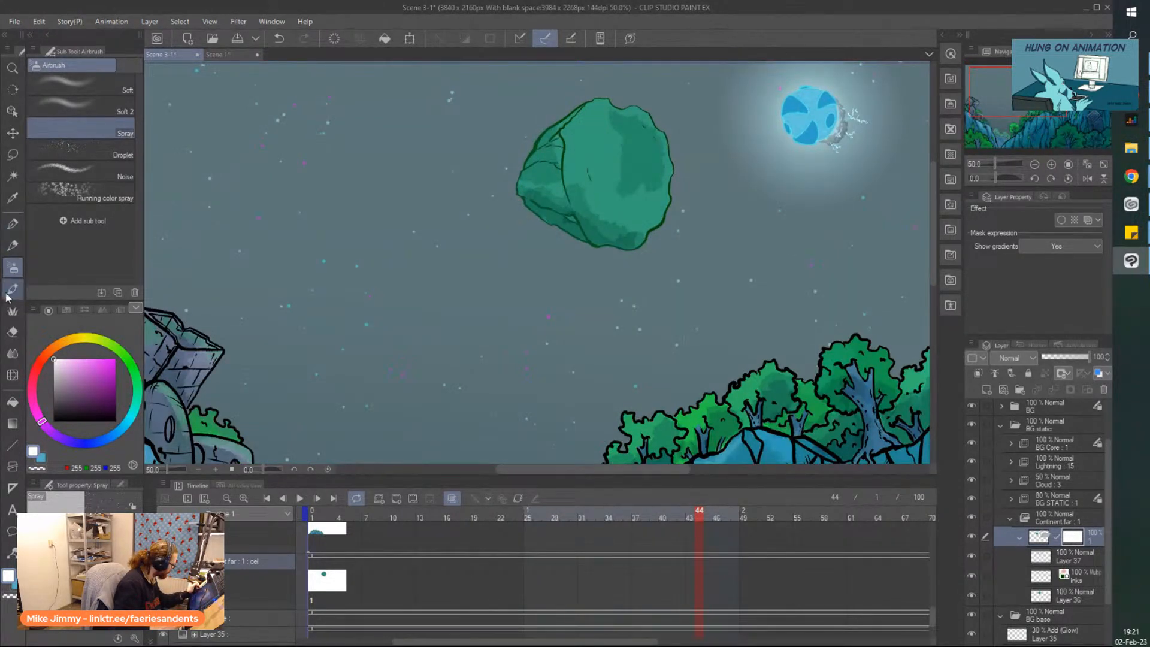
Fade the floating continent's left and right edges on the layer mask with the Soft airbrush in transparent colour
{"action": "left_click", "coordinate": [81, 85]}
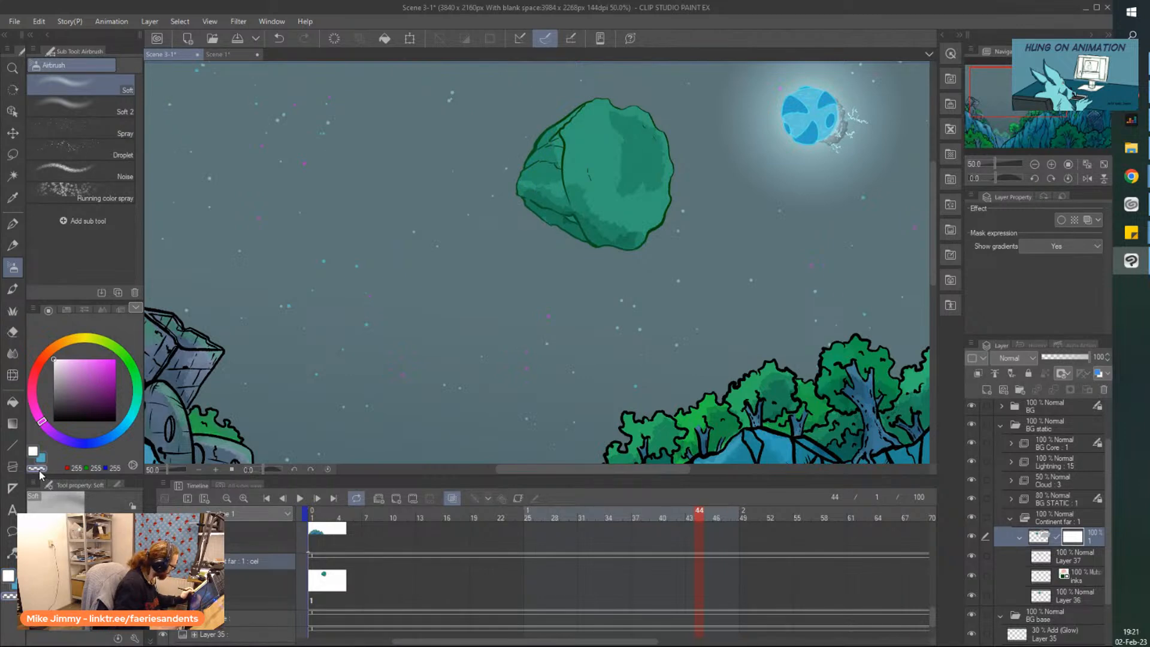
{"action": "mouse_move", "coordinate": [512, 137]}
{"action": "left_mouse_down"}
{"action": "mouse_move", "coordinate": [511, 182]}
{"action": "mouse_move", "coordinate": [550, 270]}
{"action": "mouse_move", "coordinate": [515, 156]}
{"action": "mouse_move", "coordinate": [510, 169]}
{"action": "mouse_move", "coordinate": [530, 100]}
{"action": "left_mouse_up"}
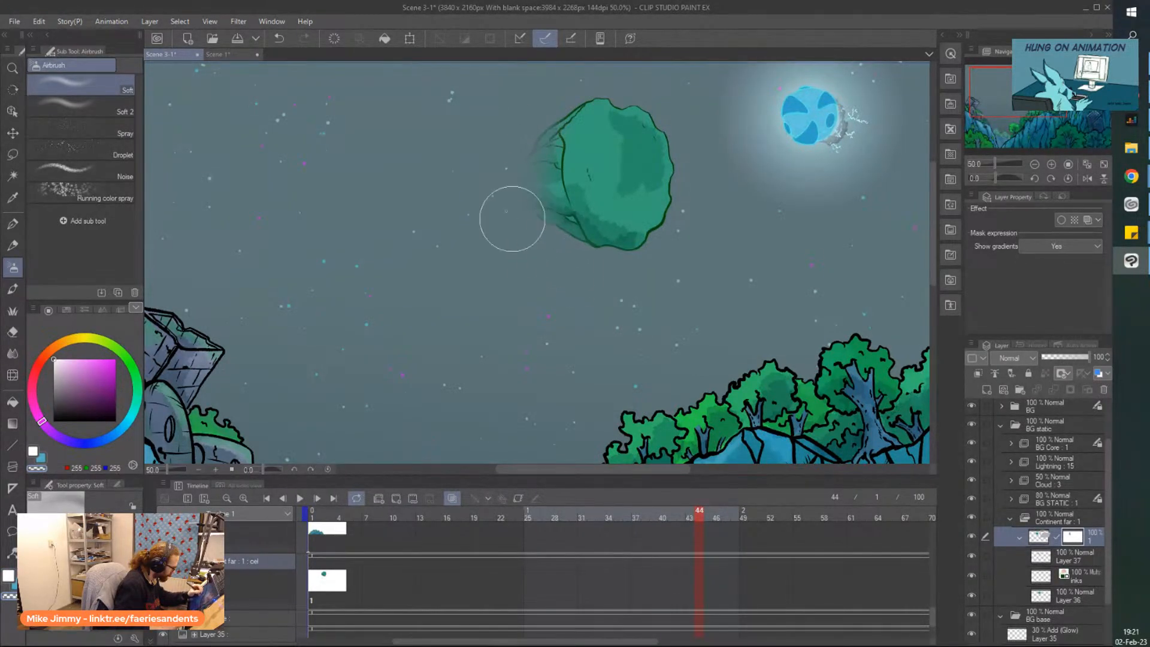
{"action": "mouse_move", "coordinate": [678, 184]}
{"action": "left_mouse_down"}
{"action": "mouse_move", "coordinate": [600, 260]}
{"action": "mouse_move", "coordinate": [671, 154]}
{"action": "mouse_move", "coordinate": [653, 223]}
{"action": "mouse_move", "coordinate": [664, 142]}
{"action": "mouse_move", "coordinate": [569, 94]}
{"action": "mouse_move", "coordinate": [590, 70]}
{"action": "mouse_move", "coordinate": [644, 230]}
{"action": "left_mouse_up"}
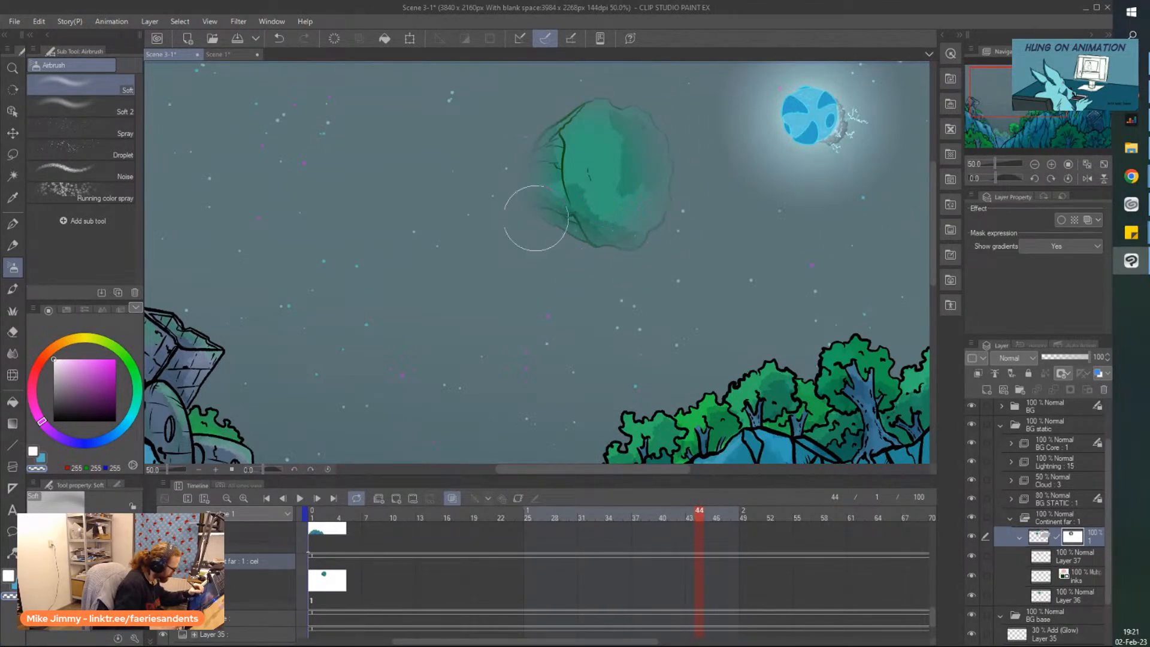
{"action": "key", "text": "ctrl+minus"}
{"action": "key", "text": "ctrl+minus"}
{"action": "key", "text": "ctrl+plus"}
{"action": "key", "text": "ctrl+plus"}
{"action": "key", "text": "ctrl+plus"}
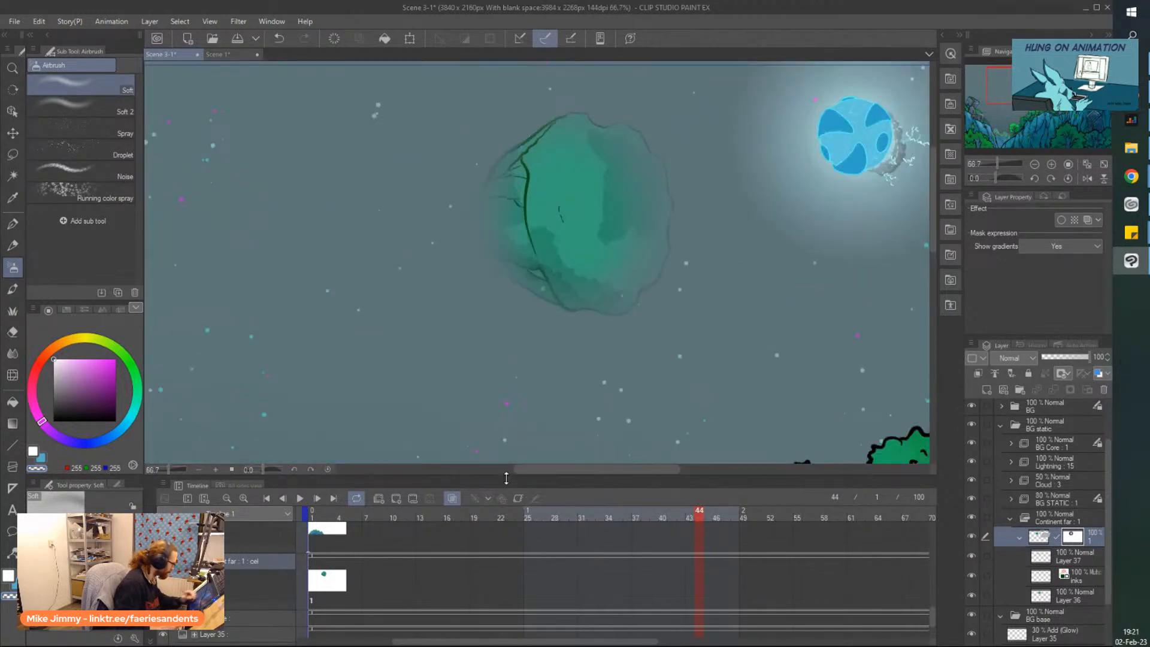
Pick a light blue (RGB 167, 207, 218) and create a new raster layer above Layer 36
{"action": "left_click", "coordinate": [104, 359]}
{"action": "left_click_drag", "start_coordinate": [110, 443], "coordinate": [124, 426]}
{"action": "left_click", "coordinate": [67, 367]}
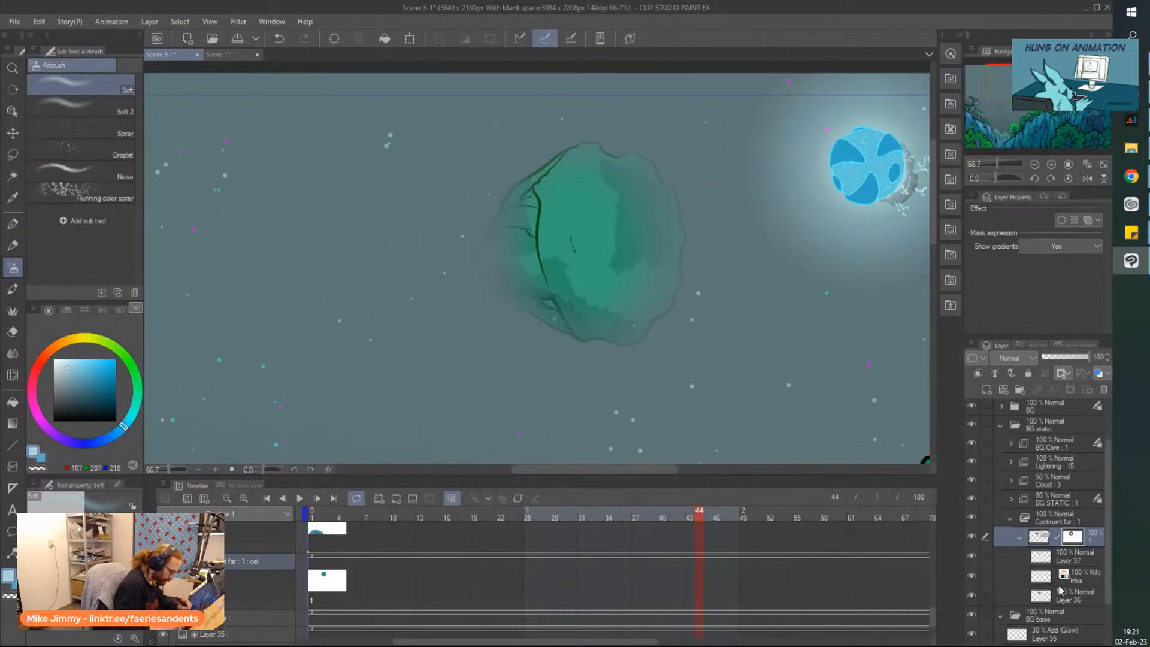
{"action": "left_click", "coordinate": [1072, 594]}
{"action": "left_click", "coordinate": [986, 390]}
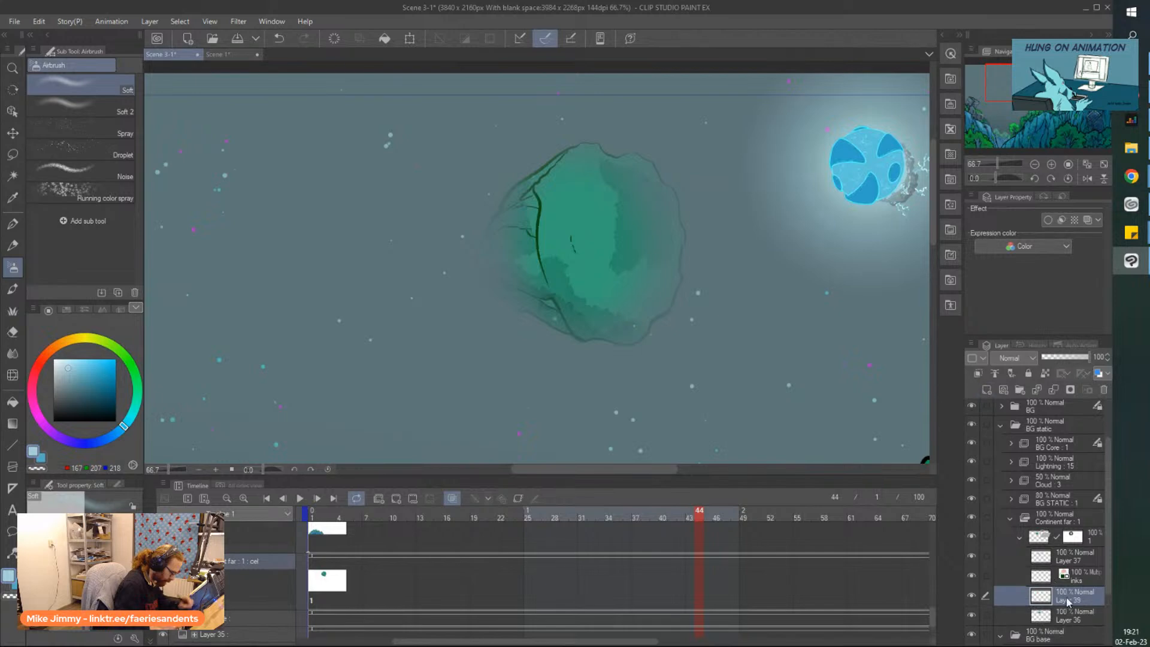
Try airbrushing a broad light blue haze around the floating continent from beneath Layer 36, undoing the strokes
{"action": "left_click_drag", "start_coordinate": [470, 307], "coordinate": [571, 344]}
{"action": "left_click_drag", "start_coordinate": [493, 290], "coordinate": [546, 334]}
{"action": "mouse_move", "coordinate": [458, 271]}
{"action": "left_mouse_down"}
{"action": "mouse_move", "coordinate": [574, 343]}
{"action": "mouse_move", "coordinate": [554, 337]}
{"action": "mouse_move", "coordinate": [620, 338]}
{"action": "mouse_move", "coordinate": [639, 325]}
{"action": "mouse_move", "coordinate": [632, 315]}
{"action": "mouse_move", "coordinate": [669, 253]}
{"action": "mouse_move", "coordinate": [664, 222]}
{"action": "mouse_move", "coordinate": [605, 168]}
{"action": "mouse_move", "coordinate": [560, 182]}
{"action": "mouse_move", "coordinate": [559, 227]}
{"action": "mouse_move", "coordinate": [511, 290]}
{"action": "mouse_move", "coordinate": [520, 242]}
{"action": "mouse_move", "coordinate": [505, 220]}
{"action": "mouse_move", "coordinate": [480, 255]}
{"action": "mouse_move", "coordinate": [490, 271]}
{"action": "mouse_move", "coordinate": [507, 215]}
{"action": "mouse_move", "coordinate": [492, 295]}
{"action": "left_mouse_up"}
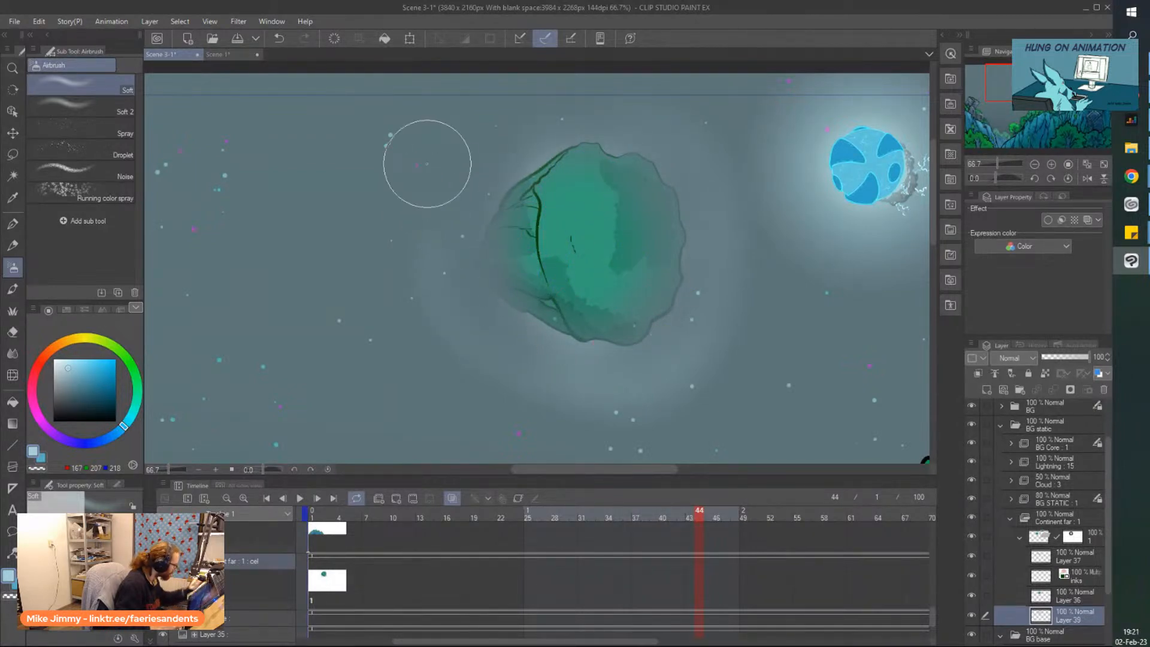
{"action": "key", "text": "ctrl+z"}
{"action": "mouse_move", "coordinate": [671, 282]}
{"action": "left_mouse_down"}
{"action": "mouse_move", "coordinate": [658, 240]}
{"action": "mouse_move", "coordinate": [641, 306]}
{"action": "mouse_move", "coordinate": [659, 180]}
{"action": "mouse_move", "coordinate": [664, 263]}
{"action": "left_mouse_up"}
{"action": "key", "text": "ctrl+z"}
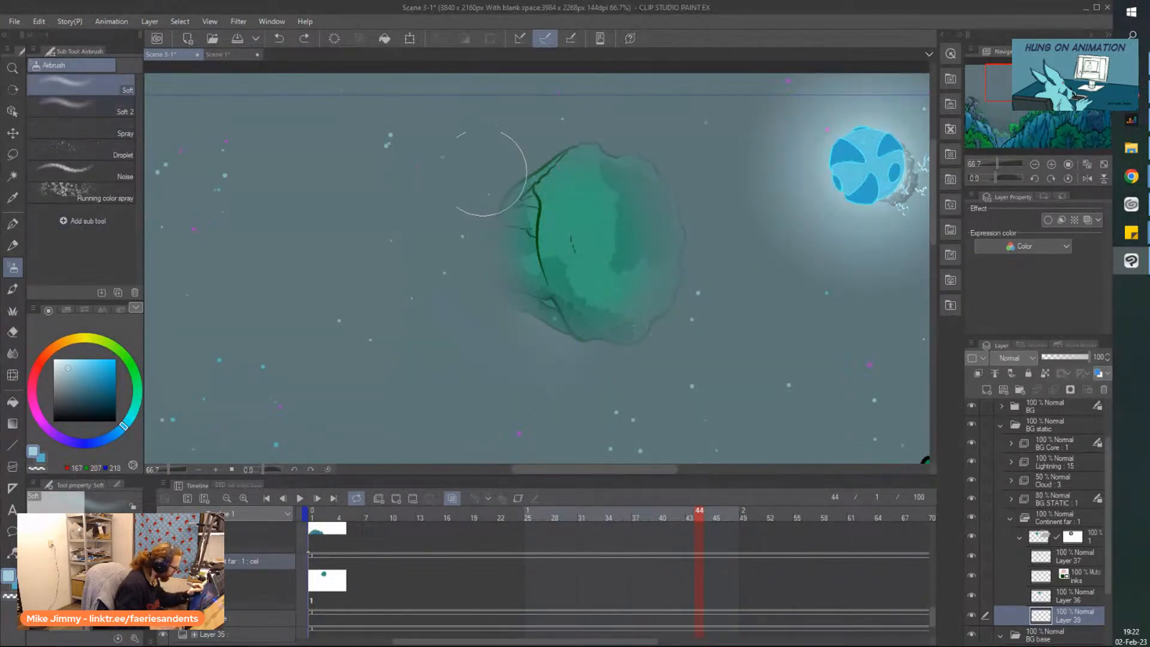
Shrink the Soft airbrush and paint a thin light blue glow along the continent's right edge
{"action": "left_click", "coordinate": [133, 106]}
{"action": "scroll", "coordinate": [688, 257], "scroll_direction": "up", "scroll_amount": 3}
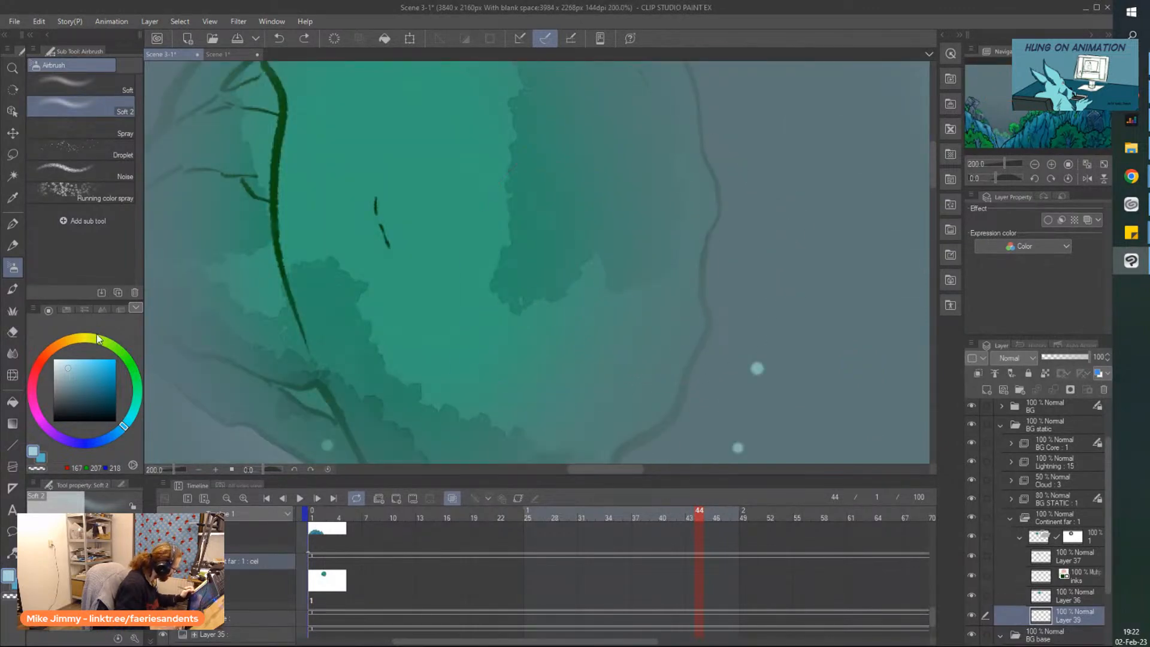
{"action": "left_click", "coordinate": [67, 84]}
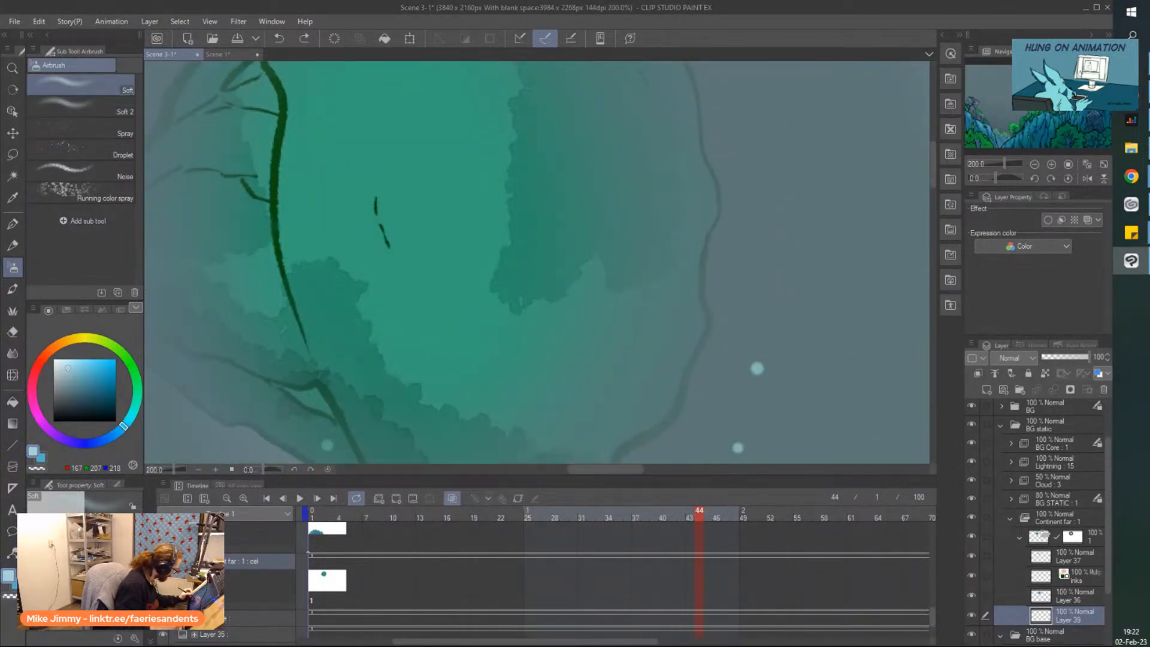
{"action": "key", "text": "bracketleft"}
{"action": "key", "text": "bracketleft"}
{"action": "key", "text": "bracketleft"}
{"action": "key", "text": "bracketleft"}
{"action": "key", "text": "bracketleft"}
{"action": "key", "text": "bracketleft"}
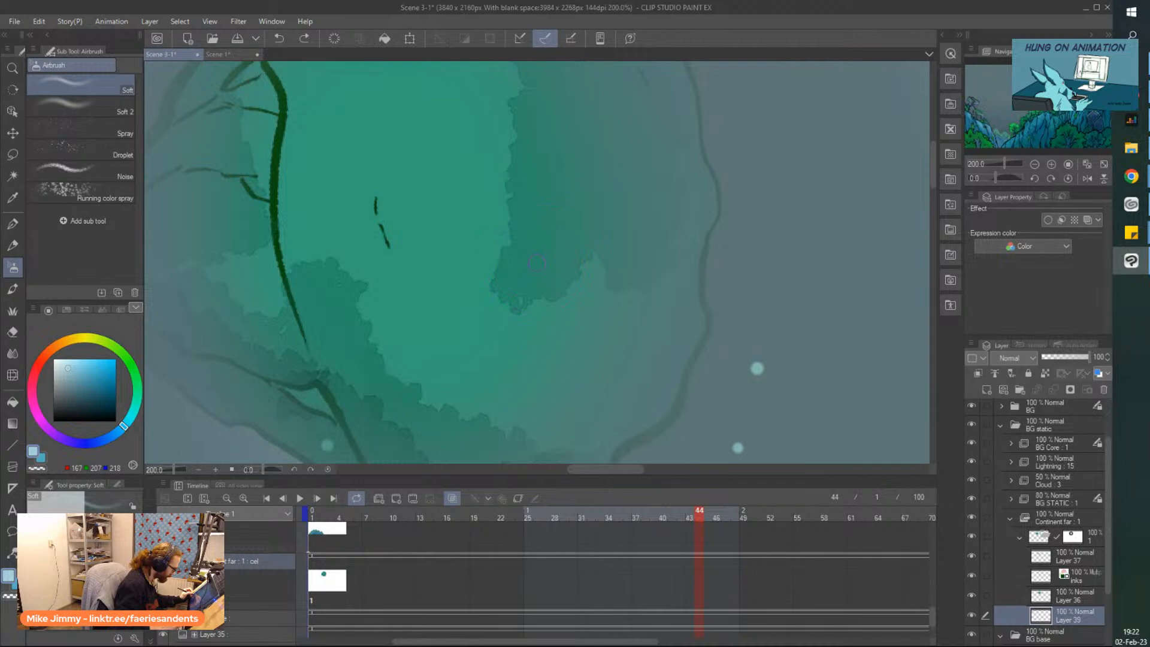
{"action": "key", "text": "bracketright"}
{"action": "mouse_move", "coordinate": [683, 270]}
{"action": "left_mouse_down"}
{"action": "mouse_move", "coordinate": [709, 239]}
{"action": "mouse_move", "coordinate": [700, 305]}
{"action": "mouse_move", "coordinate": [710, 220]}
{"action": "left_mouse_up"}
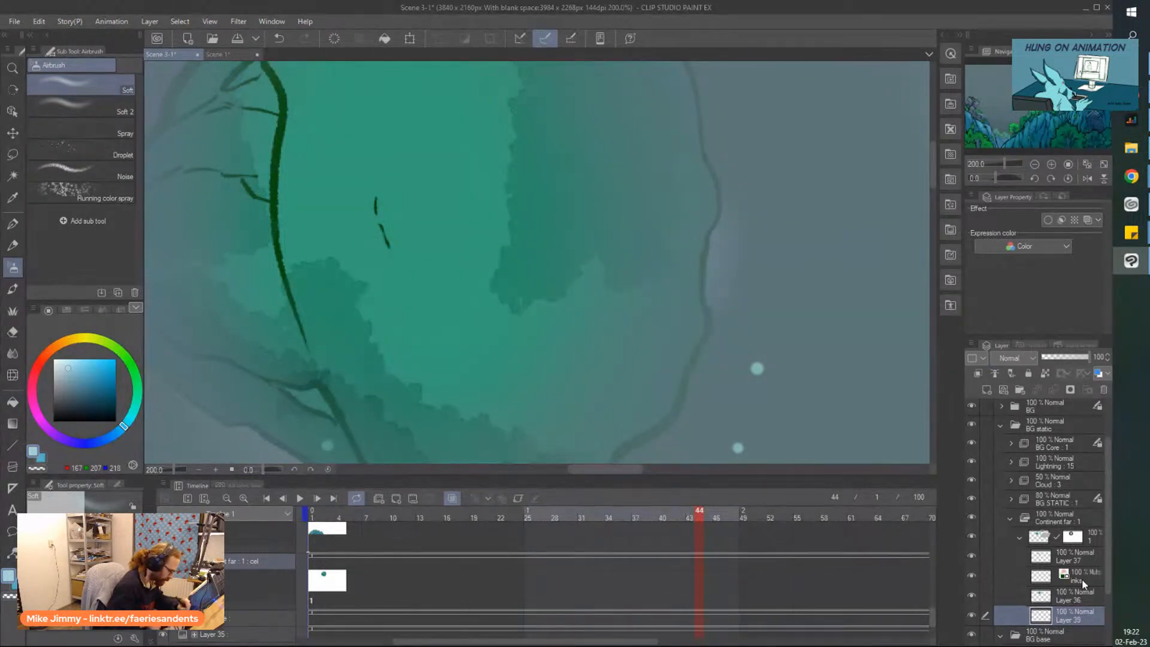
Set Layer 39's blending mode to Add (Glow), undo the trial stroke on the continent's lower edge, and move the layer above Layer 36
{"action": "left_click", "coordinate": [1010, 357]}
{"action": "left_click", "coordinate": [1015, 166]}
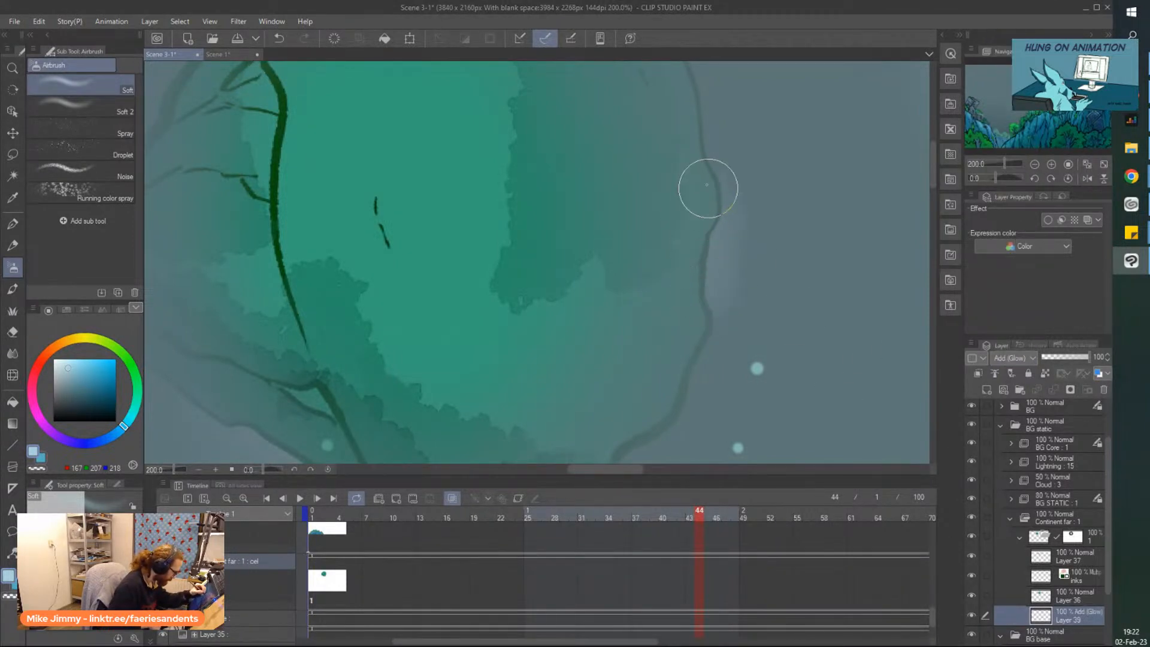
{"action": "scroll", "coordinate": [616, 257], "scroll_direction": "down", "scroll_amount": 1}
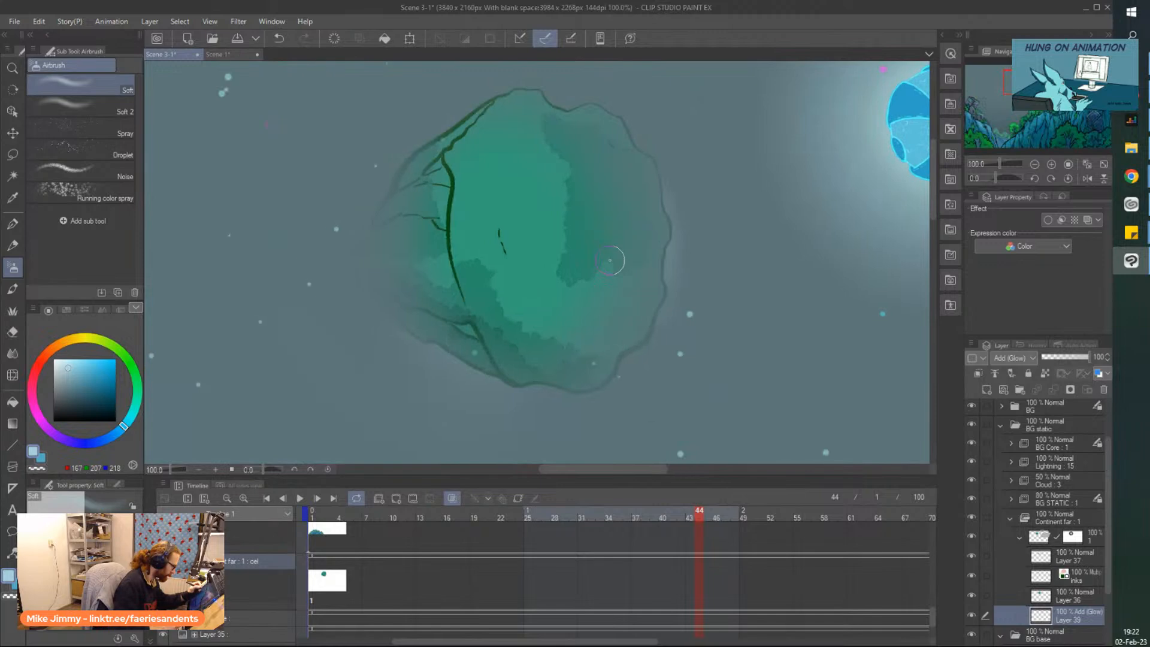
{"action": "left_click_drag", "start_coordinate": [497, 413], "coordinate": [467, 424]}
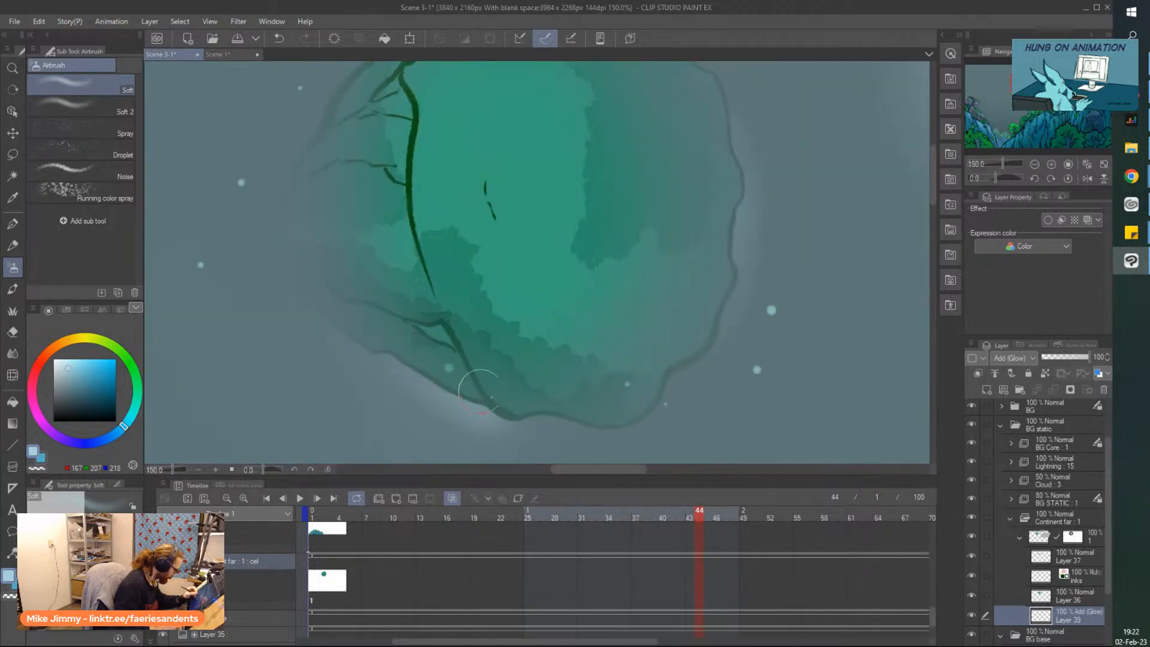
{"action": "key", "text": "ctrl+z"}
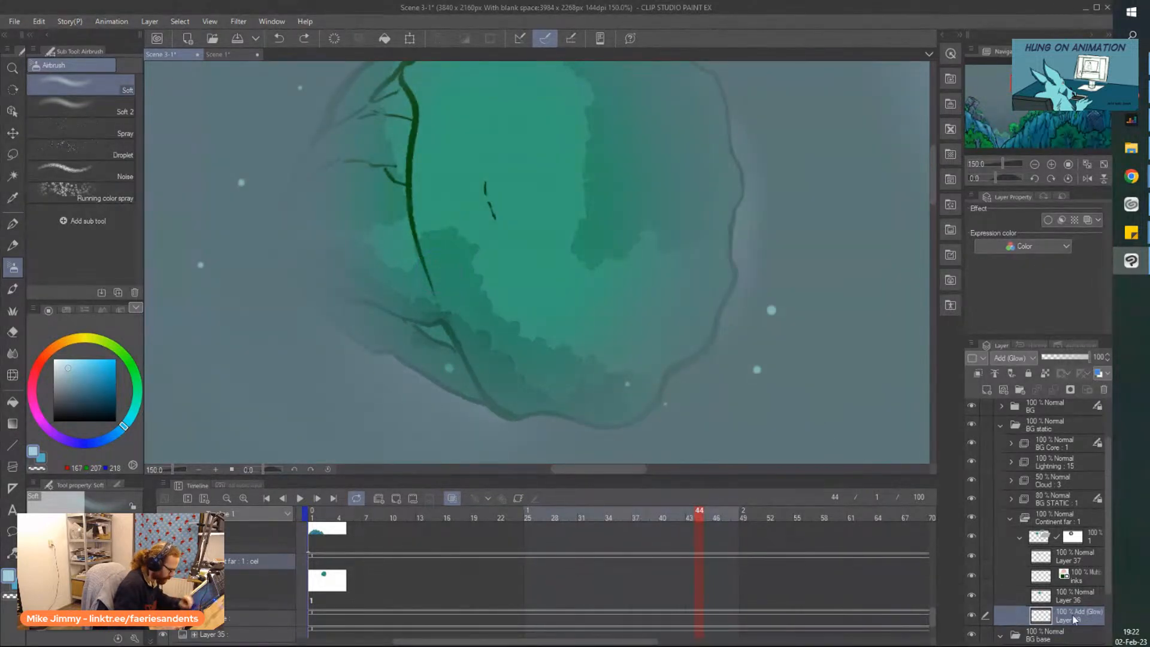
{"action": "left_click_drag", "start_coordinate": [1069, 609], "coordinate": [1059, 601]}
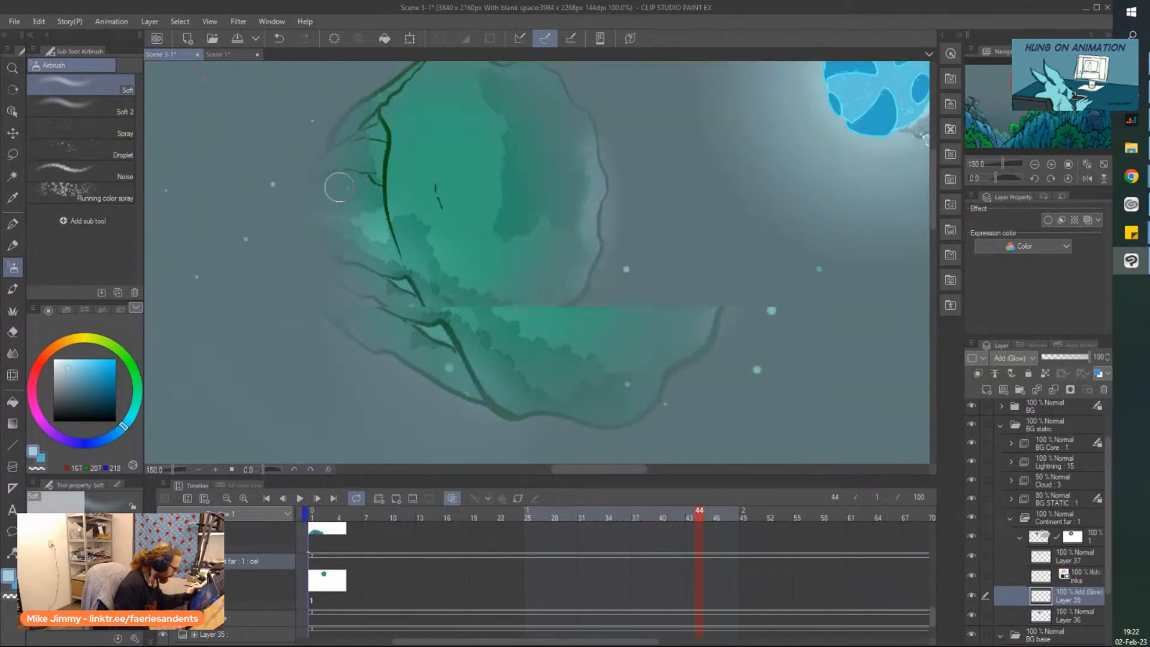
Airbrush soft light blue glow highlights on Layer 39 along the floating continent's dark ridge line and nearby green surface
{"action": "left_click_drag", "start_coordinate": [393, 207], "coordinate": [416, 281]}
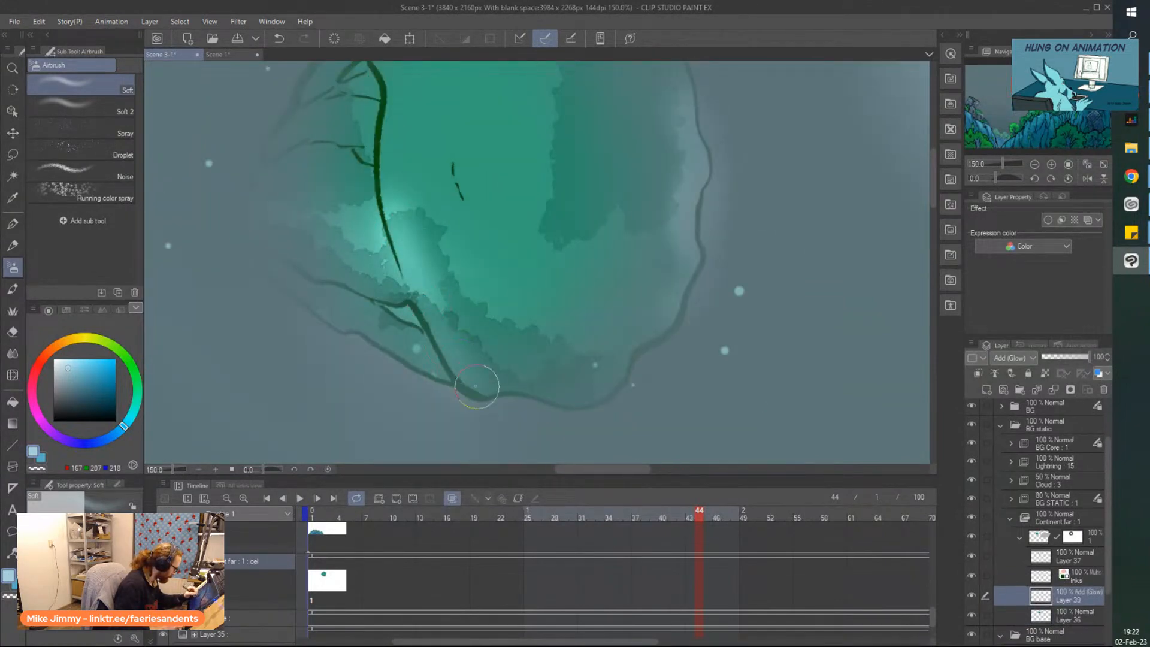
{"action": "scroll", "coordinate": [381, 212], "scroll_direction": "down", "scroll_amount": 1}
{"action": "scroll", "coordinate": [379, 168], "scroll_direction": "up", "scroll_amount": 1}
{"action": "left_click_drag", "start_coordinate": [371, 119], "coordinate": [381, 242]}
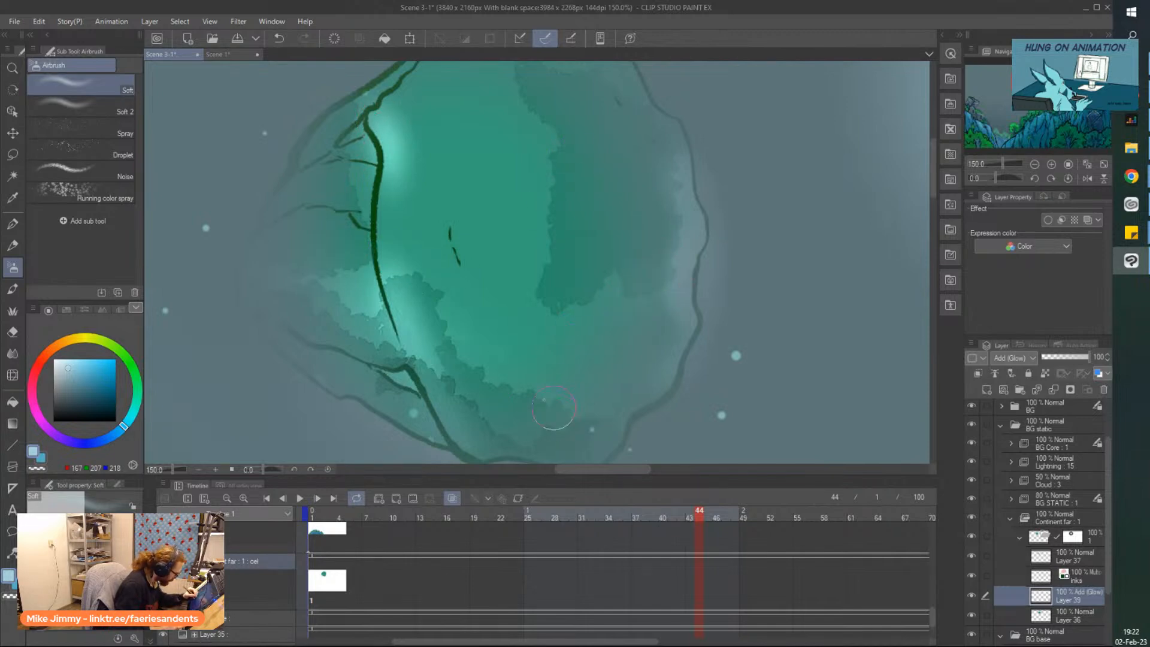
{"action": "scroll", "coordinate": [436, 333], "scroll_direction": "down", "scroll_amount": 1}
{"action": "scroll", "coordinate": [290, 175], "scroll_direction": "down", "scroll_amount": 3}
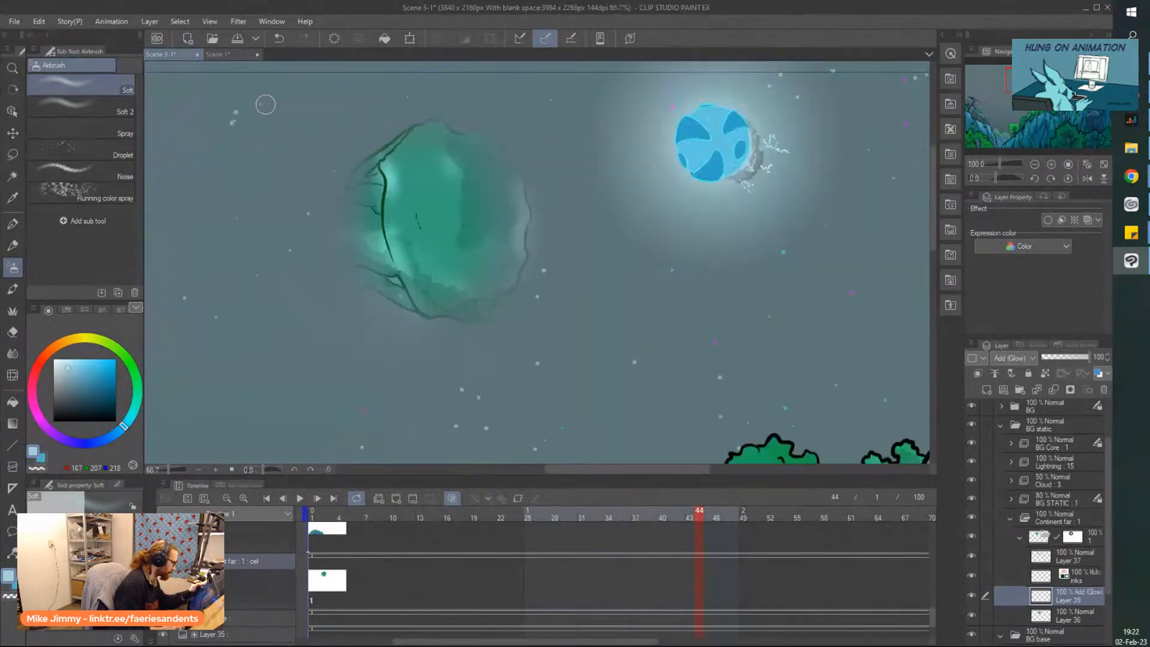
{"action": "scroll", "coordinate": [290, 175], "scroll_direction": "up", "scroll_amount": 2}
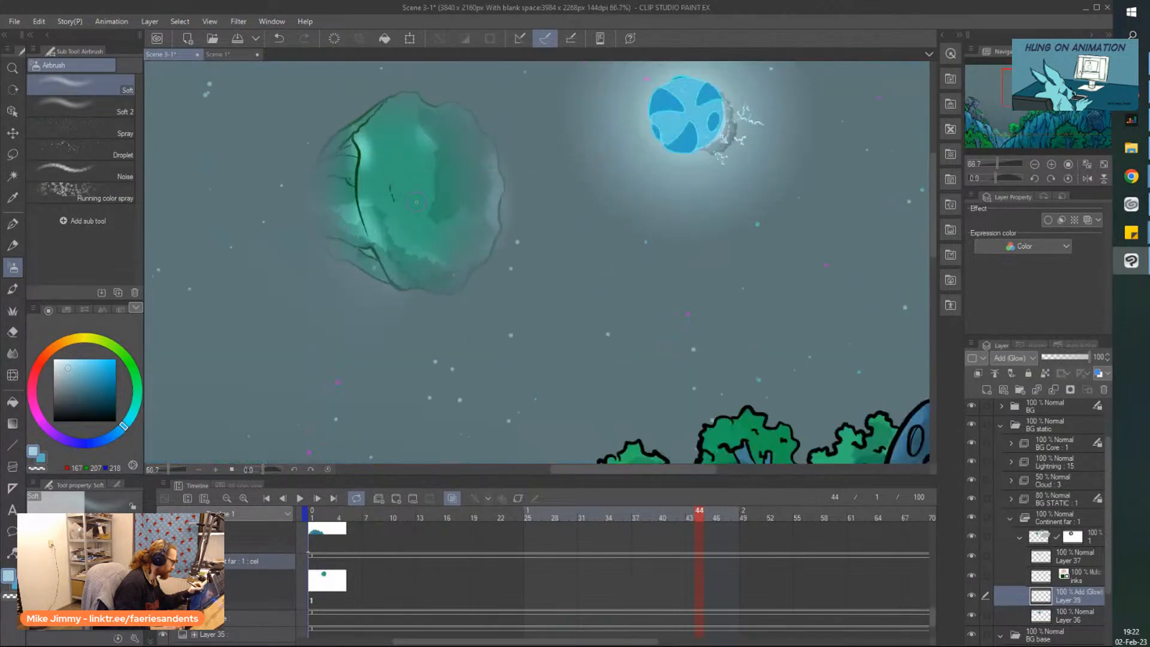
{"action": "scroll", "coordinate": [294, 103], "scroll_direction": "down", "scroll_amount": 2}
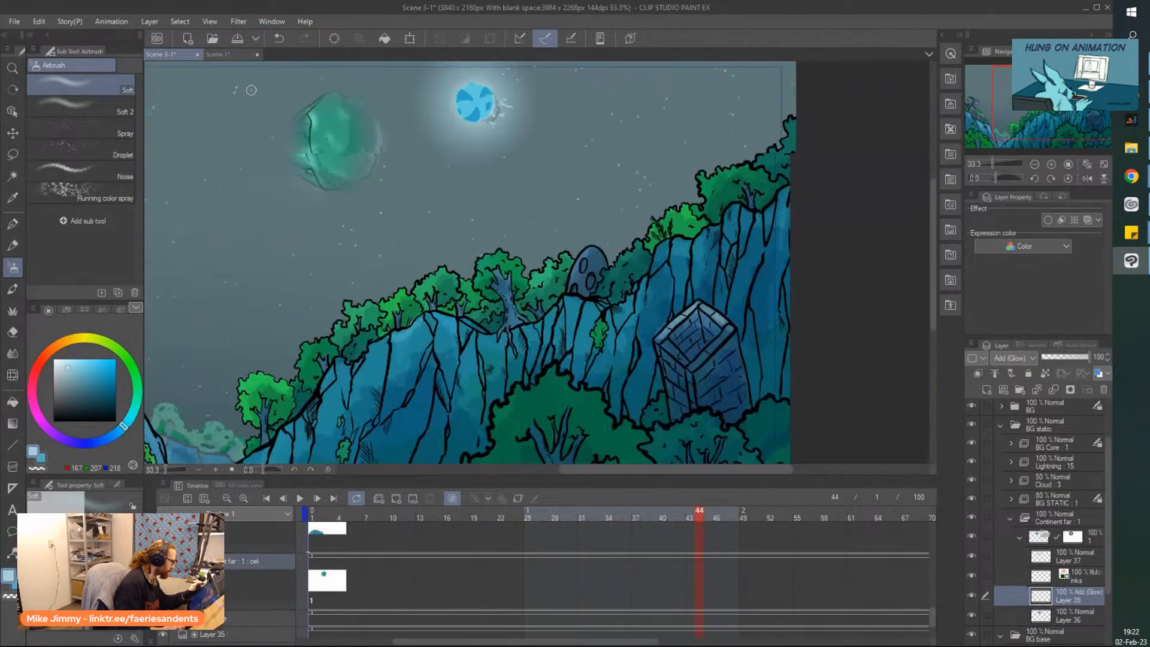
{"action": "scroll", "coordinate": [251, 91], "scroll_direction": "up", "scroll_amount": 3}
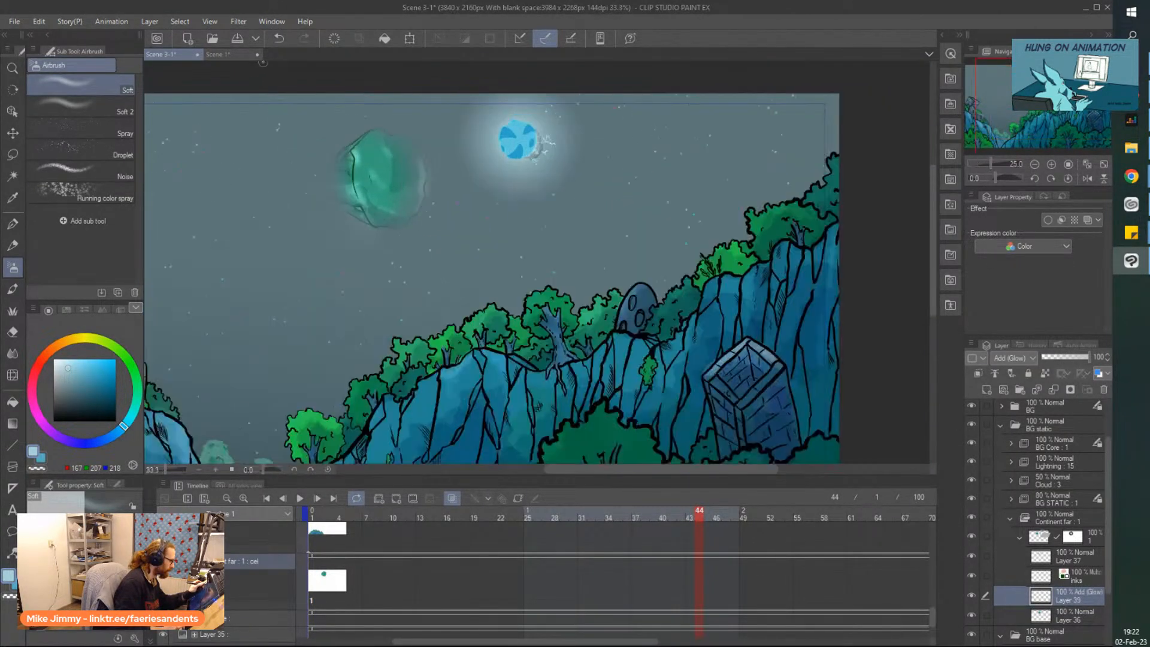
Collapse the Continent far folder and select Layer 38 in the BG base folder
{"action": "left_click", "coordinate": [1012, 519]}
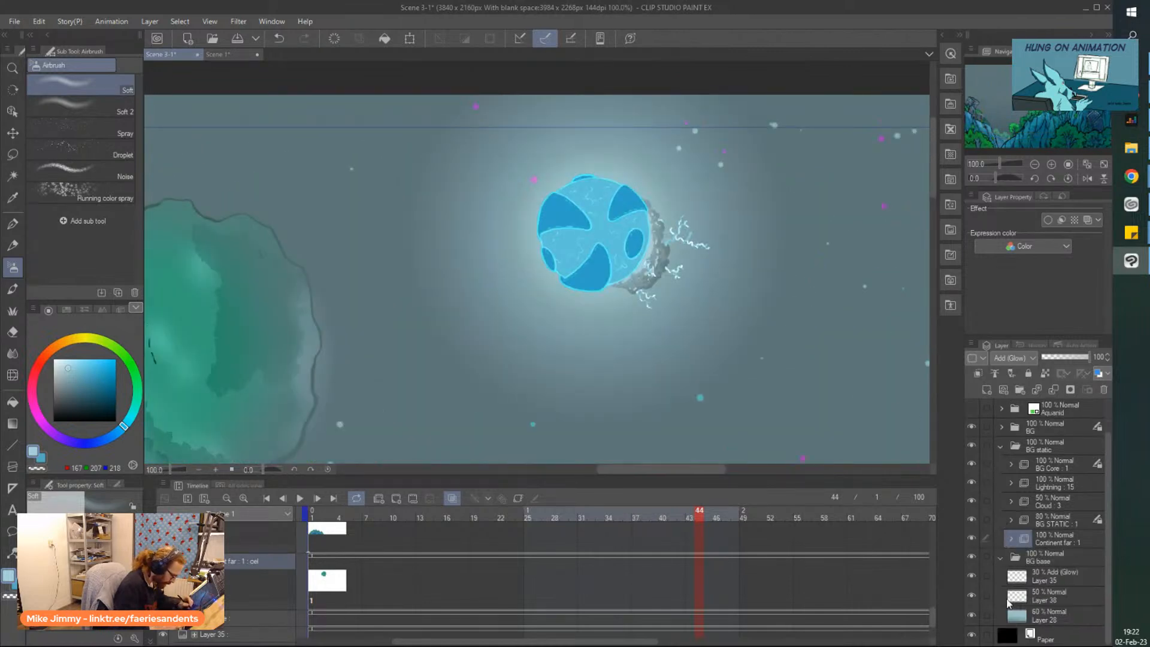
{"action": "left_click", "coordinate": [1049, 599]}
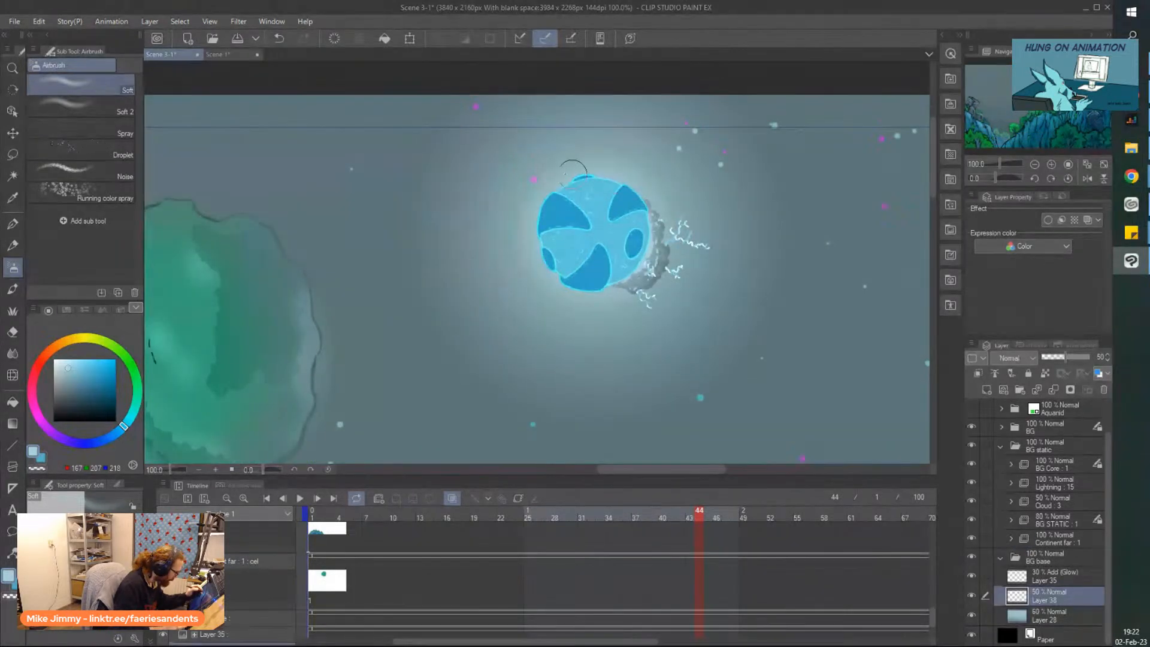
{"action": "scroll", "coordinate": [533, 171], "scroll_direction": "up", "scroll_amount": 2}
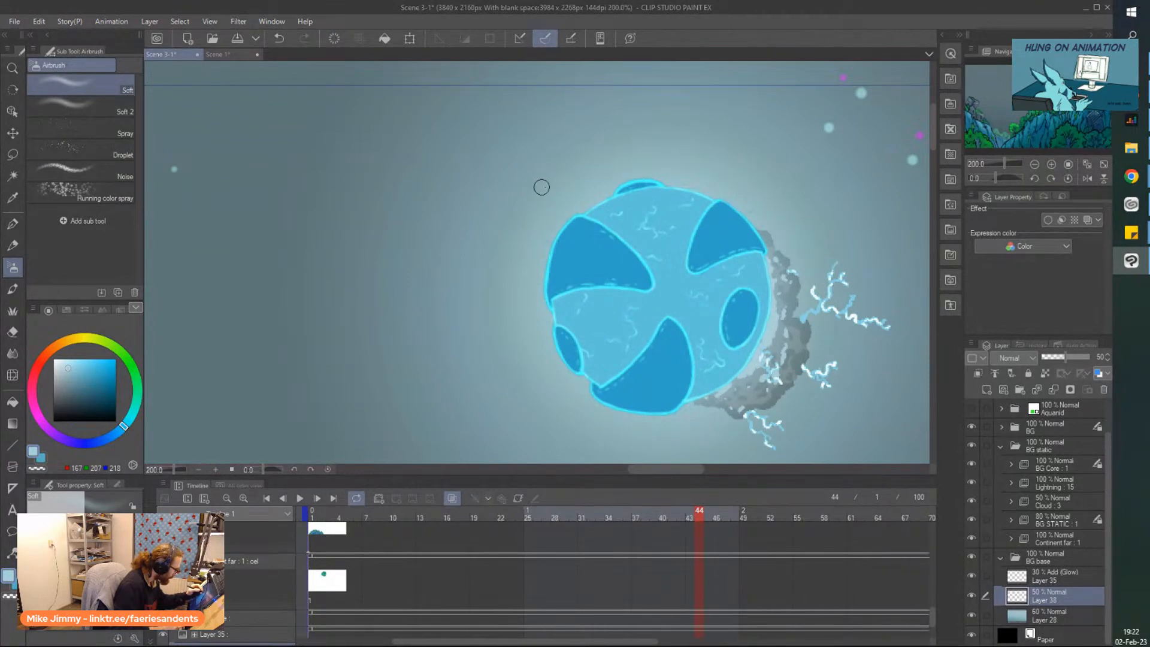
Check the whole scene by briefly playing the animation, then stop playback
{"action": "scroll", "coordinate": [492, 132], "scroll_direction": "down", "scroll_amount": 1}
{"action": "scroll", "coordinate": [492, 132], "scroll_direction": "down", "scroll_amount": 3}
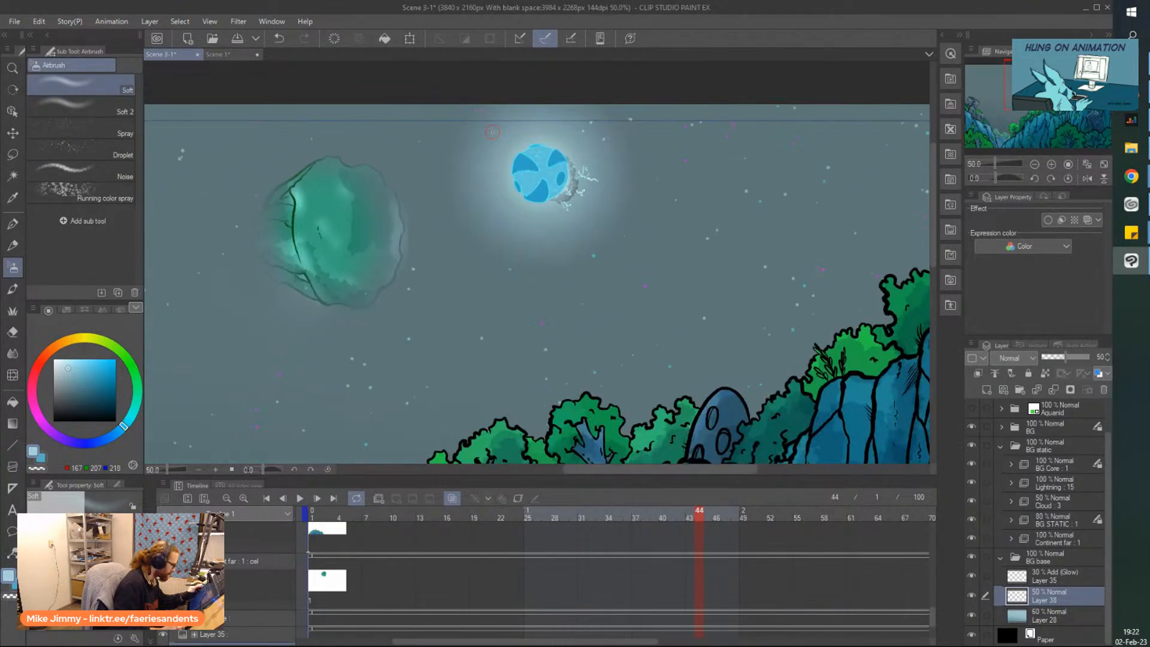
{"action": "scroll", "coordinate": [294, 133], "scroll_direction": "down", "scroll_amount": 1}
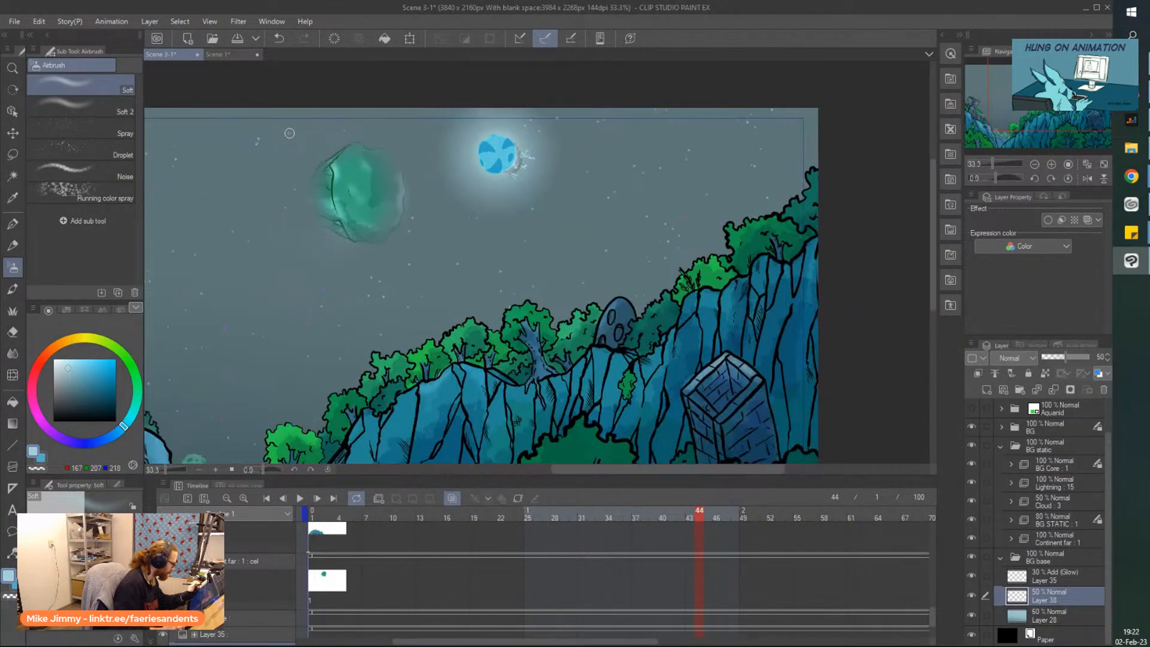
{"action": "scroll", "coordinate": [290, 133], "scroll_direction": "down", "scroll_amount": 1}
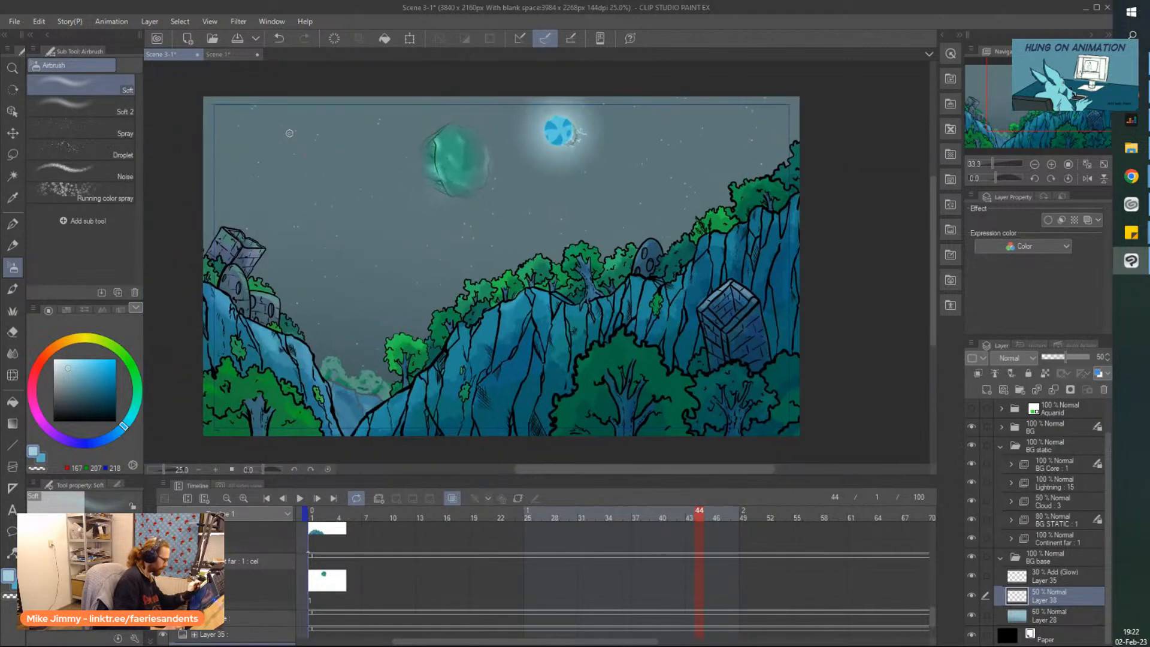
{"action": "left_click", "coordinate": [300, 497]}
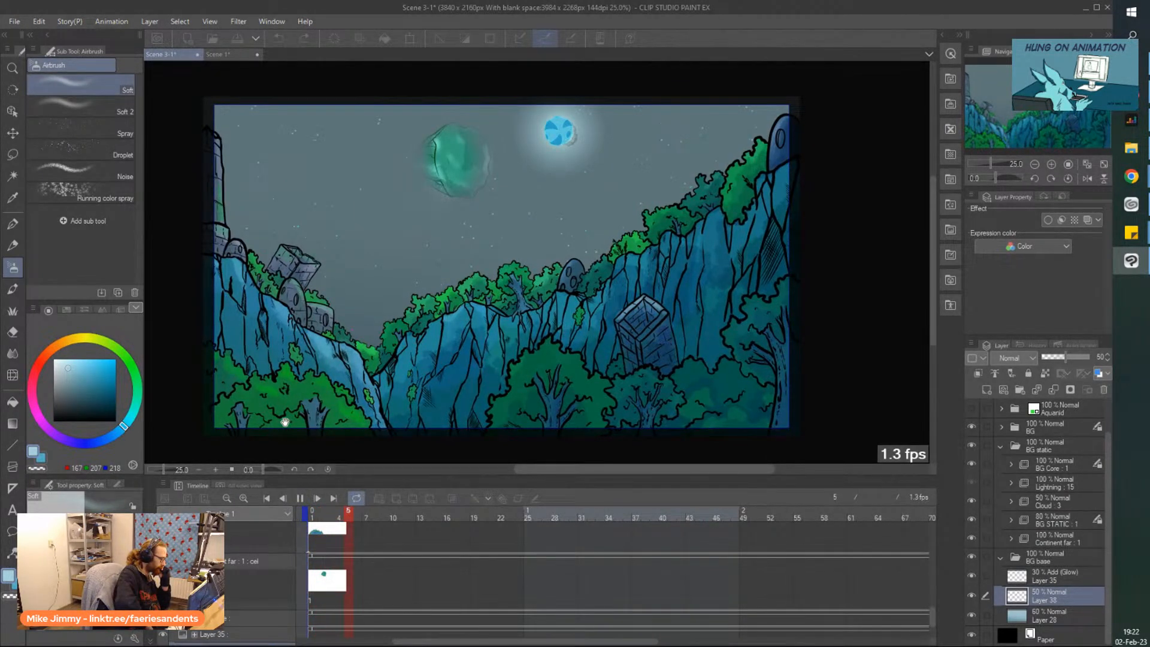
{"action": "left_click", "coordinate": [300, 500]}
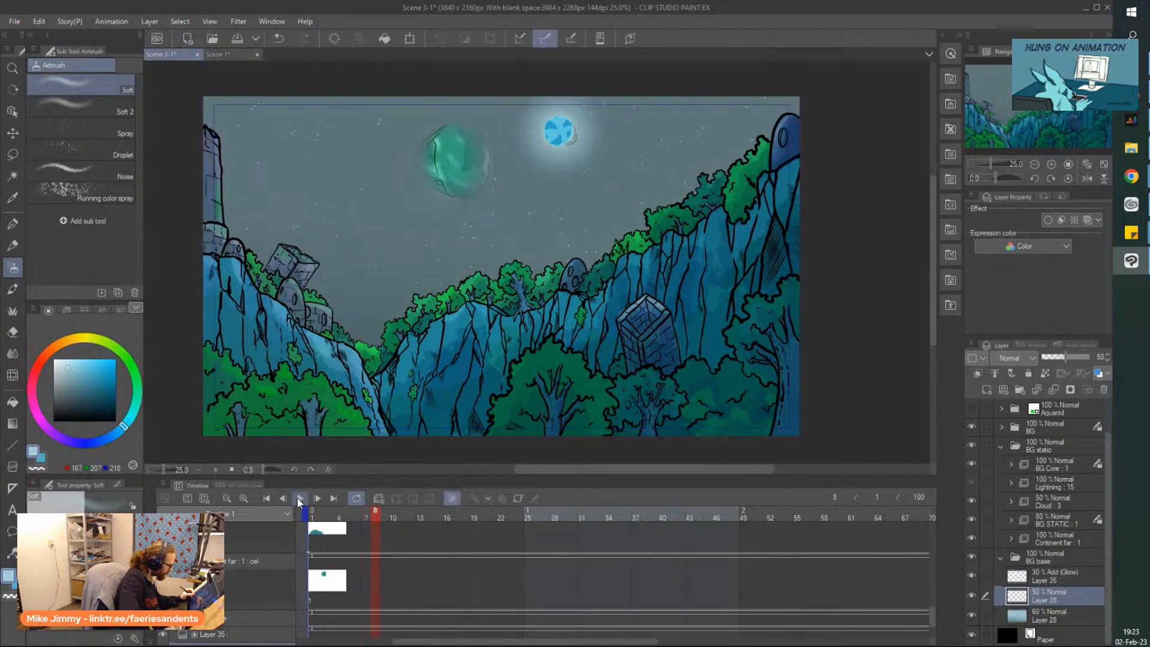
Export the animation as a movie at 24 fps with 2D camera effects applied
{"action": "left_click", "coordinate": [14, 21]}
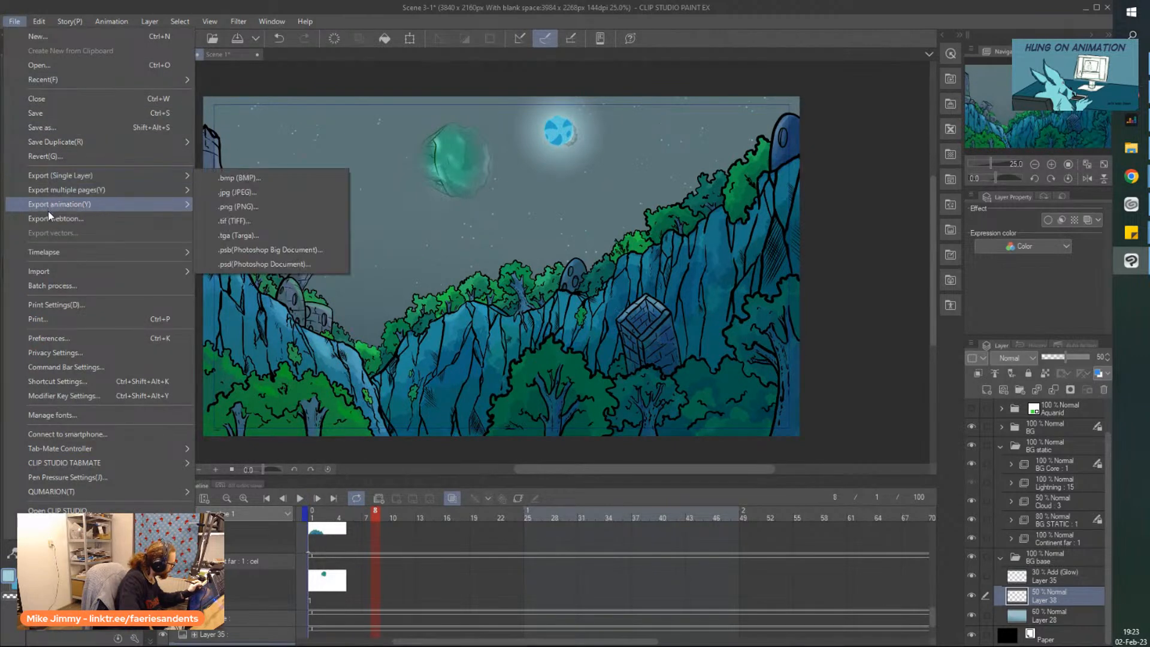
{"action": "left_click", "coordinate": [66, 219]}
{"action": "left_click", "coordinate": [686, 205]}
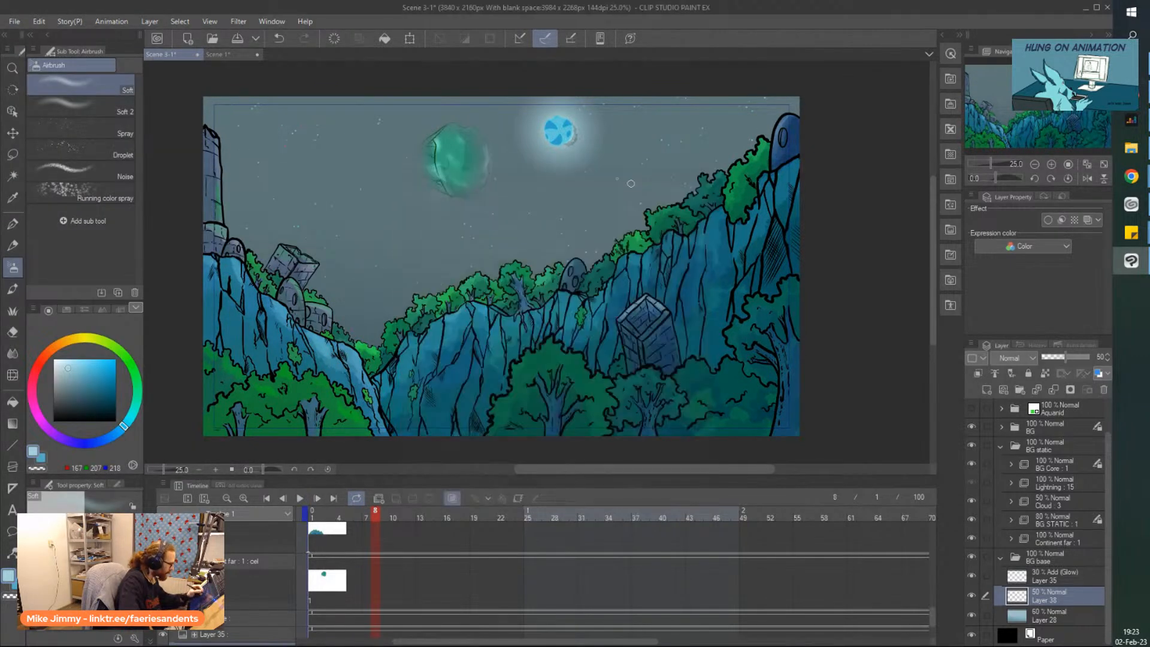
{"action": "left_click", "coordinate": [15, 21]}
{"action": "mouse_move", "coordinate": [52, 202]}
{"action": "left_click", "coordinate": [224, 249]}
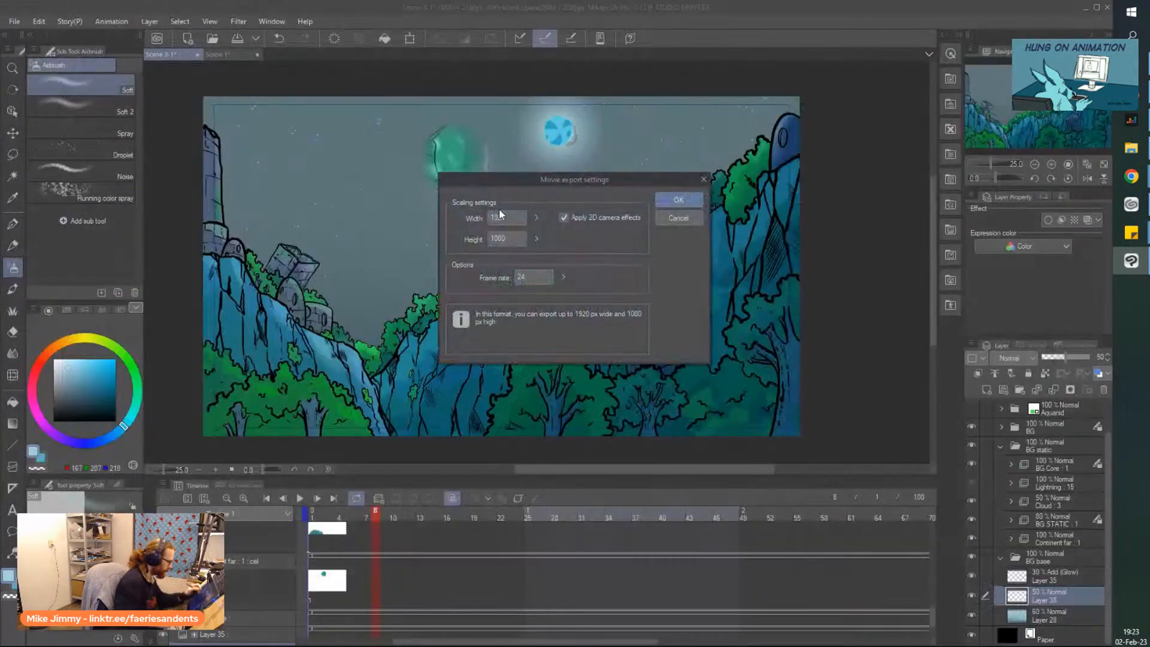
{"action": "left_click", "coordinate": [629, 185]}
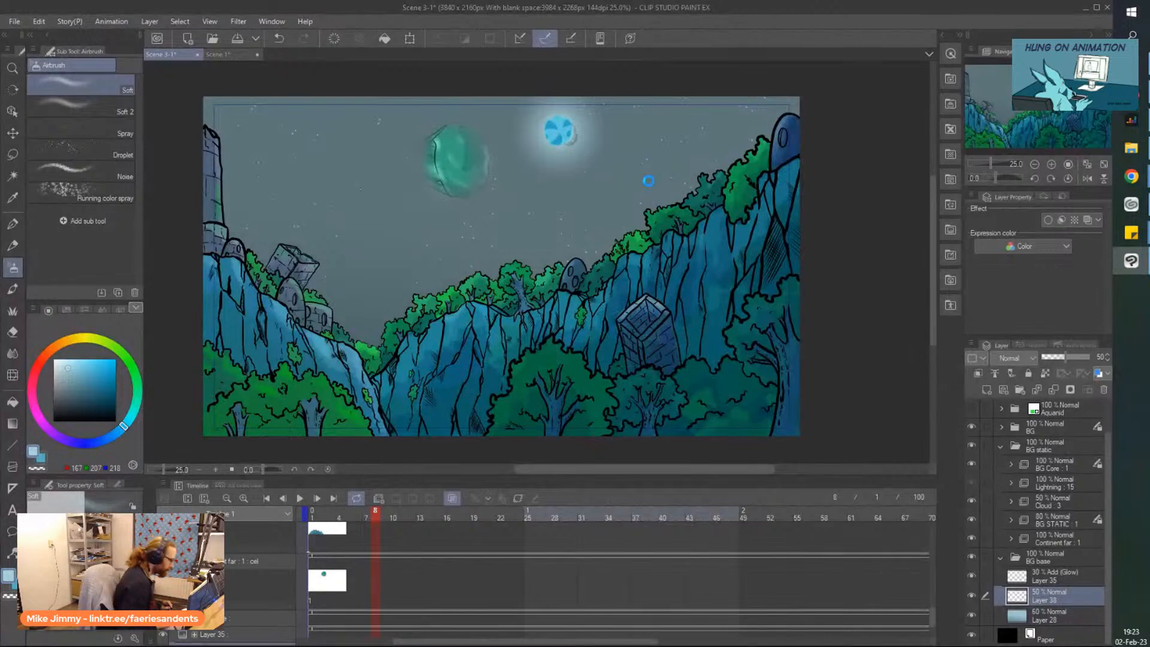
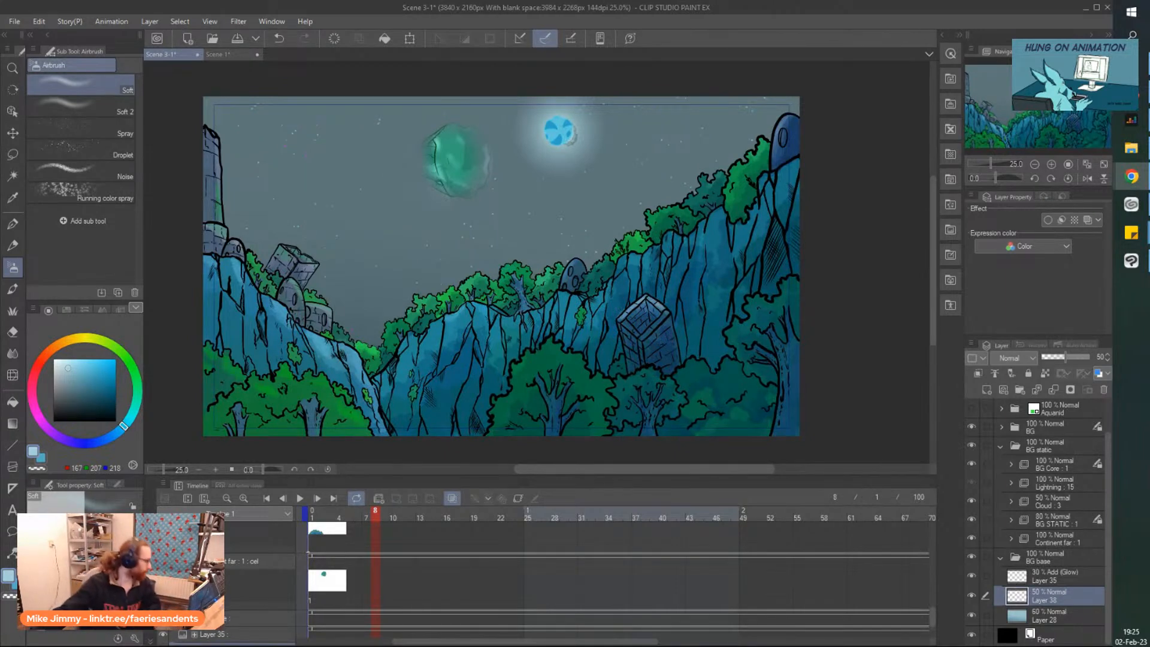
Enable keyframe editing on the BG static folder and make the FG and Aquanid folders visible
{"action": "left_click", "coordinate": [1007, 441]}
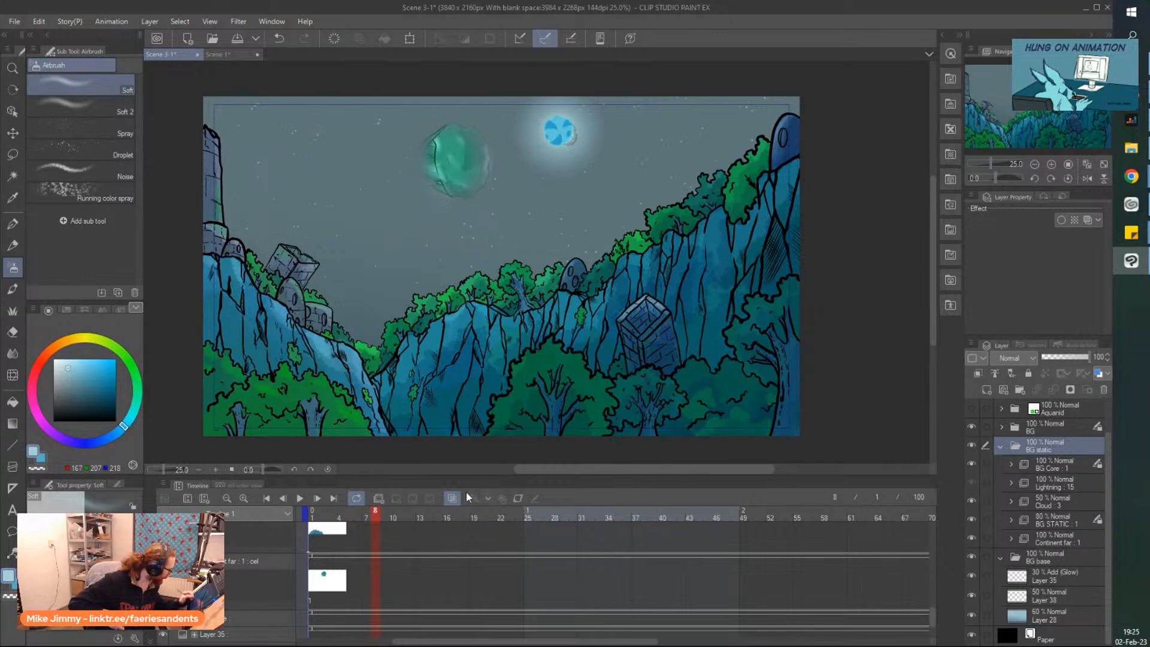
{"action": "left_click", "coordinate": [515, 498]}
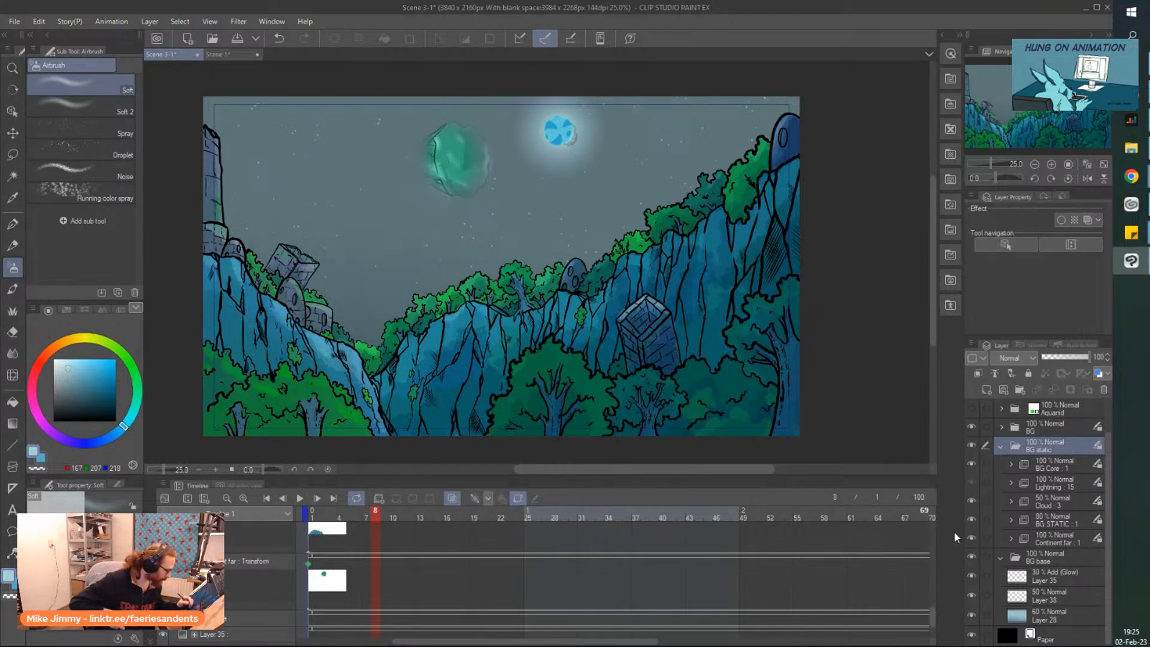
{"action": "left_click_drag", "start_coordinate": [1109, 465], "coordinate": [1106, 425]}
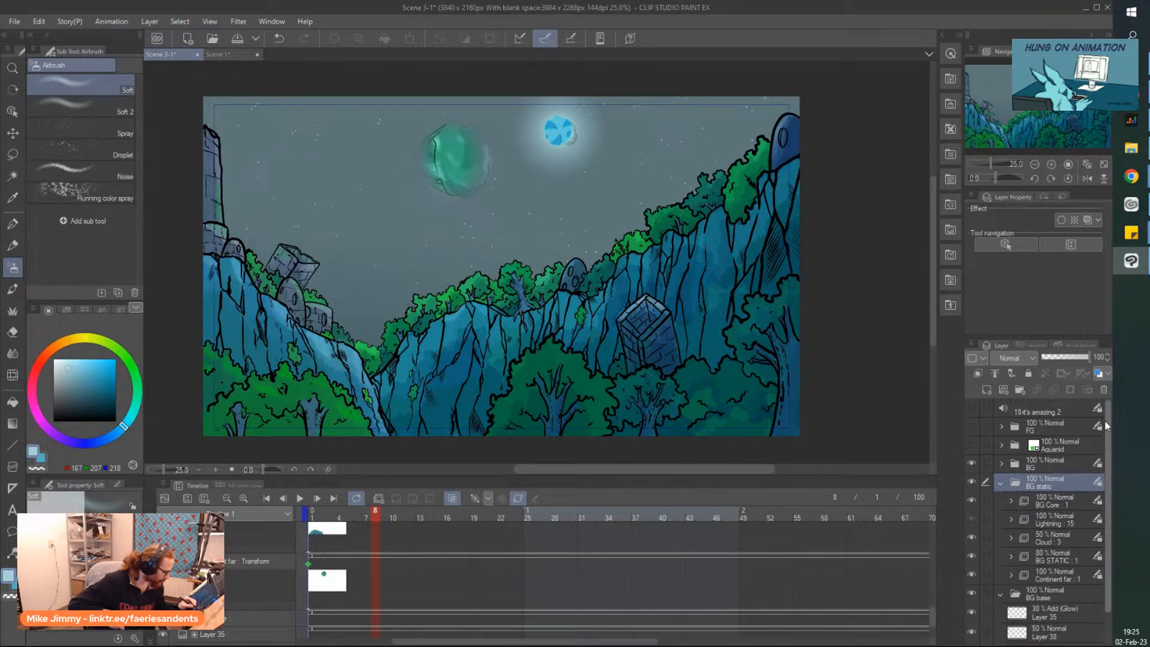
{"action": "left_click", "coordinate": [971, 426]}
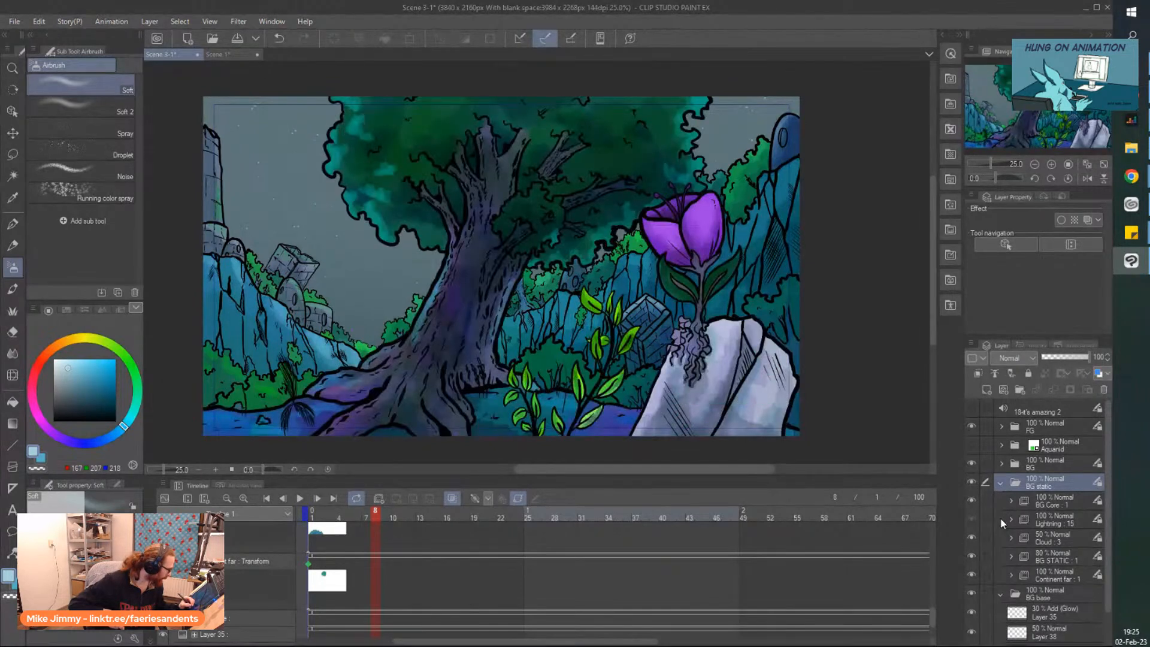
{"action": "left_click", "coordinate": [972, 446]}
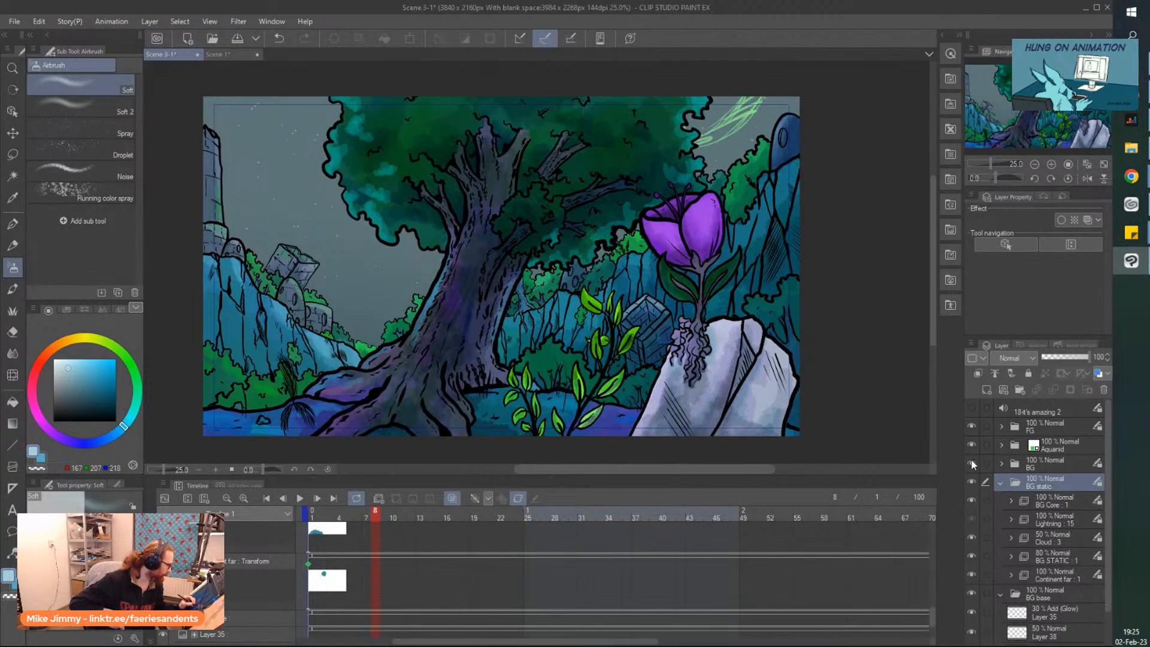
Export the animation as a movie again, replacing Scene 3-1 test 3.mp4, with 2D camera effects applied
{"action": "left_click", "coordinate": [17, 22]}
{"action": "mouse_move", "coordinate": [55, 203]}
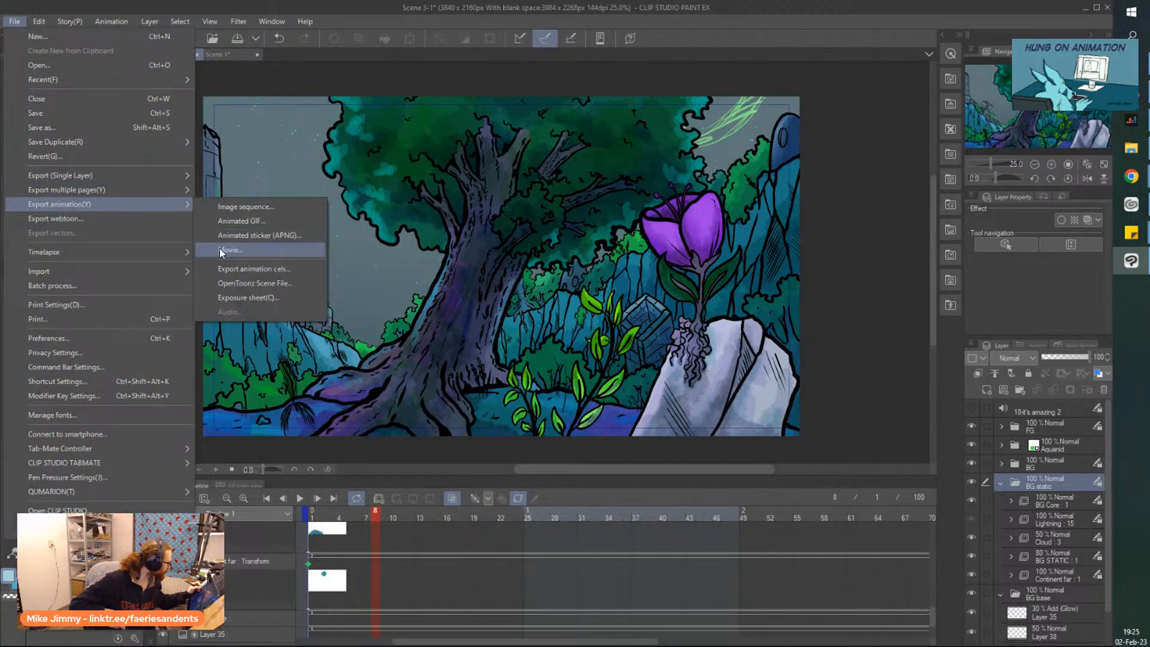
{"action": "left_click", "coordinate": [228, 249]}
{"action": "double_click", "coordinate": [603, 280]}
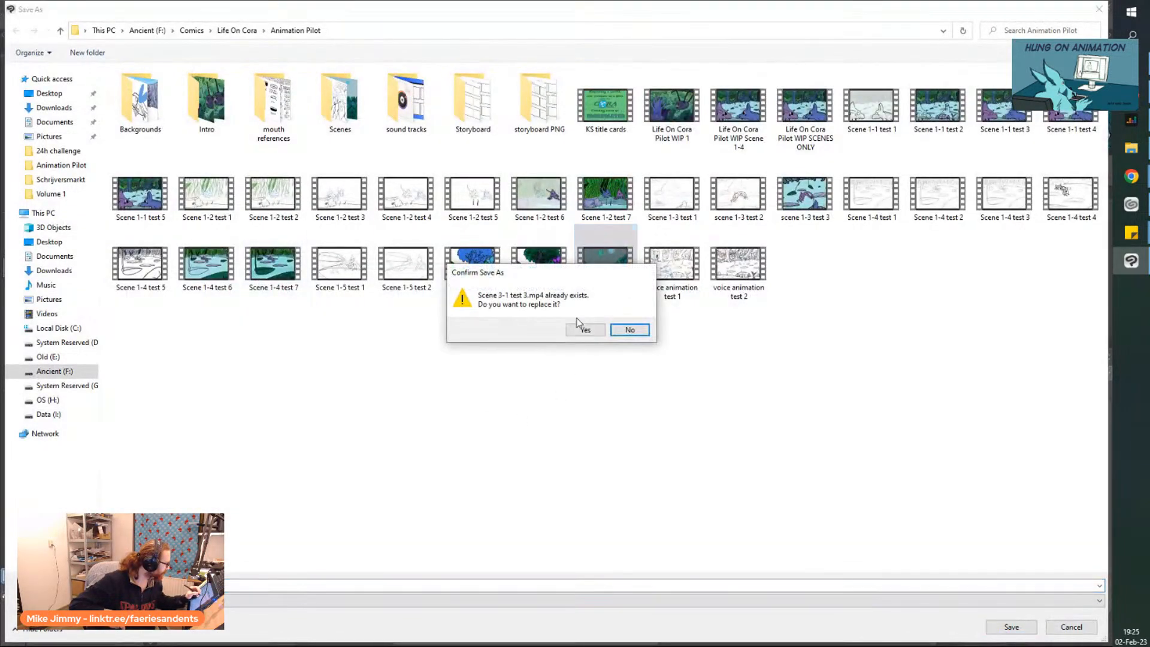
{"action": "left_click", "coordinate": [574, 330]}
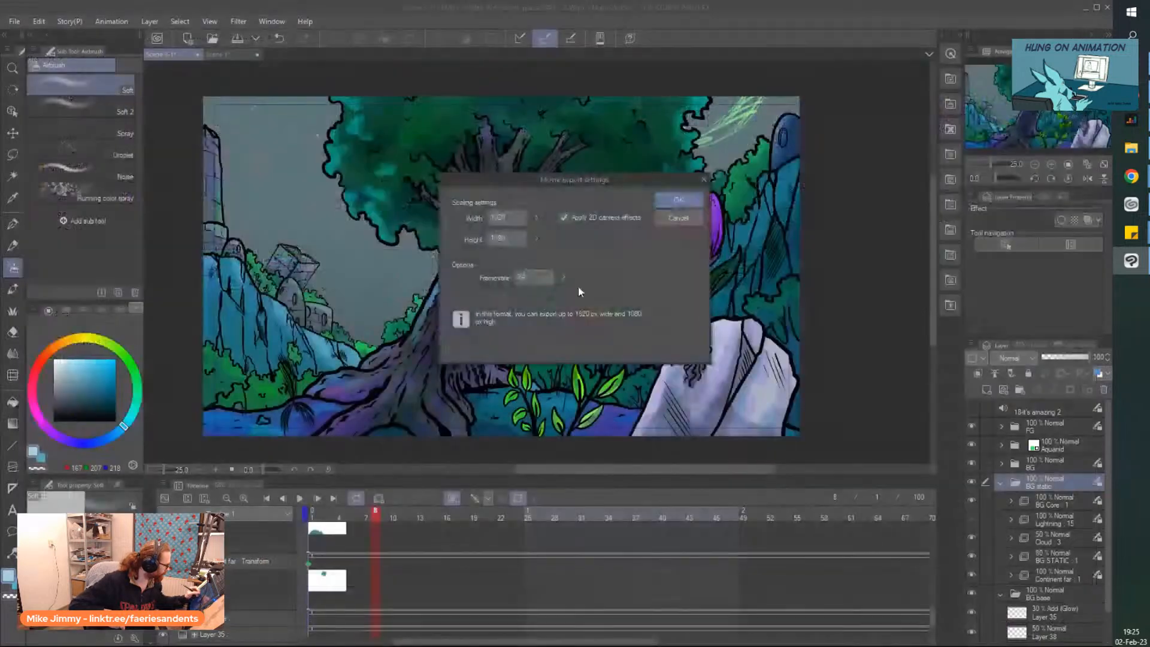
{"action": "left_click", "coordinate": [675, 200]}
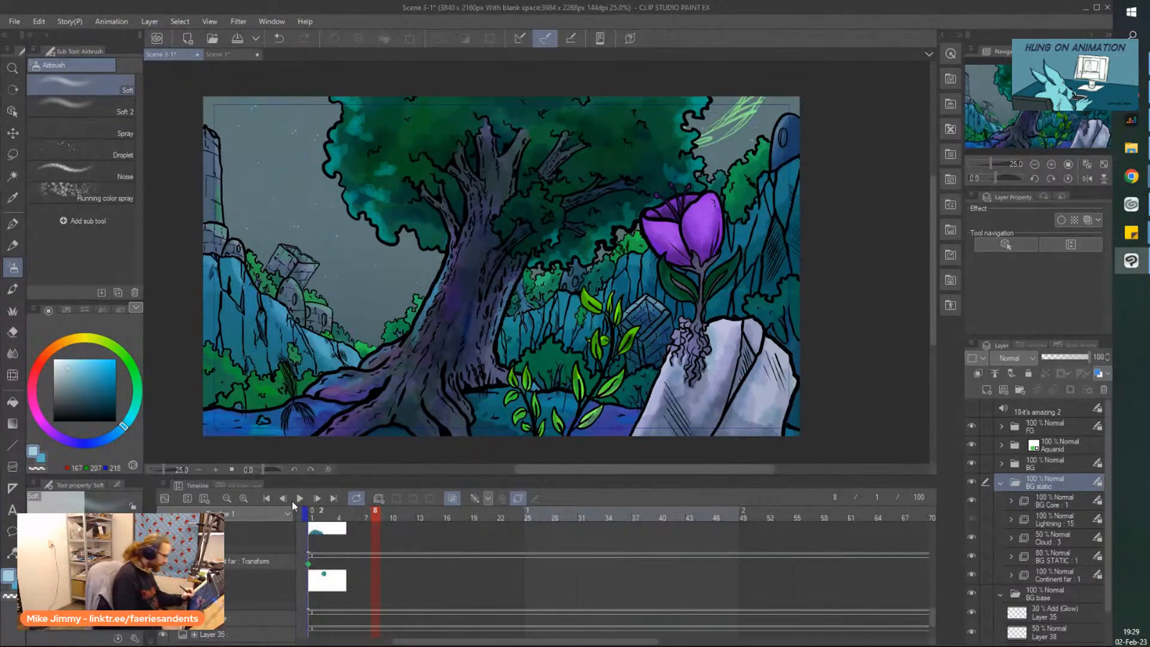
Return to the first frame with the FG folder hidden, and turn off the Aquanid folder's layer color
{"action": "left_click", "coordinate": [266, 498]}
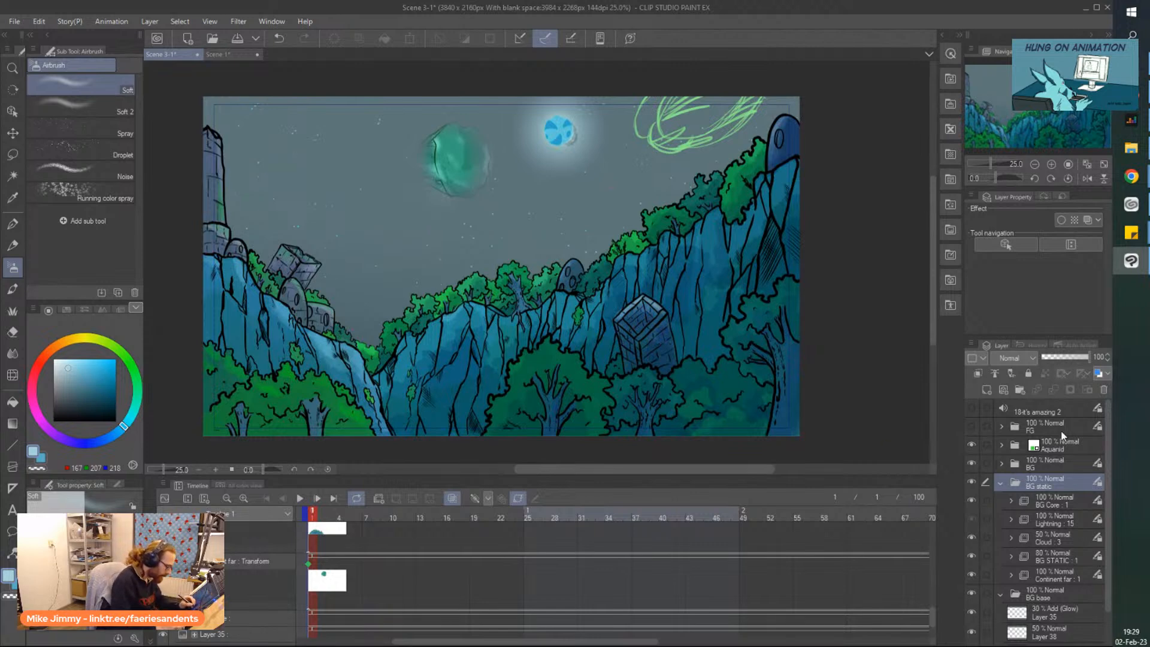
{"action": "left_click", "coordinate": [1060, 444]}
{"action": "left_click", "coordinate": [1001, 445]}
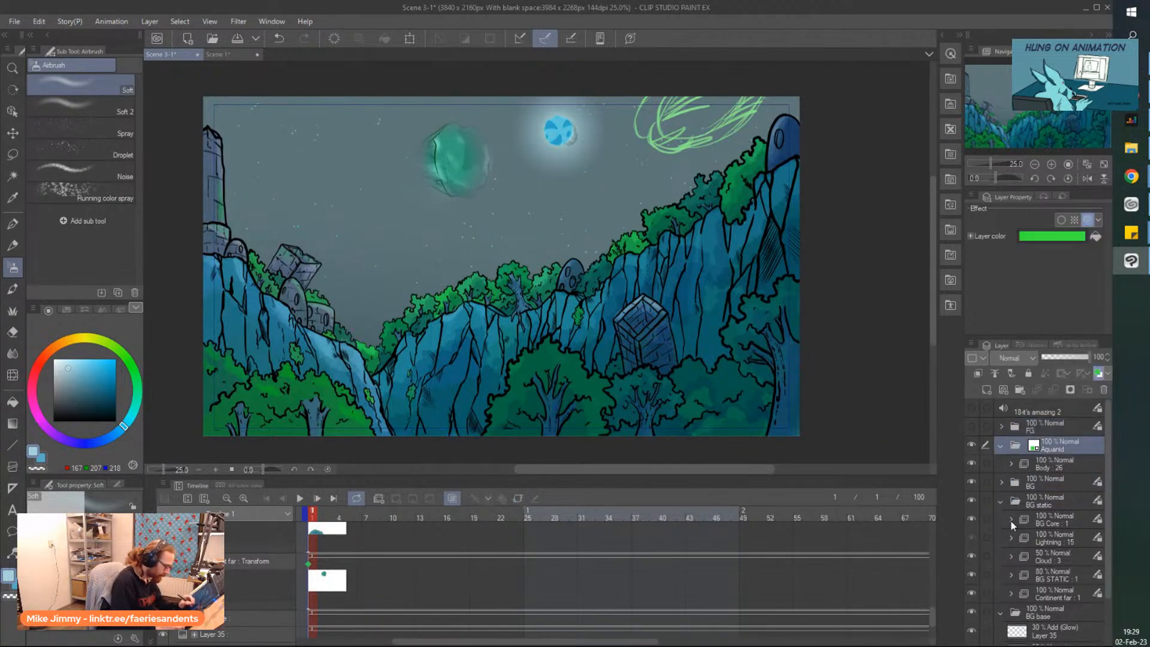
{"action": "left_click", "coordinate": [1101, 374]}
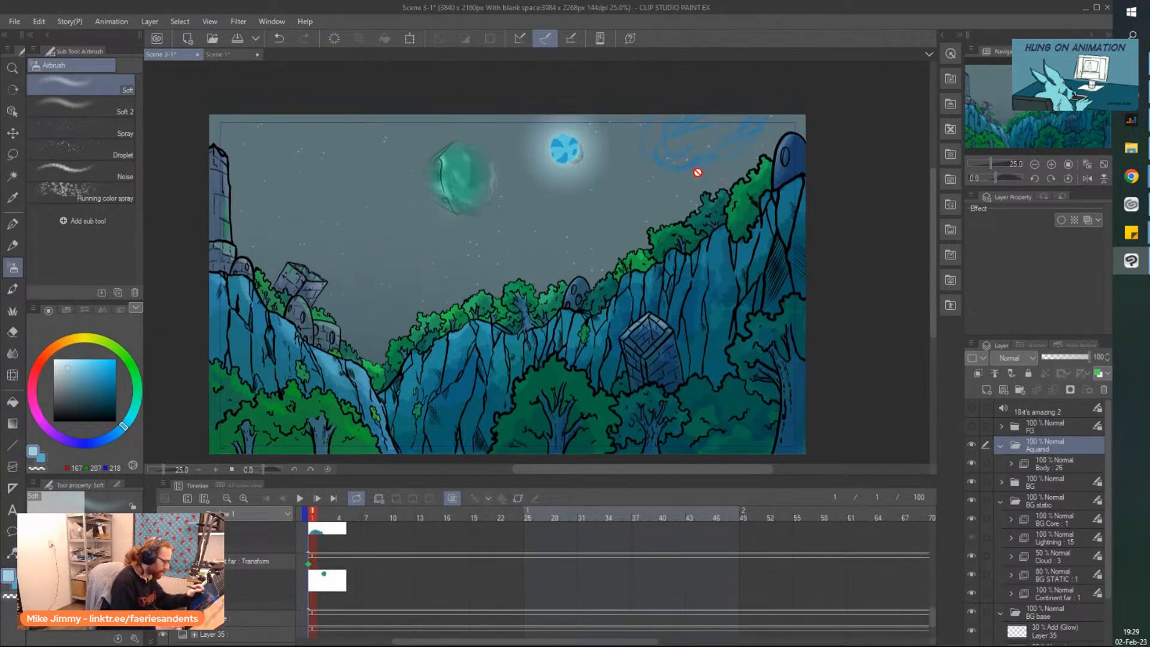
Expand the Aquanid folder's Body folder and create a new animation folder directly above it
{"action": "left_click", "coordinate": [1011, 464]}
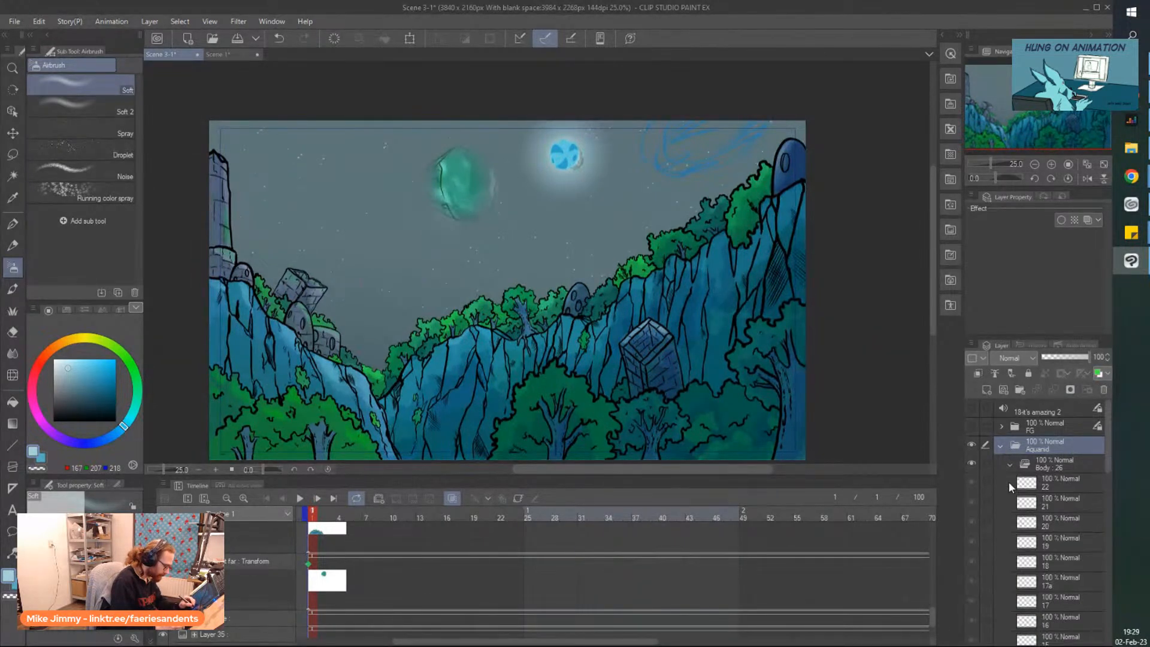
{"action": "left_click", "coordinate": [1049, 464]}
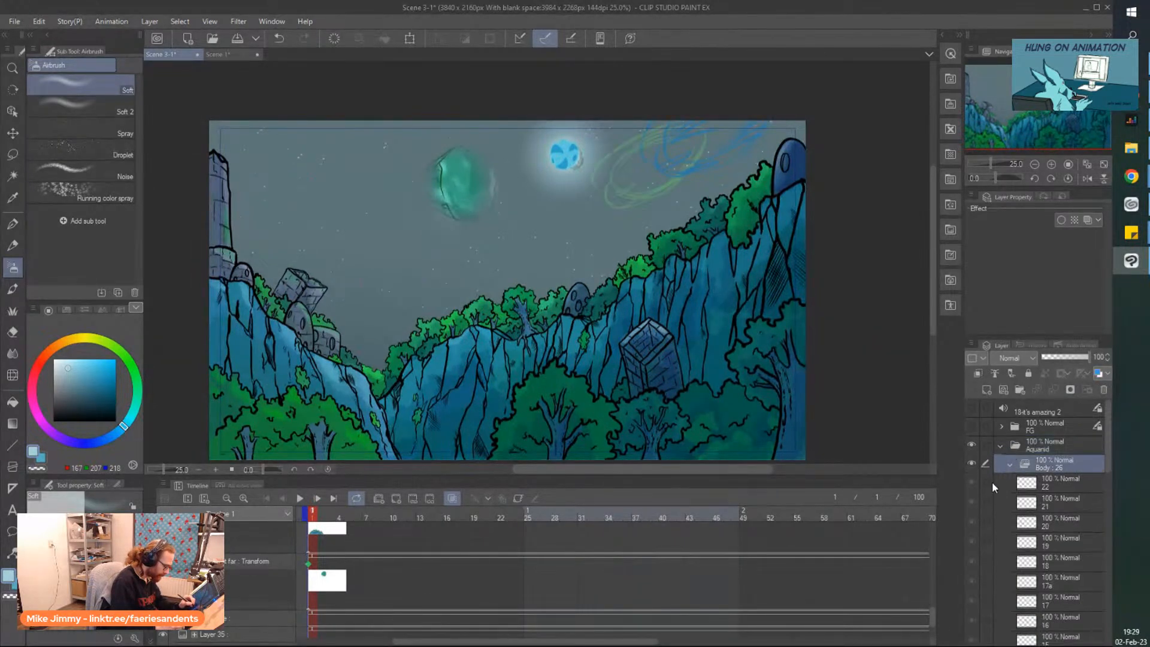
{"action": "left_click", "coordinate": [378, 498]}
{"action": "mouse_move", "coordinate": [1109, 464]}
{"action": "left_mouse_down"}
{"action": "mouse_move", "coordinate": [1116, 576]}
{"action": "mouse_move", "coordinate": [1113, 446]}
{"action": "left_mouse_up"}
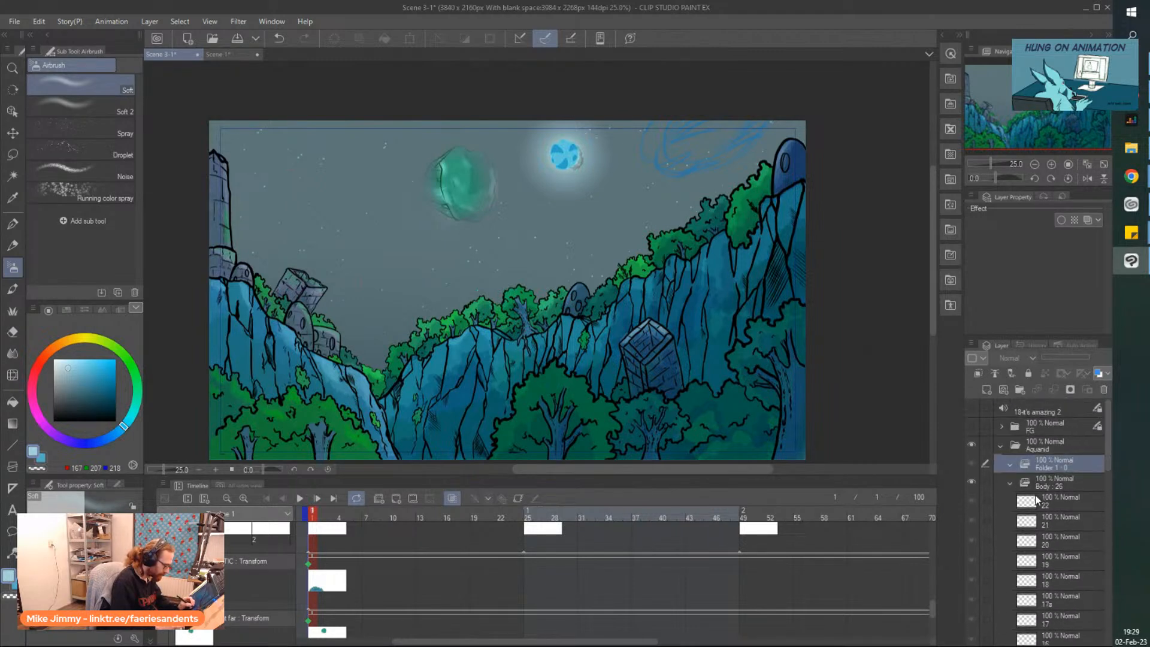
Apply a blue layer color to the Body animation folder's sketches
{"action": "left_click", "coordinate": [1099, 374]}
{"action": "left_click_drag", "start_coordinate": [741, 336], "coordinate": [539, 169]}
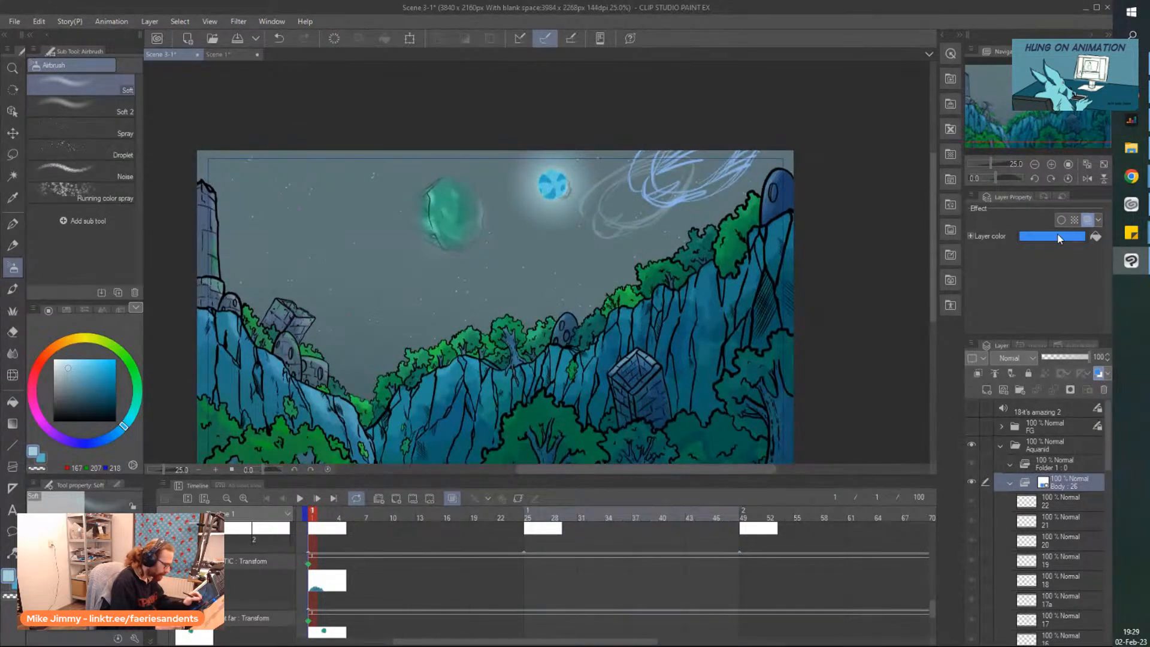
Change the Body folder's layer color to green (00D838) and delete the empty Folder 1 above it
{"action": "left_click", "coordinate": [1060, 237]}
{"action": "left_click_drag", "start_coordinate": [690, 394], "coordinate": [689, 403]}
{"action": "left_click_drag", "start_coordinate": [649, 339], "coordinate": [675, 336]}
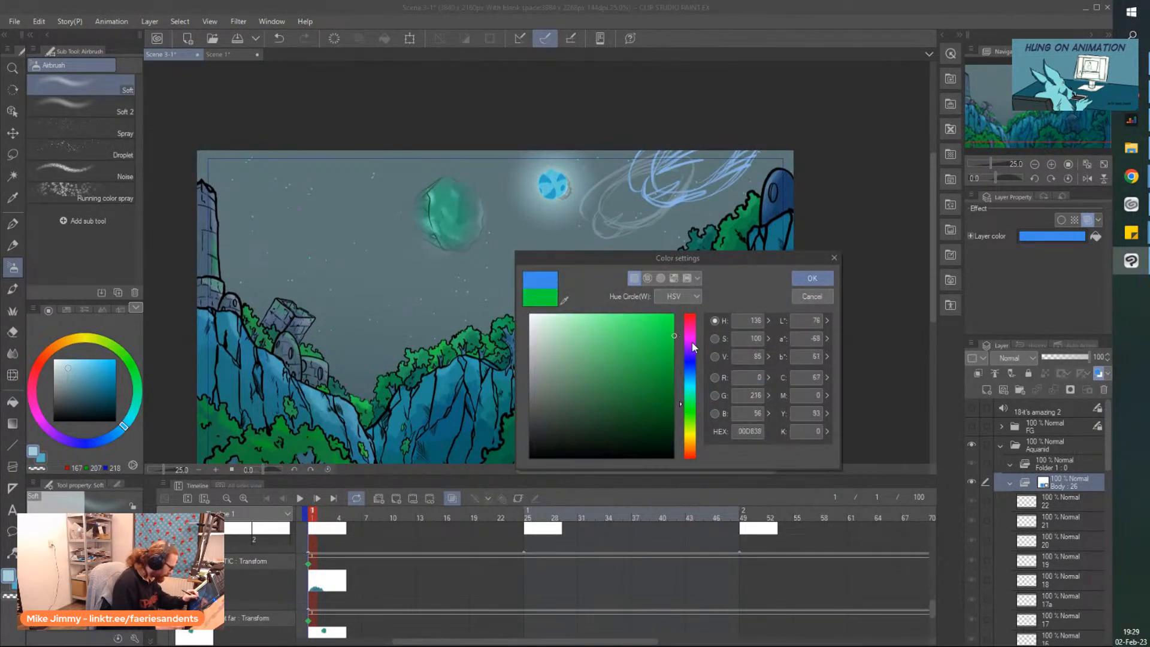
{"action": "left_click", "coordinate": [822, 278]}
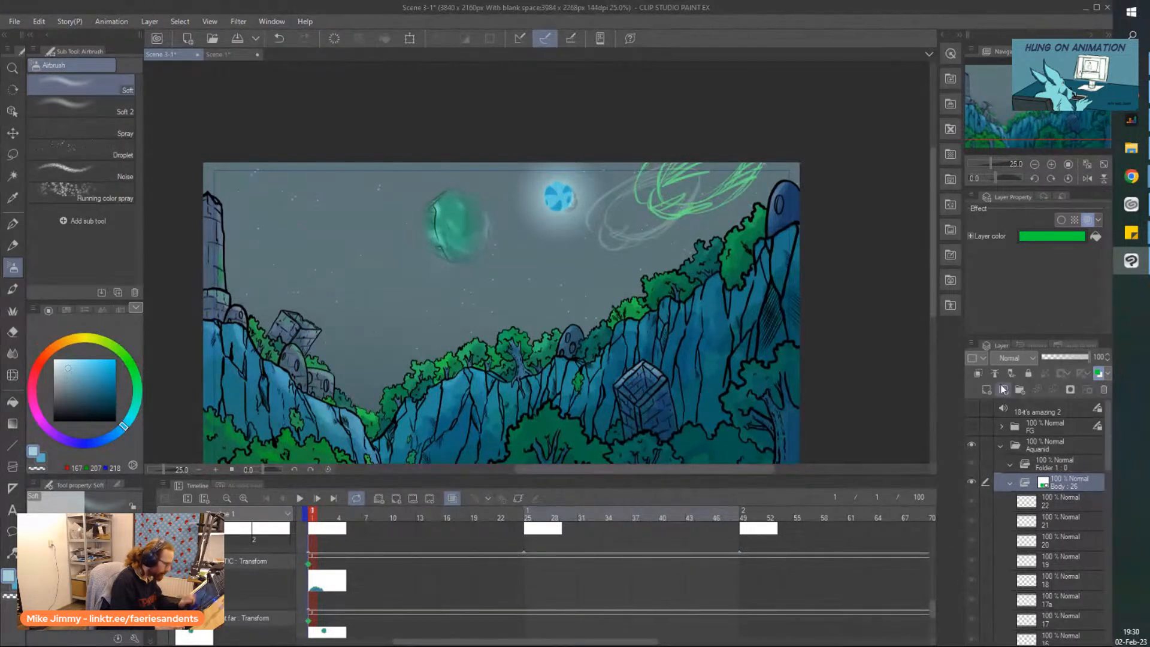
{"action": "left_click", "coordinate": [1003, 389]}
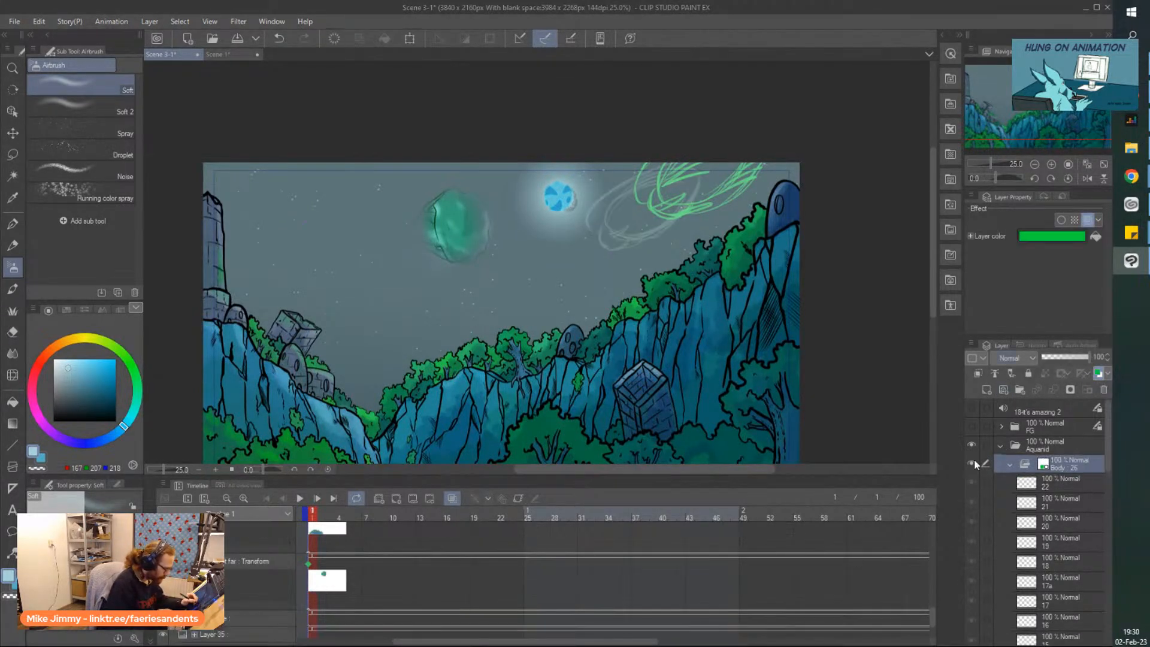
Duplicate the Body animation folder and name the copy "Aquanid body inks"
{"action": "right_click", "coordinate": [1075, 463]}
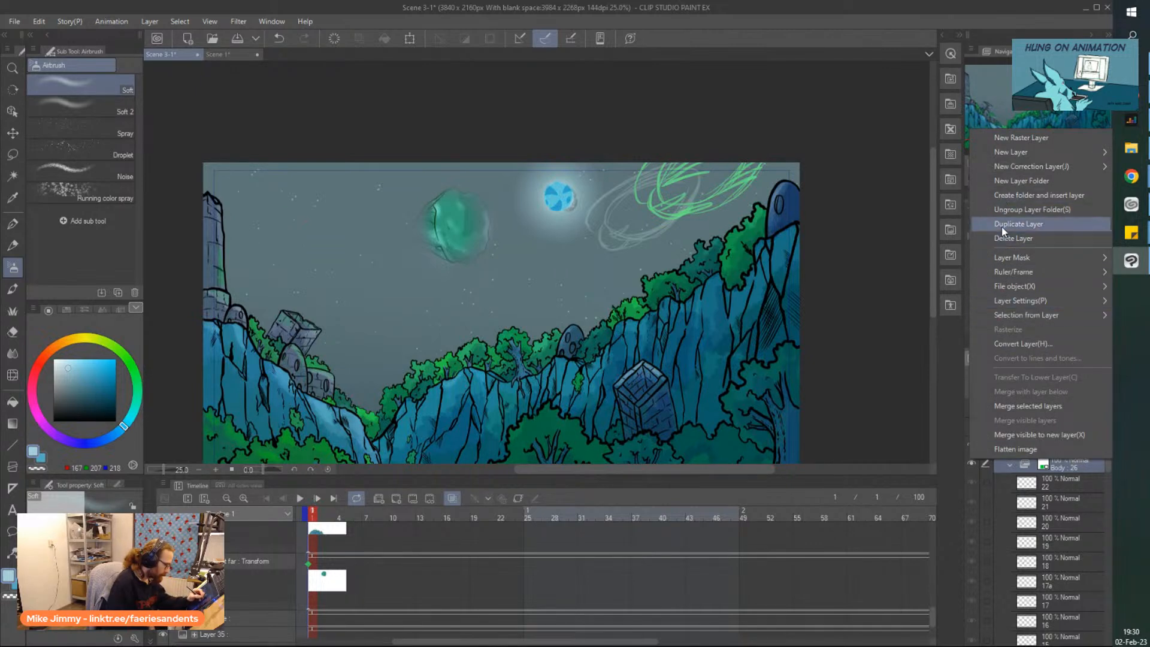
{"action": "left_click", "coordinate": [1018, 224]}
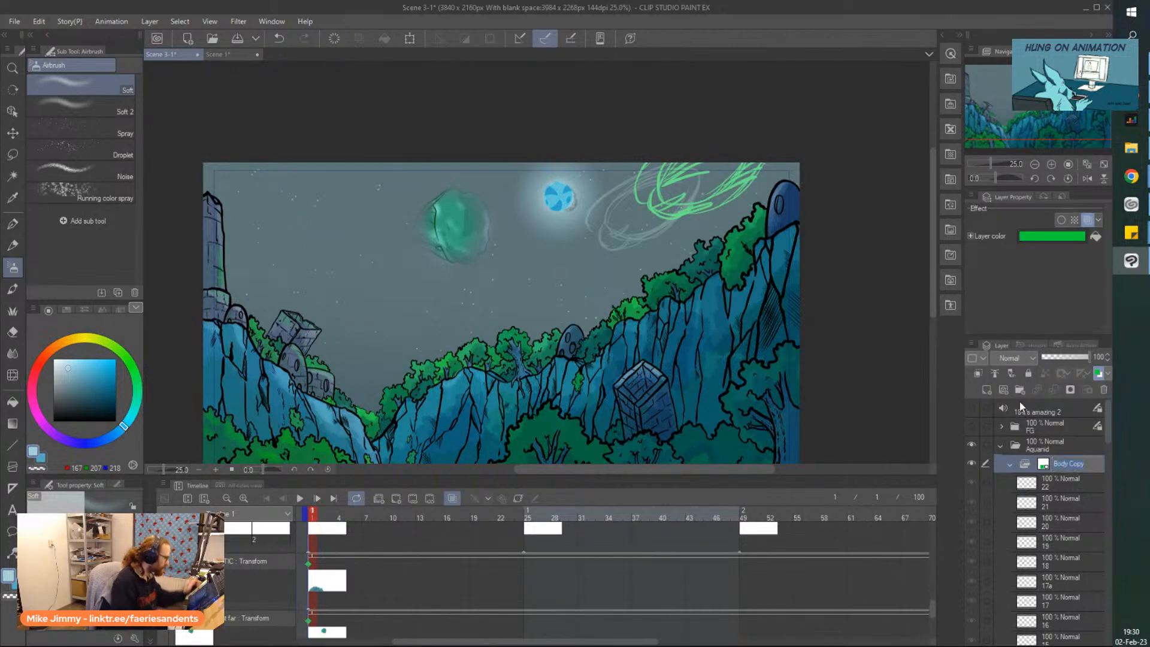
{"action": "type", "text": "A"}
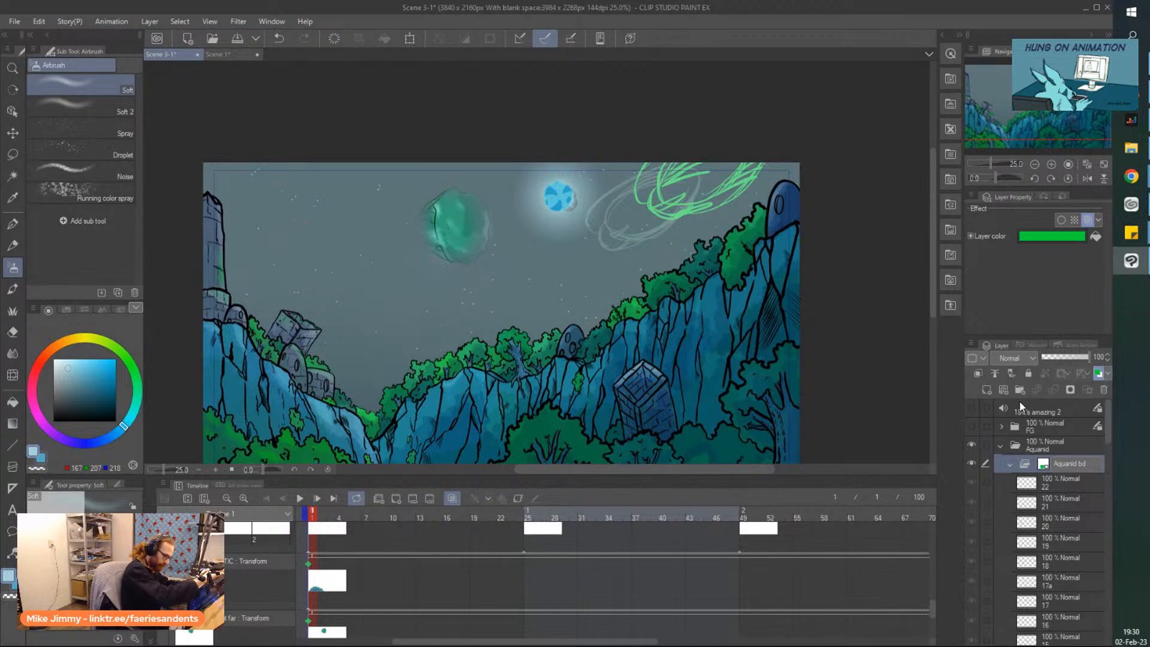
{"action": "type", "text": "quanid body"}
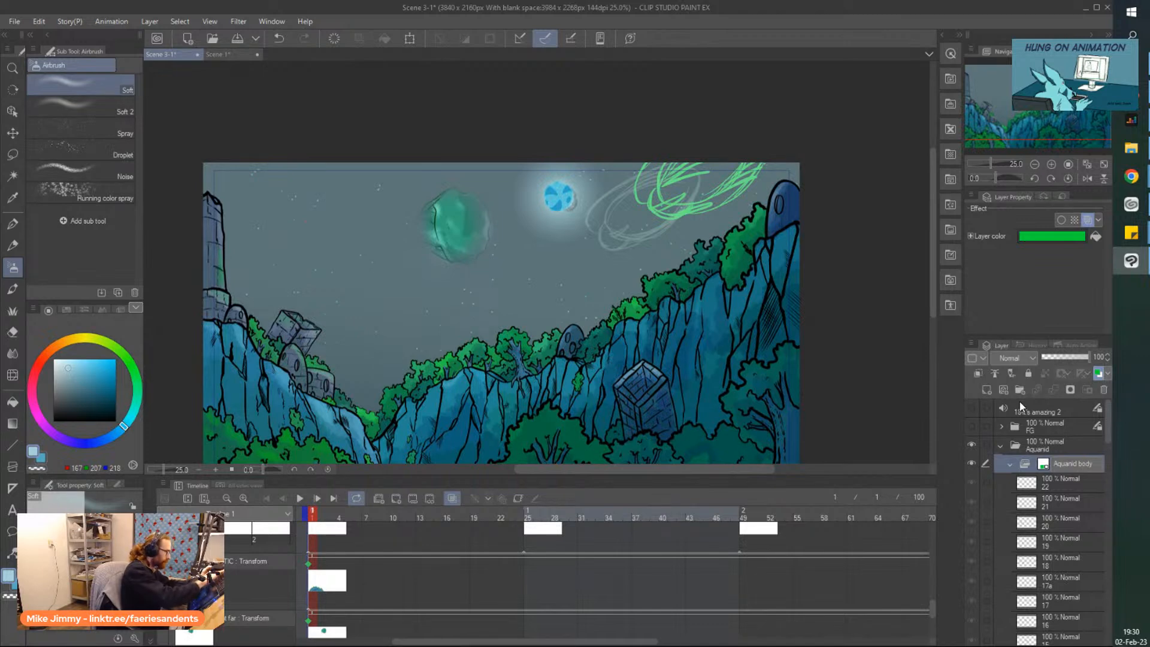
{"action": "type", "text": " inks"}
{"action": "key", "text": "Return"}
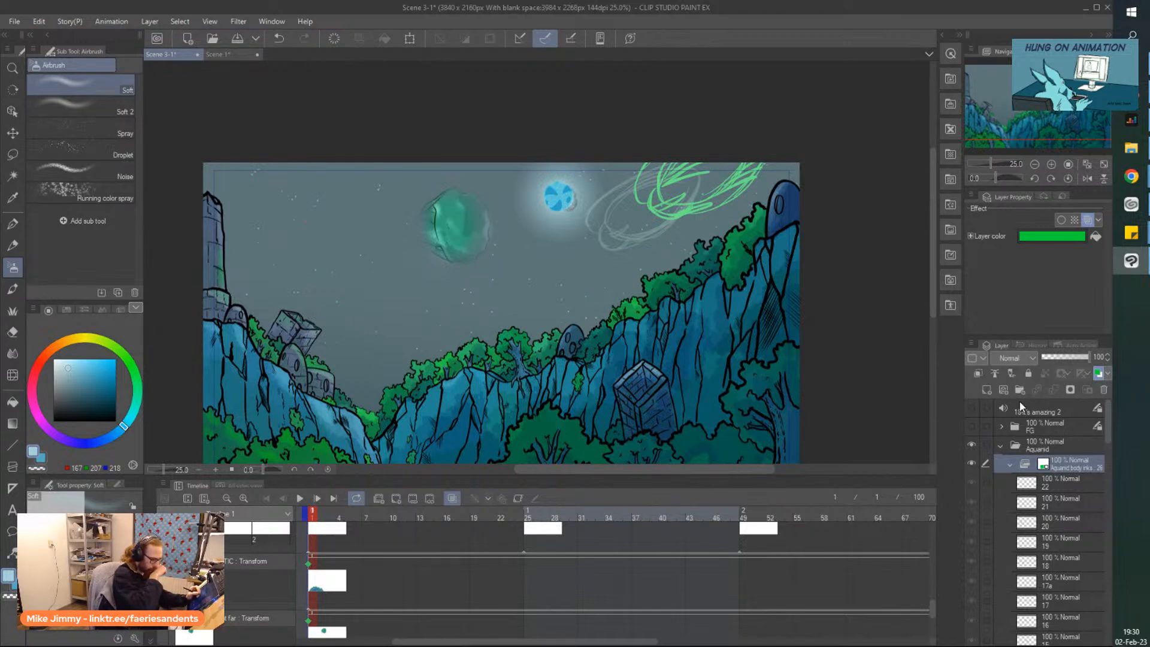
Turn off the layer color effect on the Aquanid body inks folder
{"action": "left_click", "coordinate": [1057, 483]}
{"action": "left_click", "coordinate": [1057, 465]}
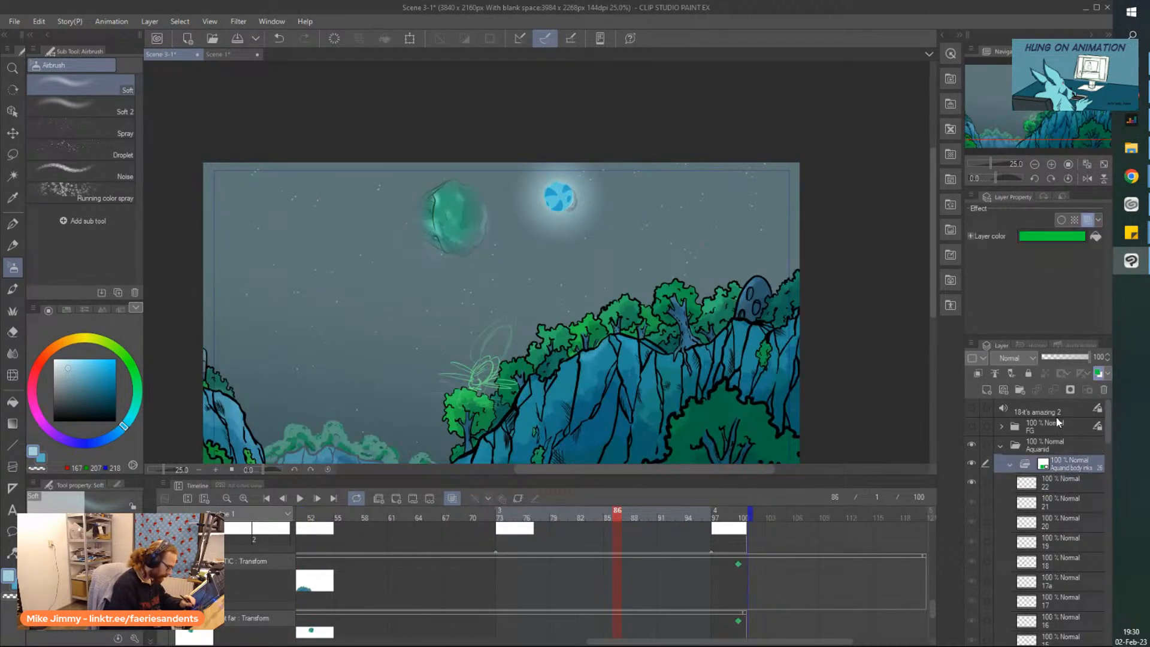
{"action": "left_click", "coordinate": [1103, 375]}
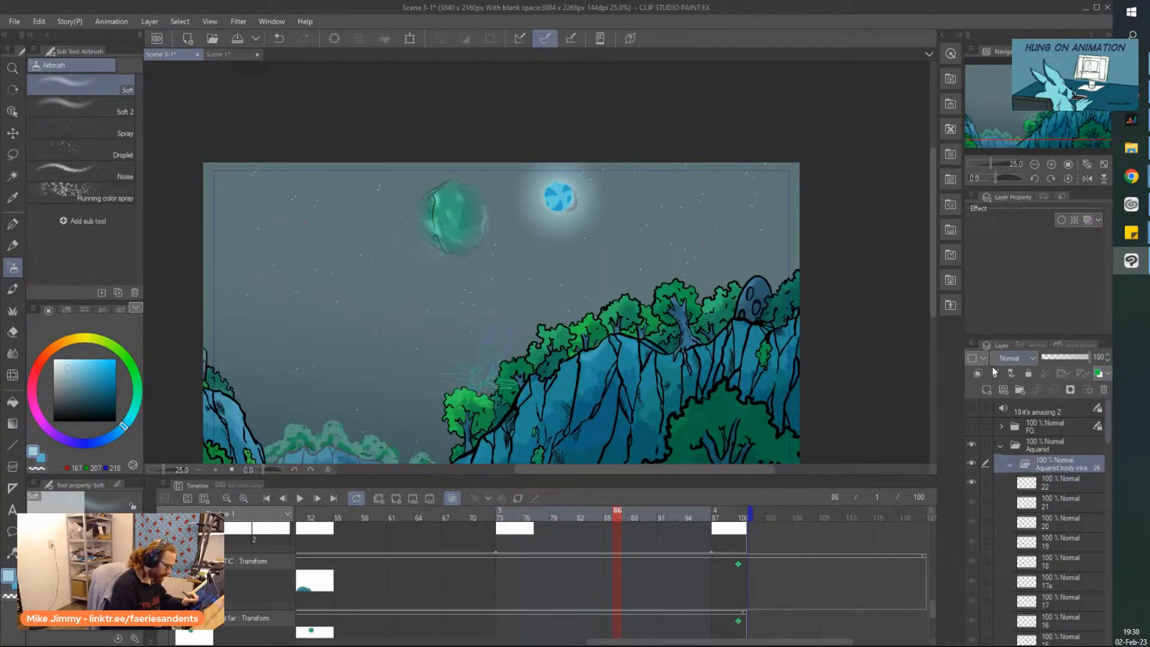
Delete all the copied cels inside the Aquanid body inks folder, from cel 22 down to cel 1
{"action": "left_click", "coordinate": [1032, 485]}
{"action": "left_click", "coordinate": [1104, 391]}
{"action": "left_click", "coordinate": [1104, 391]}
{"action": "left_click", "coordinate": [1104, 393]}
{"action": "left_click", "coordinate": [1105, 393]}
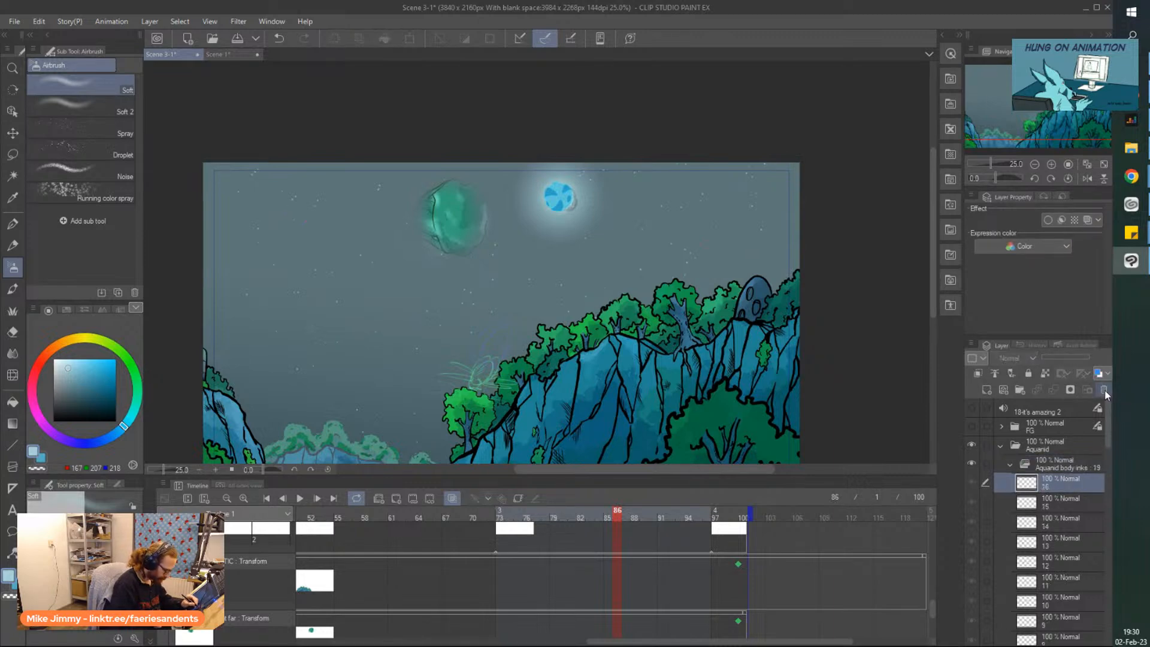
{"action": "left_click", "coordinate": [1104, 393]}
{"action": "left_click", "coordinate": [1105, 393]}
{"action": "left_click", "coordinate": [1104, 393]}
{"action": "left_click", "coordinate": [1104, 393]}
{"action": "left_click", "coordinate": [1105, 393]}
{"action": "left_click", "coordinate": [1104, 393]}
{"action": "left_click", "coordinate": [1106, 393]}
{"action": "left_click", "coordinate": [1106, 393]}
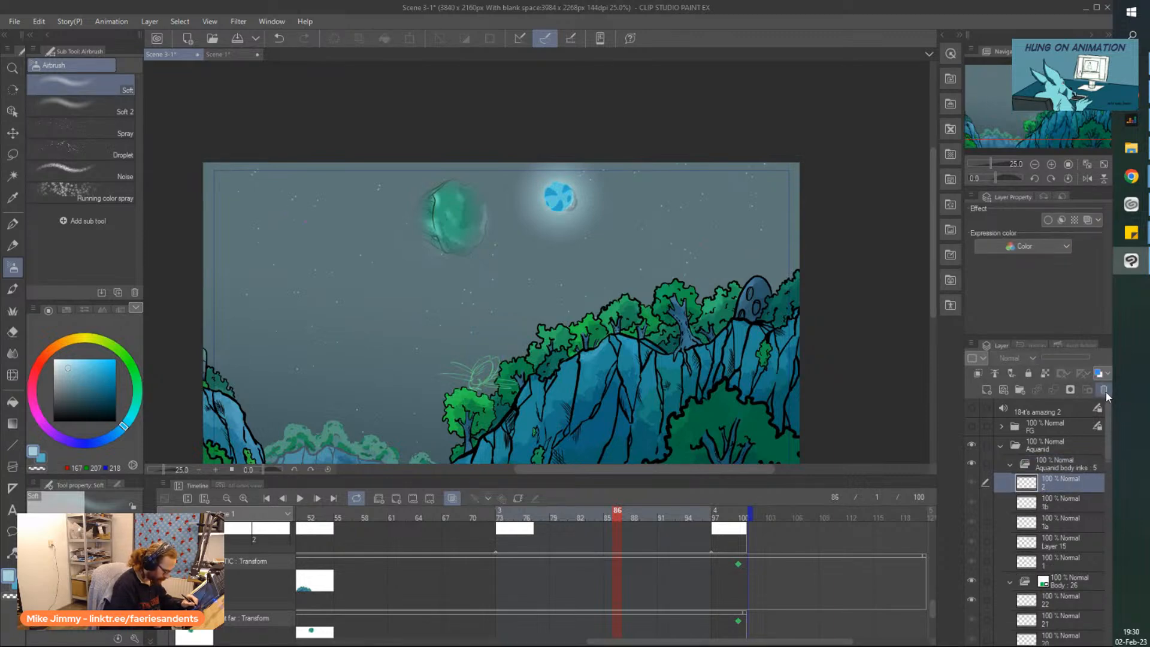
{"action": "left_click", "coordinate": [1105, 393]}
{"action": "left_click", "coordinate": [1105, 393]}
{"action": "left_click", "coordinate": [1105, 393]}
{"action": "left_click", "coordinate": [1105, 393]}
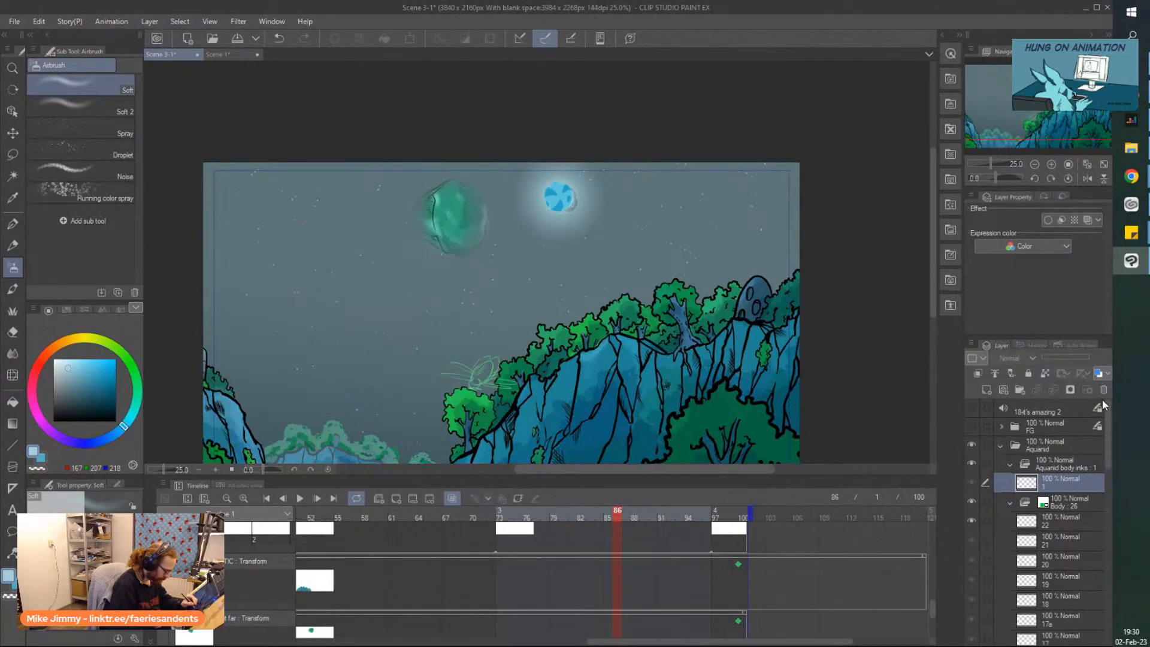
{"action": "left_click", "coordinate": [1104, 393]}
Add a new animation cel at frame 9 of the Body track, between cel 1 and Layer 15
{"action": "left_click_drag", "start_coordinate": [1107, 454], "coordinate": [1106, 592]}
{"action": "left_click", "coordinate": [1040, 538]}
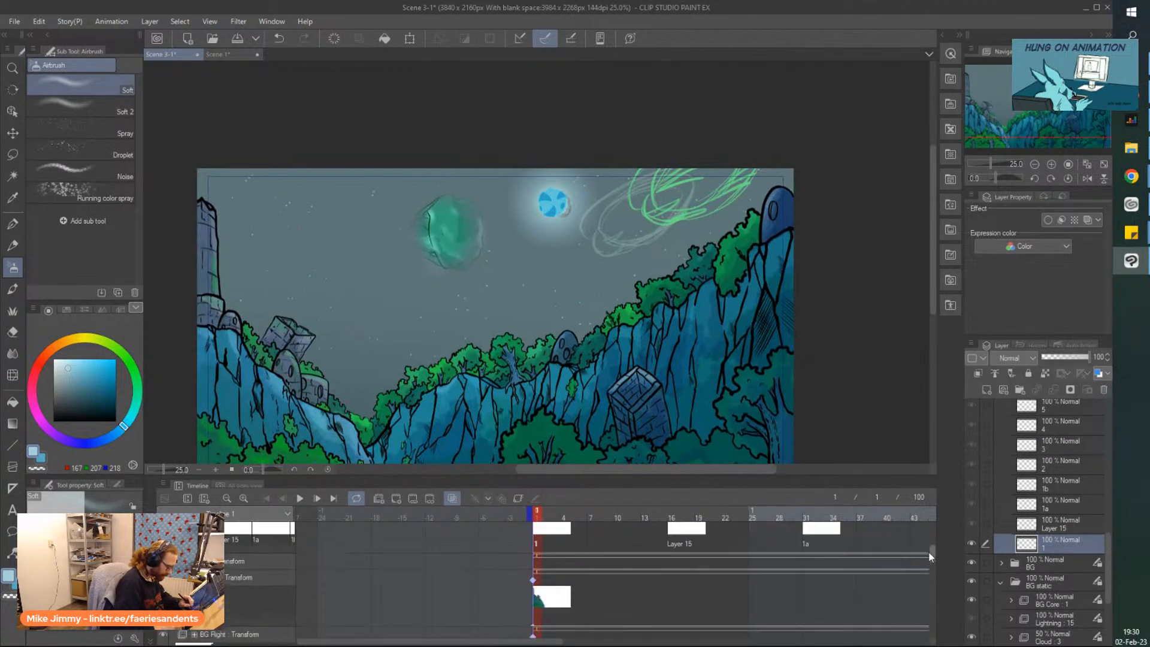
{"action": "scroll", "coordinate": [930, 530], "scroll_direction": "down", "scroll_amount": 5}
{"action": "mouse_move", "coordinate": [929, 534]}
{"action": "left_mouse_down"}
{"action": "mouse_move", "coordinate": [931, 551]}
{"action": "mouse_move", "coordinate": [929, 533]}
{"action": "left_mouse_up"}
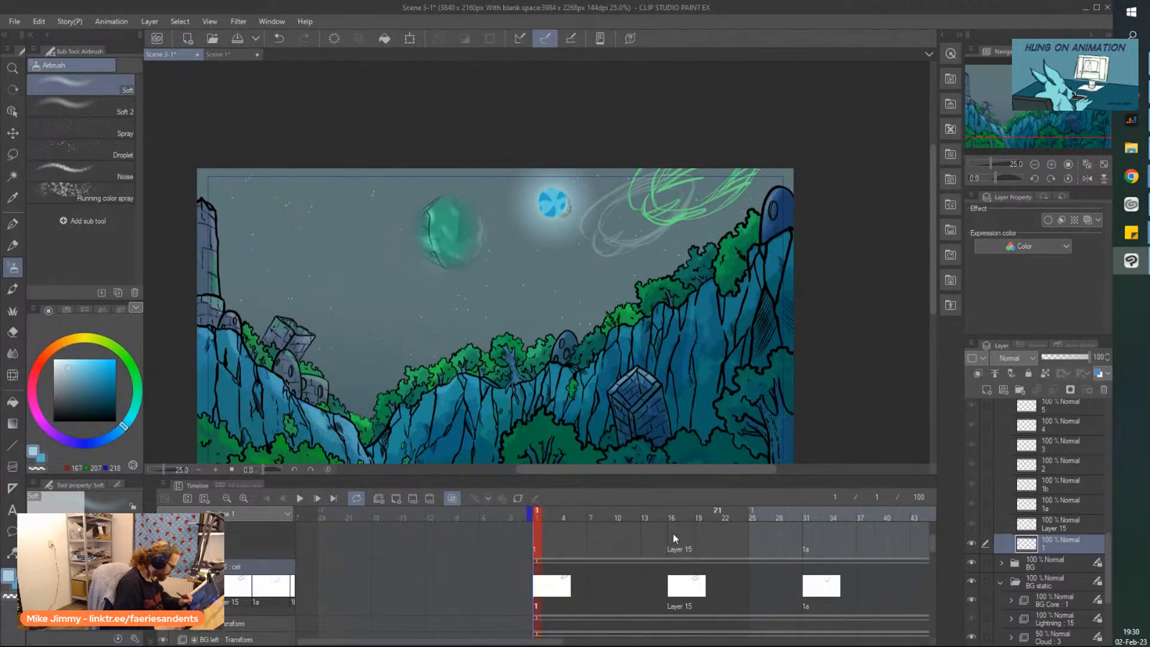
{"action": "left_click", "coordinate": [561, 599]}
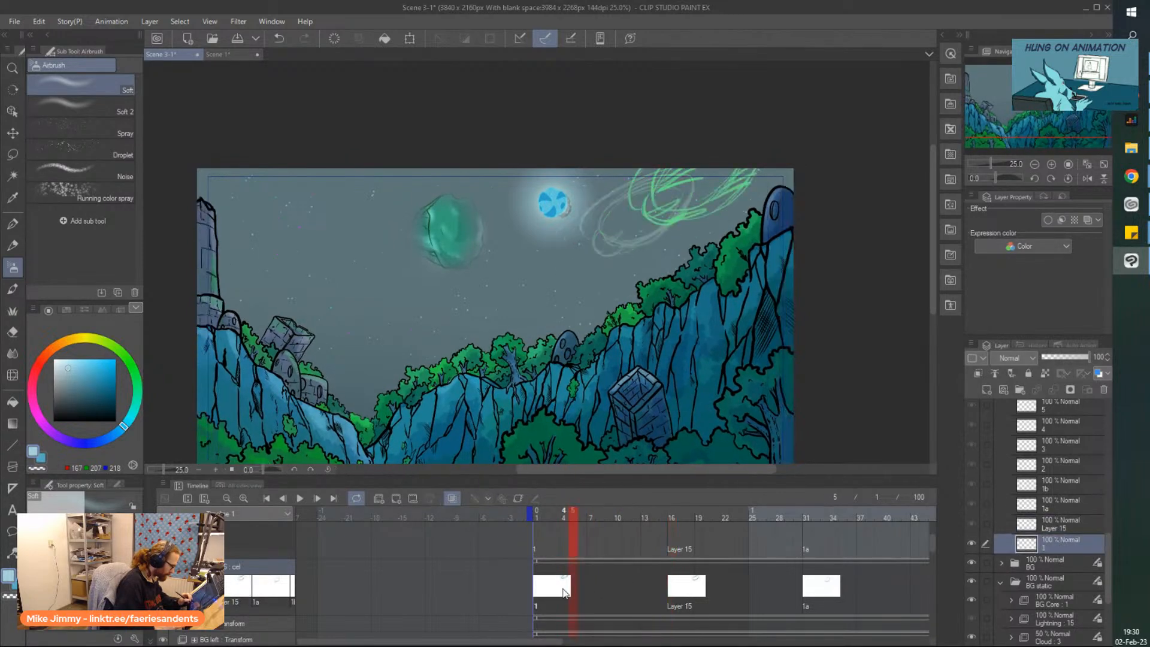
{"action": "key", "text": "ctrl+plus"}
{"action": "key", "text": "ctrl+plus"}
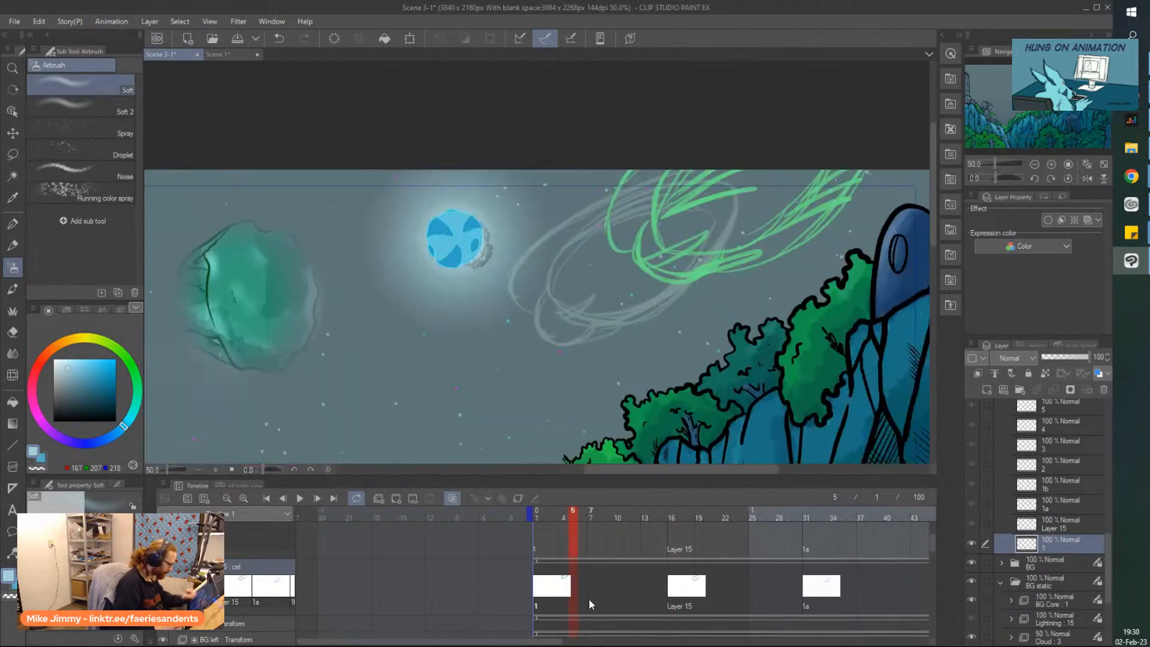
{"action": "left_click", "coordinate": [606, 583]}
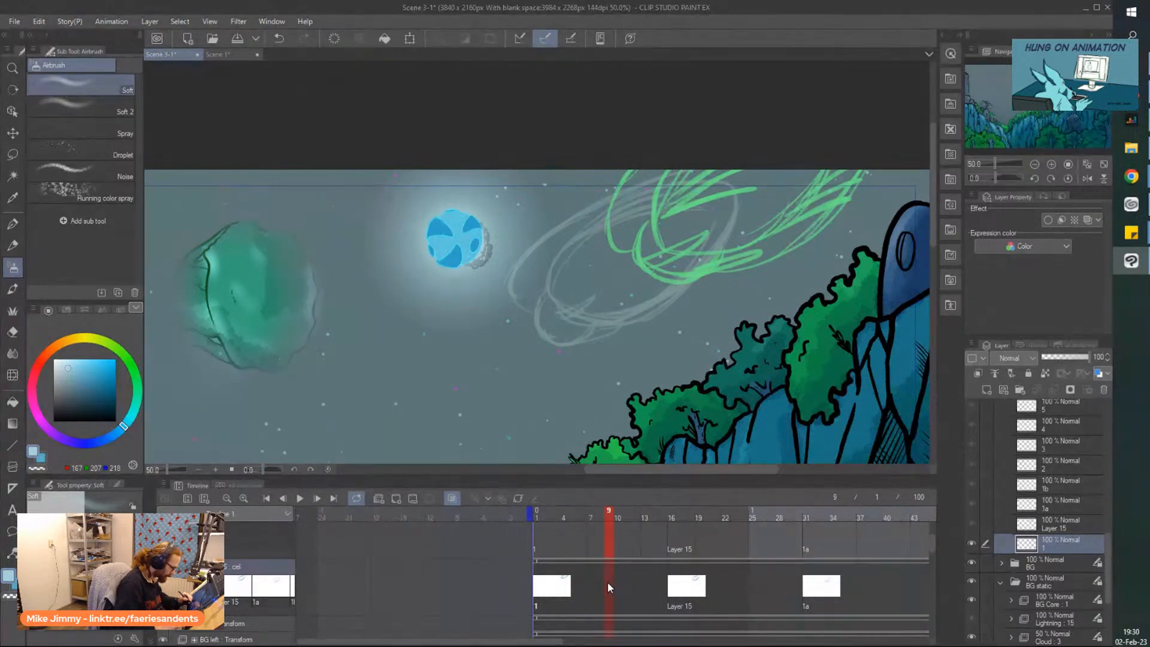
{"action": "right_click", "coordinate": [607, 581]}
{"action": "left_click", "coordinate": [686, 434]}
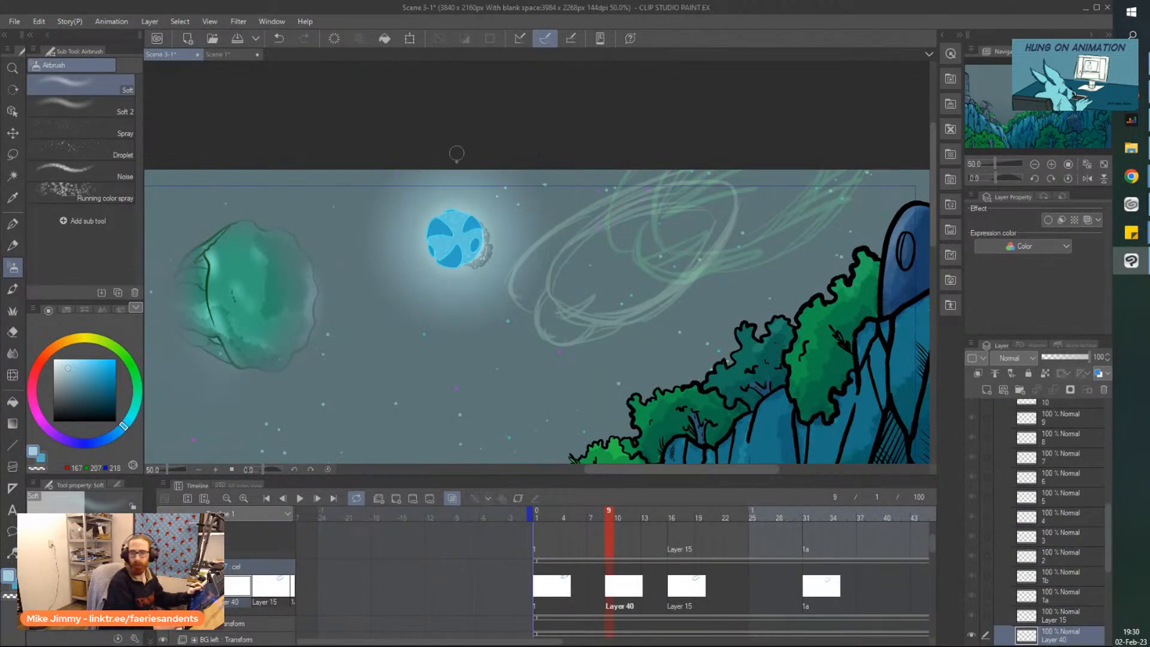
{"action": "left_click_drag", "start_coordinate": [463, 202], "coordinate": [457, 202]}
{"action": "scroll", "coordinate": [457, 202], "scroll_direction": "right", "scroll_amount": 1}
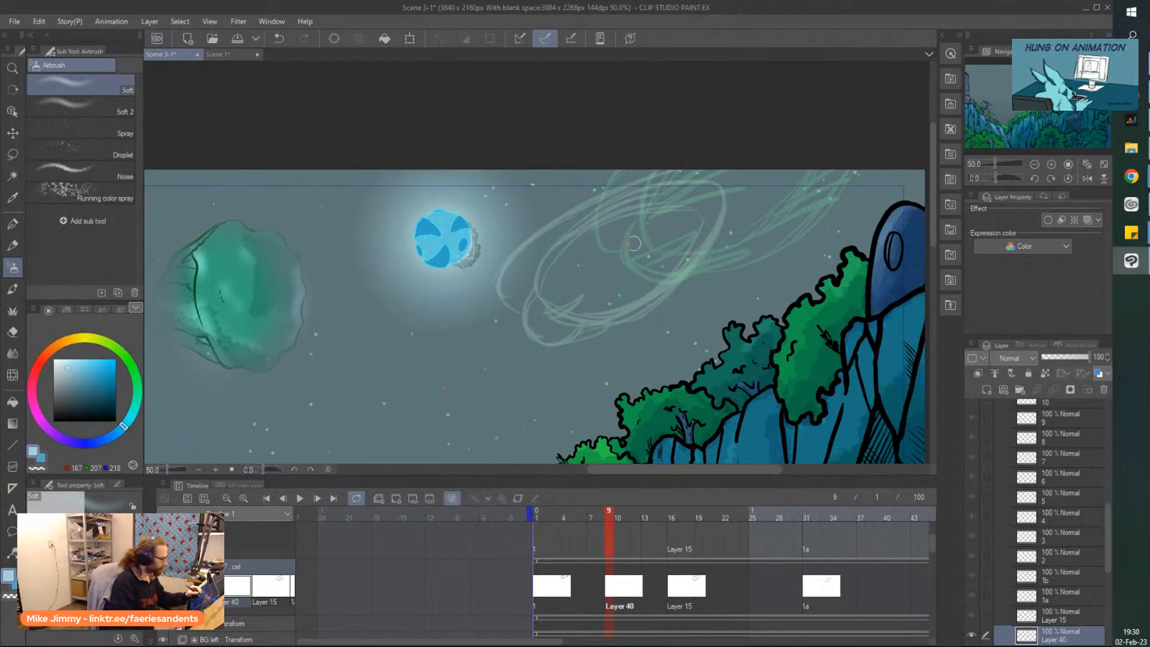
Switch from the airbrush to the Pencil tool's sketch pencil ANIMATE
{"action": "left_click", "coordinate": [13, 224]}
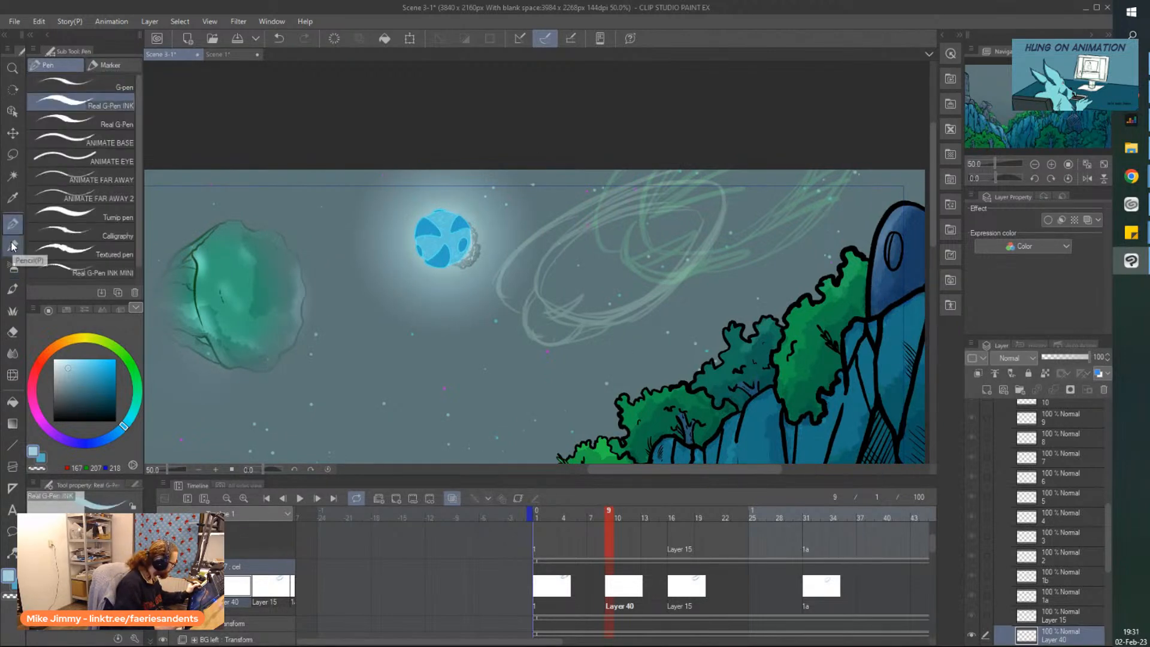
{"action": "left_click", "coordinate": [13, 246]}
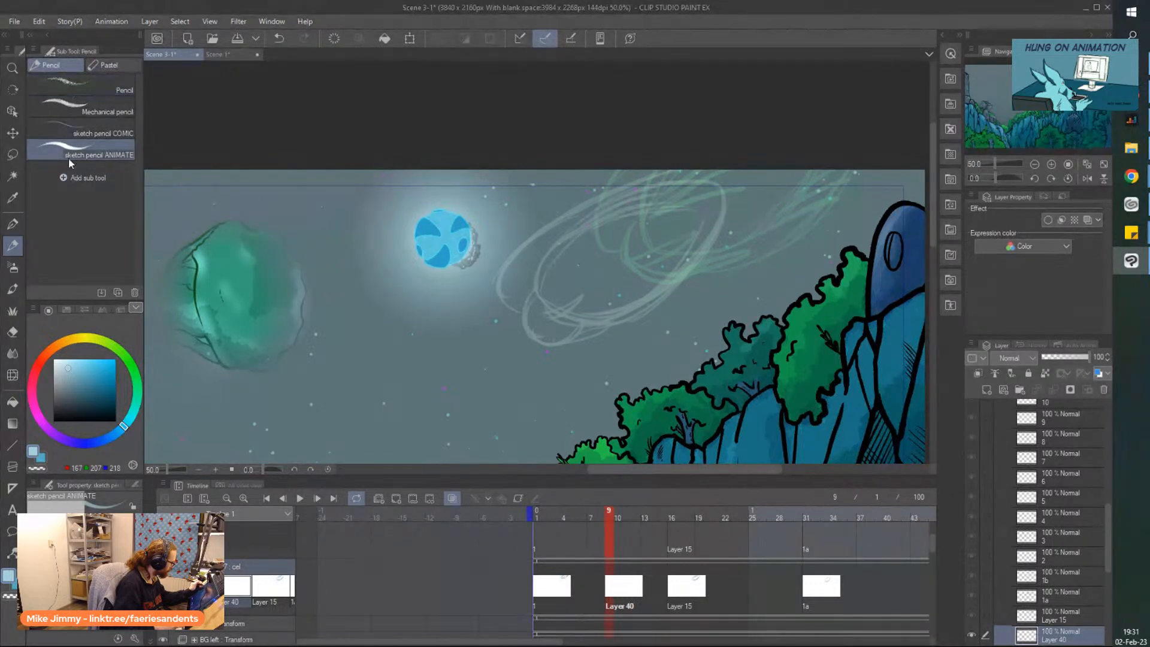
{"action": "scroll", "coordinate": [578, 227], "scroll_direction": "up", "scroll_amount": 2}
{"action": "scroll", "coordinate": [533, 225], "scroll_direction": "down", "scroll_amount": 1}
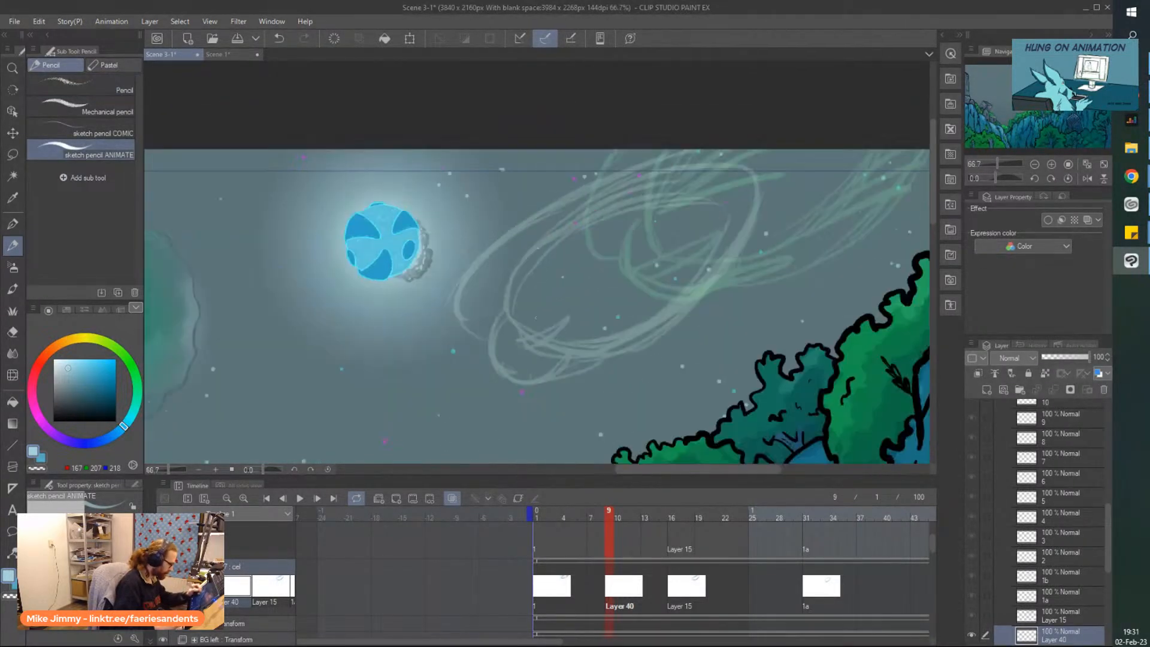
Check cel 1, return to frame 9, and sketch the Aquanid's curved body and rounded head on the new cel
{"action": "left_click", "coordinate": [552, 592]}
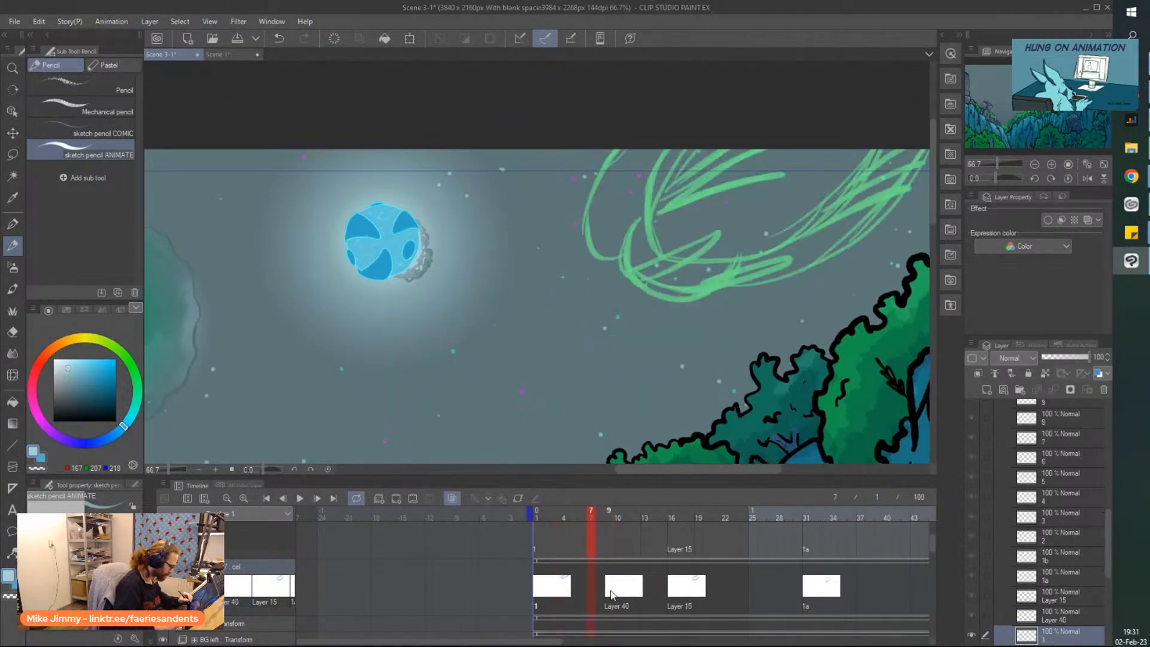
{"action": "left_click", "coordinate": [609, 520]}
{"action": "scroll", "coordinate": [602, 270], "scroll_direction": "up", "scroll_amount": 1}
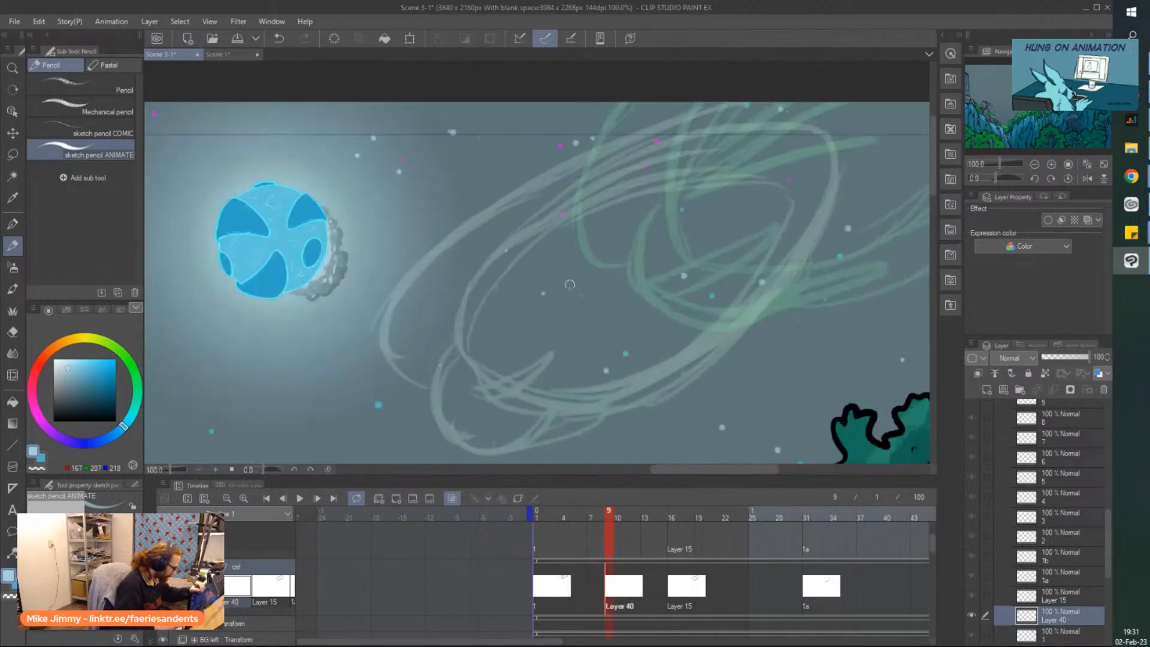
{"action": "mouse_move", "coordinate": [600, 342]}
{"action": "left_mouse_down"}
{"action": "mouse_move", "coordinate": [584, 287]}
{"action": "mouse_move", "coordinate": [610, 237]}
{"action": "mouse_move", "coordinate": [592, 338]}
{"action": "mouse_move", "coordinate": [682, 368]}
{"action": "mouse_move", "coordinate": [721, 358]}
{"action": "mouse_move", "coordinate": [739, 321]}
{"action": "left_mouse_up"}
{"action": "mouse_move", "coordinate": [616, 237]}
{"action": "left_mouse_down"}
{"action": "mouse_move", "coordinate": [615, 219]}
{"action": "mouse_move", "coordinate": [619, 264]}
{"action": "mouse_move", "coordinate": [665, 299]}
{"action": "mouse_move", "coordinate": [744, 338]}
{"action": "mouse_move", "coordinate": [623, 211]}
{"action": "left_mouse_up"}
{"action": "scroll", "coordinate": [630, 109], "scroll_direction": "down", "scroll_amount": 1}
{"action": "left_click_drag", "start_coordinate": [631, 111], "coordinate": [613, 132]}
{"action": "mouse_move", "coordinate": [602, 206]}
{"action": "left_mouse_down"}
{"action": "mouse_move", "coordinate": [609, 177]}
{"action": "mouse_move", "coordinate": [603, 220]}
{"action": "mouse_move", "coordinate": [602, 184]}
{"action": "mouse_move", "coordinate": [602, 202]}
{"action": "mouse_move", "coordinate": [637, 133]}
{"action": "mouse_move", "coordinate": [612, 169]}
{"action": "left_mouse_up"}
{"action": "mouse_move", "coordinate": [689, 278]}
{"action": "left_mouse_down"}
{"action": "mouse_move", "coordinate": [738, 271]}
{"action": "mouse_move", "coordinate": [865, 156]}
{"action": "mouse_move", "coordinate": [772, 264]}
{"action": "mouse_move", "coordinate": [828, 215]}
{"action": "mouse_move", "coordinate": [882, 127]}
{"action": "mouse_move", "coordinate": [802, 234]}
{"action": "mouse_move", "coordinate": [689, 282]}
{"action": "left_mouse_up"}
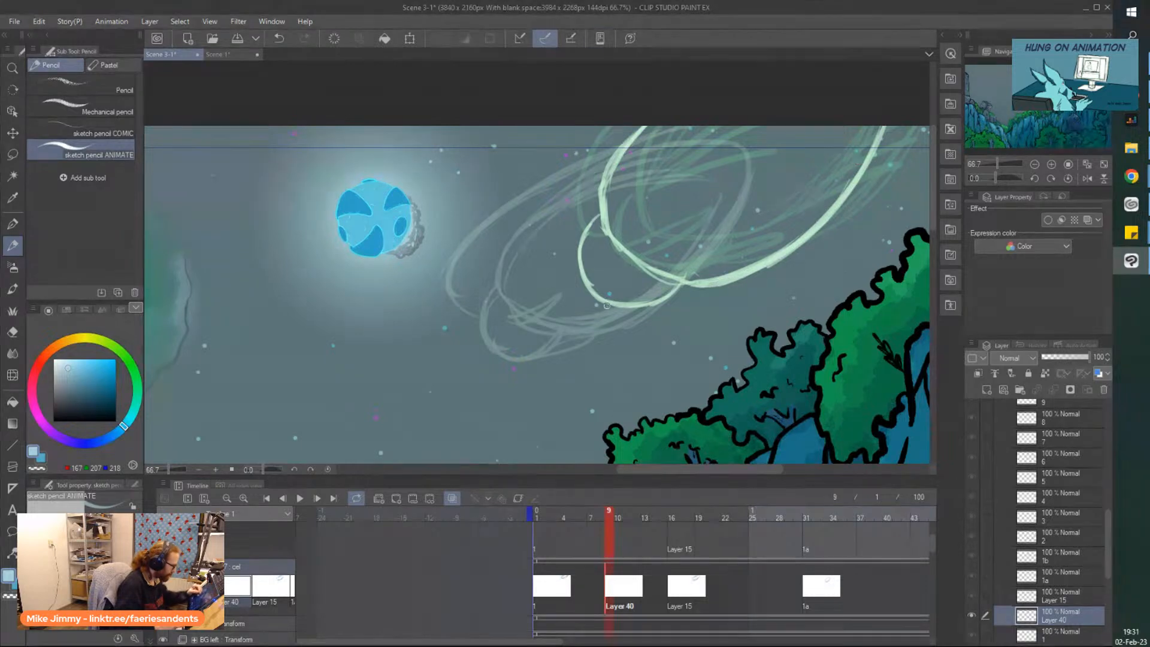
Sketch a small oval eye at the front of the head on the frame 9 cel
{"action": "scroll", "coordinate": [608, 305], "scroll_direction": "up", "scroll_amount": 1}
{"action": "scroll", "coordinate": [599, 279], "scroll_direction": "down", "scroll_amount": 2}
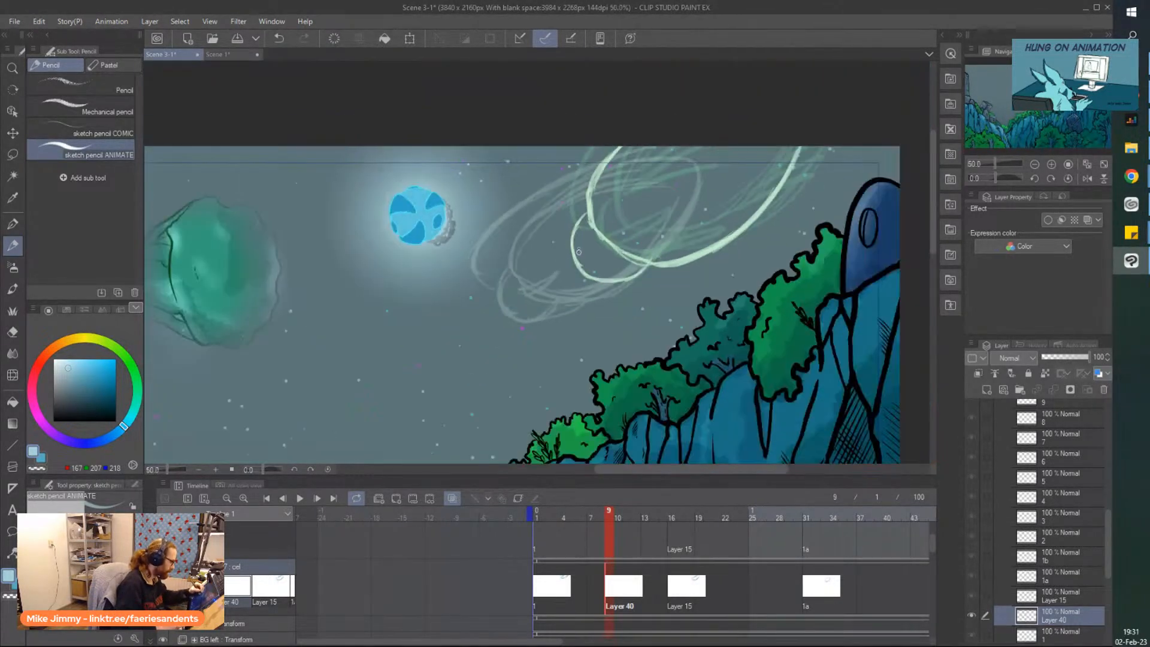
{"action": "scroll", "coordinate": [578, 251], "scroll_direction": "up", "scroll_amount": 3}
{"action": "mouse_move", "coordinate": [581, 251]}
{"action": "left_mouse_down"}
{"action": "mouse_move", "coordinate": [572, 200]}
{"action": "mouse_move", "coordinate": [582, 264]}
{"action": "mouse_move", "coordinate": [556, 245]}
{"action": "mouse_move", "coordinate": [557, 257]}
{"action": "mouse_move", "coordinate": [552, 234]}
{"action": "mouse_move", "coordinate": [582, 194]}
{"action": "left_mouse_up"}
{"action": "mouse_move", "coordinate": [582, 195]}
{"action": "left_mouse_down"}
{"action": "mouse_move", "coordinate": [554, 228]}
{"action": "mouse_move", "coordinate": [565, 266]}
{"action": "mouse_move", "coordinate": [592, 159]}
{"action": "mouse_move", "coordinate": [583, 144]}
{"action": "mouse_move", "coordinate": [581, 215]}
{"action": "mouse_move", "coordinate": [577, 151]}
{"action": "mouse_move", "coordinate": [605, 141]}
{"action": "mouse_move", "coordinate": [589, 210]}
{"action": "mouse_move", "coordinate": [613, 155]}
{"action": "mouse_move", "coordinate": [592, 206]}
{"action": "mouse_move", "coordinate": [570, 181]}
{"action": "left_mouse_up"}
Go to frame 2 and sketch a small oval eye on the Aquanid's head in Body cel 1
{"action": "left_click", "coordinate": [544, 585]}
{"action": "scroll", "coordinate": [551, 145], "scroll_direction": "down", "scroll_amount": 3}
{"action": "scroll", "coordinate": [581, 144], "scroll_direction": "up", "scroll_amount": 4}
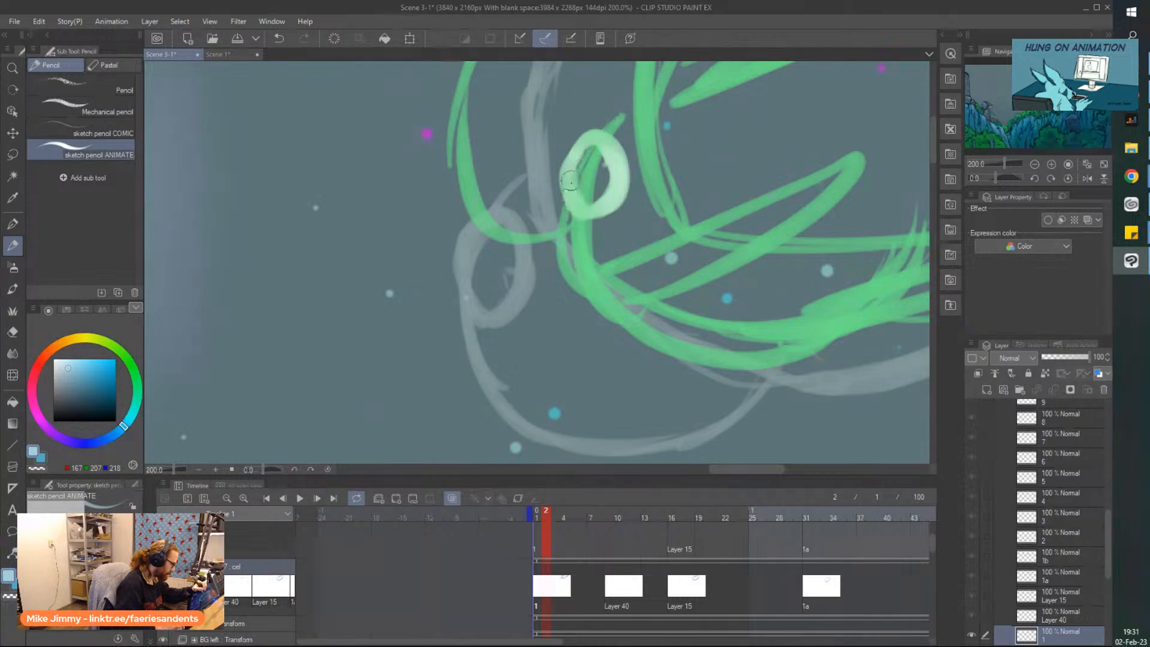
{"action": "scroll", "coordinate": [455, 182], "scroll_direction": "down", "scroll_amount": 1}
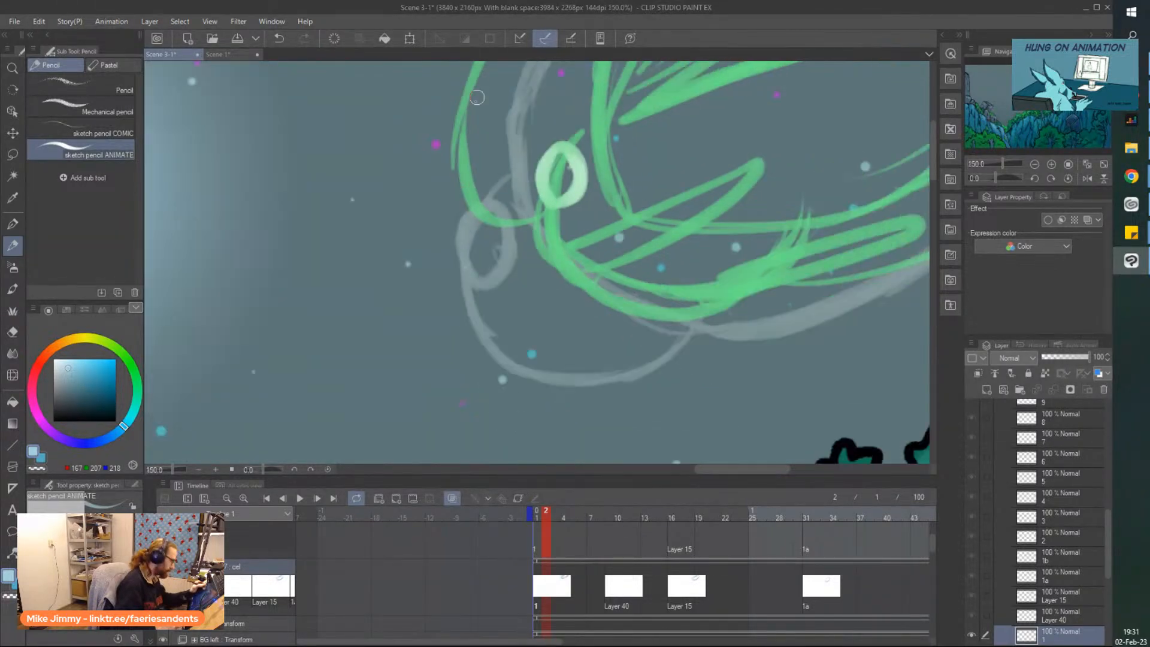
On Body cel 1, sketch the curved front of the Aquanid's head below the eye, with two long pointed shapes extending from it
{"action": "scroll", "coordinate": [464, 148], "scroll_direction": "down", "scroll_amount": 2}
{"action": "key", "text": "^"}
{"action": "key", "text": "^"}
{"action": "key", "text": "^"}
{"action": "key", "text": "^"}
{"action": "key", "text": "^"}
{"action": "key", "text": "^"}
{"action": "key", "text": "^"}
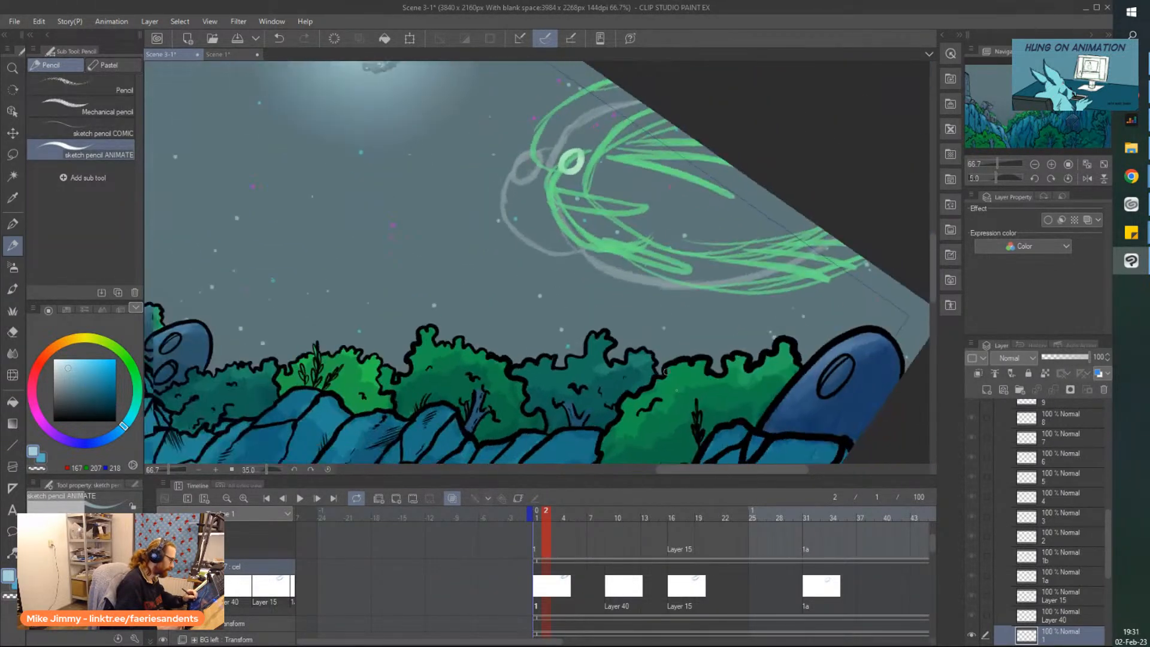
{"action": "key", "text": "^"}
{"action": "key", "text": "^"}
{"action": "key", "text": "^"}
{"action": "key", "text": "^"}
{"action": "key", "text": "^"}
{"action": "scroll", "coordinate": [579, 181], "scroll_direction": "up", "scroll_amount": 2}
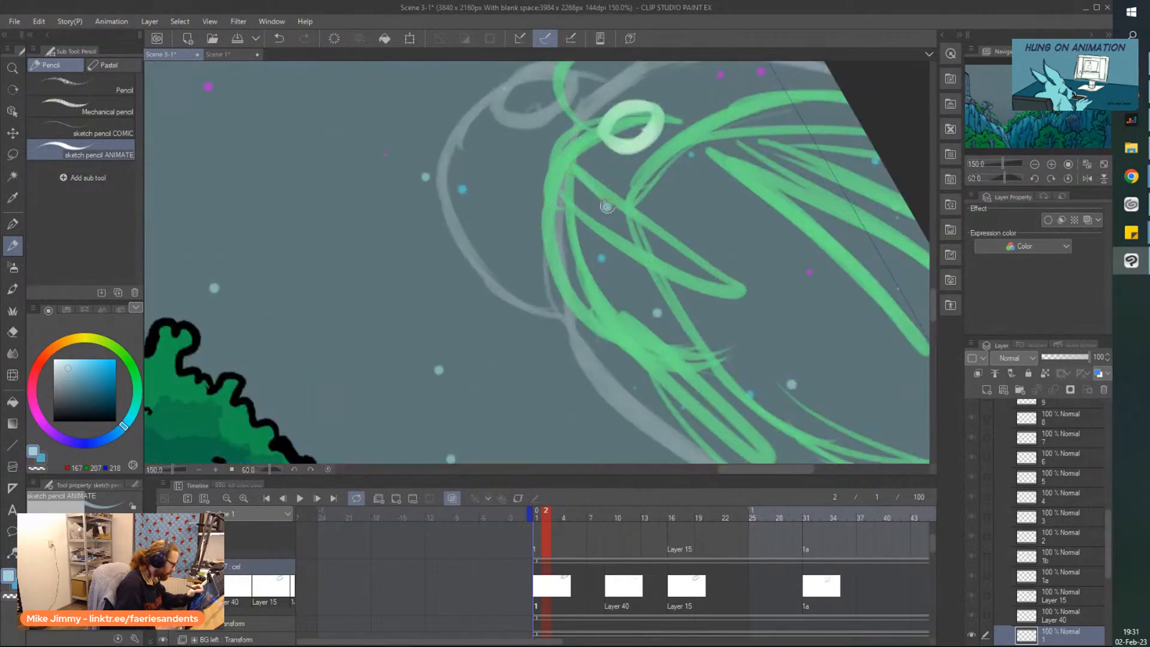
{"action": "mouse_move", "coordinate": [607, 206]}
{"action": "left_mouse_down"}
{"action": "mouse_move", "coordinate": [623, 231]}
{"action": "mouse_move", "coordinate": [611, 206]}
{"action": "mouse_move", "coordinate": [737, 317]}
{"action": "mouse_move", "coordinate": [661, 292]}
{"action": "mouse_move", "coordinate": [550, 189]}
{"action": "left_mouse_up"}
{"action": "mouse_move", "coordinate": [599, 125]}
{"action": "left_mouse_down"}
{"action": "mouse_move", "coordinate": [552, 168]}
{"action": "mouse_move", "coordinate": [544, 255]}
{"action": "mouse_move", "coordinate": [576, 355]}
{"action": "mouse_move", "coordinate": [656, 434]}
{"action": "mouse_move", "coordinate": [596, 353]}
{"action": "left_mouse_up"}
{"action": "scroll", "coordinate": [585, 370], "scroll_direction": "down", "scroll_amount": 2}
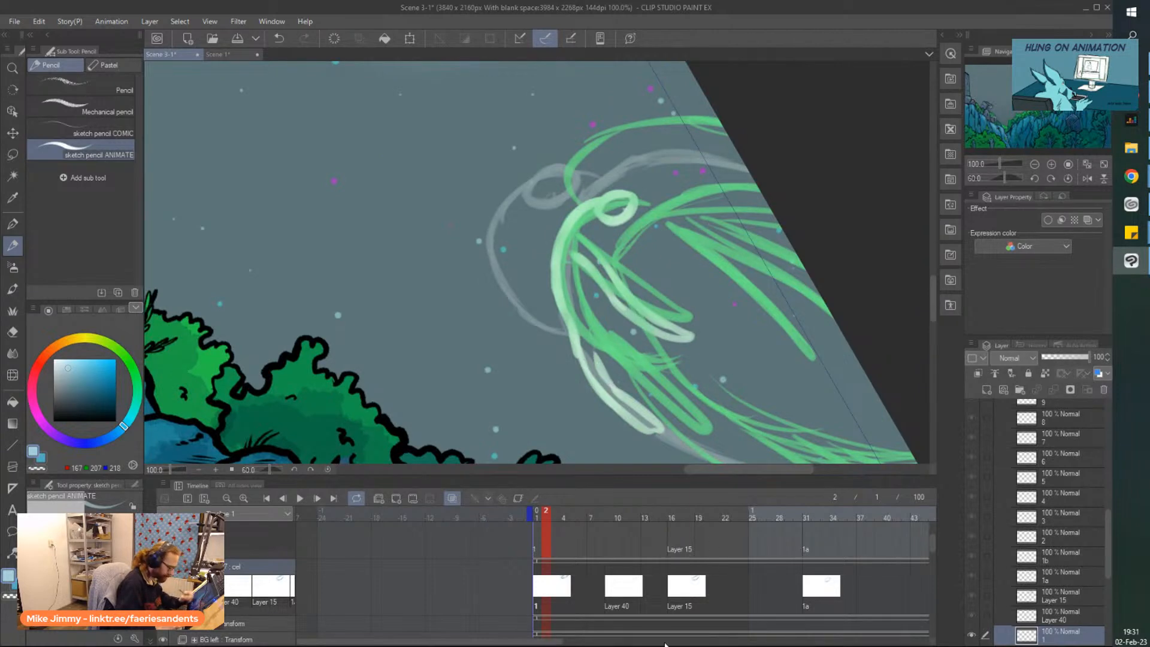
Return to frame 9 and delete its in-between cel, Layer 40, from the Body folder
{"action": "key", "text": "ctrl+minus"}
{"action": "key", "text": "minus"}
{"action": "key", "text": "minus"}
{"action": "key", "text": "minus"}
{"action": "key", "text": "minus"}
{"action": "key", "text": "minus"}
{"action": "key", "text": "minus"}
{"action": "key", "text": "minus"}
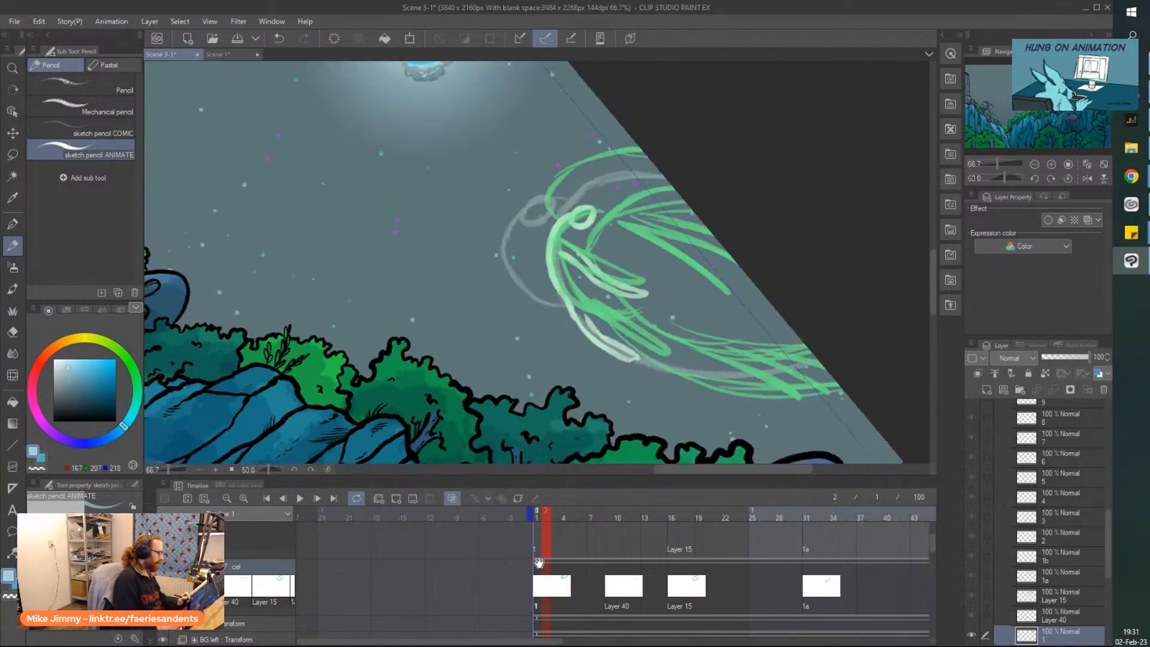
{"action": "left_click", "coordinate": [611, 591]}
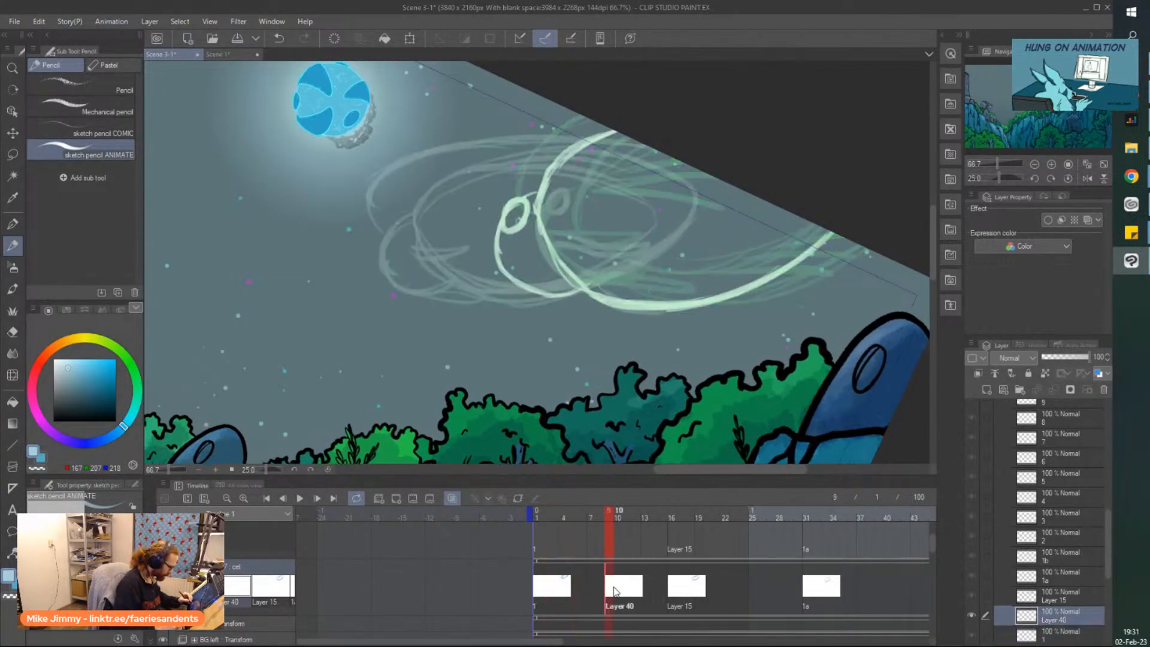
{"action": "left_click", "coordinate": [1103, 391]}
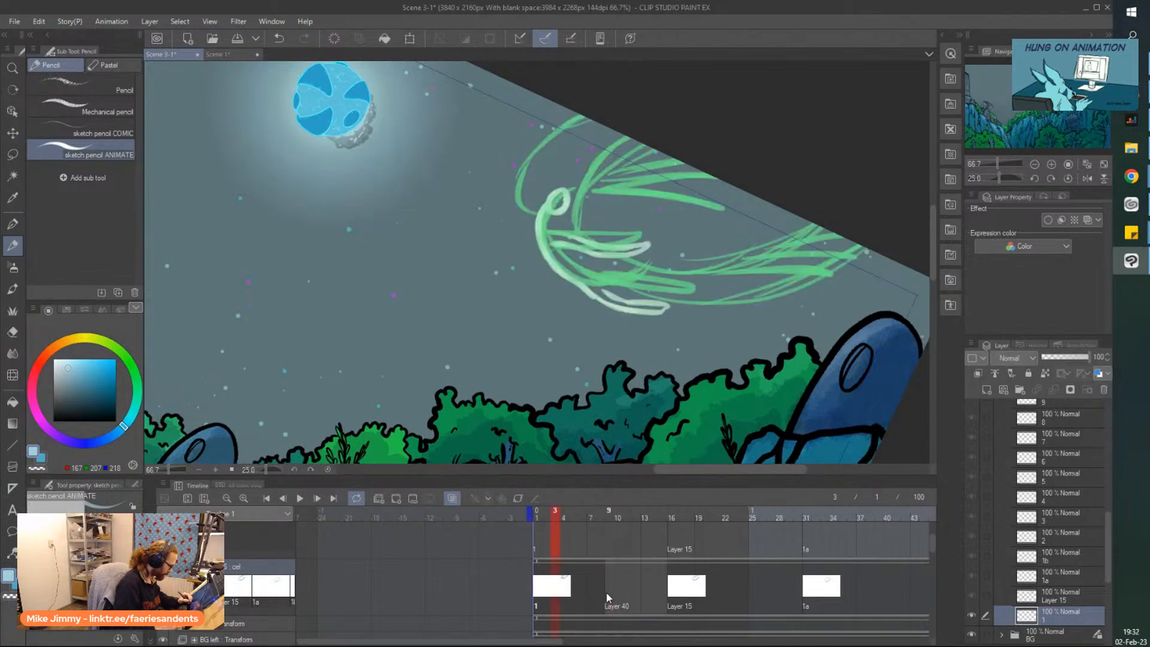
Clear Layer 40 from frame 9 of the Body track, and add a layer folder containing a raster layer to Aquanid body inks at frame 1
{"action": "right_click", "coordinate": [609, 561]}
{"action": "left_click", "coordinate": [689, 372]}
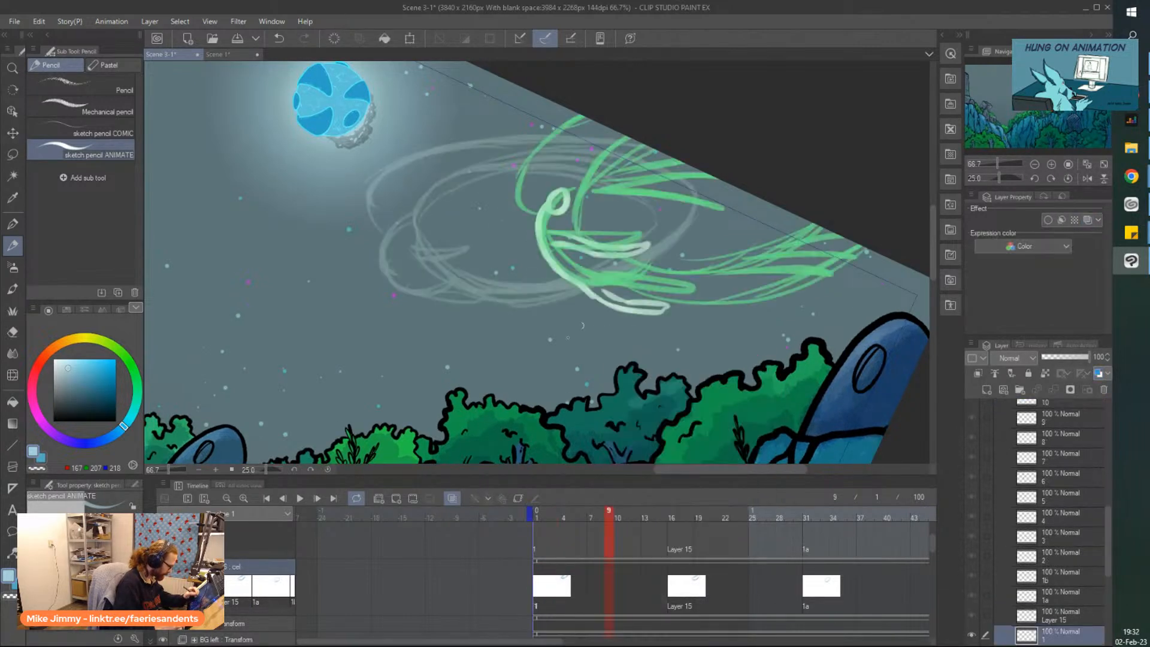
{"action": "left_click", "coordinate": [539, 550]}
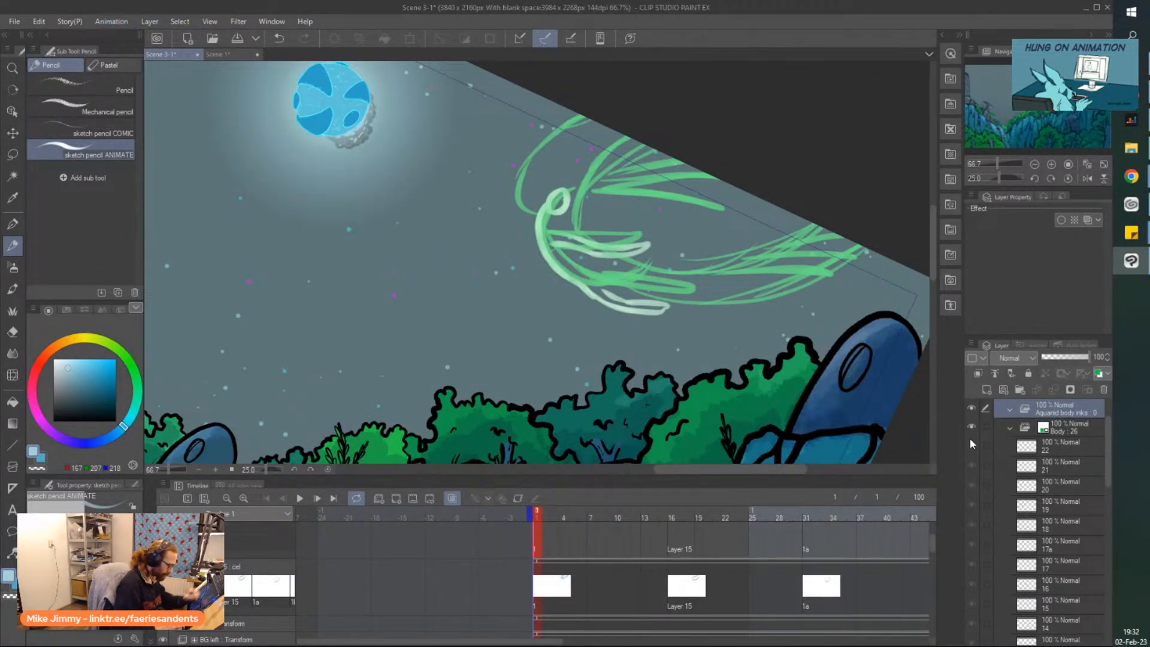
{"action": "left_click", "coordinate": [1020, 389]}
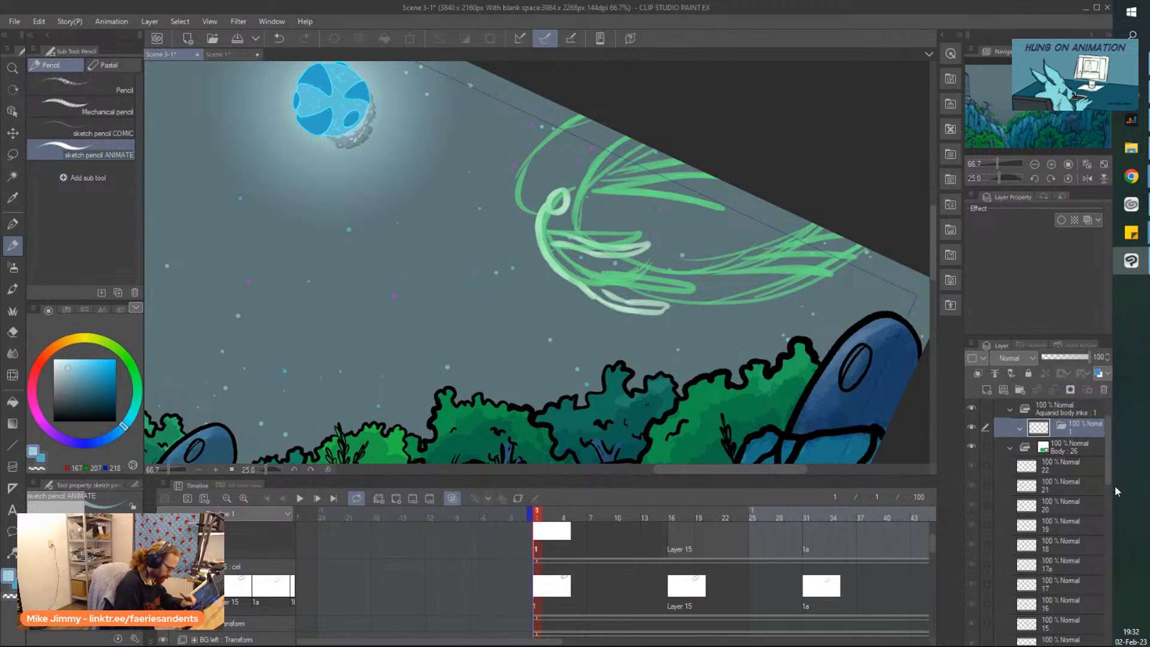
{"action": "left_click", "coordinate": [986, 390]}
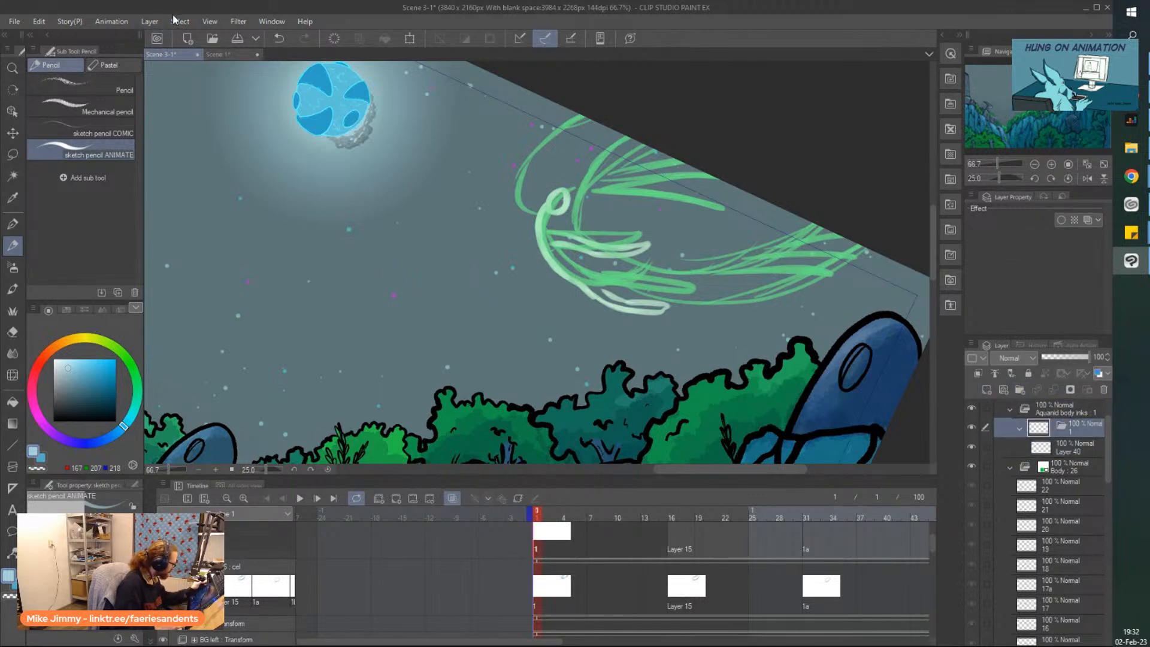
Create all supported cels for the Aquanid body inks animation folder
{"action": "left_click", "coordinate": [111, 20]}
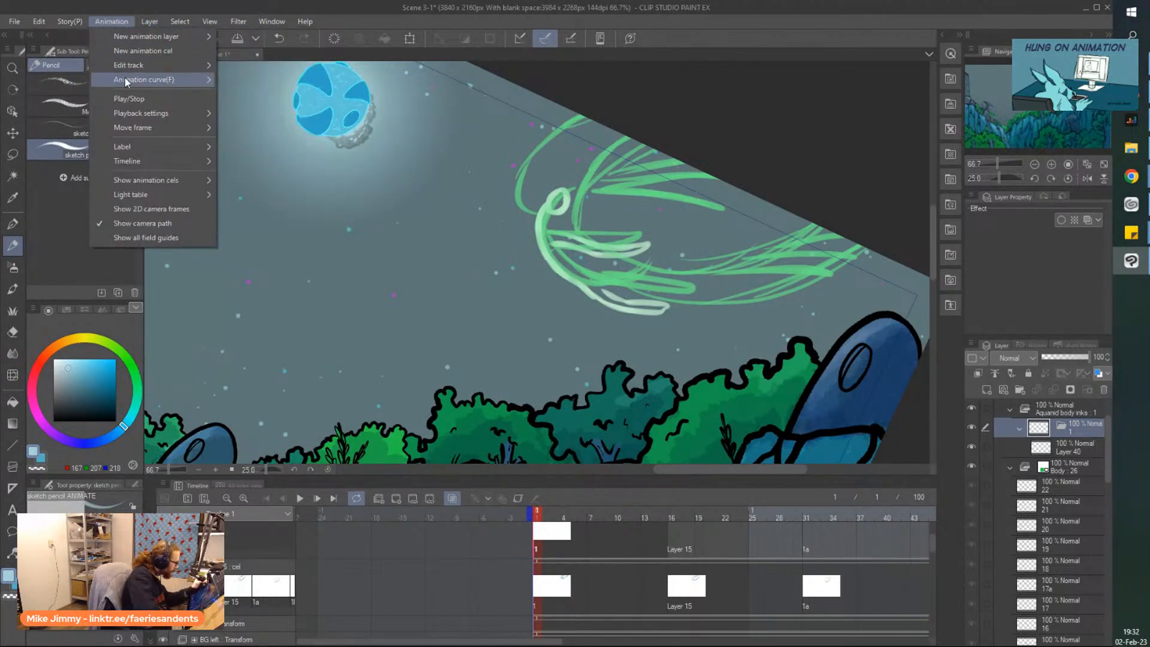
{"action": "mouse_move", "coordinate": [130, 82]}
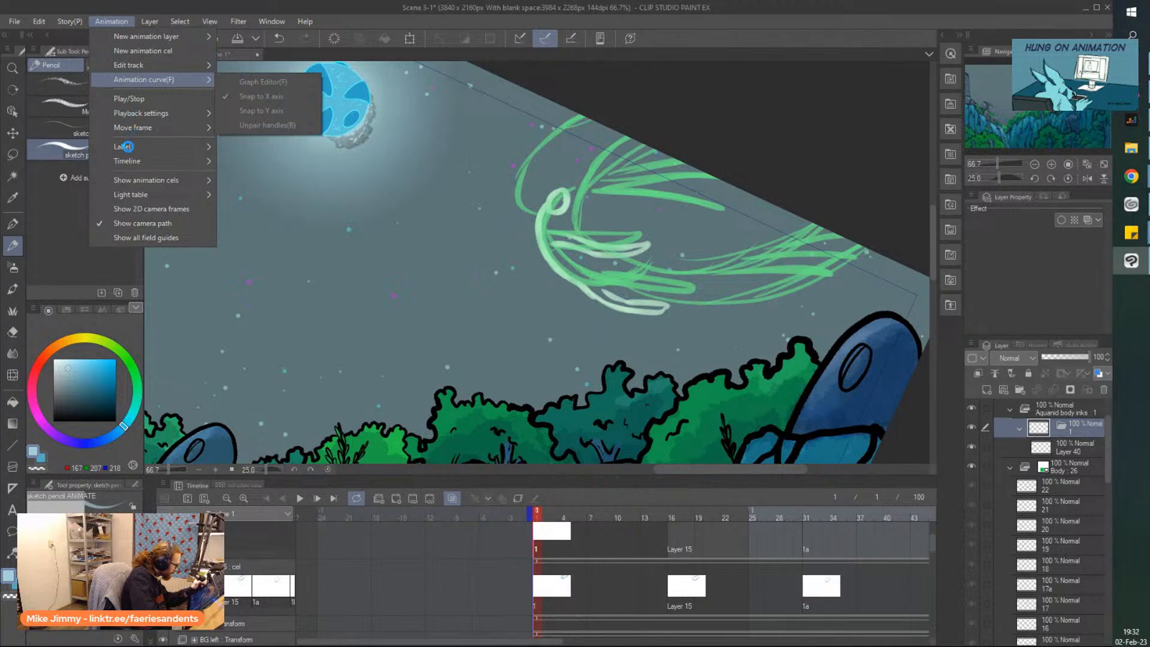
{"action": "mouse_move", "coordinate": [138, 183]}
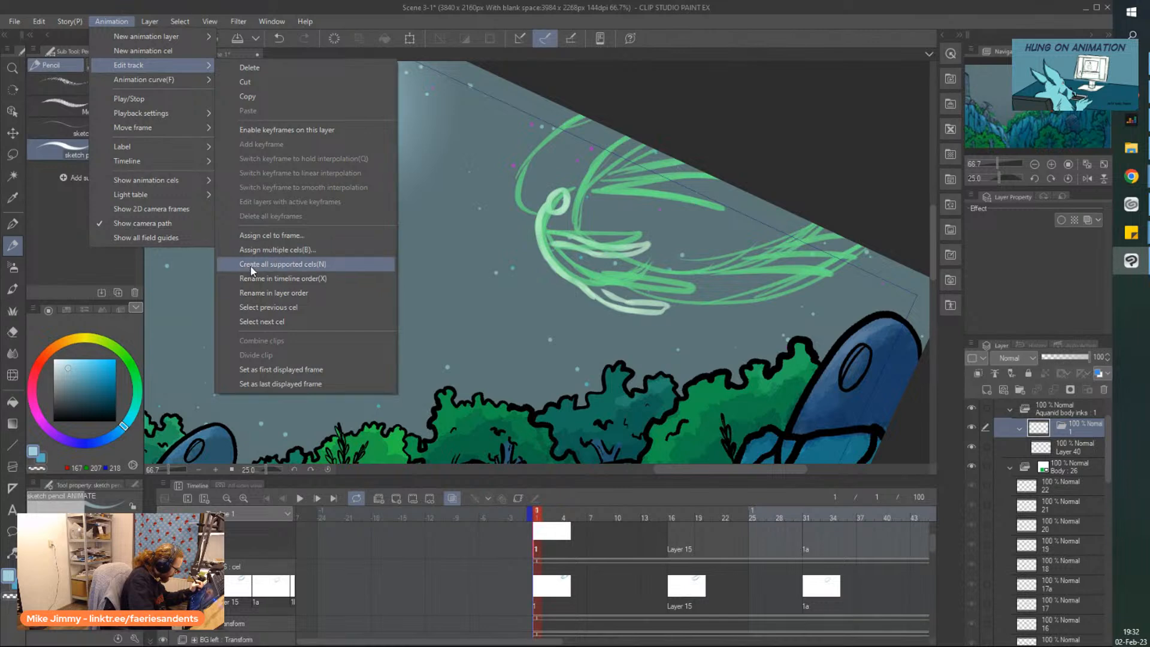
{"action": "left_click", "coordinate": [250, 264]}
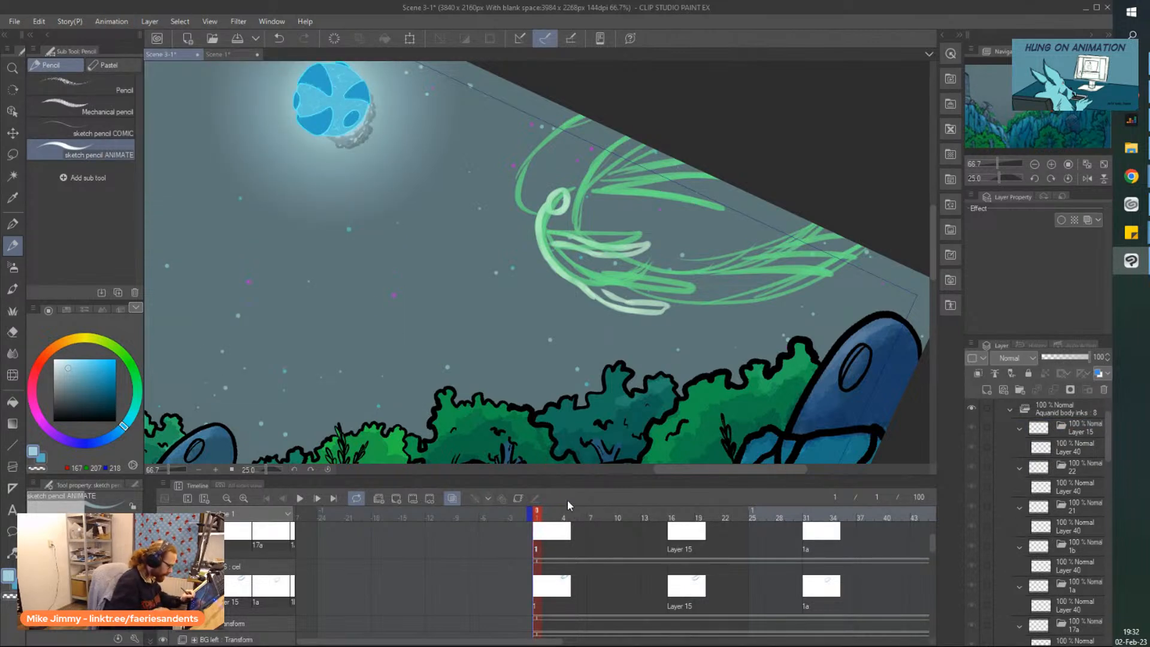
Add a new animation cel to the Aquanid body inks track at frame 8, and make Layer 40 in cel 1 the active layer
{"action": "left_click", "coordinate": [582, 535]}
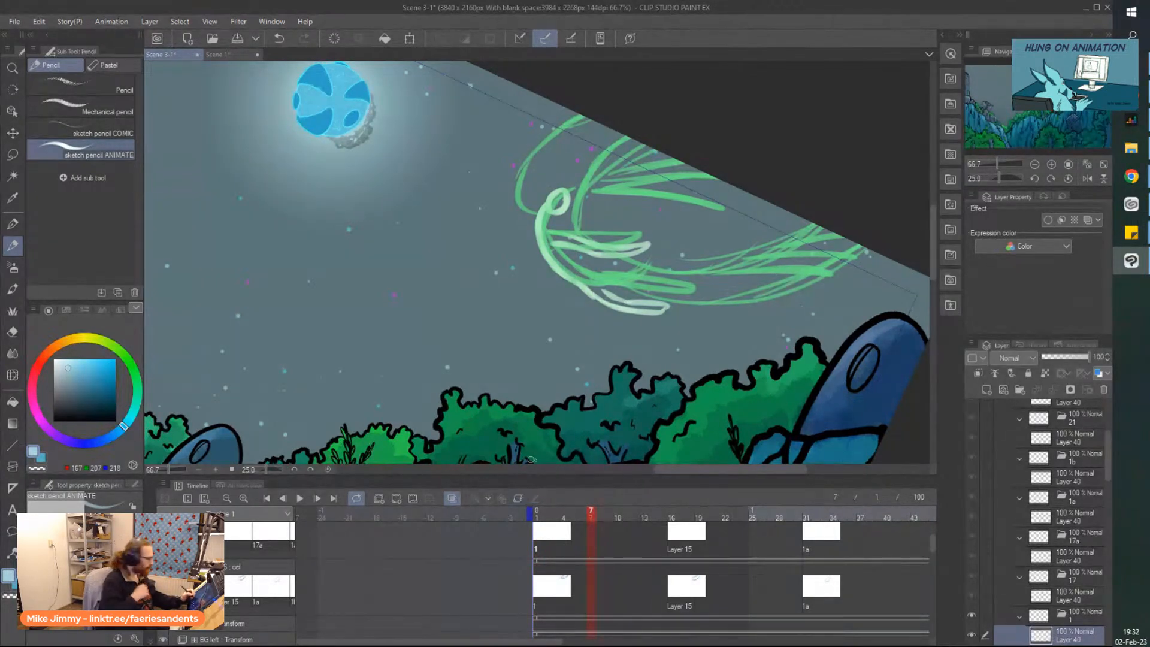
{"action": "right_click", "coordinate": [599, 529]}
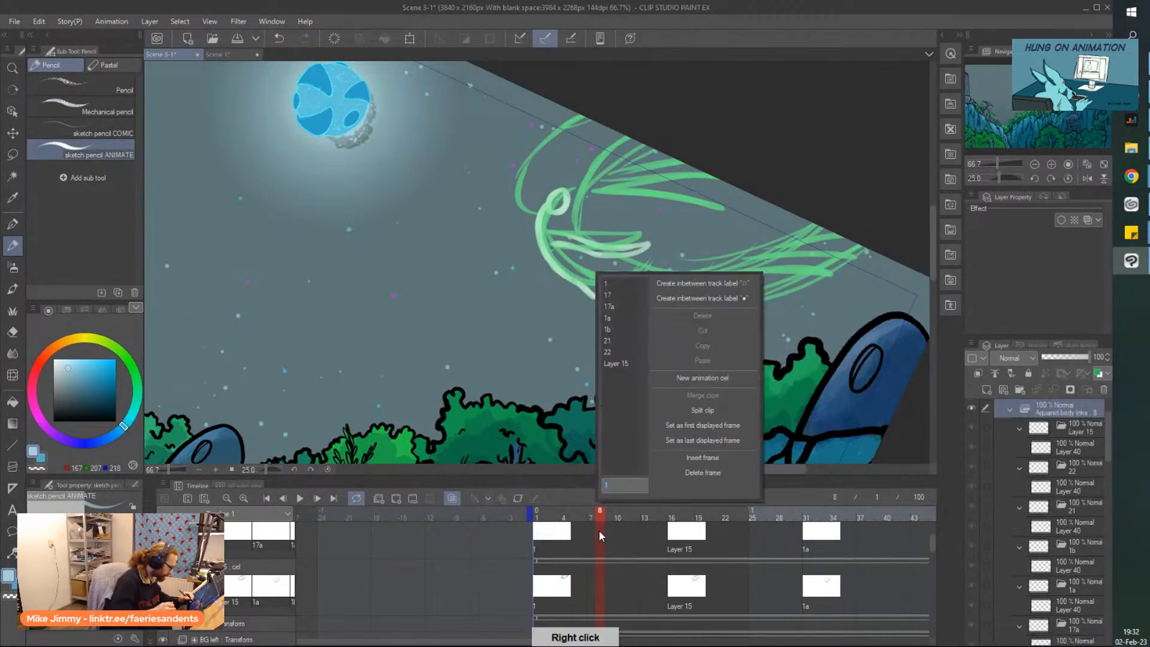
{"action": "left_click", "coordinate": [665, 378]}
{"action": "scroll", "coordinate": [1079, 516], "scroll_direction": "down", "scroll_amount": 4}
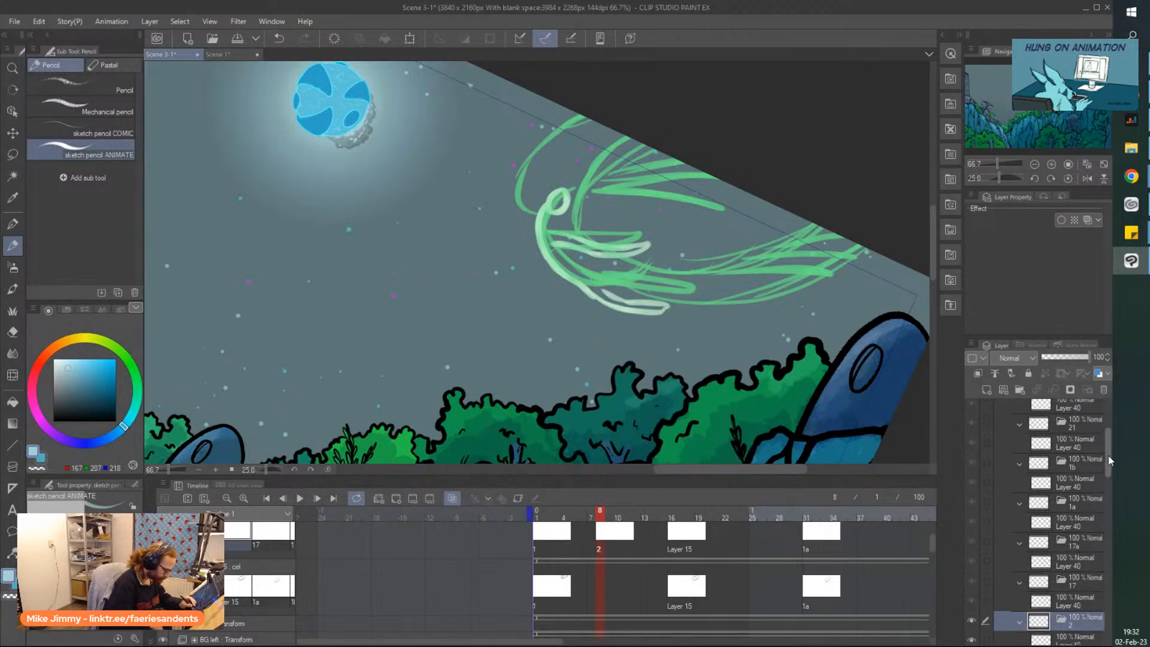
{"action": "left_click", "coordinate": [1045, 602]}
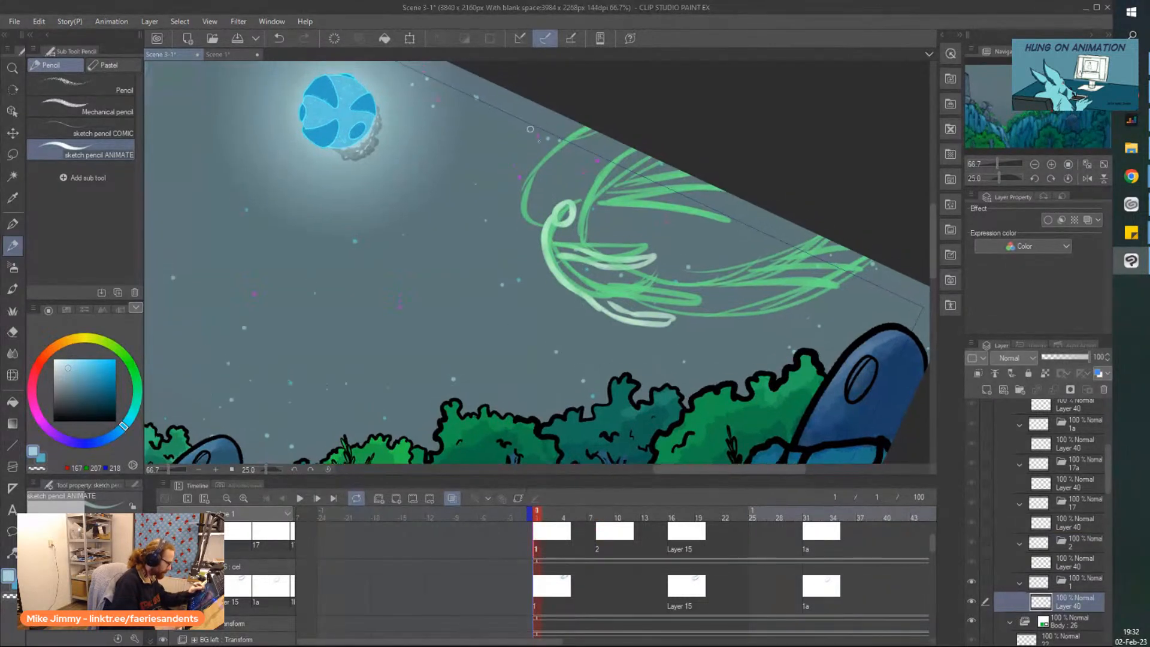
Trace the Aquanid's oval eye in pale blue on Layer 40 of ink cel 1
{"action": "key", "text": "minus"}
{"action": "scroll", "coordinate": [544, 159], "scroll_direction": "down", "scroll_amount": 1}
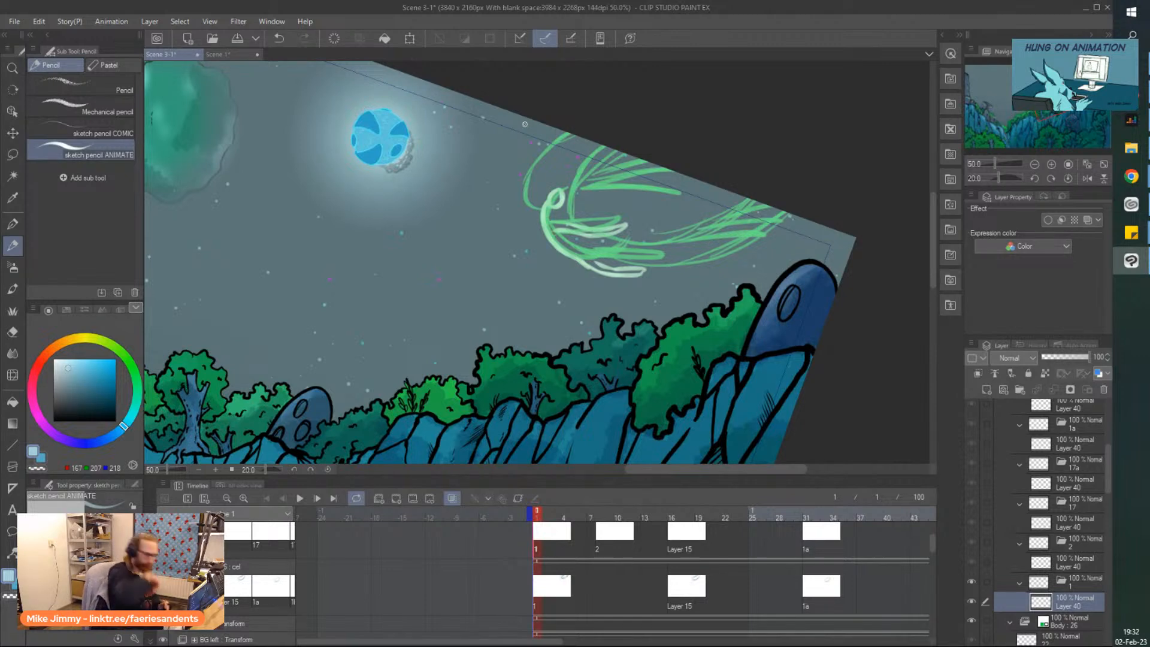
{"action": "scroll", "coordinate": [556, 230], "scroll_direction": "up", "scroll_amount": 5}
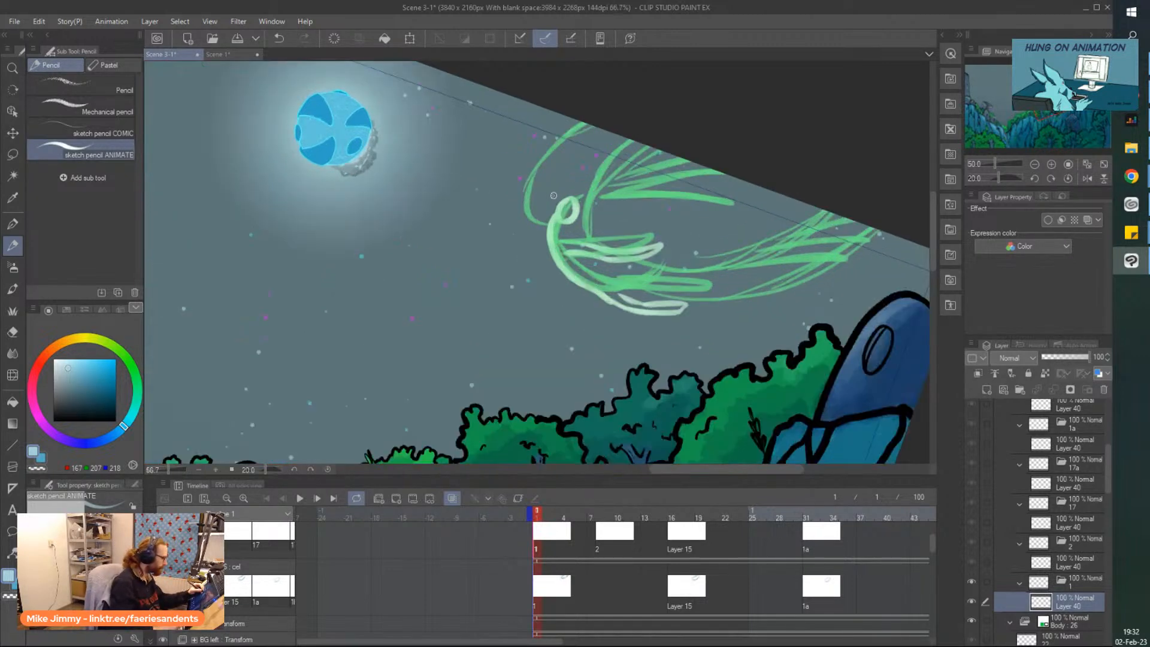
{"action": "scroll", "coordinate": [545, 191], "scroll_direction": "down", "scroll_amount": 1}
{"action": "scroll", "coordinate": [565, 197], "scroll_direction": "up", "scroll_amount": 1}
{"action": "mouse_move", "coordinate": [599, 229]}
{"action": "left_mouse_down"}
{"action": "mouse_move", "coordinate": [598, 186]}
{"action": "mouse_move", "coordinate": [608, 232]}
{"action": "mouse_move", "coordinate": [595, 186]}
{"action": "mouse_move", "coordinate": [585, 244]}
{"action": "mouse_move", "coordinate": [558, 216]}
{"action": "mouse_move", "coordinate": [585, 181]}
{"action": "mouse_move", "coordinate": [568, 244]}
{"action": "left_mouse_up"}
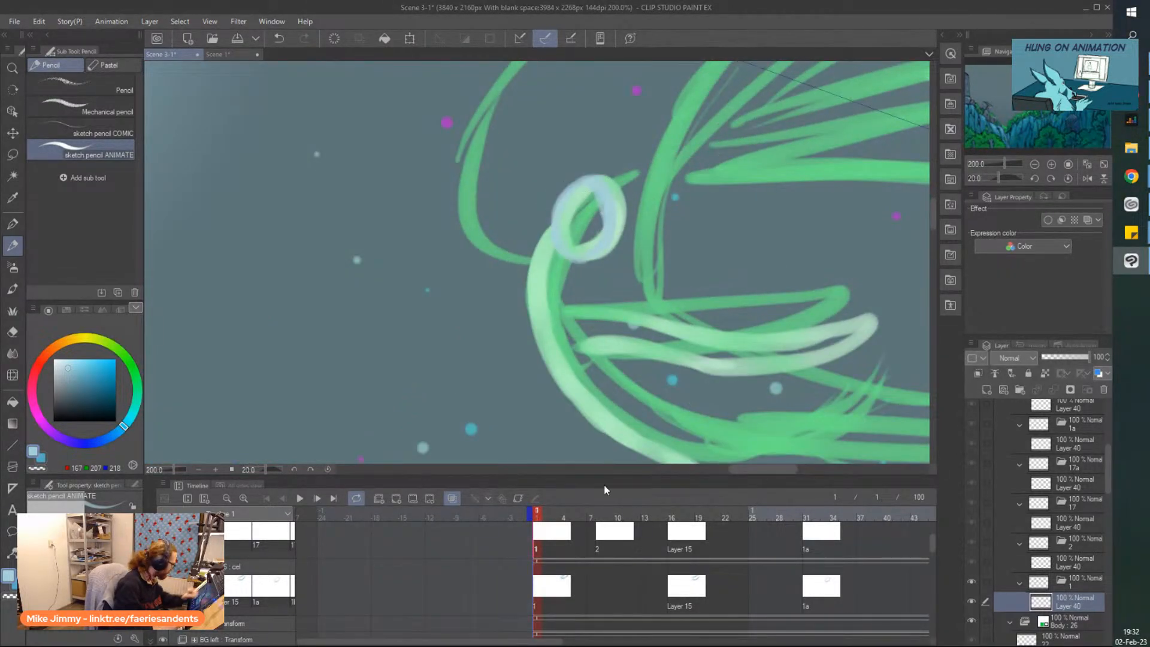
Set the drawing colour to green (RGB 0, 162, 20) and erase the pale blue eye from the ink layer
{"action": "mouse_move", "coordinate": [99, 369]}
{"action": "left_mouse_down"}
{"action": "mouse_move", "coordinate": [115, 381]}
{"action": "mouse_move", "coordinate": [133, 370]}
{"action": "left_mouse_up"}
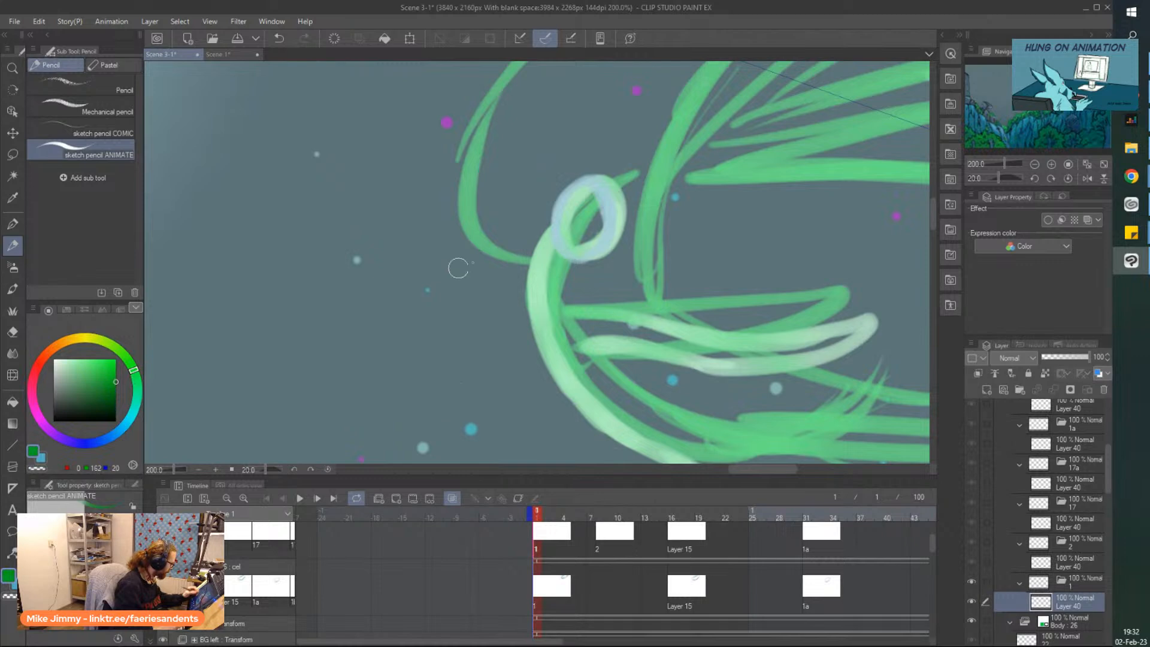
{"action": "key", "text": "e"}
{"action": "mouse_move", "coordinate": [592, 164]}
{"action": "left_mouse_down"}
{"action": "mouse_move", "coordinate": [631, 267]}
{"action": "mouse_move", "coordinate": [593, 269]}
{"action": "mouse_move", "coordinate": [541, 227]}
{"action": "left_mouse_up"}
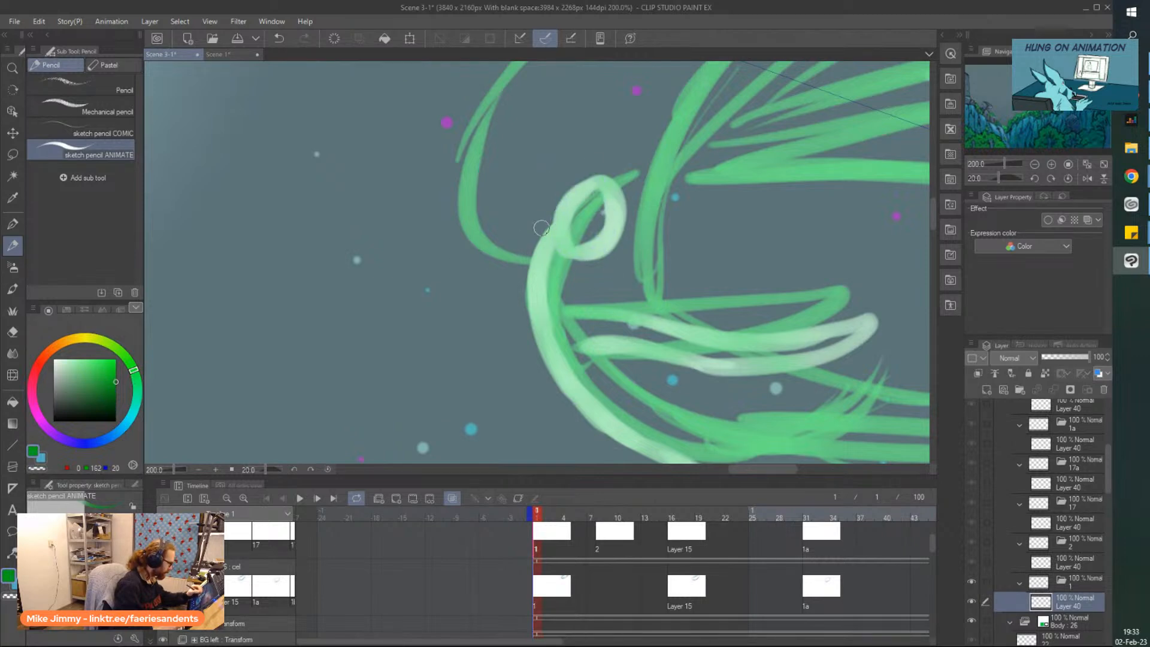
Trace the eye and the upper front of the head in thin green lines with the sketch pencil COMIC
{"action": "scroll", "coordinate": [626, 229], "scroll_direction": "down", "scroll_amount": 2}
{"action": "left_click", "coordinate": [71, 127]}
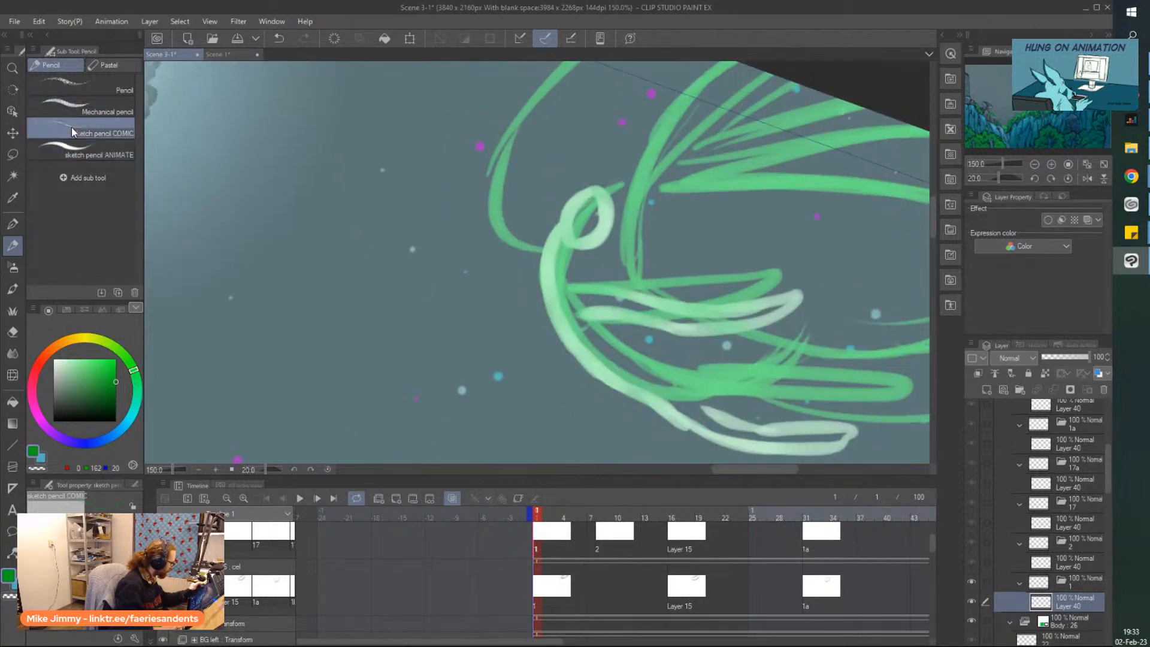
{"action": "scroll", "coordinate": [580, 210], "scroll_direction": "up", "scroll_amount": 2}
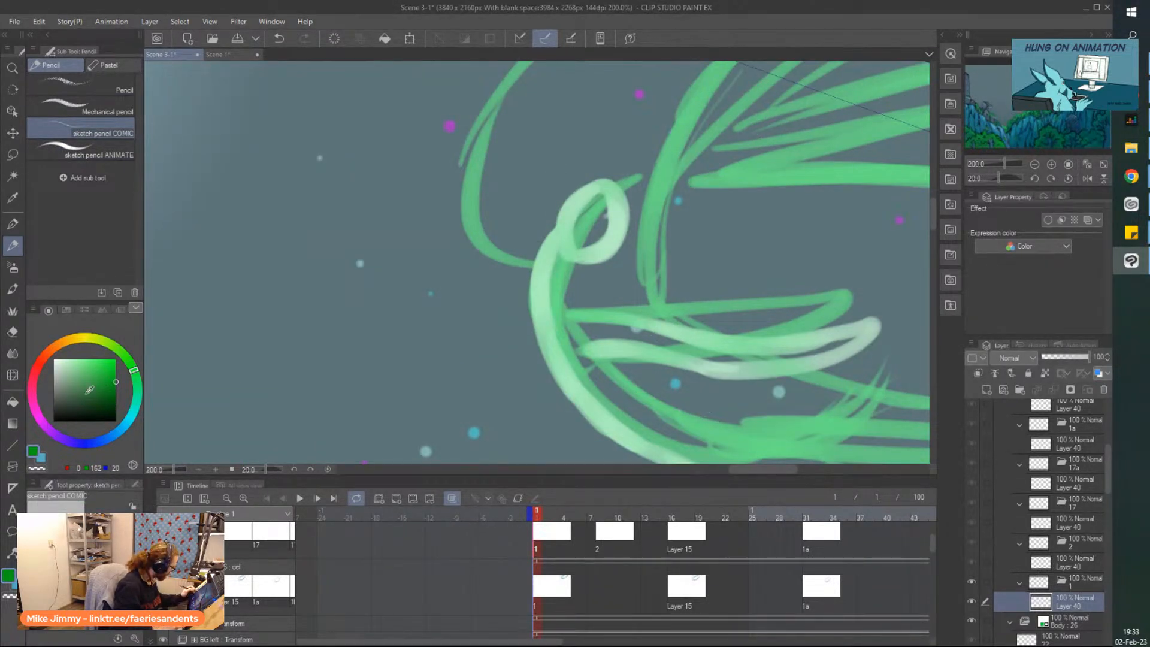
{"action": "mouse_move", "coordinate": [601, 193]}
{"action": "left_mouse_down"}
{"action": "mouse_move", "coordinate": [616, 253]}
{"action": "mouse_move", "coordinate": [614, 229]}
{"action": "mouse_move", "coordinate": [569, 239]}
{"action": "mouse_move", "coordinate": [576, 252]}
{"action": "left_mouse_up"}
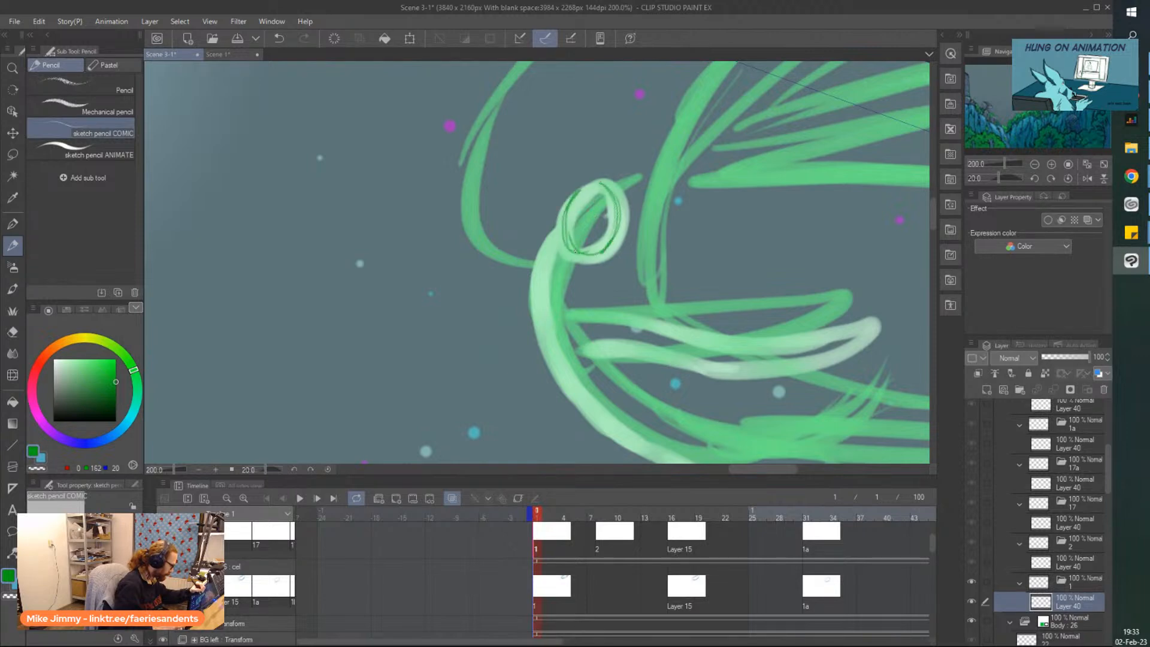
{"action": "left_click_drag", "start_coordinate": [601, 188], "coordinate": [615, 252]}
{"action": "left_click_drag", "start_coordinate": [609, 185], "coordinate": [587, 247]}
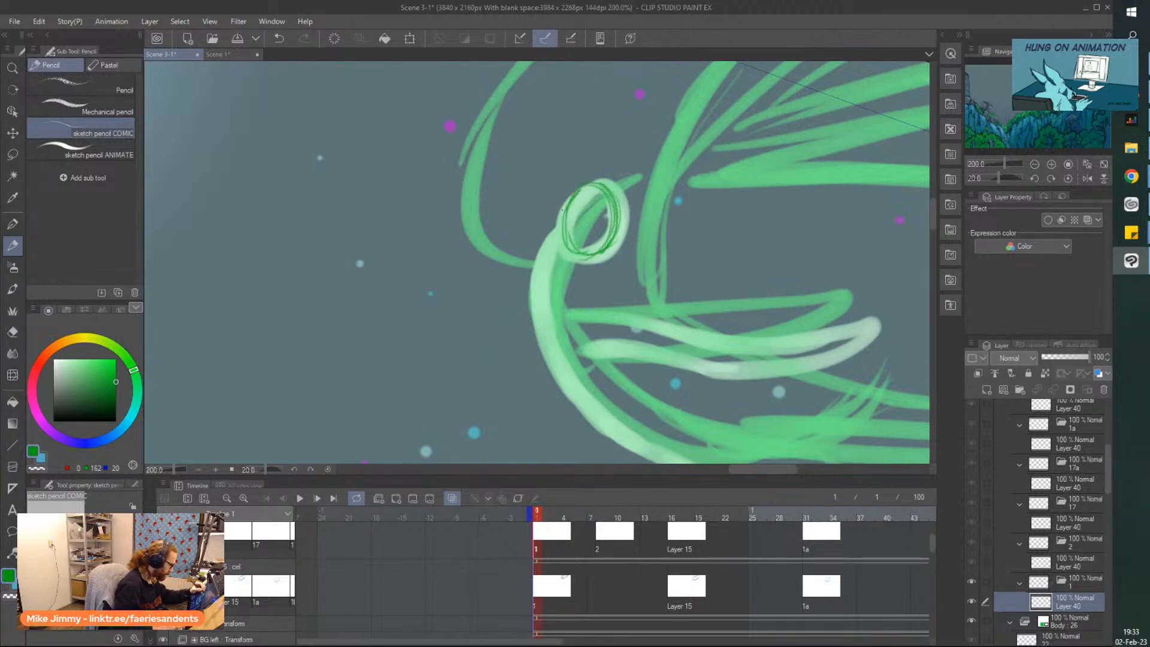
{"action": "mouse_move", "coordinate": [574, 198]}
{"action": "left_mouse_down"}
{"action": "mouse_move", "coordinate": [555, 254]}
{"action": "mouse_move", "coordinate": [626, 234]}
{"action": "mouse_move", "coordinate": [566, 252]}
{"action": "mouse_move", "coordinate": [569, 230]}
{"action": "mouse_move", "coordinate": [528, 239]}
{"action": "mouse_move", "coordinate": [523, 259]}
{"action": "mouse_move", "coordinate": [542, 293]}
{"action": "mouse_move", "coordinate": [527, 303]}
{"action": "mouse_move", "coordinate": [675, 324]}
{"action": "mouse_move", "coordinate": [660, 299]}
{"action": "mouse_move", "coordinate": [539, 284]}
{"action": "left_mouse_up"}
With the sketch pencil ANIMATE, trace the eye, the head's front curve and its two long pointed shapes in thick green lines
{"action": "left_click", "coordinate": [85, 153]}
{"action": "scroll", "coordinate": [501, 174], "scroll_direction": "down", "scroll_amount": 1}
{"action": "scroll", "coordinate": [509, 213], "scroll_direction": "down", "scroll_amount": 1}
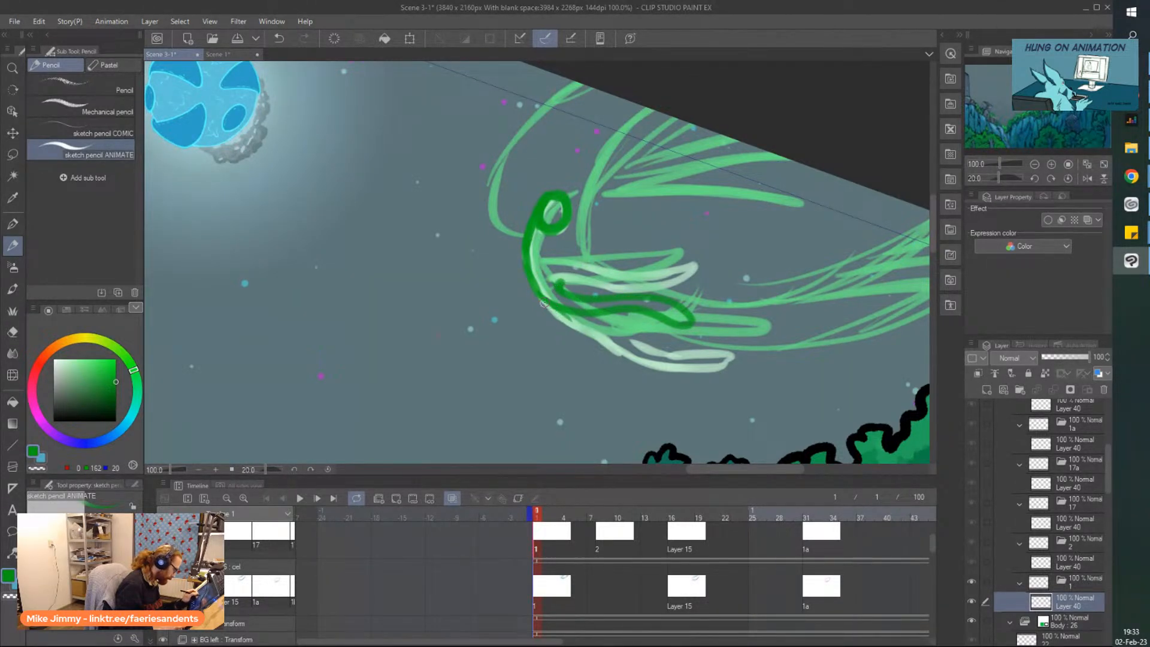
{"action": "mouse_move", "coordinate": [565, 319]}
{"action": "left_mouse_down"}
{"action": "mouse_move", "coordinate": [630, 360]}
{"action": "mouse_move", "coordinate": [705, 371]}
{"action": "mouse_move", "coordinate": [697, 355]}
{"action": "mouse_move", "coordinate": [646, 354]}
{"action": "mouse_move", "coordinate": [619, 333]}
{"action": "left_mouse_up"}
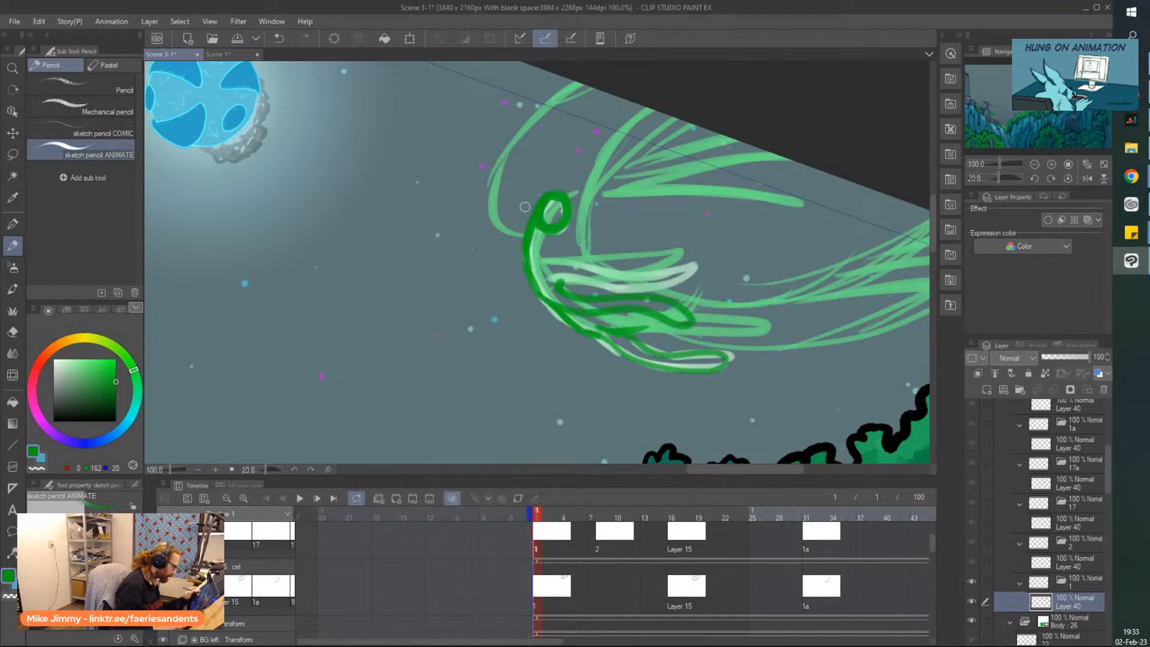
Draw the long curved body edge behind the eye in green, and start the body's lower edge beside the pointed shapes
{"action": "mouse_move", "coordinate": [592, 167]}
{"action": "left_mouse_down"}
{"action": "mouse_move", "coordinate": [580, 251]}
{"action": "mouse_move", "coordinate": [586, 180]}
{"action": "mouse_move", "coordinate": [587, 264]}
{"action": "left_mouse_up"}
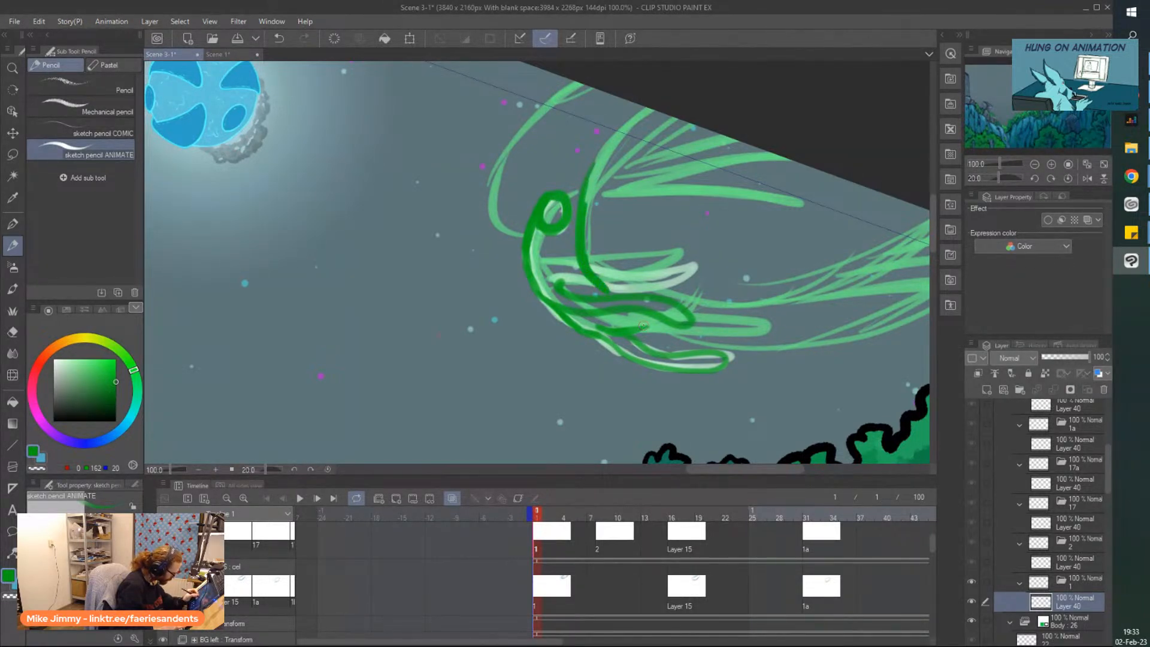
{"action": "mouse_move", "coordinate": [621, 328]}
{"action": "left_mouse_down"}
{"action": "mouse_move", "coordinate": [661, 333]}
{"action": "mouse_move", "coordinate": [635, 320]}
{"action": "left_mouse_up"}
{"action": "left_click_drag", "start_coordinate": [713, 345], "coordinate": [688, 343]}
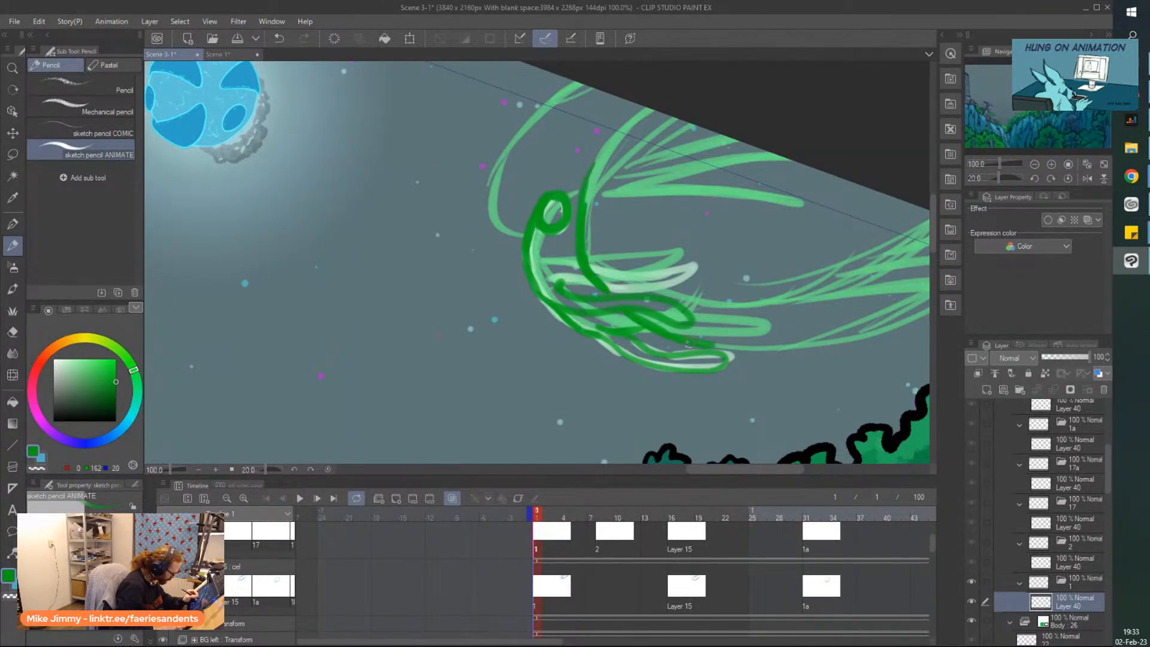
{"action": "mouse_move", "coordinate": [586, 198]}
{"action": "left_mouse_down"}
{"action": "mouse_move", "coordinate": [649, 105]}
{"action": "mouse_move", "coordinate": [590, 180]}
{"action": "mouse_move", "coordinate": [632, 111]}
{"action": "left_mouse_up"}
Extend the body's lower edge in a long sweep to the canvas edge, and link the eye to the upper body edge
{"action": "key", "text": "minus"}
{"action": "key", "text": "minus"}
{"action": "key", "text": "minus"}
{"action": "key", "text": "minus"}
{"action": "scroll", "coordinate": [650, 174], "scroll_direction": "down", "scroll_amount": 1}
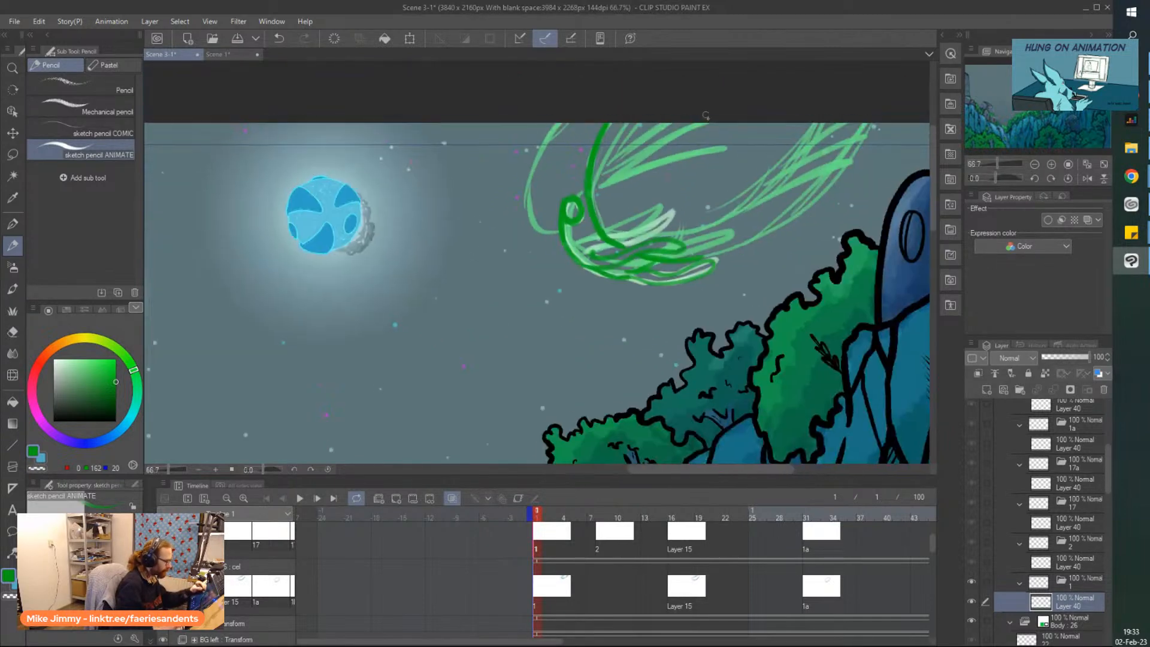
{"action": "scroll", "coordinate": [732, 210], "scroll_direction": "up", "scroll_amount": 1}
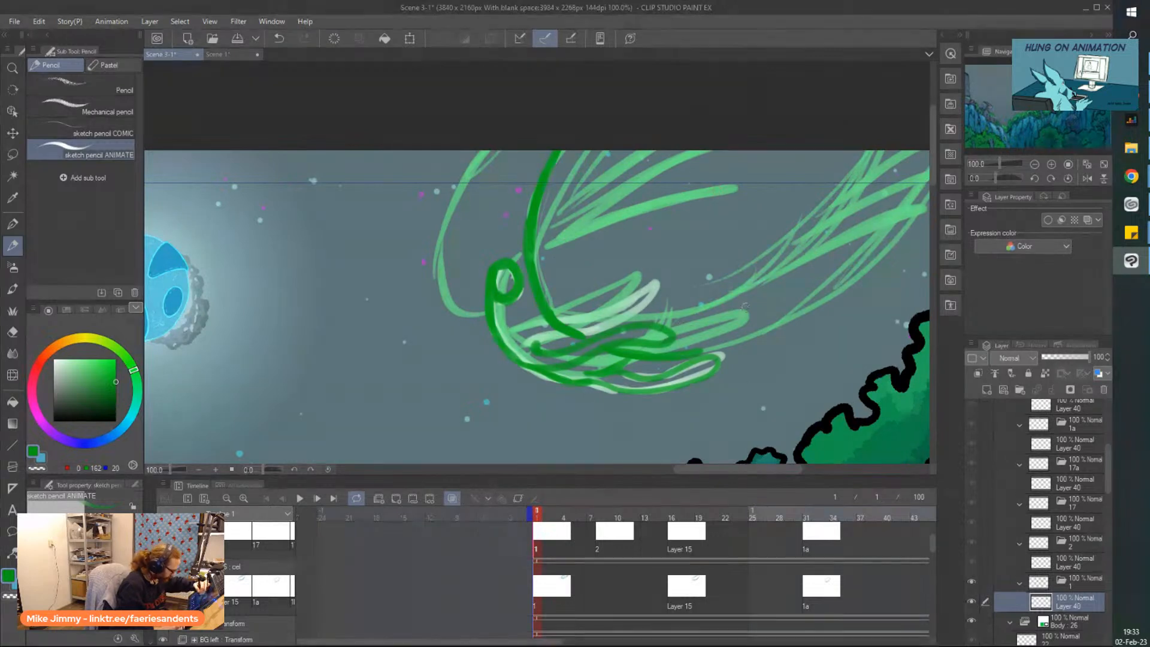
{"action": "mouse_move", "coordinate": [669, 351]}
{"action": "left_mouse_down"}
{"action": "mouse_move", "coordinate": [797, 278]}
{"action": "mouse_move", "coordinate": [892, 136]}
{"action": "left_mouse_up"}
{"action": "scroll", "coordinate": [793, 258], "scroll_direction": "down", "scroll_amount": 2}
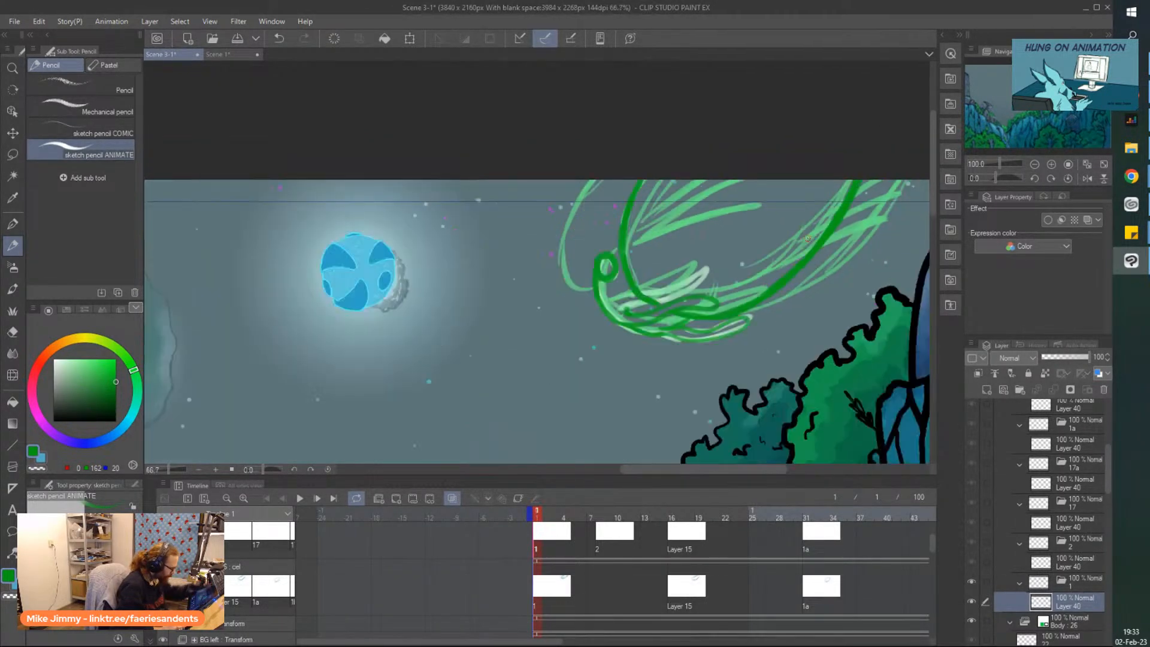
{"action": "scroll", "coordinate": [593, 135], "scroll_direction": "up", "scroll_amount": 4}
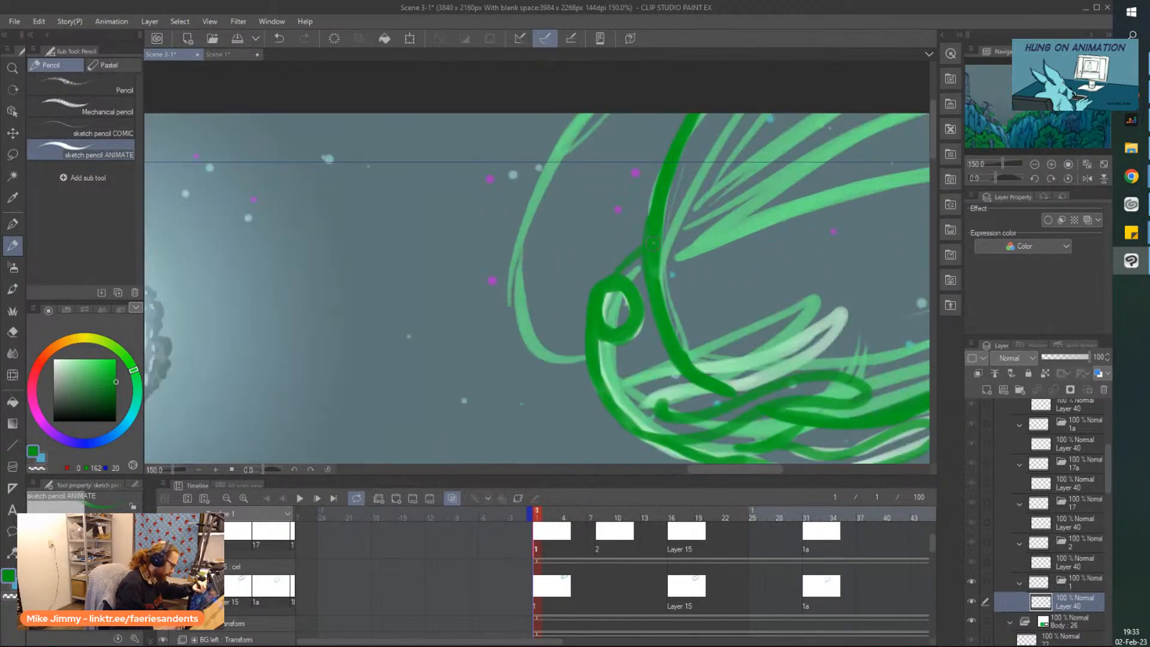
{"action": "scroll", "coordinate": [672, 198], "scroll_direction": "down", "scroll_amount": 1}
{"action": "scroll", "coordinate": [672, 198], "scroll_direction": "down", "scroll_amount": 2}
{"action": "scroll", "coordinate": [778, 192], "scroll_direction": "up", "scroll_amount": 2}
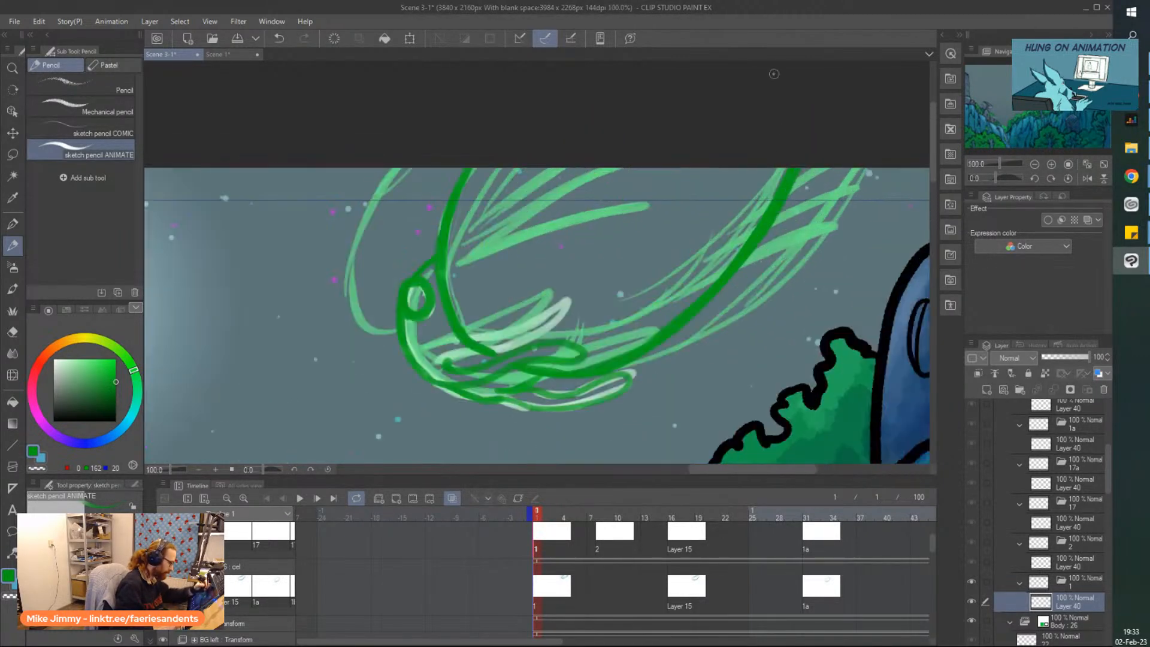
Trace the long pointed strokes trailing back from the inside of the upper body edge in green
{"action": "key", "text": "asciicircum"}
{"action": "key", "text": "asciicircum"}
{"action": "key", "text": "asciicircum"}
{"action": "key", "text": "asciicircum"}
{"action": "key", "text": "asciicircum"}
{"action": "key", "text": "asciicircum"}
{"action": "key", "text": "asciicircum"}
{"action": "key", "text": "asciicircum"}
{"action": "key", "text": "asciicircum"}
{"action": "key", "text": "asciicircum"}
{"action": "key", "text": "asciicircum"}
{"action": "key", "text": "asciicircum"}
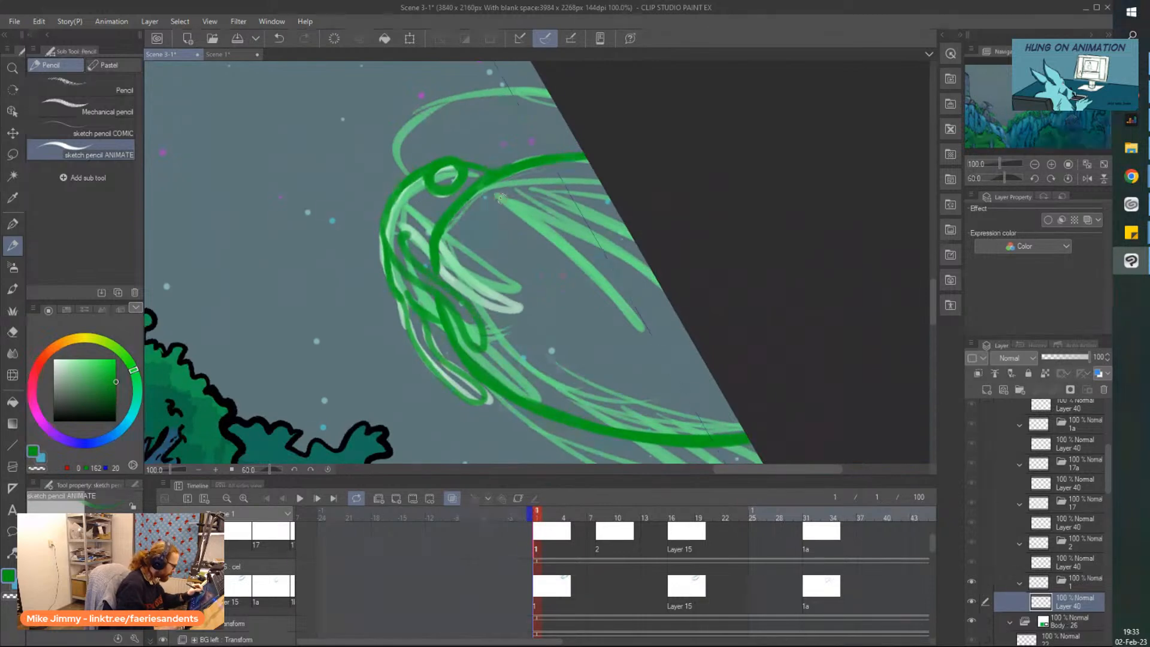
{"action": "mouse_move", "coordinate": [499, 194]}
{"action": "left_mouse_down"}
{"action": "mouse_move", "coordinate": [576, 268]}
{"action": "mouse_move", "coordinate": [536, 230]}
{"action": "mouse_move", "coordinate": [654, 366]}
{"action": "left_mouse_up"}
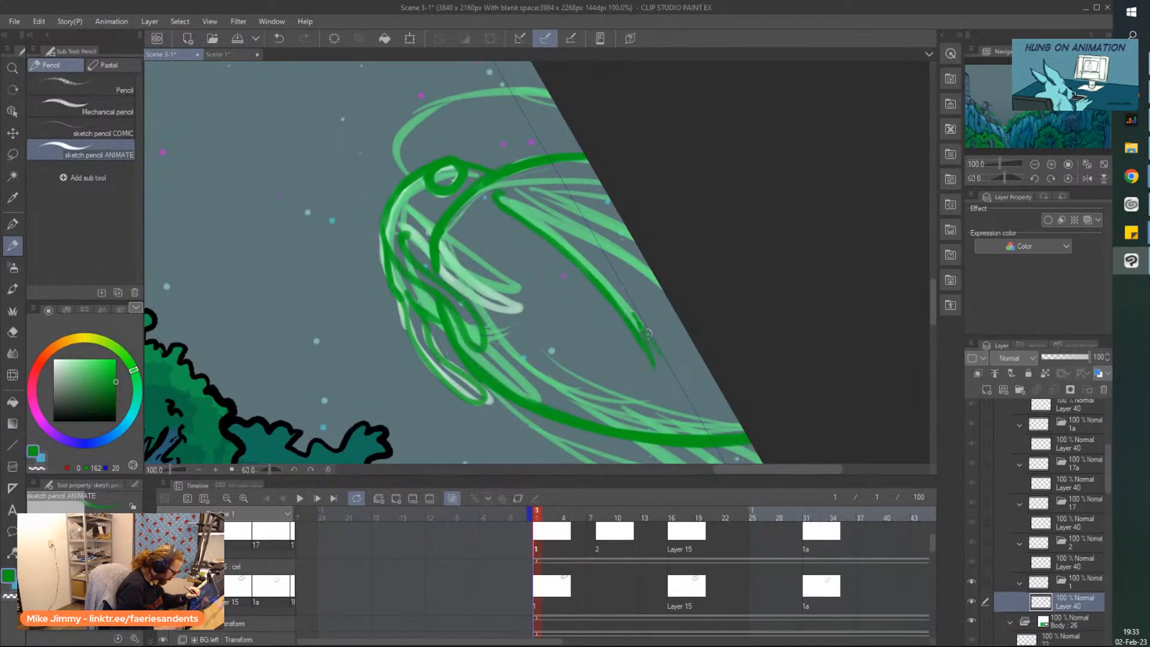
{"action": "left_click_drag", "start_coordinate": [512, 195], "coordinate": [591, 255]}
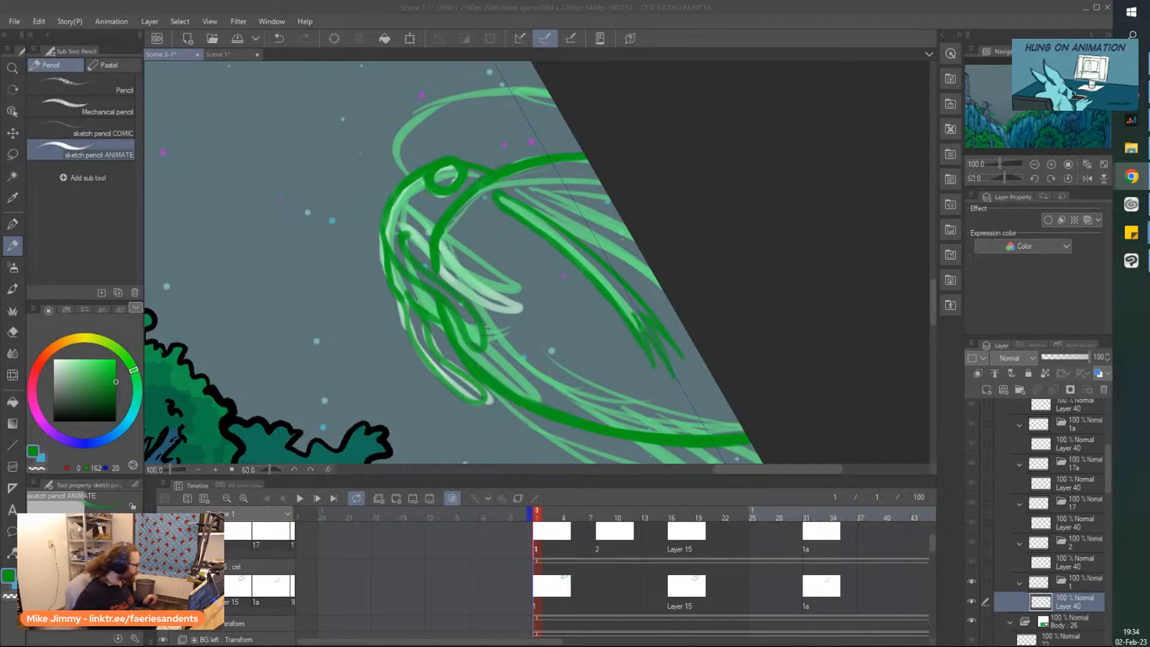
{"action": "double_click", "coordinate": [680, 10]}
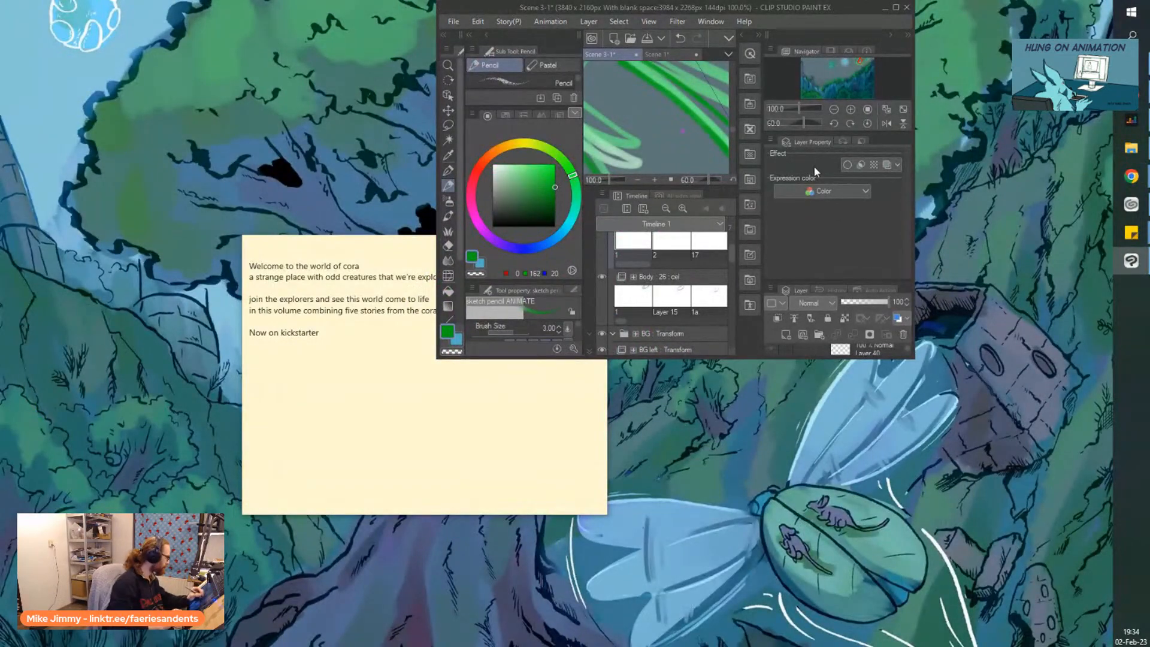
{"action": "double_click", "coordinate": [677, 6]}
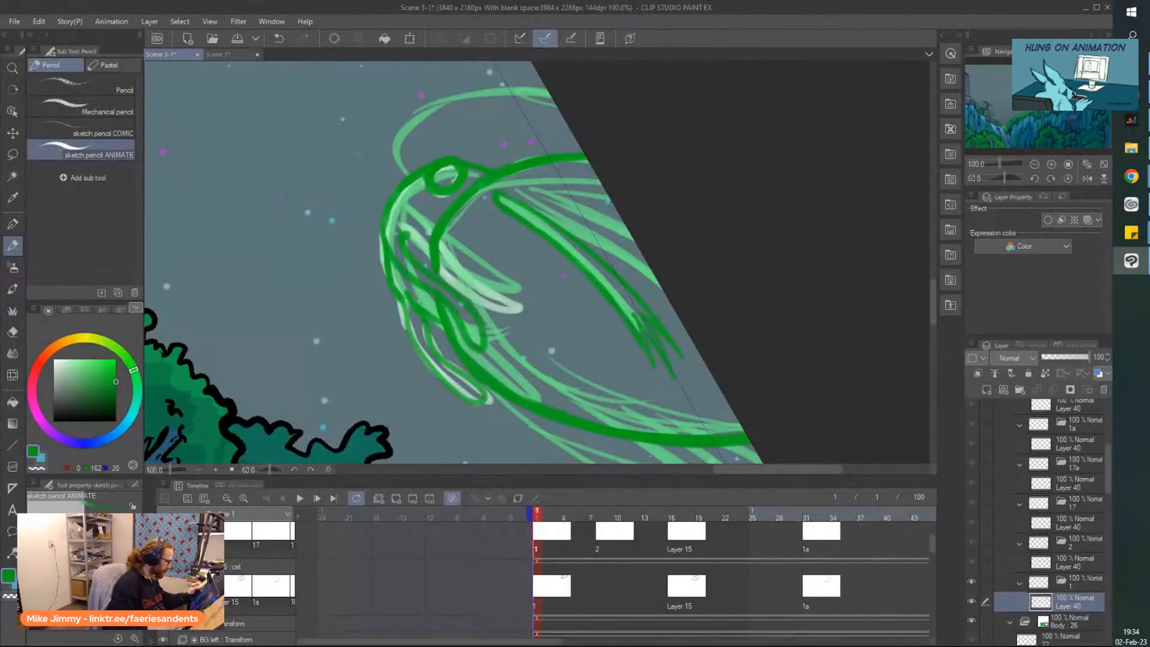
Add another group of long pointed strokes in green beside the trailing ones, running from the upper body edge toward the canvas edge
{"action": "key", "text": "asciicircum"}
{"action": "key", "text": "asciicircum"}
{"action": "key", "text": "asciicircum"}
{"action": "key", "text": "asciicircum"}
{"action": "key", "text": "asciicircum"}
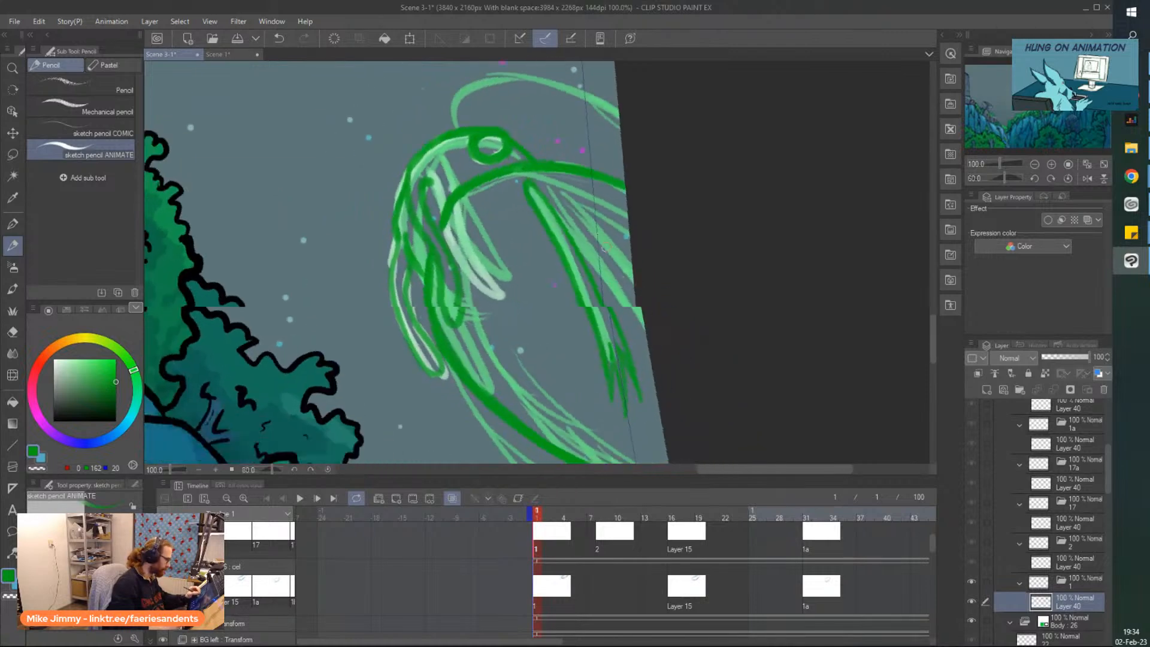
{"action": "mouse_move", "coordinate": [569, 195]}
{"action": "left_mouse_down"}
{"action": "mouse_move", "coordinate": [600, 252]}
{"action": "mouse_move", "coordinate": [615, 250]}
{"action": "mouse_move", "coordinate": [582, 205]}
{"action": "mouse_move", "coordinate": [635, 274]}
{"action": "left_mouse_up"}
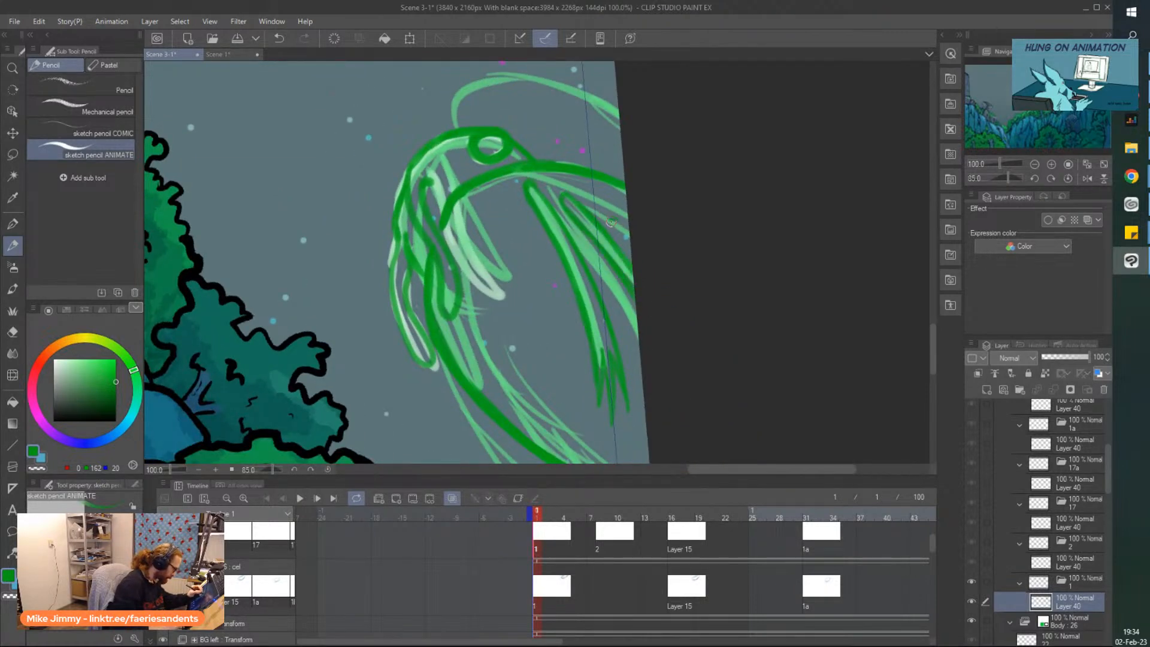
{"action": "left_click_drag", "start_coordinate": [615, 218], "coordinate": [635, 245]}
Trace two clusters of pointed green strokes with jagged tips trailing back from the outside of the lower body edge
{"action": "key", "text": "ctrl+minus"}
{"action": "key", "text": "ctrl+minus"}
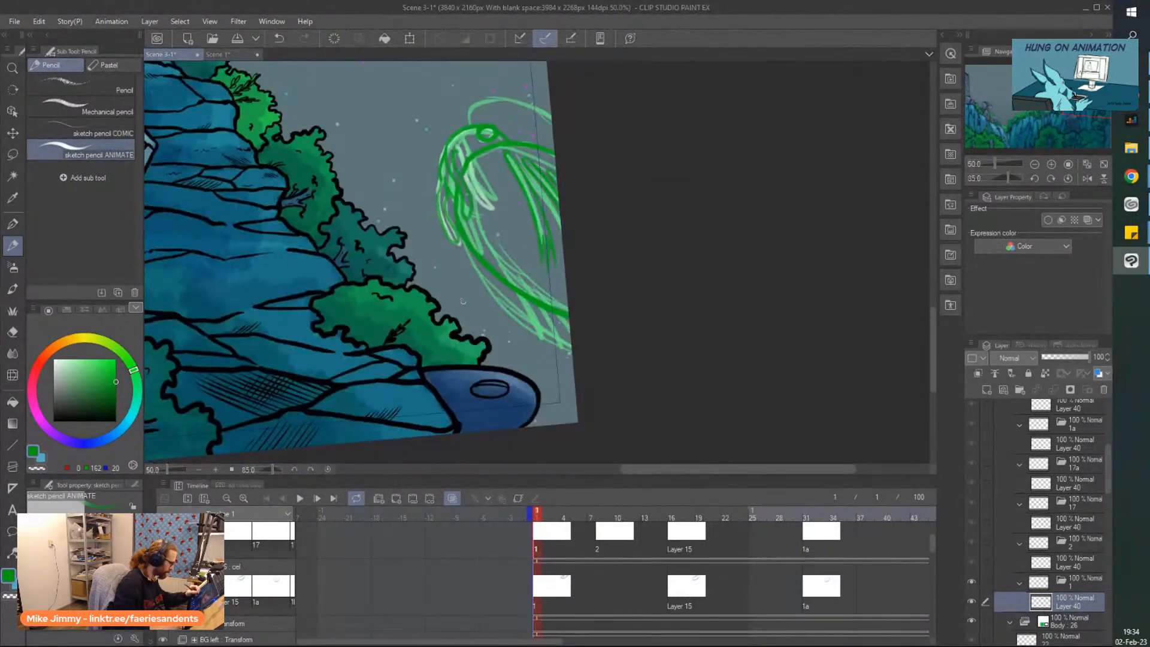
{"action": "key", "text": "minus"}
{"action": "key", "text": "minus"}
{"action": "key", "text": "minus"}
{"action": "key", "text": "minus"}
{"action": "key", "text": "minus"}
{"action": "scroll", "coordinate": [455, 285], "scroll_direction": "up", "scroll_amount": 2}
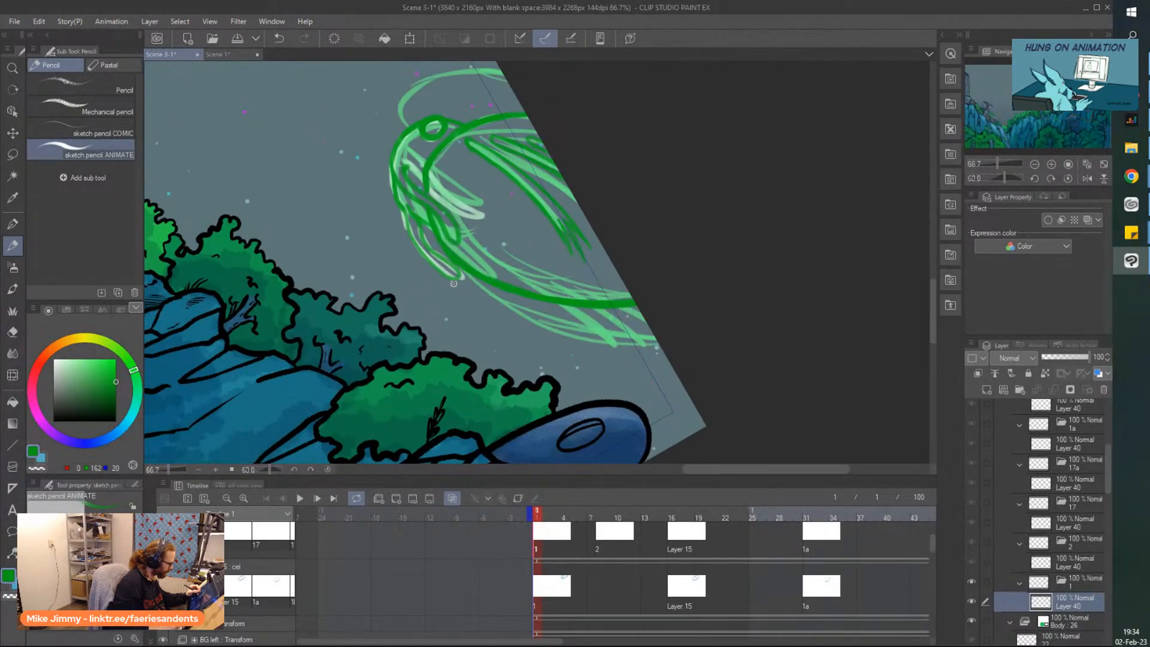
{"action": "left_click_drag", "start_coordinate": [479, 273], "coordinate": [534, 325]}
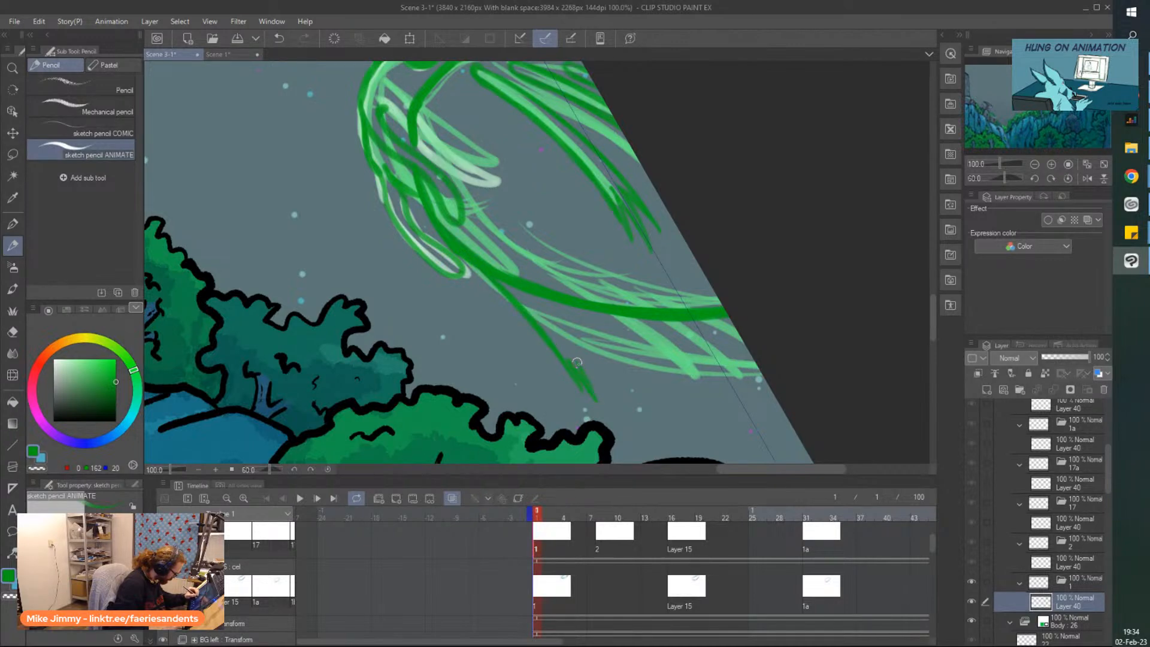
{"action": "left_click_drag", "start_coordinate": [555, 333], "coordinate": [529, 305]}
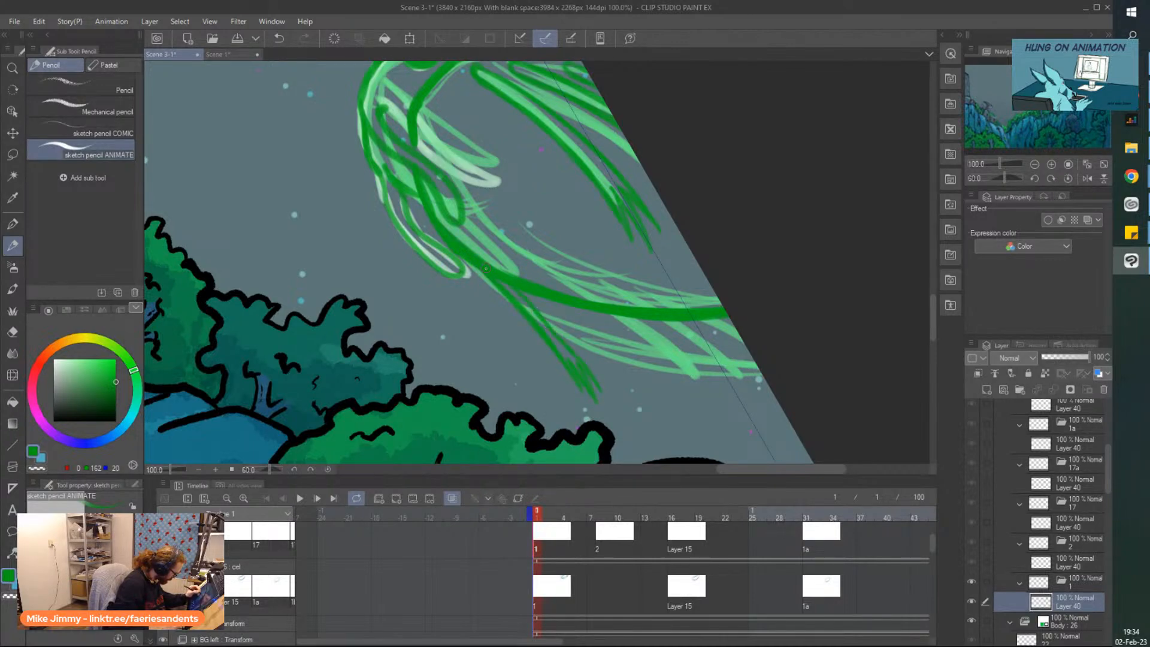
{"action": "left_click_drag", "start_coordinate": [593, 340], "coordinate": [577, 324]}
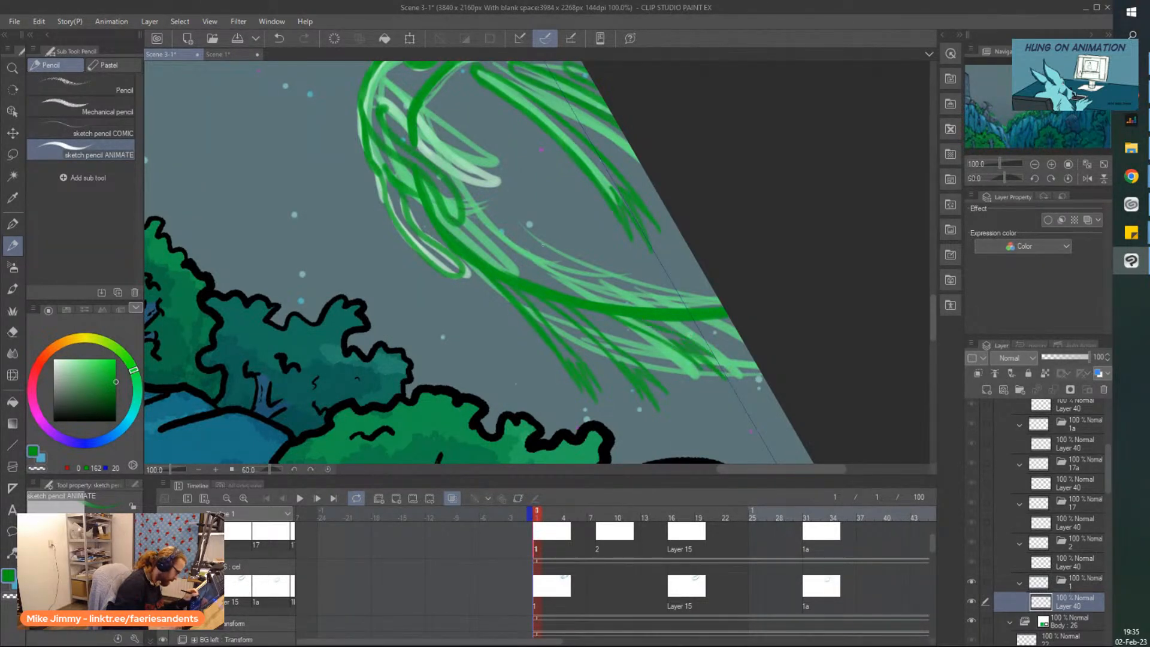
Trace the long curved line that sweeps from the front of the head below the eye to the canvas edge in green
{"action": "scroll", "coordinate": [406, 107], "scroll_direction": "down", "scroll_amount": 2}
{"action": "key", "text": "minus"}
{"action": "key", "text": "minus"}
{"action": "key", "text": "minus"}
{"action": "key", "text": "minus"}
{"action": "key", "text": "minus"}
{"action": "key", "text": "minus"}
{"action": "key", "text": "minus"}
{"action": "key", "text": "minus"}
{"action": "key", "text": "minus"}
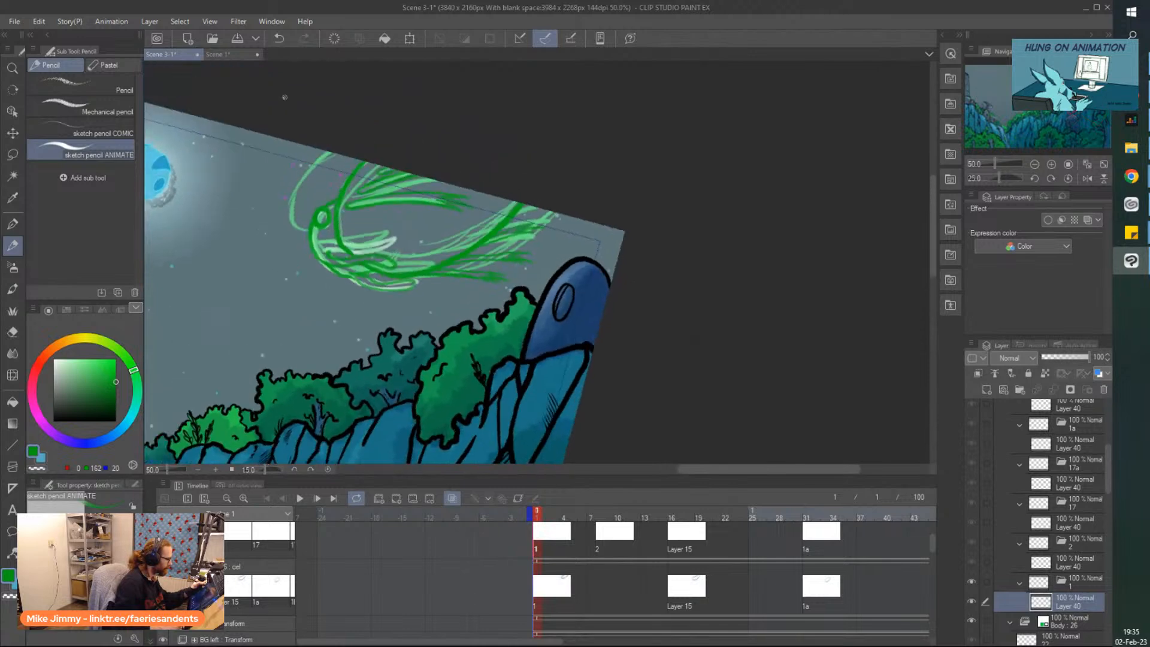
{"action": "key", "text": "minus"}
{"action": "left_click_drag", "start_coordinate": [257, 197], "coordinate": [311, 198]}
{"action": "scroll", "coordinate": [312, 202], "scroll_direction": "up", "scroll_amount": 3}
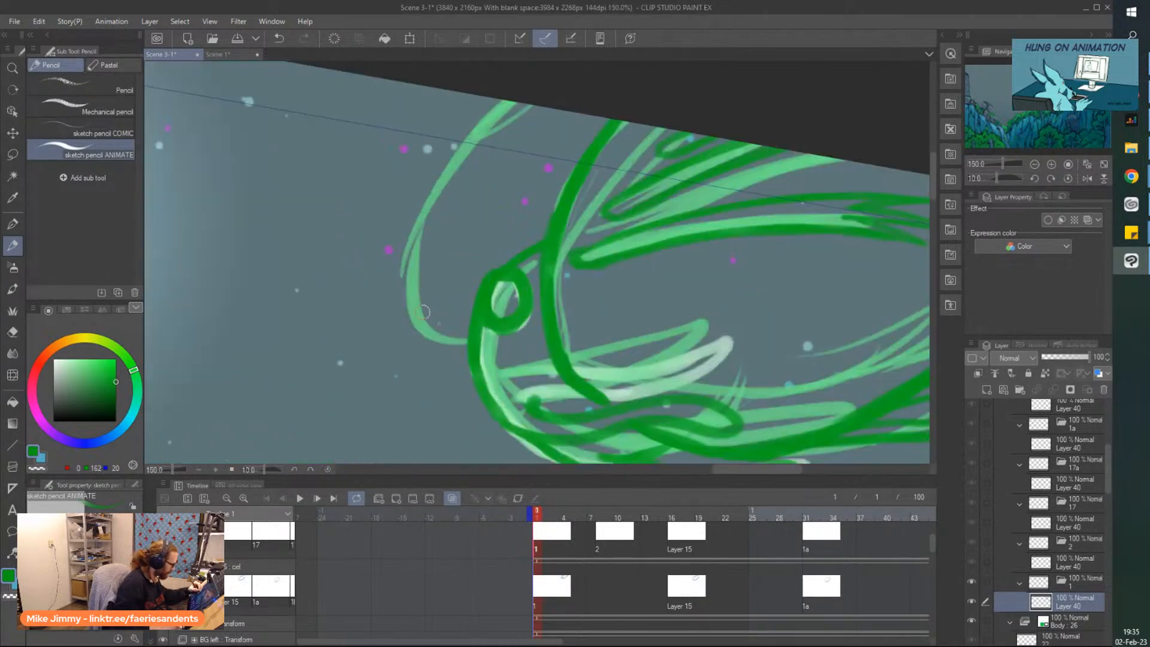
{"action": "mouse_move", "coordinate": [471, 342]}
{"action": "left_mouse_down"}
{"action": "mouse_move", "coordinate": [417, 316]}
{"action": "mouse_move", "coordinate": [414, 201]}
{"action": "mouse_move", "coordinate": [464, 97]}
{"action": "left_mouse_up"}
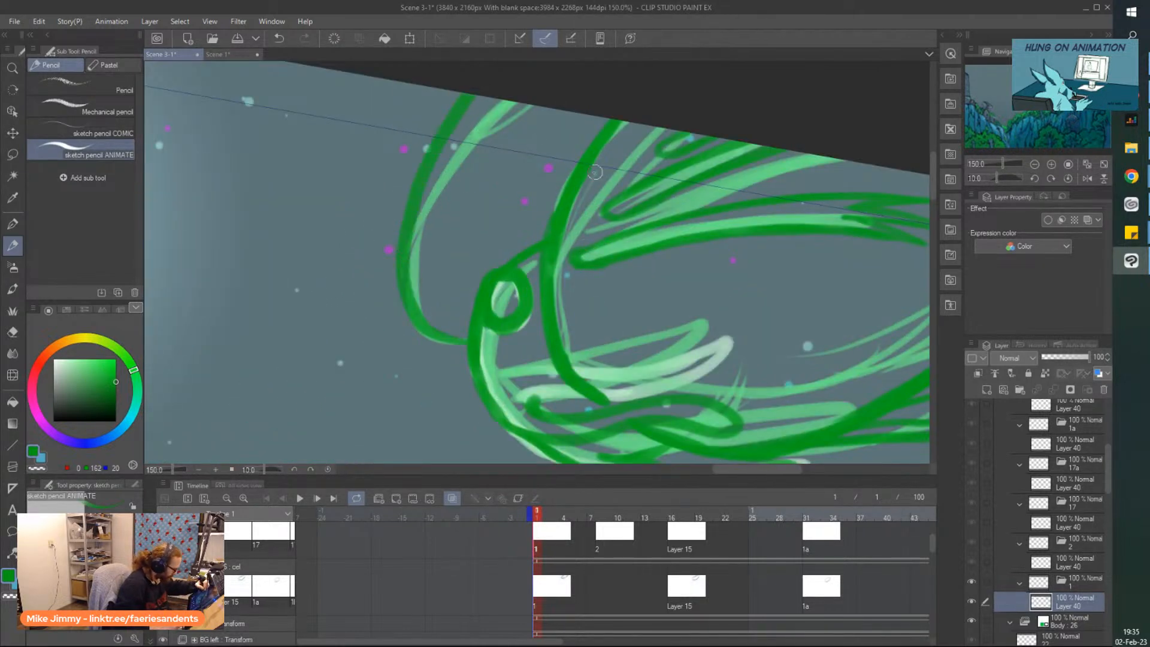
Draw a small solid green oval on the upper body edge between the eye and the canvas edge
{"action": "mouse_move", "coordinate": [569, 198]}
{"action": "left_mouse_down"}
{"action": "mouse_move", "coordinate": [574, 160]}
{"action": "mouse_move", "coordinate": [565, 201]}
{"action": "left_mouse_up"}
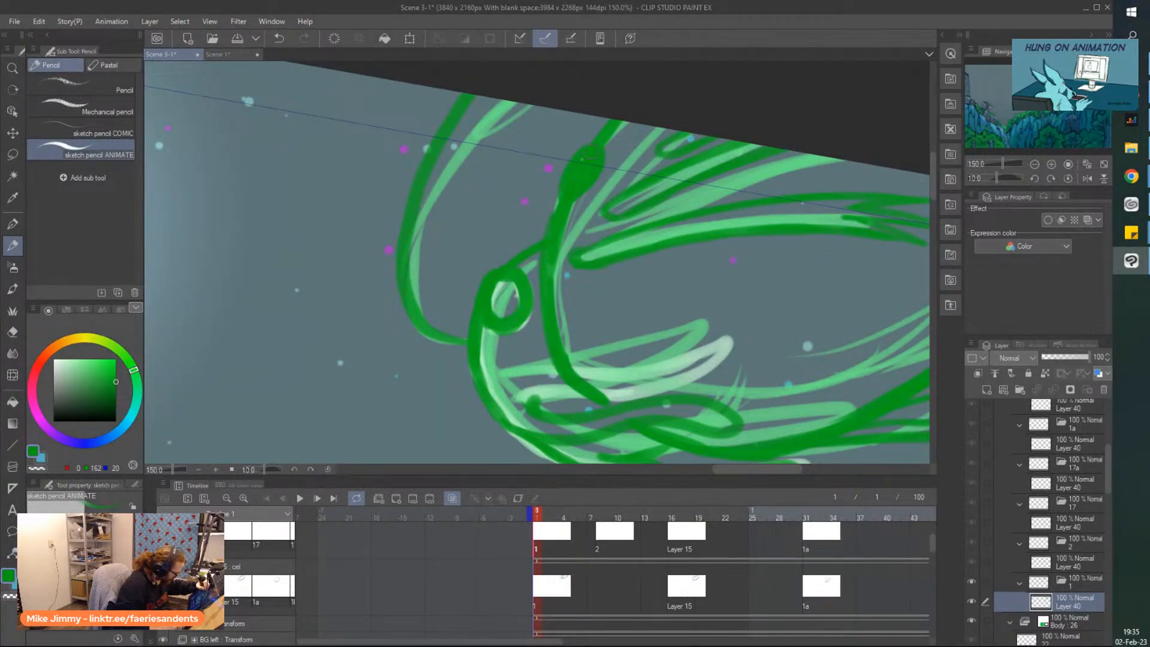
{"action": "scroll", "coordinate": [590, 154], "scroll_direction": "down", "scroll_amount": 3}
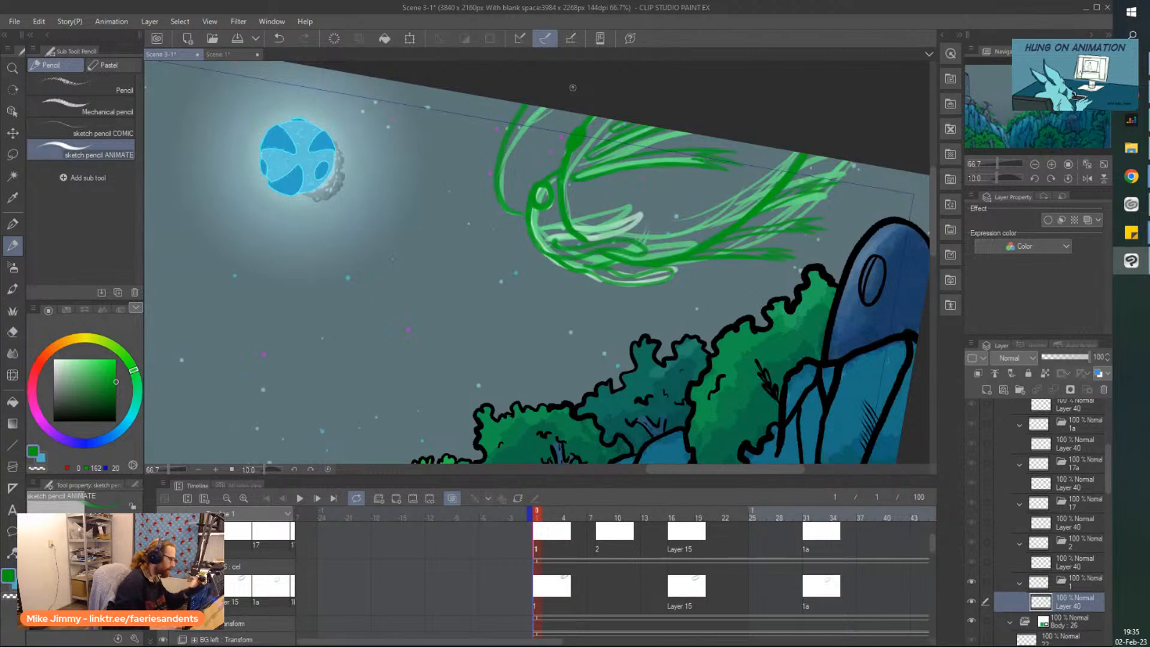
{"action": "scroll", "coordinate": [572, 88], "scroll_direction": "down", "scroll_amount": 1}
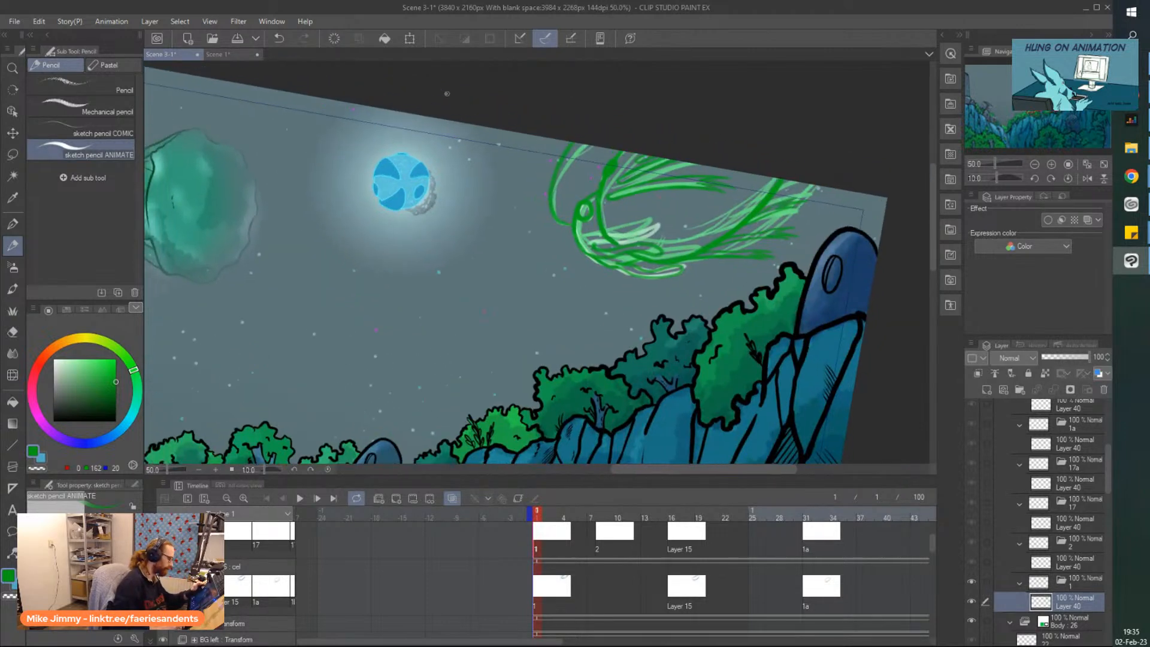
Examine the green creature drawings on frames 1, 8 and 16 of the body inks track to compare the poses
{"action": "key", "text": "minus"}
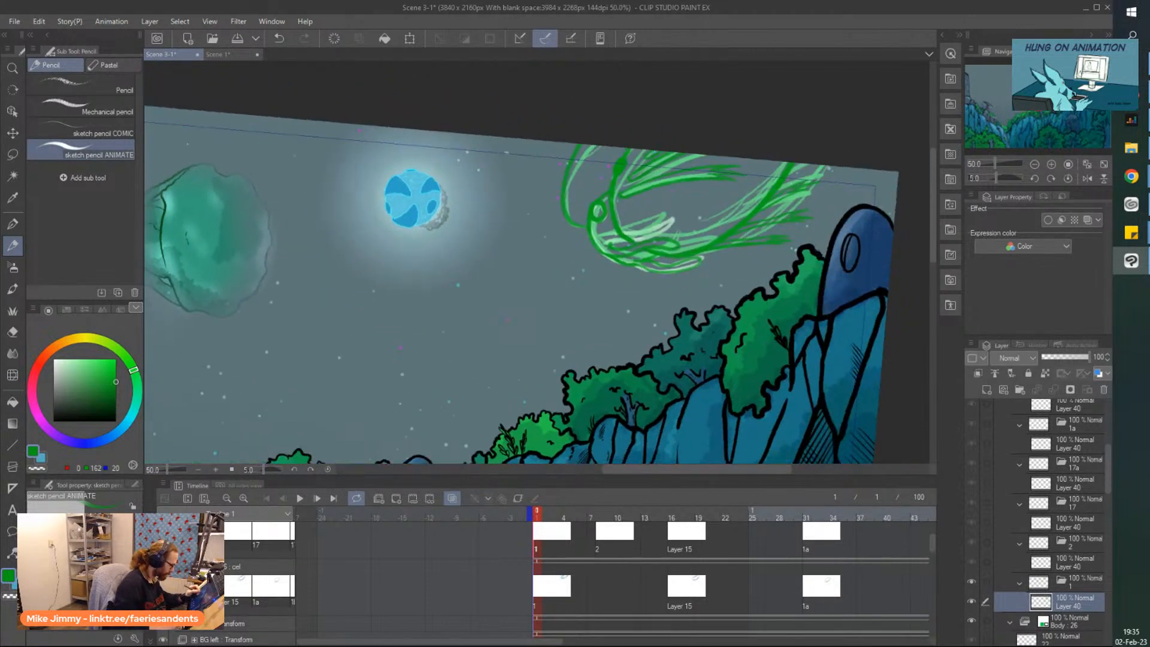
{"action": "left_click", "coordinate": [599, 546]}
{"action": "left_click", "coordinate": [565, 543]}
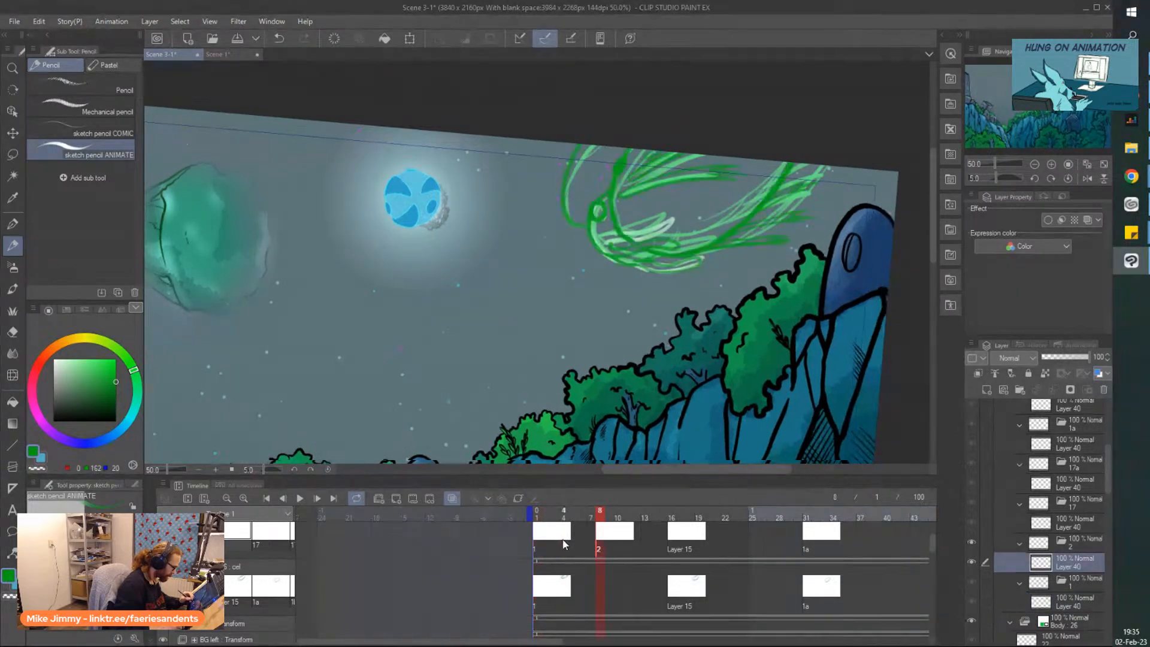
{"action": "left_click", "coordinate": [595, 547]}
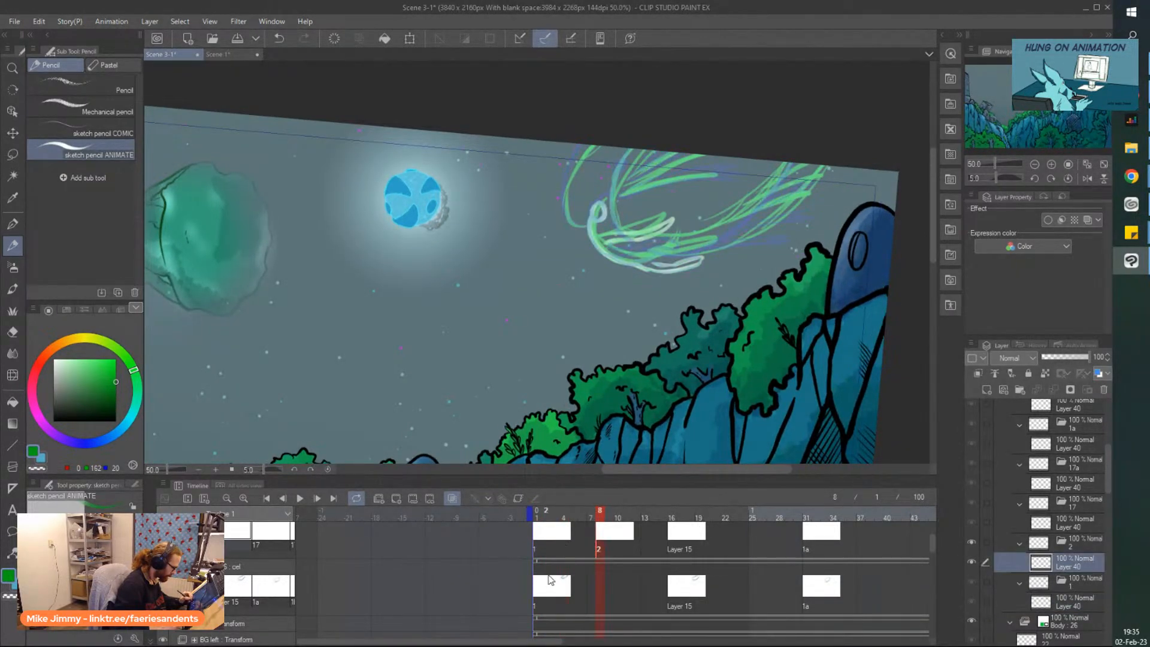
{"action": "left_click", "coordinate": [665, 543]}
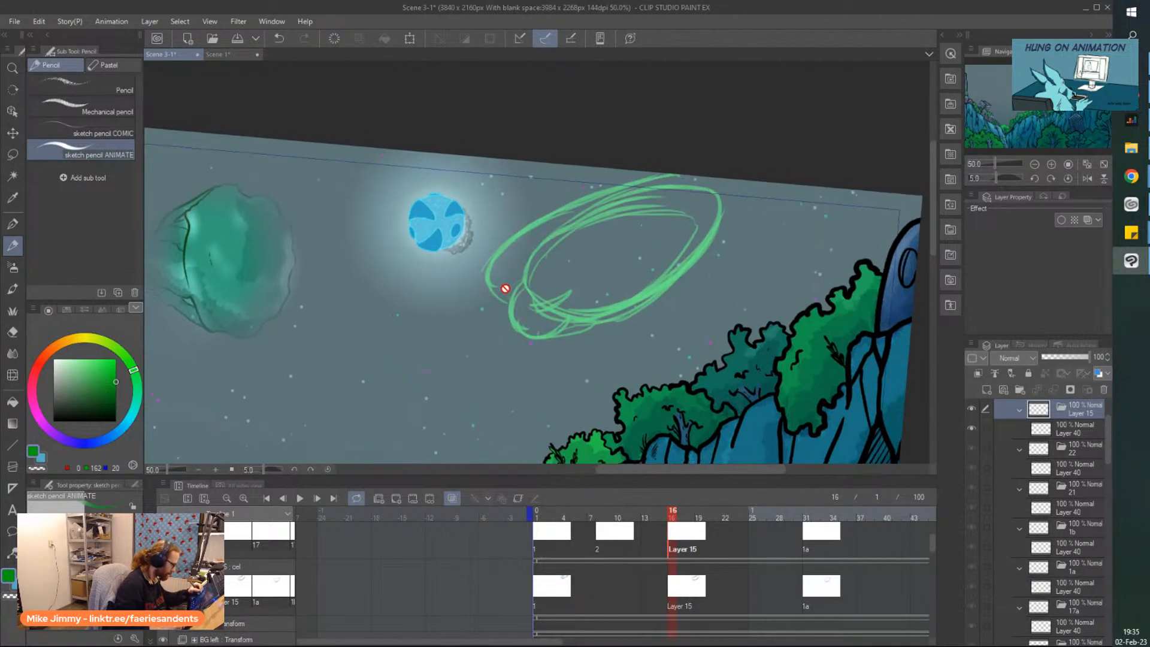
{"action": "scroll", "coordinate": [509, 289], "scroll_direction": "up", "scroll_amount": 2}
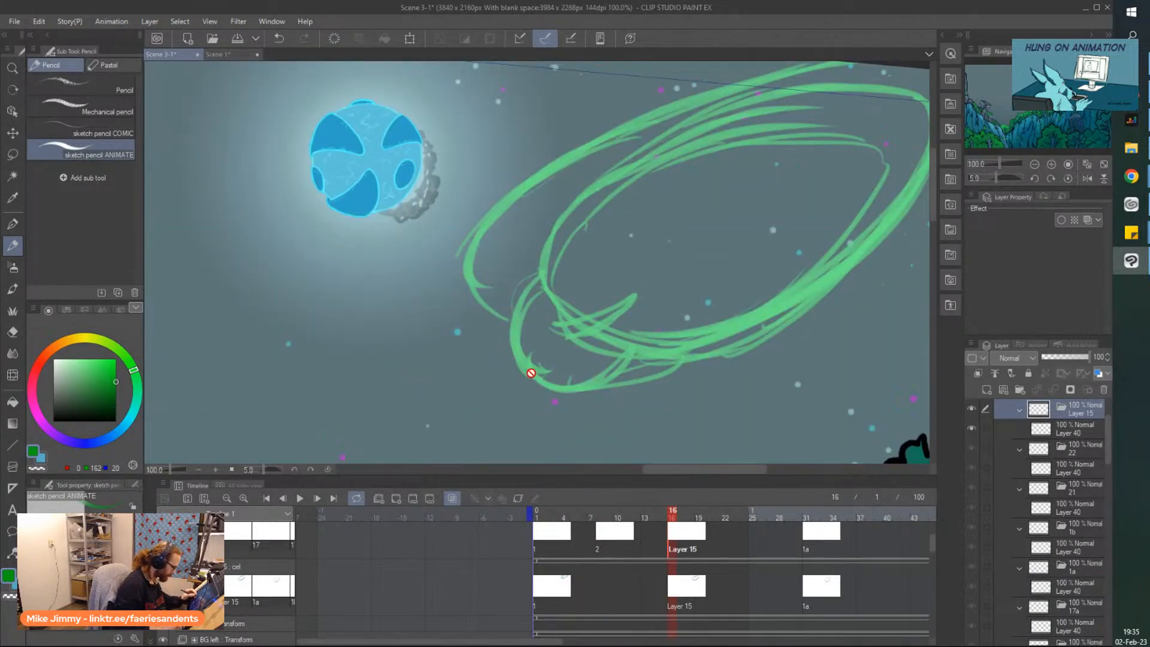
{"action": "scroll", "coordinate": [522, 389], "scroll_direction": "down", "scroll_amount": 1}
{"action": "key", "text": "ctrl+Left"}
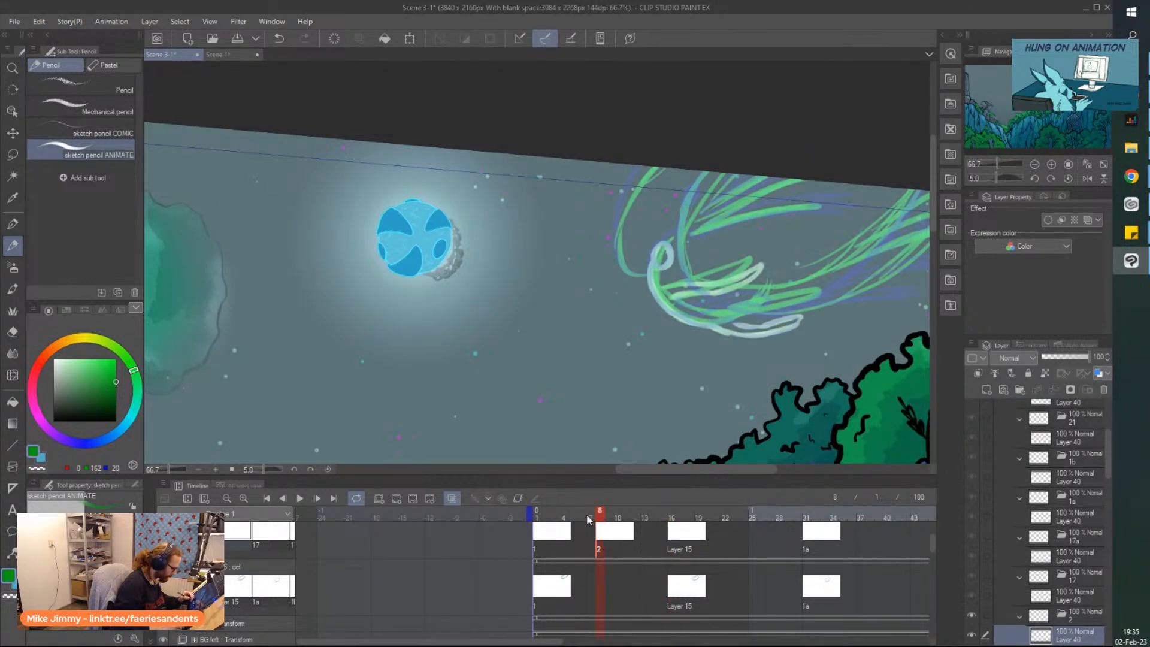
Move cel 2 of the body inks track from frame 8 to frame 3 on the timeline
{"action": "left_click", "coordinate": [572, 545]}
{"action": "left_click", "coordinate": [598, 542]}
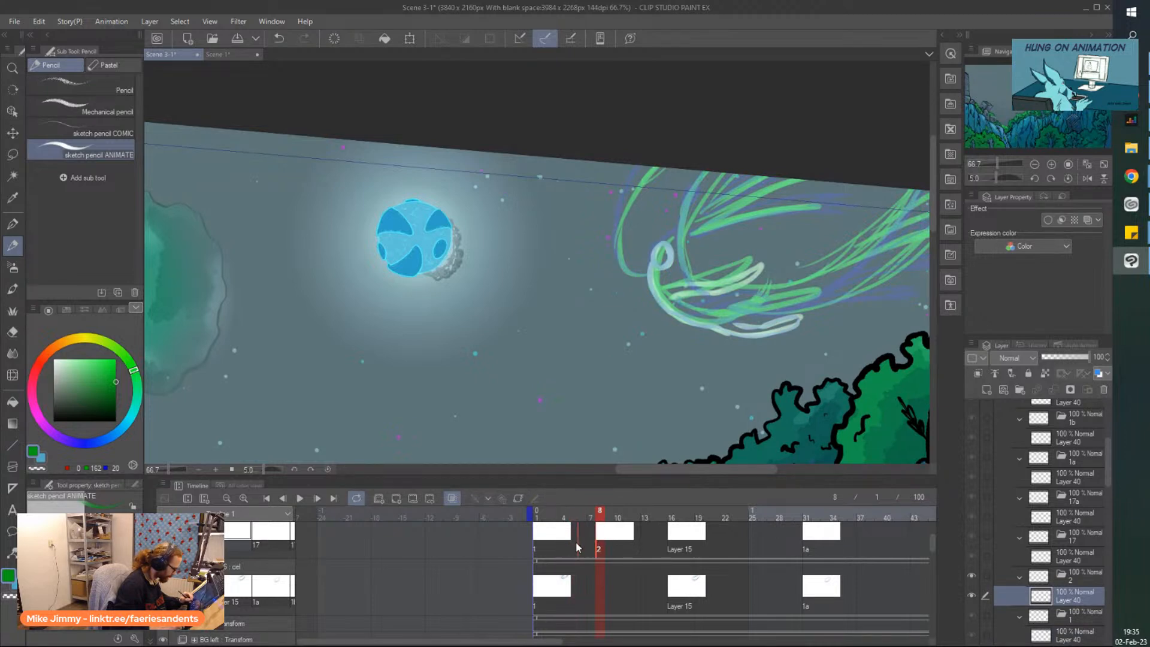
{"action": "left_click_drag", "start_coordinate": [559, 541], "coordinate": [555, 541]}
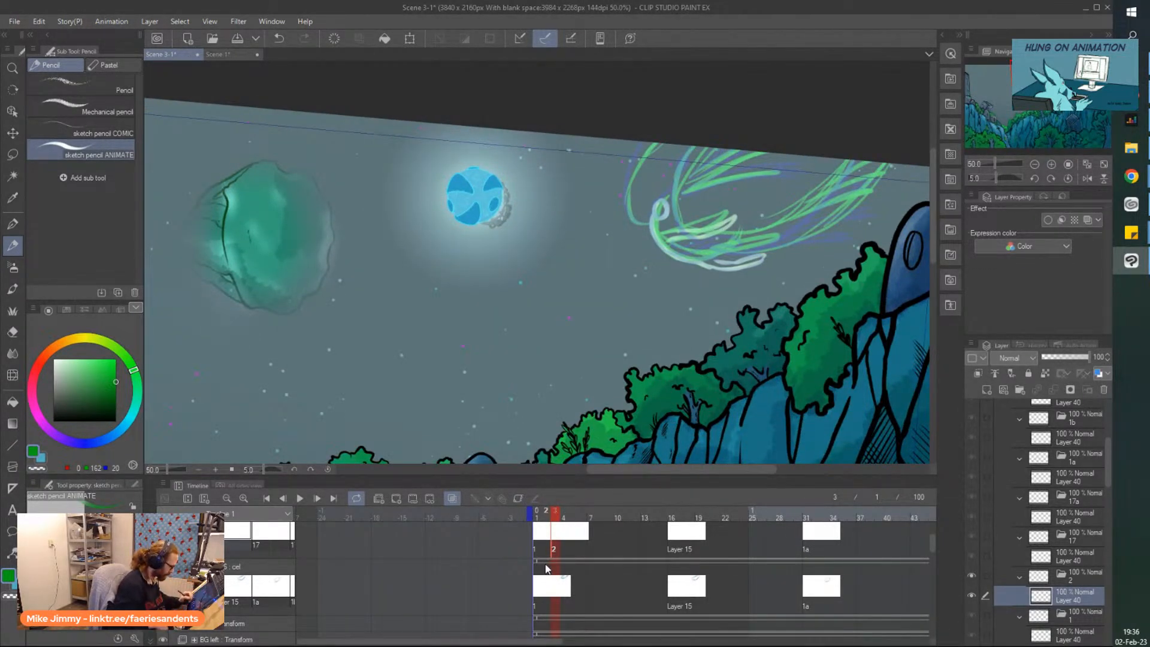
Try to draw a small green oval over the creature's head on cel 2, and undo it
{"action": "scroll", "coordinate": [593, 123], "scroll_direction": "up", "scroll_amount": 1}
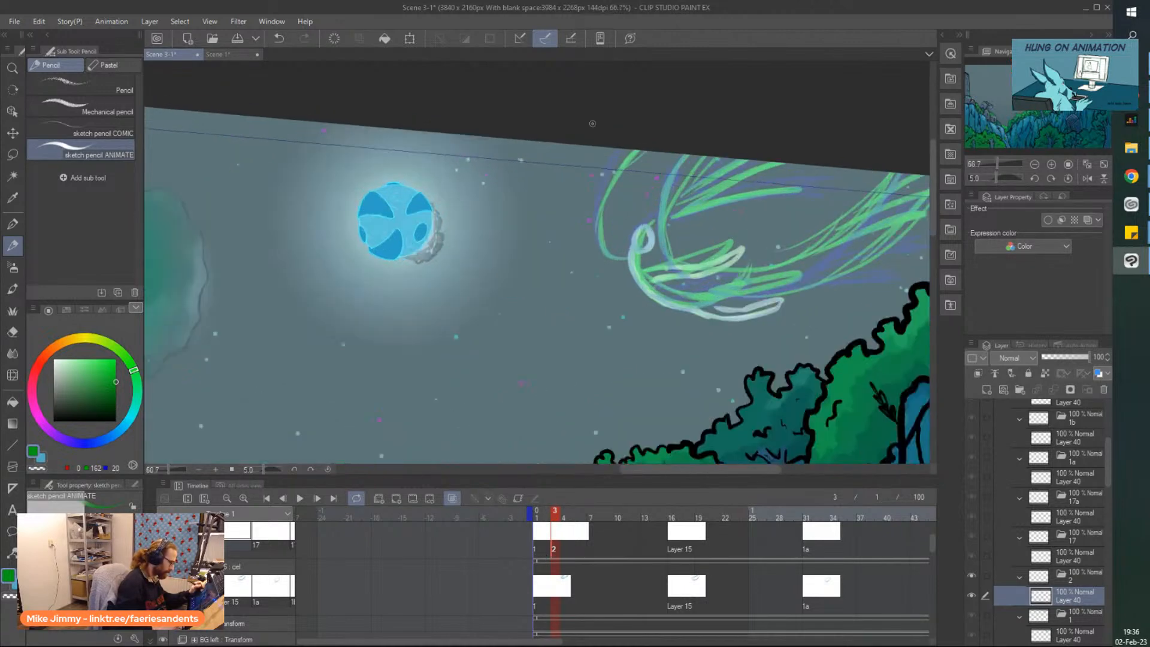
{"action": "scroll", "coordinate": [617, 256], "scroll_direction": "up", "scroll_amount": 2}
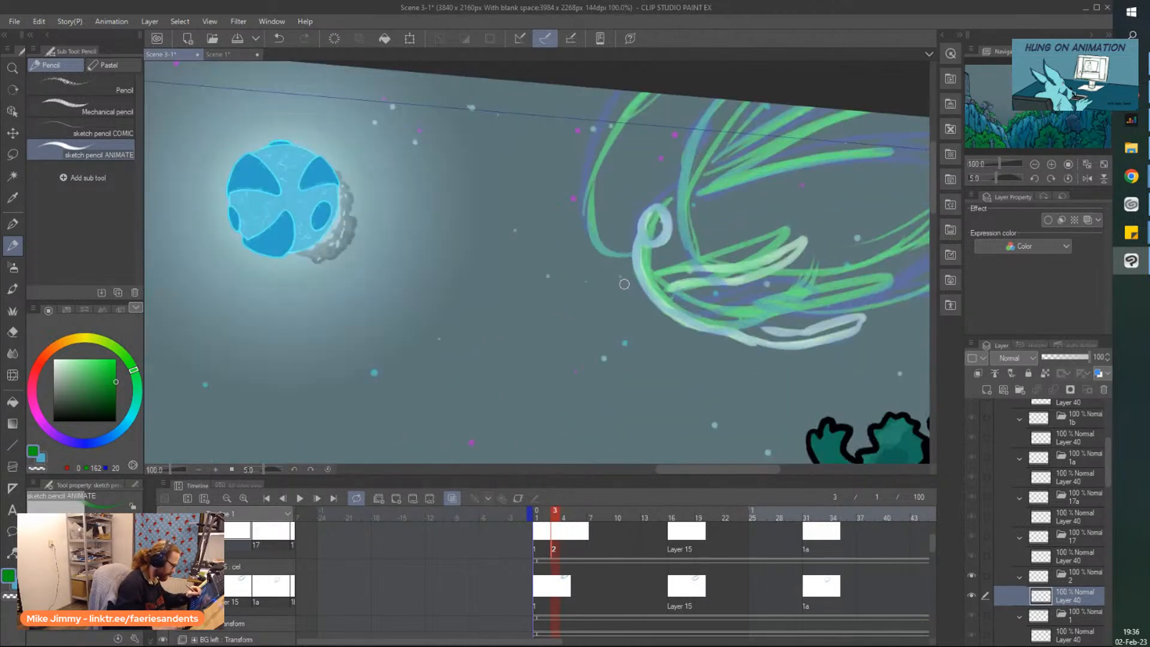
{"action": "mouse_move", "coordinate": [667, 195]}
{"action": "left_mouse_down"}
{"action": "mouse_move", "coordinate": [643, 190]}
{"action": "mouse_move", "coordinate": [671, 237]}
{"action": "mouse_move", "coordinate": [676, 173]}
{"action": "left_mouse_up"}
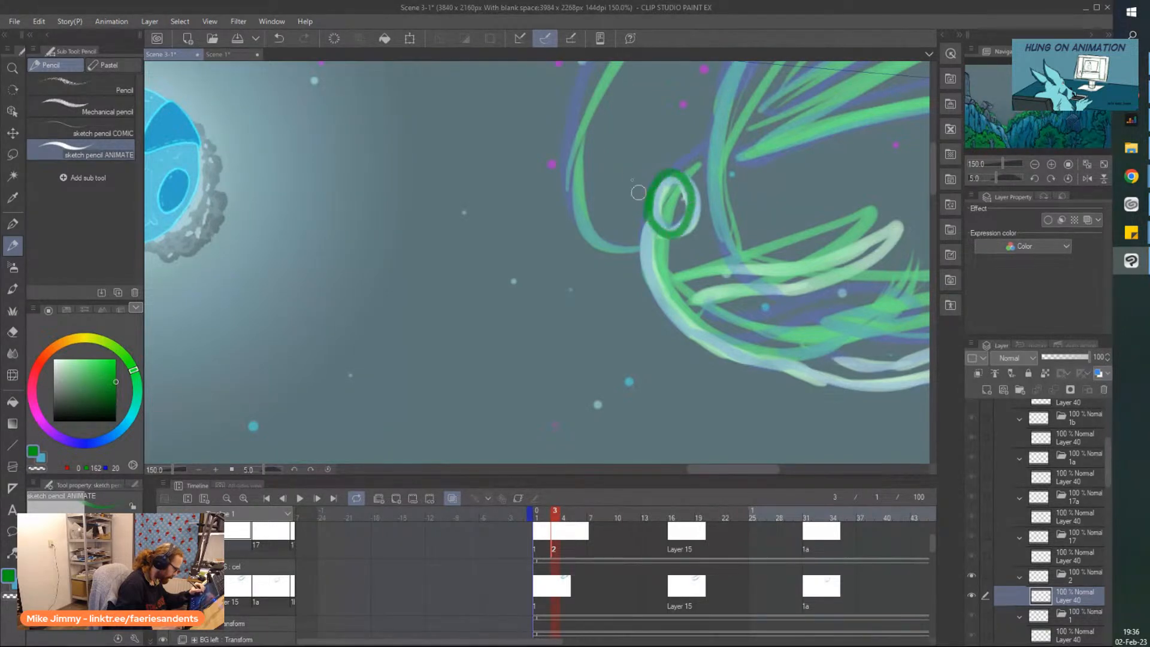
{"action": "key", "text": "ctrl+z"}
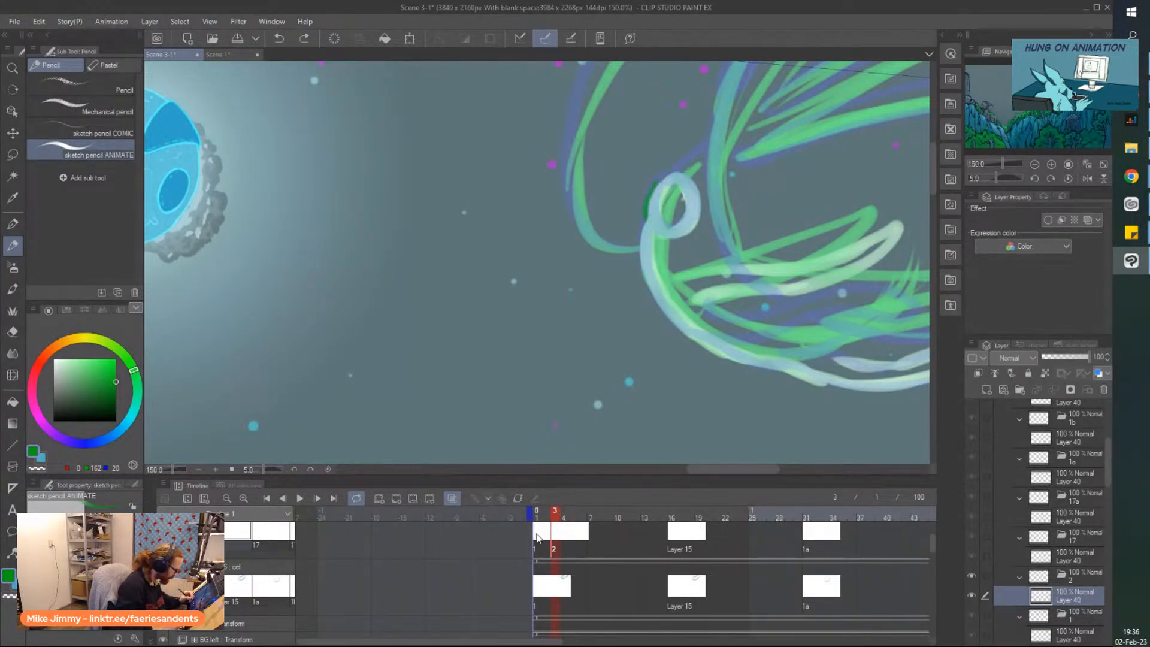
Compare the drawings on frames 1 and 3, and lower the opacity of the Body animation folder to 33%
{"action": "left_click", "coordinate": [554, 540]}
{"action": "left_click", "coordinate": [541, 537]}
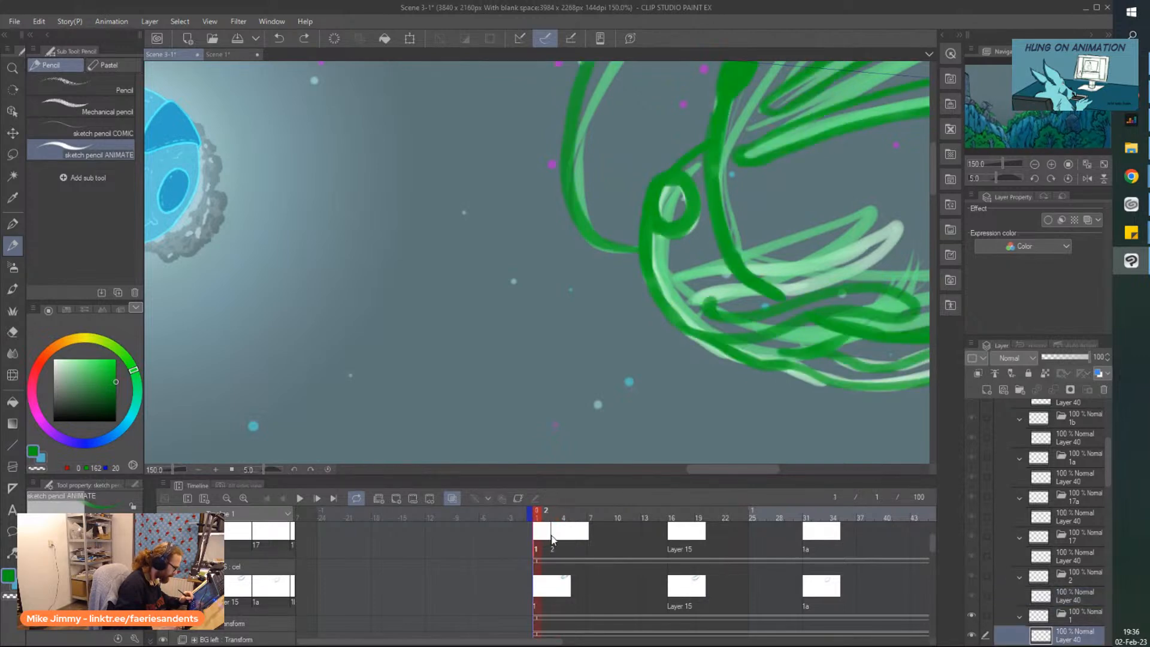
{"action": "left_click", "coordinate": [546, 541]}
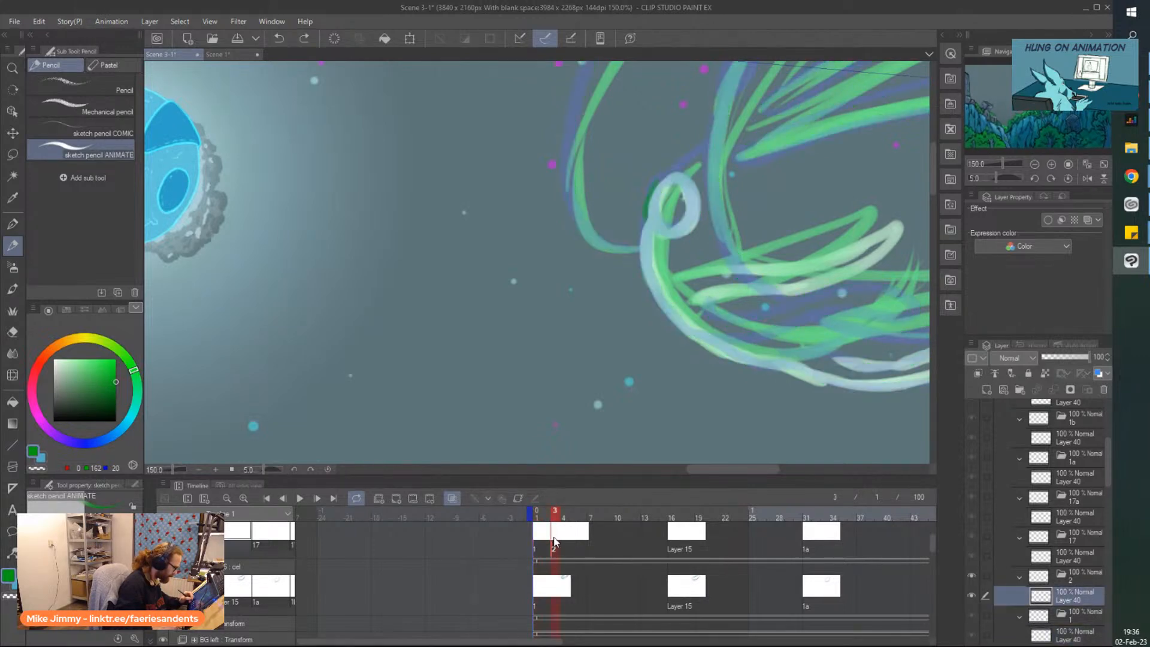
{"action": "left_click", "coordinate": [546, 596]}
{"action": "left_click_drag", "start_coordinate": [1109, 558], "coordinate": [1106, 470]}
{"action": "left_click", "coordinate": [1065, 448]}
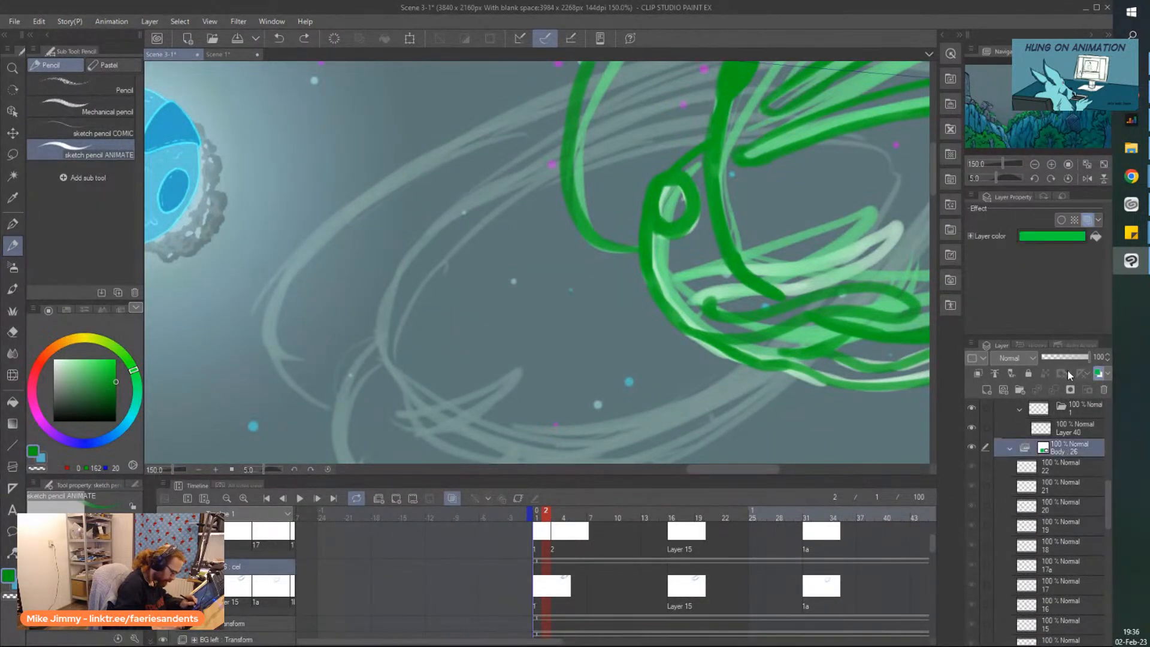
{"action": "left_click", "coordinate": [1055, 357]}
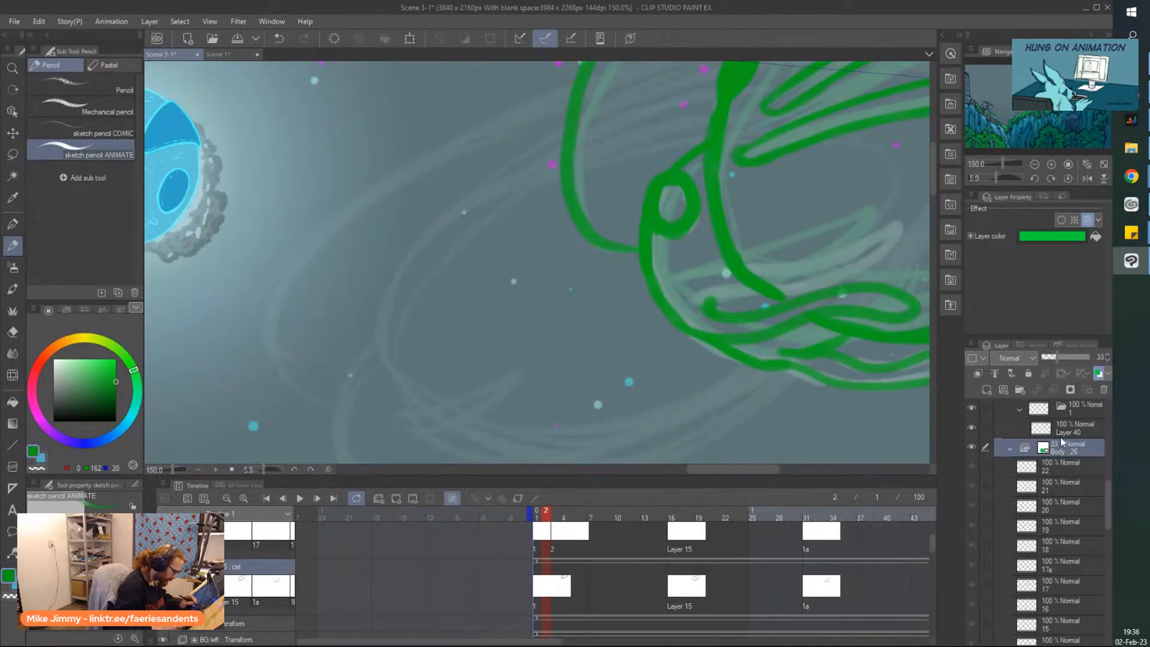
Try to sketch the creature's head oval with a short curved line on frame 3, slightly ahead of its previous position
{"action": "left_click", "coordinate": [552, 533]}
{"action": "scroll", "coordinate": [599, 251], "scroll_direction": "down", "scroll_amount": 1}
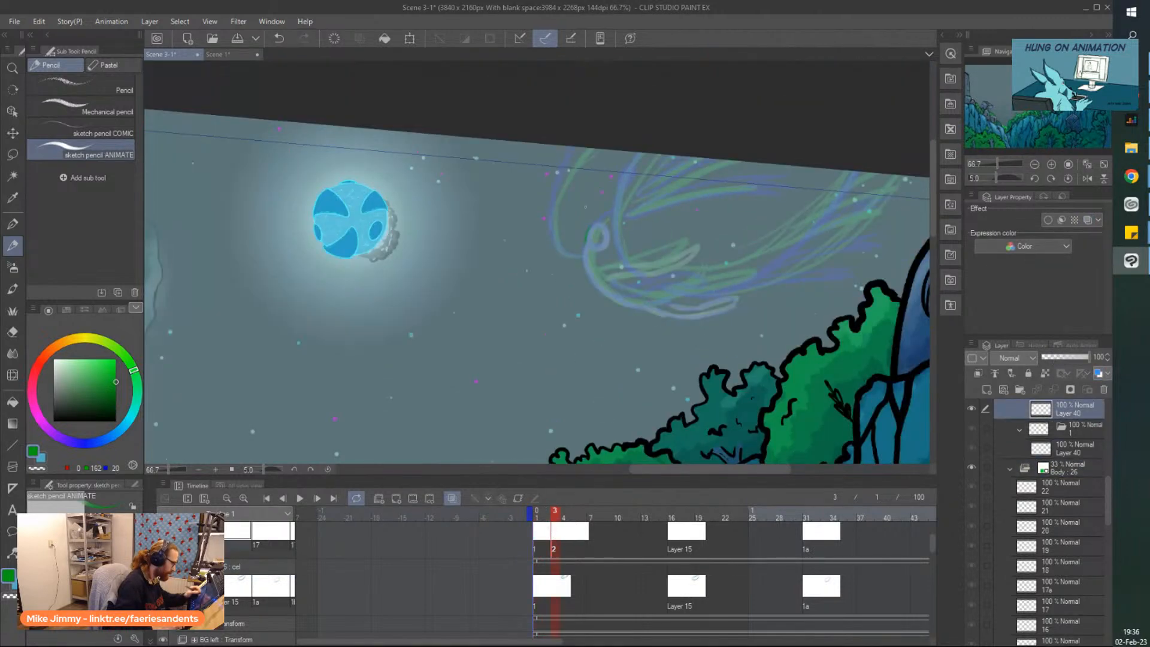
{"action": "scroll", "coordinate": [599, 252], "scroll_direction": "up", "scroll_amount": 3}
{"action": "mouse_move", "coordinate": [590, 275]}
{"action": "left_mouse_down"}
{"action": "mouse_move", "coordinate": [605, 295]}
{"action": "mouse_move", "coordinate": [625, 290]}
{"action": "mouse_move", "coordinate": [637, 235]}
{"action": "mouse_move", "coordinate": [604, 215]}
{"action": "mouse_move", "coordinate": [584, 270]}
{"action": "mouse_move", "coordinate": [584, 246]}
{"action": "left_mouse_up"}
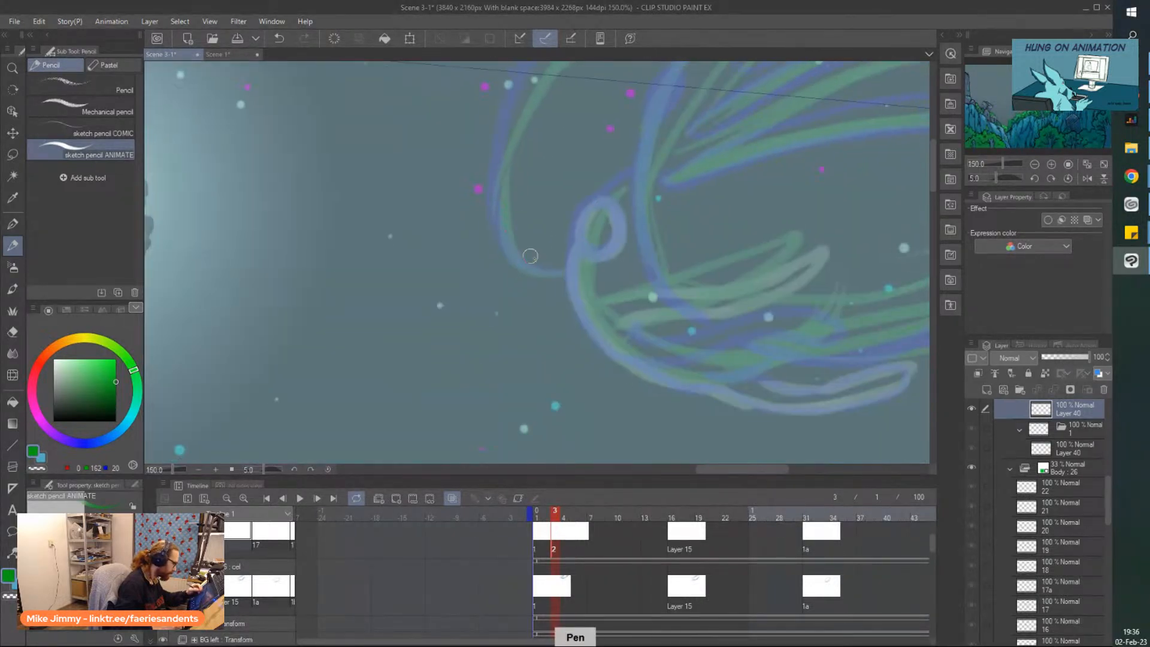
{"action": "mouse_move", "coordinate": [570, 291]}
{"action": "left_mouse_down"}
{"action": "mouse_move", "coordinate": [589, 239]}
{"action": "mouse_move", "coordinate": [551, 217]}
{"action": "mouse_move", "coordinate": [533, 255]}
{"action": "mouse_move", "coordinate": [543, 287]}
{"action": "mouse_move", "coordinate": [563, 291]}
{"action": "mouse_move", "coordinate": [588, 264]}
{"action": "mouse_move", "coordinate": [578, 222]}
{"action": "mouse_move", "coordinate": [541, 218]}
{"action": "mouse_move", "coordinate": [540, 264]}
{"action": "mouse_move", "coordinate": [582, 274]}
{"action": "left_mouse_up"}
{"action": "key", "text": "ctrl+z"}
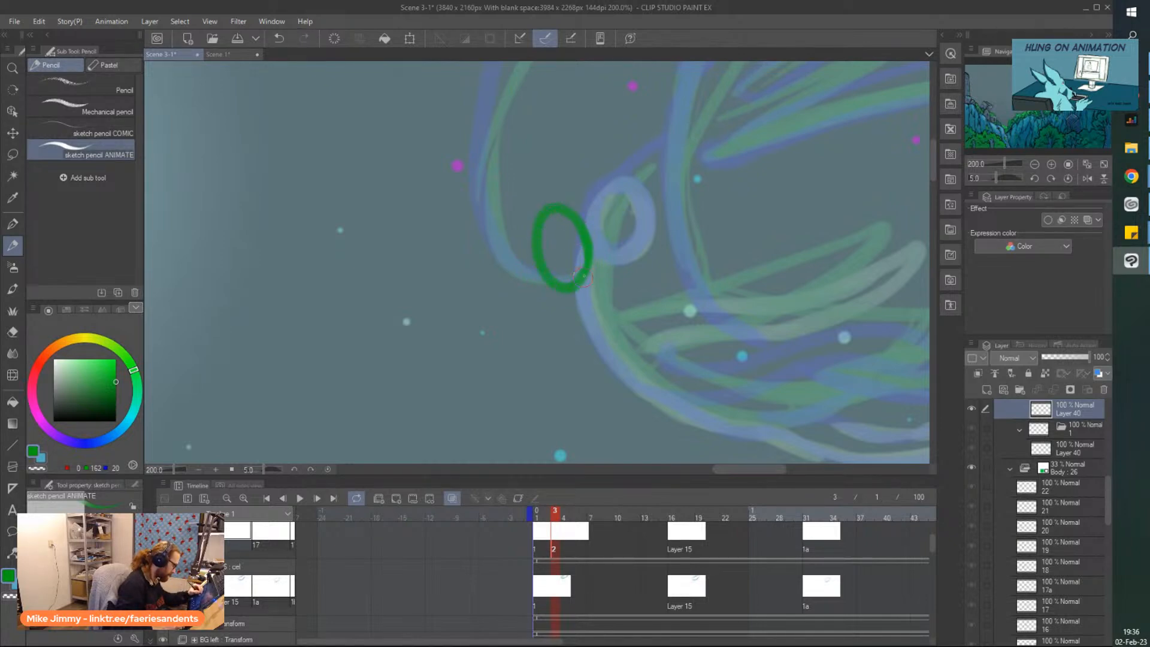
{"action": "mouse_move", "coordinate": [572, 180]}
{"action": "left_mouse_down"}
{"action": "mouse_move", "coordinate": [553, 202]}
{"action": "mouse_move", "coordinate": [623, 148]}
{"action": "left_mouse_up"}
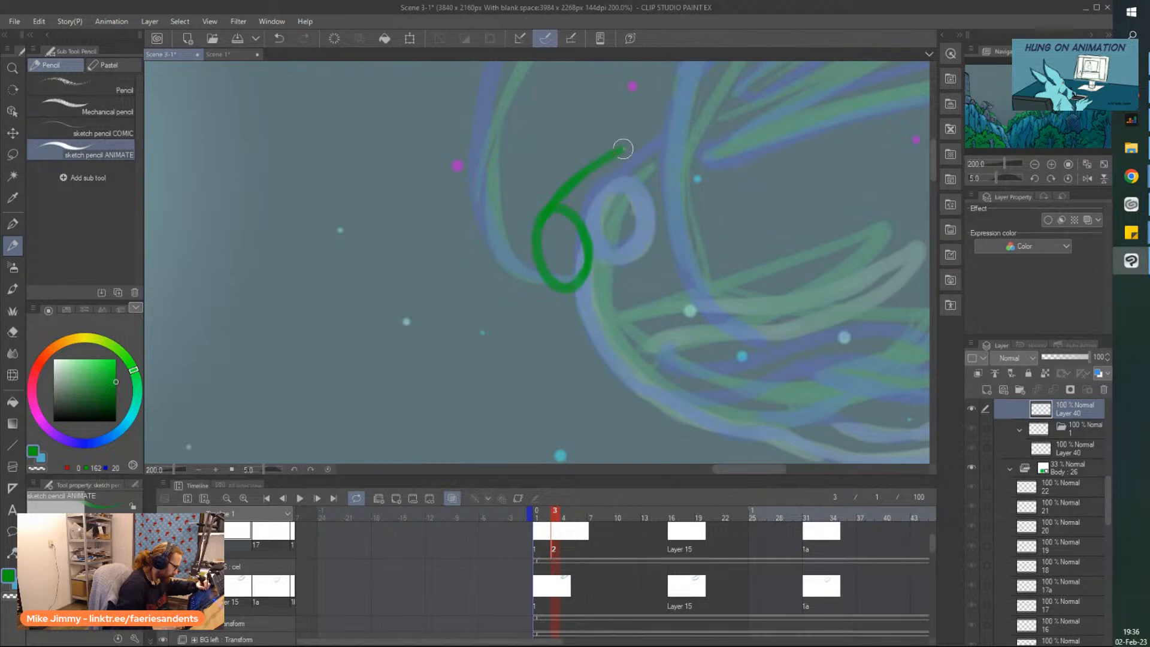
{"action": "scroll", "coordinate": [530, 117], "scroll_direction": "down", "scroll_amount": 3}
{"action": "scroll", "coordinate": [536, 165], "scroll_direction": "up", "scroll_amount": 2}
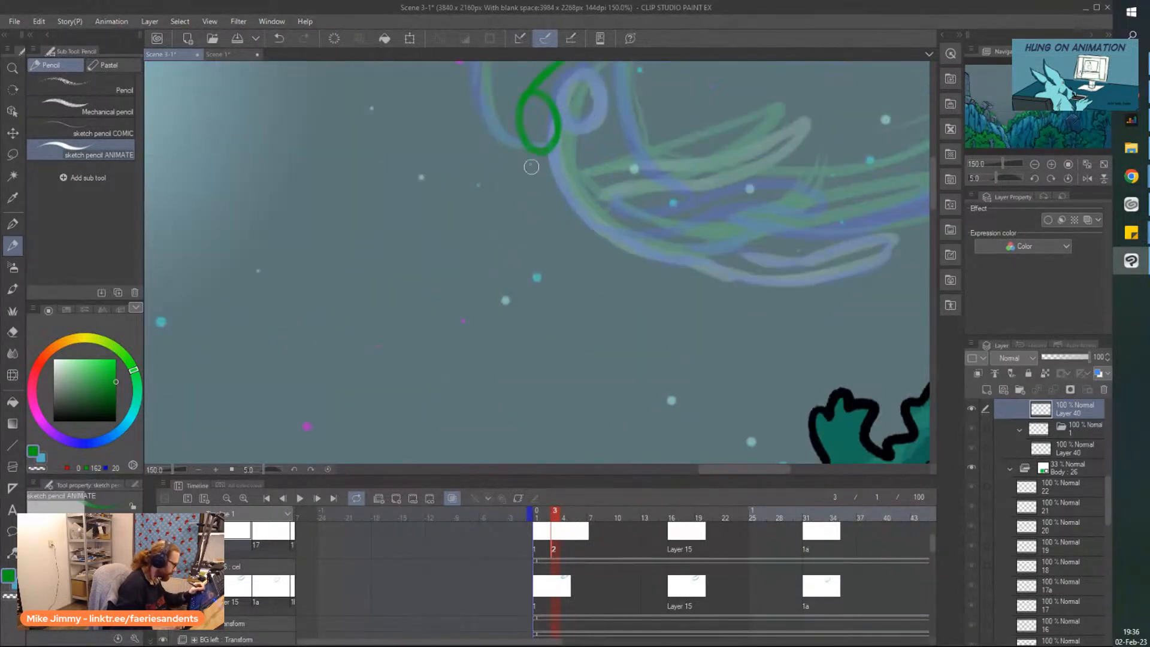
{"action": "scroll", "coordinate": [531, 161], "scroll_direction": "down", "scroll_amount": 2}
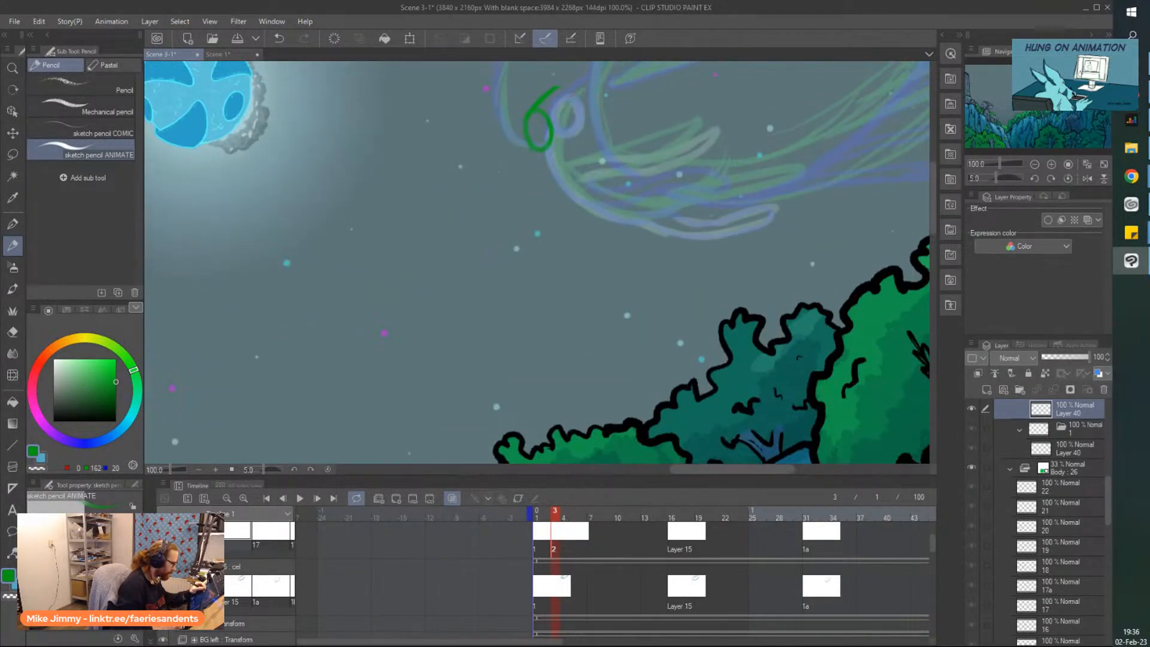
{"action": "mouse_move", "coordinate": [566, 125]}
{"action": "left_mouse_down"}
{"action": "mouse_move", "coordinate": [528, 98]}
{"action": "mouse_move", "coordinate": [541, 157]}
{"action": "left_mouse_up"}
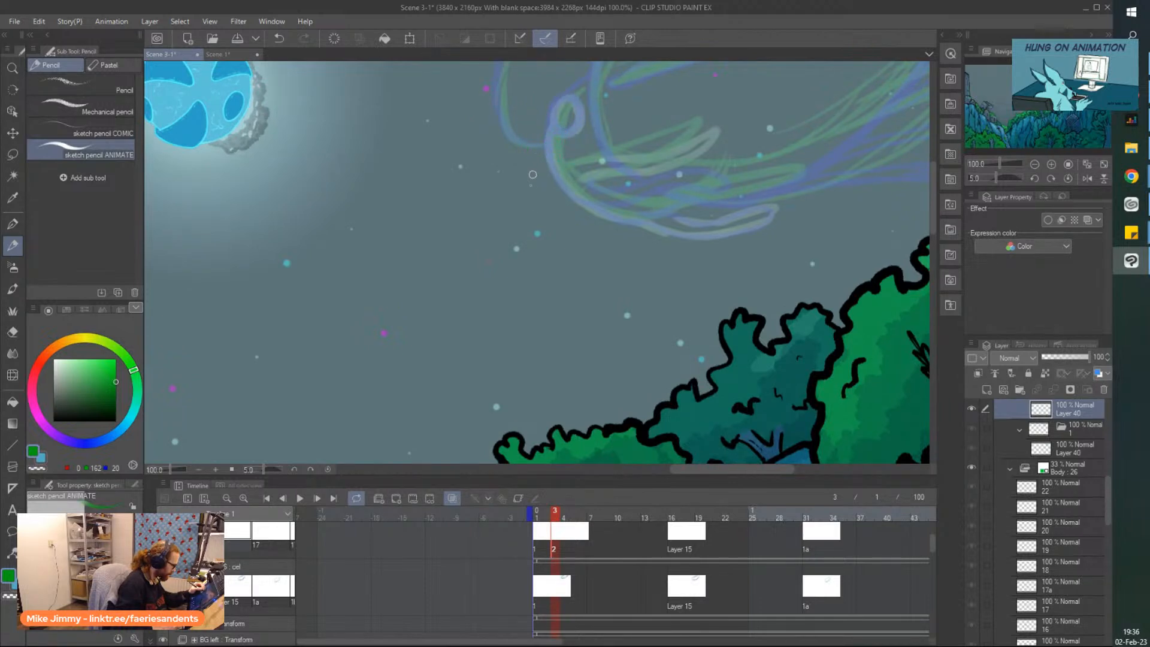
Delete cel 2 from frame 3 of the Aquared body inks track
{"action": "key", "text": "p"}
{"action": "right_click", "coordinate": [556, 540]}
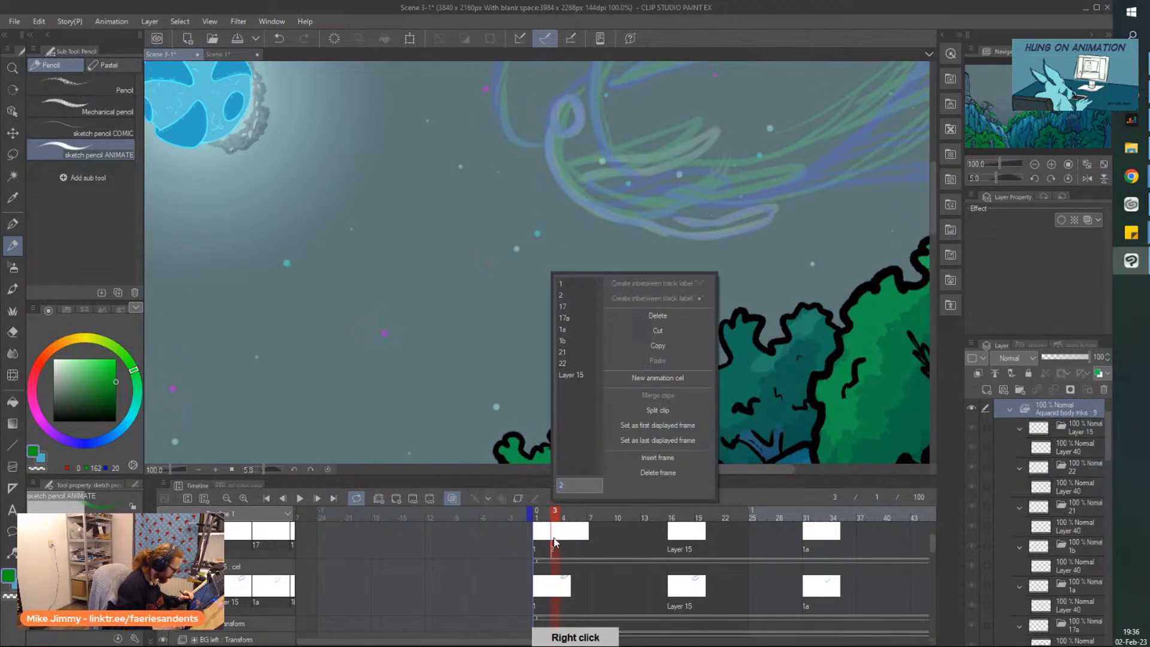
{"action": "left_click", "coordinate": [657, 315]}
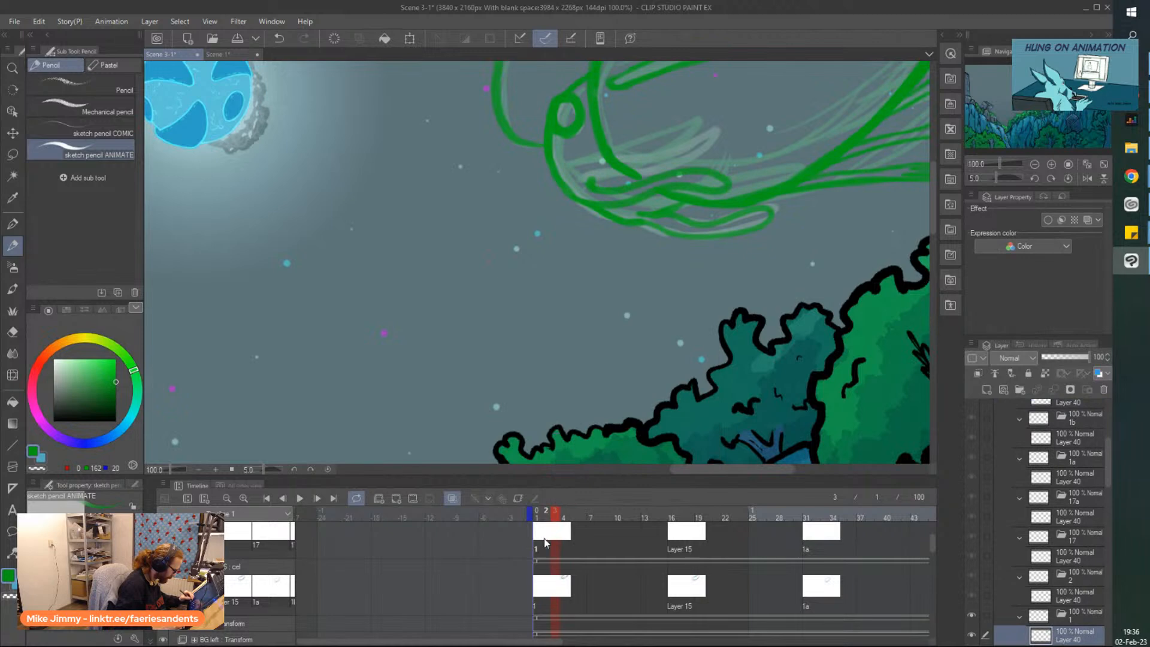
Copy the Layer 40 line art from cel 1 and paste it into cel folder 2
{"action": "key", "text": "Home"}
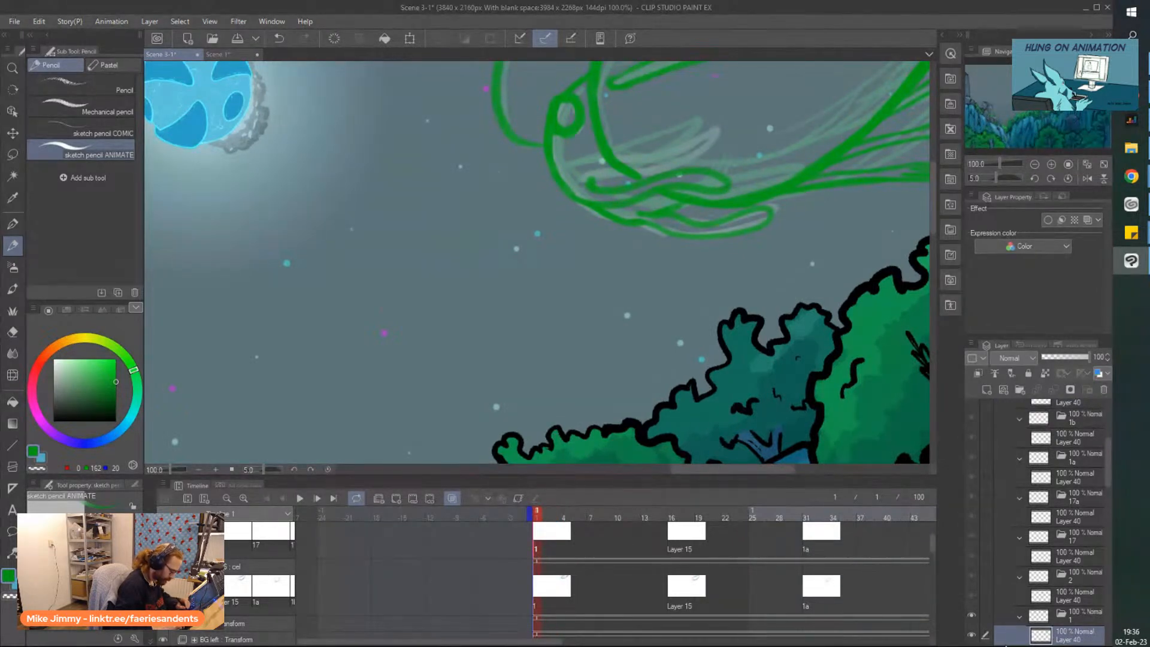
{"action": "left_click", "coordinate": [549, 540]}
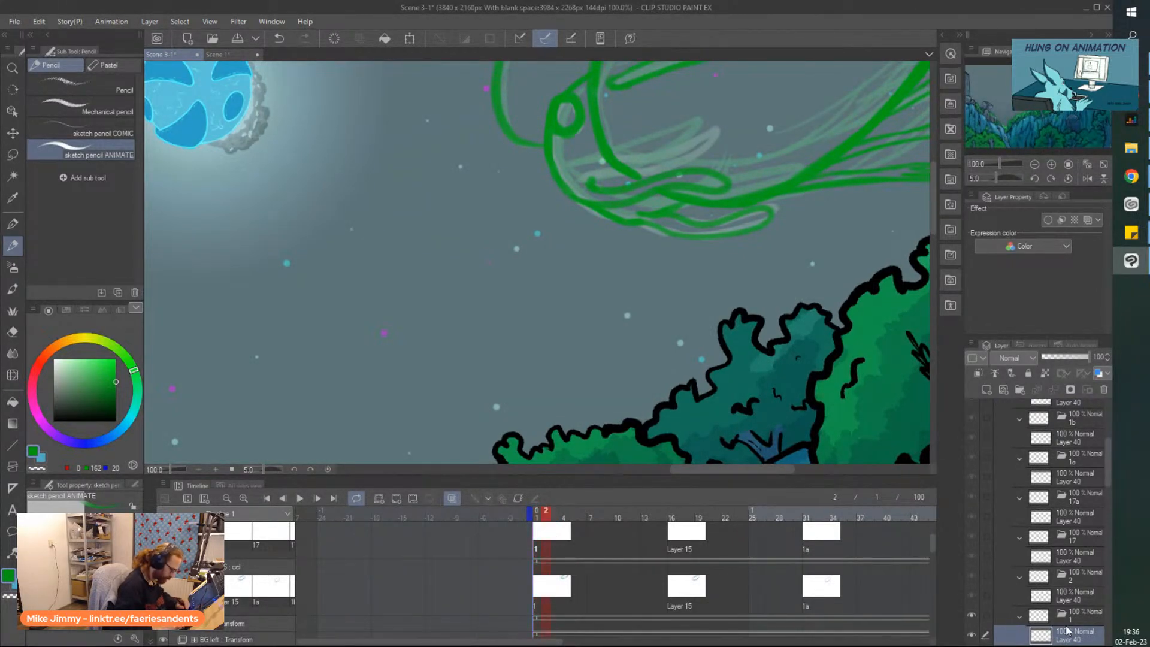
{"action": "left_click", "coordinate": [1036, 596]}
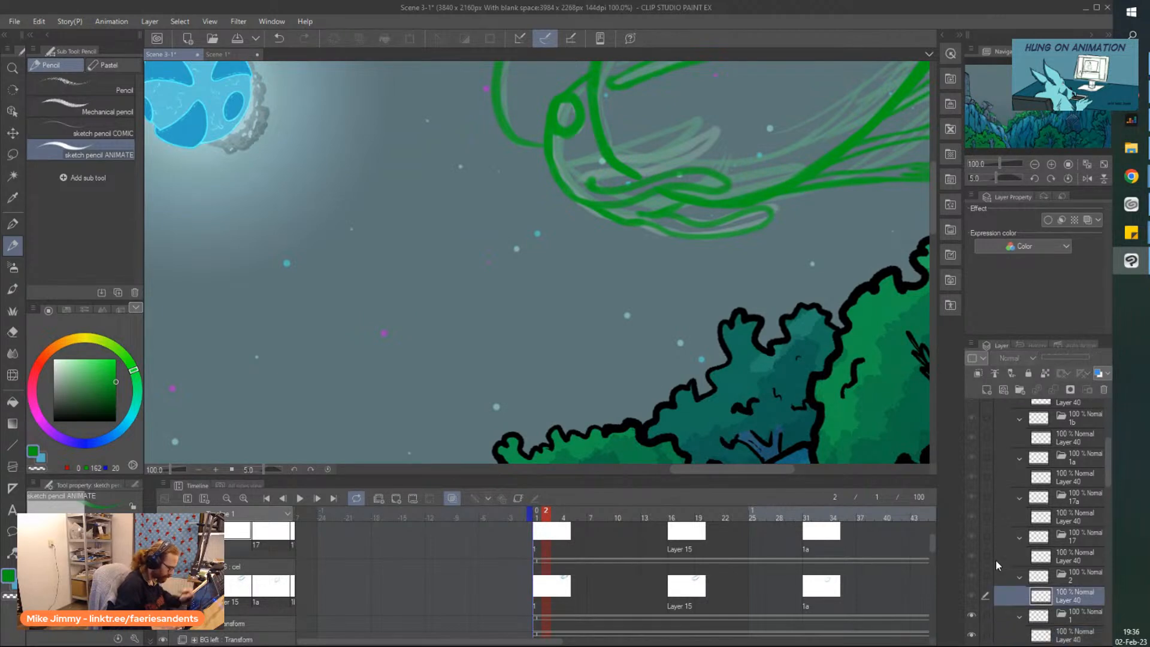
{"action": "key", "text": "ctrl+v"}
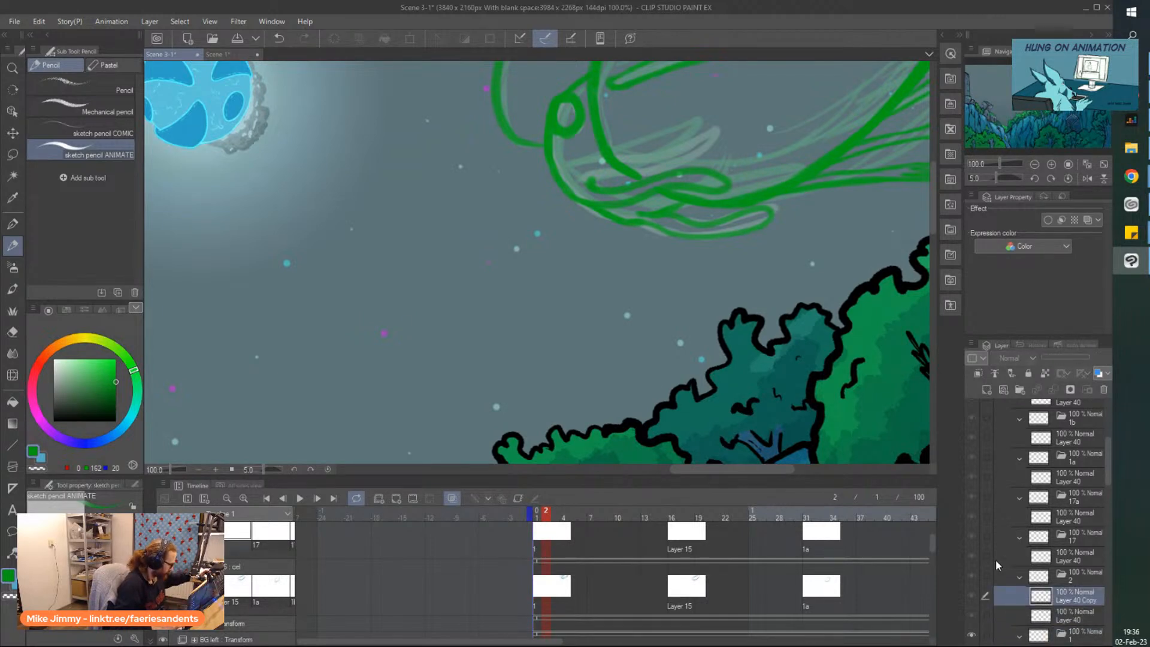
Assign cel 2 to frame 3 of the Aquared body inks track
{"action": "right_click", "coordinate": [556, 536]}
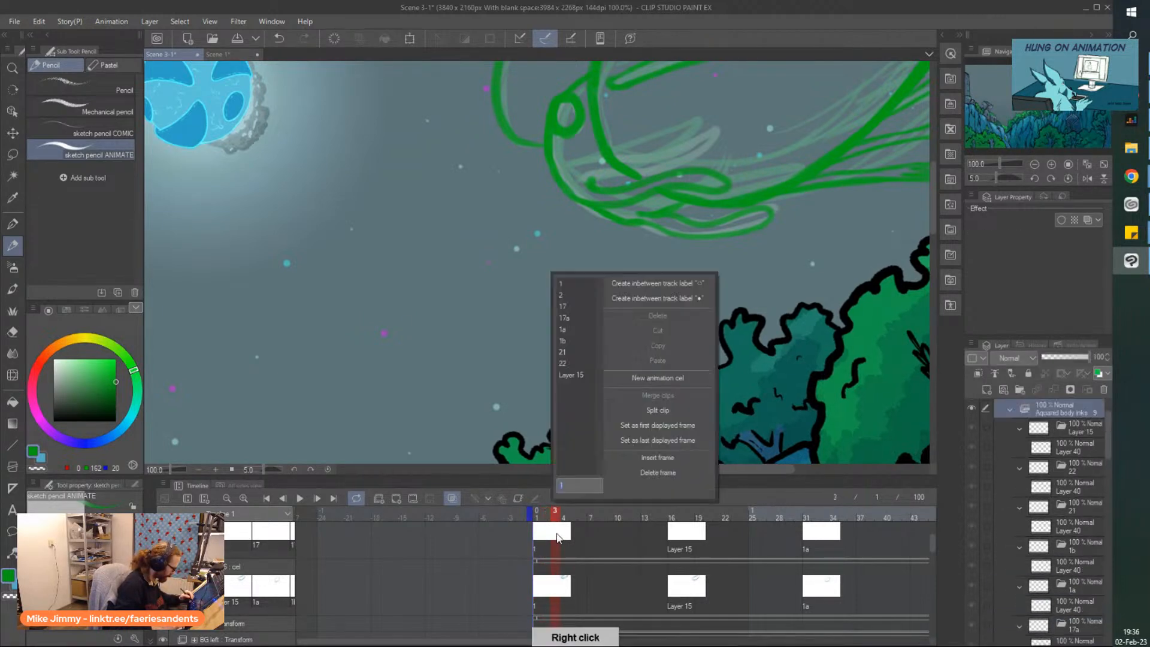
{"action": "left_click", "coordinate": [561, 297]}
{"action": "key", "text": "ctrl+minus"}
{"action": "left_click_drag", "start_coordinate": [544, 287], "coordinate": [556, 335]}
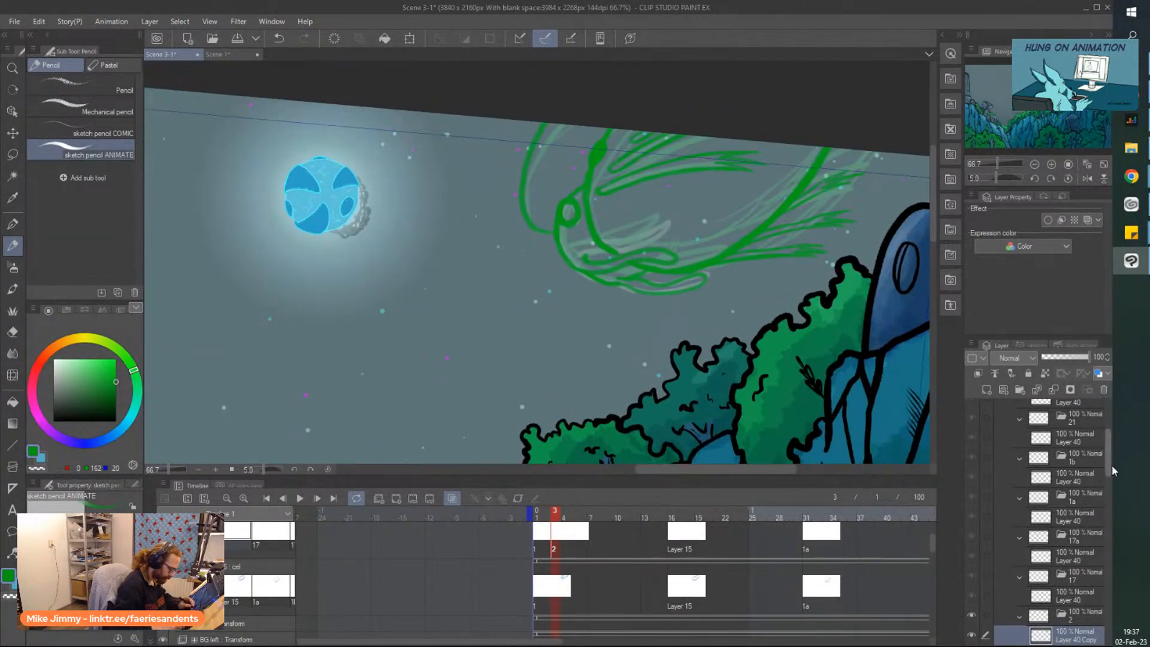
{"action": "left_click_drag", "start_coordinate": [1108, 467], "coordinate": [1109, 483]}
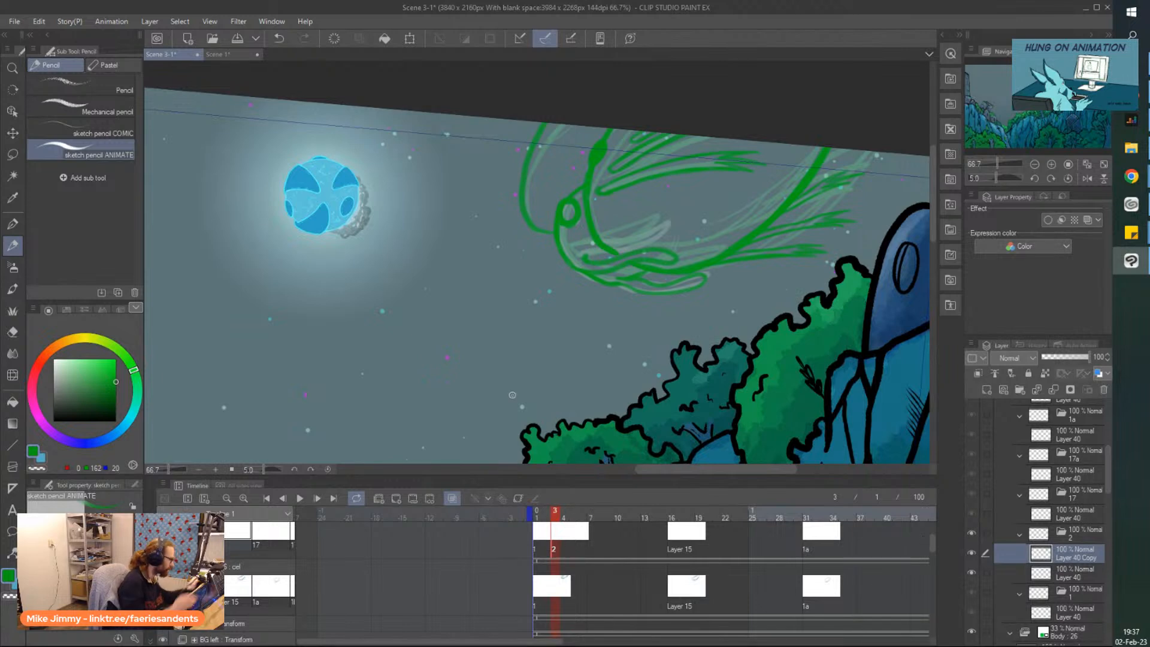
Transform the copied line art on cel 2, shifting it slightly down and towards the blue orb
{"action": "key", "text": "ctrl+t"}
{"action": "mouse_move", "coordinate": [523, 261]}
{"action": "left_mouse_down"}
{"action": "mouse_move", "coordinate": [504, 275]}
{"action": "mouse_move", "coordinate": [513, 279]}
{"action": "left_mouse_up"}
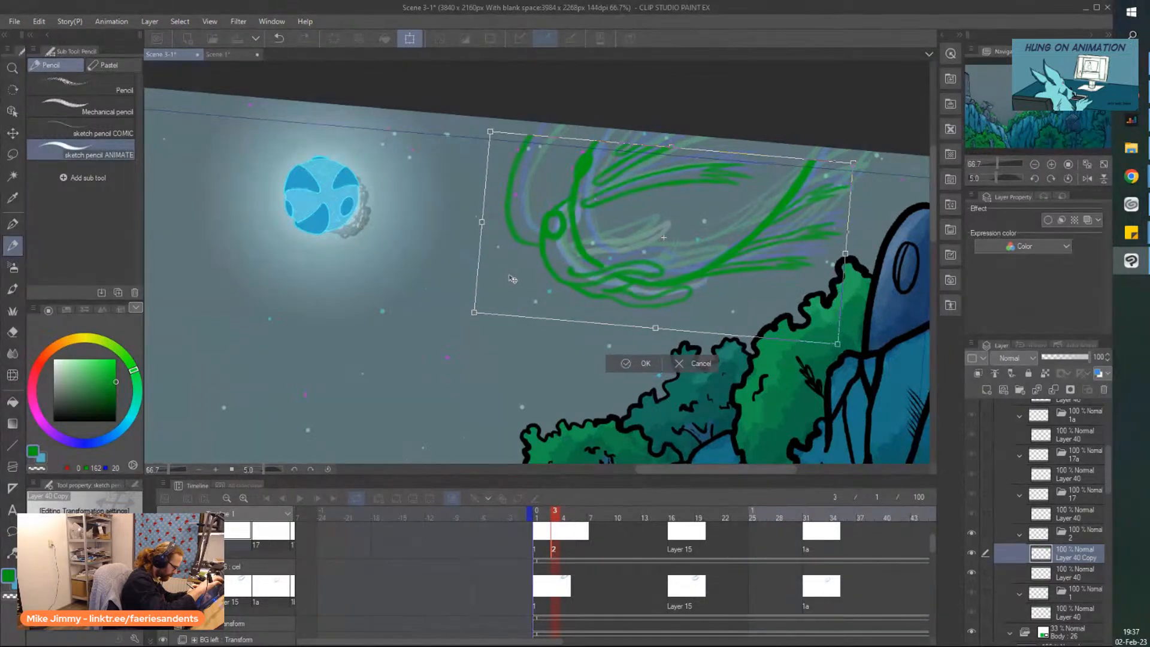
{"action": "left_click", "coordinate": [626, 364]}
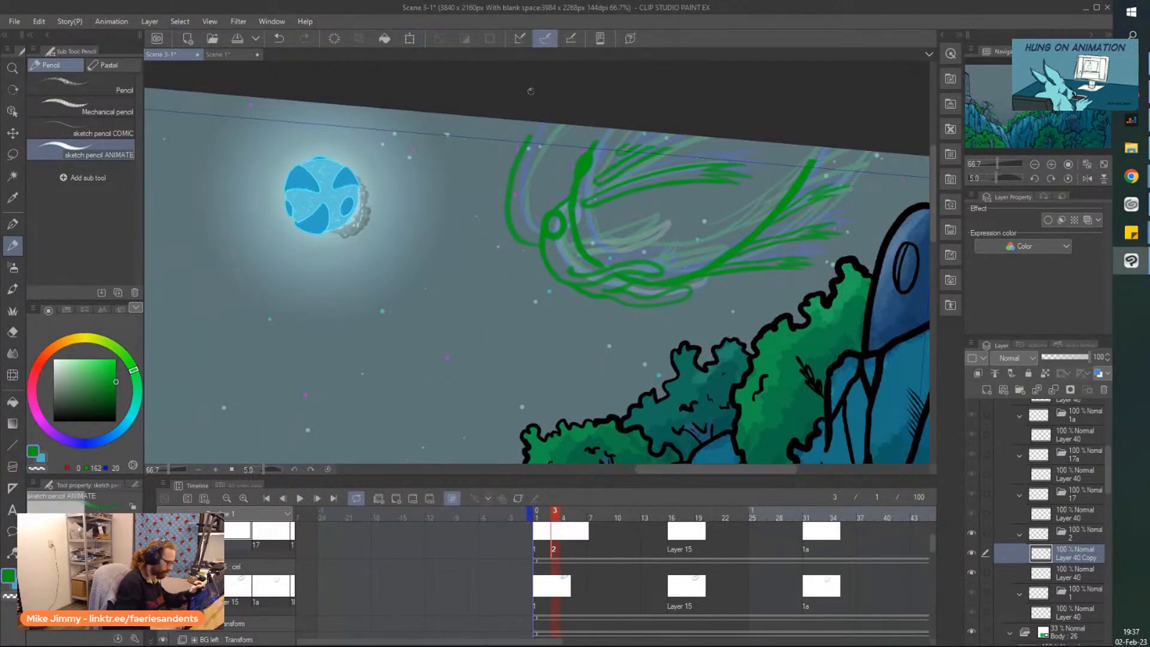
{"action": "left_click_drag", "start_coordinate": [531, 91], "coordinate": [520, 118]}
{"action": "scroll", "coordinate": [554, 200], "scroll_direction": "up", "scroll_amount": 2}
{"action": "scroll", "coordinate": [555, 299], "scroll_direction": "down", "scroll_amount": 2}
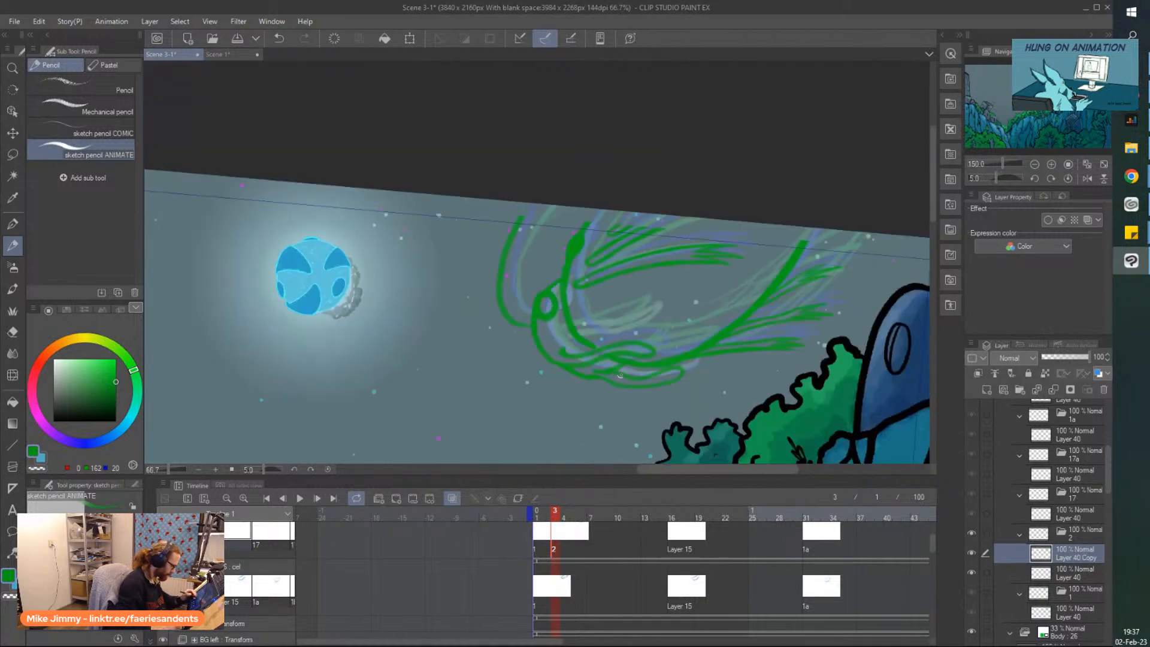
Sketch a raised limb across the creature's lower body on cel 2 with two long green strokes
{"action": "scroll", "coordinate": [620, 375], "scroll_direction": "up", "scroll_amount": 1}
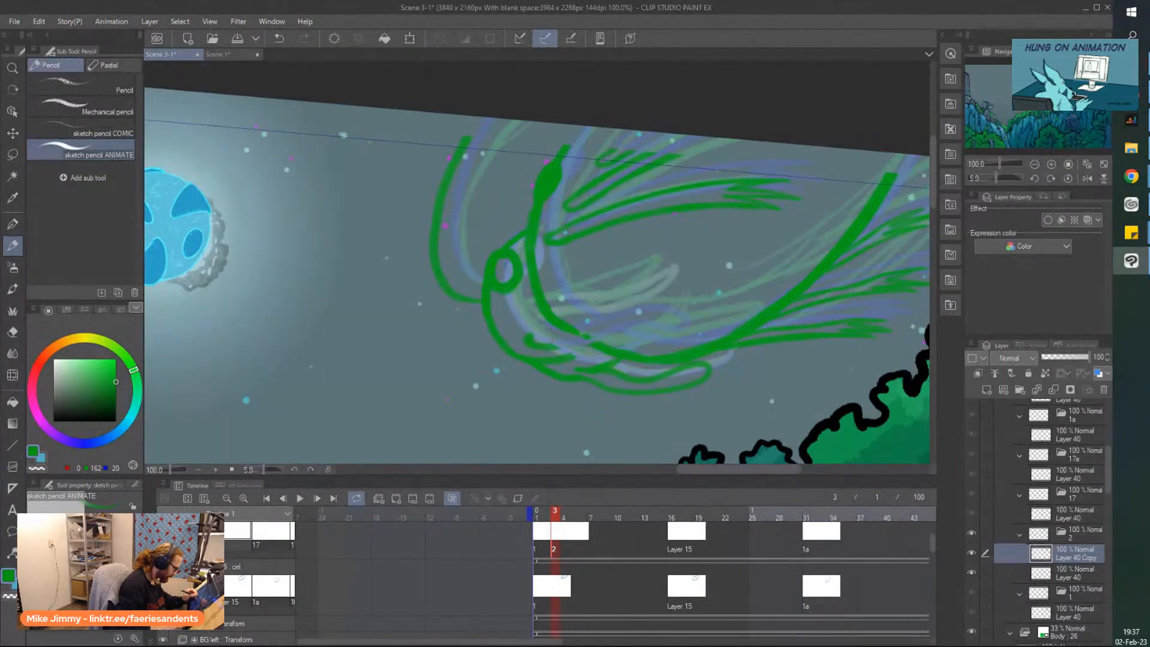
{"action": "key", "text": "minus"}
{"action": "key", "text": "minus"}
{"action": "key", "text": "minus"}
{"action": "key", "text": "minus"}
{"action": "key", "text": "minus"}
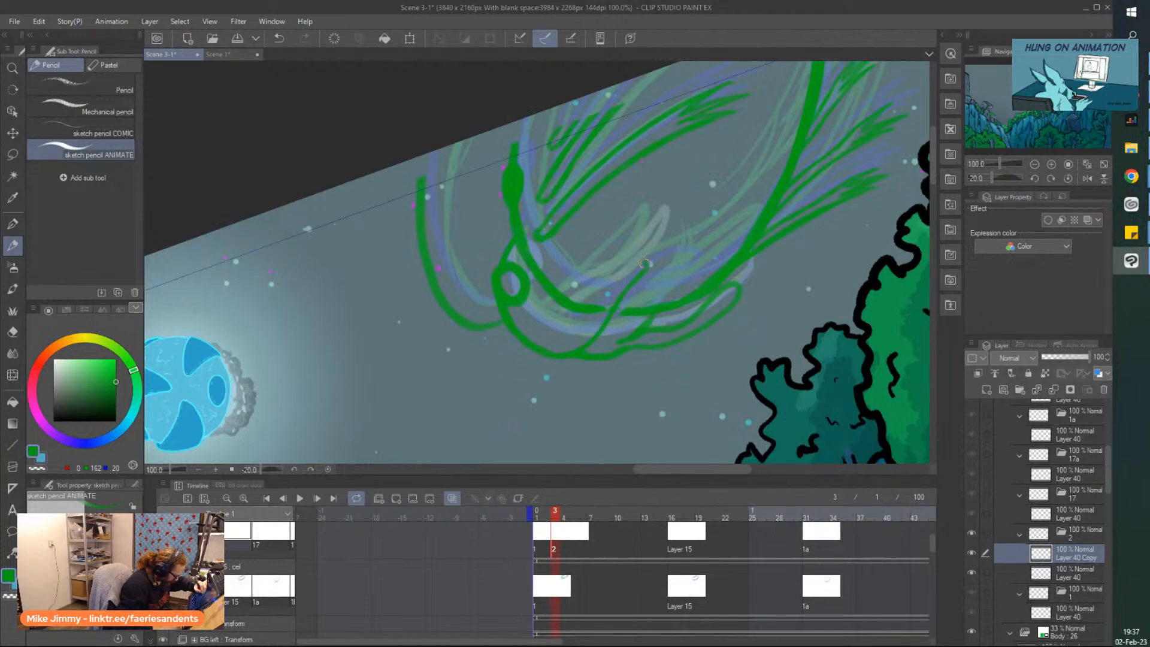
{"action": "left_click_drag", "start_coordinate": [644, 264], "coordinate": [577, 335]}
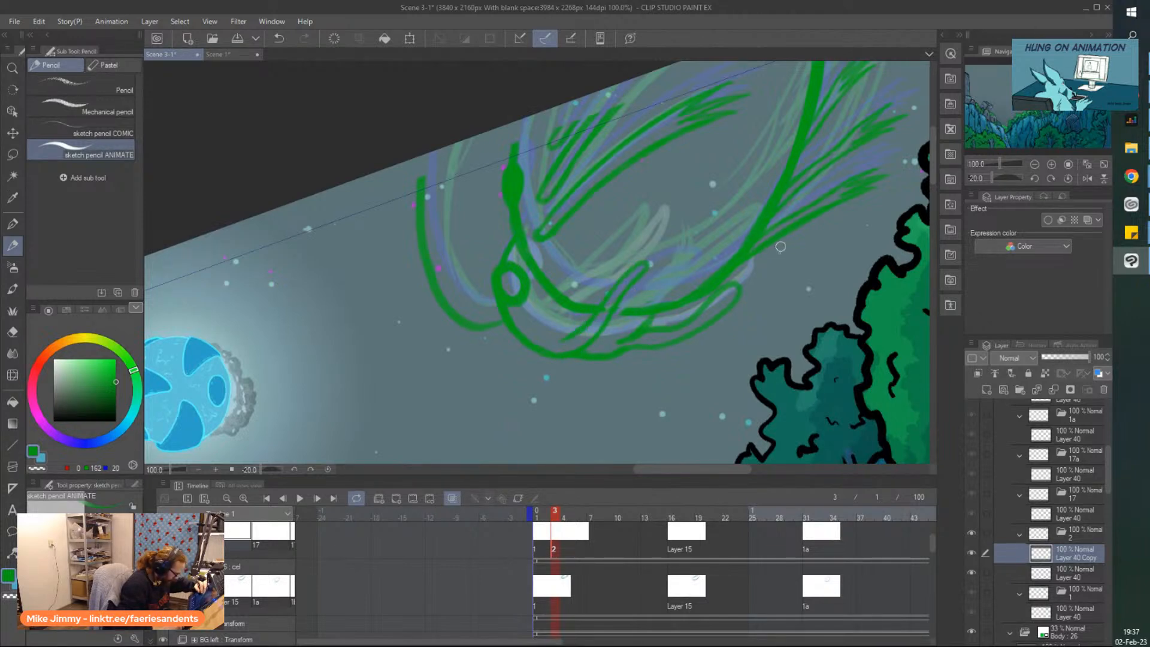
Erase the old trailing limb under the creature's body and redraw the underside lines so they join the main body curve
{"action": "key", "text": "e"}
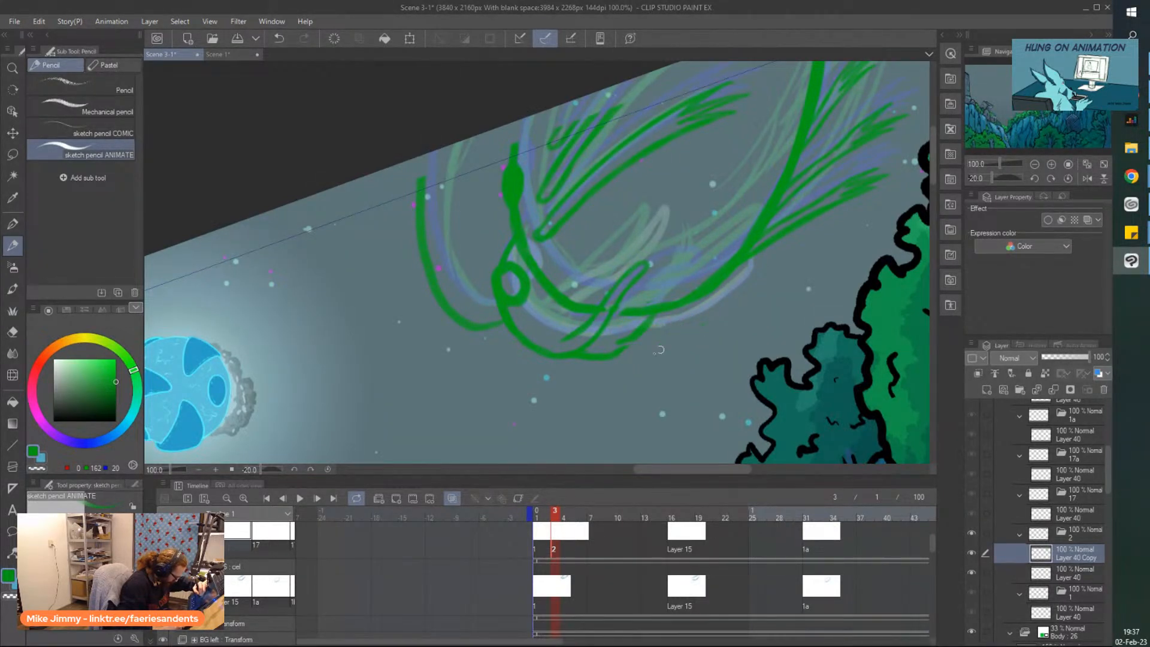
{"action": "key", "text": "p"}
{"action": "mouse_move", "coordinate": [618, 353]}
{"action": "left_mouse_down"}
{"action": "mouse_move", "coordinate": [694, 306]}
{"action": "mouse_move", "coordinate": [685, 314]}
{"action": "mouse_move", "coordinate": [707, 290]}
{"action": "left_mouse_up"}
{"action": "left_click_drag", "start_coordinate": [658, 325], "coordinate": [677, 309]}
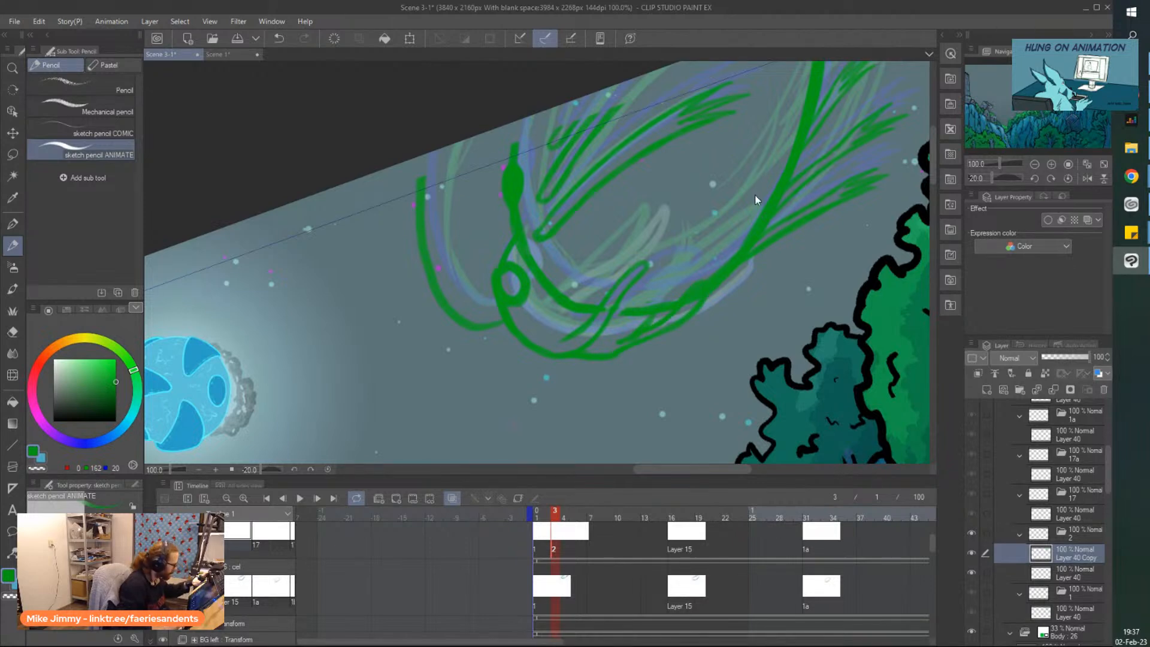
{"action": "key", "text": "ctrl+z"}
{"action": "scroll", "coordinate": [722, 296], "scroll_direction": "up", "scroll_amount": 2}
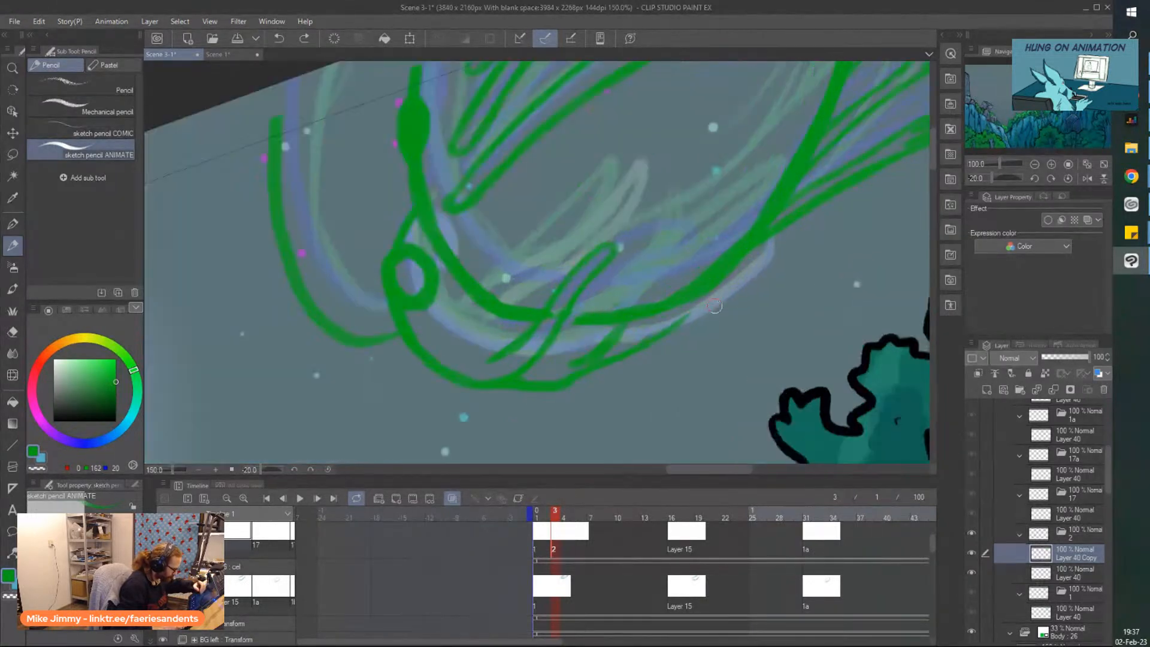
{"action": "left_click_drag", "start_coordinate": [683, 323], "coordinate": [700, 299]}
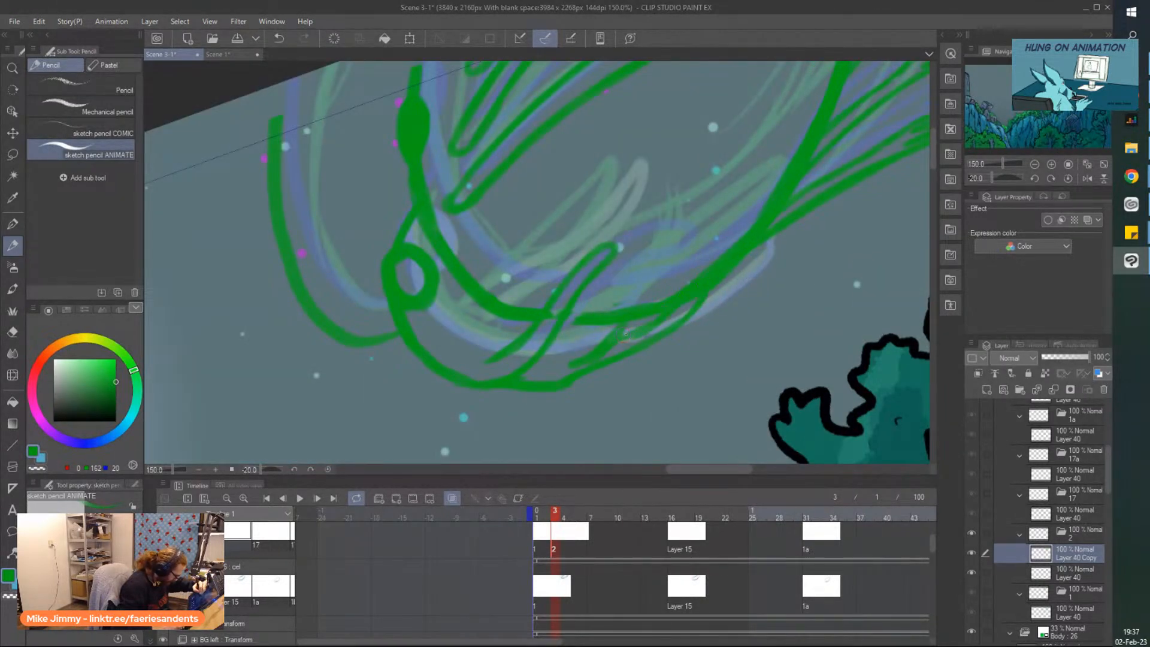
{"action": "key", "text": "e"}
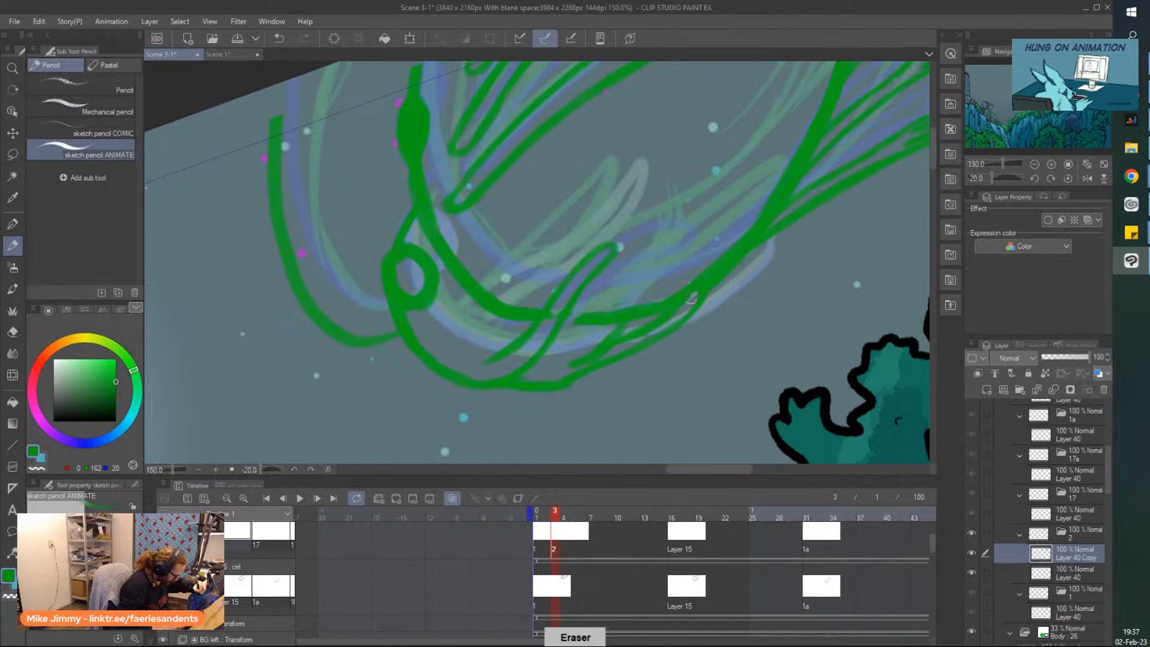
Extend the creature's front curve and the line above its head up to the canvas's upper edge
{"action": "scroll", "coordinate": [692, 298], "scroll_direction": "down", "scroll_amount": 4}
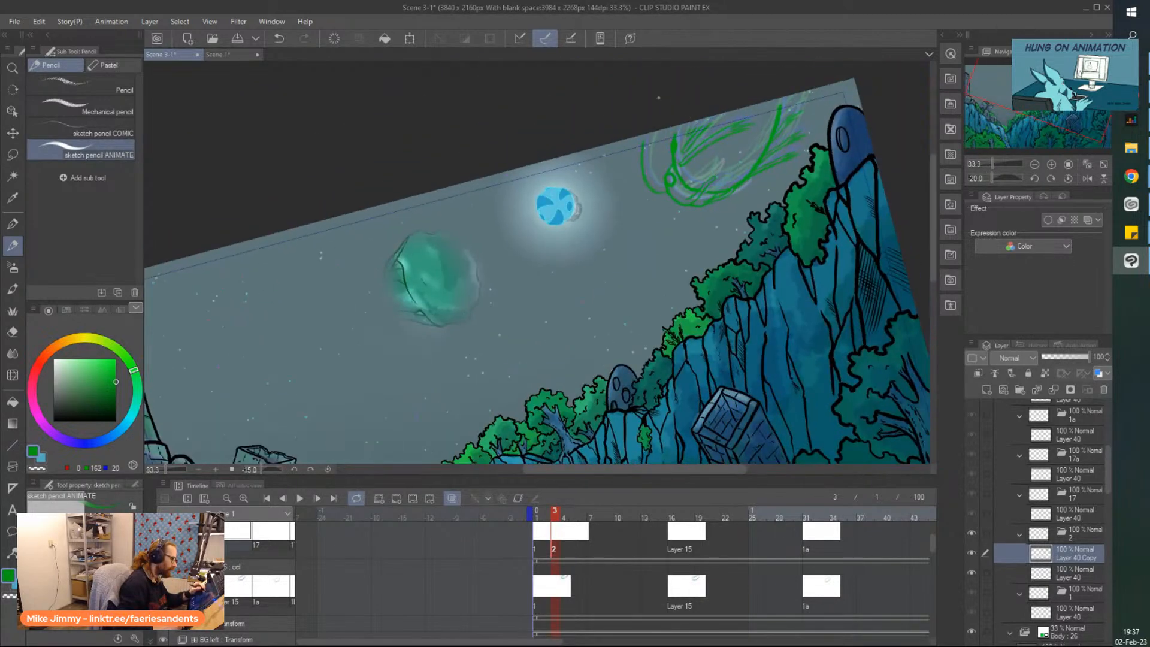
{"action": "key", "text": "^"}
{"action": "key", "text": "^"}
{"action": "scroll", "coordinate": [693, 144], "scroll_direction": "up", "scroll_amount": 3}
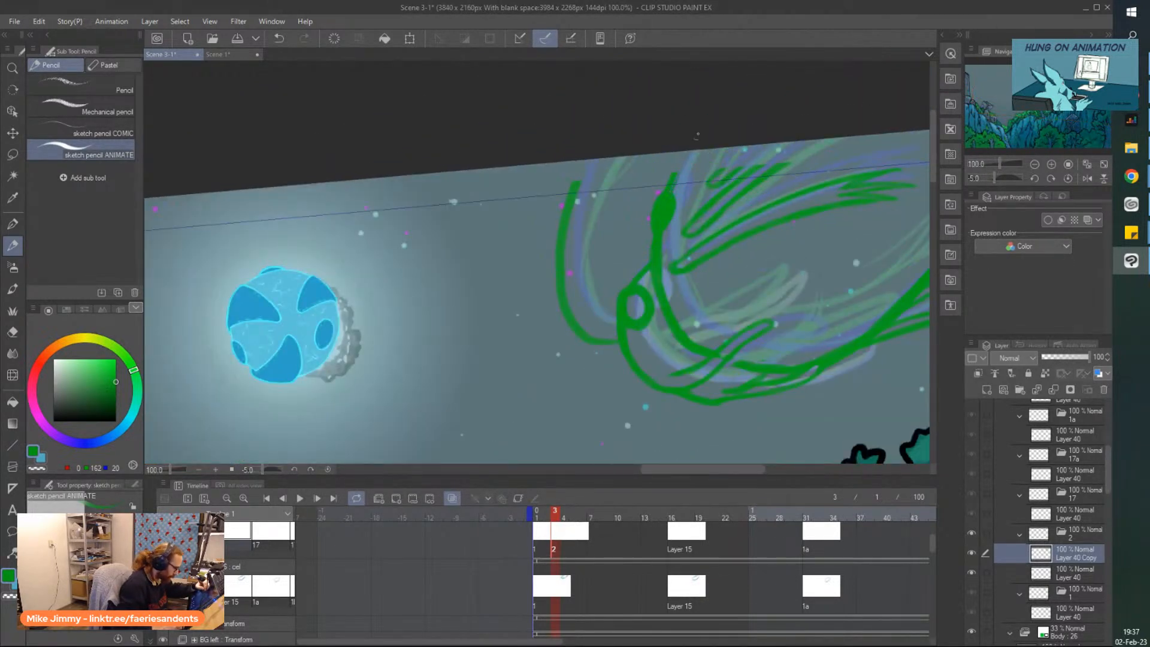
{"action": "key", "text": "p"}
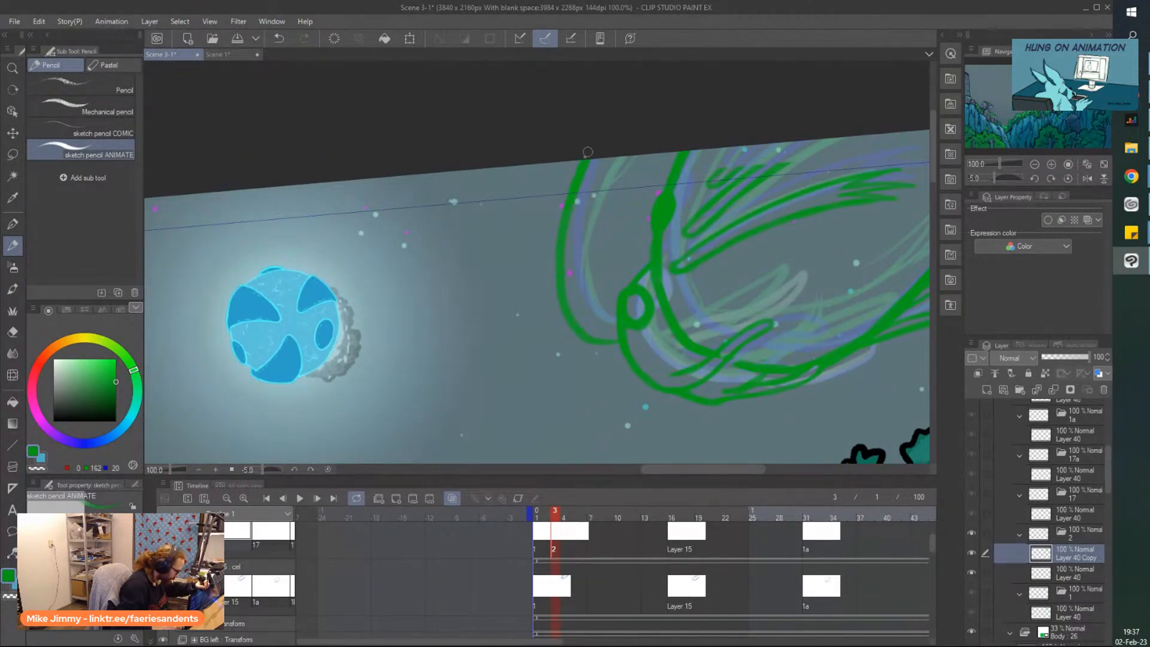
Extend the feathered strokes behind the head and the long rear body curve to the canvas's upper edge
{"action": "scroll", "coordinate": [588, 153], "scroll_direction": "down", "scroll_amount": 2}
{"action": "scroll", "coordinate": [695, 157], "scroll_direction": "up", "scroll_amount": 3}
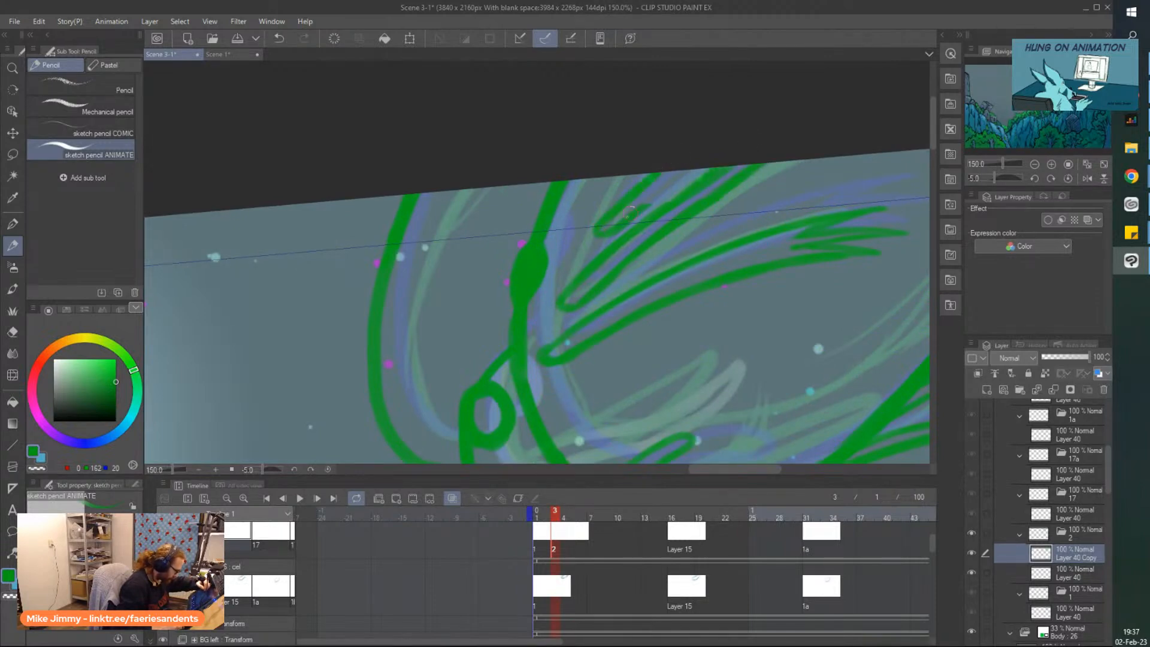
{"action": "scroll", "coordinate": [712, 150], "scroll_direction": "down", "scroll_amount": 2}
{"action": "scroll", "coordinate": [861, 146], "scroll_direction": "up", "scroll_amount": 1}
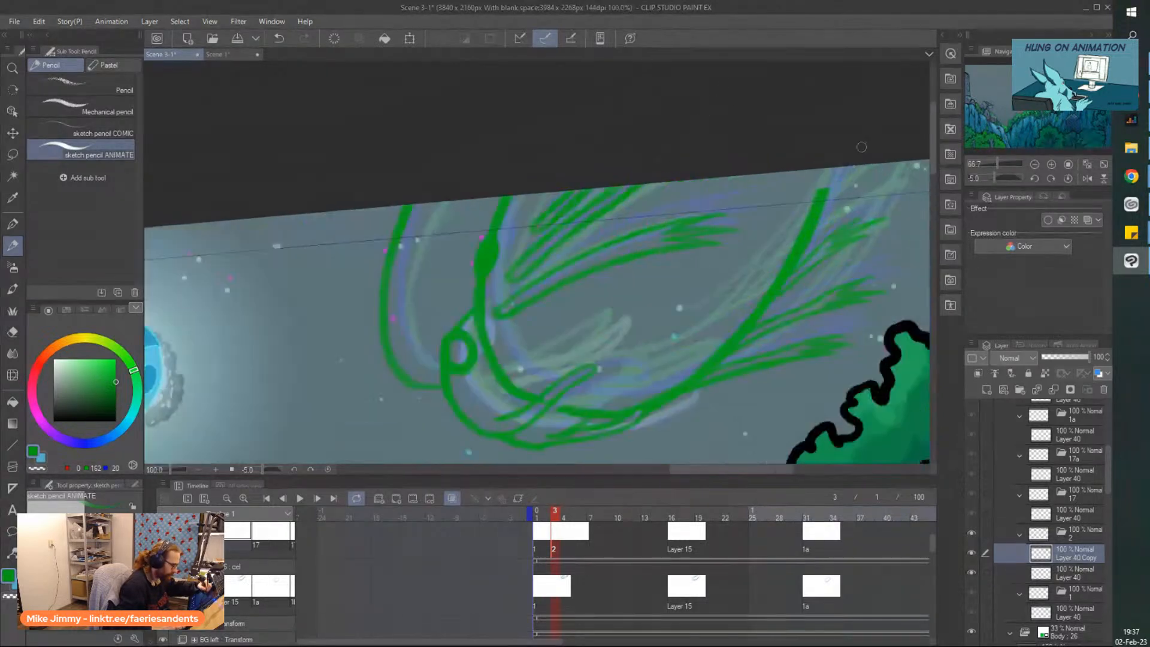
{"action": "scroll", "coordinate": [831, 68], "scroll_direction": "down", "scroll_amount": 1}
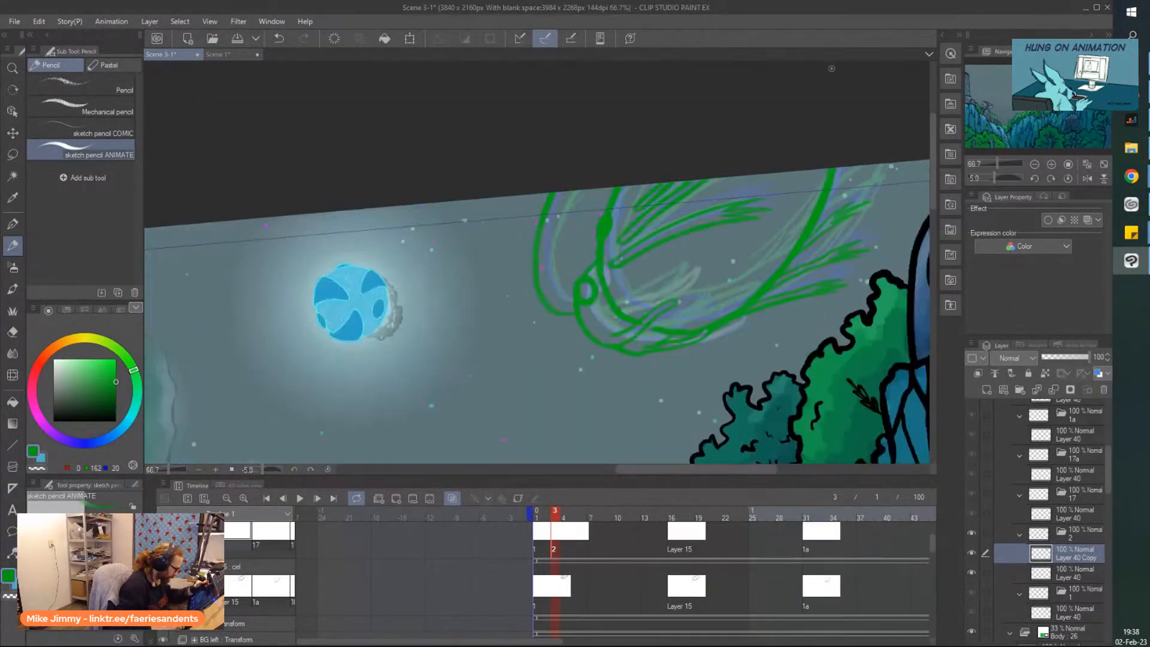
{"action": "scroll", "coordinate": [502, 312], "scroll_direction": "down", "scroll_amount": 1}
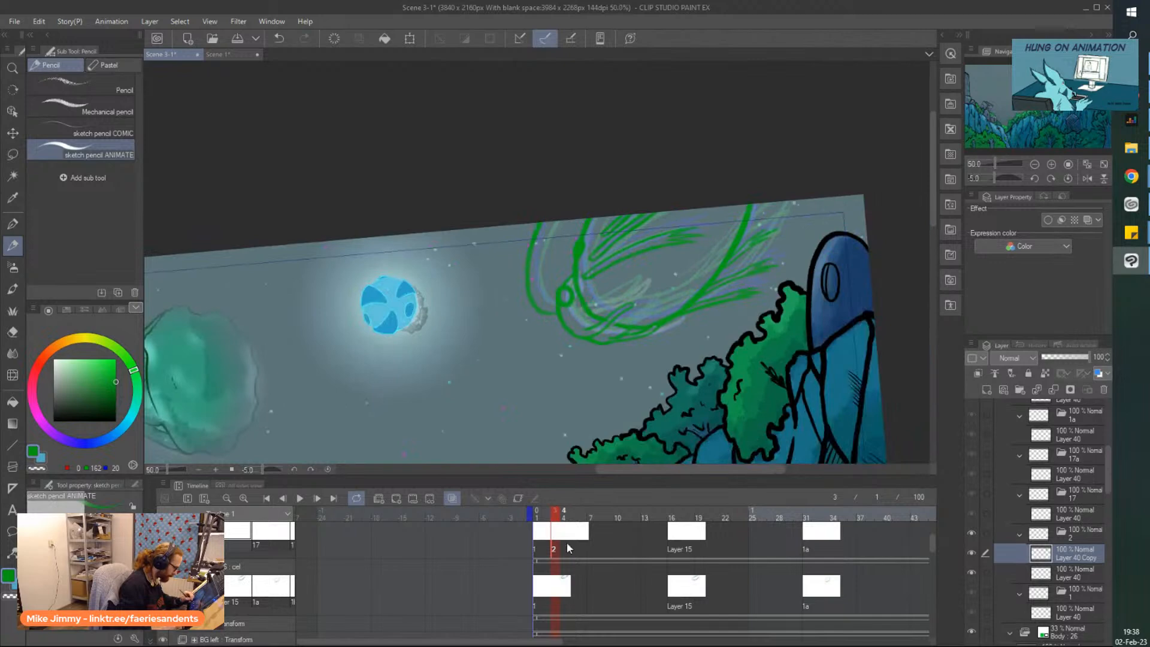
{"action": "left_click", "coordinate": [567, 542]}
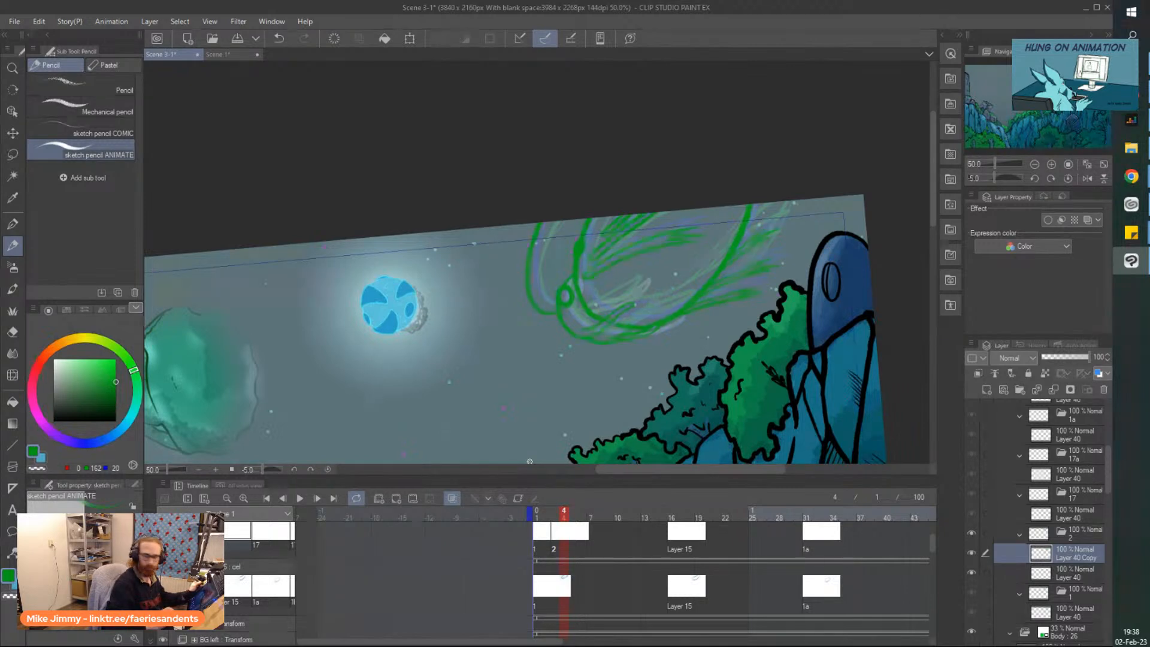
{"action": "key", "text": "asciicircum"}
{"action": "scroll", "coordinate": [530, 462], "scroll_direction": "down", "scroll_amount": 1}
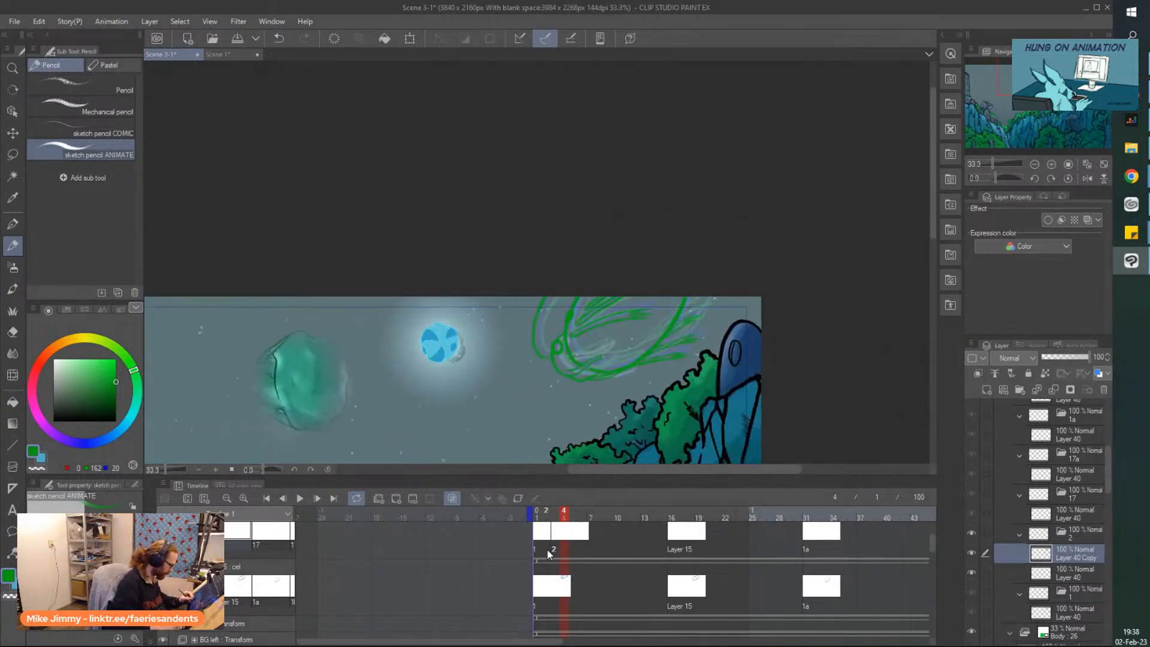
{"action": "left_click", "coordinate": [572, 540]}
{"action": "right_click", "coordinate": [574, 541]}
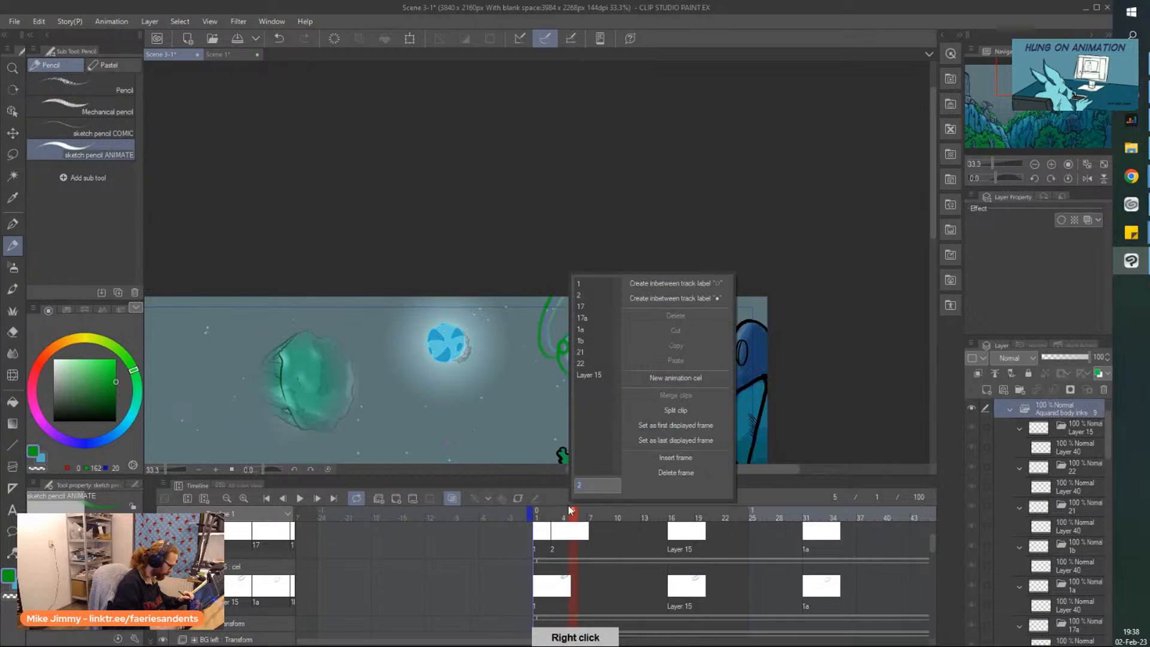
{"action": "left_click", "coordinate": [618, 380]}
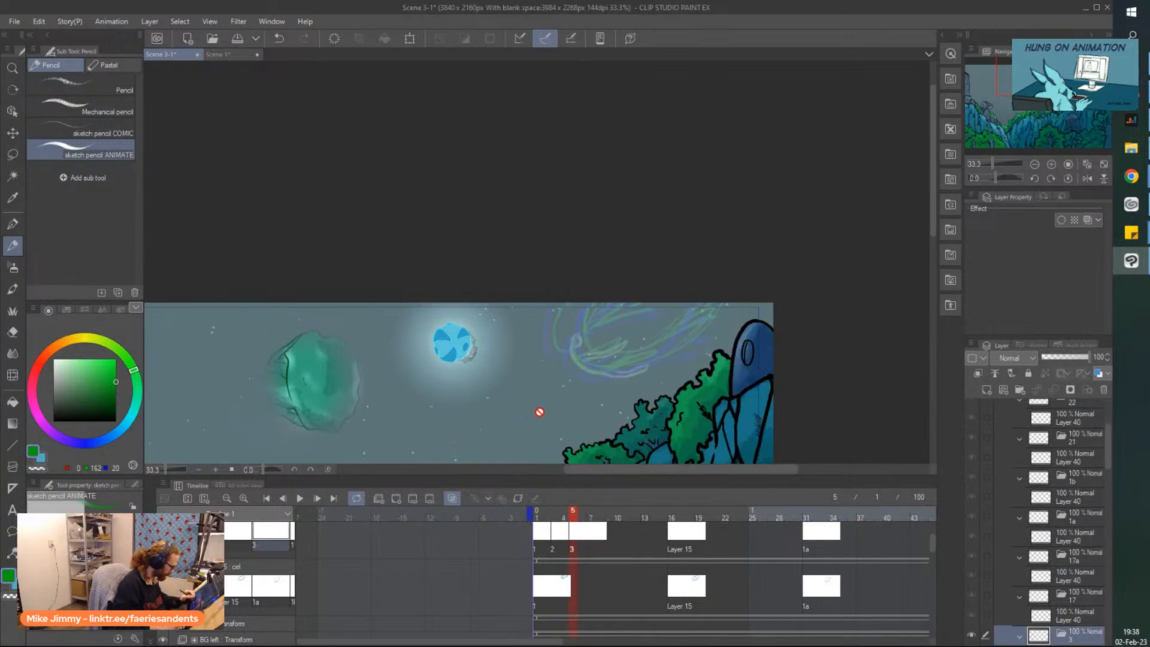
{"action": "scroll", "coordinate": [537, 410], "scroll_direction": "up", "scroll_amount": 1}
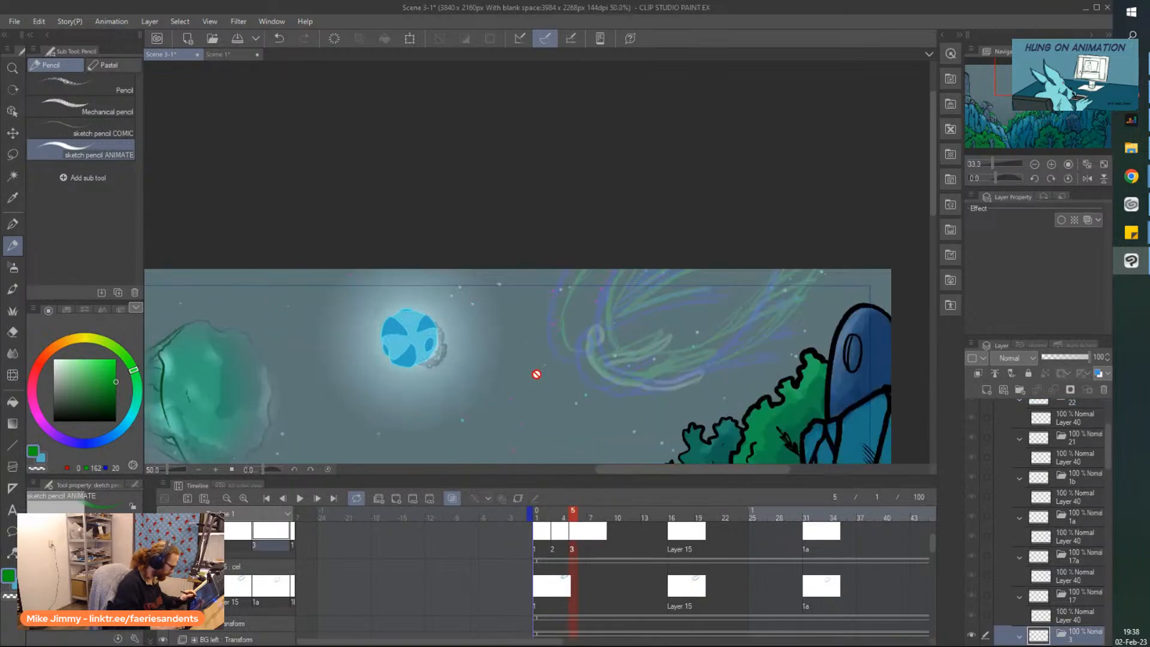
{"action": "left_click", "coordinate": [556, 543]}
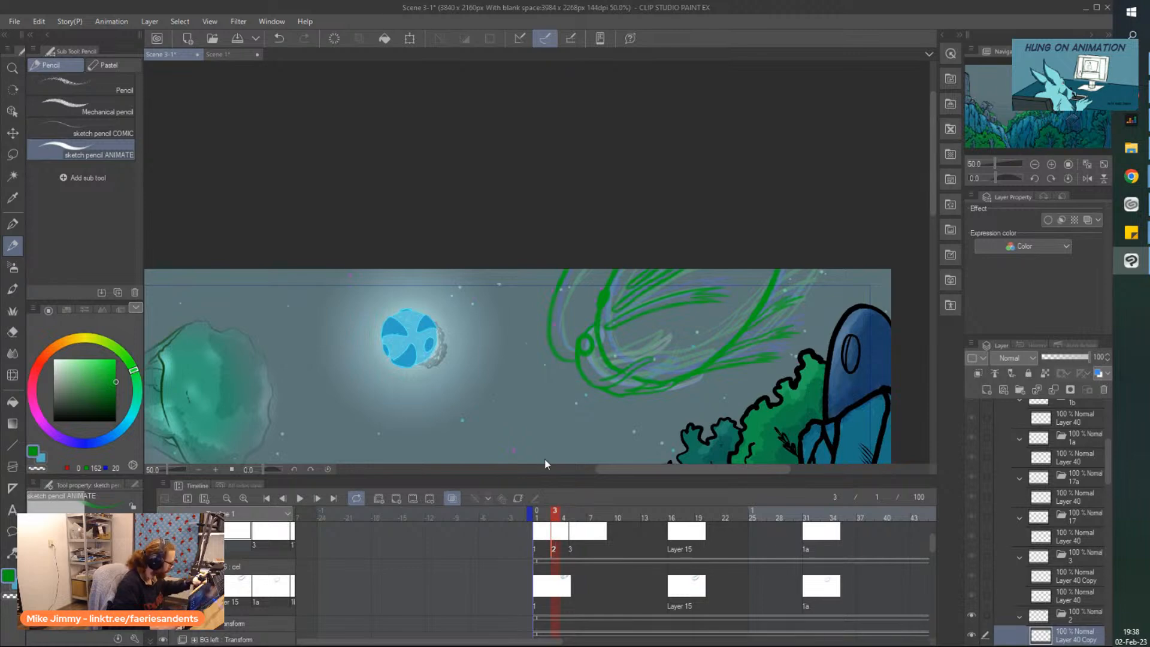
{"action": "key", "text": "ctrl+z"}
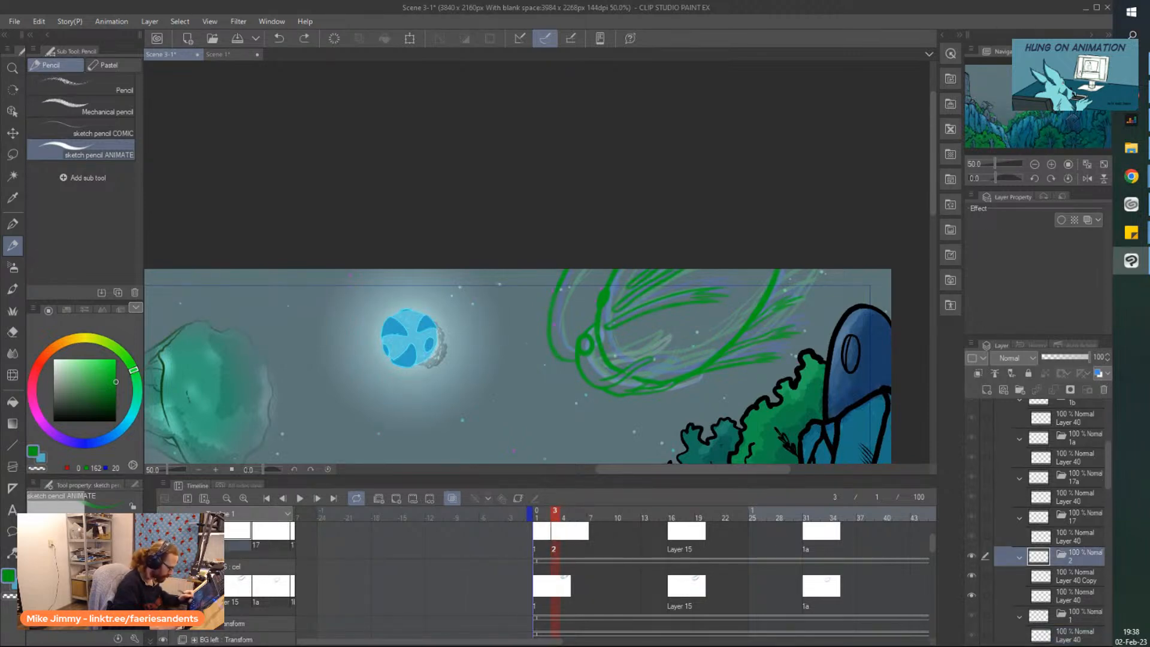
{"action": "left_click", "coordinate": [556, 542]}
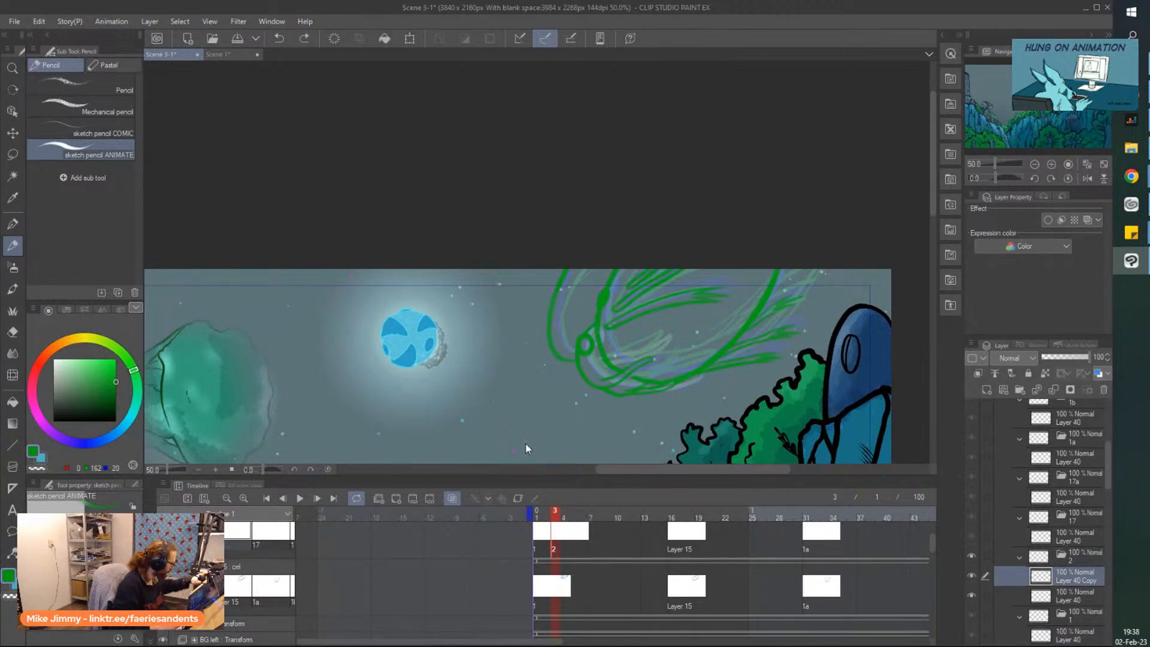
{"action": "key", "text": "ctrl+v"}
{"action": "left_click", "coordinate": [569, 515]}
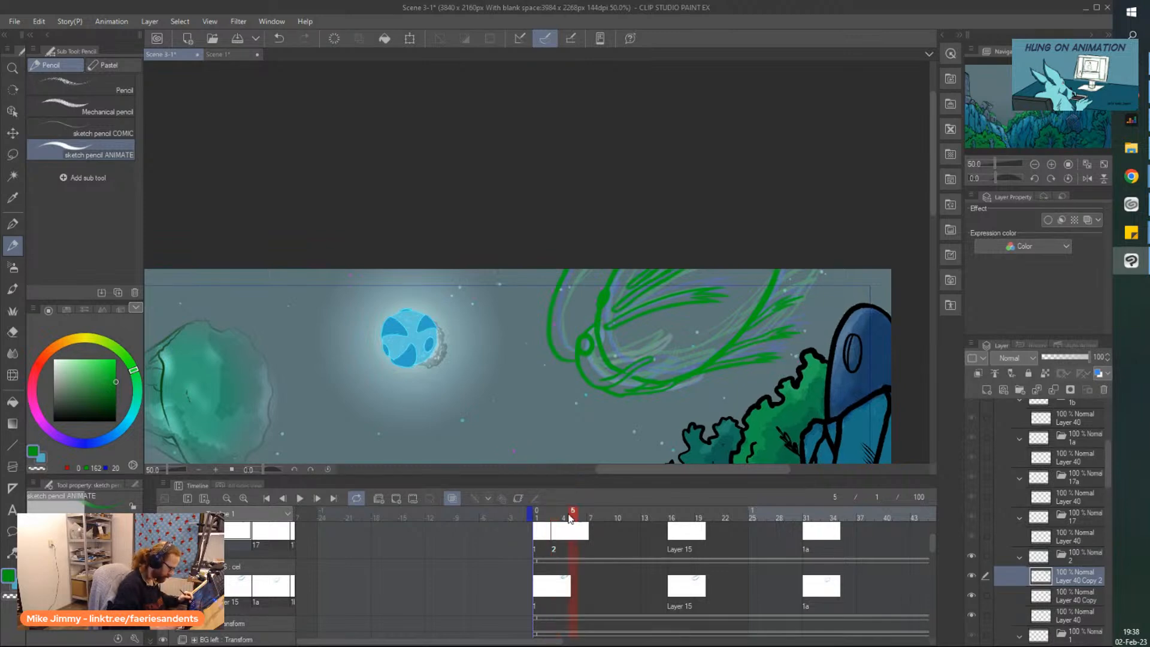
{"action": "key", "text": "ctrl+z"}
Duplicate cel folder 2 as cel 3 and assign cel 3 to frame 5 of the Aquared body inks track
{"action": "left_click", "coordinate": [1063, 555]}
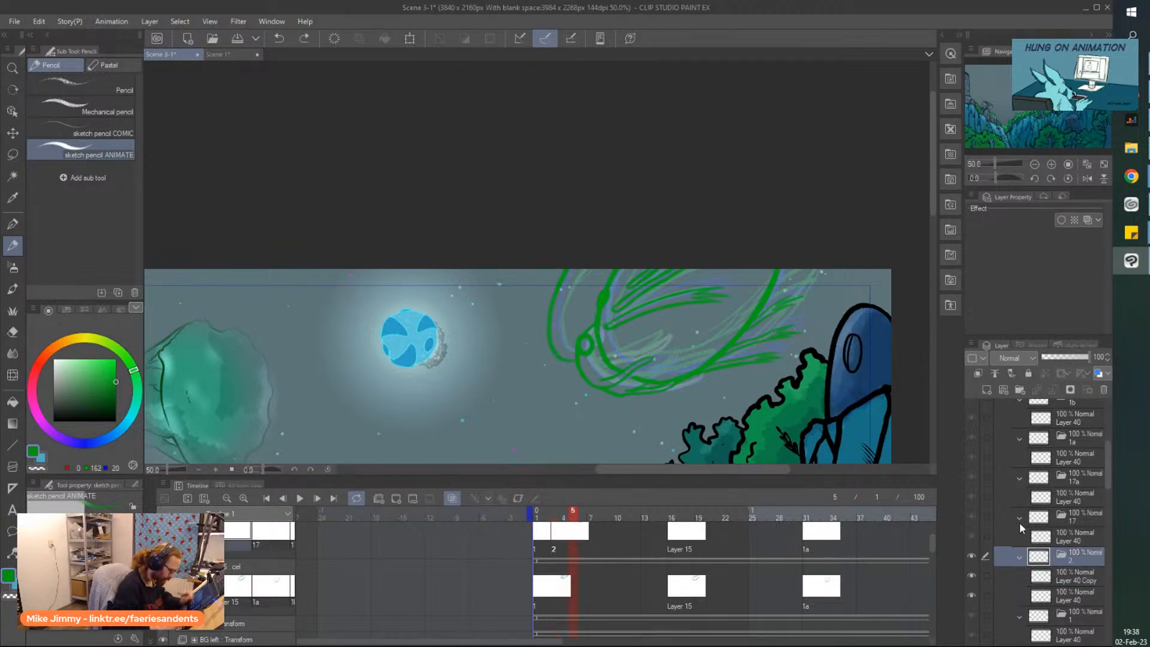
{"action": "key", "text": "ctrl+c"}
{"action": "key", "text": "ctrl+v"}
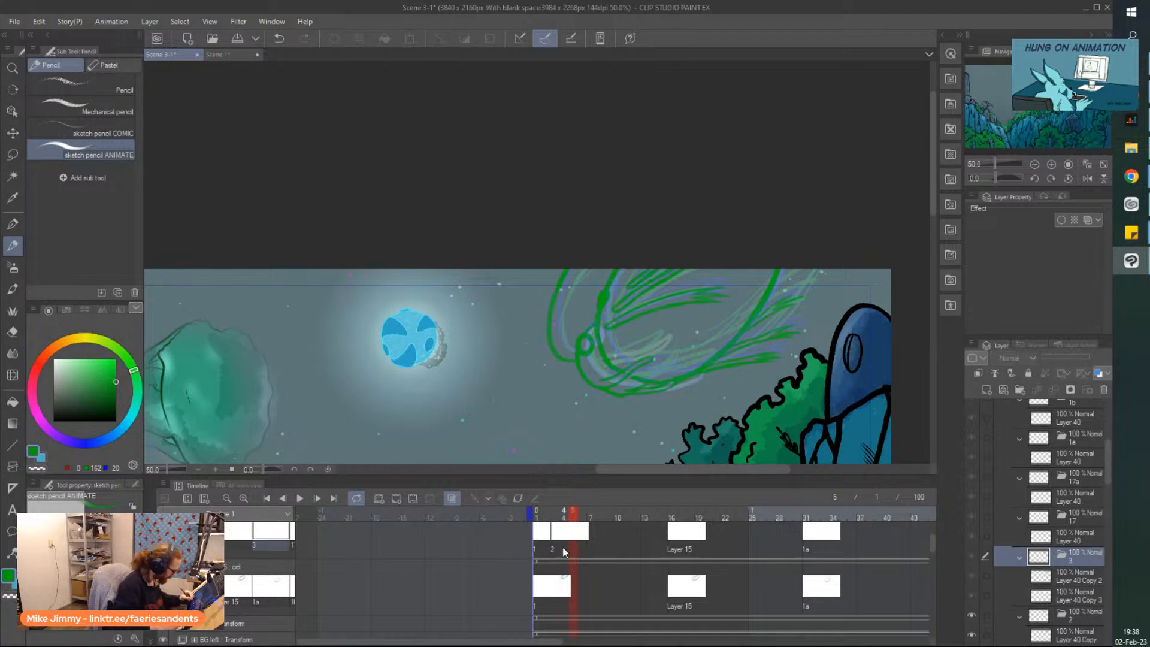
{"action": "right_click", "coordinate": [573, 532]}
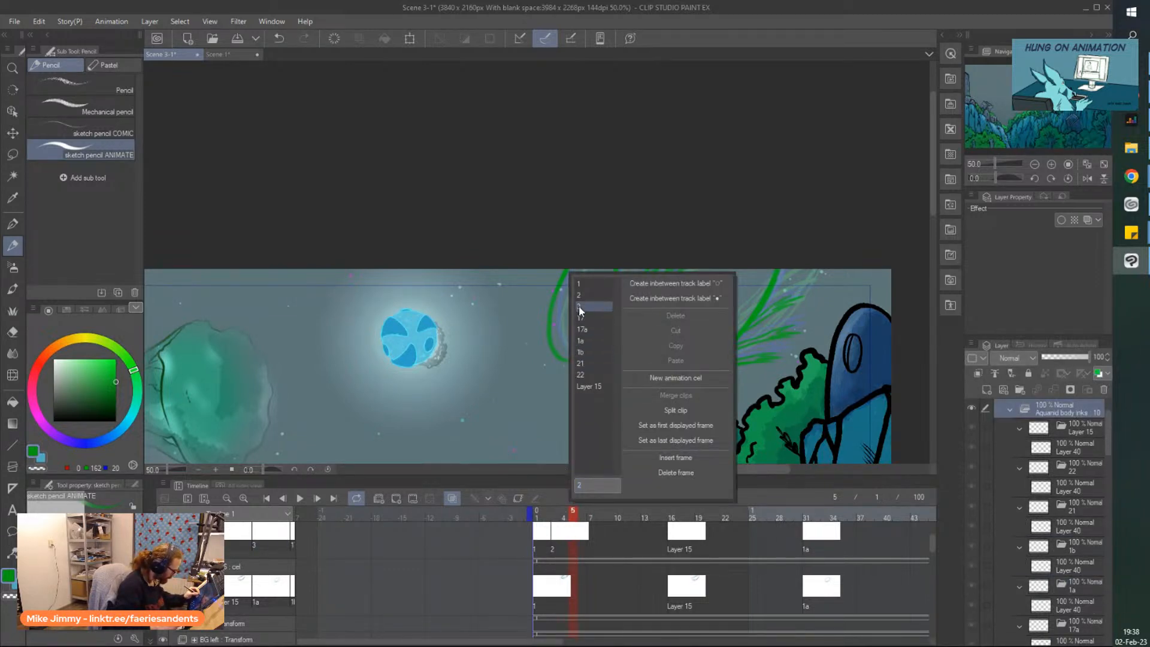
{"action": "left_click", "coordinate": [581, 329]}
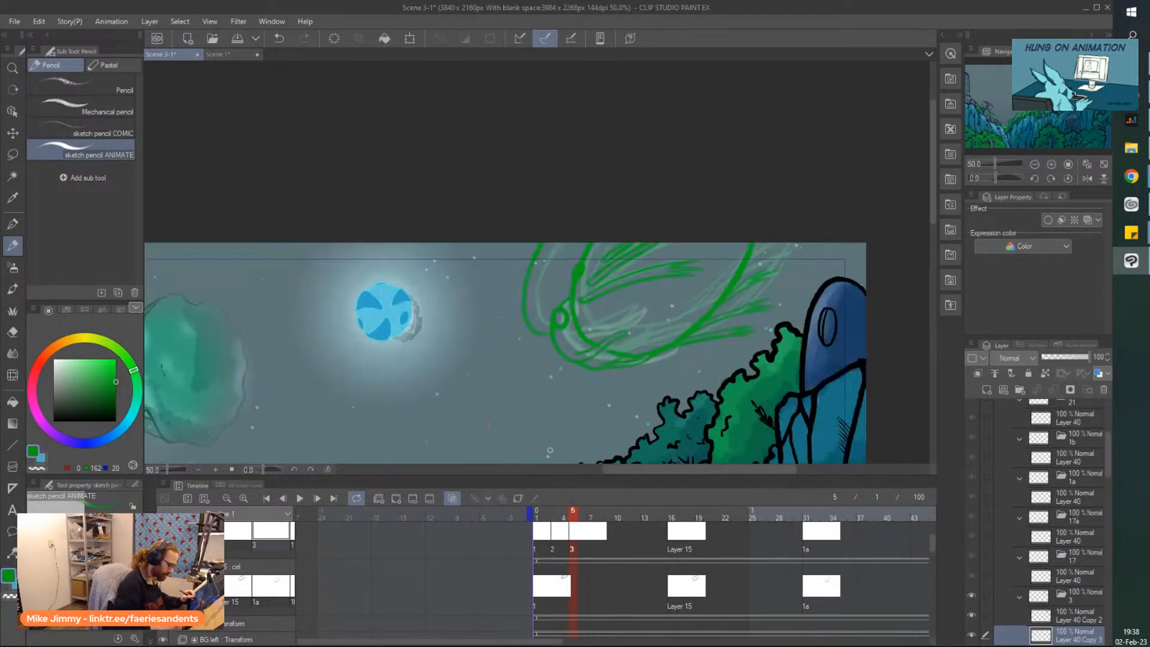
Transform the whole cel 3 folder, shifting its line art slightly down and towards the blue orb
{"action": "left_click", "coordinate": [1076, 595]}
{"action": "key", "text": "ctrl+t"}
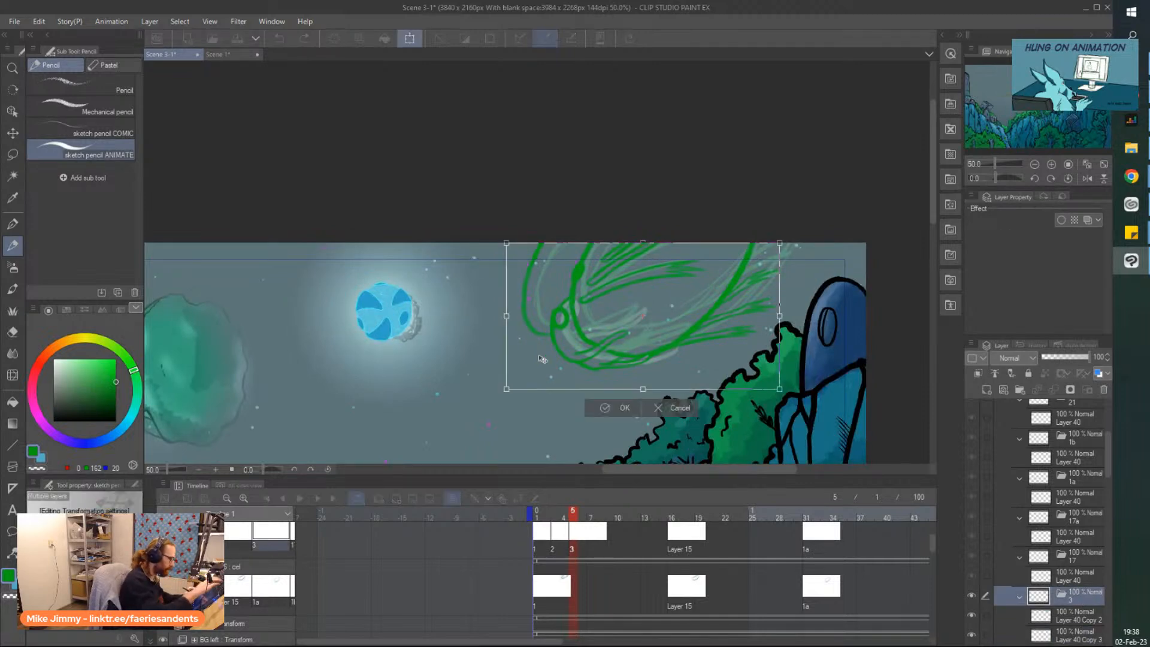
{"action": "left_click_drag", "start_coordinate": [547, 361], "coordinate": [523, 393]}
{"action": "left_click", "coordinate": [585, 423]}
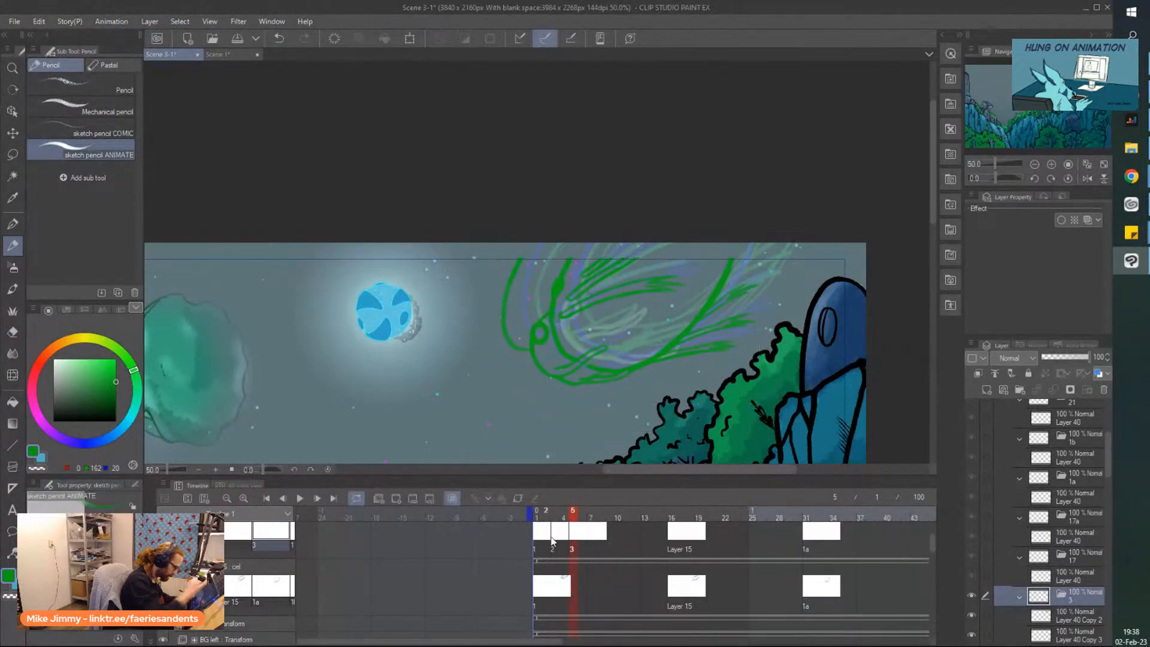
{"action": "left_click", "coordinate": [627, 587]}
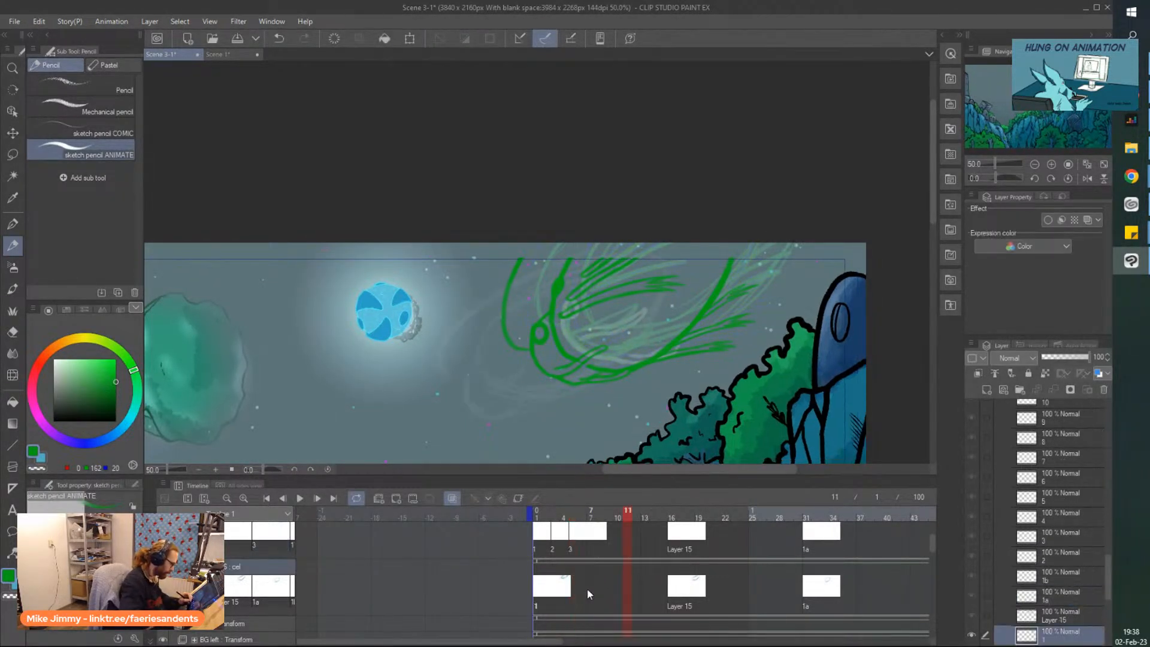
{"action": "left_click", "coordinate": [573, 546]}
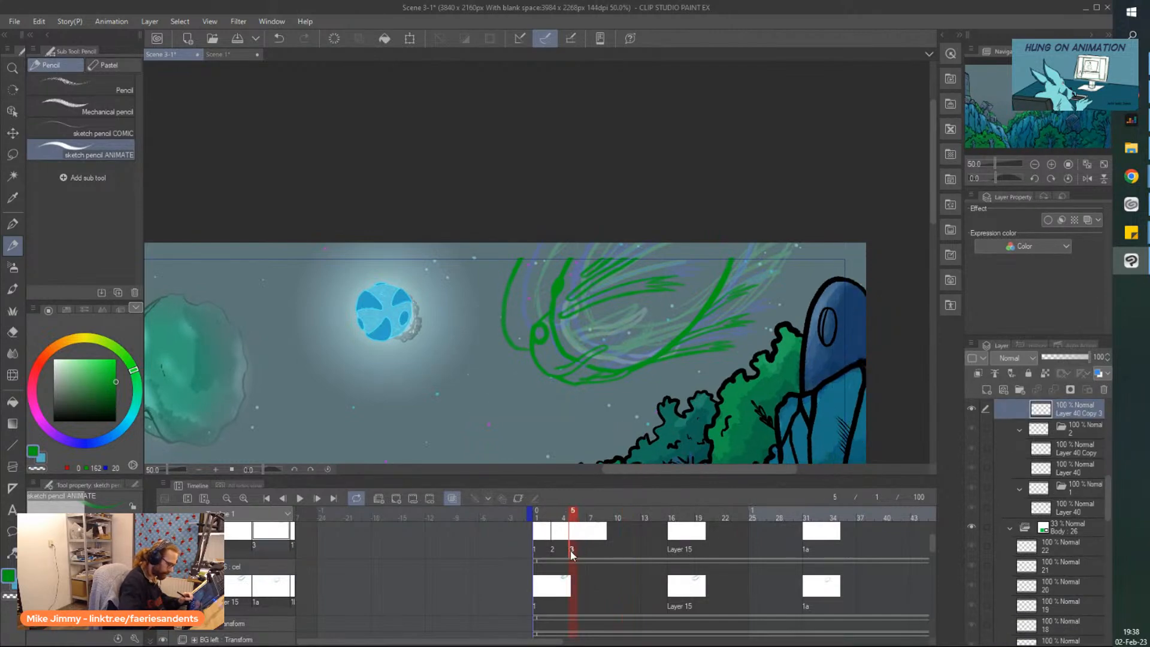
{"action": "key", "text": "ctrl+t"}
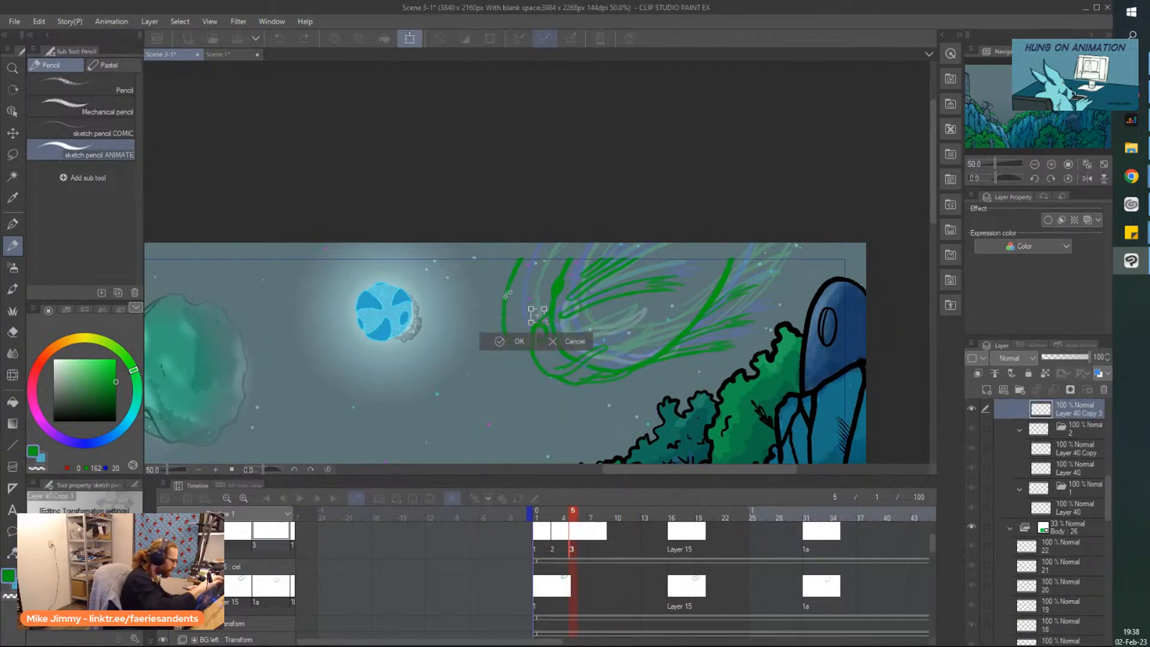
{"action": "left_click", "coordinate": [566, 346]}
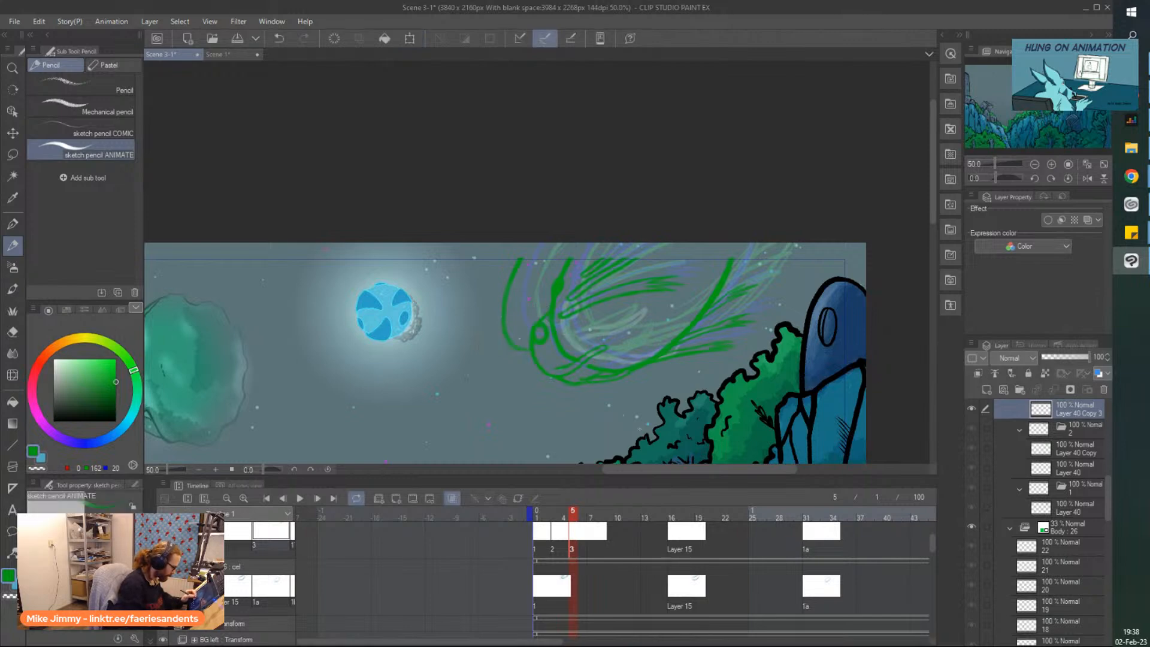
{"action": "scroll", "coordinate": [1109, 490], "scroll_direction": "up", "scroll_amount": 4}
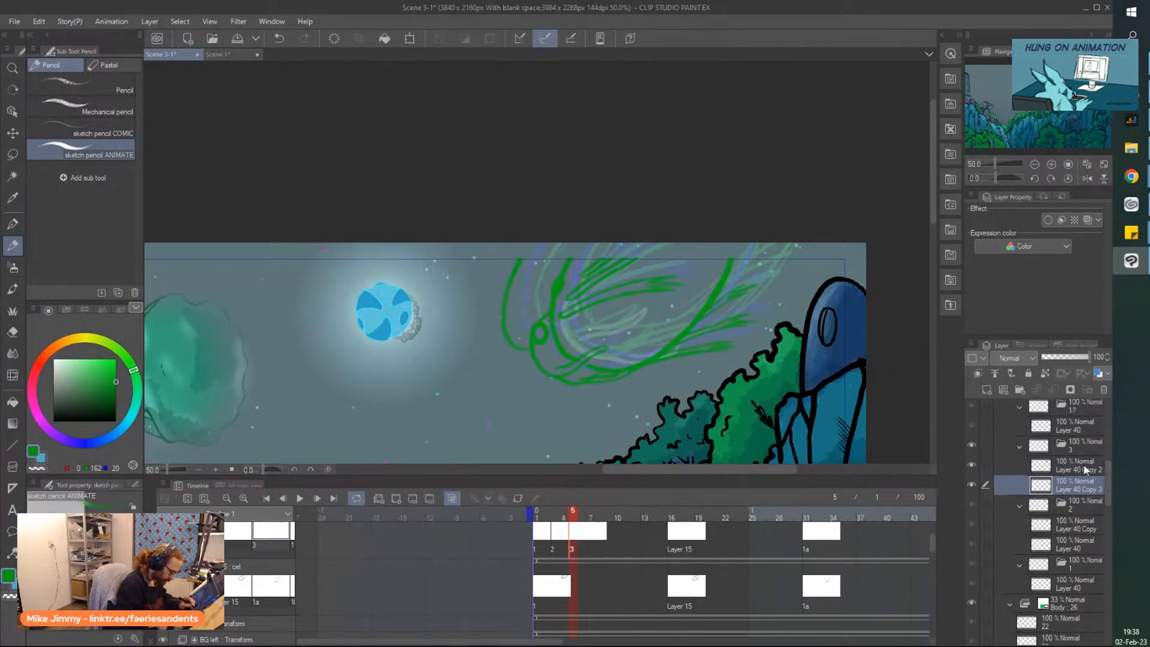
Delete the duplicate Layer 40 Copy 3 from cel folder 3, keeping Layer 40 Copy 2
{"action": "left_click", "coordinate": [974, 464]}
{"action": "left_click", "coordinate": [971, 465]}
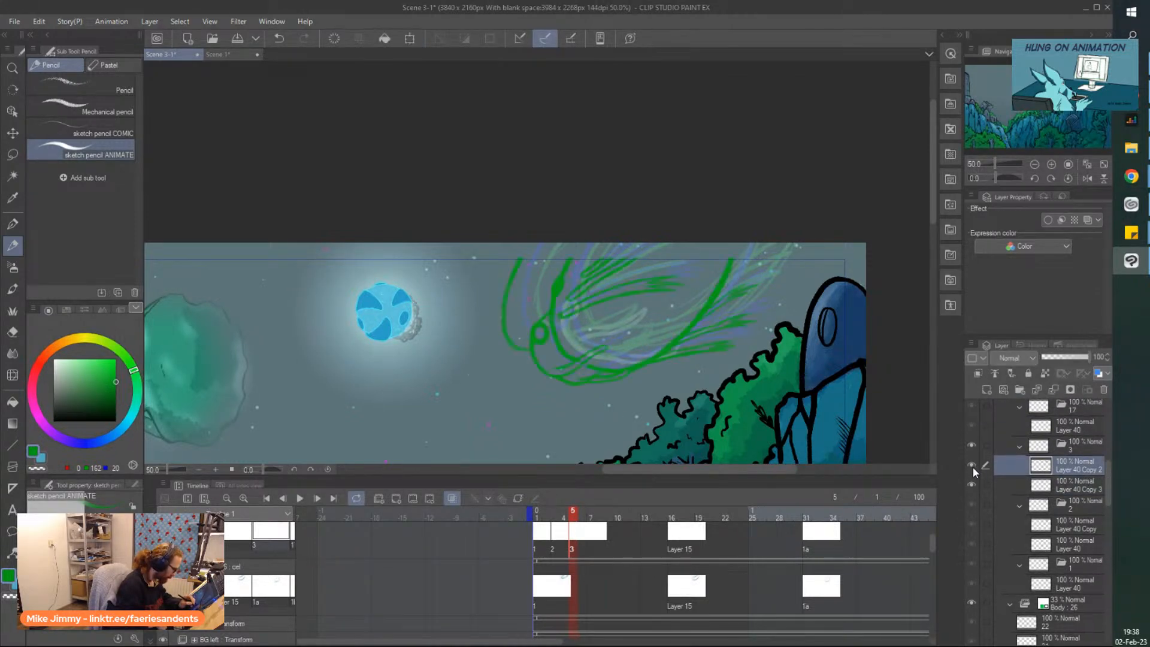
{"action": "left_click", "coordinate": [1055, 486]}
{"action": "left_click", "coordinate": [1104, 389]}
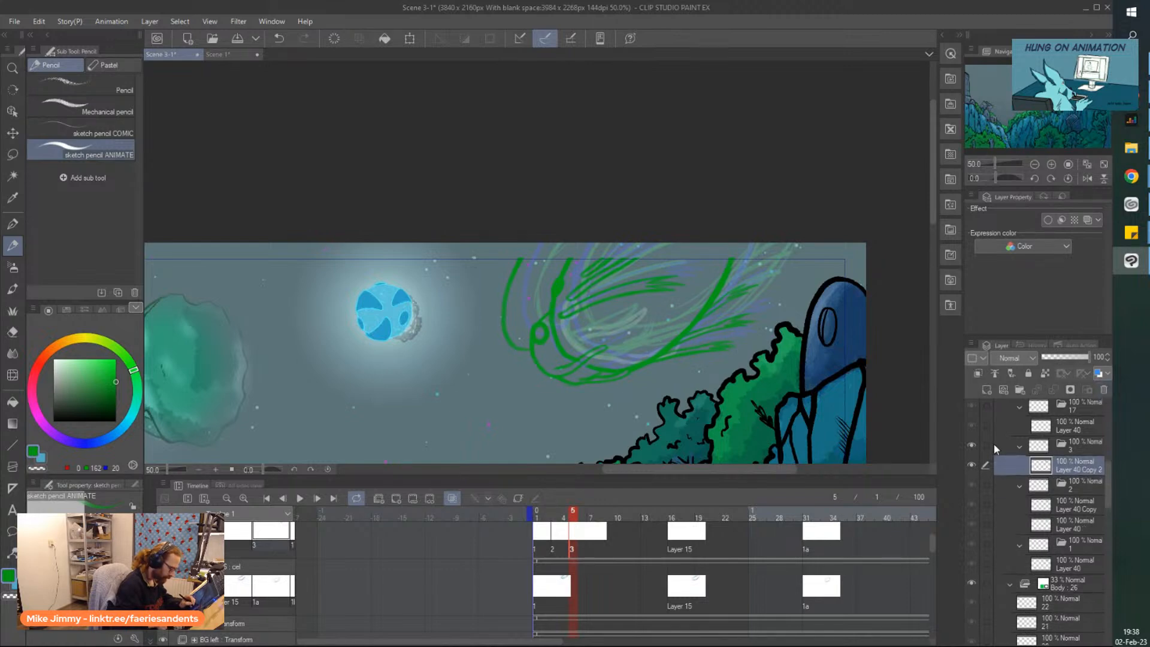
Scale the line art on Layer 40 Copy 2 down very slightly from its lower front corner
{"action": "key", "text": "ctrl+t"}
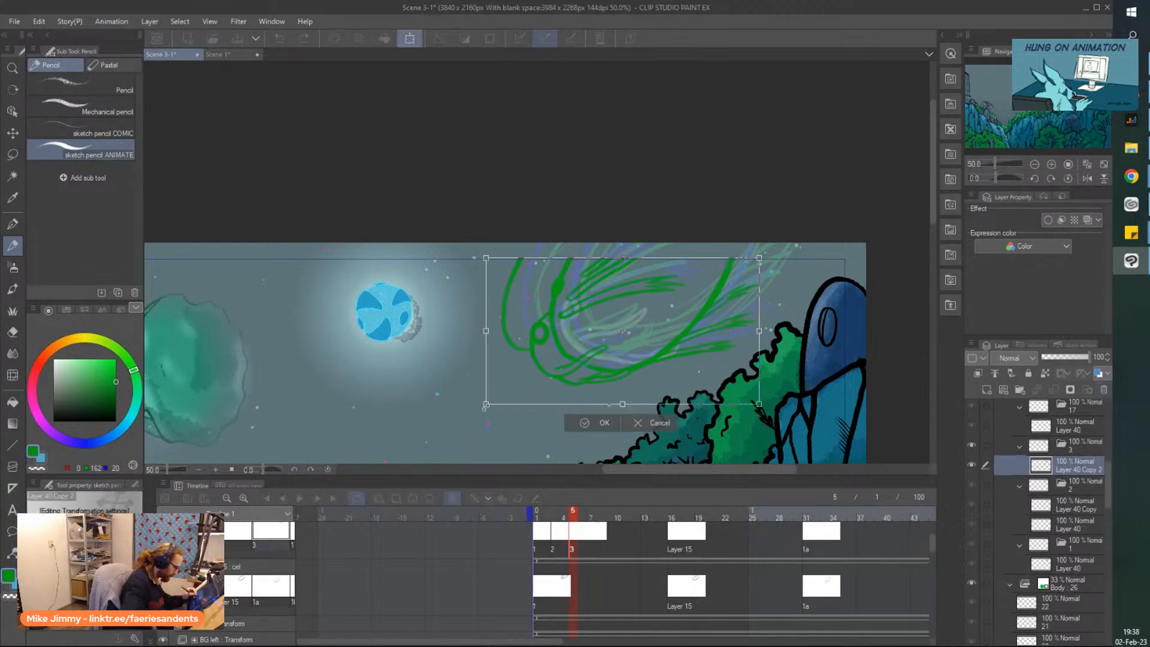
{"action": "left_click_drag", "start_coordinate": [486, 404], "coordinate": [488, 403]}
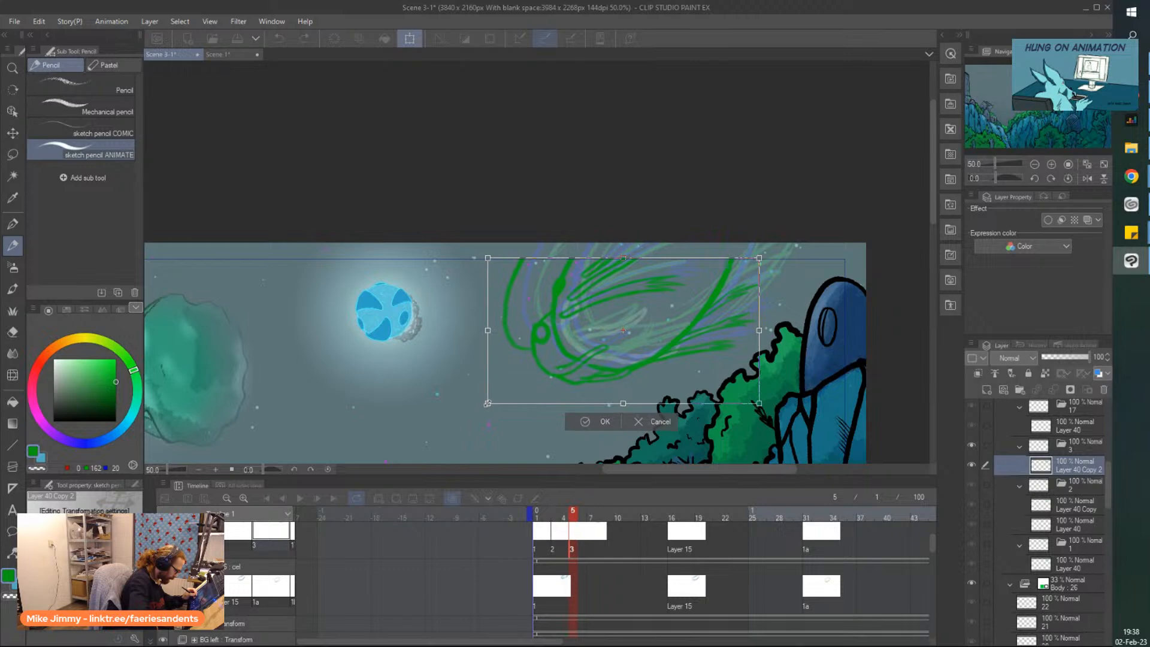
{"action": "left_click", "coordinate": [575, 423]}
Extend the line above the creature's head and its front curve to the canvas's upper edge with the sketch pencil ANIMATE brush
{"action": "key", "text": "p"}
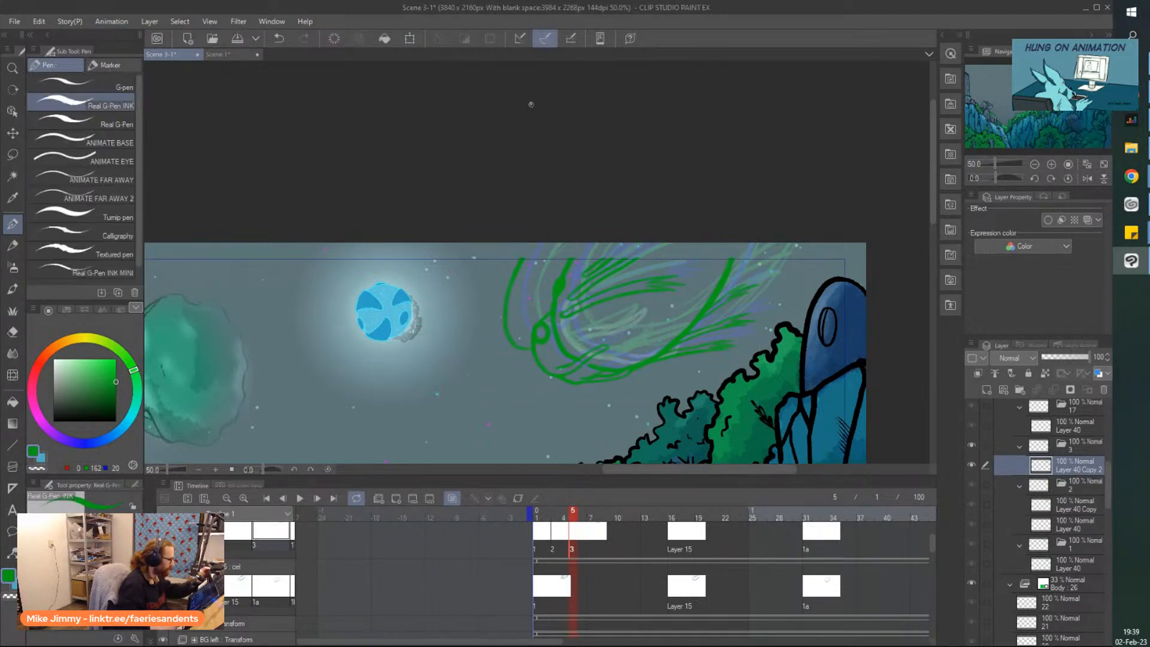
{"action": "key", "text": "ctrl+plus"}
{"action": "key", "text": "ctrl+plus"}
{"action": "key", "text": "ctrl+plus"}
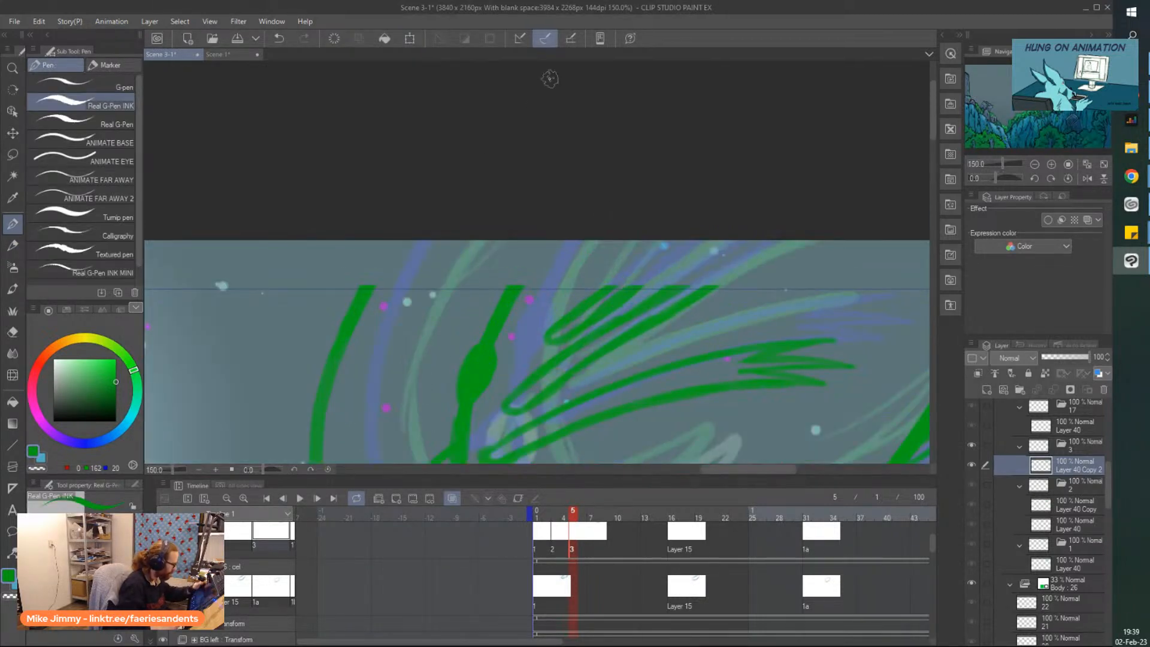
{"action": "key", "text": "p"}
{"action": "left_click_drag", "start_coordinate": [508, 307], "coordinate": [563, 215]}
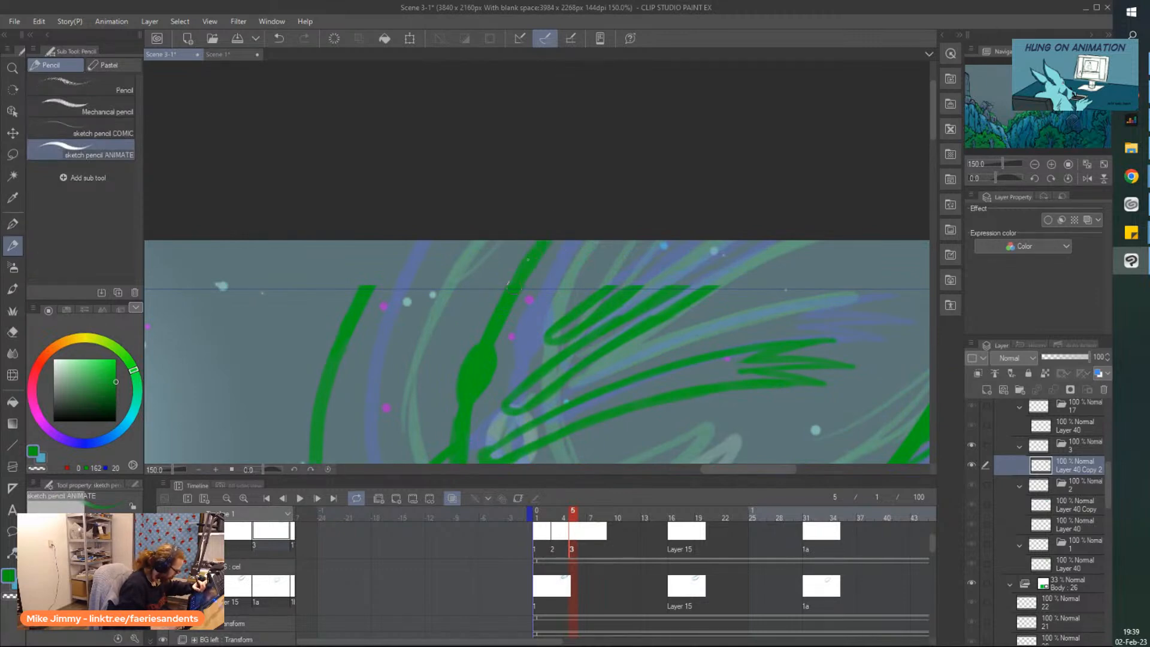
{"action": "right_click", "coordinate": [527, 175]}
{"action": "left_click_drag", "start_coordinate": [407, 226], "coordinate": [360, 305]}
{"action": "key", "text": "e"}
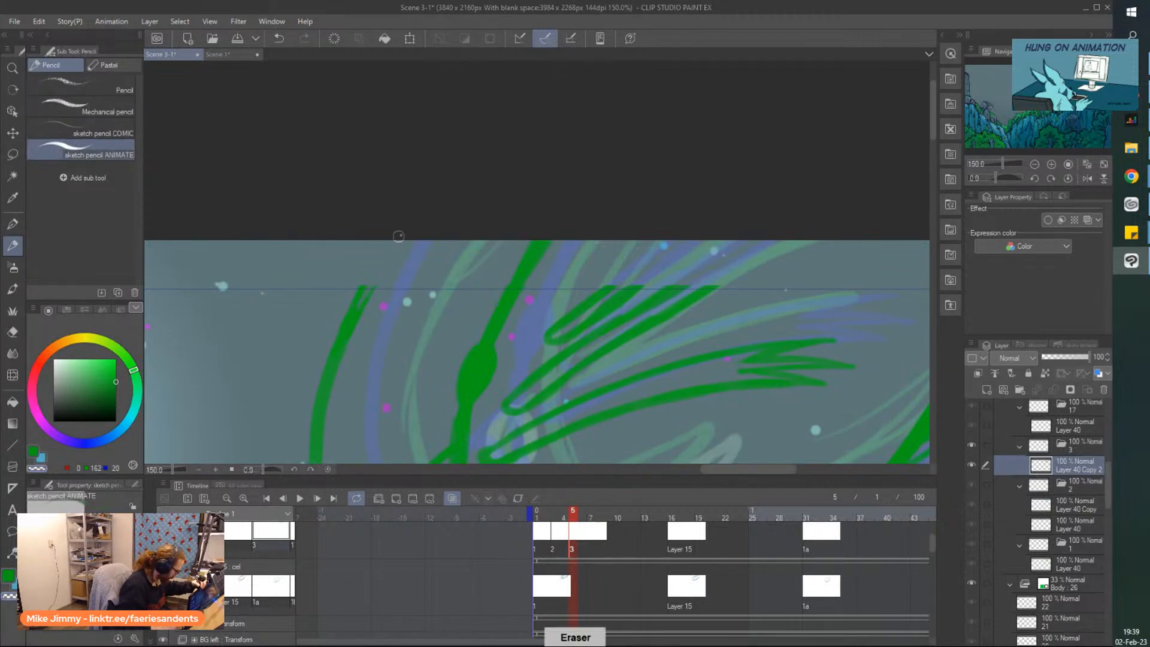
{"action": "key", "text": "p"}
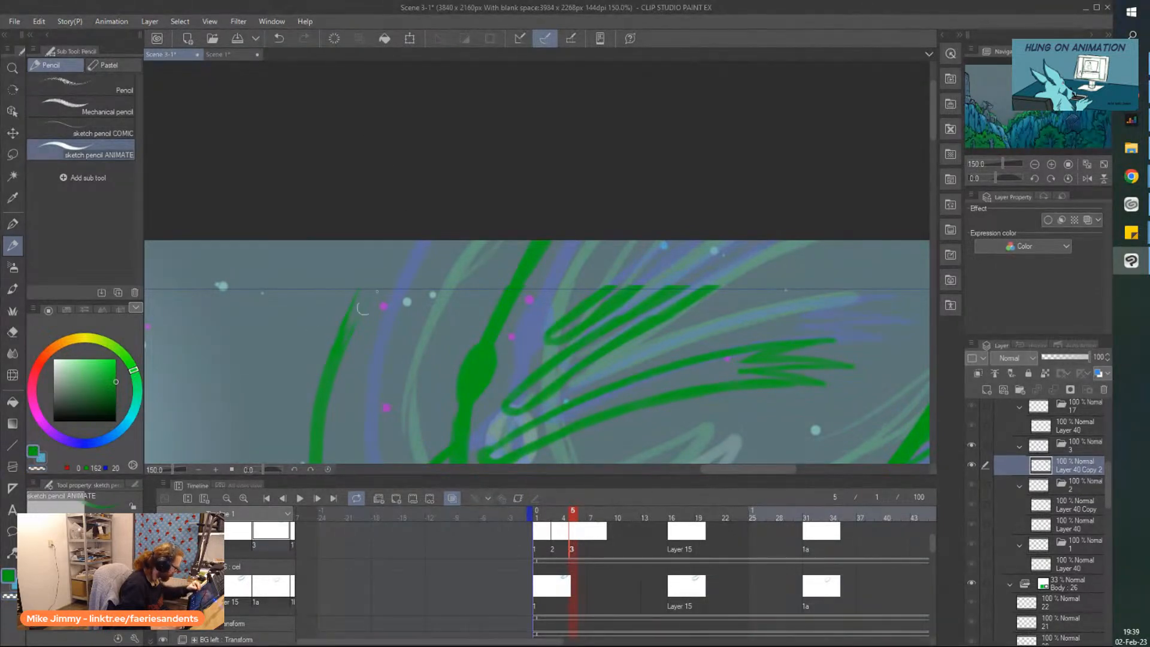
{"action": "scroll", "coordinate": [429, 180], "scroll_direction": "down", "scroll_amount": 2}
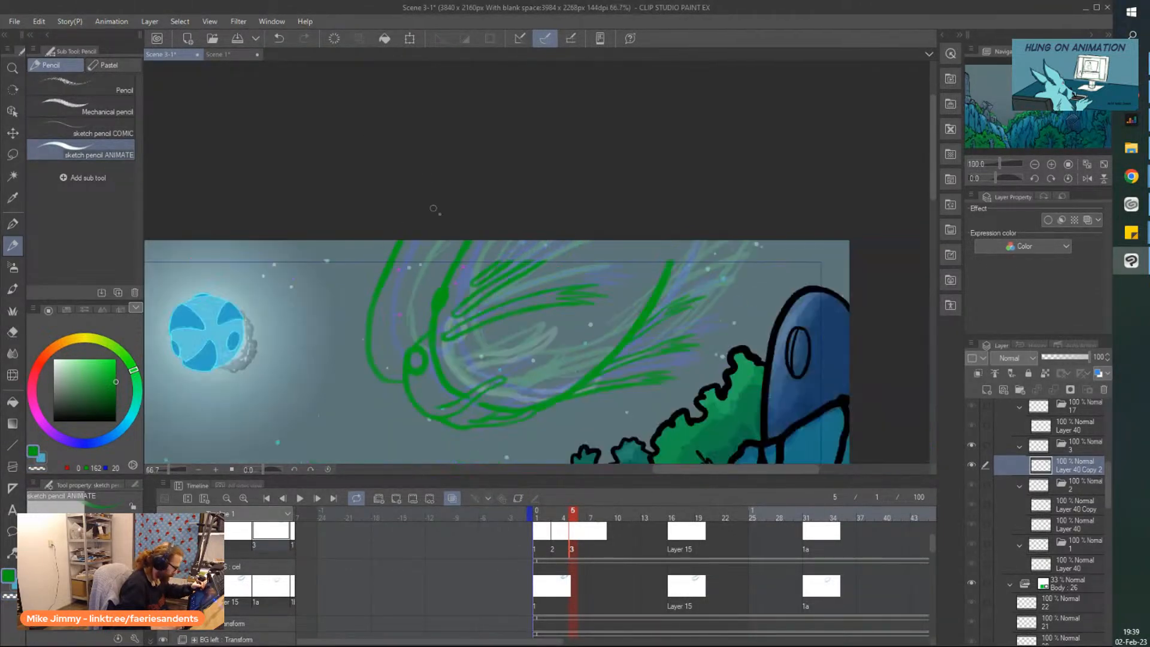
Continue the rear body curve and the cut-off feathered strokes behind the head up to the canvas's upper edge
{"action": "scroll", "coordinate": [527, 205], "scroll_direction": "up", "scroll_amount": 2}
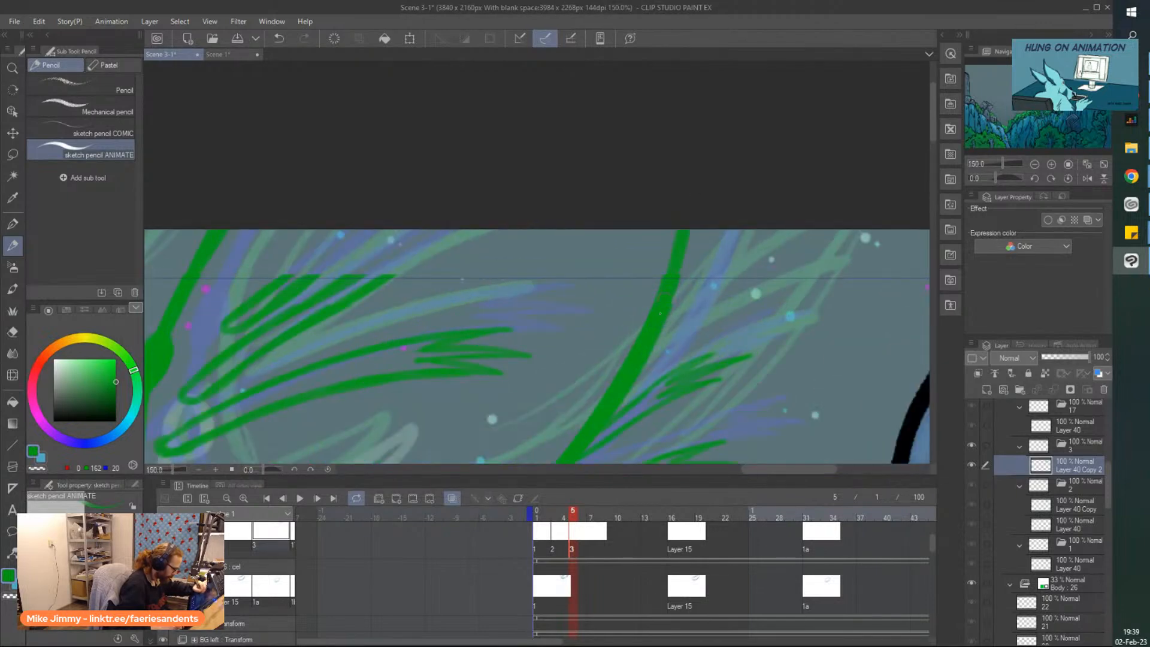
{"action": "scroll", "coordinate": [692, 136], "scroll_direction": "down", "scroll_amount": 1}
{"action": "scroll", "coordinate": [508, 251], "scroll_direction": "up", "scroll_amount": 1}
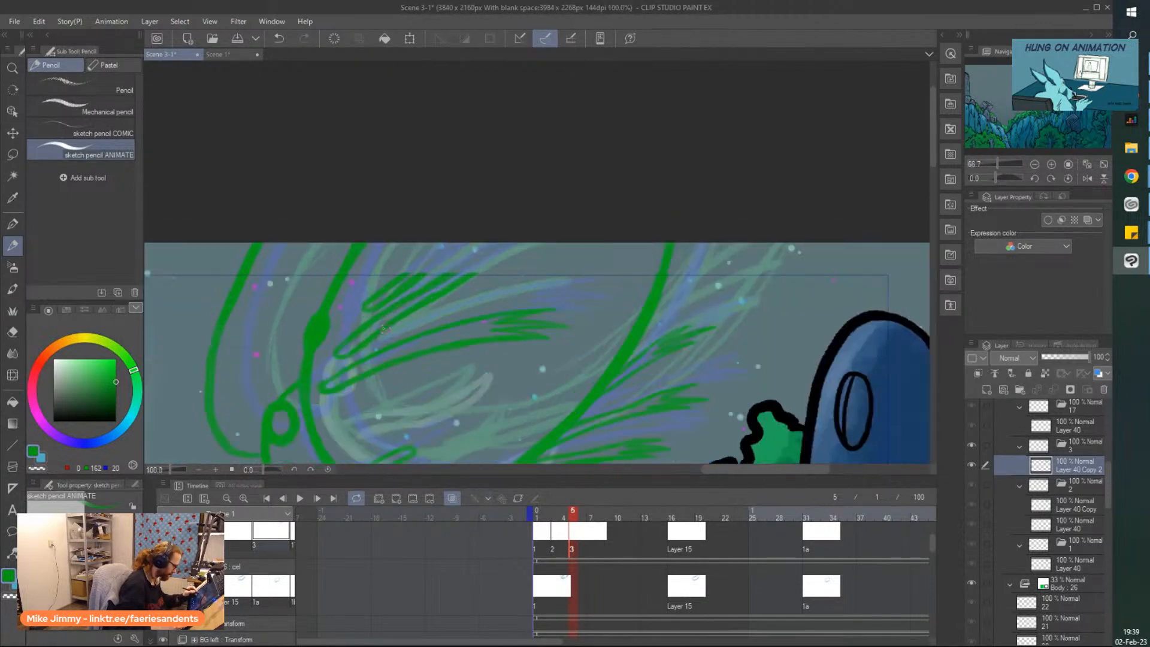
{"action": "mouse_move", "coordinate": [520, 257]}
{"action": "left_mouse_down"}
{"action": "mouse_move", "coordinate": [573, 223]}
{"action": "mouse_move", "coordinate": [566, 213]}
{"action": "mouse_move", "coordinate": [501, 243]}
{"action": "left_mouse_up"}
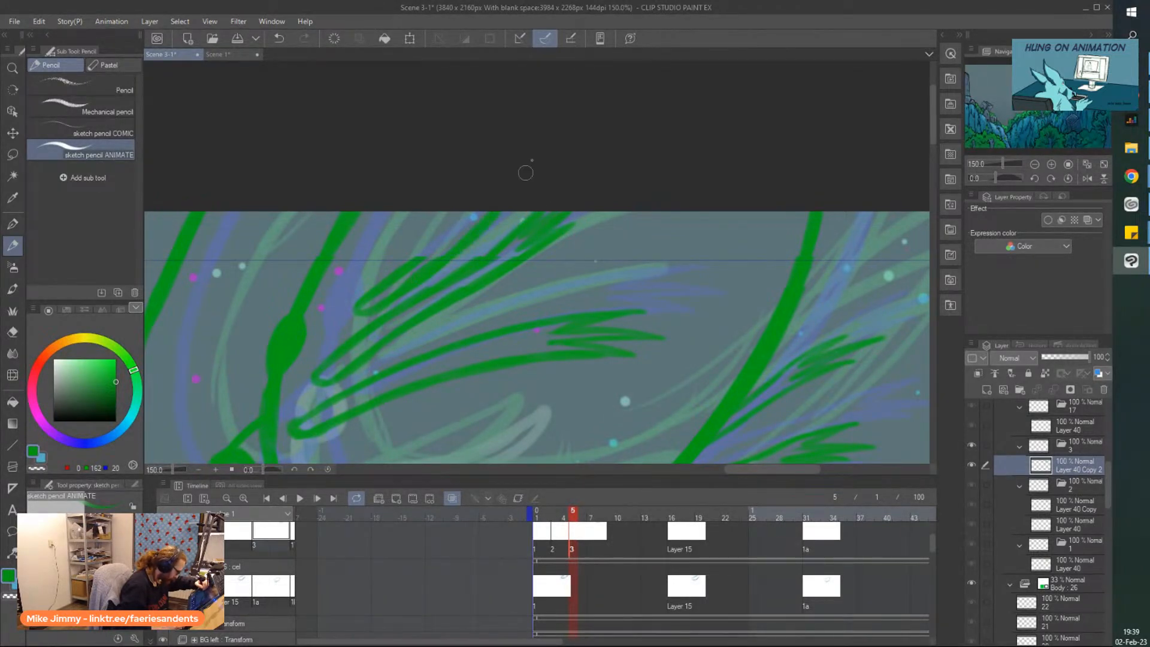
{"action": "scroll", "coordinate": [469, 257], "scroll_direction": "down", "scroll_amount": 3}
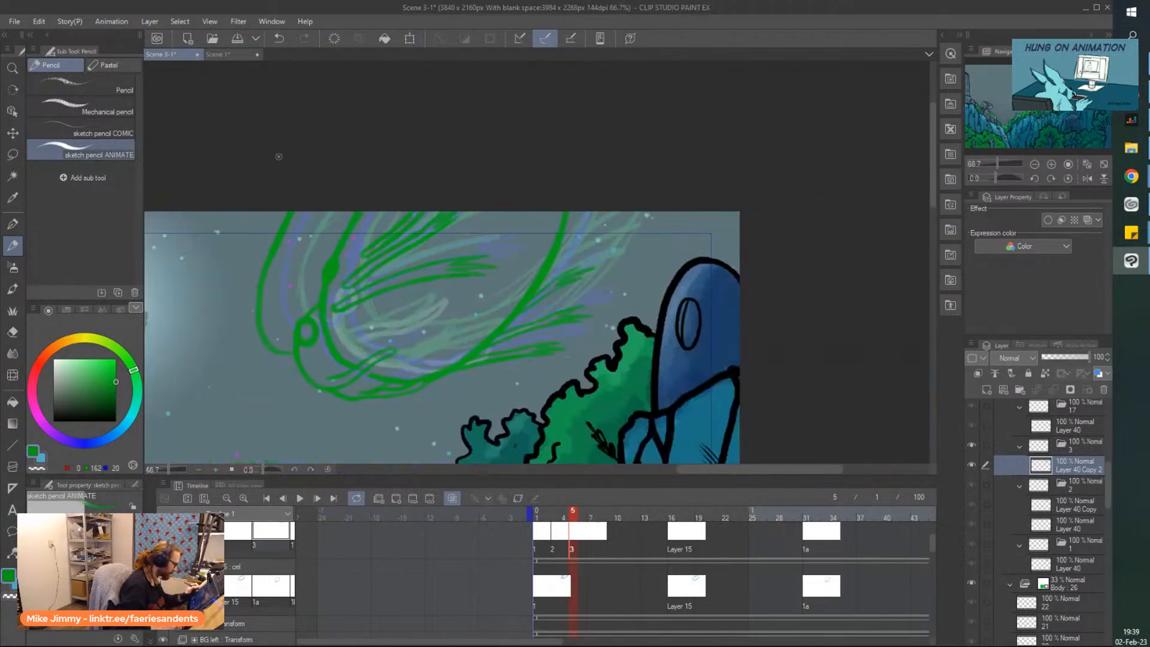
Retime the Aquared body inks track so cel 2 starts on frame 2 and cel 3 on frame 3
{"action": "left_click_drag", "start_coordinate": [706, 469], "coordinate": [672, 469]}
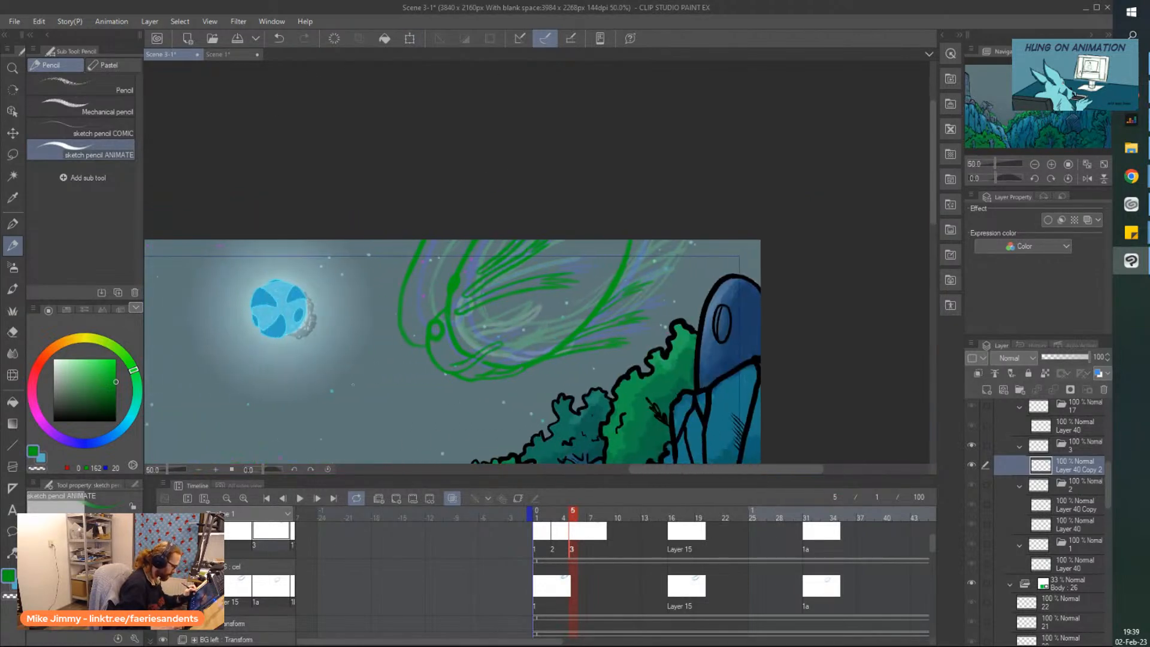
{"action": "left_click", "coordinate": [588, 541]}
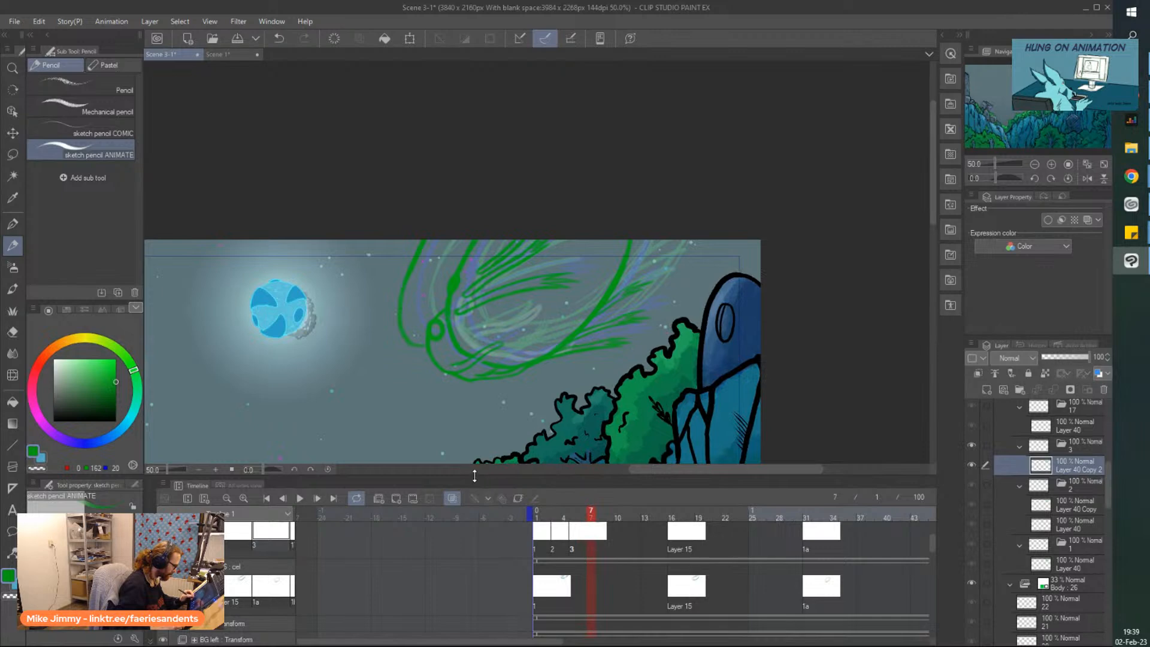
{"action": "left_click", "coordinate": [551, 537]}
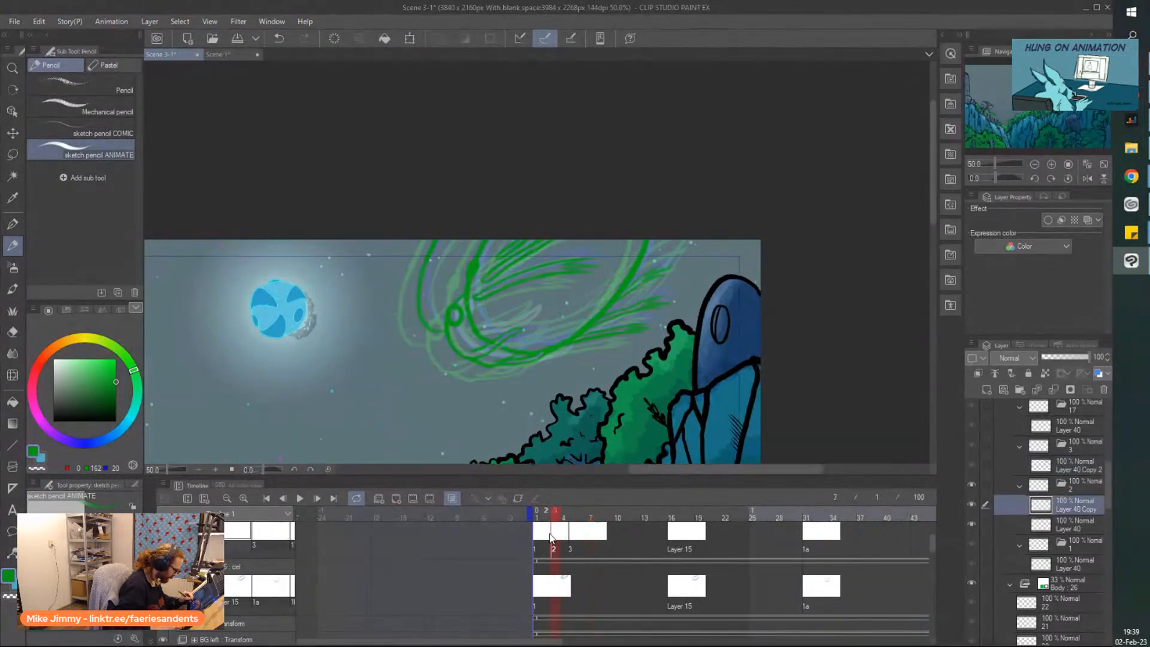
{"action": "left_click_drag", "start_coordinate": [552, 537], "coordinate": [552, 540]}
{"action": "left_click", "coordinate": [556, 542]}
{"action": "left_click", "coordinate": [545, 540]}
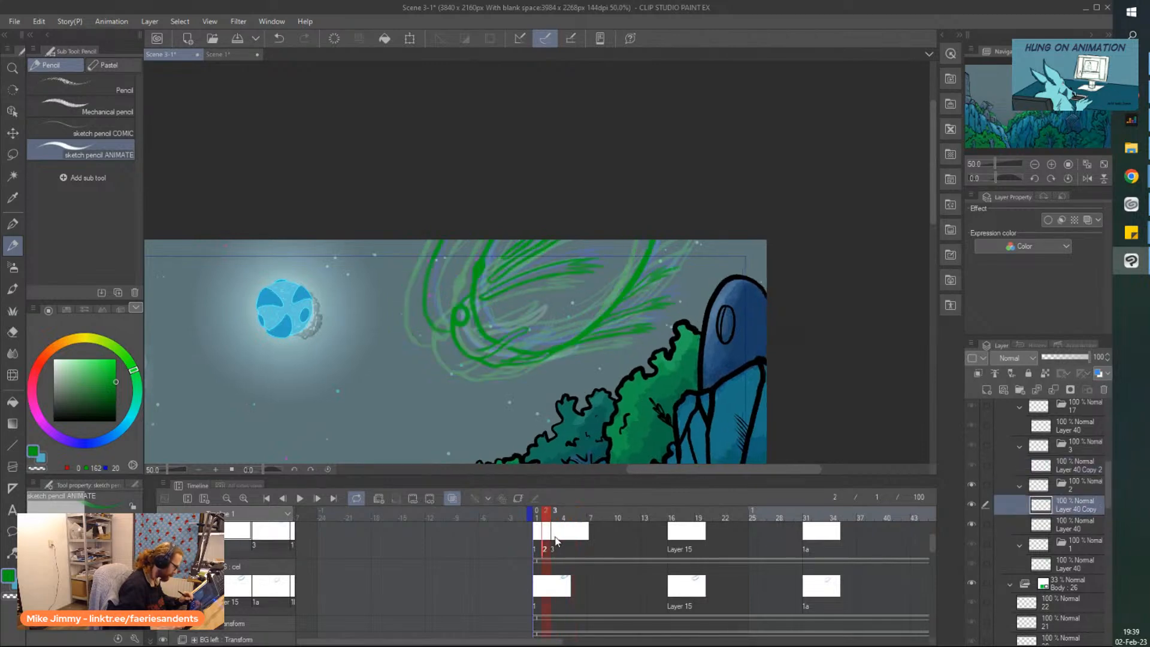
{"action": "left_click", "coordinate": [554, 539]}
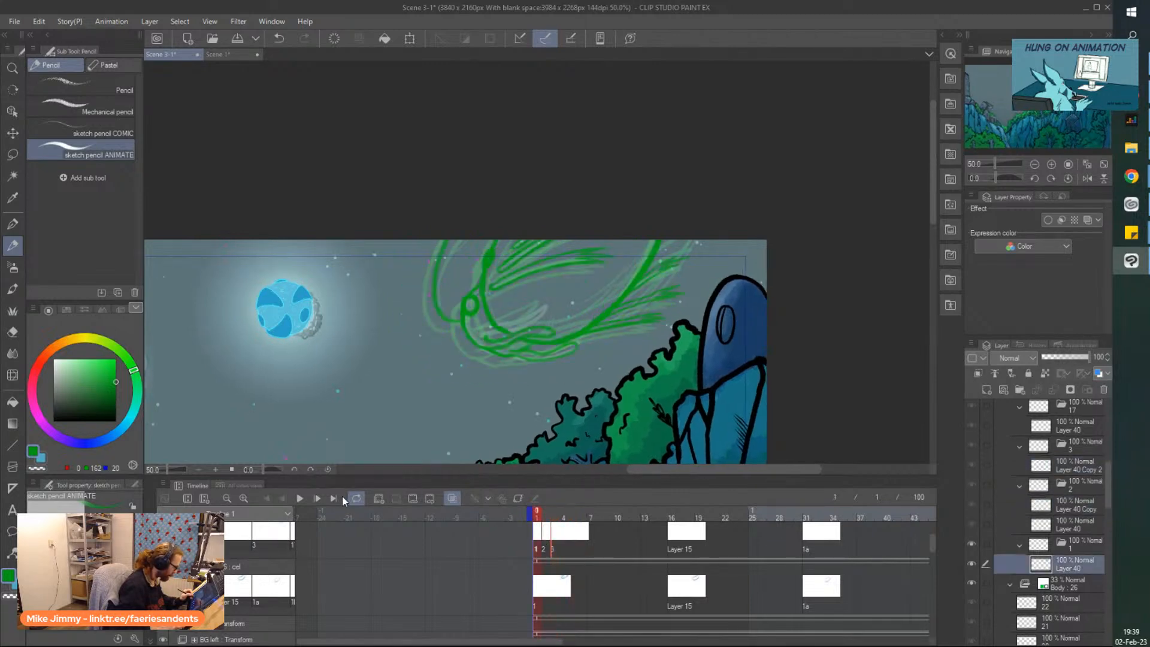
Play back the retimed opening drawings and go to frame 4
{"action": "left_click", "coordinate": [300, 498]}
{"action": "left_click", "coordinate": [300, 498]}
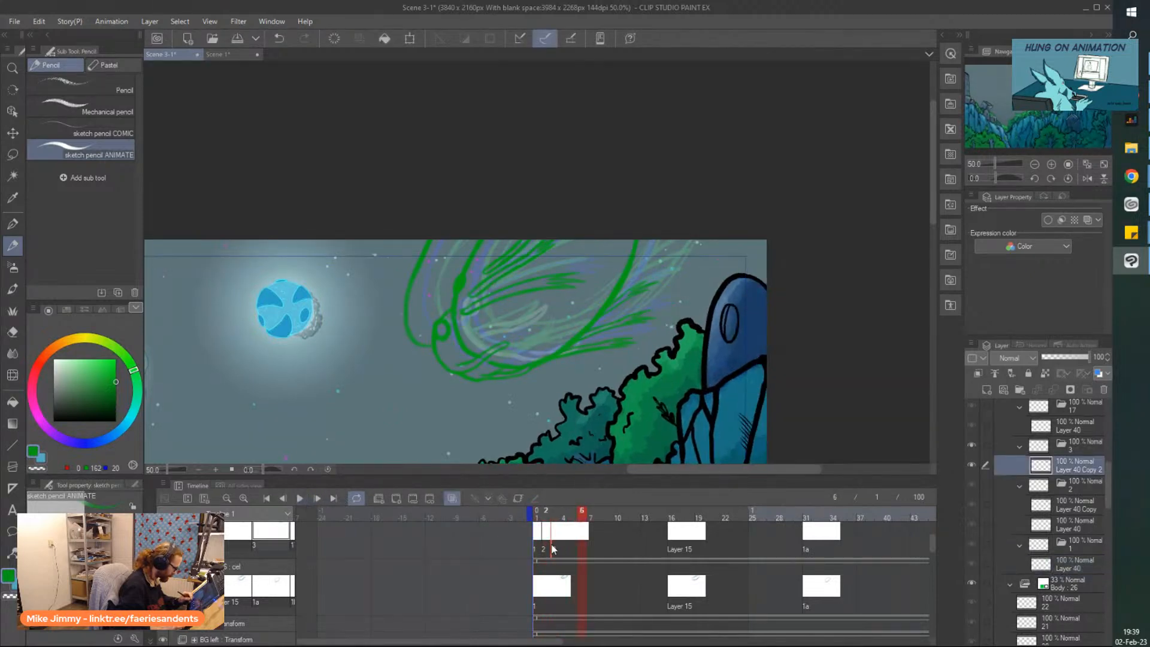
{"action": "left_click", "coordinate": [564, 542]}
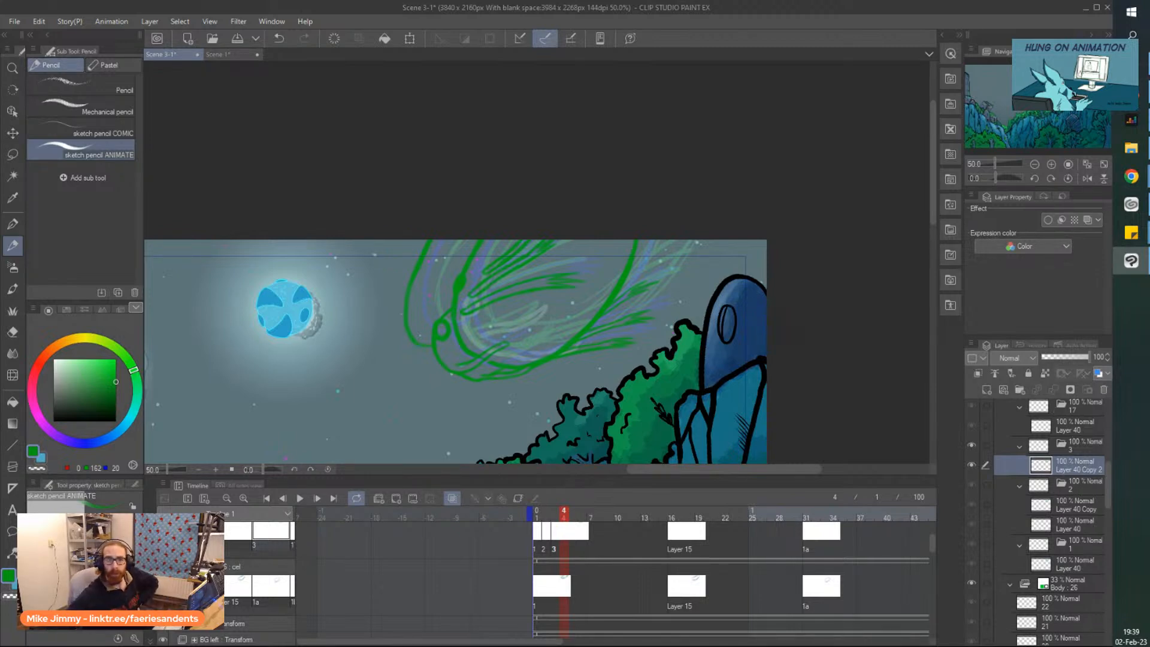
{"action": "key", "text": "alt+Tab"}
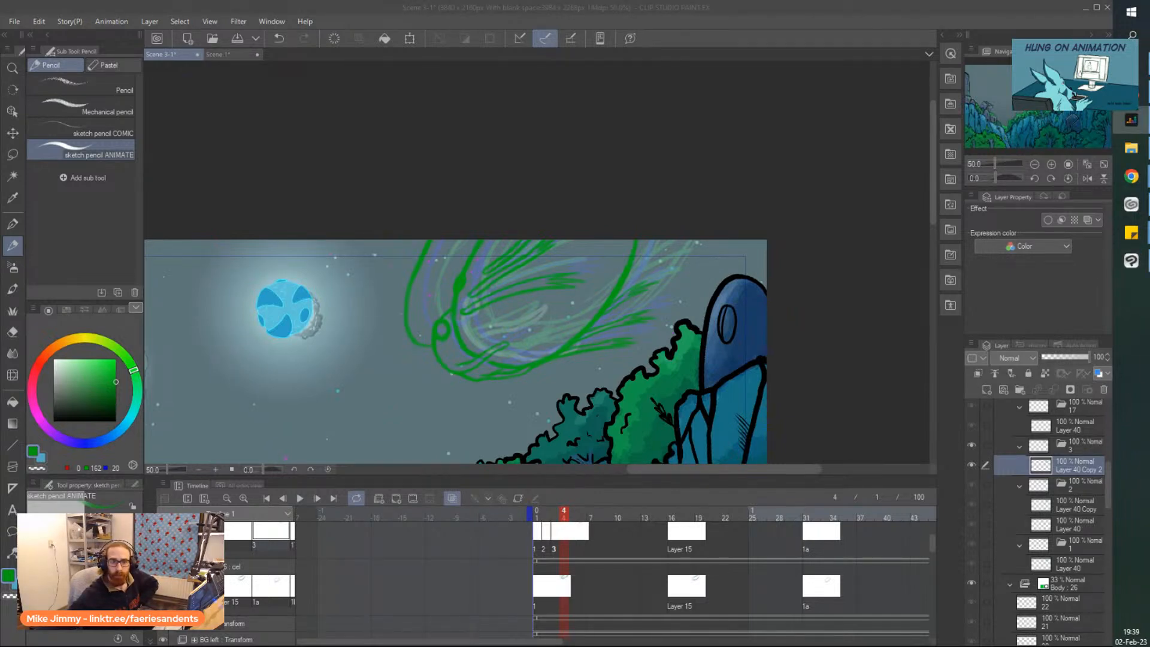
{"action": "key", "text": "alt+Tab"}
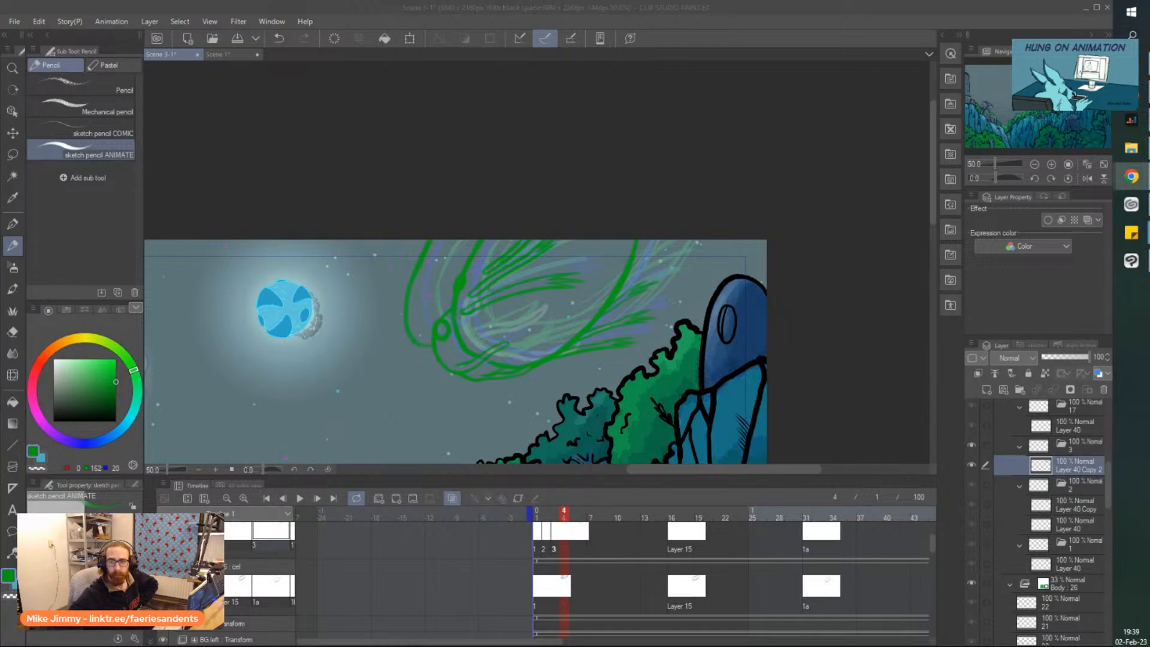
{"action": "key", "text": "alt+Tab"}
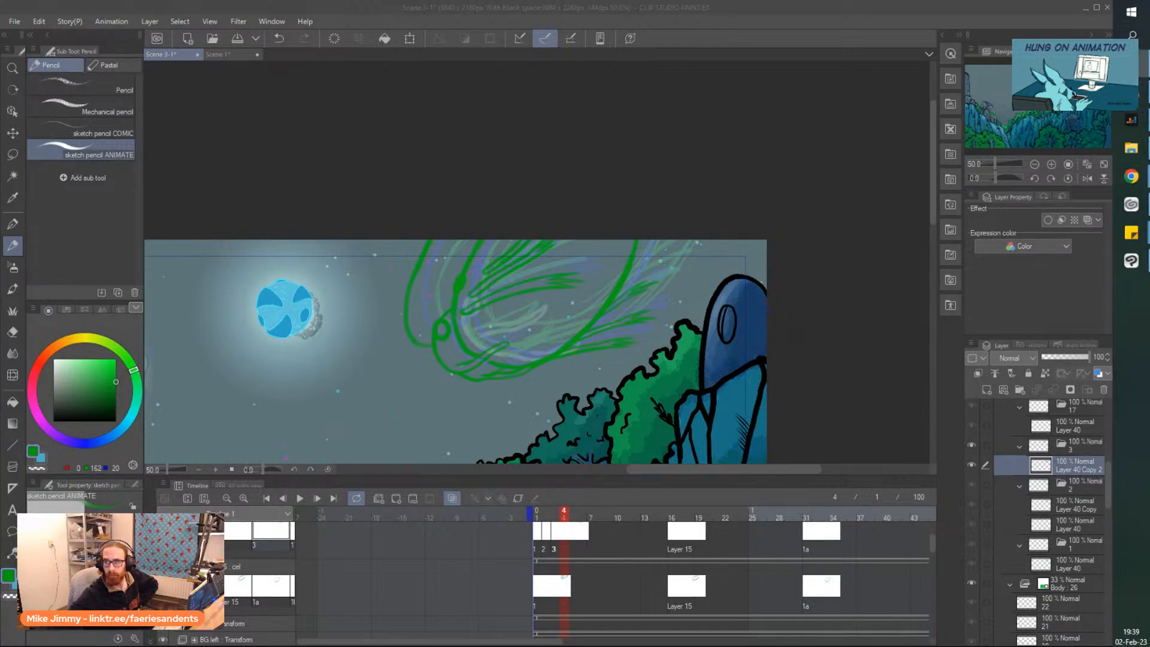
{"action": "key", "text": "alt+Tab"}
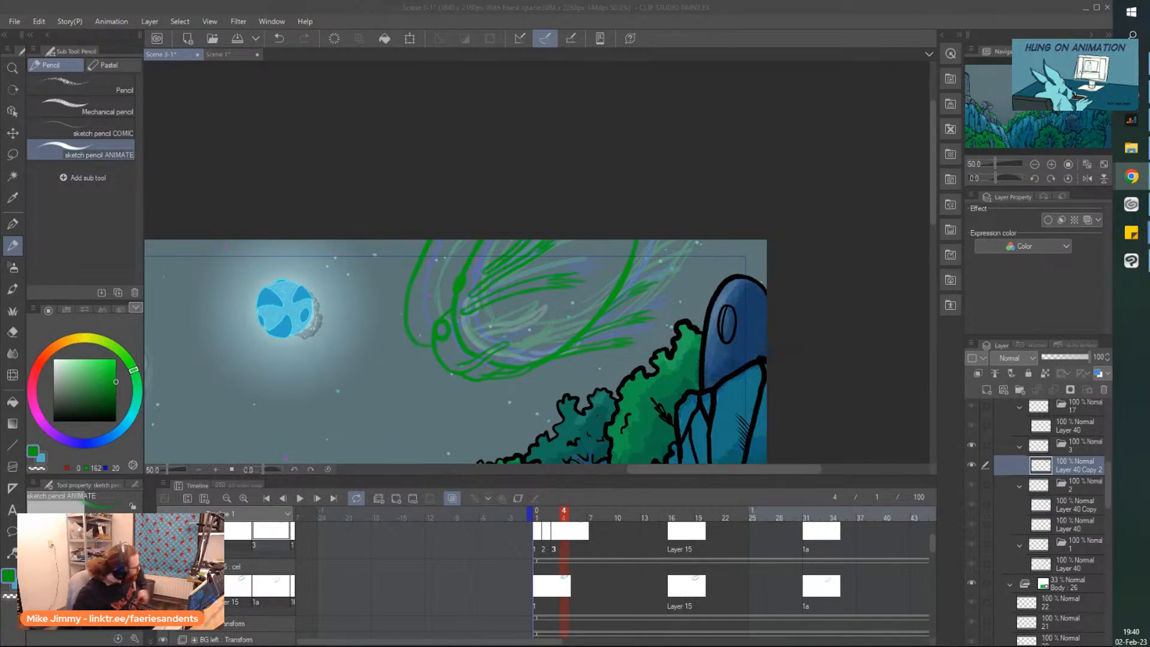
{"action": "left_click", "coordinate": [691, 16]}
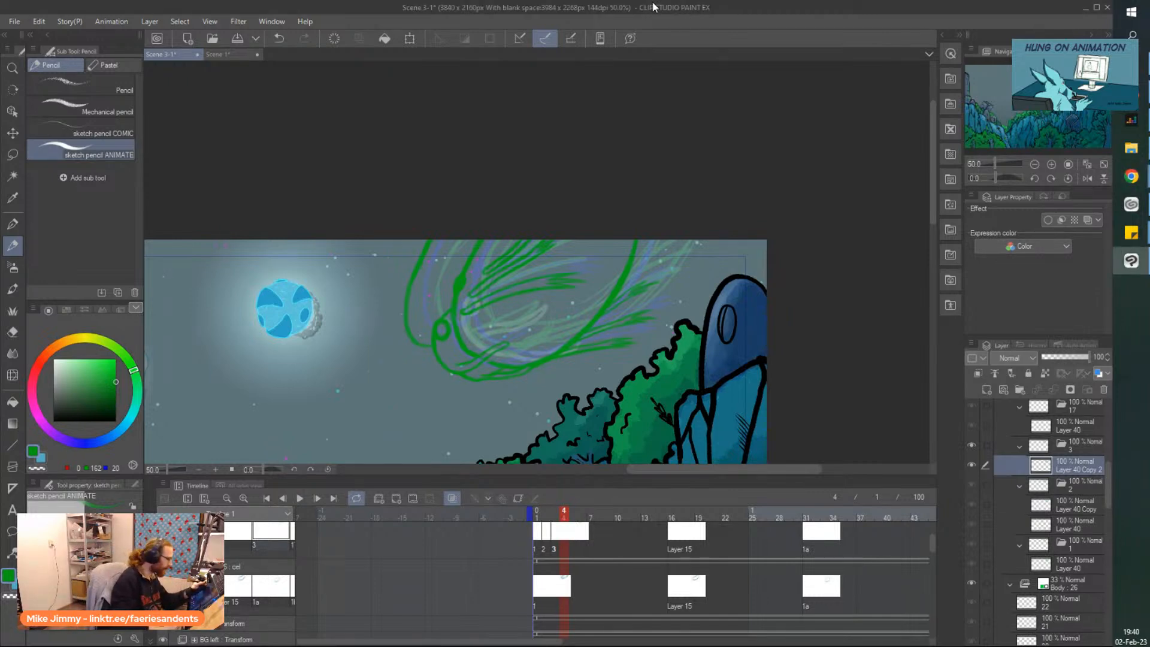
{"action": "scroll", "coordinate": [572, 227], "scroll_direction": "down", "scroll_amount": 1}
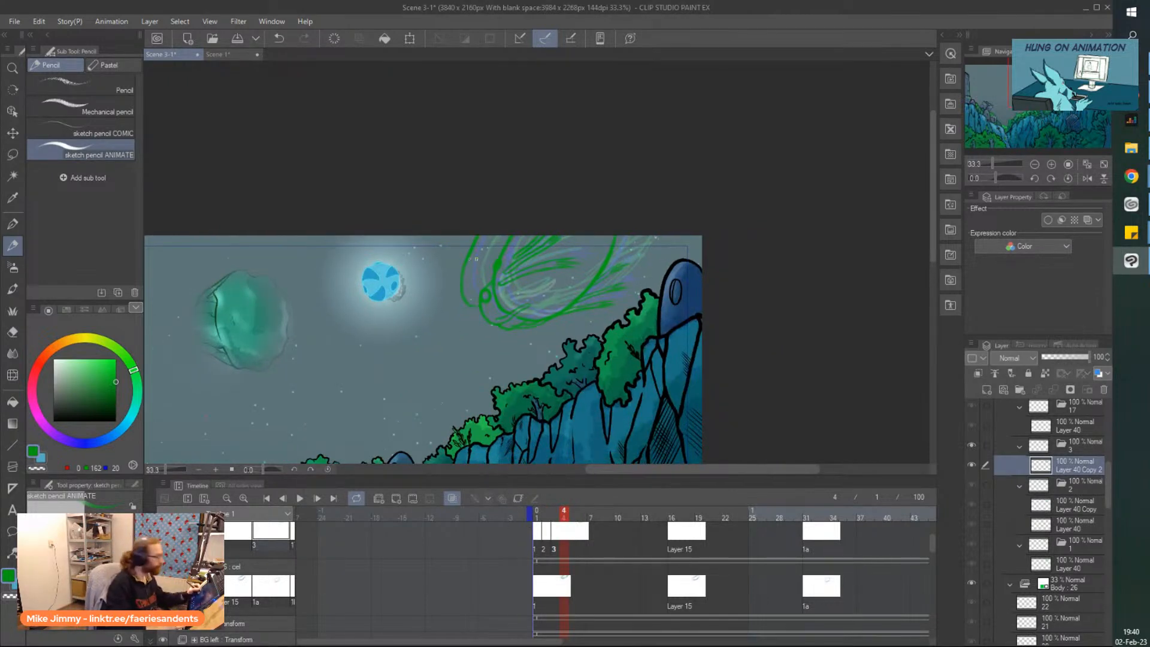
{"action": "scroll", "coordinate": [441, 300], "scroll_direction": "up", "scroll_amount": 1}
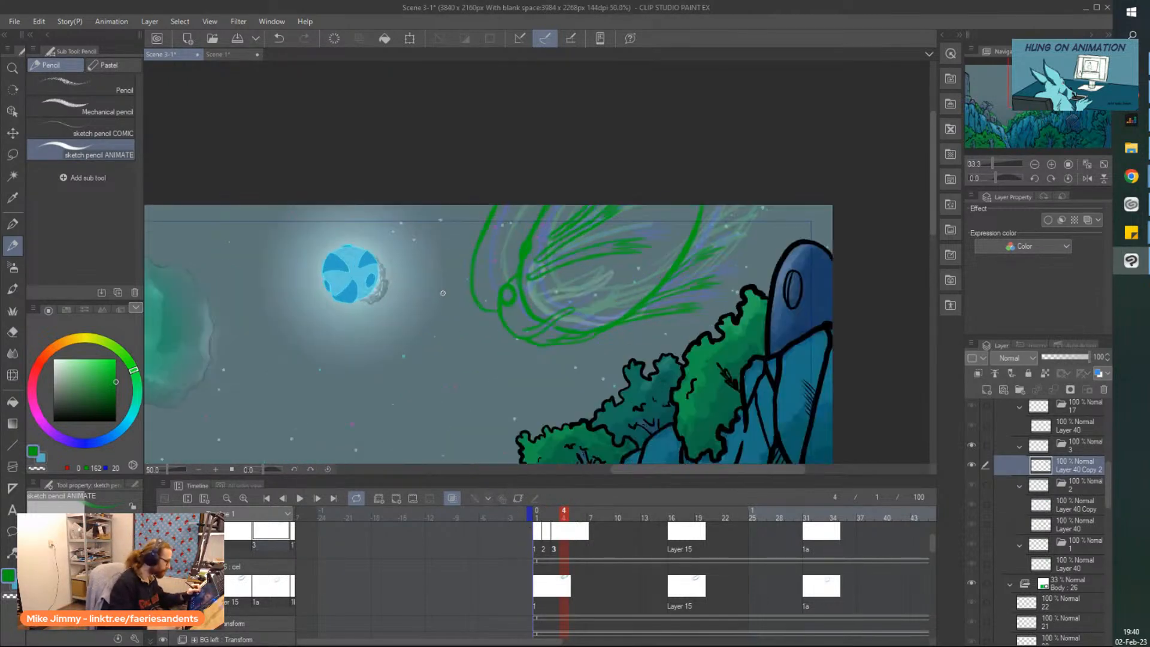
{"action": "right_click", "coordinate": [566, 537]}
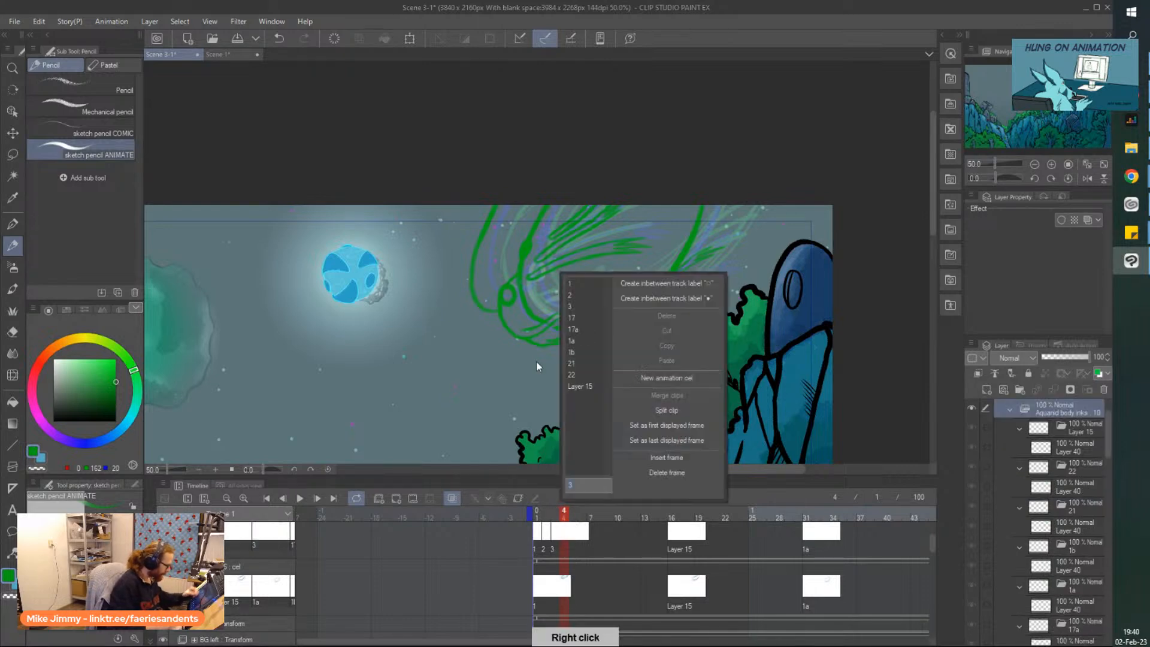
{"action": "left_click", "coordinate": [564, 538]}
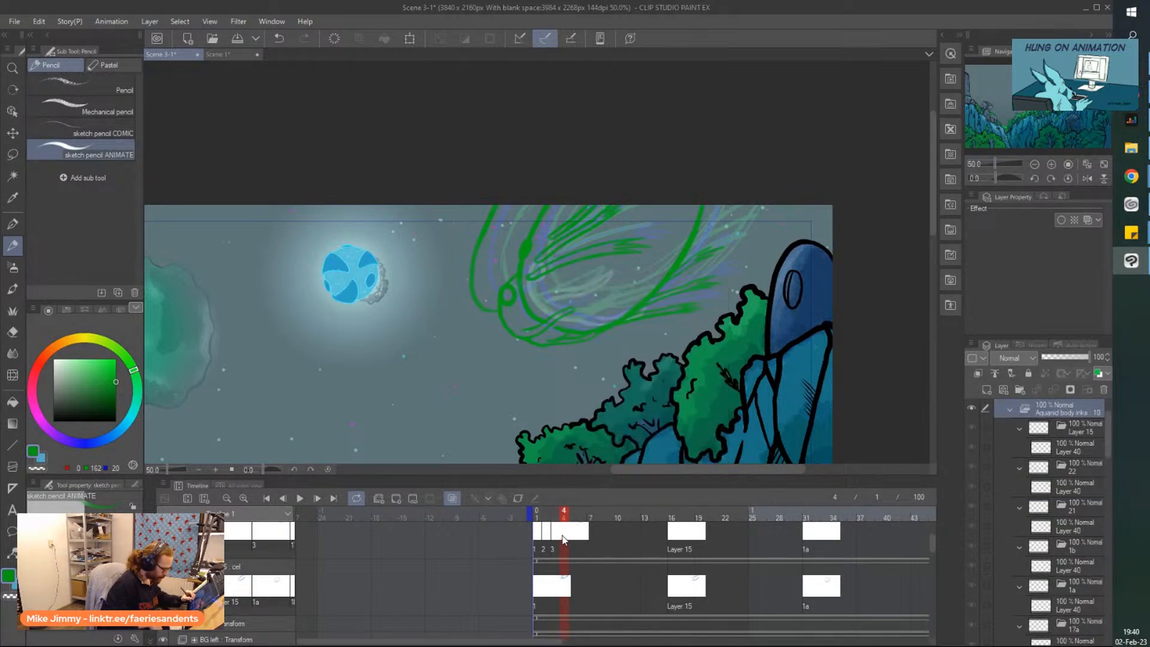
{"action": "scroll", "coordinate": [1110, 461], "scroll_direction": "down", "scroll_amount": 3}
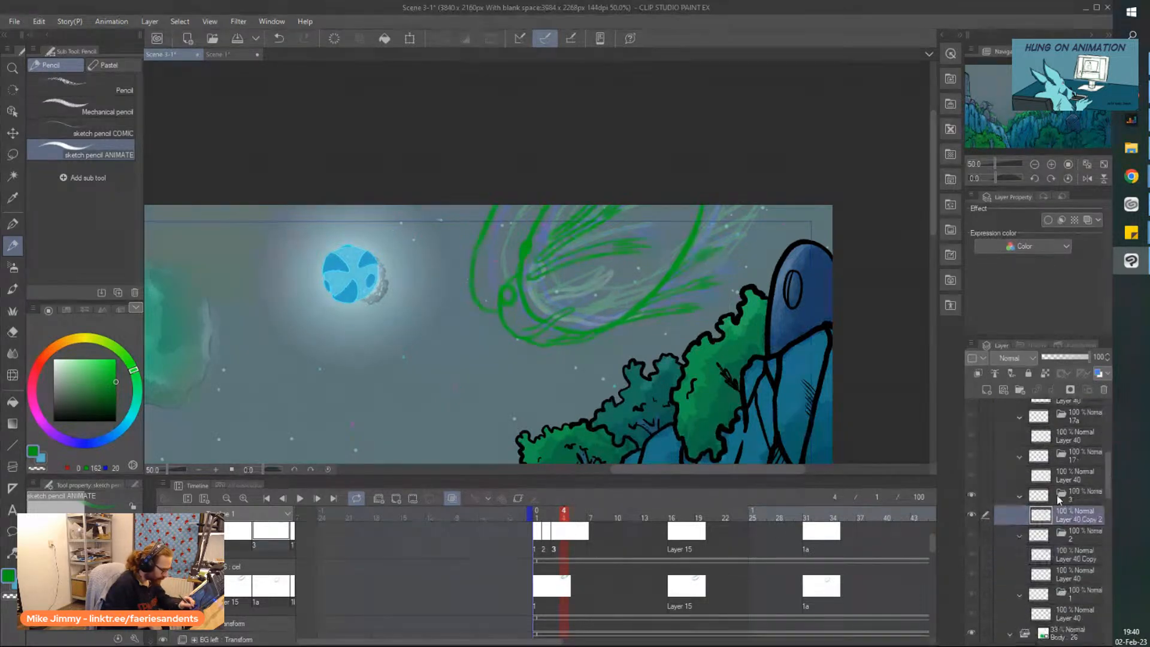
{"action": "left_click", "coordinate": [1057, 495]}
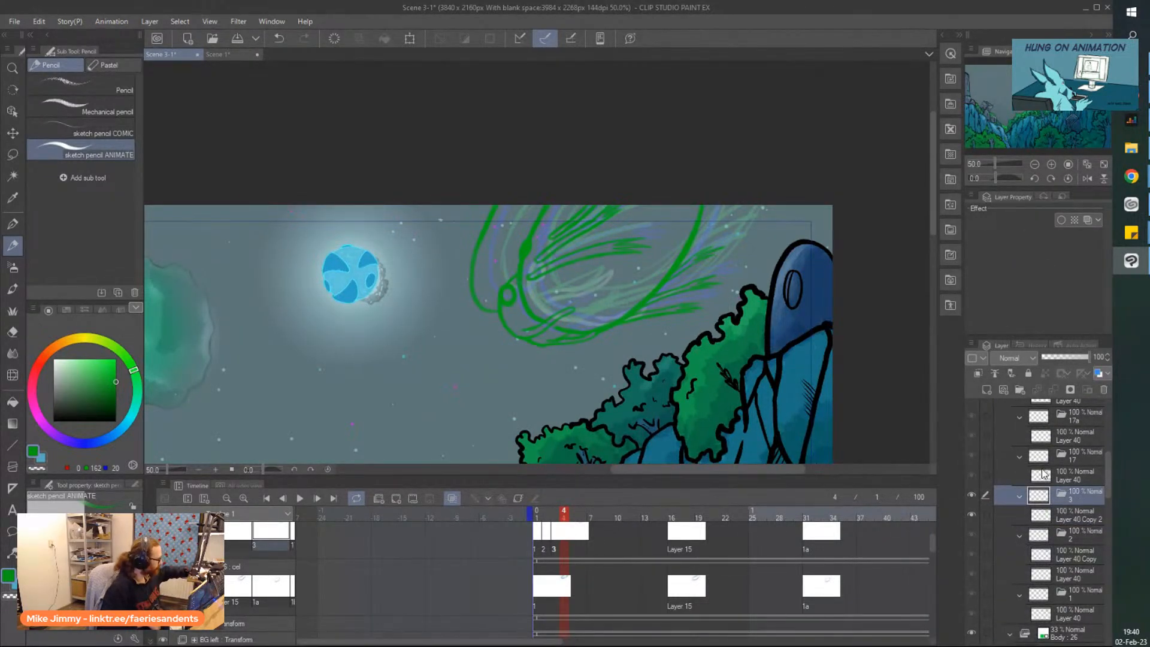
{"action": "right_click", "coordinate": [564, 539]}
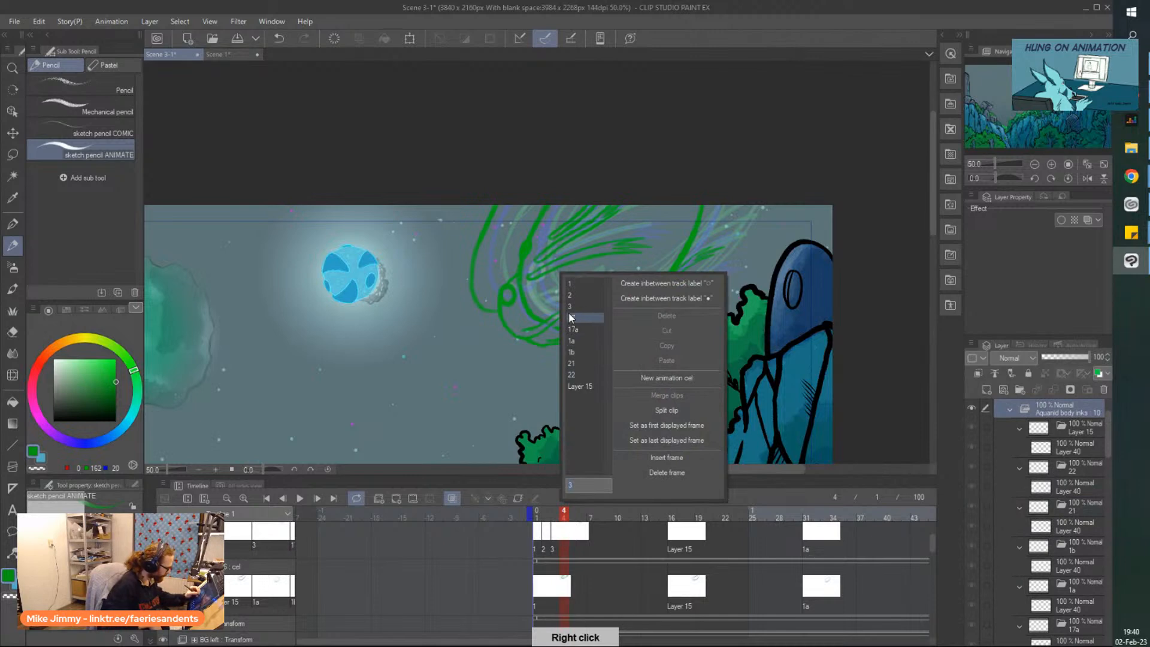
{"action": "left_click", "coordinate": [561, 544]}
Duplicate cel folder 3 within the Aquared body inks folder as the base for the next drawing
{"action": "left_click_drag", "start_coordinate": [1108, 443], "coordinate": [1098, 480]}
{"action": "left_click", "coordinate": [1074, 498]}
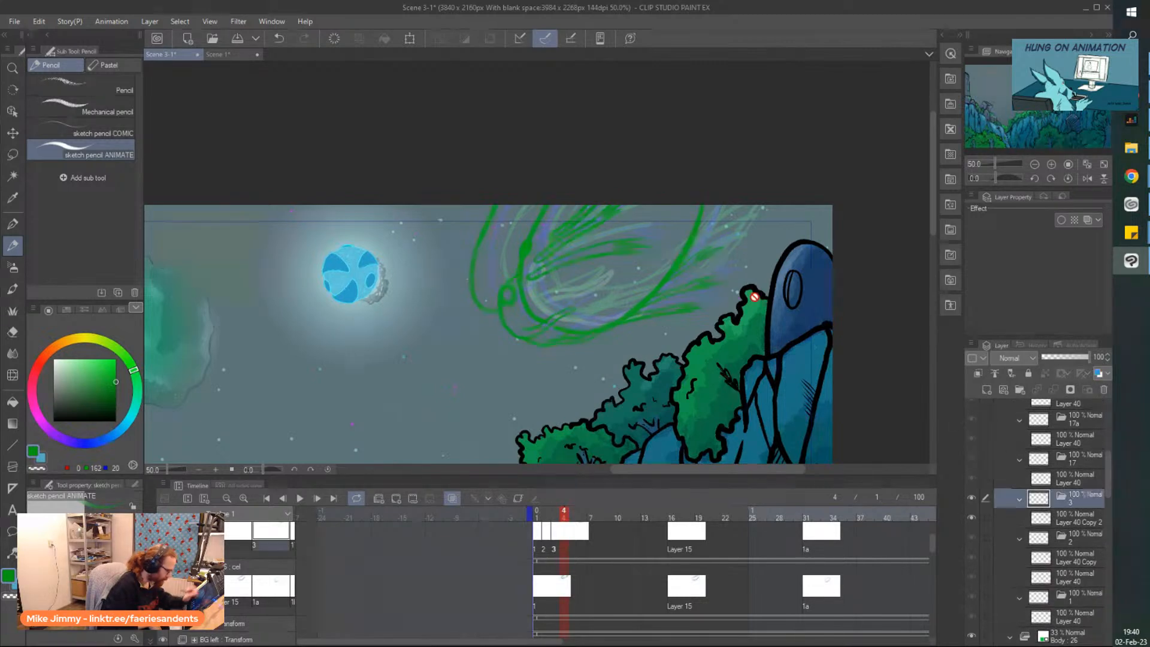
{"action": "key", "text": "alt+n"}
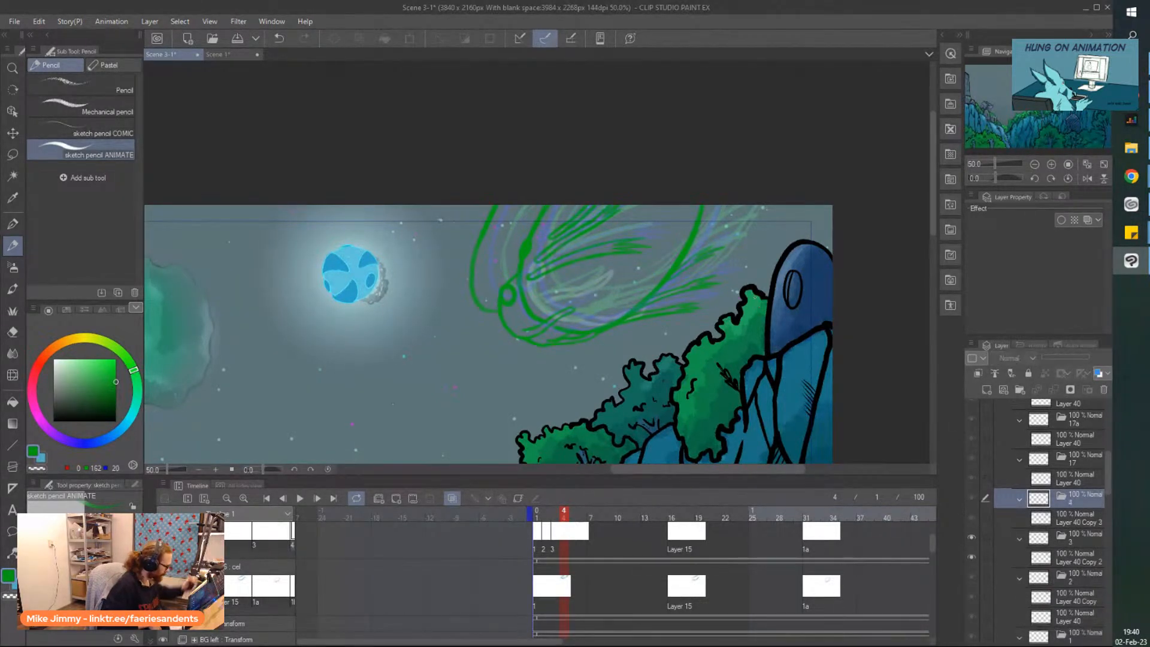
Assign cel 4 to frame 4 of the Aquared body inks track and return to that frame for drawing
{"action": "right_click", "coordinate": [565, 535]}
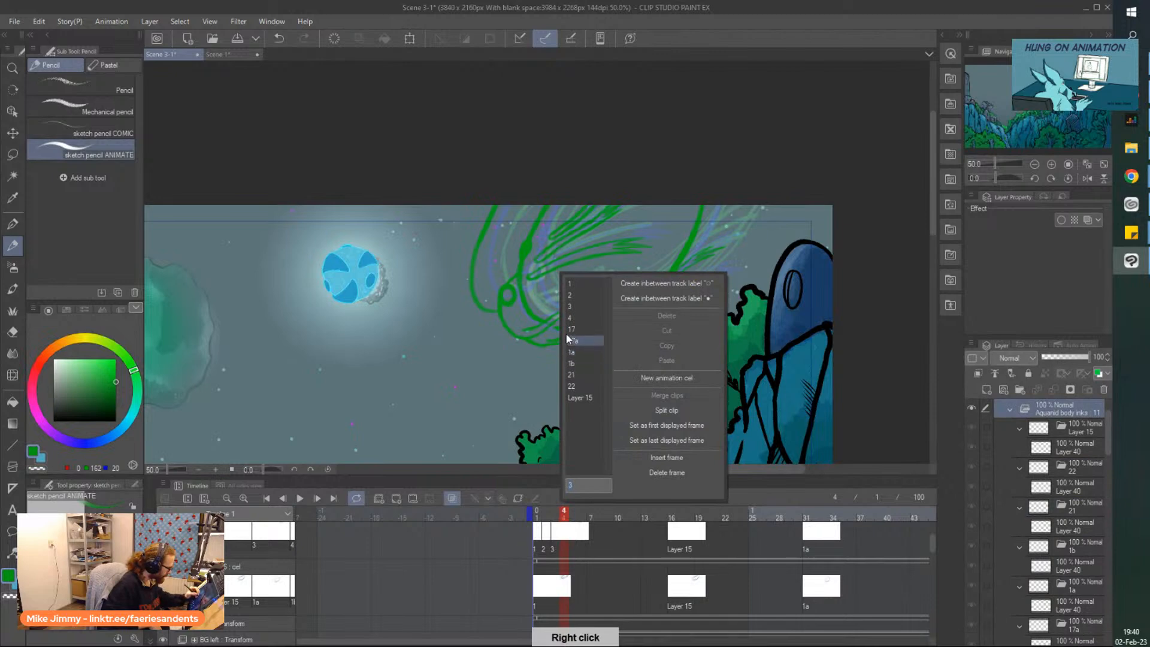
{"action": "left_click", "coordinate": [570, 317]}
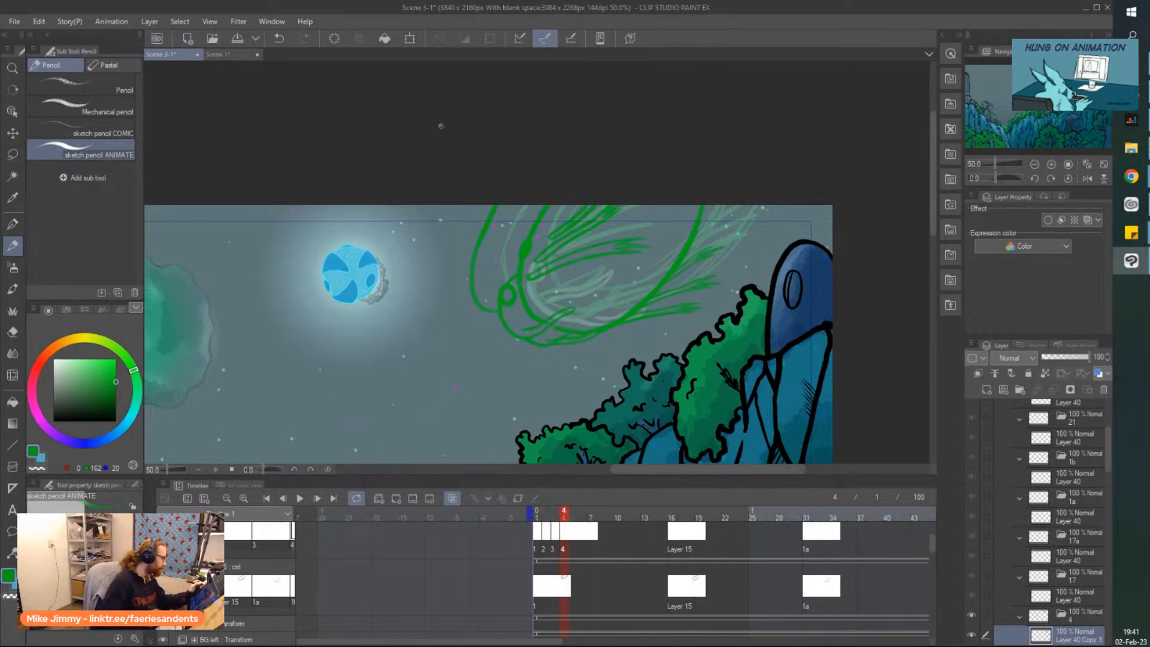
{"action": "left_click", "coordinate": [568, 537]}
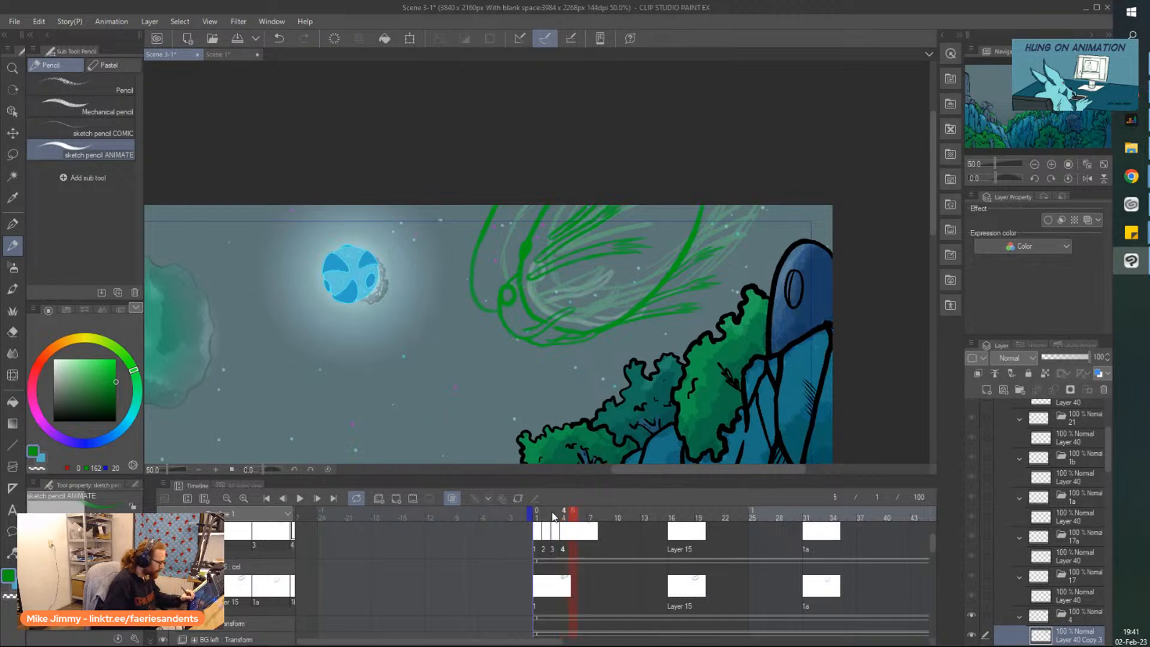
{"action": "left_click", "coordinate": [562, 533]}
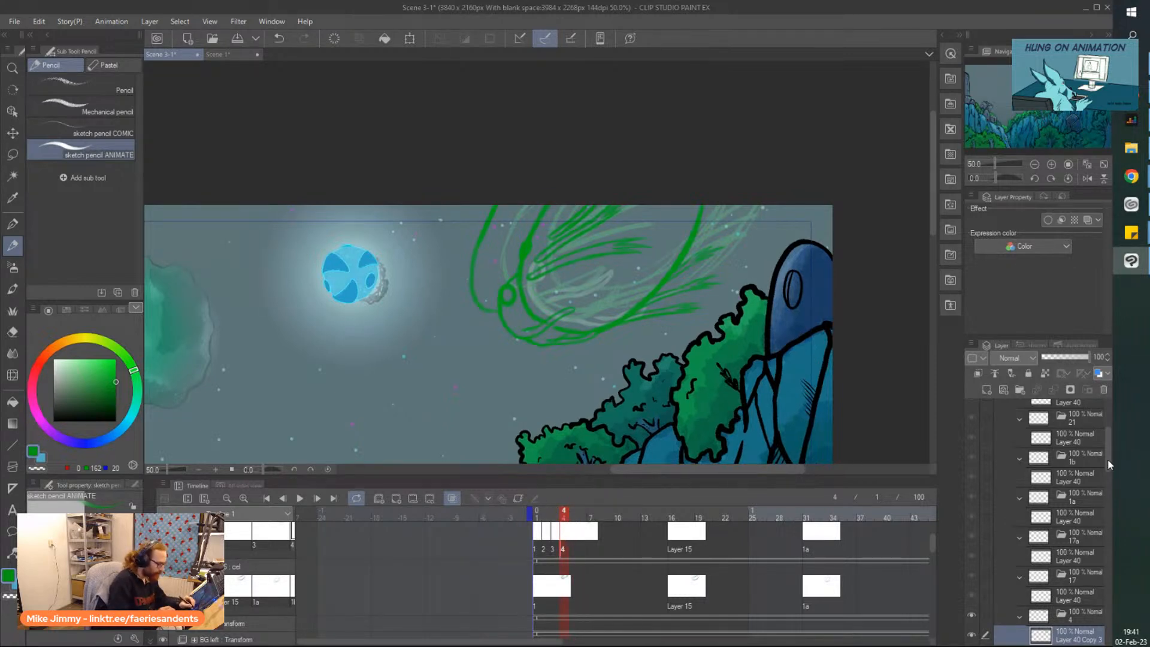
{"action": "scroll", "coordinate": [1039, 484], "scroll_direction": "down", "scroll_amount": 3}
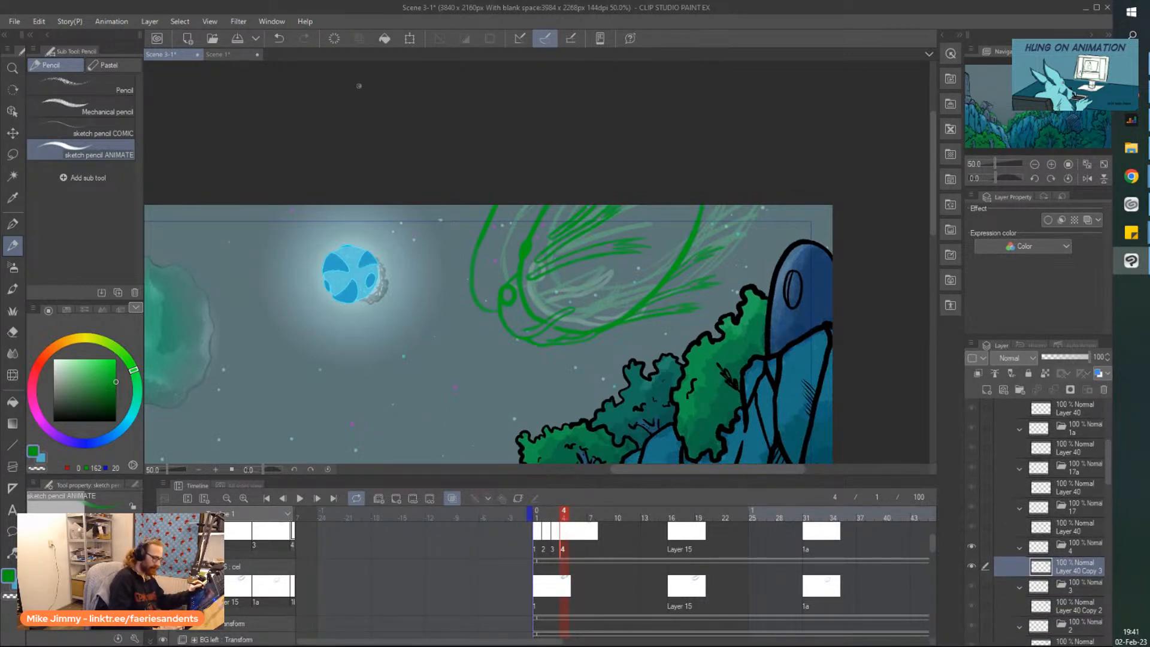
Erase the small fin stroke at the creature's lower jaw on cel 4 and redraw it angled more steeply upward
{"action": "scroll", "coordinate": [482, 288], "scroll_direction": "up", "scroll_amount": 3}
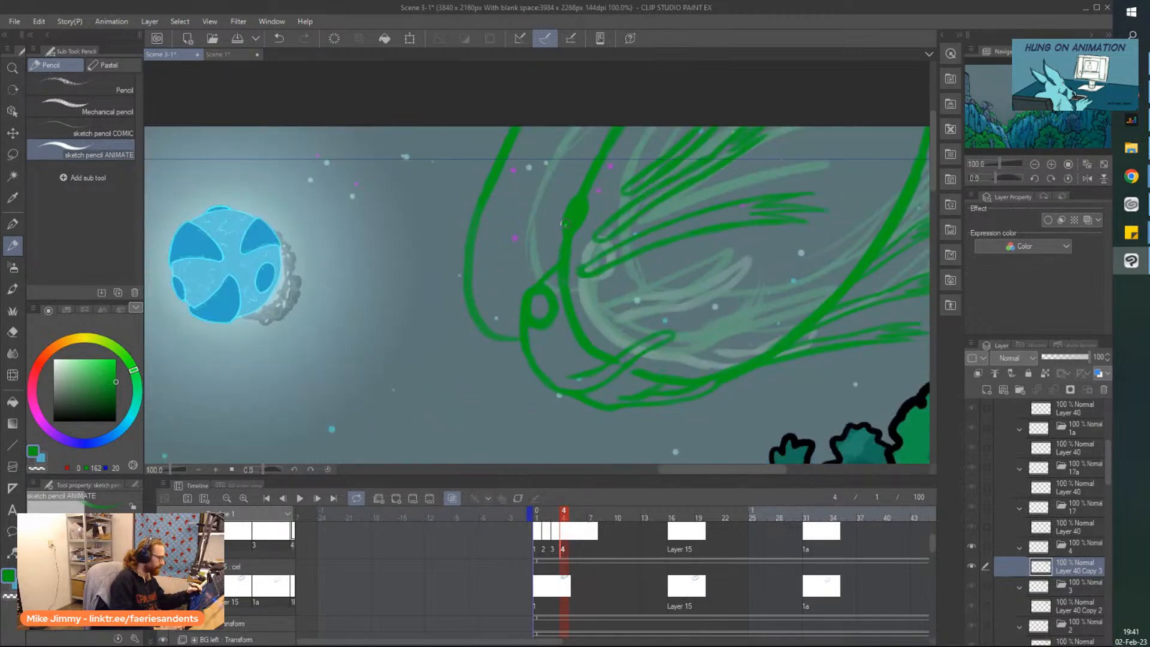
{"action": "key", "text": "e"}
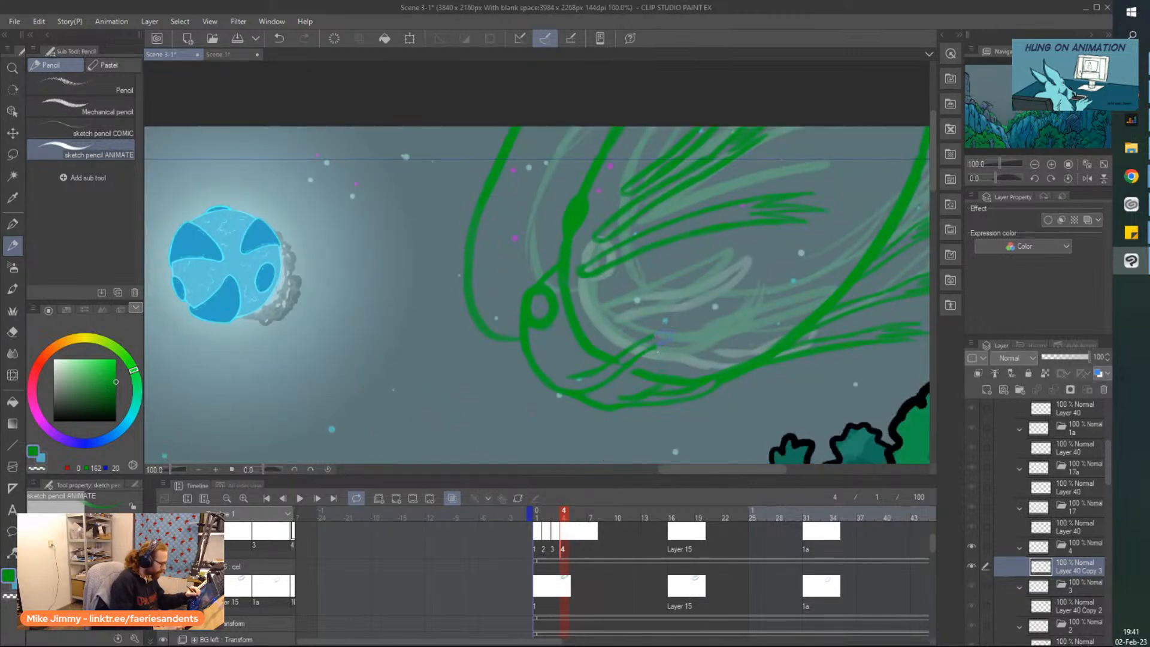
{"action": "mouse_move", "coordinate": [636, 323]}
{"action": "left_mouse_down"}
{"action": "mouse_move", "coordinate": [635, 359]}
{"action": "mouse_move", "coordinate": [626, 340]}
{"action": "mouse_move", "coordinate": [625, 366]}
{"action": "mouse_move", "coordinate": [607, 361]}
{"action": "mouse_move", "coordinate": [600, 391]}
{"action": "mouse_move", "coordinate": [568, 384]}
{"action": "left_mouse_up"}
{"action": "scroll", "coordinate": [587, 366], "scroll_direction": "up", "scroll_amount": 1}
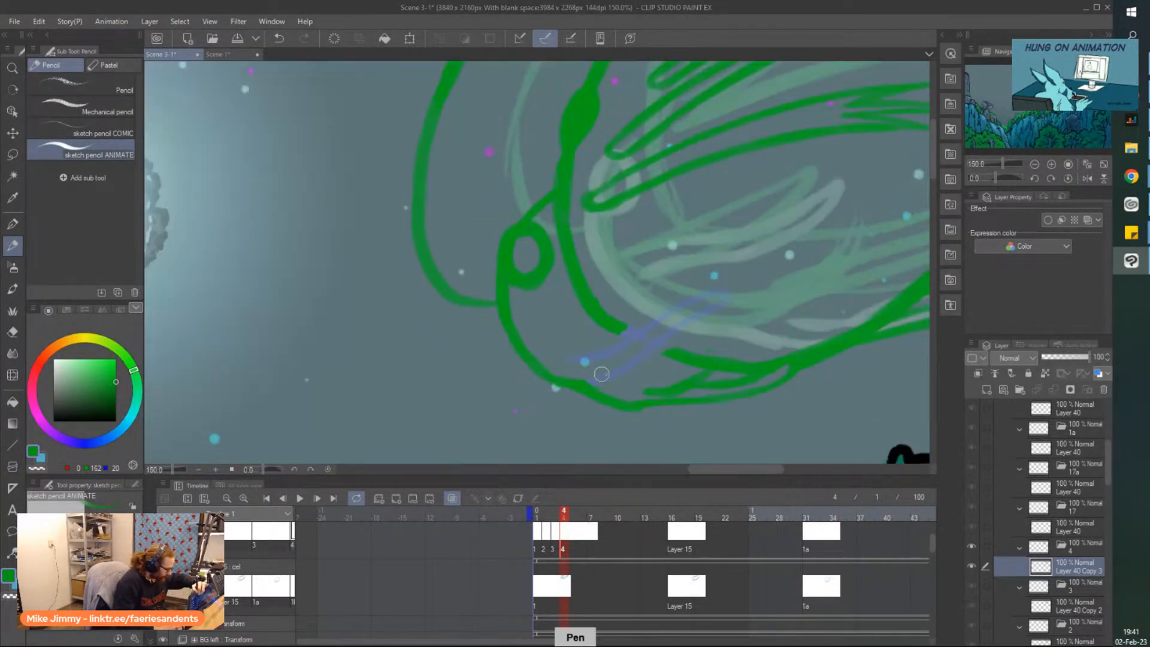
{"action": "mouse_move", "coordinate": [654, 339]}
{"action": "left_mouse_down"}
{"action": "mouse_move", "coordinate": [705, 282]}
{"action": "mouse_move", "coordinate": [639, 332]}
{"action": "mouse_move", "coordinate": [561, 358]}
{"action": "left_mouse_up"}
{"action": "scroll", "coordinate": [596, 336], "scroll_direction": "down", "scroll_amount": 1}
{"action": "scroll", "coordinate": [596, 337], "scroll_direction": "right", "scroll_amount": 4}
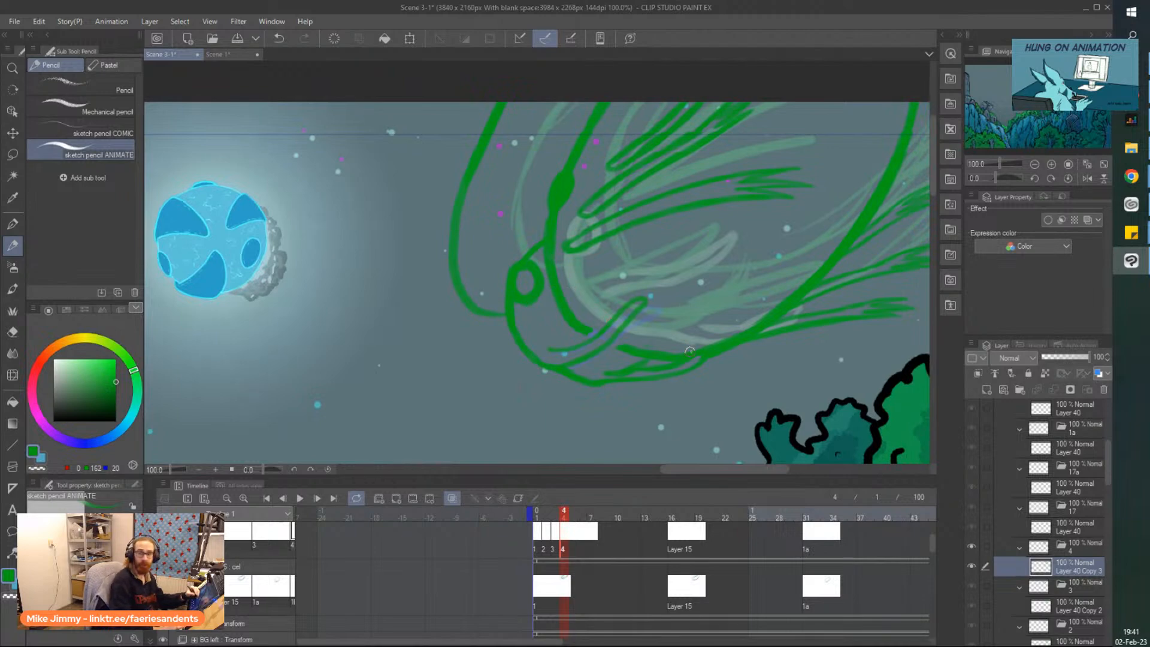
Erase the lowest strand under the creature's chin and redraw it rising more steeply into the lower body line
{"action": "scroll", "coordinate": [689, 353], "scroll_direction": "up", "scroll_amount": 1}
{"action": "scroll", "coordinate": [674, 395], "scroll_direction": "up", "scroll_amount": 1}
{"action": "key", "text": "e"}
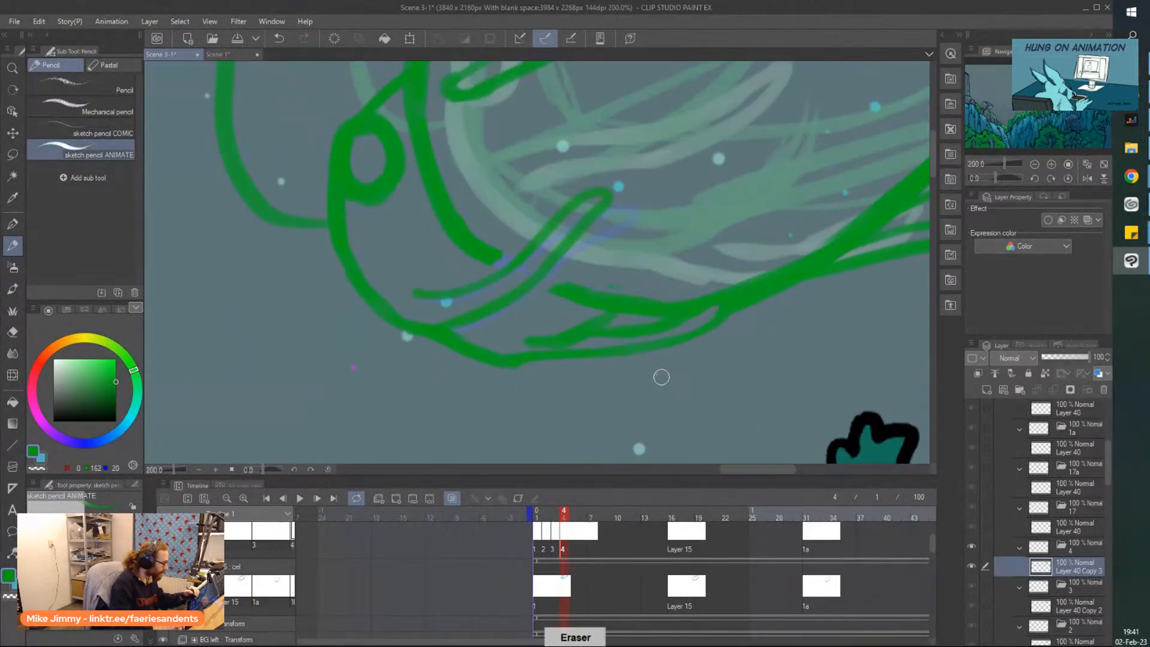
{"action": "mouse_move", "coordinate": [623, 322]}
{"action": "left_mouse_down"}
{"action": "mouse_move", "coordinate": [625, 342]}
{"action": "mouse_move", "coordinate": [596, 364]}
{"action": "mouse_move", "coordinate": [534, 367]}
{"action": "left_mouse_up"}
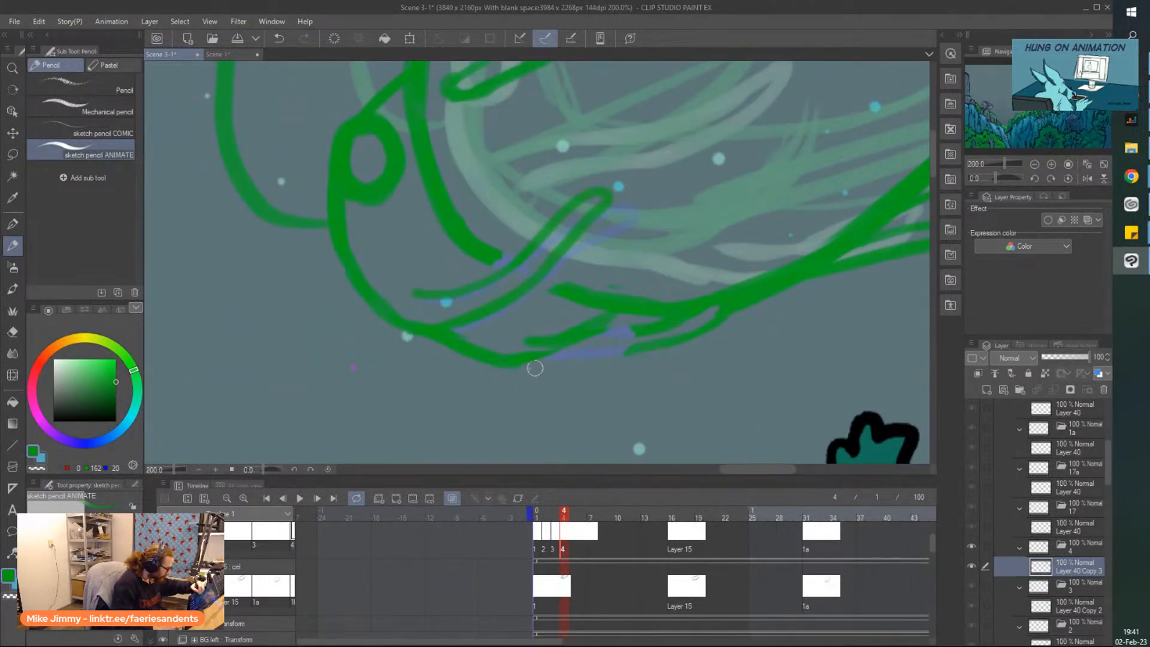
{"action": "mouse_move", "coordinate": [633, 338]}
{"action": "left_mouse_down"}
{"action": "mouse_move", "coordinate": [706, 329]}
{"action": "mouse_move", "coordinate": [641, 357]}
{"action": "mouse_move", "coordinate": [688, 340]}
{"action": "mouse_move", "coordinate": [652, 345]}
{"action": "left_mouse_up"}
{"action": "key", "text": "p"}
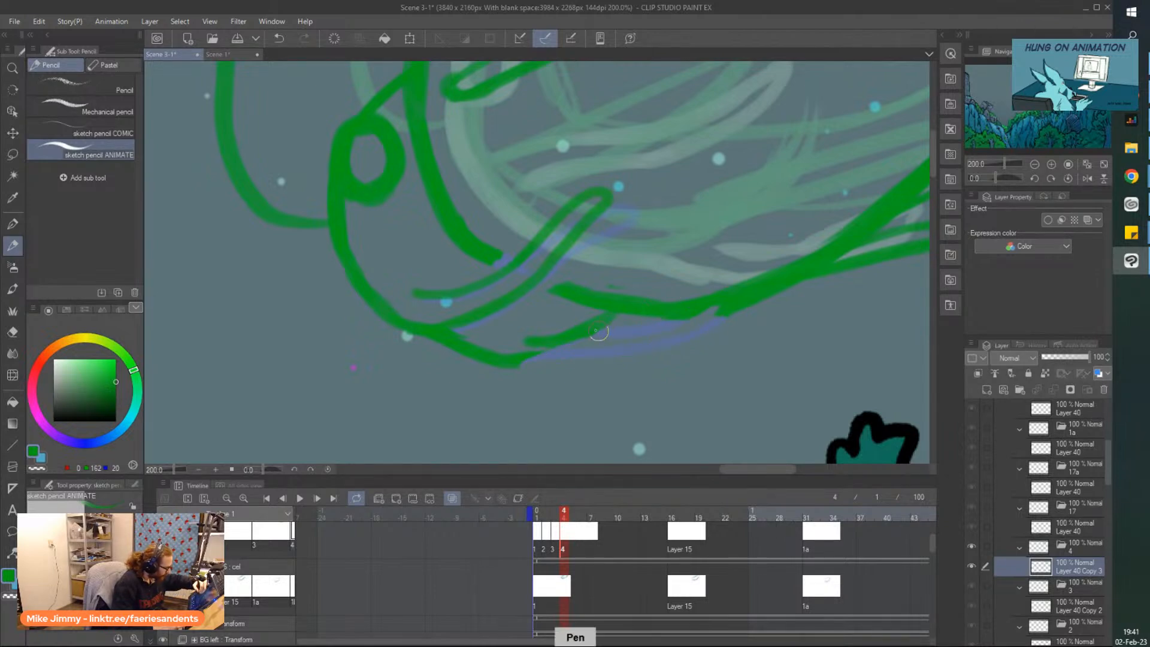
{"action": "left_click_drag", "start_coordinate": [545, 343], "coordinate": [695, 297]}
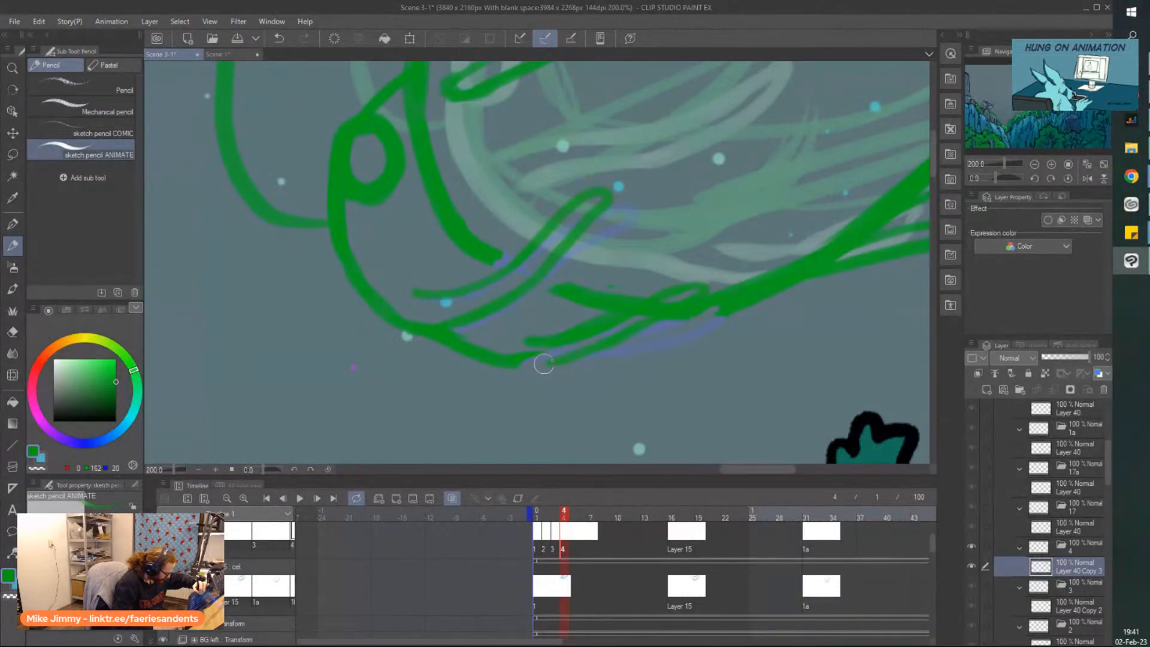
Clean up the overlap and fill the gap where the redrawn strand joins the lower body line
{"action": "key", "text": "e"}
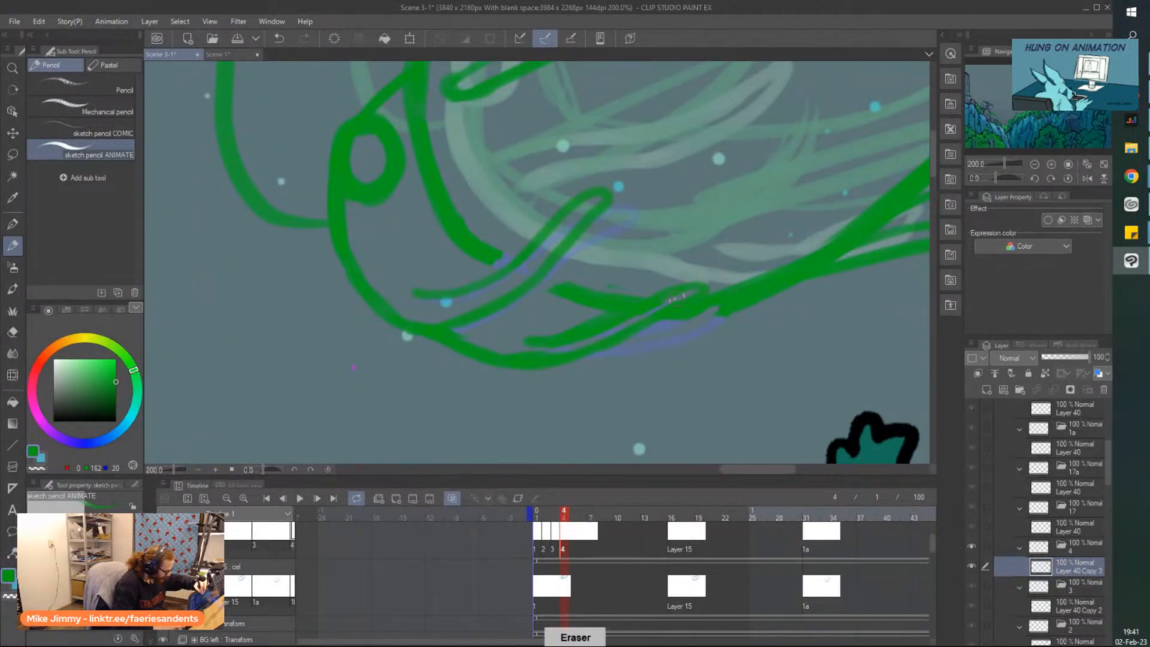
{"action": "key", "text": "p"}
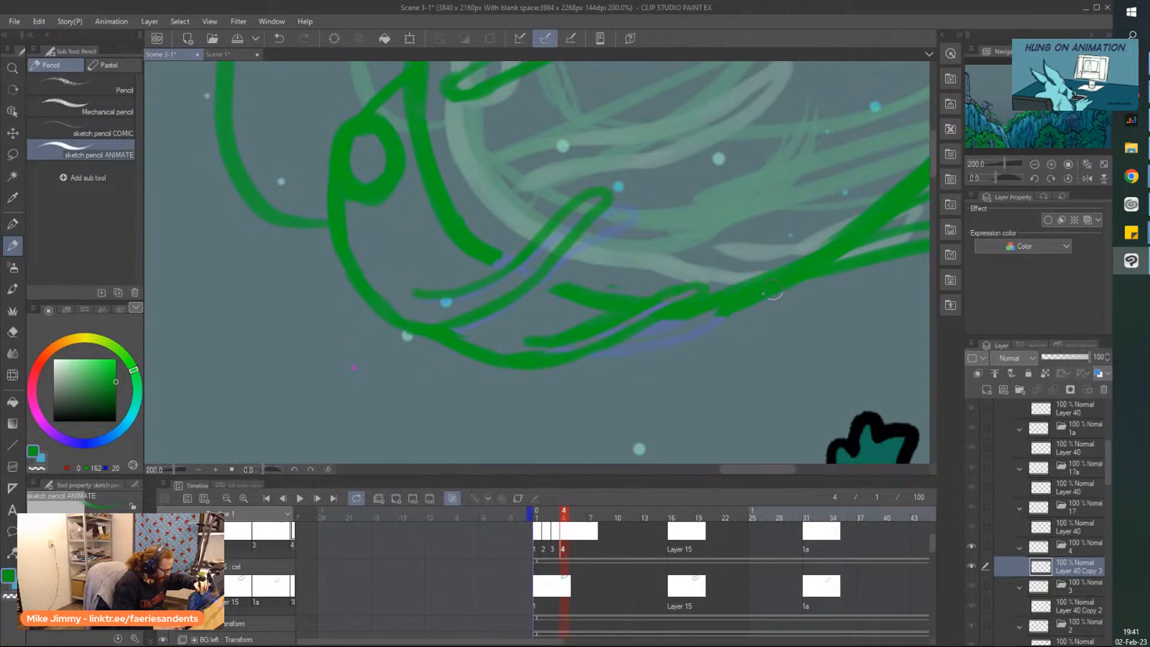
{"action": "key", "text": "e"}
{"action": "key", "text": "p"}
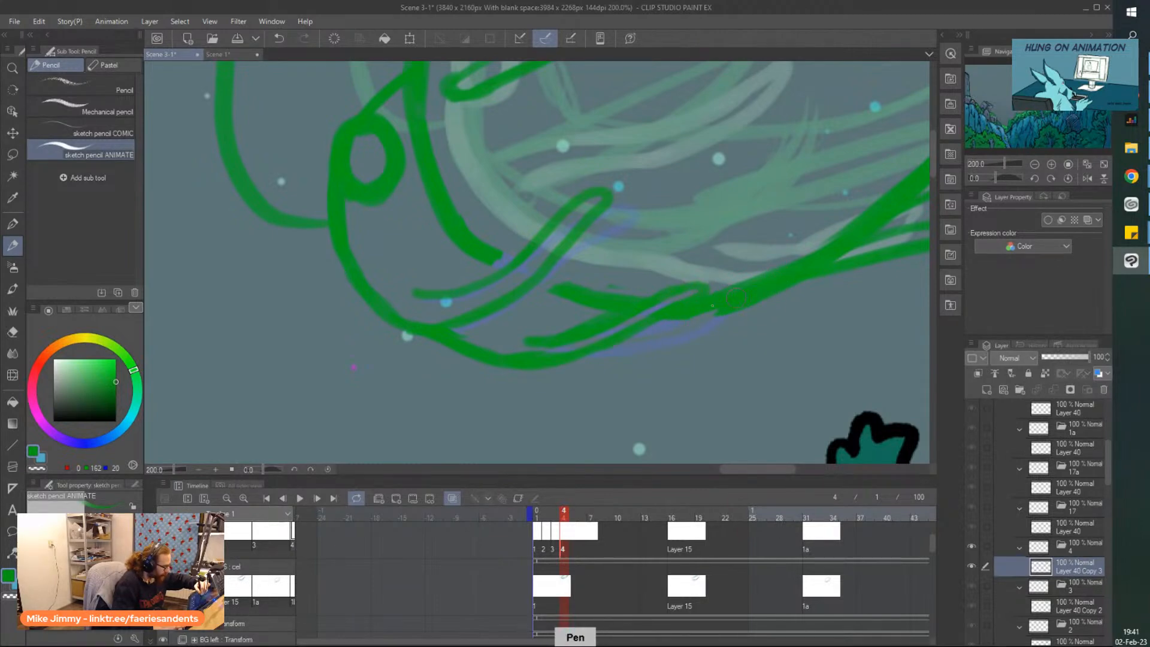
{"action": "scroll", "coordinate": [506, 172], "scroll_direction": "down", "scroll_amount": 5}
{"action": "left_click_drag", "start_coordinate": [506, 172], "coordinate": [476, 202]}
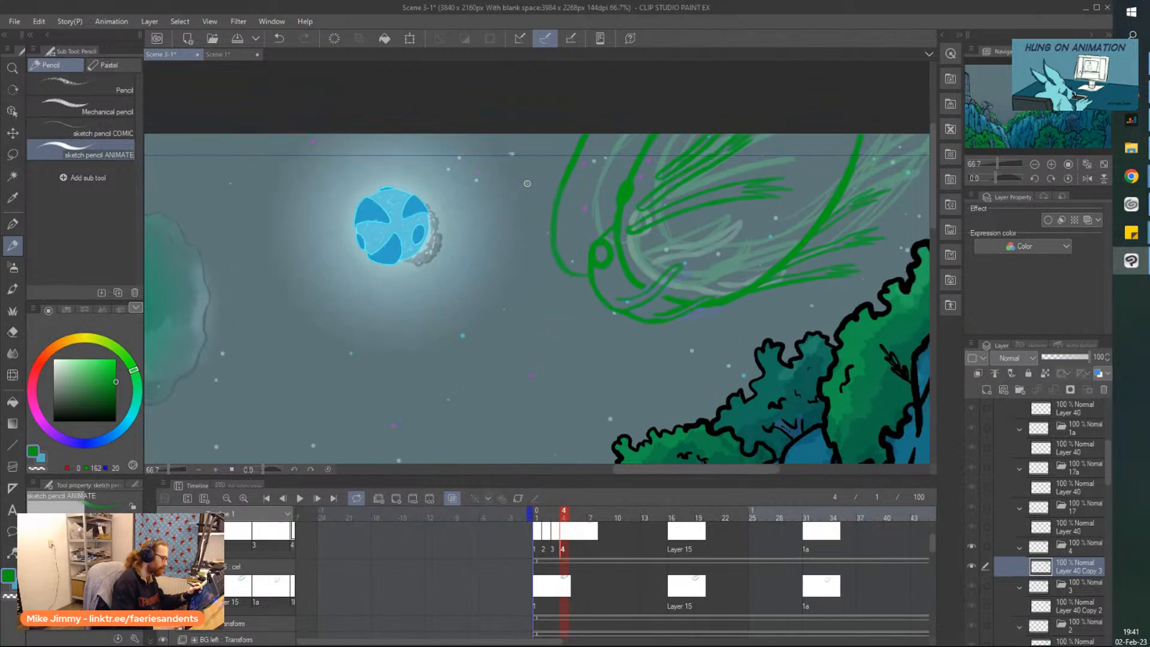
Shift the line art of cel folder 4 slightly down and to the left of the previous drawing
{"action": "left_click", "coordinate": [1068, 545]}
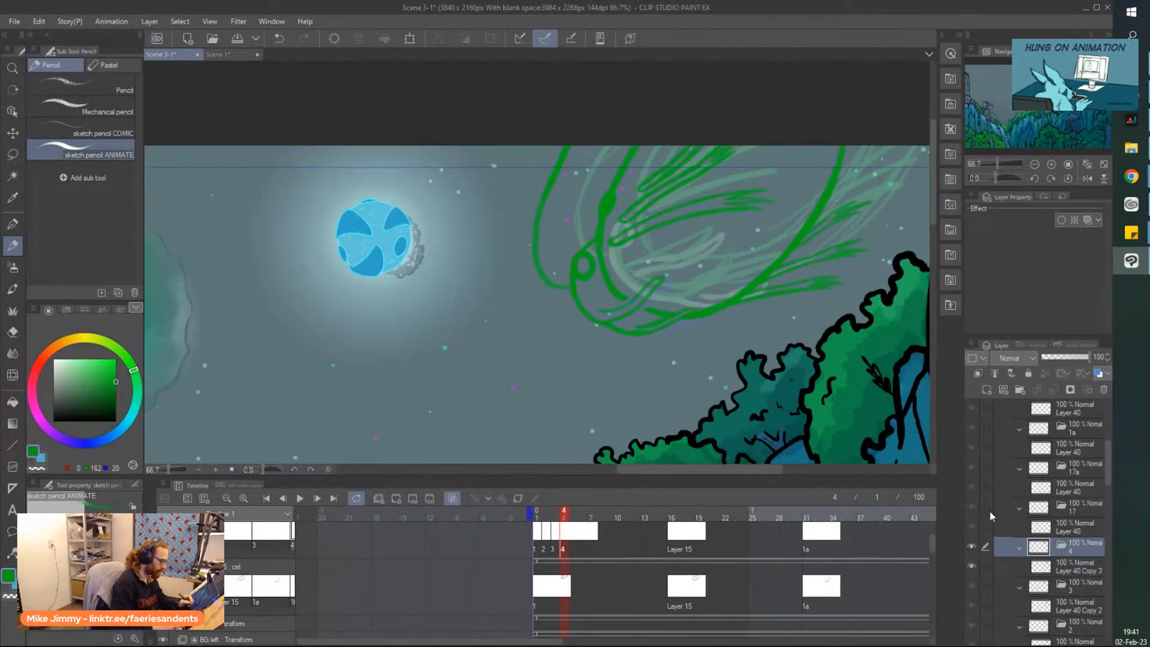
{"action": "key", "text": "ctrl+t"}
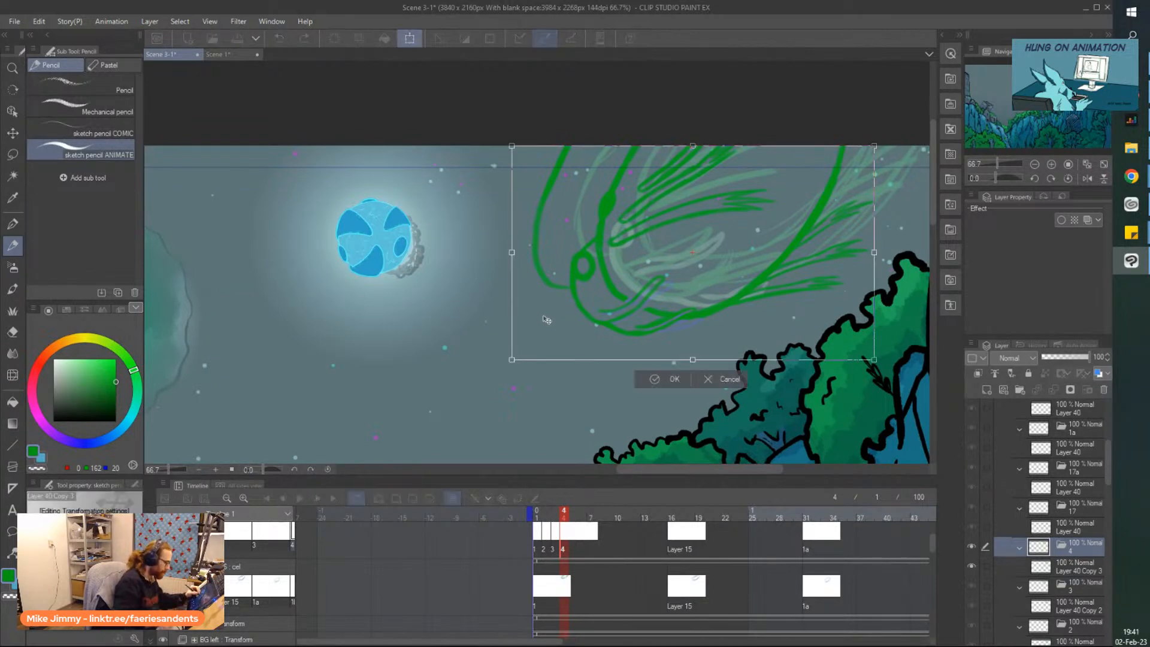
{"action": "left_click_drag", "start_coordinate": [547, 320], "coordinate": [536, 339]}
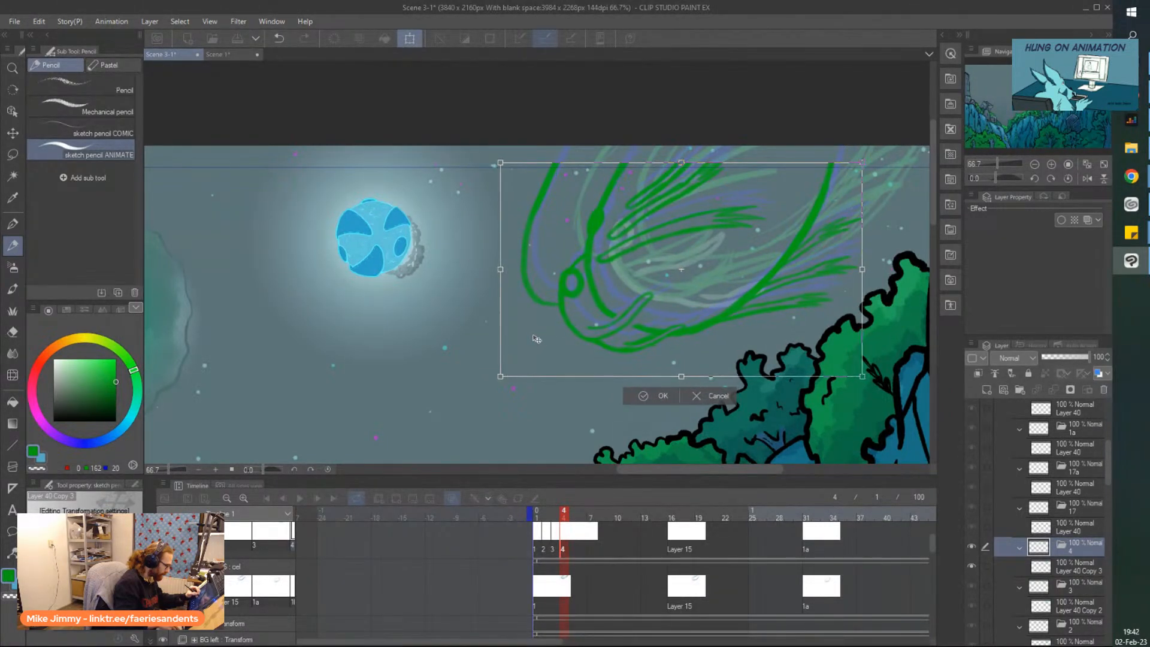
{"action": "left_click", "coordinate": [656, 395]}
Compare the drawings on frames 2 to 4, and nudge frame 4's line art slightly upward
{"action": "left_click", "coordinate": [577, 578]}
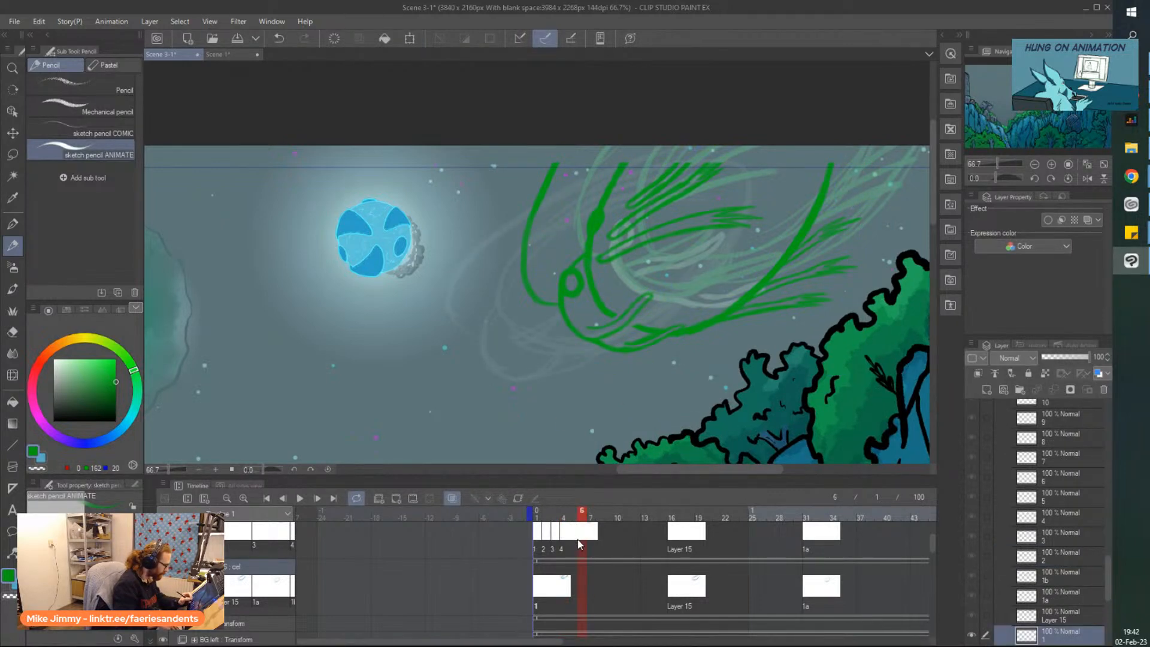
{"action": "left_click", "coordinate": [544, 539]}
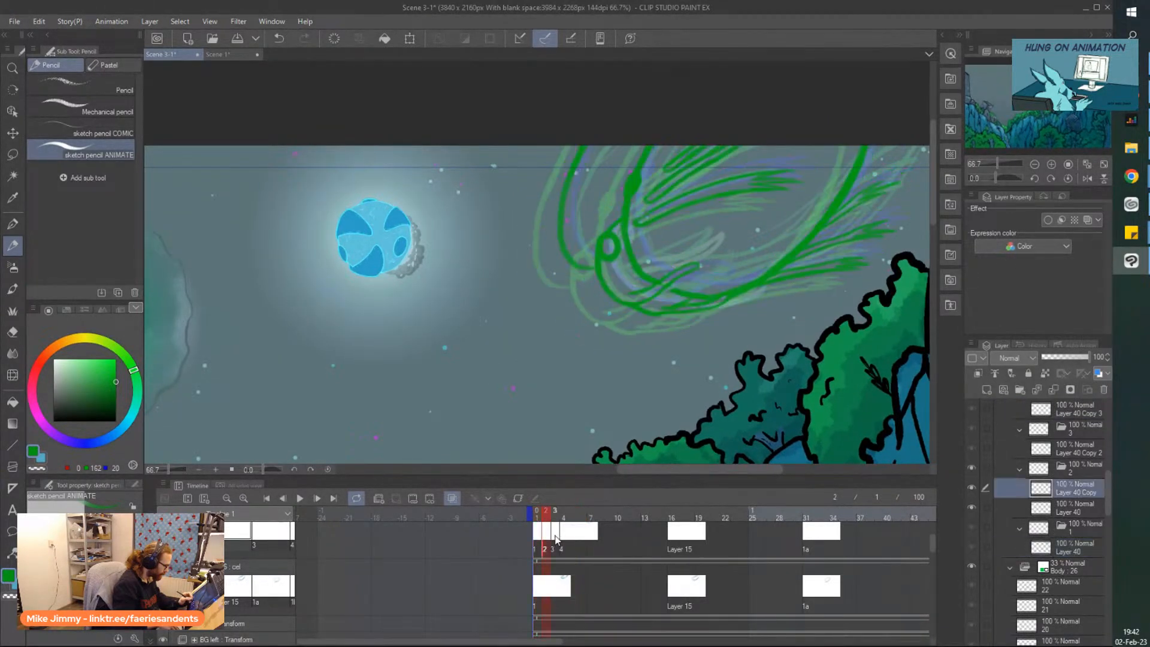
{"action": "left_click", "coordinate": [554, 539]}
{"action": "left_click", "coordinate": [563, 539]}
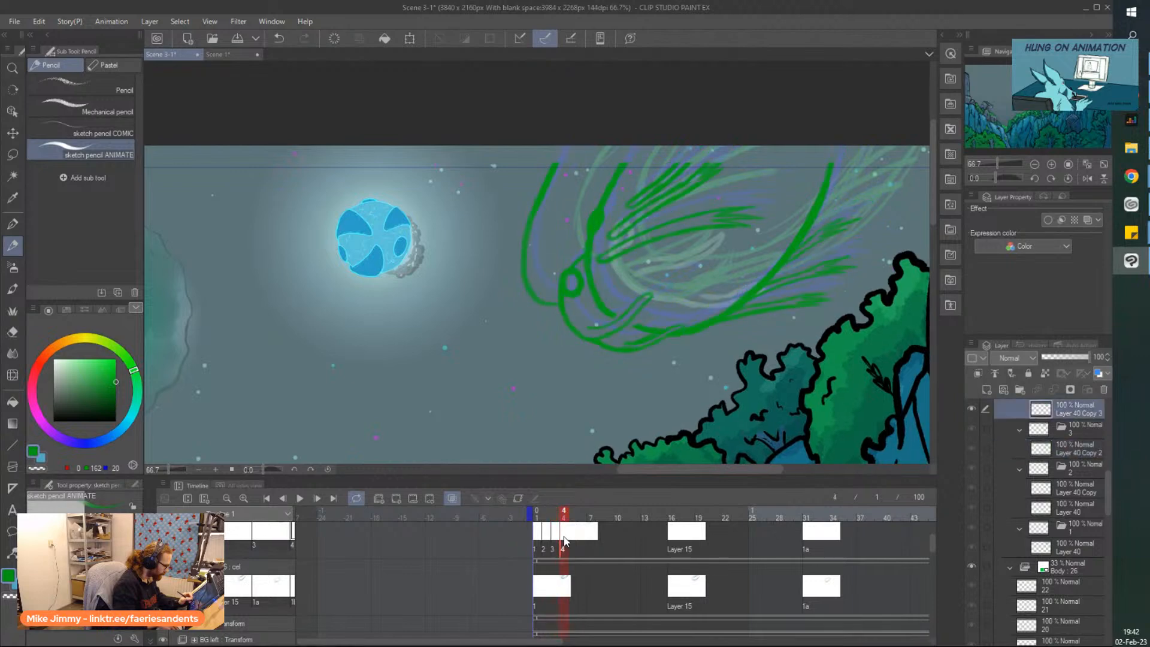
{"action": "key", "text": "ctrl+t"}
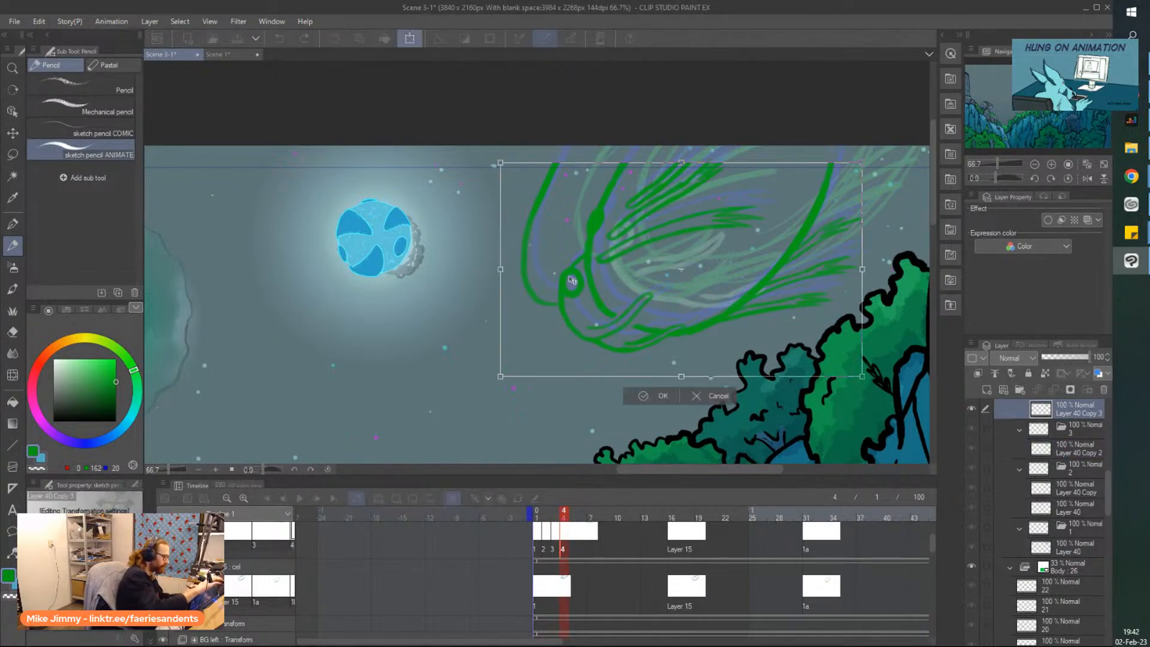
{"action": "left_click_drag", "start_coordinate": [563, 320], "coordinate": [562, 316]}
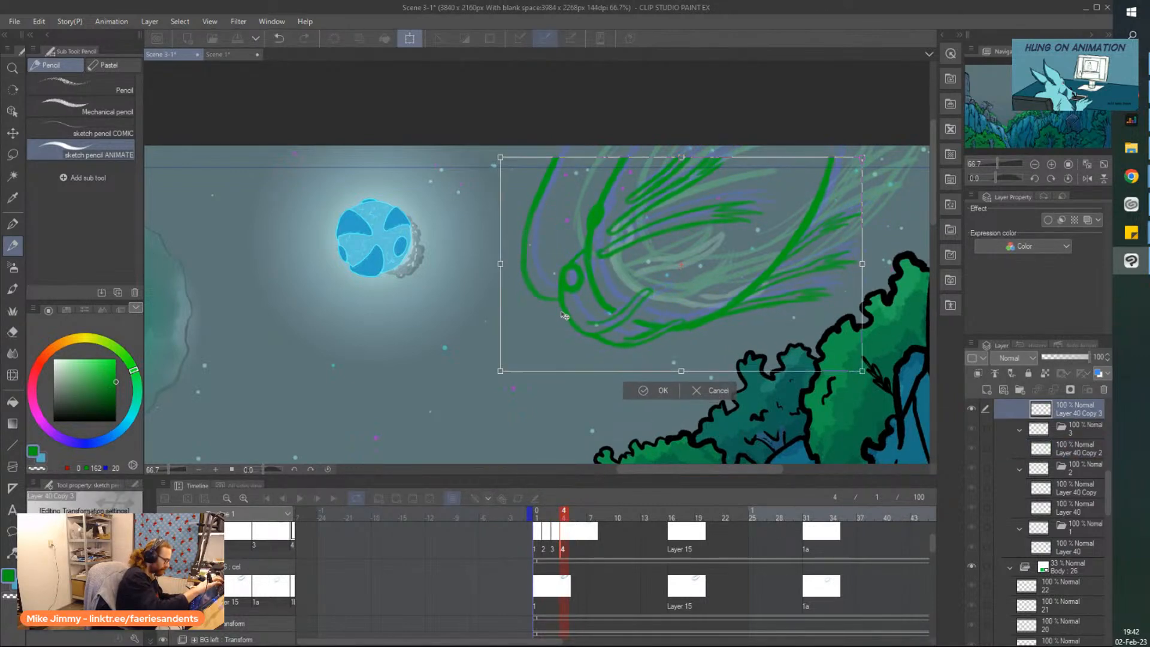
{"action": "key", "text": "Return"}
Step back to frame 1 and play back the opening drawings repeatedly to check the creature's motion
{"action": "key", "text": "Left"}
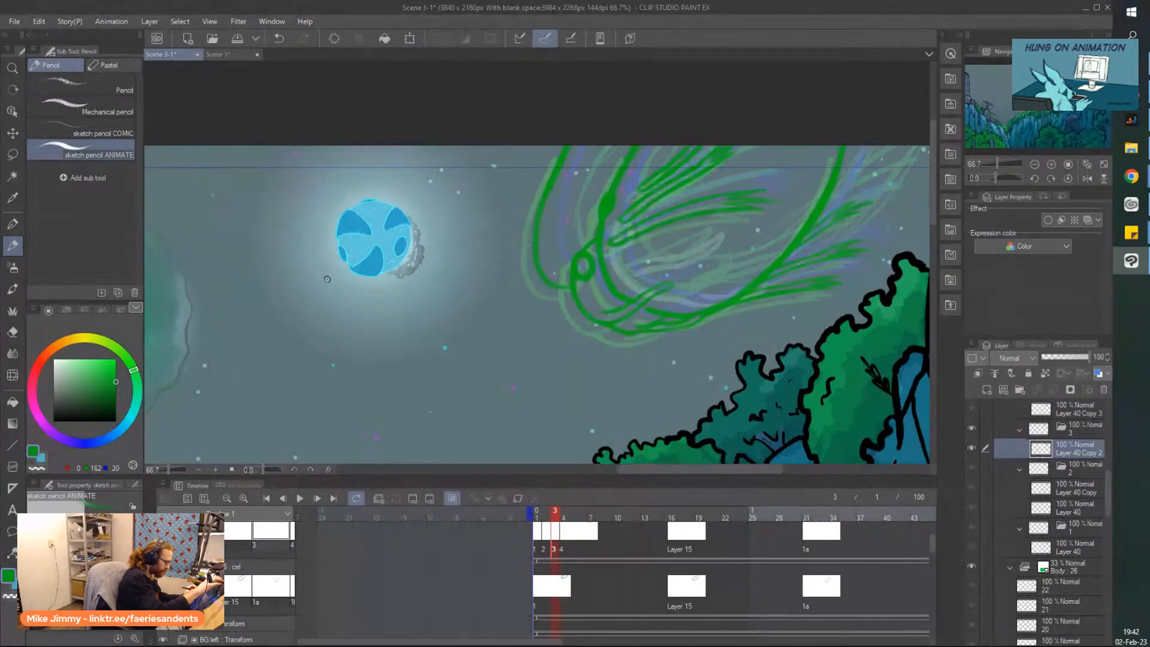
{"action": "key", "text": "Left"}
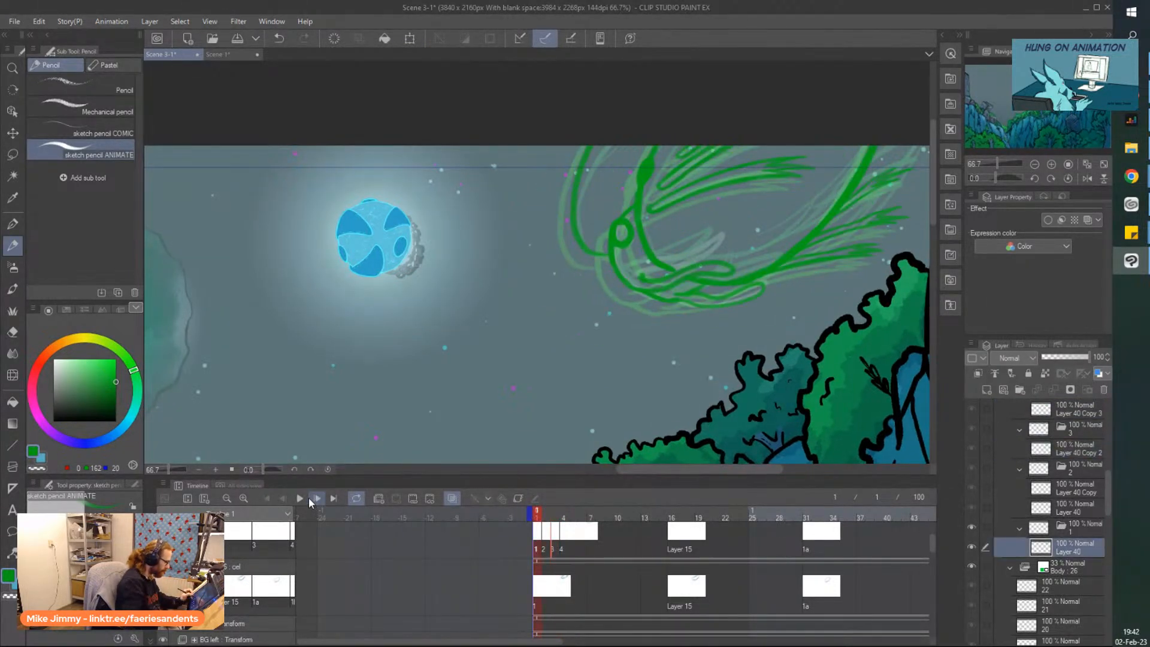
{"action": "left_click", "coordinate": [299, 497]}
{"action": "left_click", "coordinate": [300, 498]}
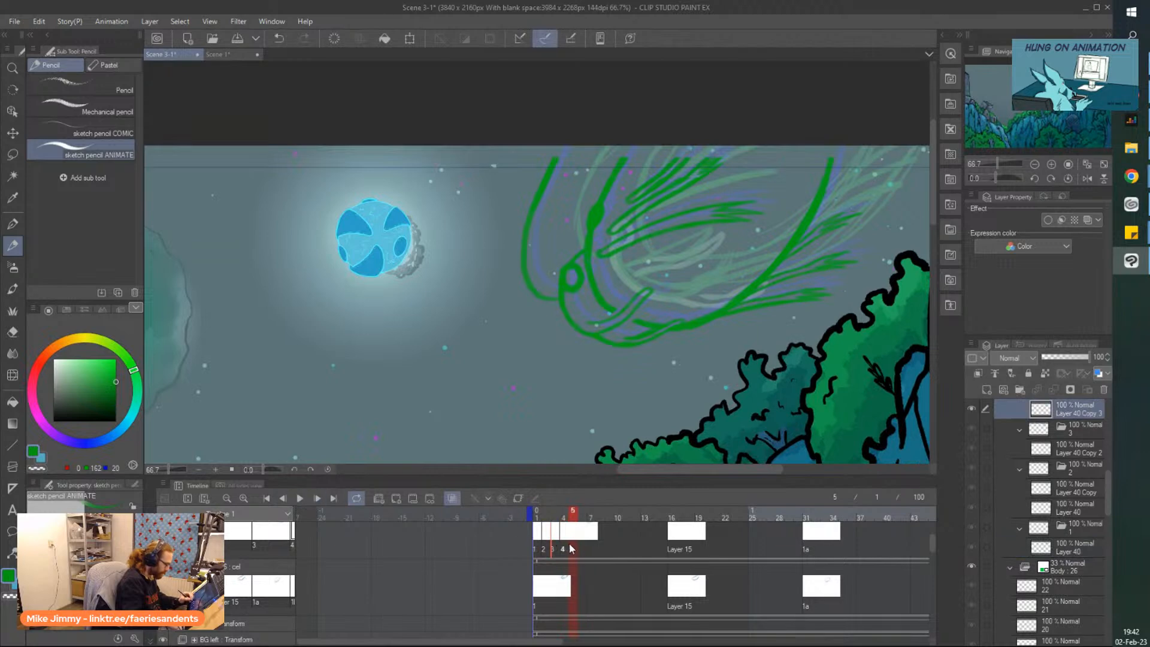
{"action": "key", "text": "Left"}
{"action": "left_click", "coordinate": [536, 520]}
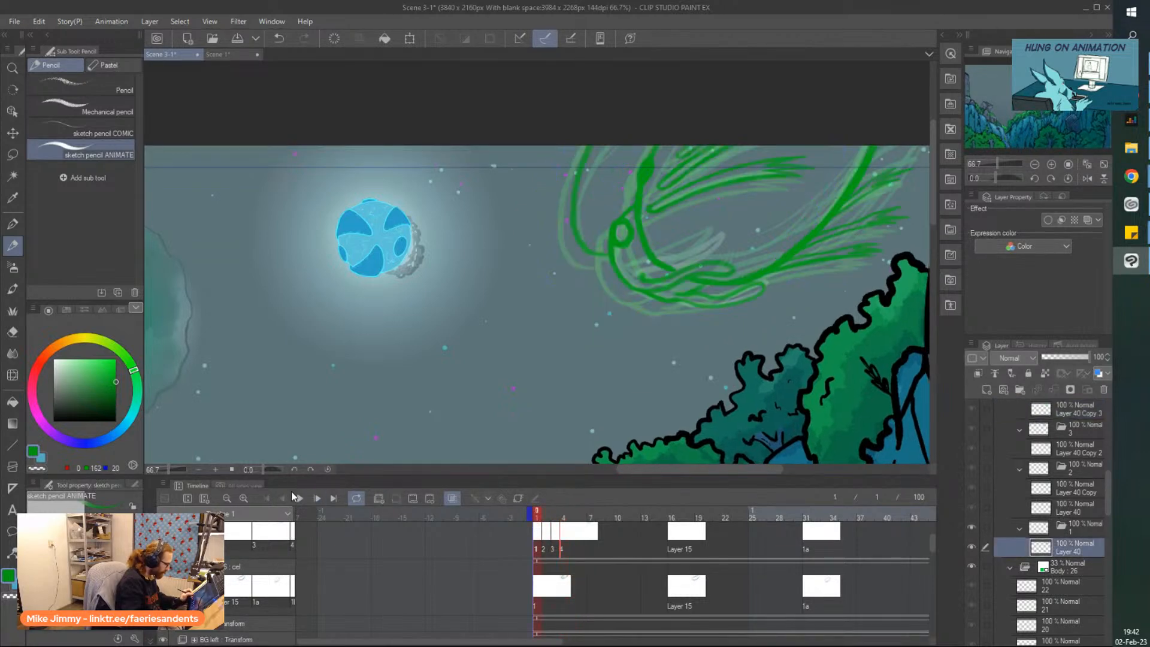
{"action": "left_click", "coordinate": [299, 498]}
{"action": "left_click", "coordinate": [300, 498]}
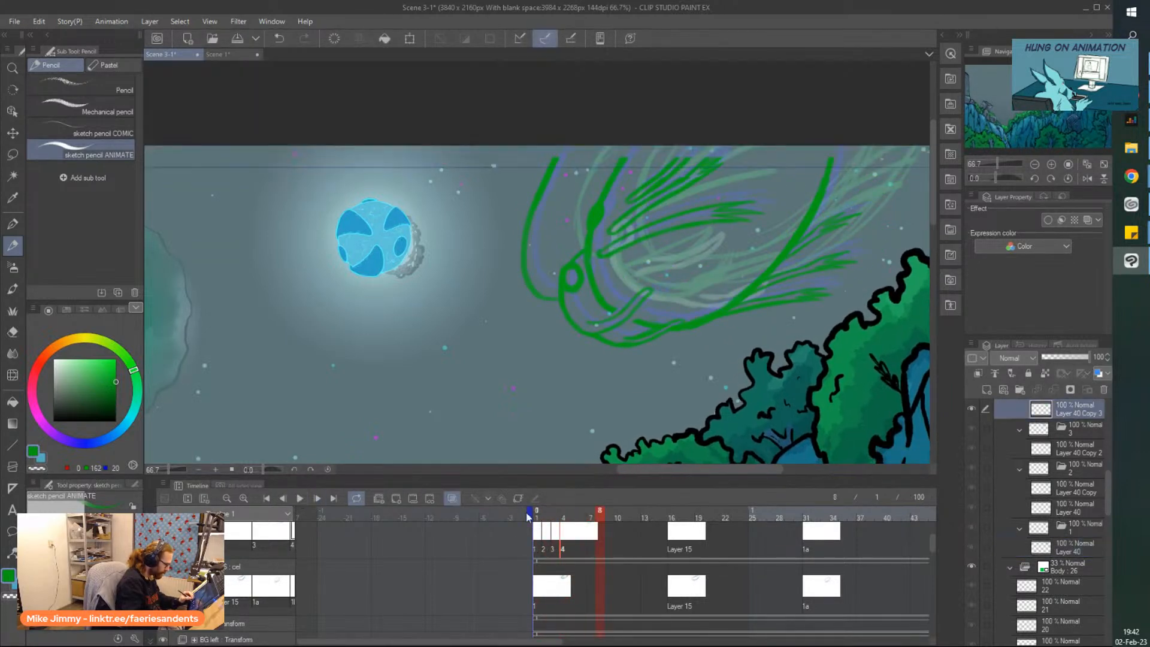
{"action": "left_click", "coordinate": [536, 520]}
{"action": "left_click", "coordinate": [300, 499]}
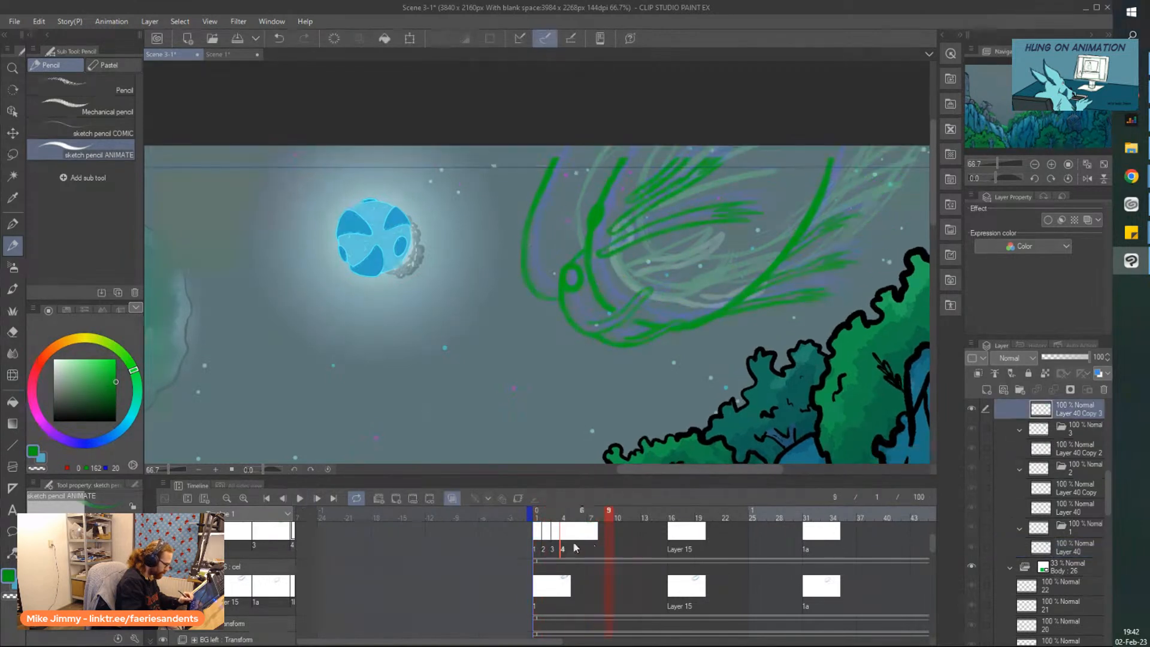
{"action": "key", "text": "space"}
Extend the cut-off ends of the creature's two front strands on frame 5 up to the canvas edge
{"action": "scroll", "coordinate": [526, 249], "scroll_direction": "up", "scroll_amount": 3}
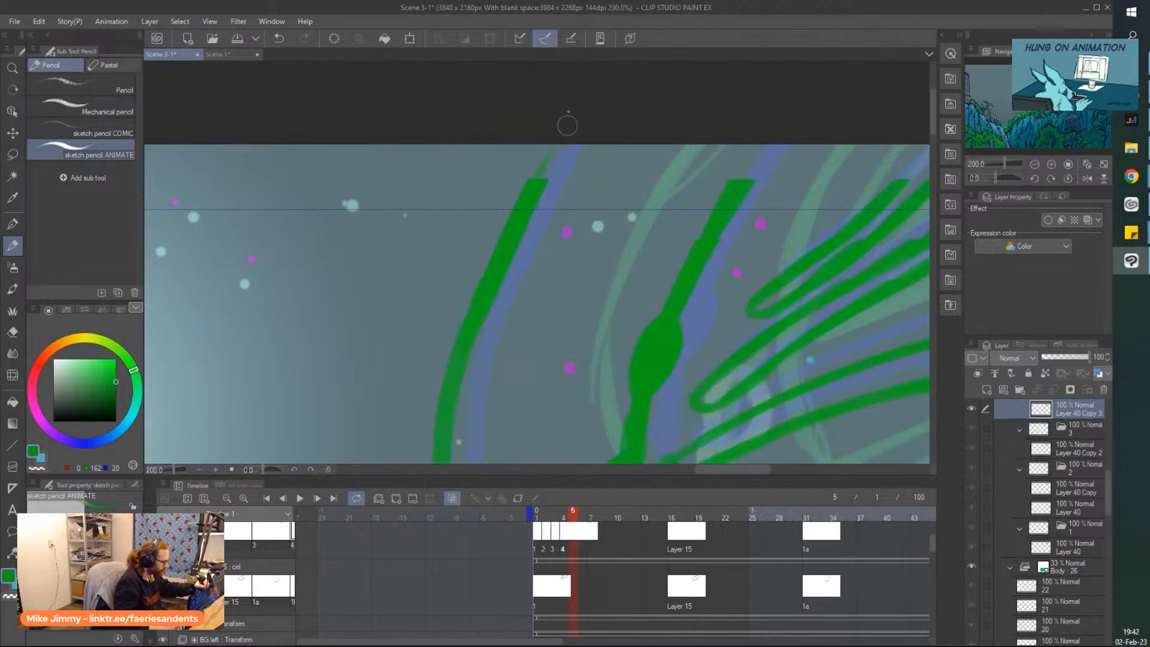
{"action": "left_click_drag", "start_coordinate": [717, 220], "coordinate": [781, 127]}
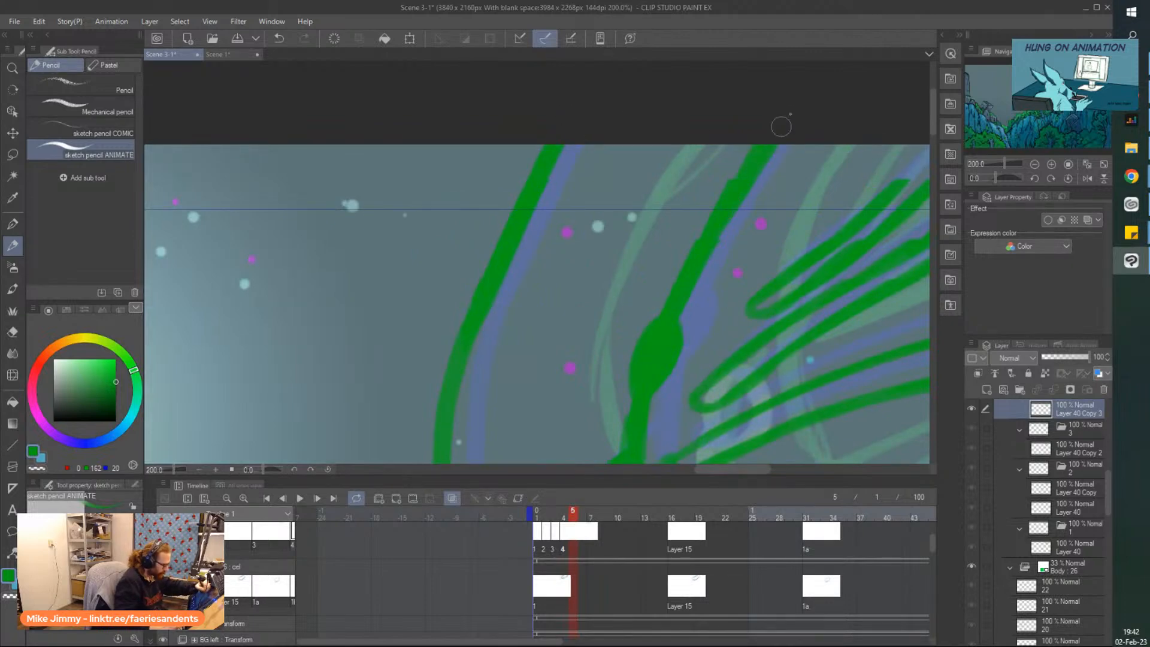
{"action": "scroll", "coordinate": [788, 100], "scroll_direction": "down", "scroll_amount": 3}
{"action": "scroll", "coordinate": [808, 131], "scroll_direction": "right", "scroll_amount": 2}
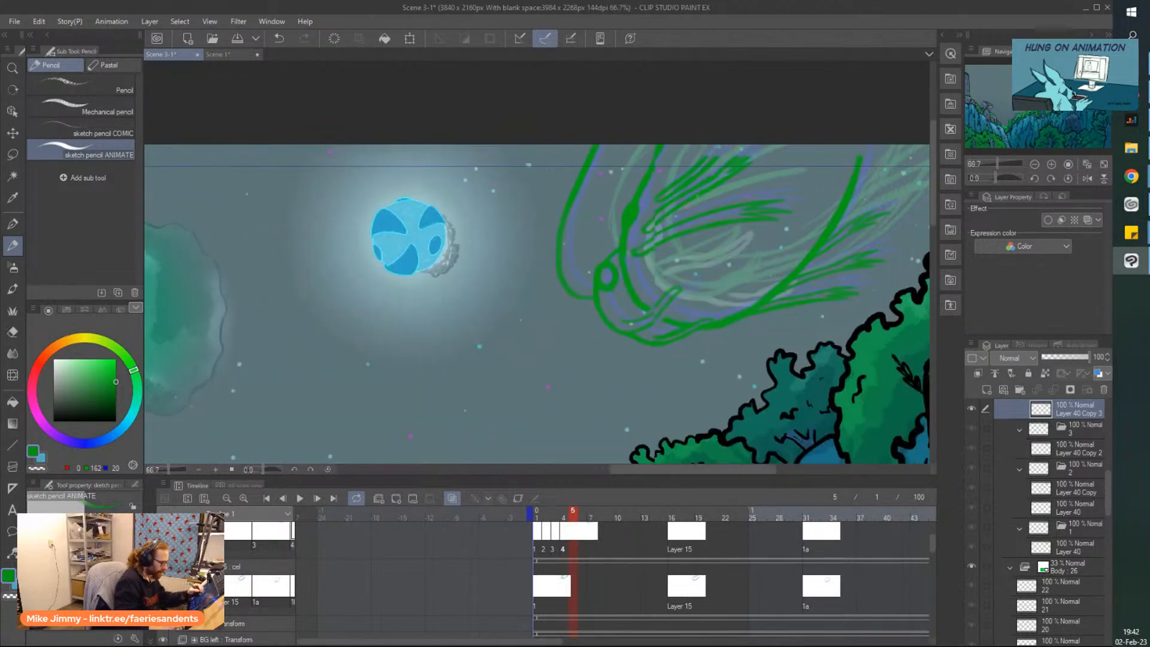
{"action": "scroll", "coordinate": [832, 158], "scroll_direction": "up", "scroll_amount": 2}
{"action": "scroll", "coordinate": [841, 57], "scroll_direction": "down", "scroll_amount": 1}
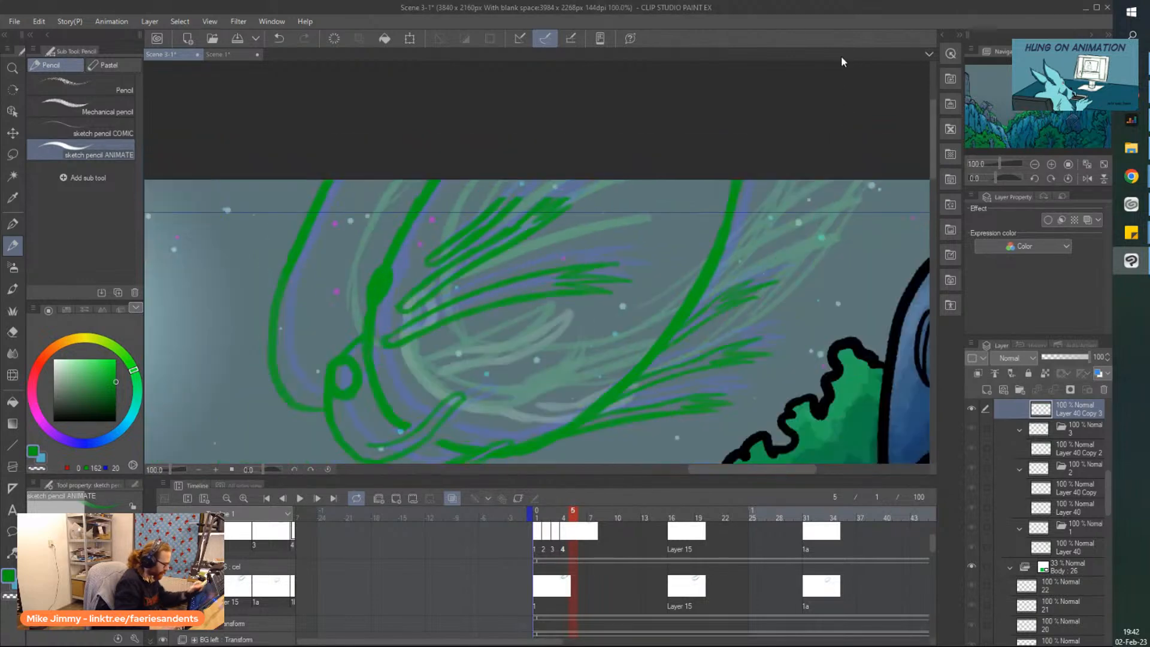
Add a raster layer below the Body cels in the creature's layer folder and name it guide
{"action": "left_click", "coordinate": [539, 592]}
{"action": "scroll", "coordinate": [346, 203], "scroll_direction": "down", "scroll_amount": 3}
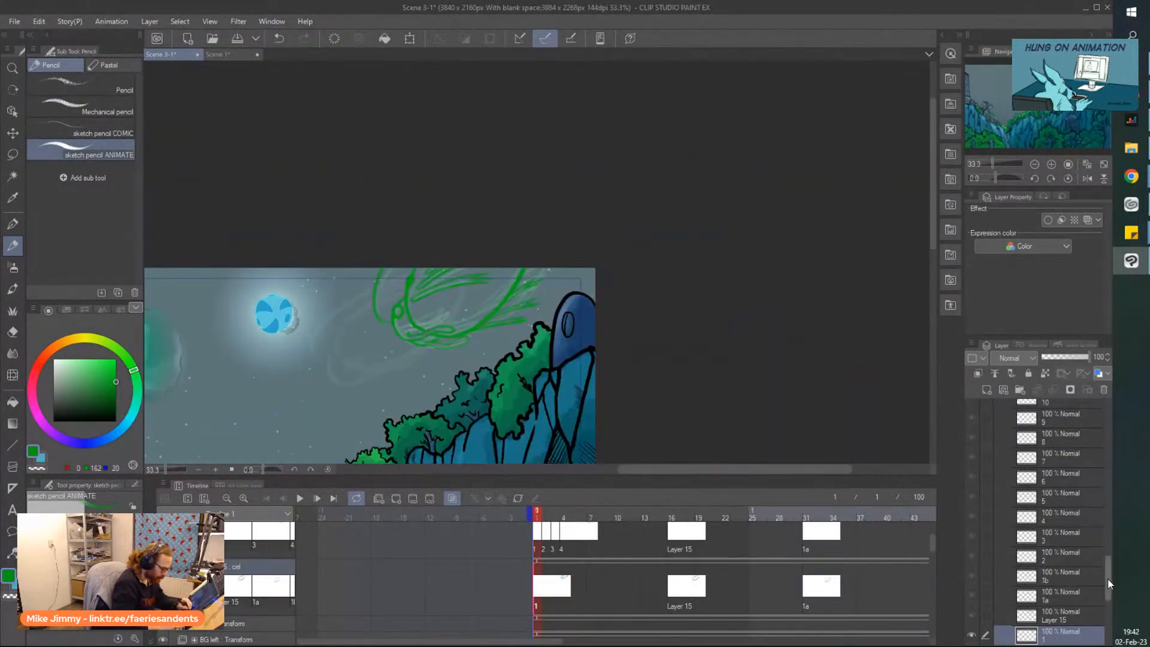
{"action": "left_click_drag", "start_coordinate": [1109, 584], "coordinate": [1108, 428]}
{"action": "left_click", "coordinate": [1000, 405]}
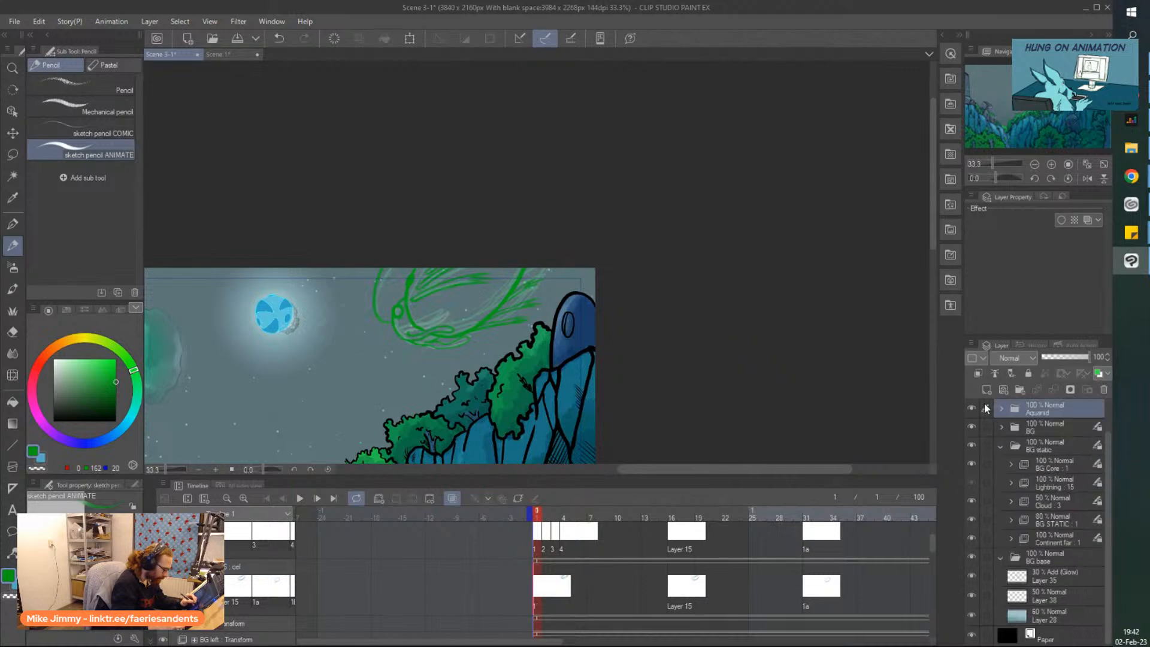
{"action": "left_click", "coordinate": [1002, 411]}
{"action": "left_click", "coordinate": [1009, 447]}
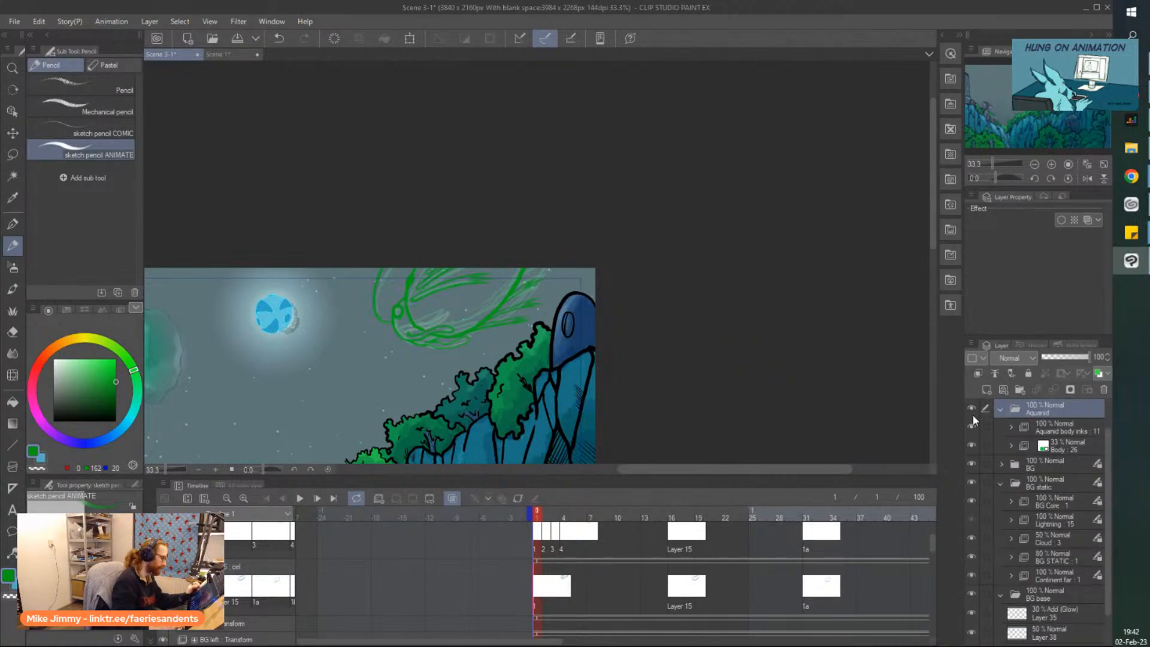
{"action": "left_click", "coordinate": [1060, 456]}
{"action": "left_click", "coordinate": [1003, 393]}
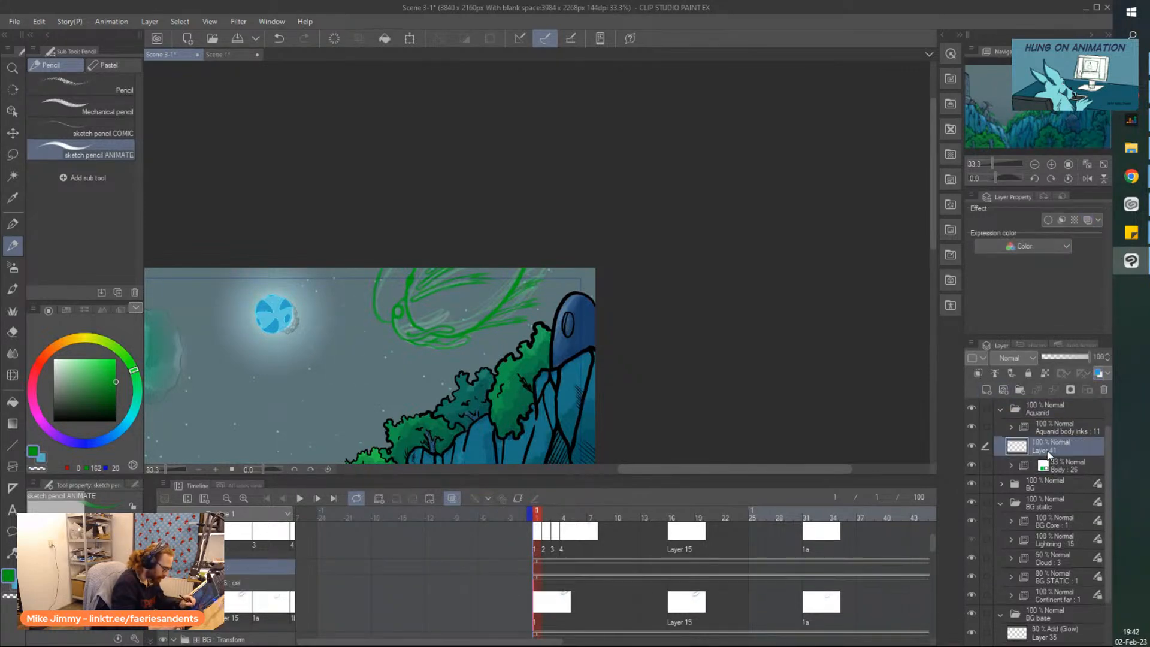
{"action": "double_click", "coordinate": [1045, 467]}
{"action": "type", "text": "guide"}
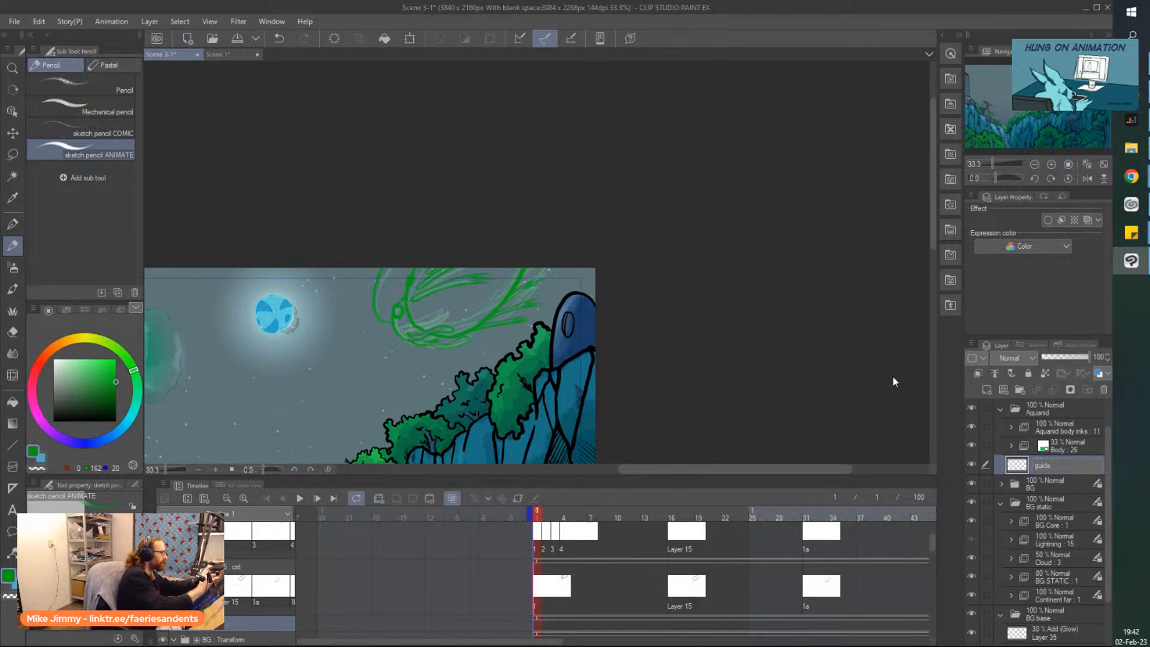
{"action": "key", "text": "Return"}
Set the drawing colour to a bright red-orange (255, 34, 0)
{"action": "left_click", "coordinate": [46, 358]}
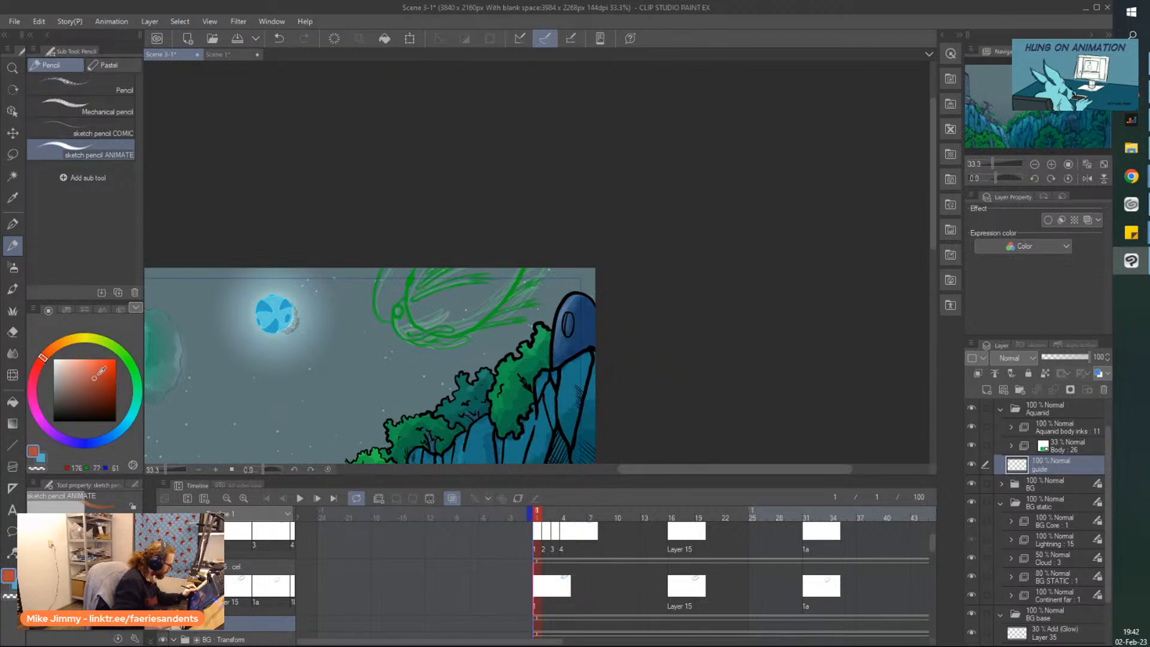
{"action": "scroll", "coordinate": [327, 268], "scroll_direction": "down", "scroll_amount": 1}
{"action": "left_click_drag", "start_coordinate": [327, 268], "coordinate": [350, 250]}
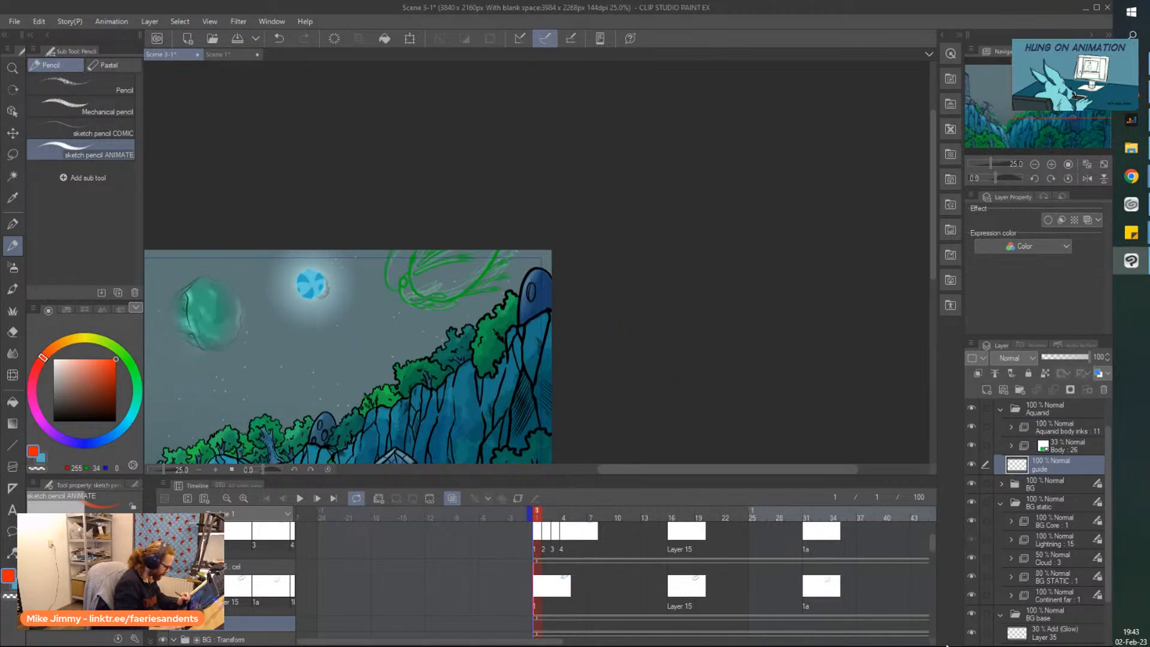
On the guide layer, trace the inner body curve of the frame 1 creature and label it 1
{"action": "left_click_drag", "start_coordinate": [551, 359], "coordinate": [569, 359]}
{"action": "key", "text": "ctrl+minus"}
{"action": "key", "text": "ctrl+minus"}
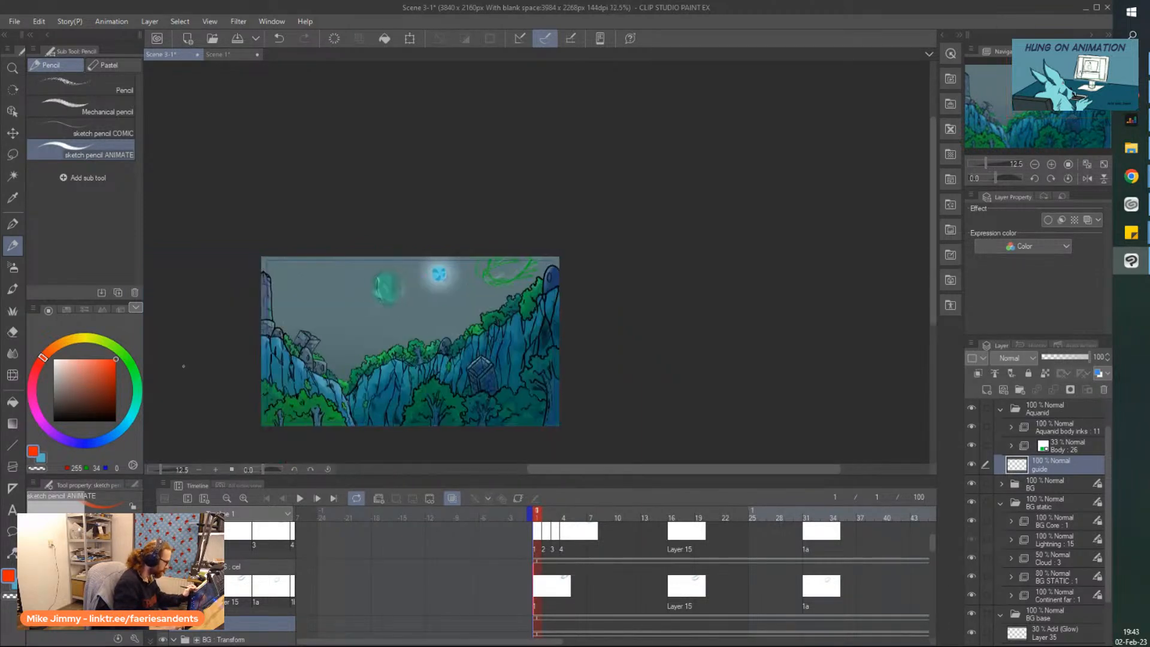
{"action": "left_click_drag", "start_coordinate": [184, 366], "coordinate": [195, 366]}
{"action": "left_click", "coordinate": [530, 584]}
{"action": "scroll", "coordinate": [446, 266], "scroll_direction": "up", "scroll_amount": 5}
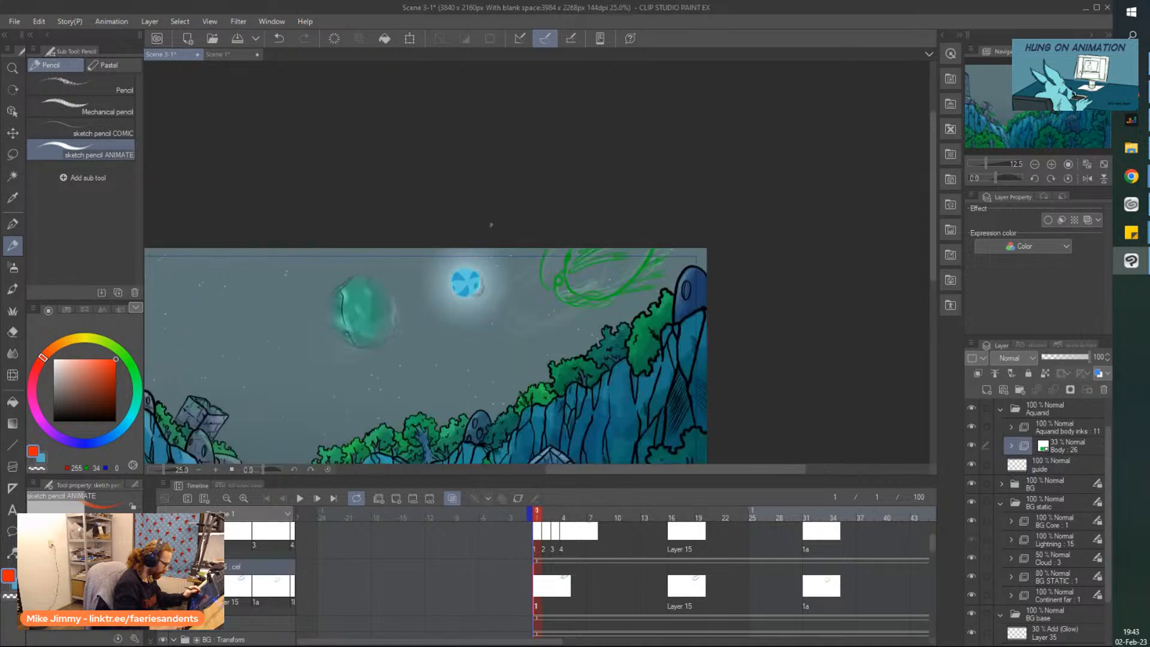
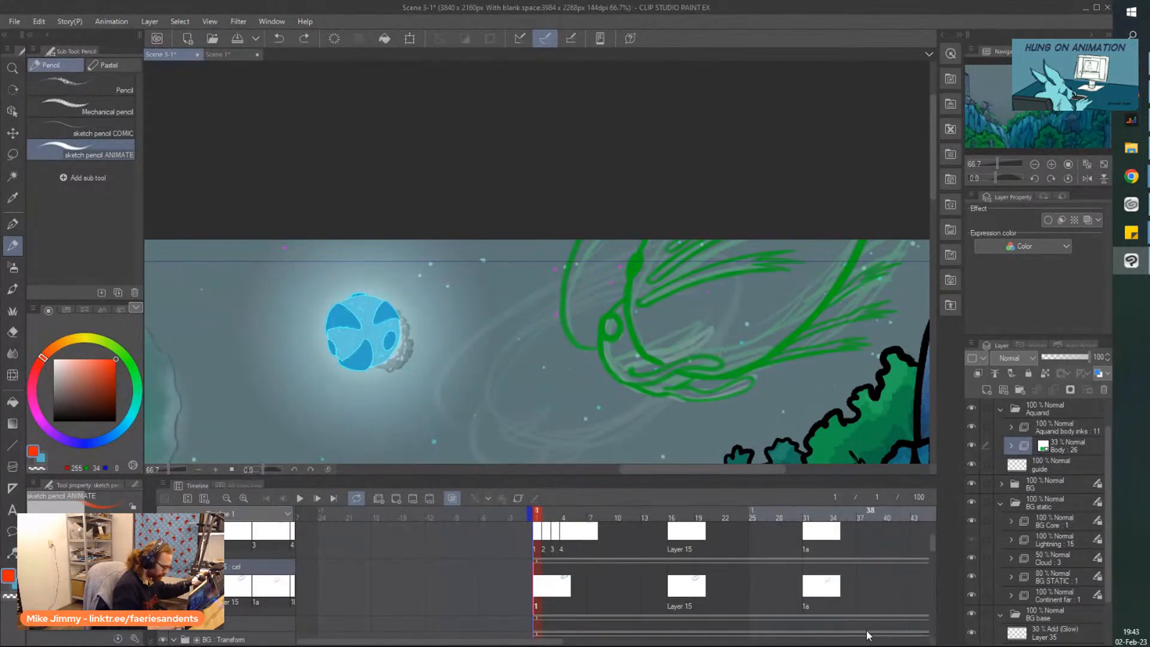
{"action": "left_click", "coordinate": [1051, 462]}
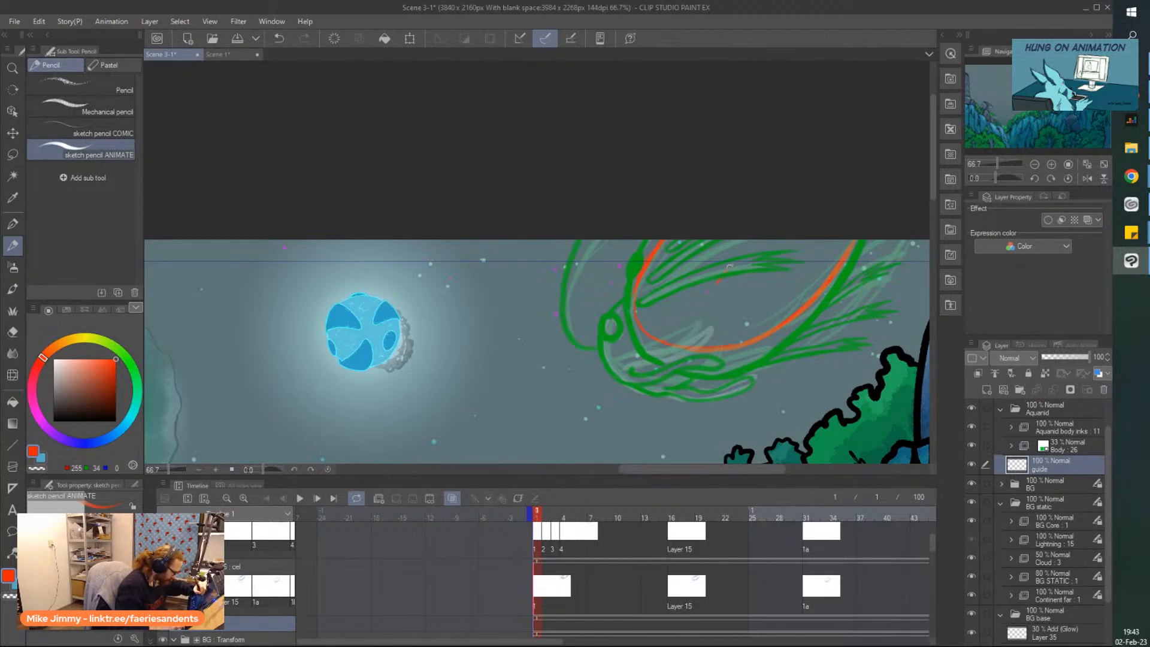
{"action": "scroll", "coordinate": [706, 303], "scroll_direction": "down", "scroll_amount": 2}
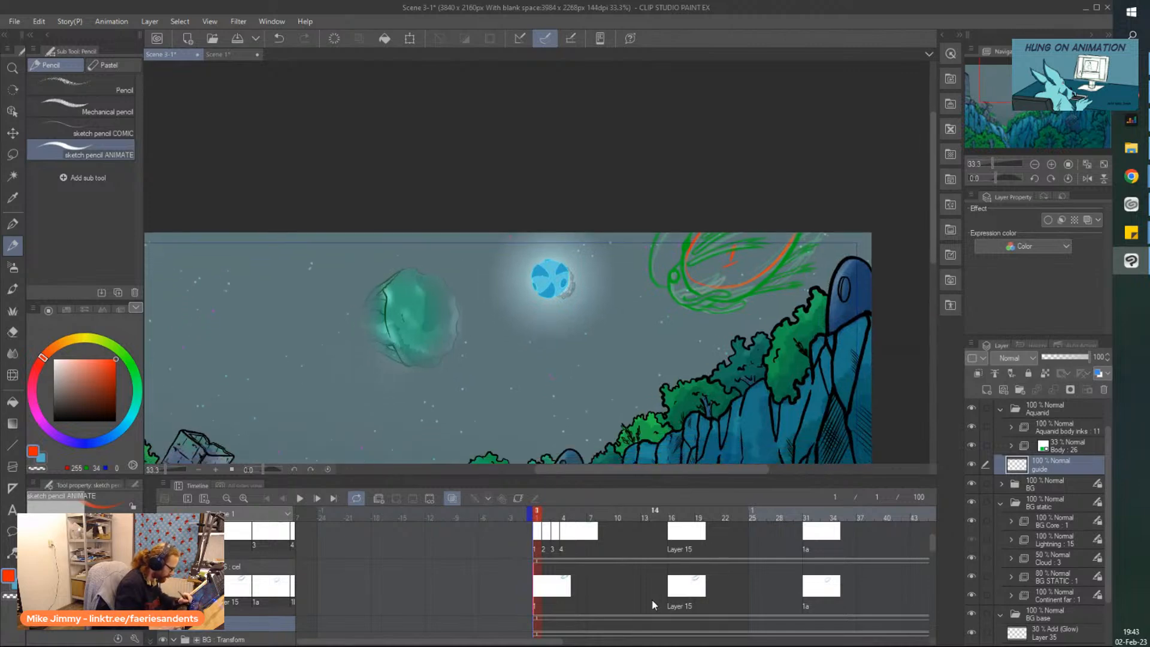
Mark the creature's head position on frame 16 with a diagonal guide line and label it 15
{"action": "left_click", "coordinate": [668, 624]}
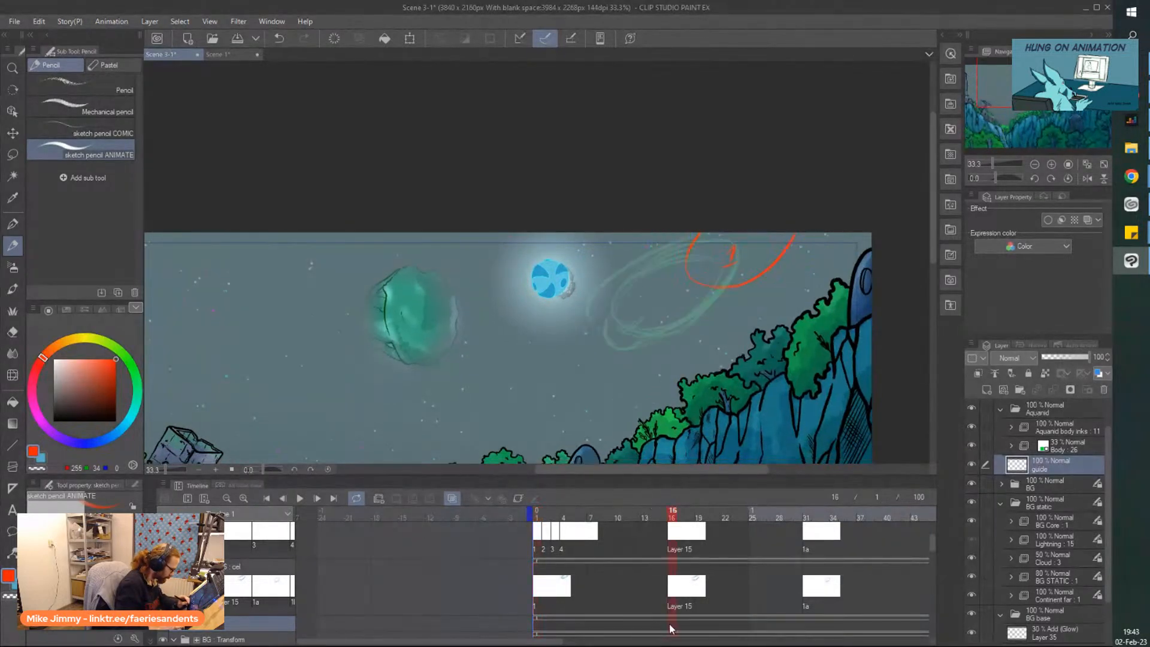
{"action": "scroll", "coordinate": [599, 323], "scroll_direction": "up", "scroll_amount": 2}
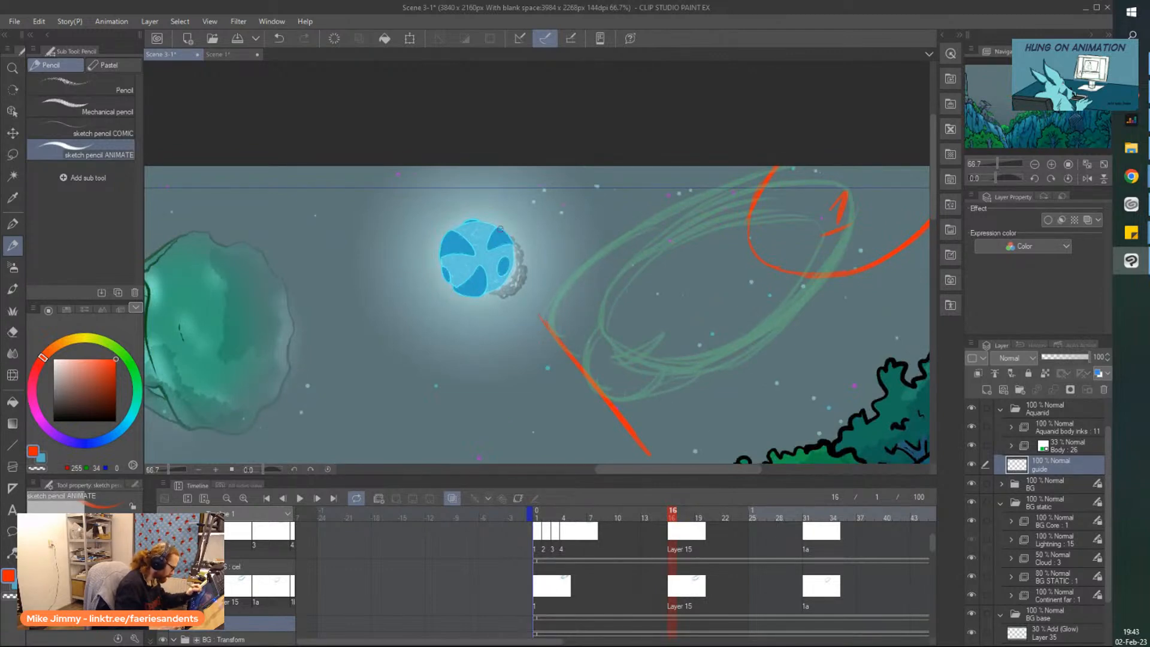
{"action": "mouse_move", "coordinate": [525, 281]}
{"action": "left_mouse_down"}
{"action": "mouse_move", "coordinate": [523, 308]}
{"action": "mouse_move", "coordinate": [546, 267]}
{"action": "mouse_move", "coordinate": [536, 301]}
{"action": "left_mouse_up"}
{"action": "left_click_drag", "start_coordinate": [540, 270], "coordinate": [548, 268]}
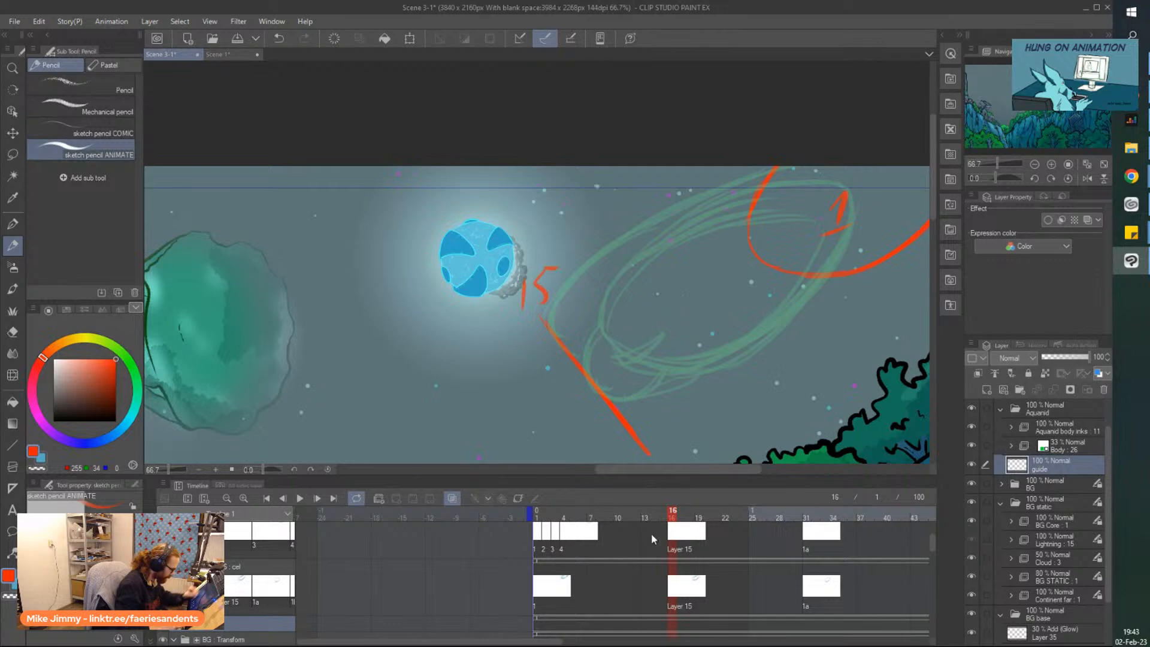
Mark the creature's head position on frame 31 with a diagonal line on the guide layer and label it 30
{"action": "left_click", "coordinate": [804, 586]}
{"action": "scroll", "coordinate": [435, 351], "scroll_direction": "down", "scroll_amount": 1}
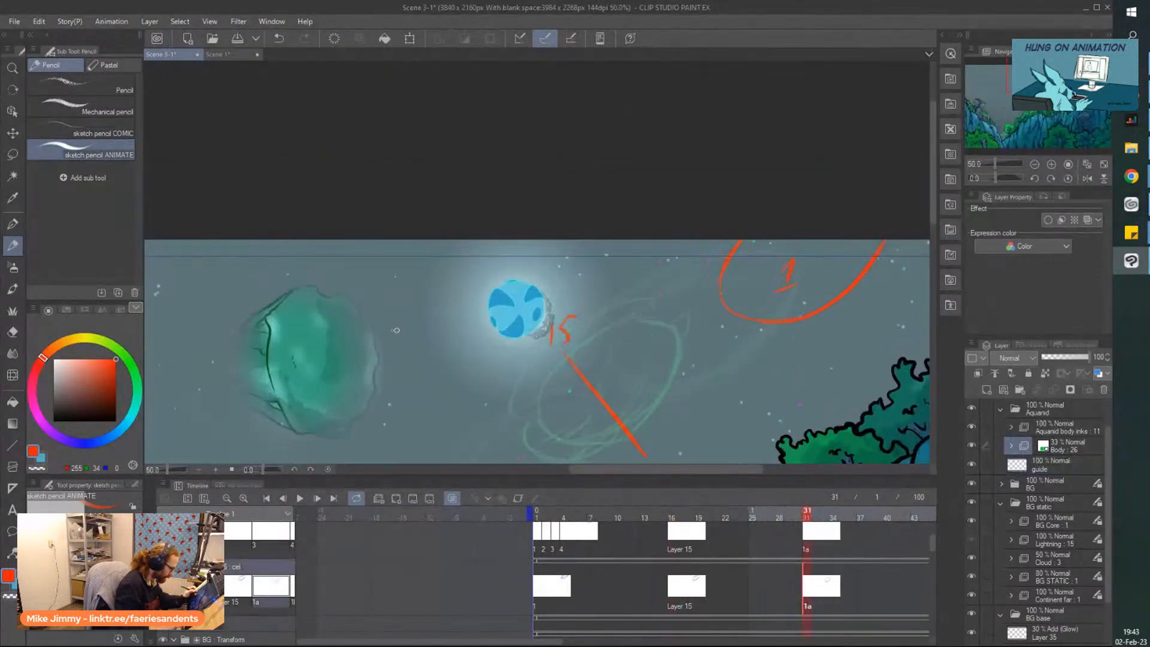
{"action": "scroll", "coordinate": [574, 428], "scroll_direction": "up", "scroll_amount": 3}
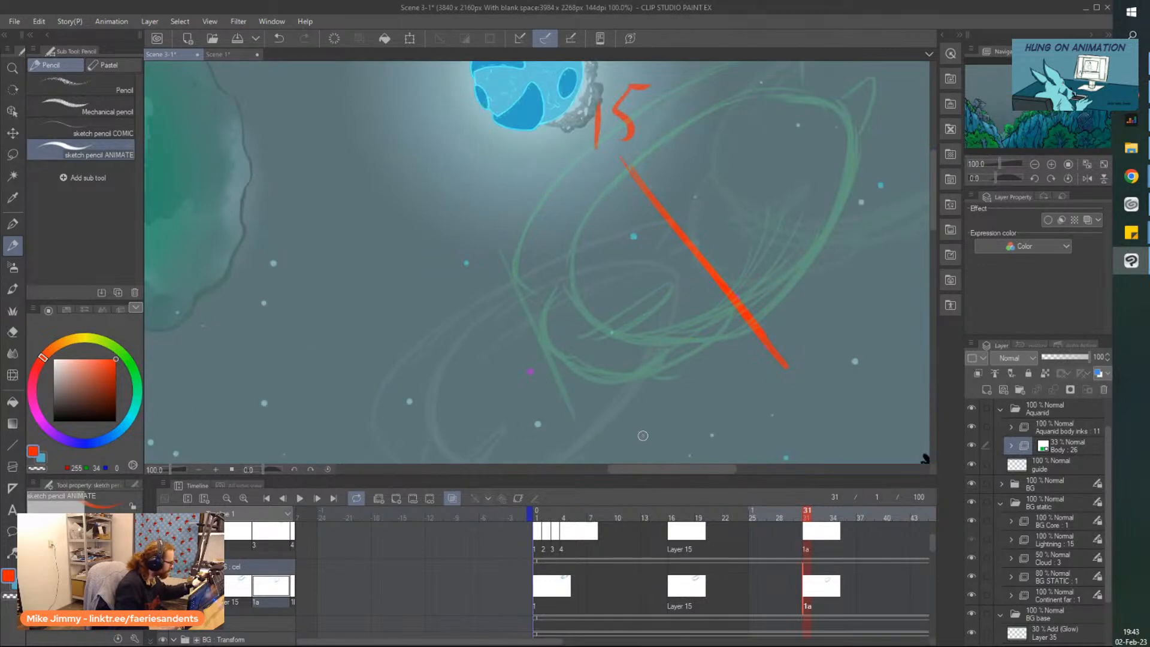
{"action": "key", "text": "ctrl+z"}
{"action": "key", "text": "alt+bracketleft"}
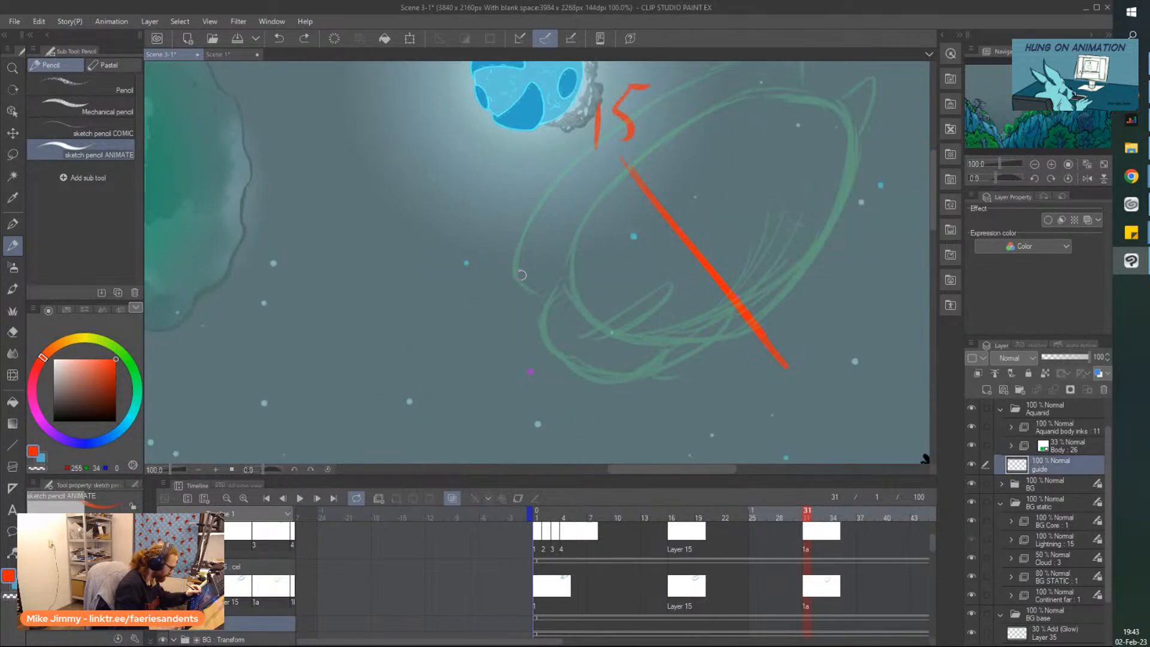
{"action": "left_click_drag", "start_coordinate": [503, 250], "coordinate": [563, 378]}
{"action": "mouse_move", "coordinate": [465, 200]}
{"action": "left_mouse_down"}
{"action": "mouse_move", "coordinate": [478, 243]}
{"action": "mouse_move", "coordinate": [492, 205]}
{"action": "left_mouse_up"}
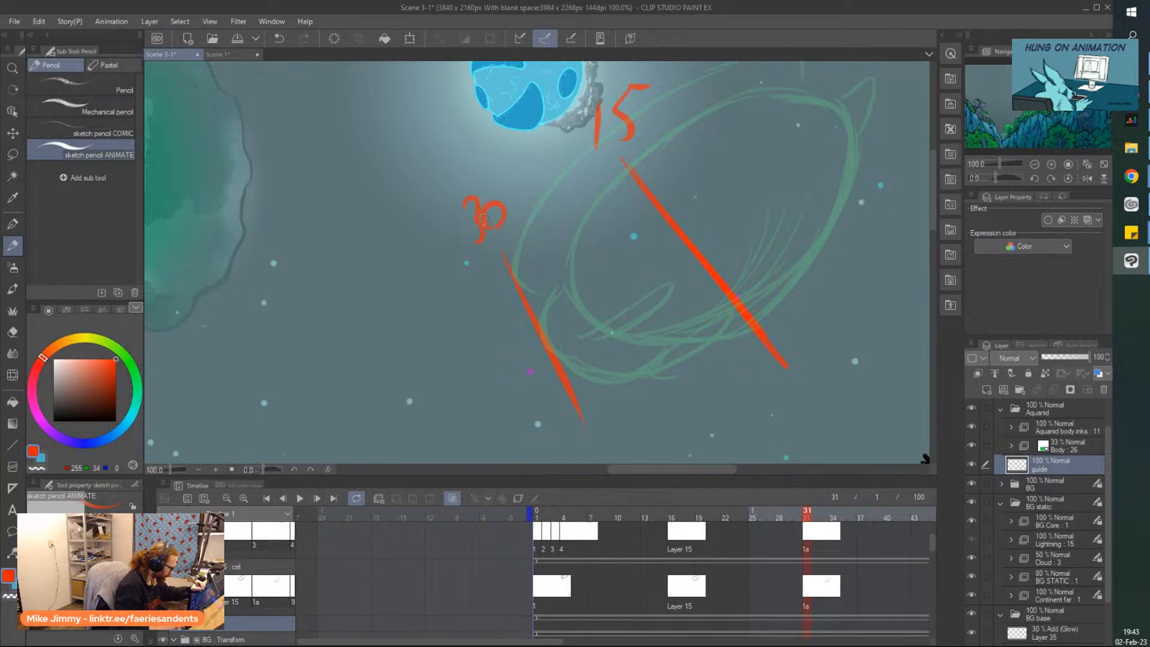
Move the Body cel 1b to frame 45 and cel 17 to frame 59 on the timeline
{"action": "left_click_drag", "start_coordinate": [506, 641], "coordinate": [629, 643]}
{"action": "left_click", "coordinate": [675, 596]}
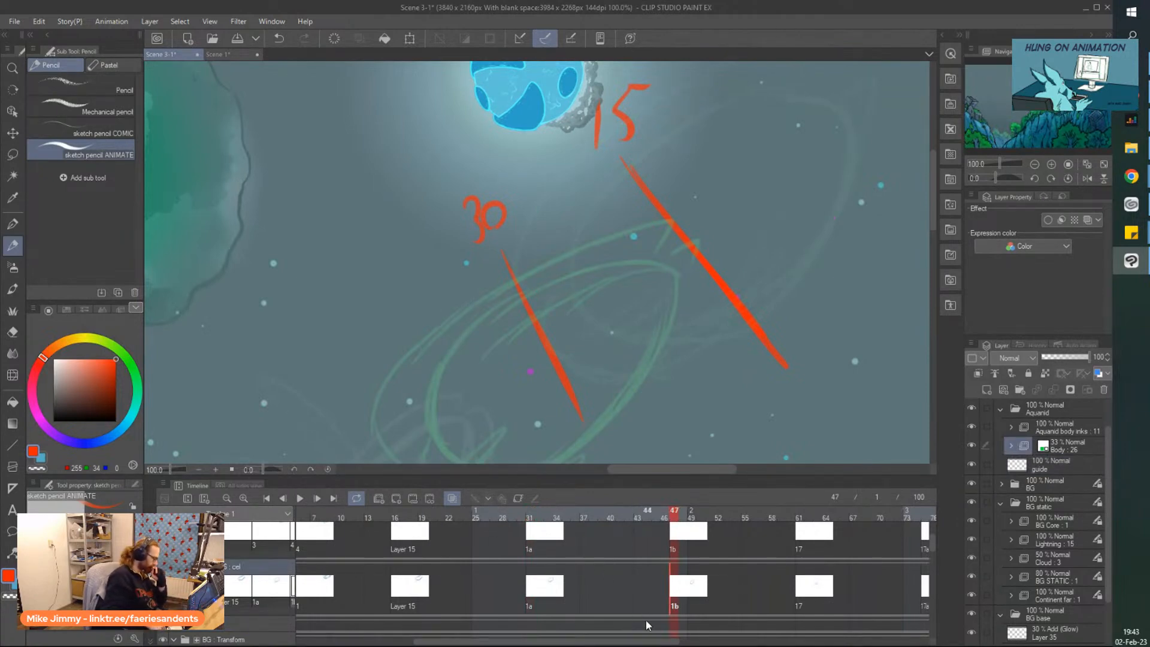
{"action": "key", "text": "ctrl+minus"}
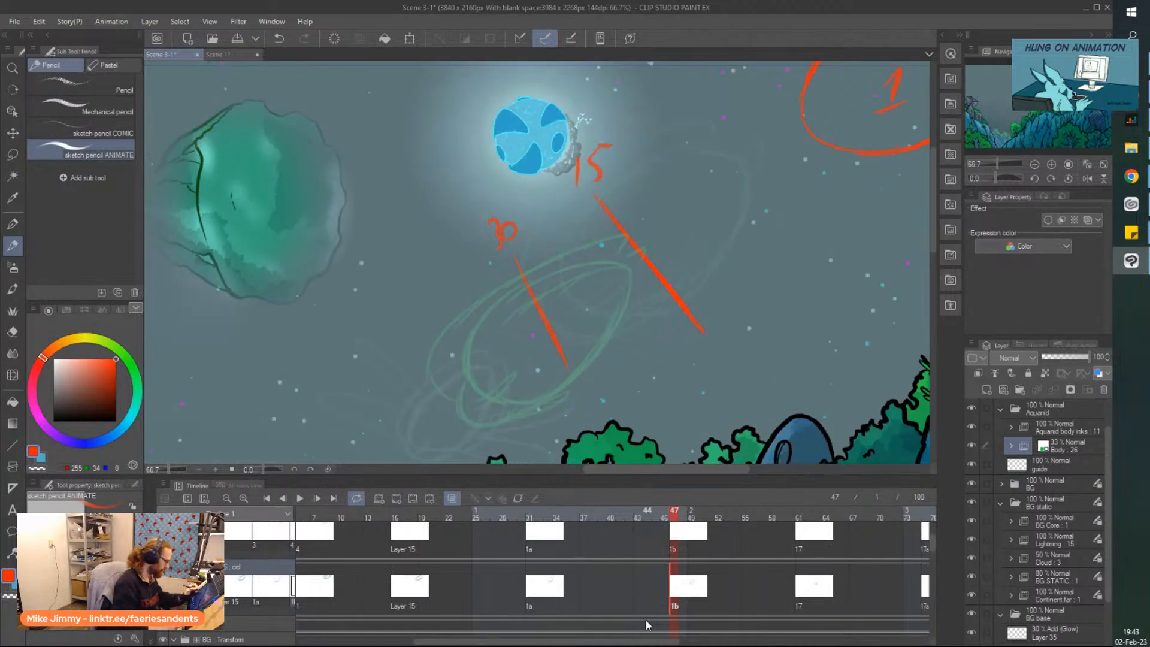
{"action": "left_click_drag", "start_coordinate": [534, 641], "coordinate": [588, 643]}
{"action": "scroll", "coordinate": [444, 352], "scroll_direction": "down", "scroll_amount": 1}
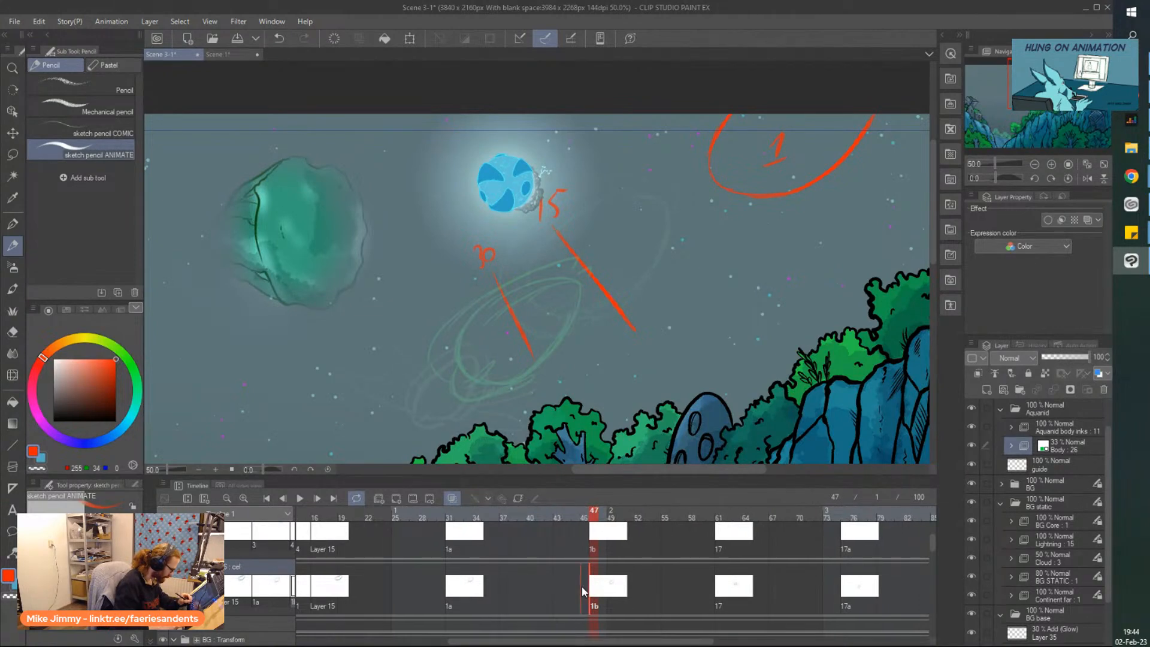
{"action": "left_click_drag", "start_coordinate": [581, 587], "coordinate": [578, 585]}
{"action": "left_click_drag", "start_coordinate": [574, 643], "coordinate": [582, 643]}
{"action": "left_click_drag", "start_coordinate": [699, 592], "coordinate": [682, 590]}
Shift the Body cels 17a, 22 and 21 two to three frames earlier on the timeline
{"action": "left_click_drag", "start_coordinate": [668, 642], "coordinate": [692, 642]}
{"action": "left_click_drag", "start_coordinate": [766, 591], "coordinate": [747, 591]}
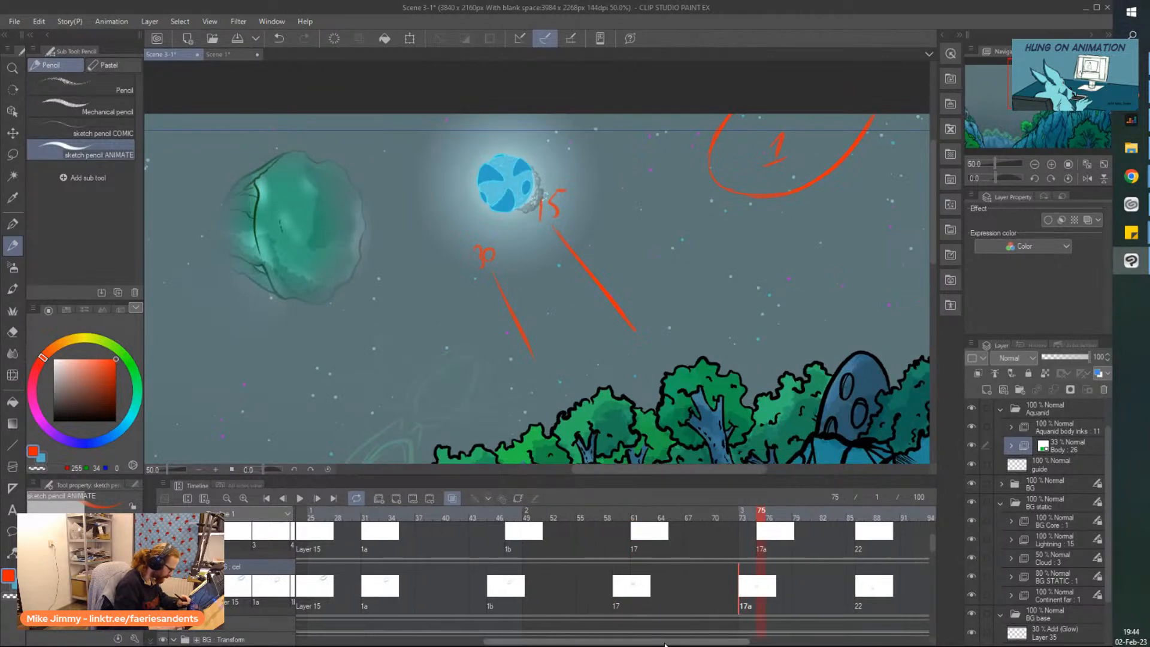
{"action": "left_click_drag", "start_coordinate": [736, 642], "coordinate": [809, 642]}
{"action": "left_click_drag", "start_coordinate": [692, 589], "coordinate": [670, 586]}
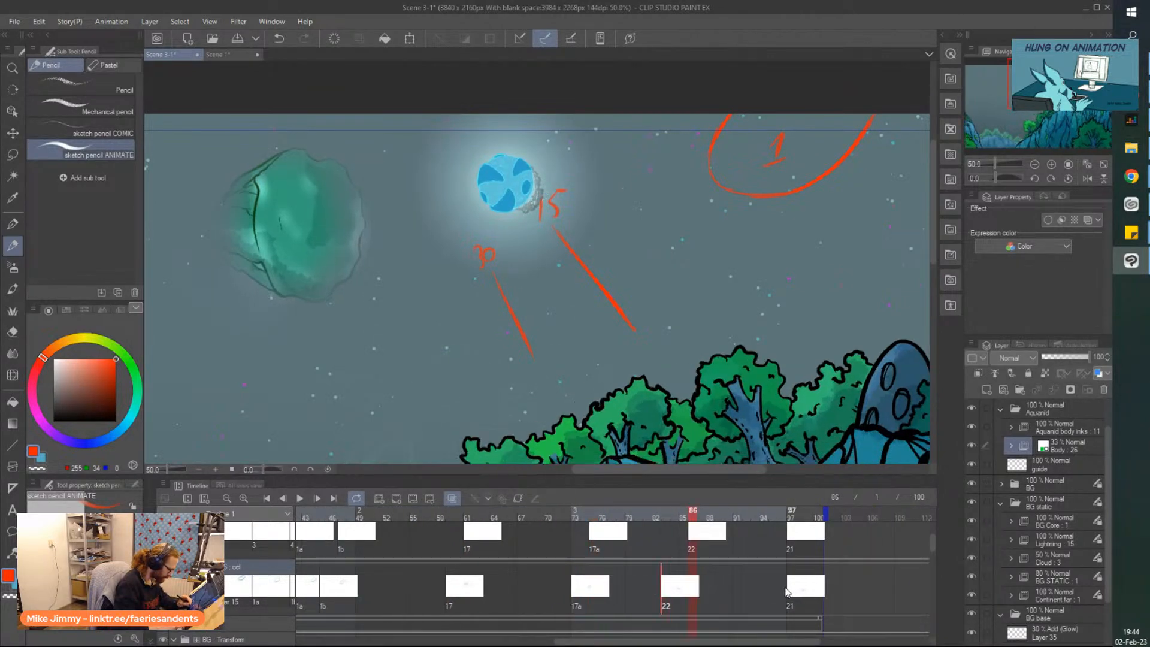
{"action": "left_click_drag", "start_coordinate": [793, 588], "coordinate": [767, 592]}
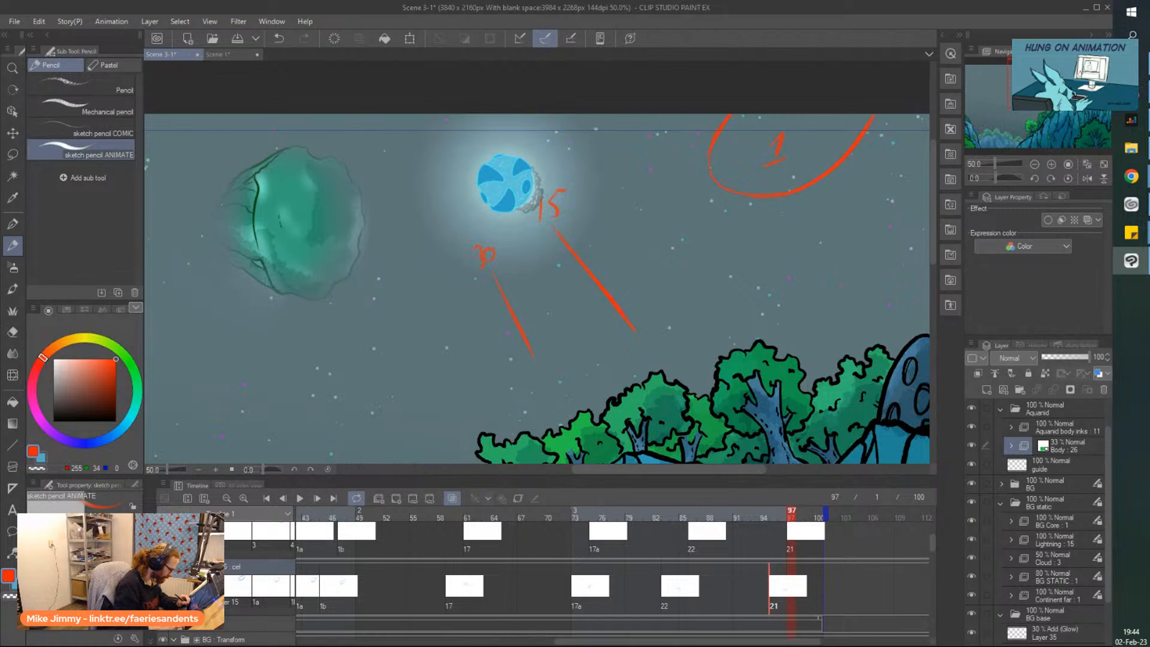
Mark the creature's head position on frame 45 with a diagonal line on the guide layer and label it 15
{"action": "left_click_drag", "start_coordinate": [623, 642], "coordinate": [447, 642]}
{"action": "left_click", "coordinate": [574, 622]}
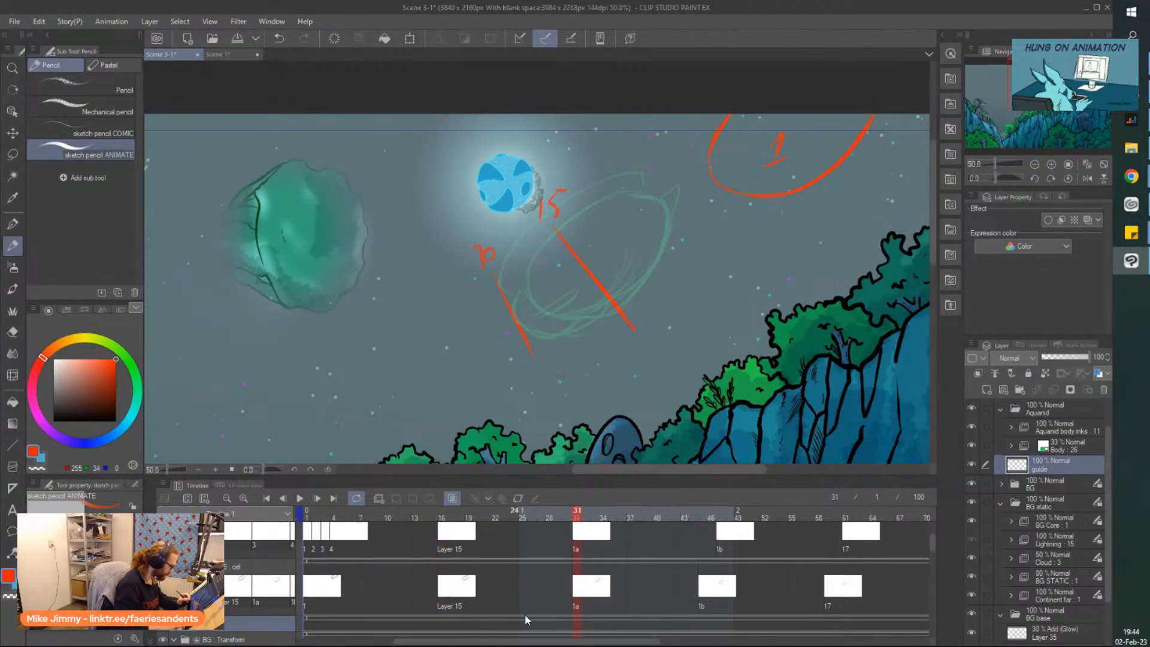
{"action": "left_click", "coordinate": [682, 635]}
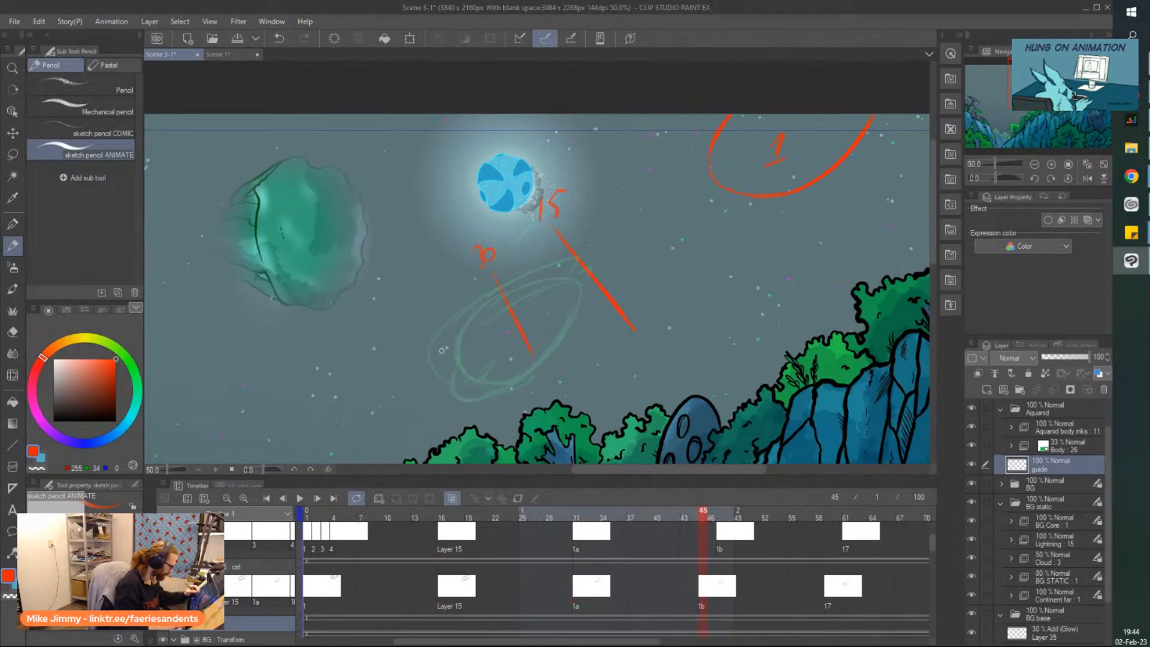
{"action": "scroll", "coordinate": [436, 388], "scroll_direction": "up", "scroll_amount": 3}
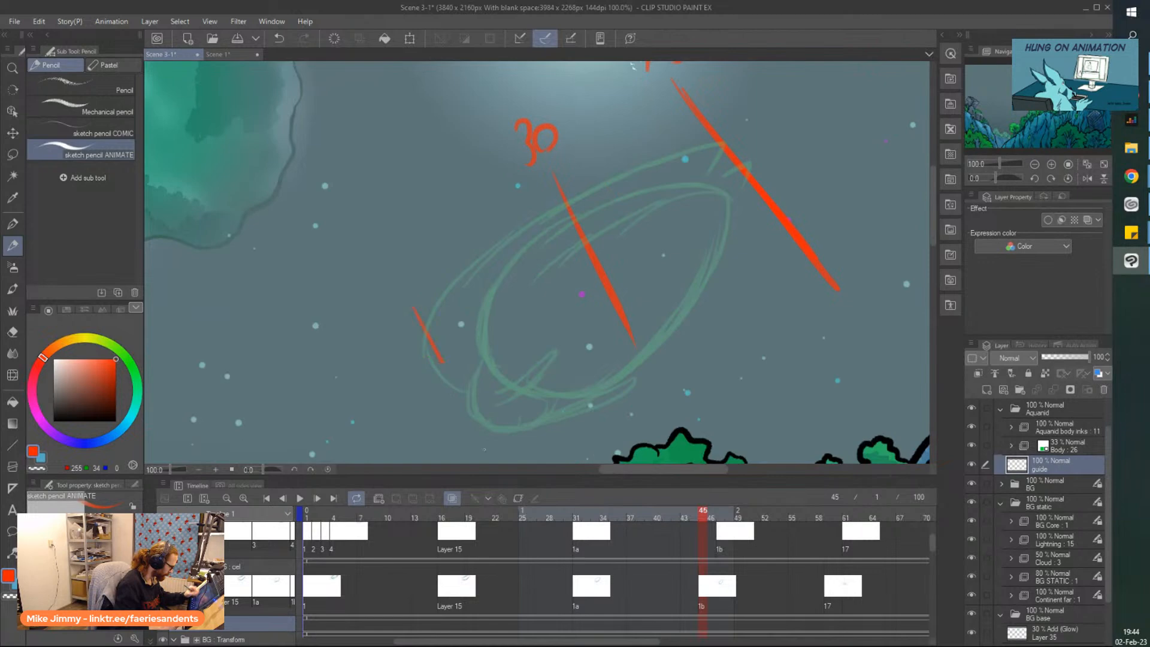
{"action": "left_click_drag", "start_coordinate": [484, 449], "coordinate": [486, 457]}
{"action": "mouse_move", "coordinate": [382, 269]}
{"action": "left_mouse_down"}
{"action": "mouse_move", "coordinate": [385, 297]}
{"action": "mouse_move", "coordinate": [406, 280]}
{"action": "mouse_move", "coordinate": [403, 292]}
{"action": "left_mouse_up"}
{"action": "left_click_drag", "start_coordinate": [399, 258], "coordinate": [414, 253]}
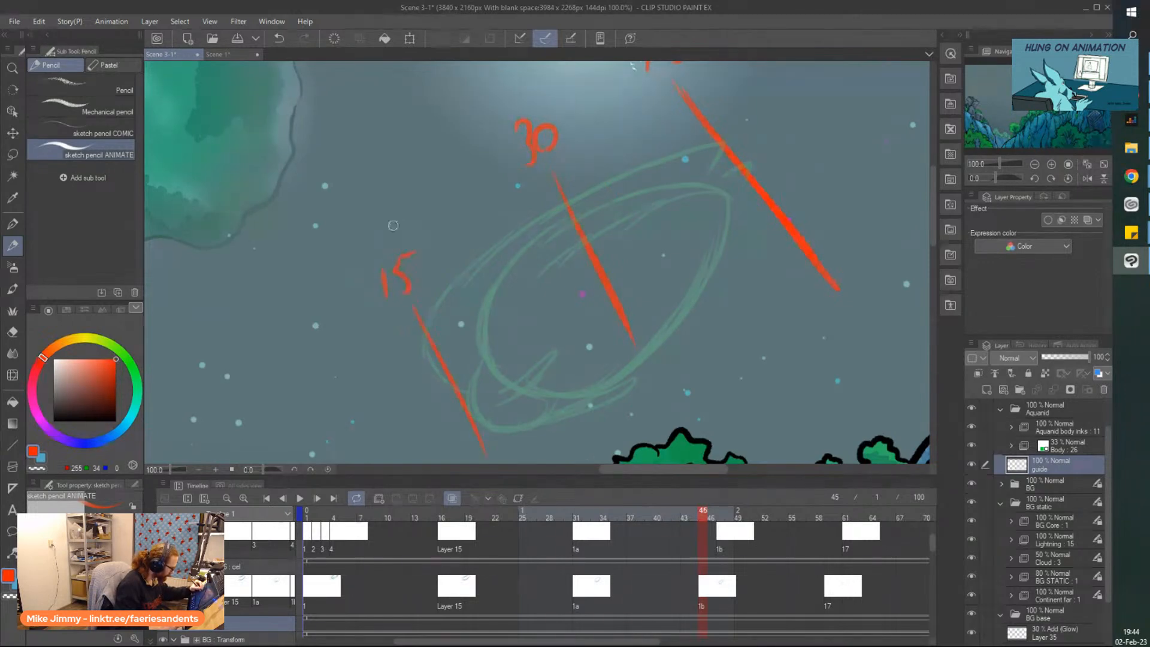
Thicken the guide line labelled 30 and extend its lower end
{"action": "scroll", "coordinate": [410, 257], "scroll_direction": "down", "scroll_amount": 2}
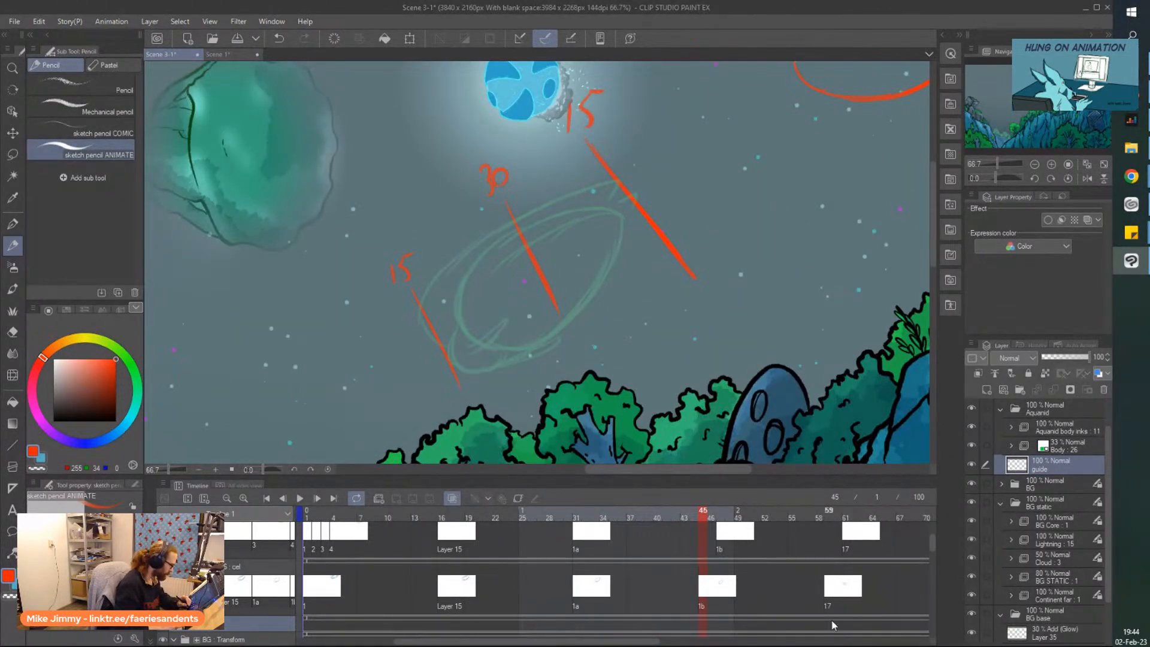
{"action": "left_click_drag", "start_coordinate": [506, 203], "coordinate": [573, 344]}
{"action": "scroll", "coordinate": [467, 174], "scroll_direction": "down", "scroll_amount": 2}
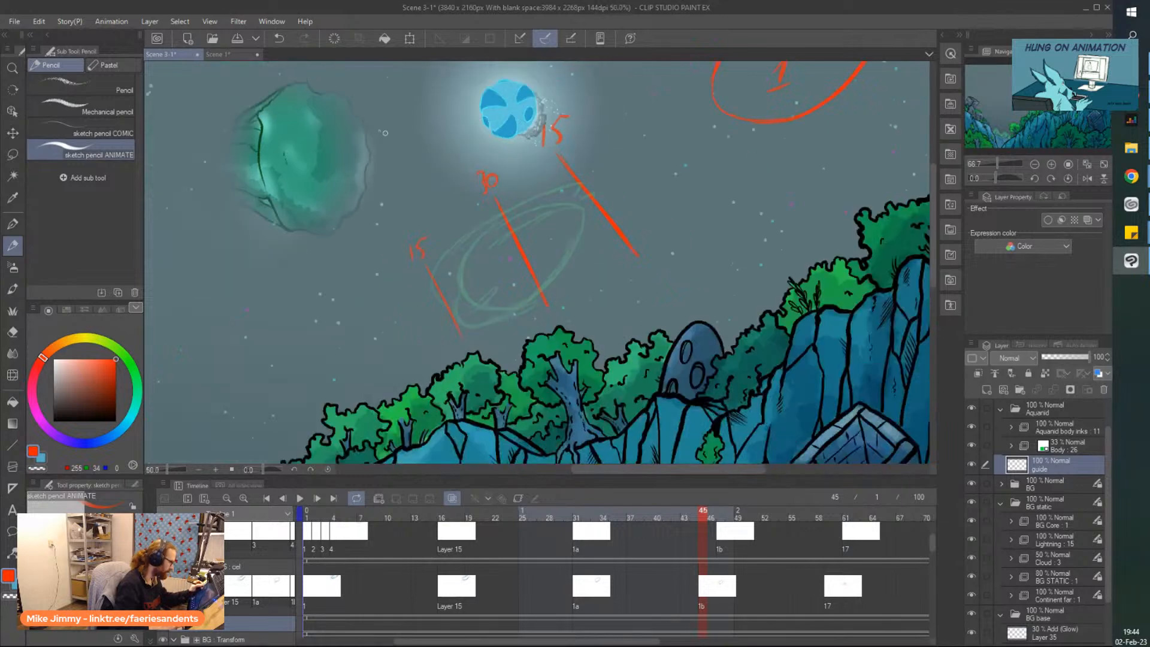
Erase the leftmost guide line and its label 15 from the guide layer
{"action": "left_click_drag", "start_coordinate": [312, 118], "coordinate": [325, 130]}
{"action": "scroll", "coordinate": [383, 112], "scroll_direction": "up", "scroll_amount": 1}
{"action": "key", "text": "e"}
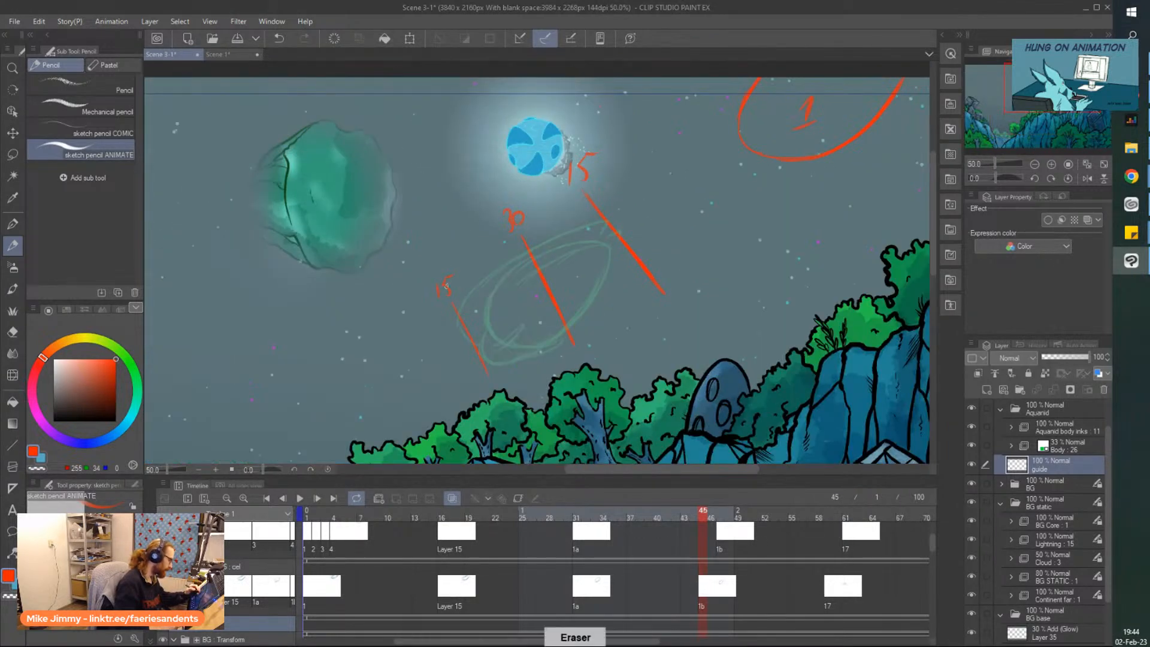
{"action": "left_click_drag", "start_coordinate": [470, 325], "coordinate": [469, 341]}
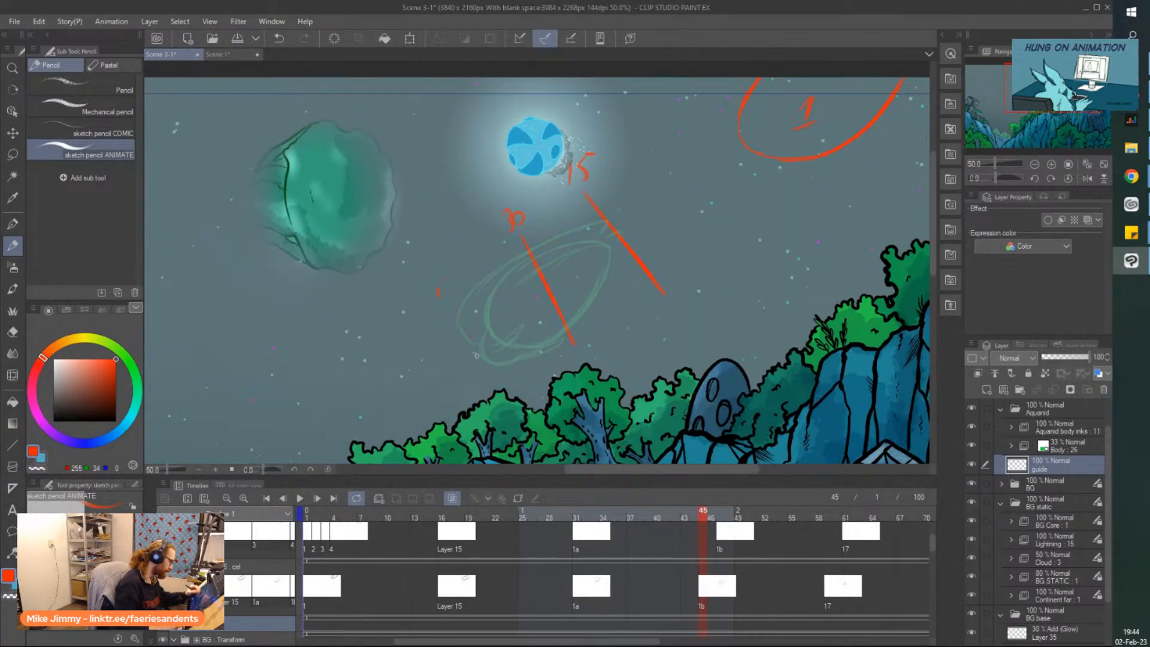
{"action": "key", "text": "p"}
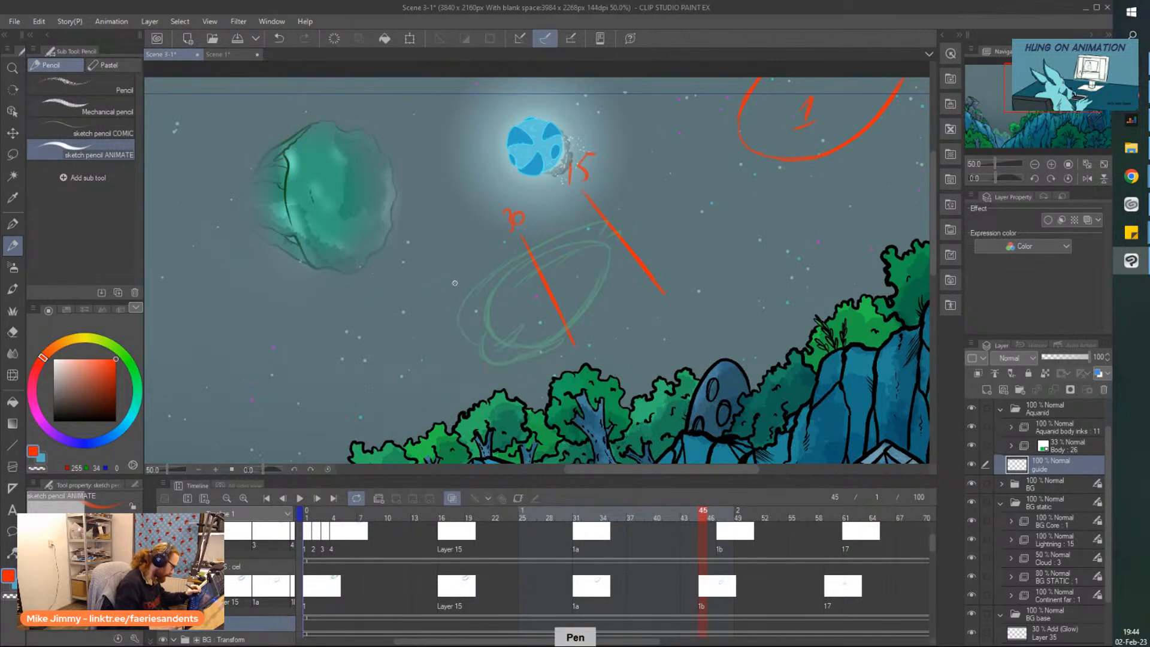
{"action": "left_click_drag", "start_coordinate": [456, 283], "coordinate": [496, 386]}
{"action": "key", "text": "ctrl+z"}
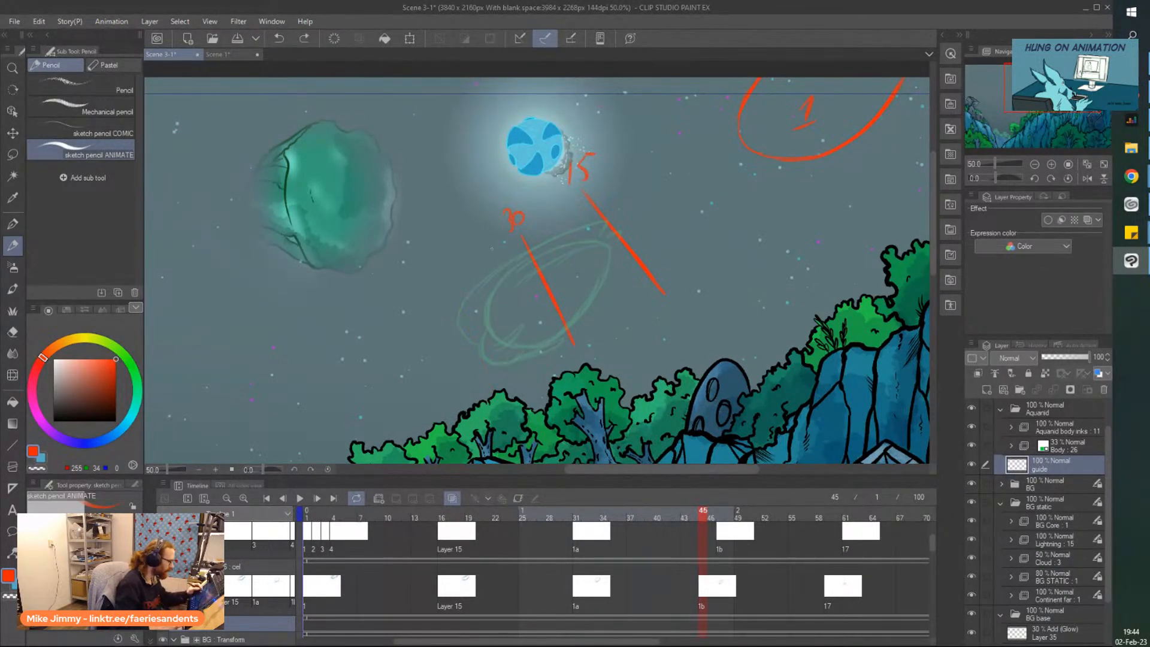
Replace the guide line labelled 30 with one farther left carrying the same label, and add an unlabelled line to its left
{"action": "key", "text": "e"}
{"action": "left_click_drag", "start_coordinate": [507, 207], "coordinate": [516, 233]}
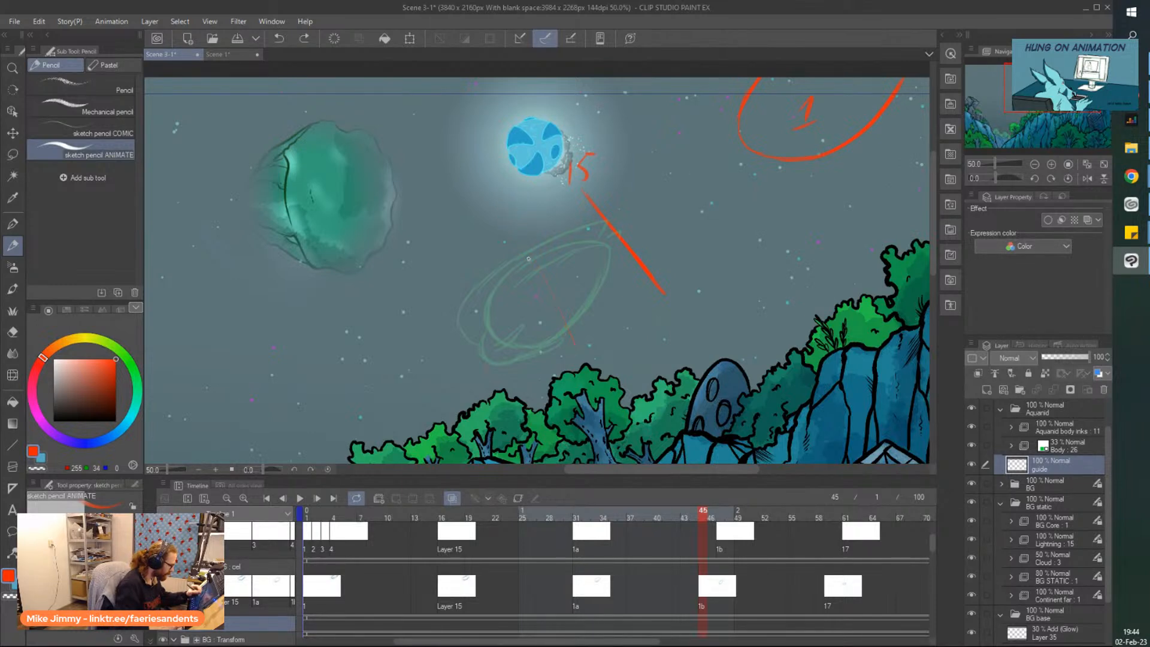
{"action": "key", "text": "p"}
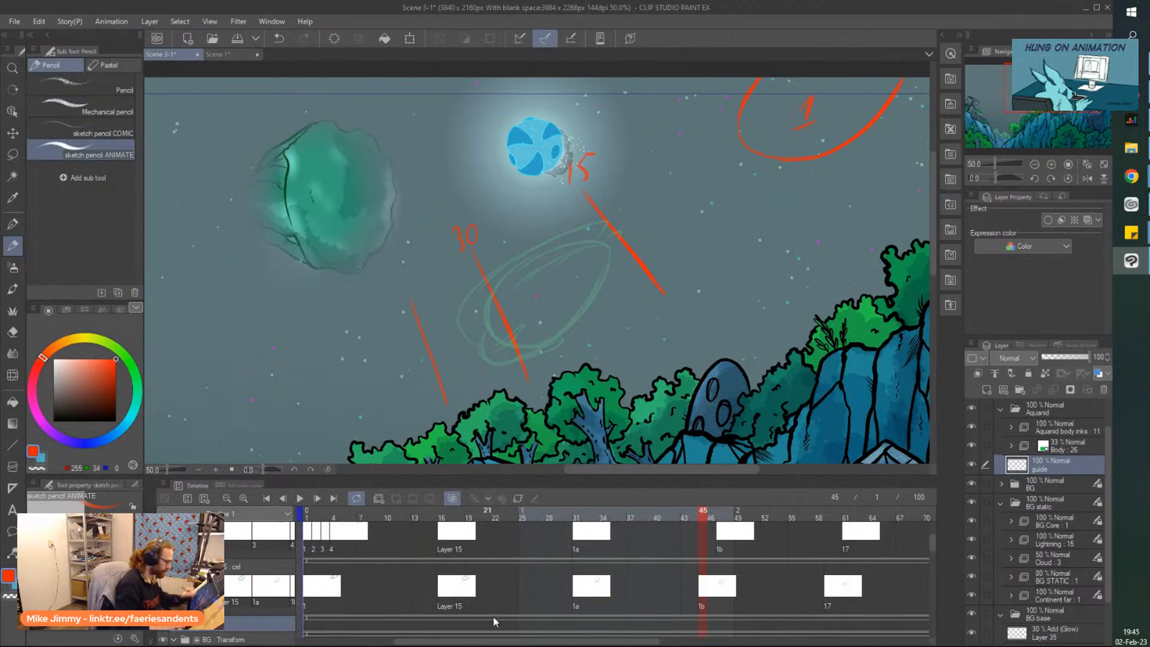
Examine the creature's position in the Body cels on frames 100 and 73 relative to the guide lines
{"action": "left_click_drag", "start_coordinate": [537, 640], "coordinate": [671, 627]}
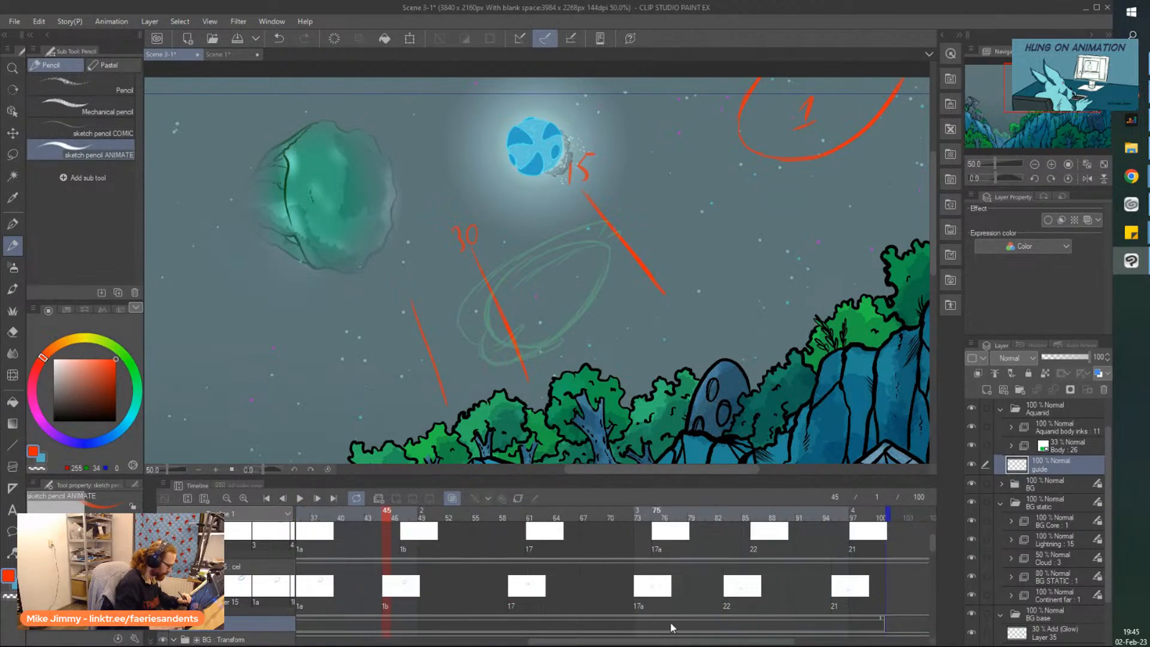
{"action": "left_click", "coordinate": [879, 585]}
{"action": "scroll", "coordinate": [558, 331], "scroll_direction": "down", "scroll_amount": 4}
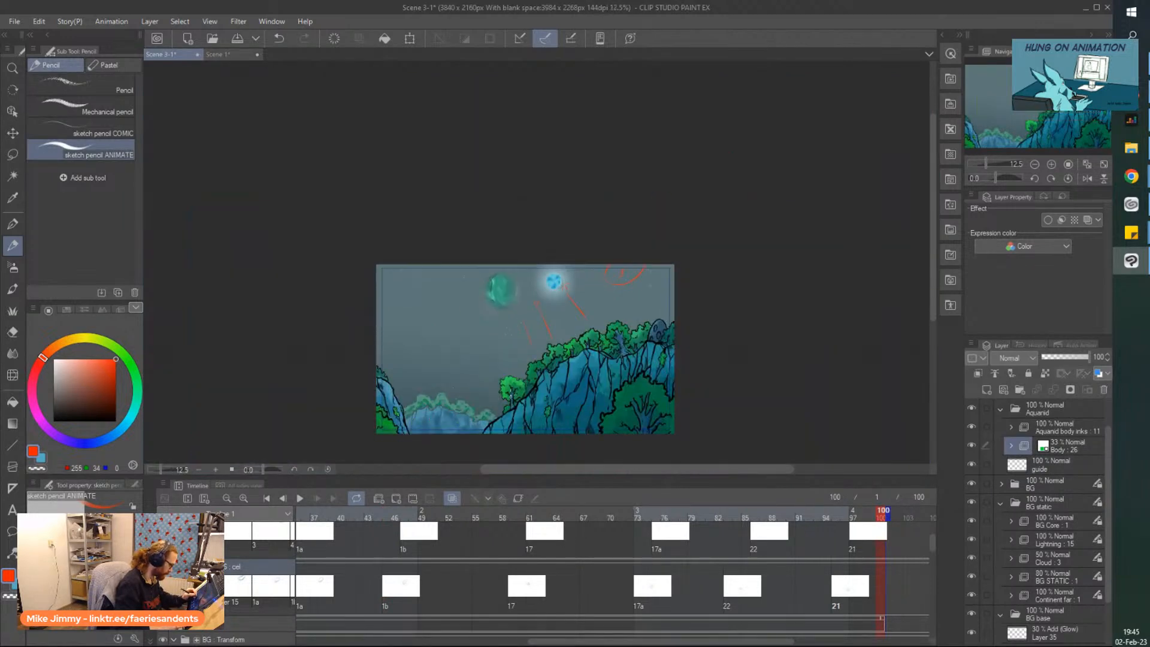
{"action": "scroll", "coordinate": [512, 407], "scroll_direction": "up", "scroll_amount": 4}
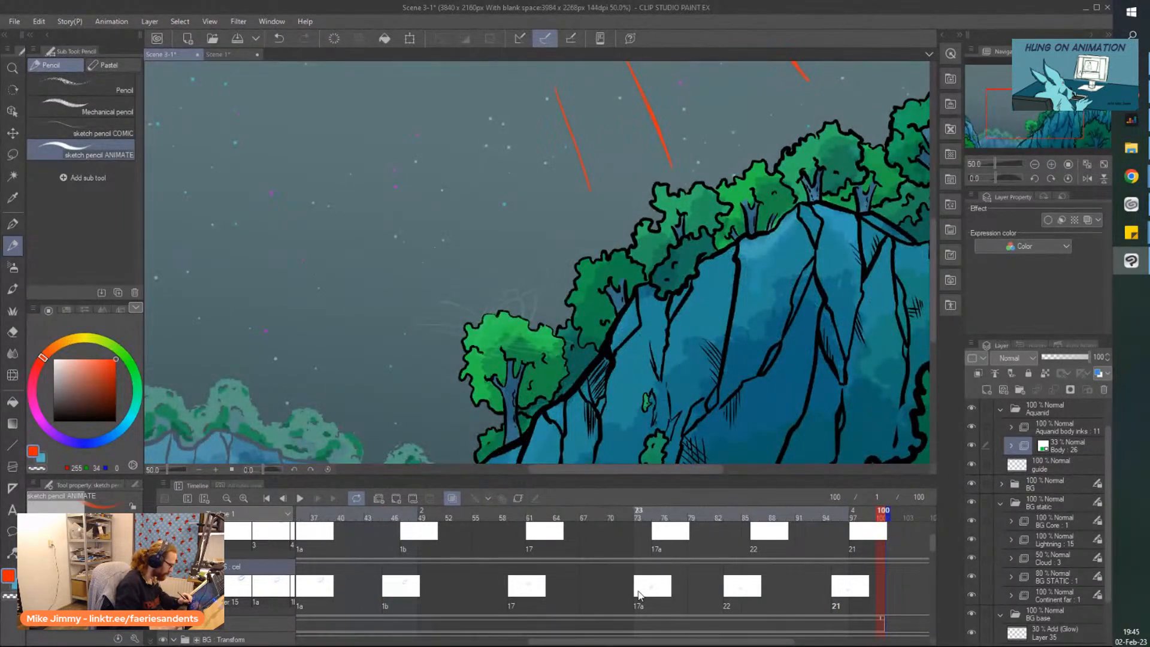
{"action": "left_click", "coordinate": [632, 591]}
{"action": "key", "text": "ctrl+minus"}
On frame 59, replace the unlabelled guide line with a flatter one labelled 60, and move the Body cel 17 to frame 60
{"action": "left_click", "coordinate": [511, 595]}
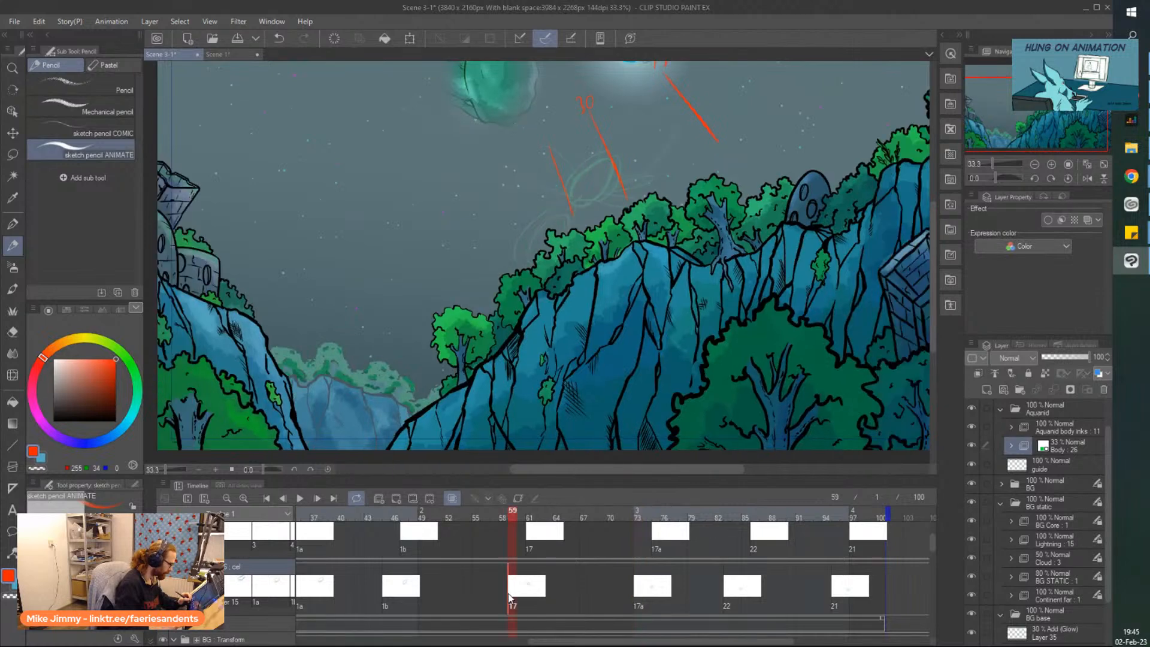
{"action": "left_click", "coordinate": [512, 621]}
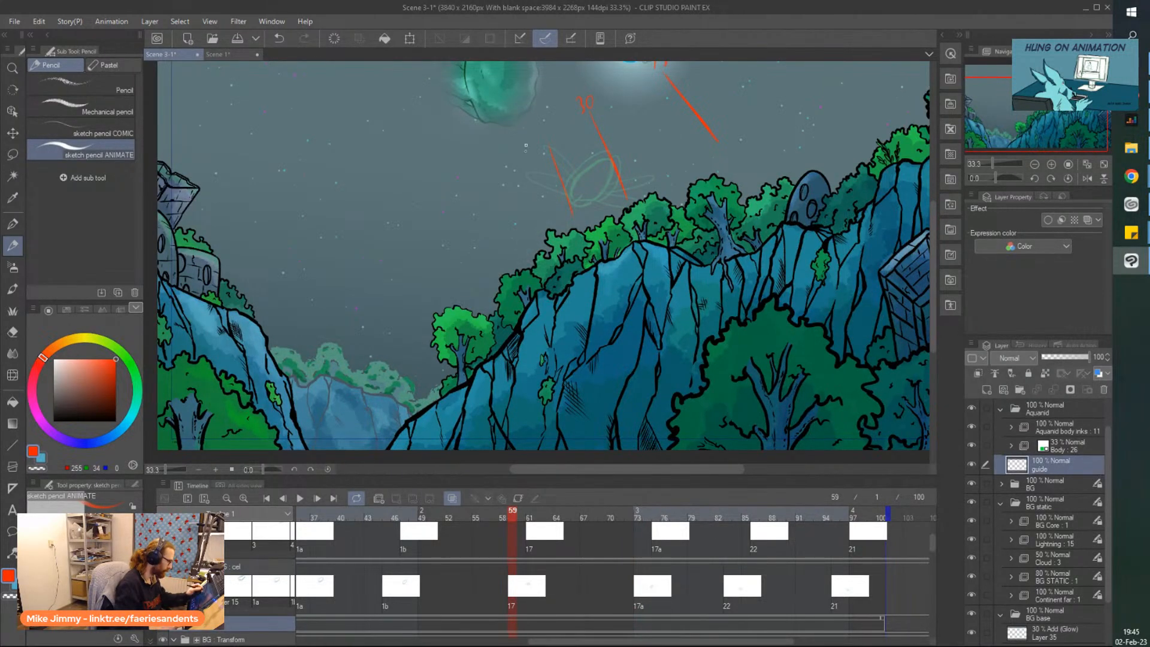
{"action": "scroll", "coordinate": [492, 165], "scroll_direction": "up", "scroll_amount": 1}
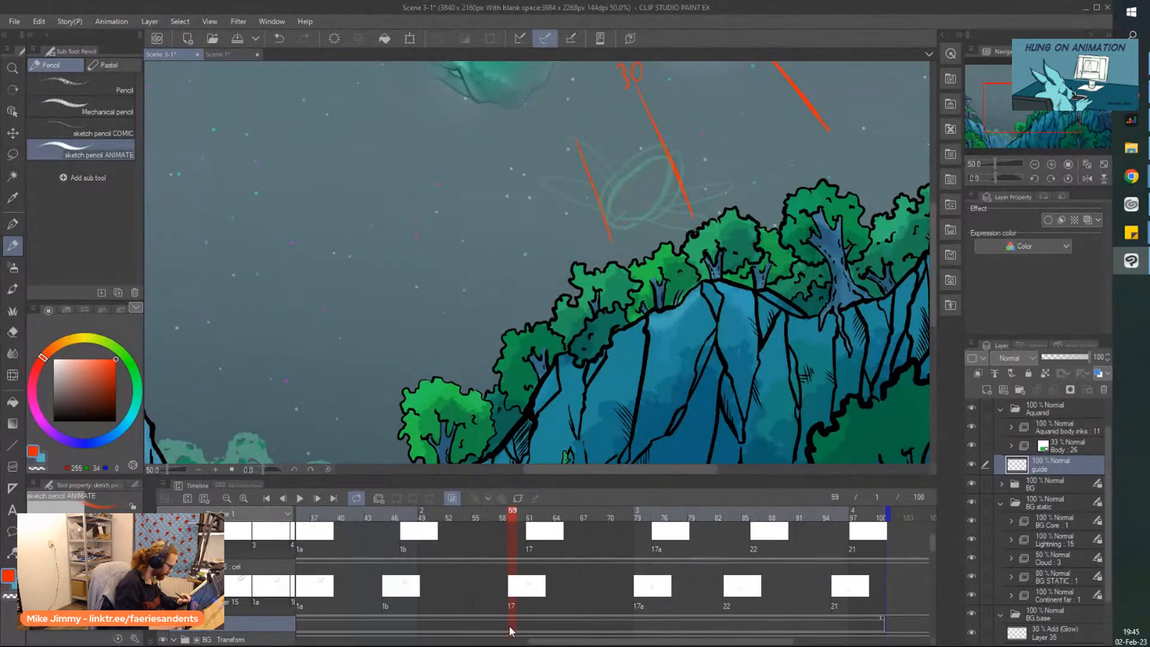
{"action": "left_click", "coordinate": [545, 41]}
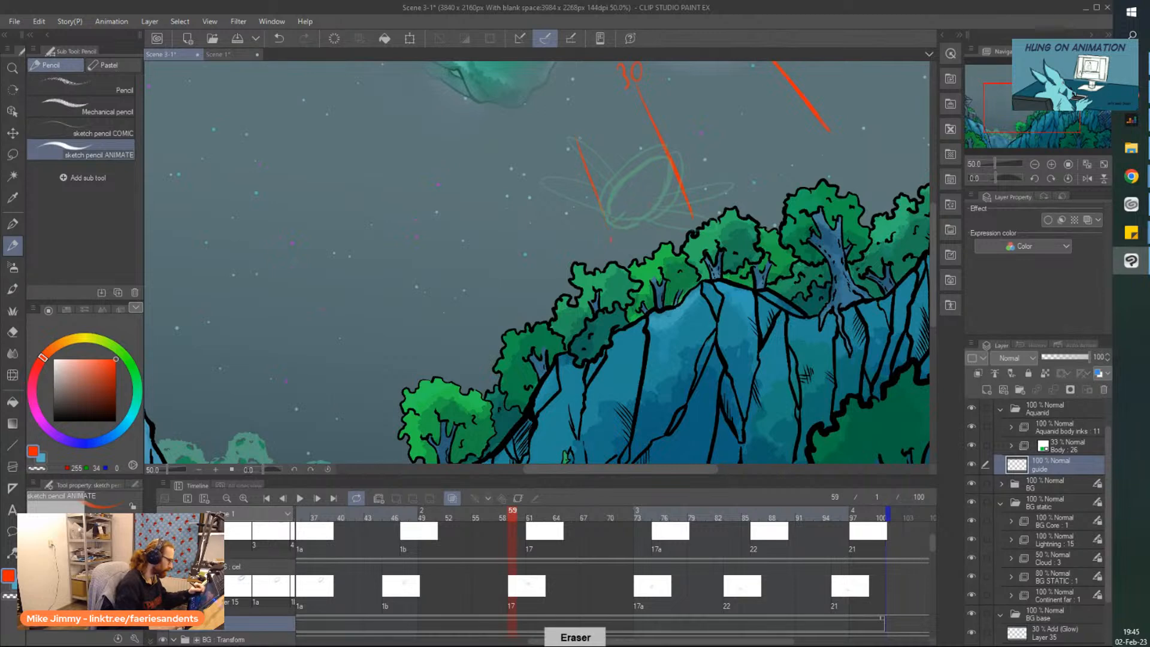
{"action": "left_click_drag", "start_coordinate": [580, 144], "coordinate": [611, 236]}
{"action": "scroll", "coordinate": [598, 221], "scroll_direction": "up", "scroll_amount": 3}
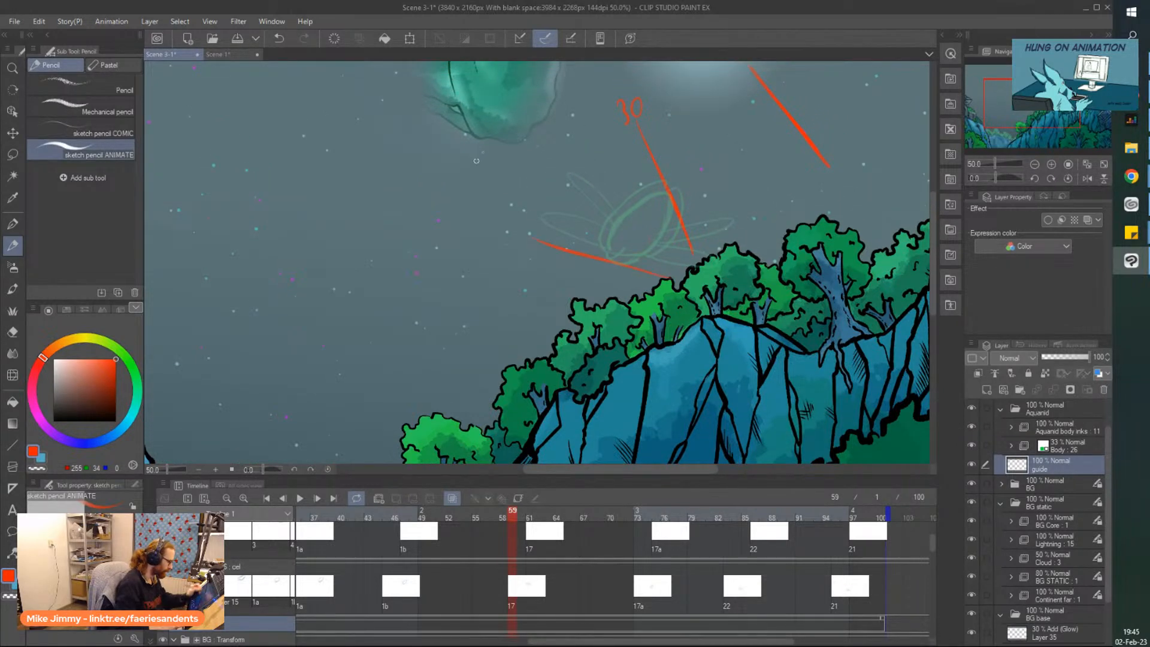
{"action": "mouse_move", "coordinate": [497, 205]}
{"action": "left_mouse_down"}
{"action": "mouse_move", "coordinate": [488, 220]}
{"action": "mouse_move", "coordinate": [509, 208]}
{"action": "left_mouse_up"}
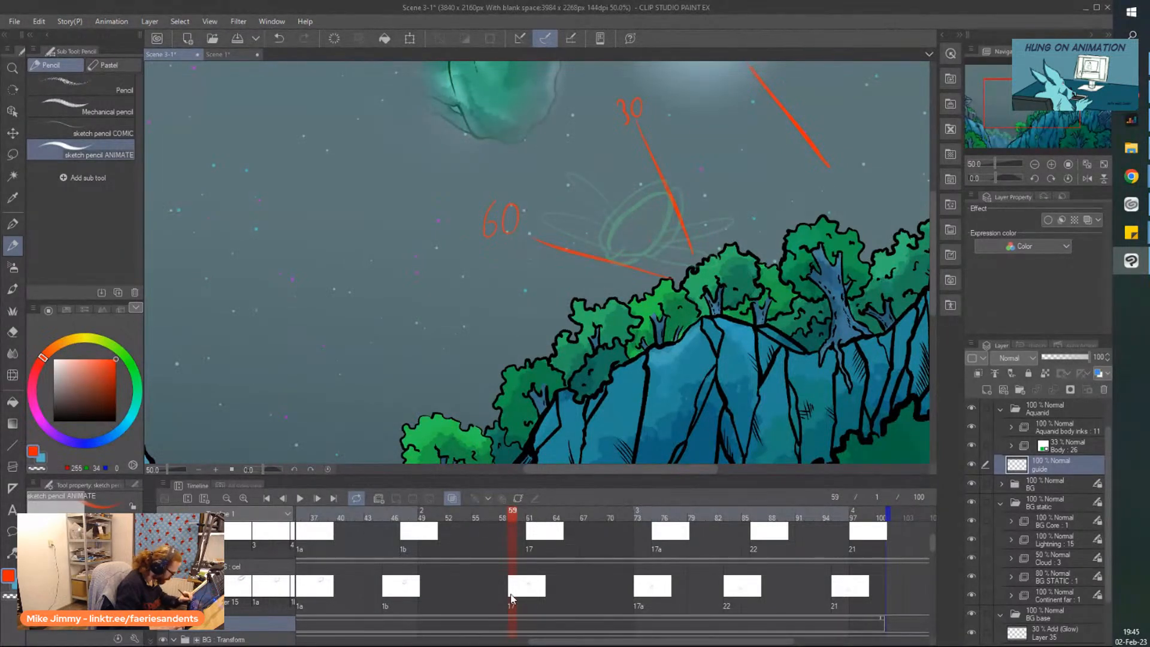
{"action": "left_click_drag", "start_coordinate": [513, 590], "coordinate": [522, 590]}
{"action": "key", "text": "ctrl+minus"}
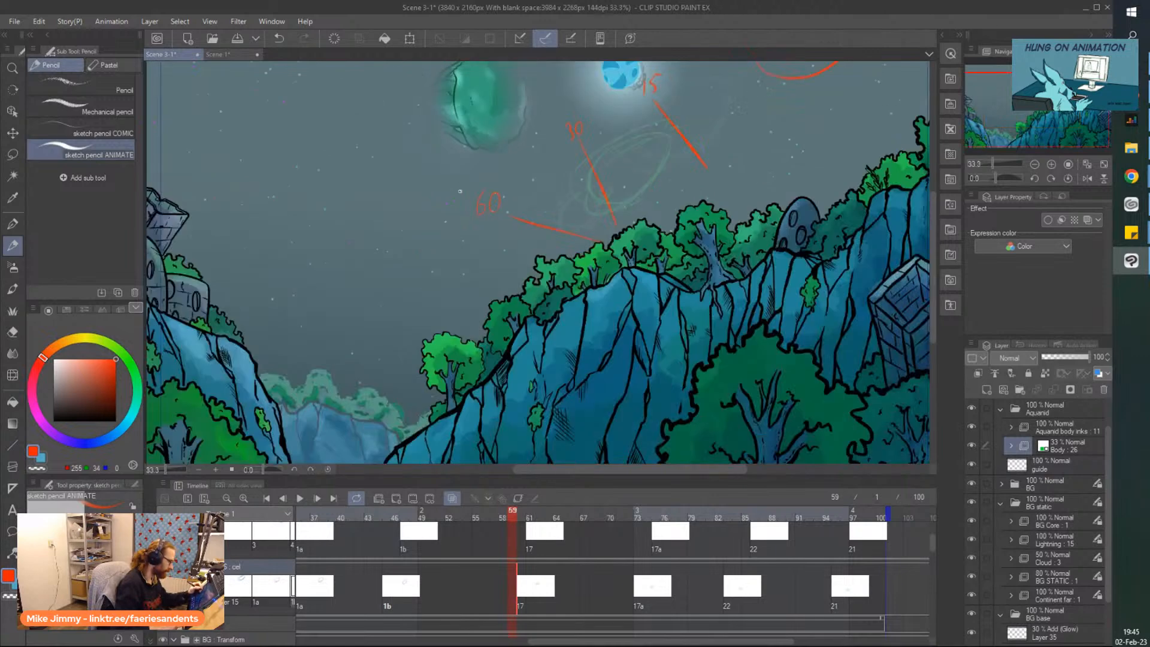
Mark the creature's head position on frame 73 with a nearly horizontal line on the guide layer and label it 73
{"action": "left_click", "coordinate": [635, 591]}
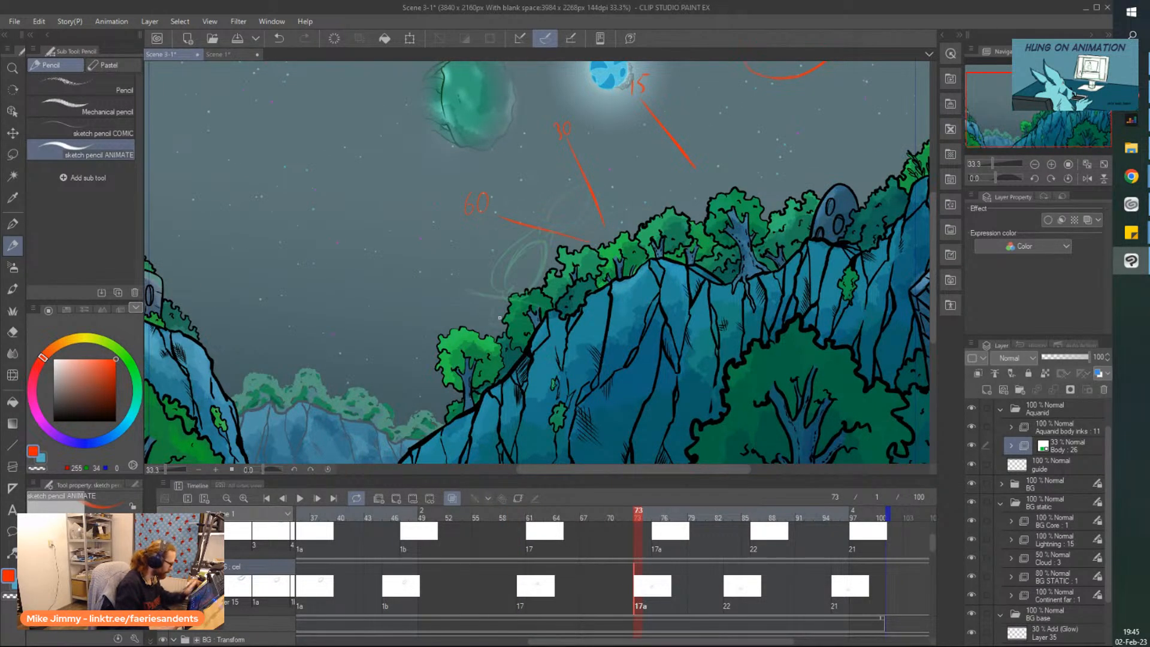
{"action": "key", "text": "ctrl+z"}
{"action": "left_click", "coordinate": [1051, 465]}
{"action": "key", "text": "ctrl+plus"}
{"action": "key", "text": "ctrl+plus"}
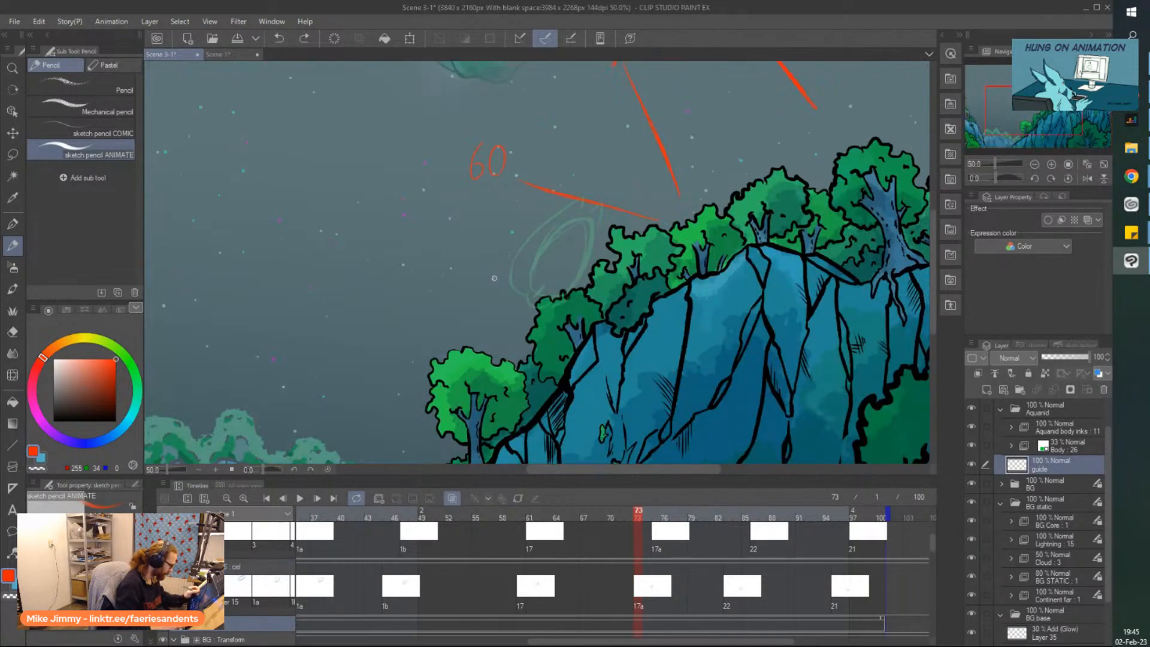
{"action": "left_click_drag", "start_coordinate": [443, 300], "coordinate": [590, 324]}
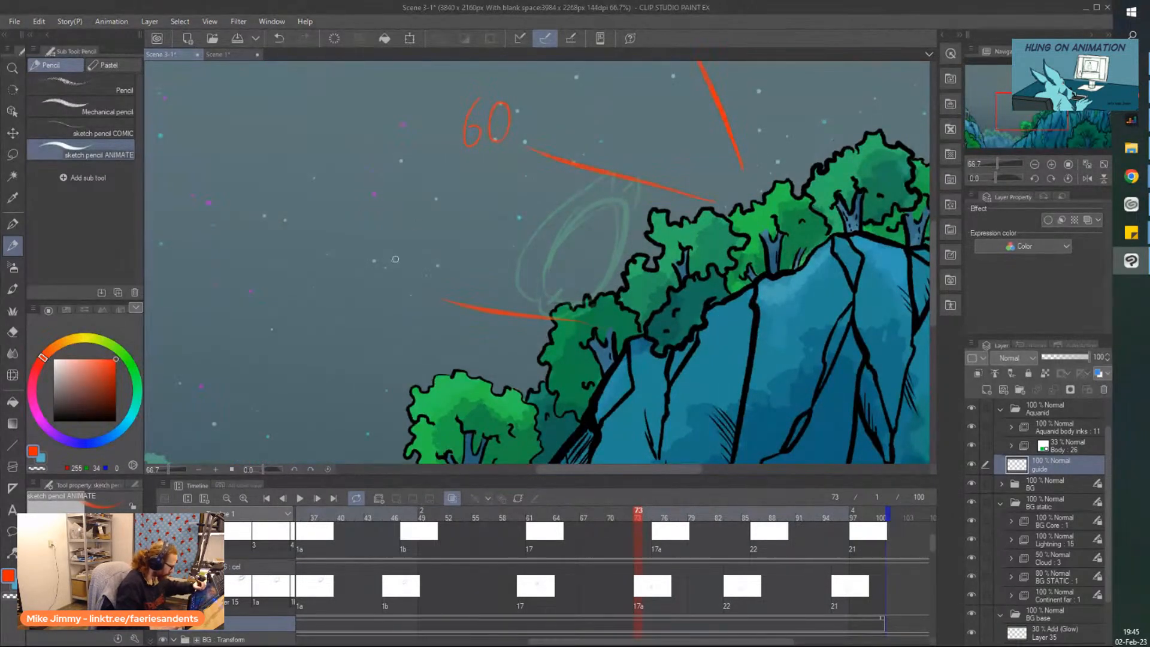
{"action": "left_click_drag", "start_coordinate": [373, 272], "coordinate": [396, 308]}
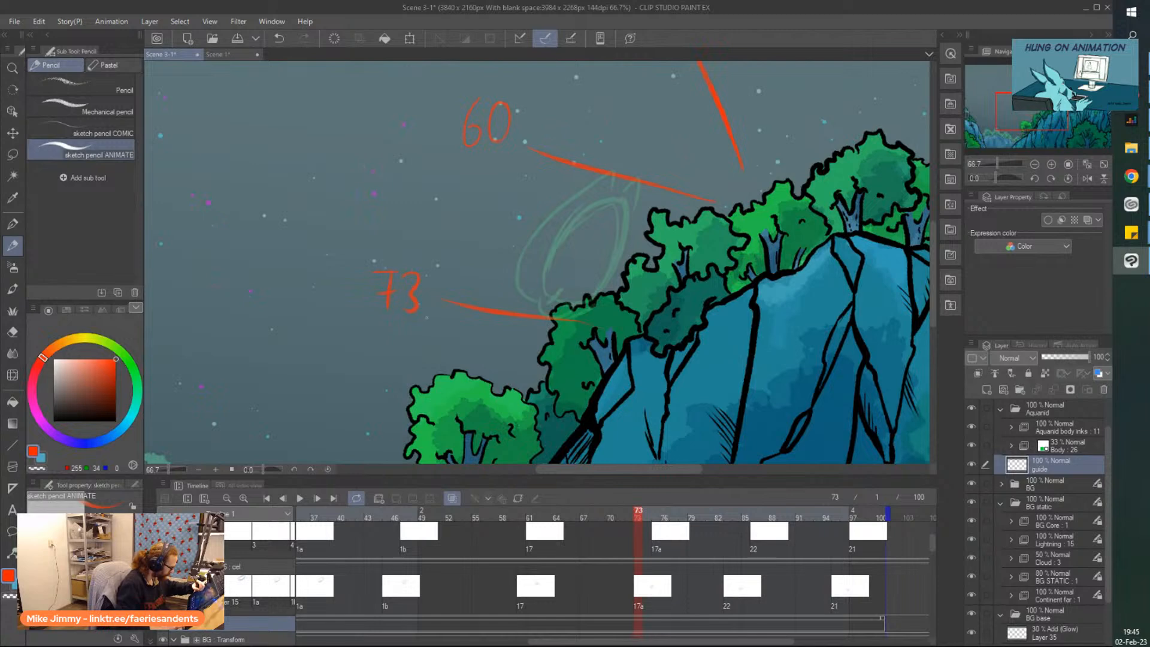
Mark the creature's position on frame 83 with a short line on the guide layer and label it 82
{"action": "left_click", "coordinate": [729, 627]}
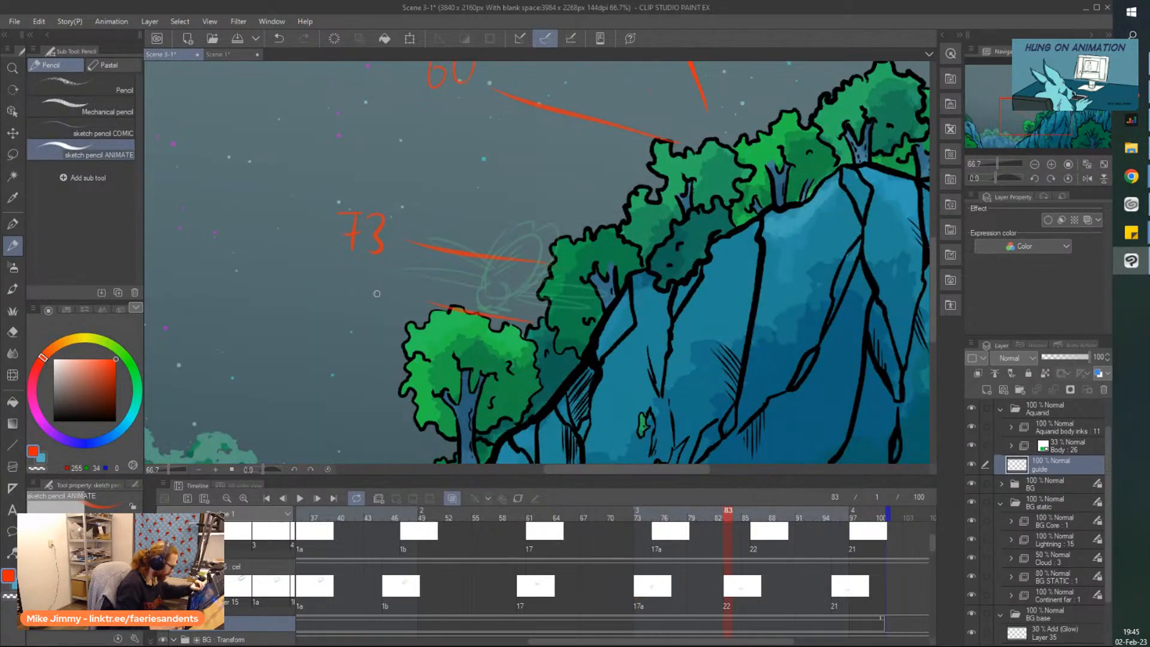
{"action": "mouse_move", "coordinate": [346, 281]}
{"action": "left_mouse_down"}
{"action": "mouse_move", "coordinate": [363, 282]}
{"action": "mouse_move", "coordinate": [360, 309]}
{"action": "left_mouse_up"}
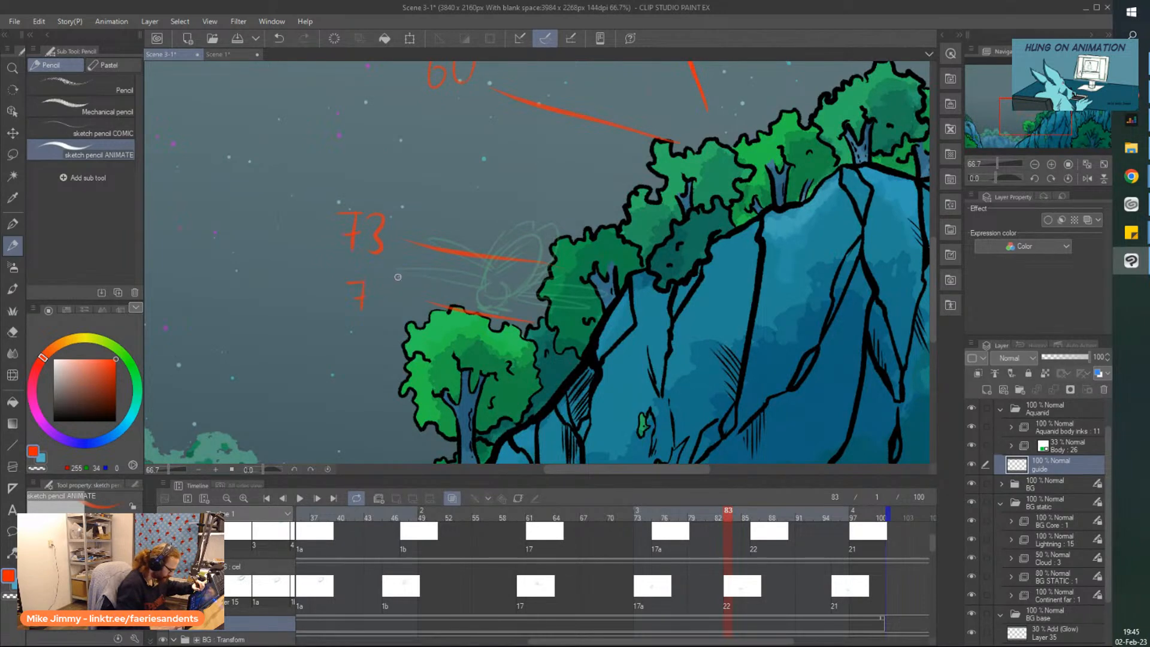
{"action": "key", "text": "e"}
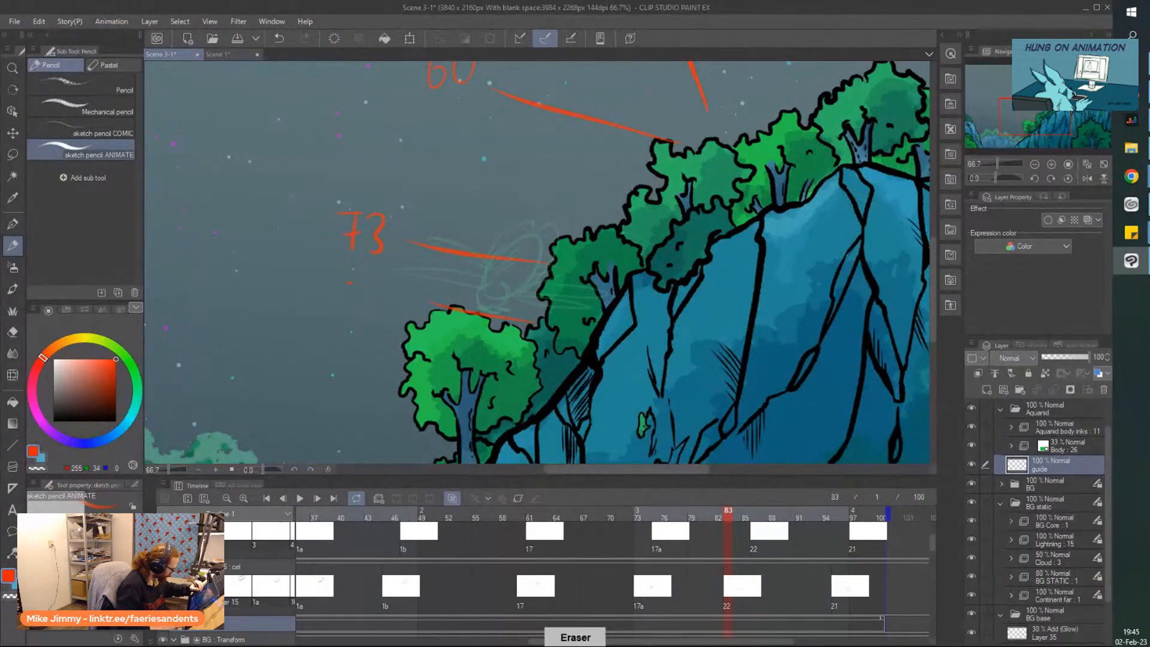
{"action": "left_click", "coordinate": [349, 282]}
{"action": "key", "text": "p"}
{"action": "left_click_drag", "start_coordinate": [378, 284], "coordinate": [383, 288]}
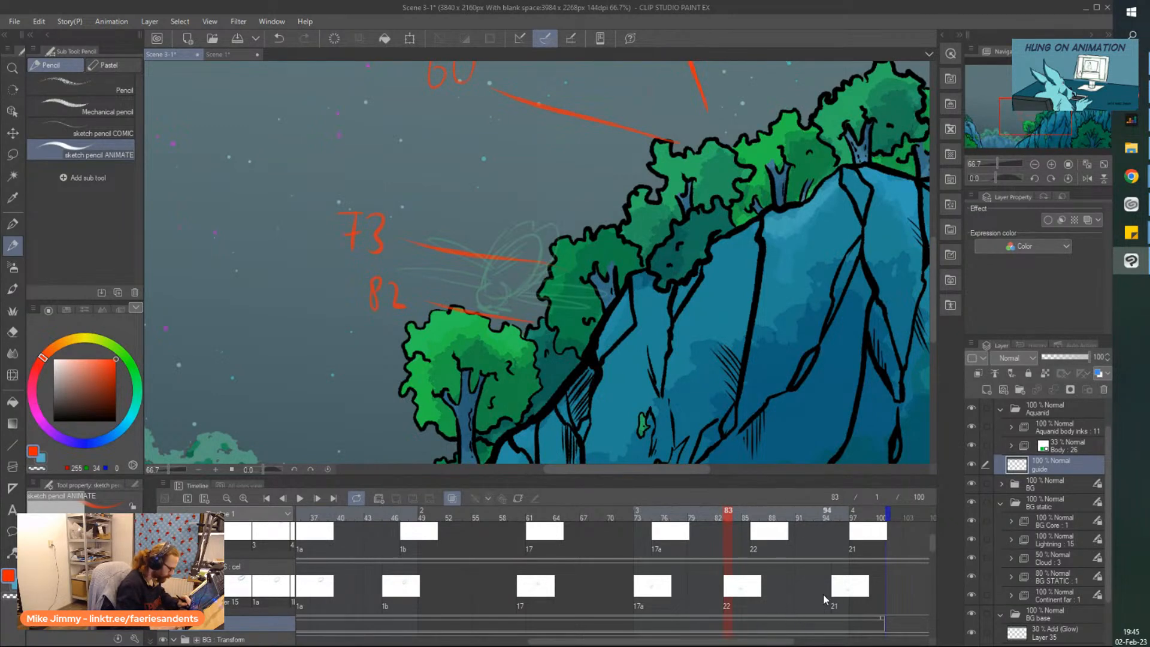
Move the Body cel 22 two frames later and cel 21 to frame 99 on the timeline
{"action": "left_click_drag", "start_coordinate": [682, 641], "coordinate": [695, 641]}
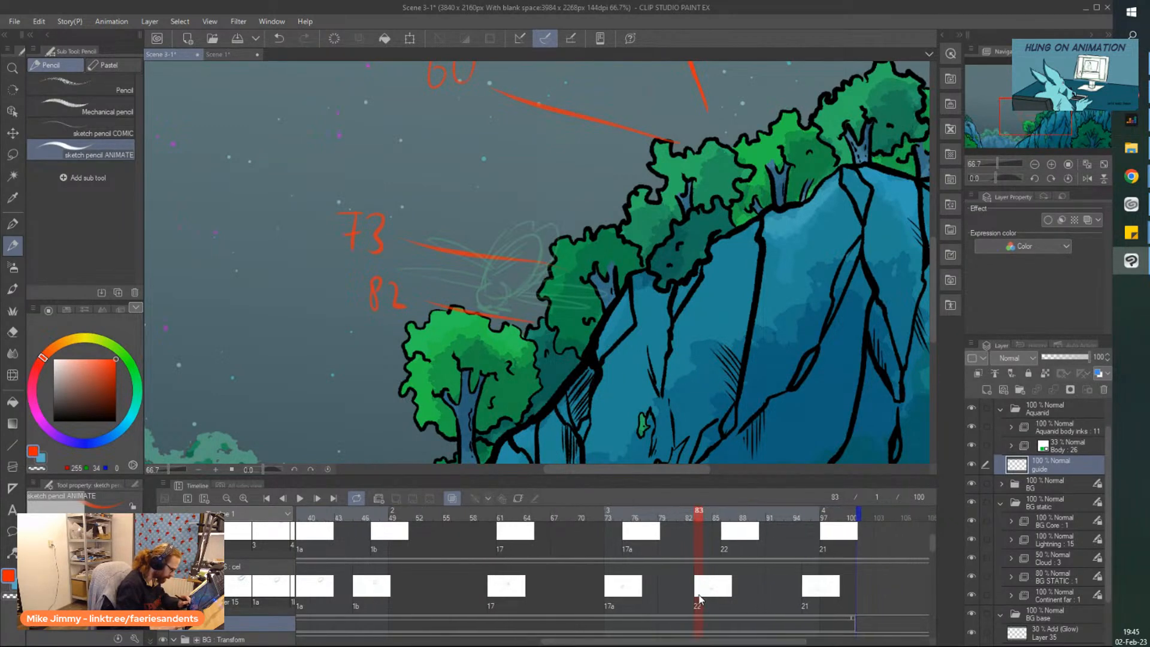
{"action": "left_click", "coordinate": [712, 599]}
{"action": "left_click_drag", "start_coordinate": [713, 599], "coordinate": [731, 599]}
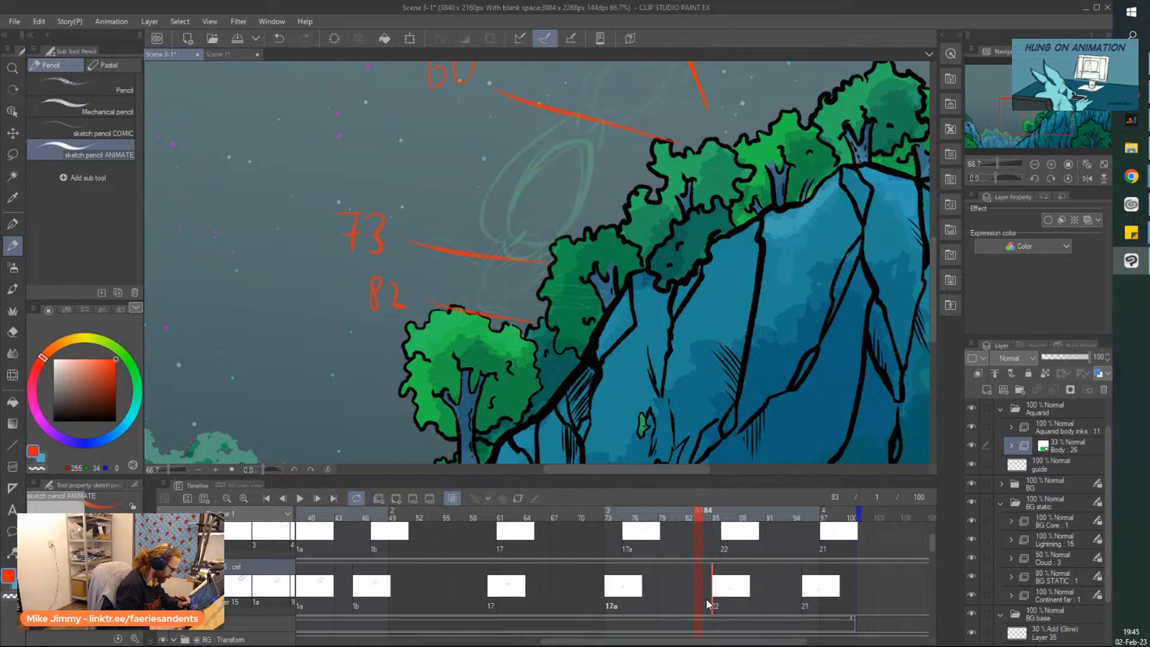
{"action": "left_click_drag", "start_coordinate": [808, 599], "coordinate": [843, 599]}
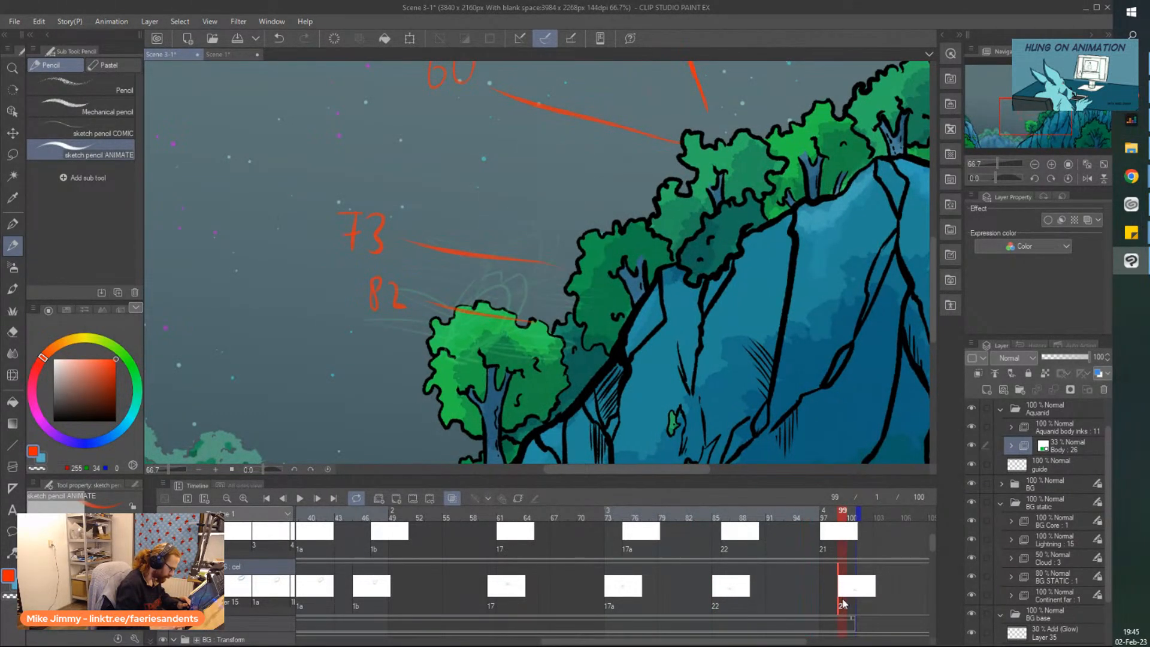
Mark the creature's position on frame 99 with a line over the small tree on the guide layer and label it 100
{"action": "left_click", "coordinate": [842, 630]}
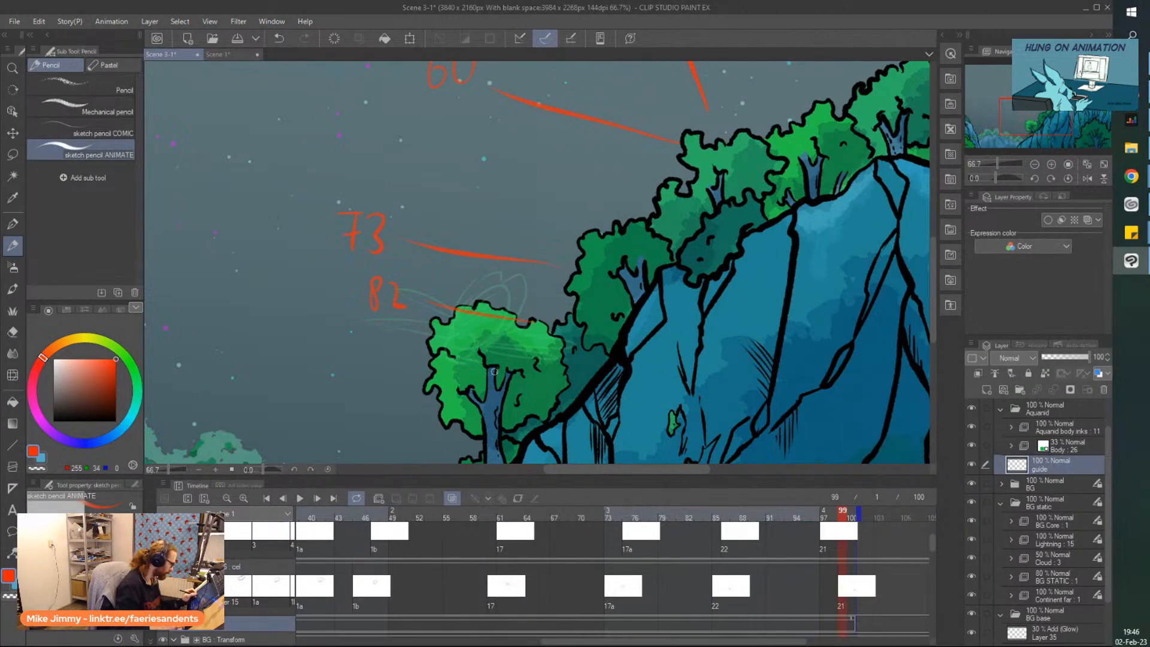
{"action": "left_click_drag", "start_coordinate": [398, 353], "coordinate": [509, 373]}
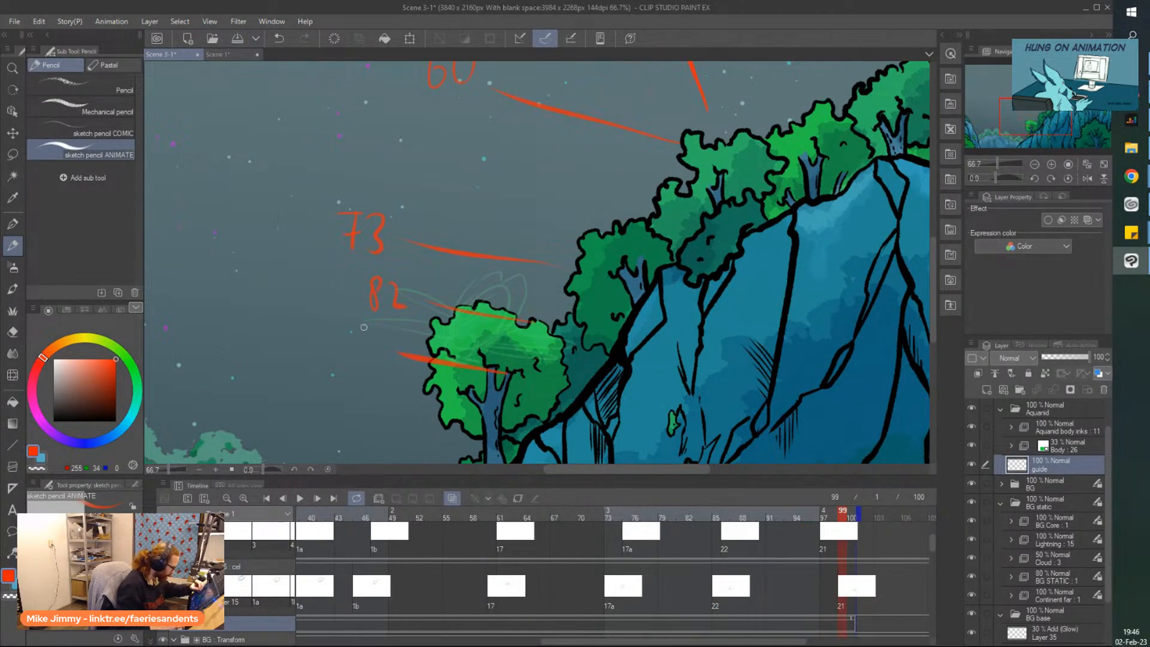
{"action": "mouse_move", "coordinate": [361, 334]}
{"action": "left_mouse_down"}
{"action": "mouse_move", "coordinate": [356, 360]}
{"action": "mouse_move", "coordinate": [344, 358]}
{"action": "left_mouse_up"}
{"action": "key", "text": "e"}
{"action": "key", "text": "p"}
{"action": "mouse_move", "coordinate": [355, 338]}
{"action": "left_mouse_down"}
{"action": "mouse_move", "coordinate": [359, 357]}
{"action": "mouse_move", "coordinate": [358, 338]}
{"action": "left_mouse_up"}
{"action": "left_click_drag", "start_coordinate": [375, 338], "coordinate": [374, 358]}
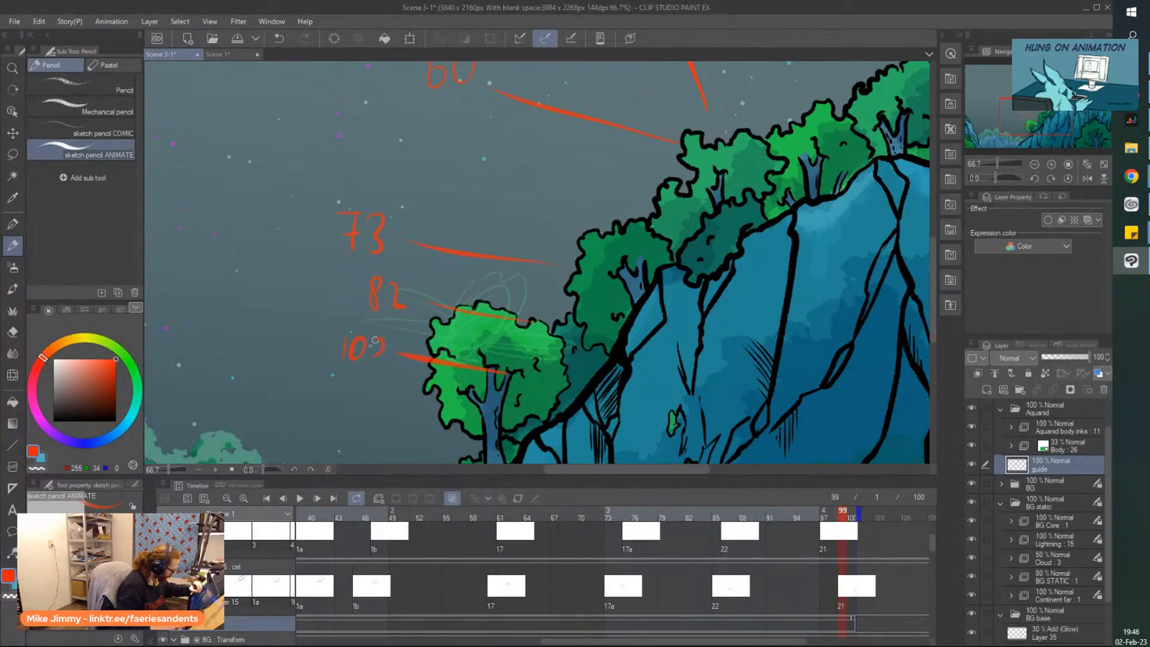
Draw a long diagonal line across the circled 1 on the guide layer to mark the first key position
{"action": "scroll", "coordinate": [338, 102], "scroll_direction": "down", "scroll_amount": 3}
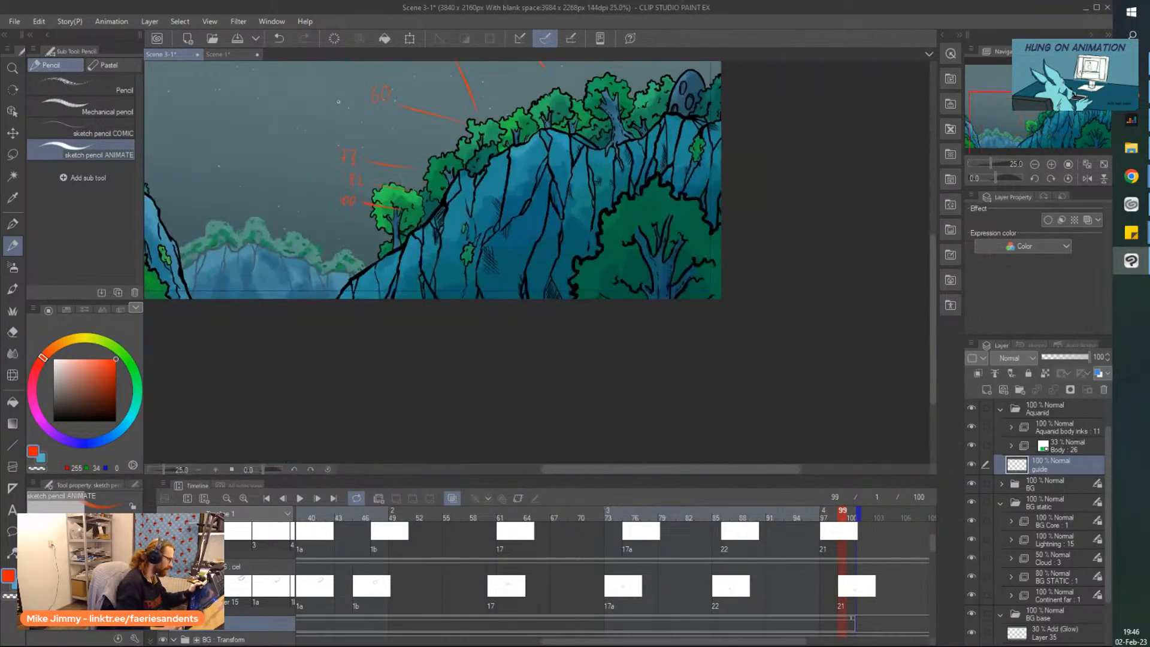
{"action": "scroll", "coordinate": [338, 101], "scroll_direction": "up", "scroll_amount": 5}
{"action": "scroll", "coordinate": [338, 102], "scroll_direction": "up", "scroll_amount": 1}
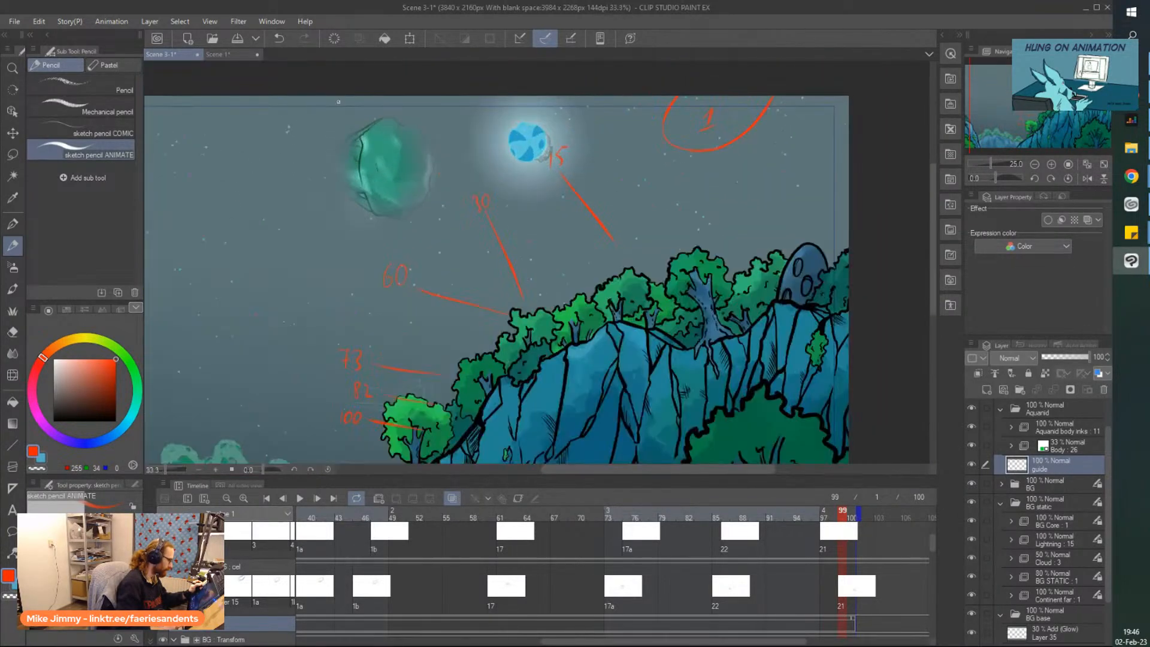
{"action": "scroll", "coordinate": [455, 347], "scroll_direction": "up", "scroll_amount": 1}
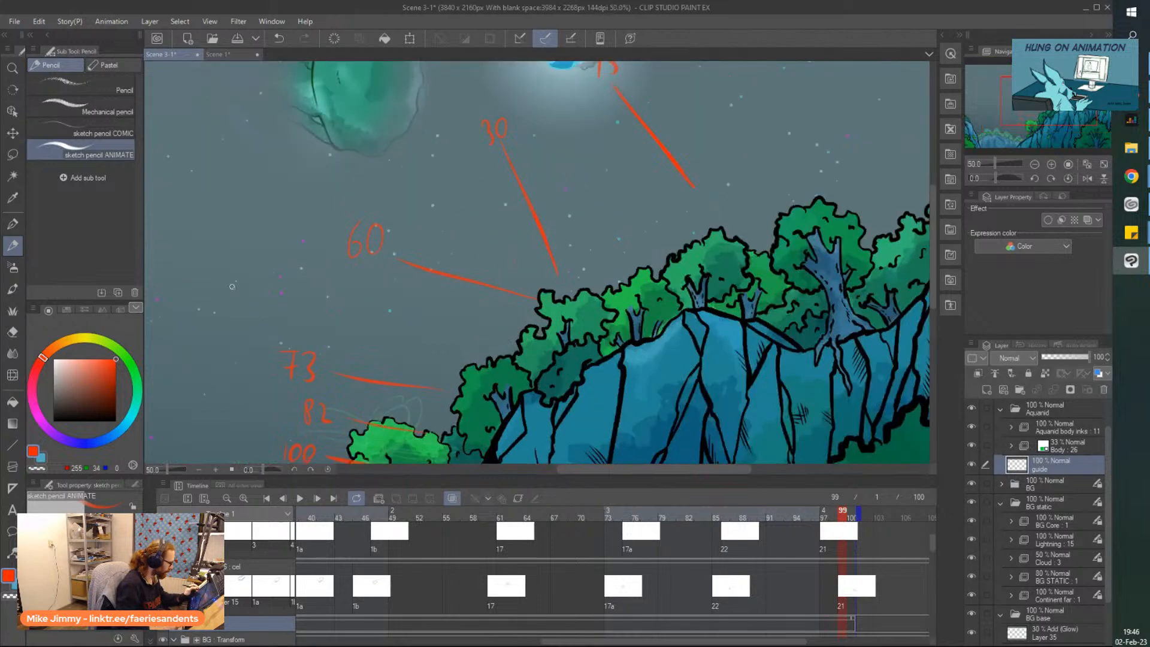
{"action": "scroll", "coordinate": [270, 310], "scroll_direction": "down", "scroll_amount": 1}
{"action": "left_click_drag", "start_coordinate": [546, 642], "coordinate": [443, 644]}
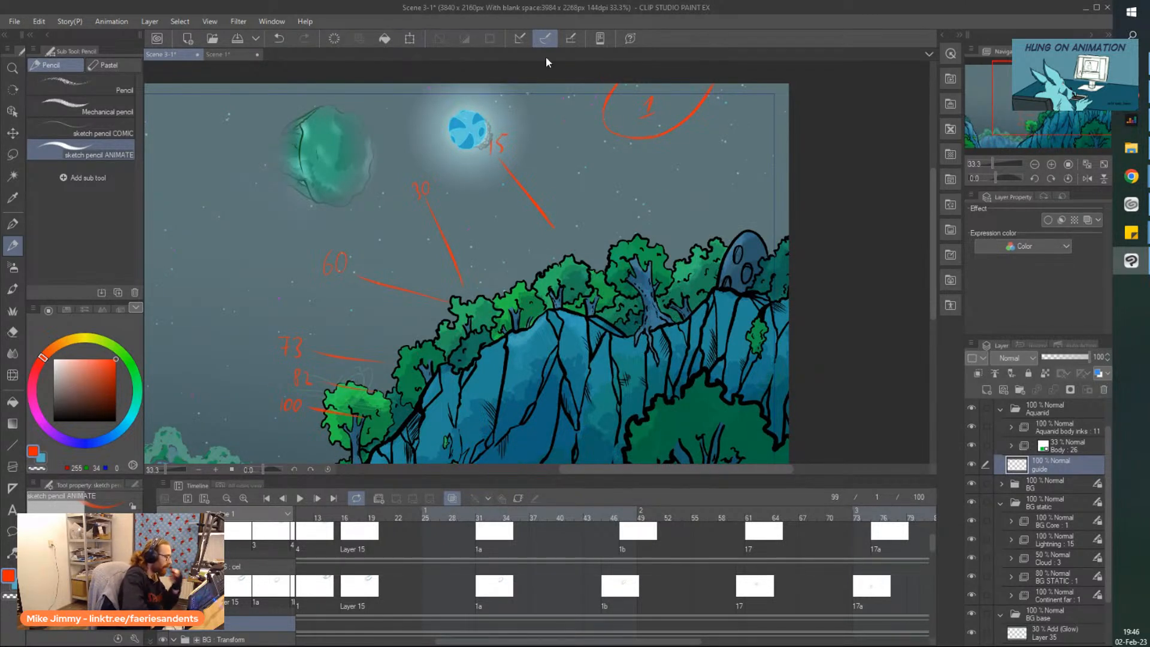
{"action": "left_click_drag", "start_coordinate": [551, 87], "coordinate": [668, 174]}
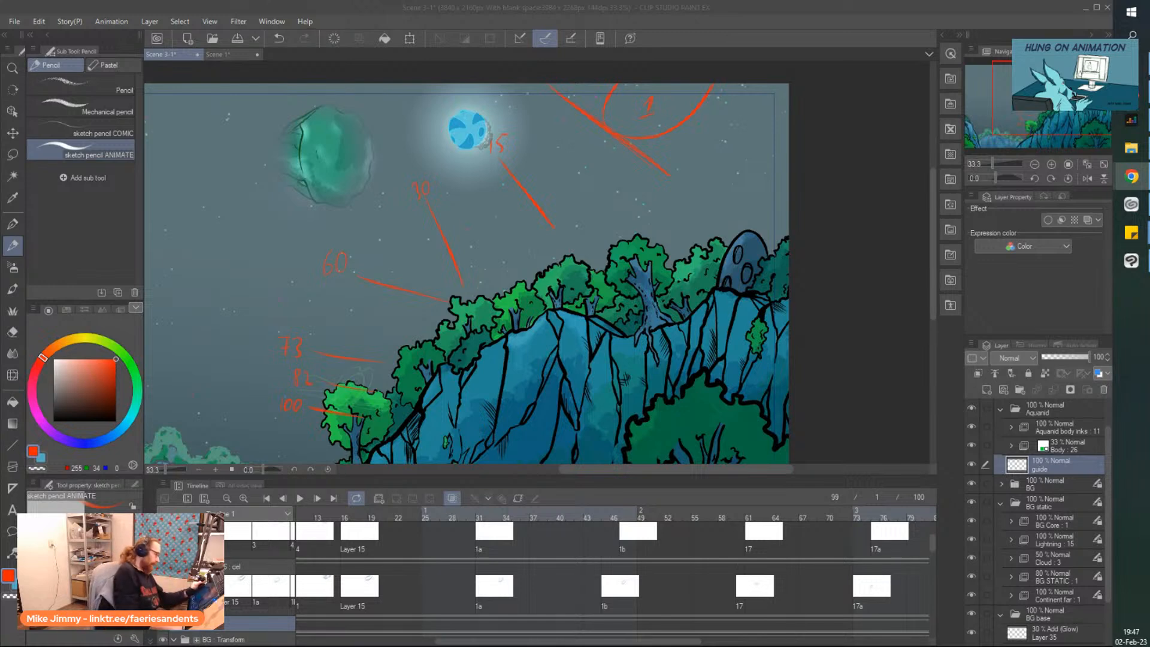
Replace the 73 mark on the guide layer with a slightly higher line reaching the trees, labelled 72
{"action": "left_click", "coordinate": [424, 279]}
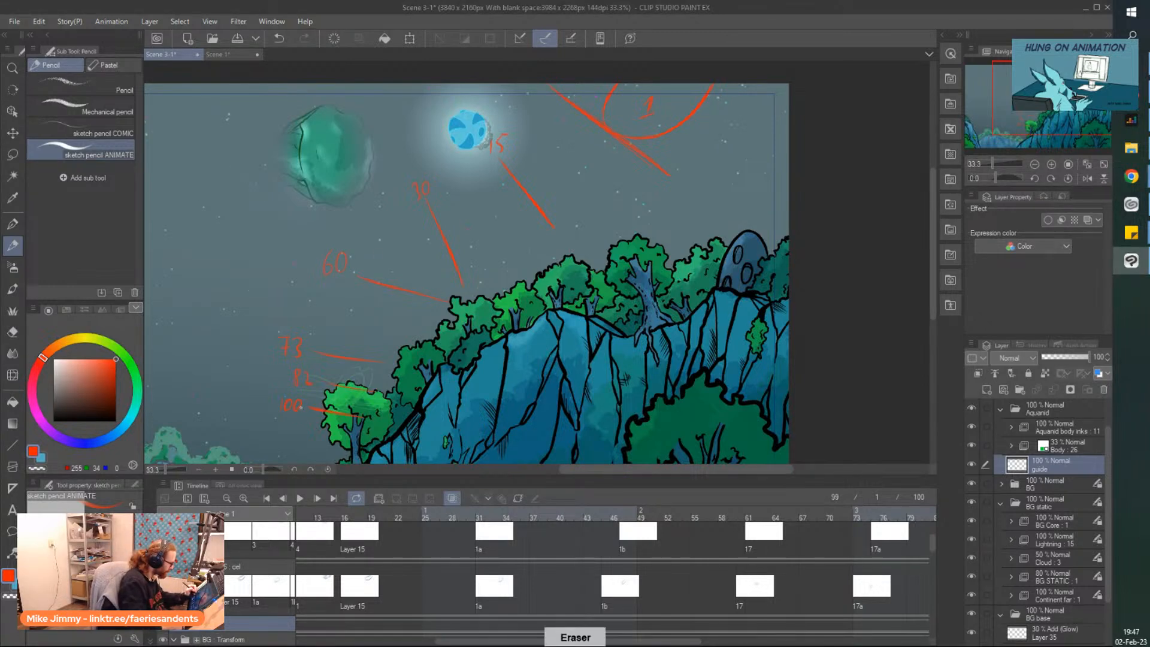
{"action": "scroll", "coordinate": [278, 364], "scroll_direction": "down", "scroll_amount": 1}
{"action": "left_click_drag", "start_coordinate": [275, 359], "coordinate": [326, 282]}
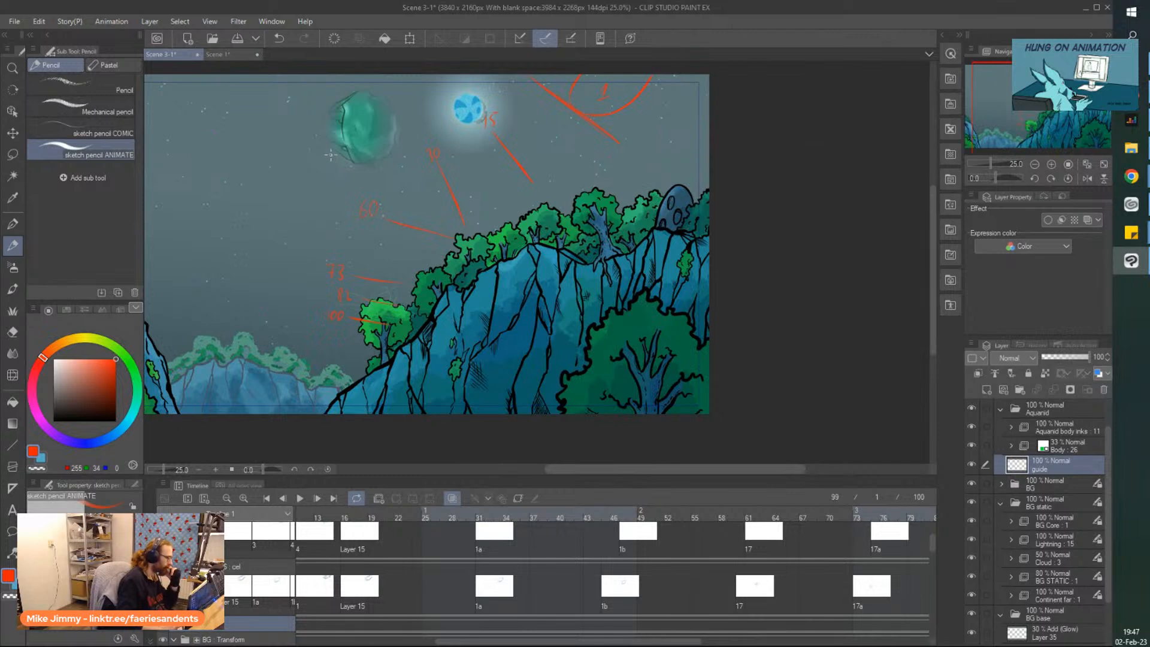
{"action": "mouse_move", "coordinate": [331, 154]}
{"action": "left_mouse_down"}
{"action": "mouse_move", "coordinate": [325, 167]}
{"action": "mouse_move", "coordinate": [348, 167]}
{"action": "left_mouse_up"}
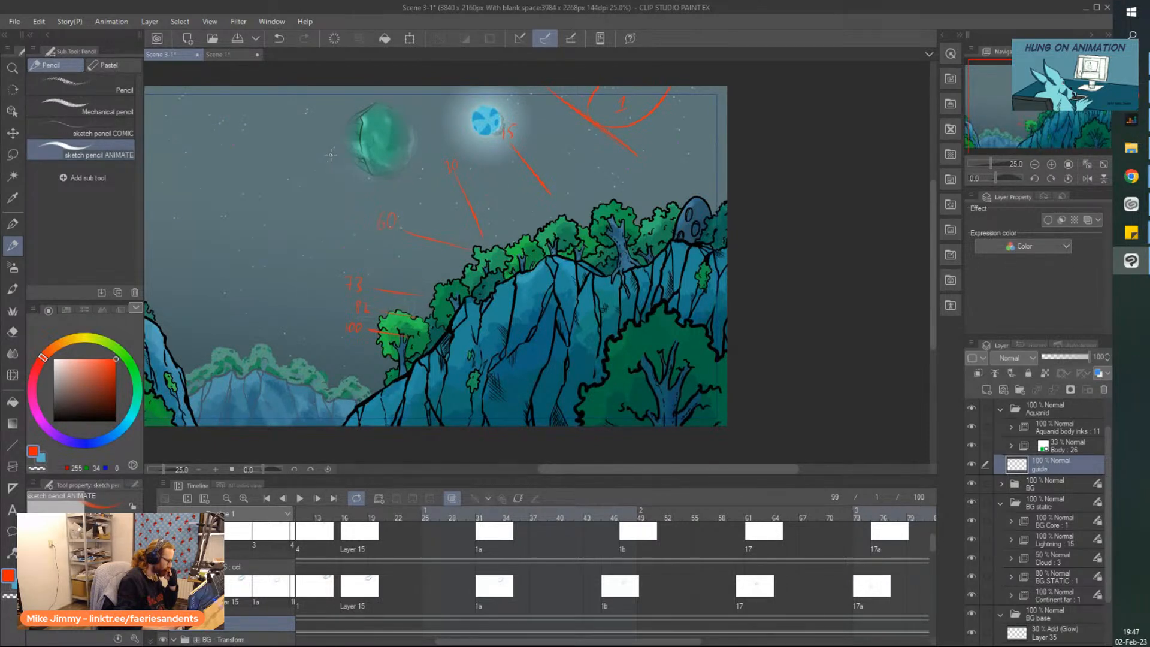
{"action": "scroll", "coordinate": [331, 154], "scroll_direction": "up", "scroll_amount": 1}
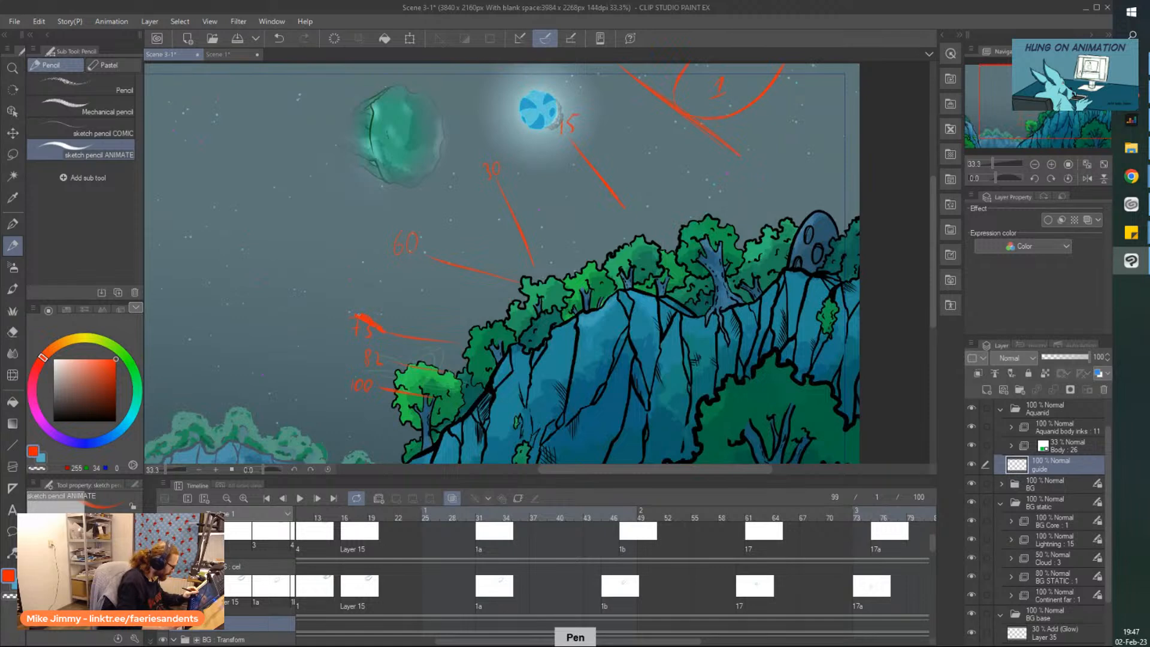
{"action": "key", "text": "e"}
{"action": "mouse_move", "coordinate": [350, 309]}
{"action": "left_mouse_down"}
{"action": "mouse_move", "coordinate": [396, 338]}
{"action": "mouse_move", "coordinate": [357, 335]}
{"action": "left_mouse_up"}
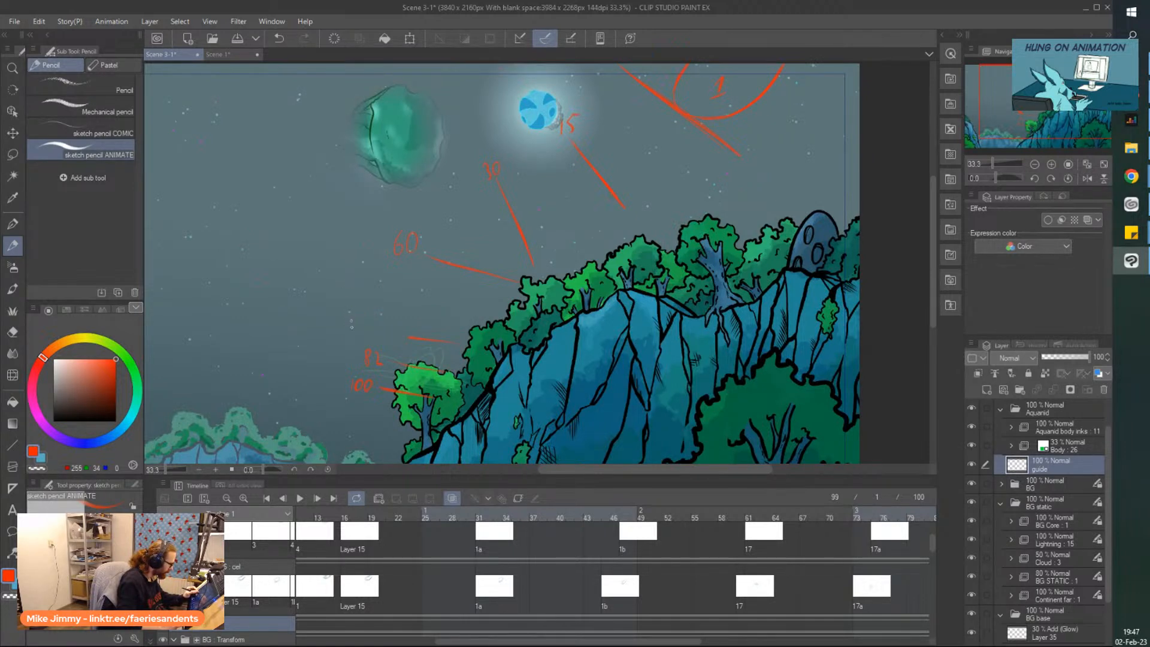
{"action": "key", "text": "p"}
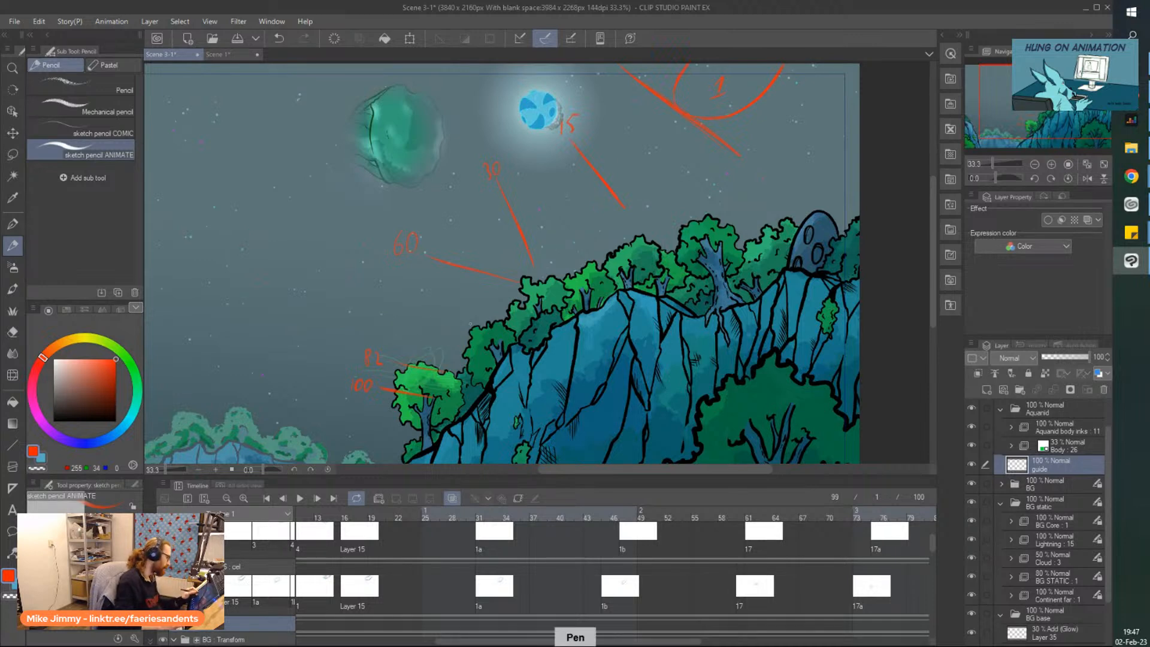
{"action": "left_click_drag", "start_coordinate": [403, 308], "coordinate": [491, 337]}
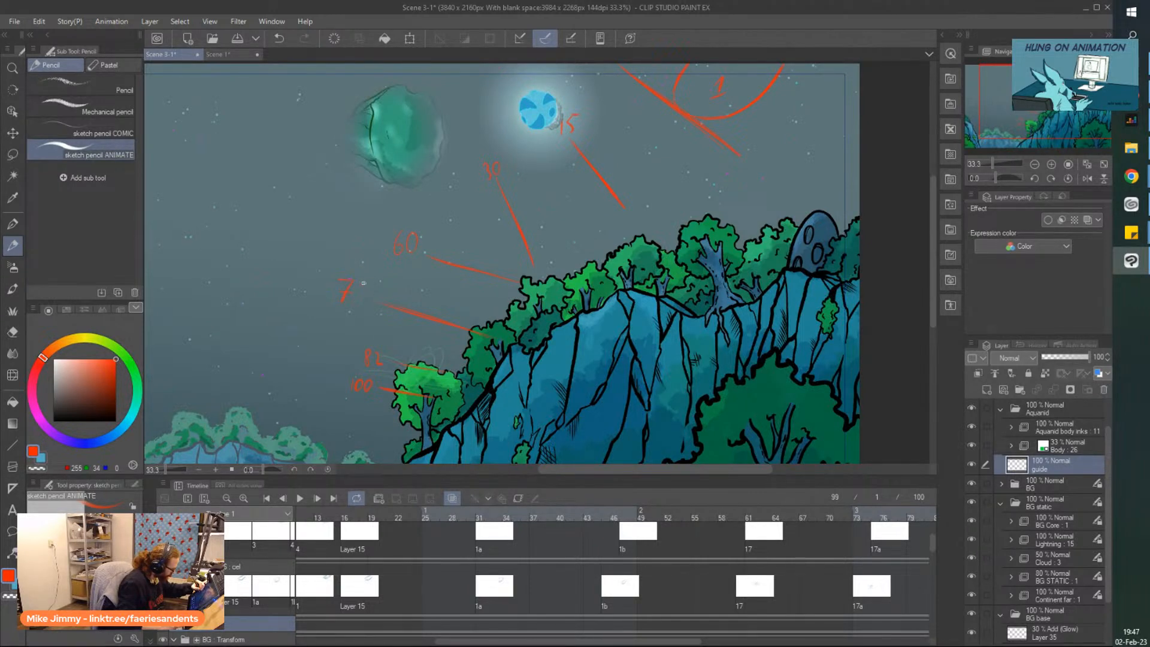
{"action": "scroll", "coordinate": [380, 374], "scroll_direction": "up", "scroll_amount": 1}
Erase the 82 mark on the guide layer and draw a longer line above the small tree, labelled 86
{"action": "key", "text": "e"}
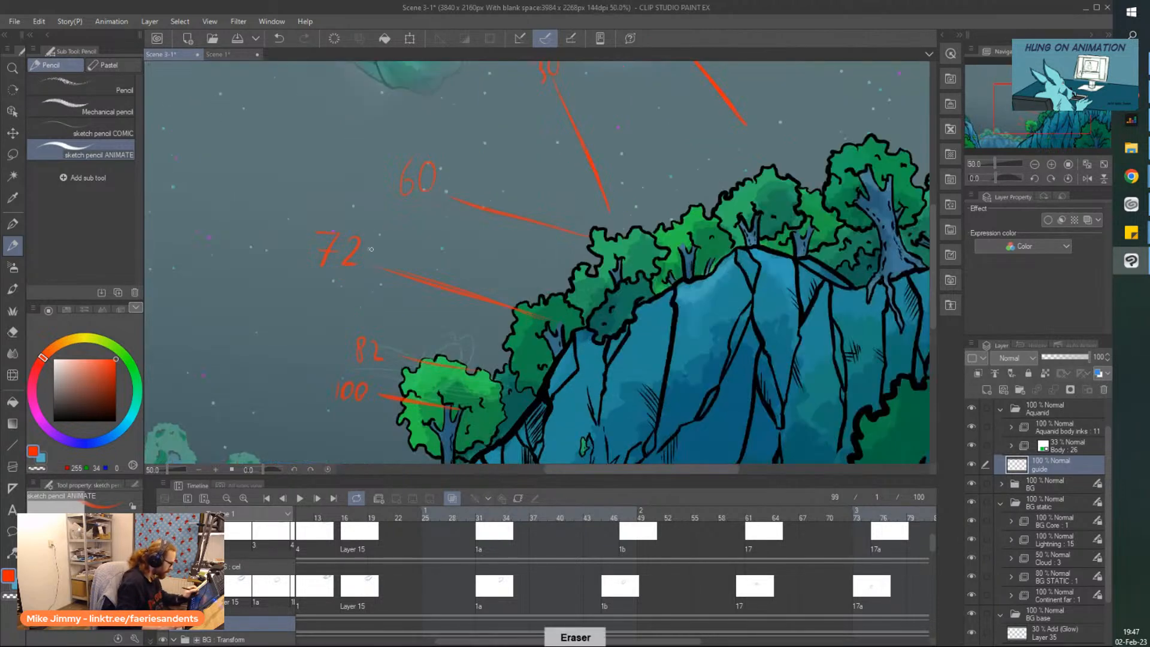
{"action": "left_click_drag", "start_coordinate": [476, 372], "coordinate": [356, 346]}
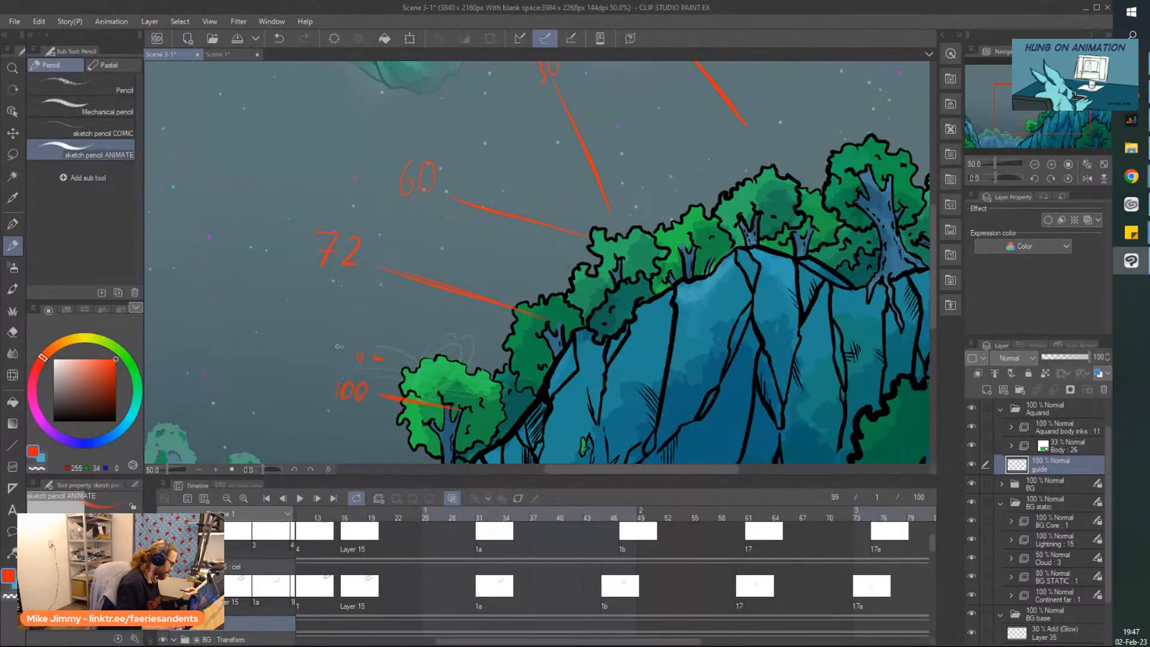
{"action": "key", "text": "p"}
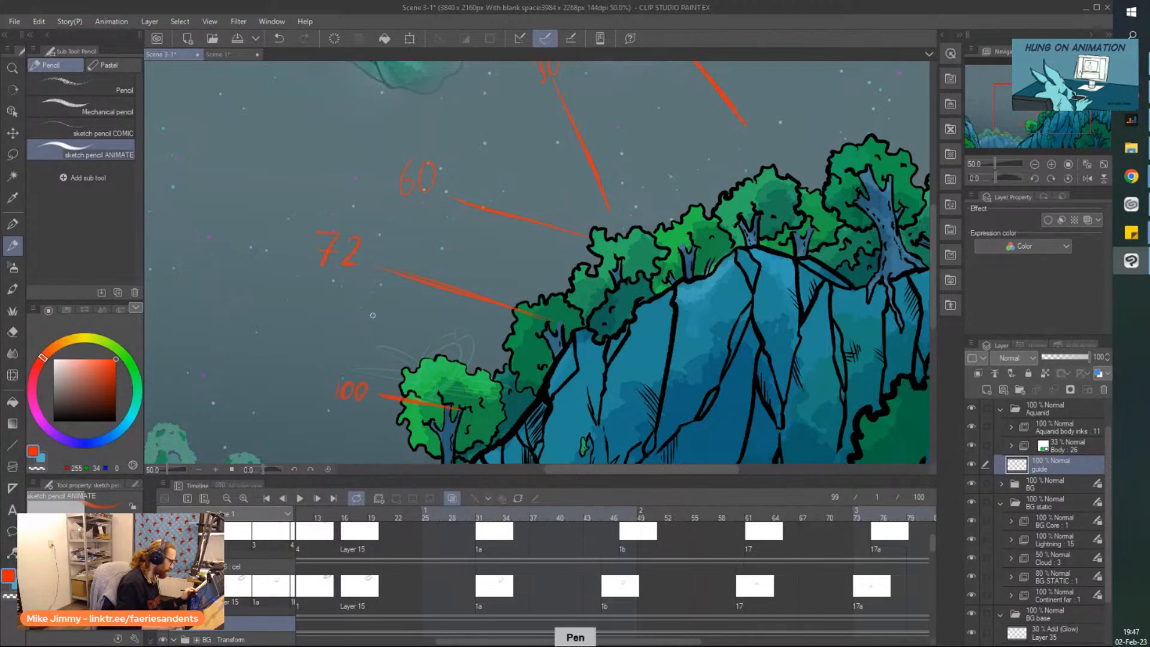
{"action": "left_click_drag", "start_coordinate": [506, 380], "coordinate": [333, 329]}
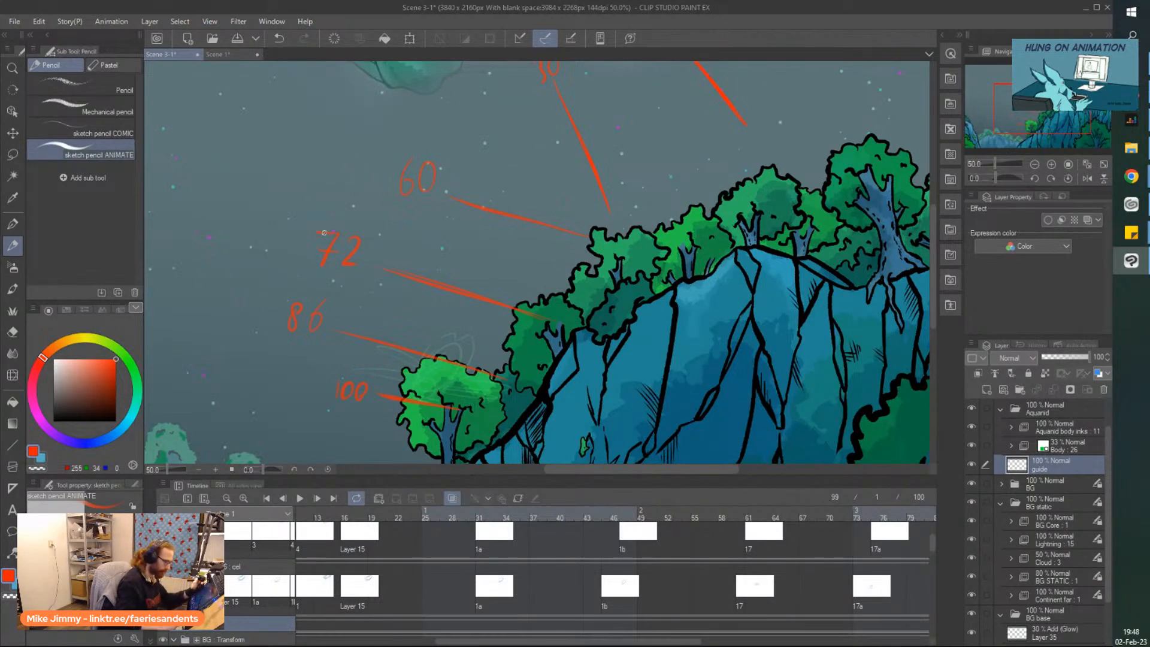
Draw one curved flight path on the guide layer through all the position marks from 1 to 100
{"action": "scroll", "coordinate": [324, 232], "scroll_direction": "down", "scroll_amount": 2}
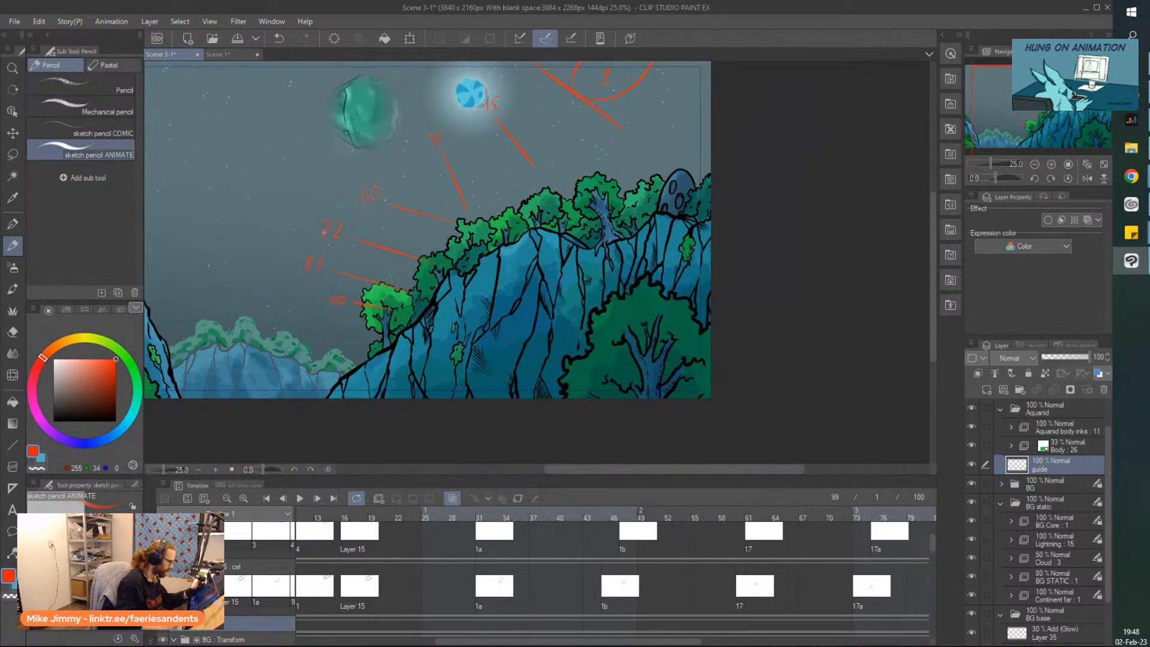
{"action": "scroll", "coordinate": [324, 232], "scroll_direction": "up", "scroll_amount": 2}
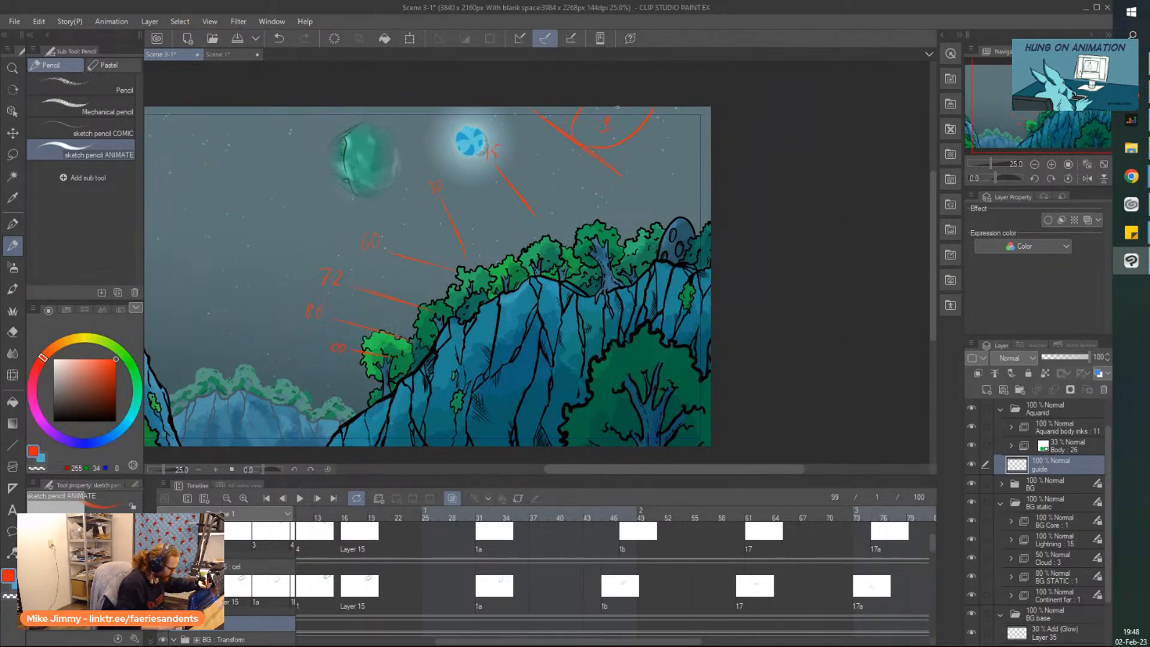
{"action": "left_click_drag", "start_coordinate": [385, 327], "coordinate": [372, 353]}
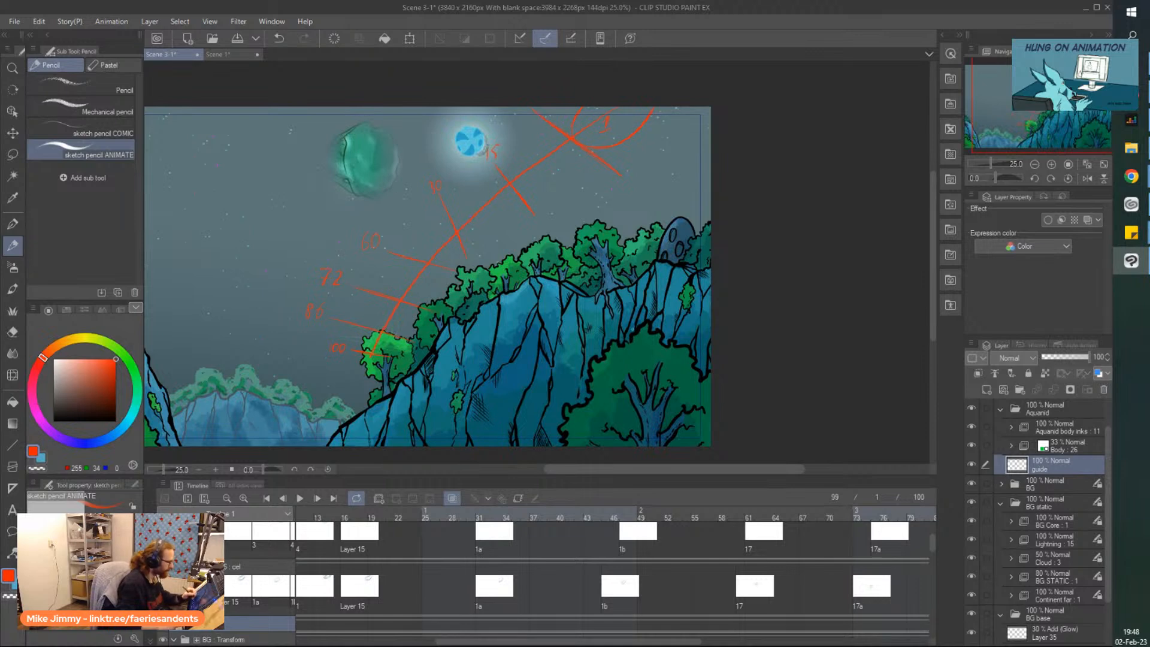
{"action": "scroll", "coordinate": [633, 264], "scroll_direction": "up", "scroll_amount": 1}
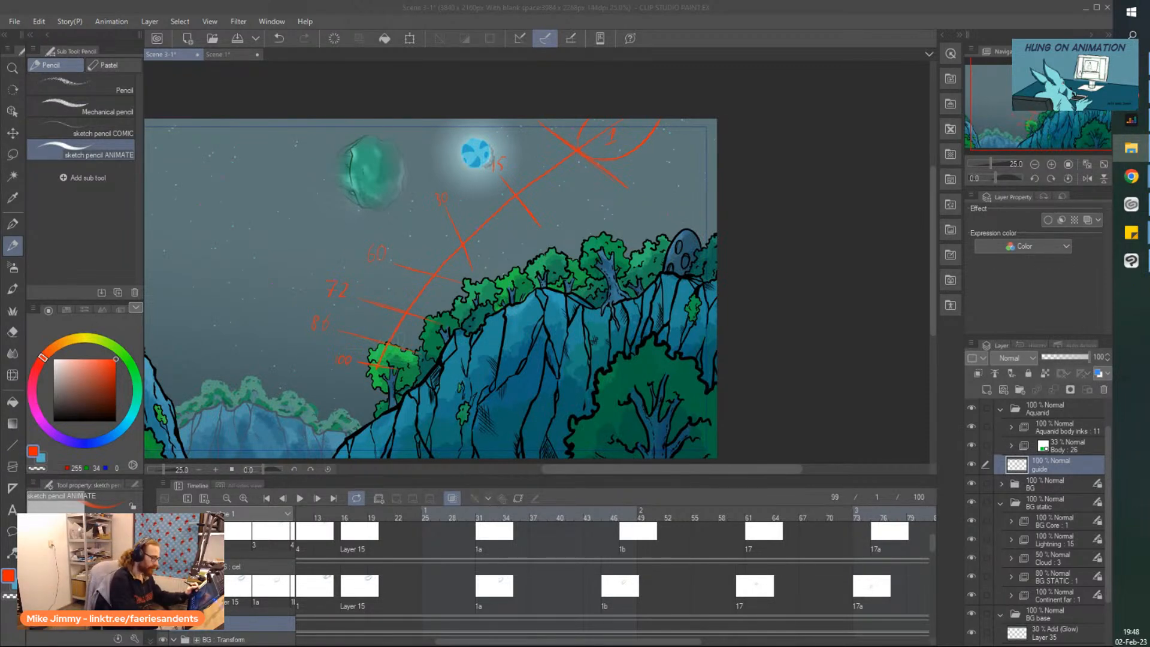
Move the creature drawing in Body cel 1a at frame 31 down along the flight path towards the 30 mark
{"action": "left_click", "coordinate": [453, 641]}
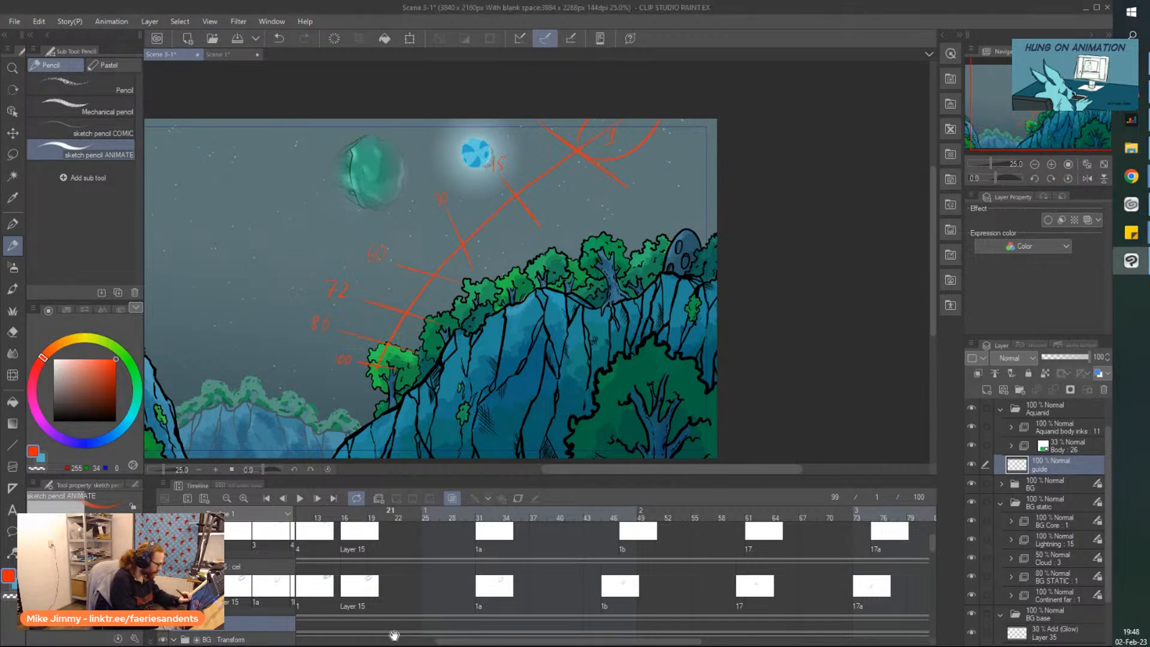
{"action": "scroll", "coordinate": [464, 589], "scroll_direction": "left", "scroll_amount": 4}
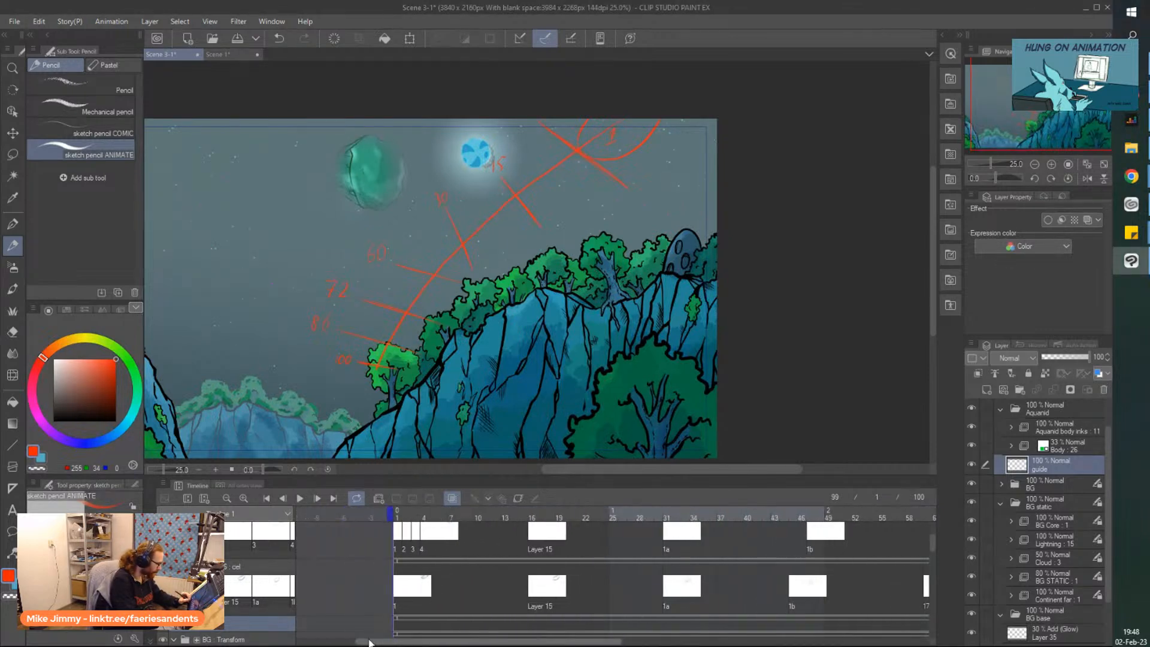
{"action": "left_click", "coordinate": [464, 589]}
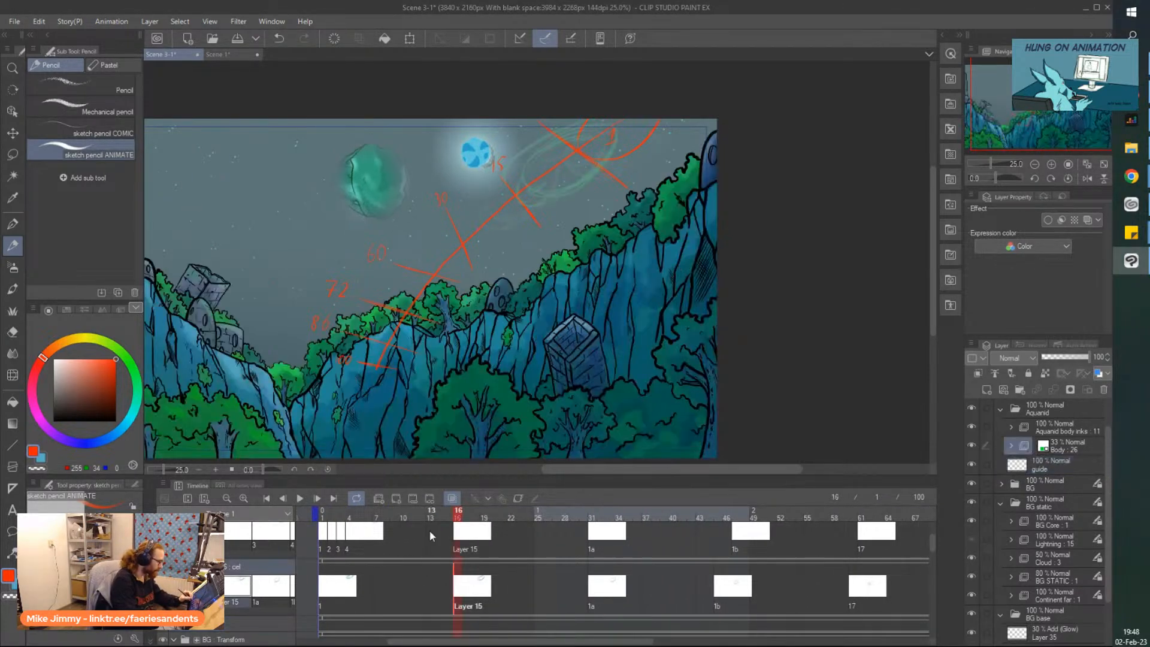
{"action": "left_click", "coordinate": [590, 584]}
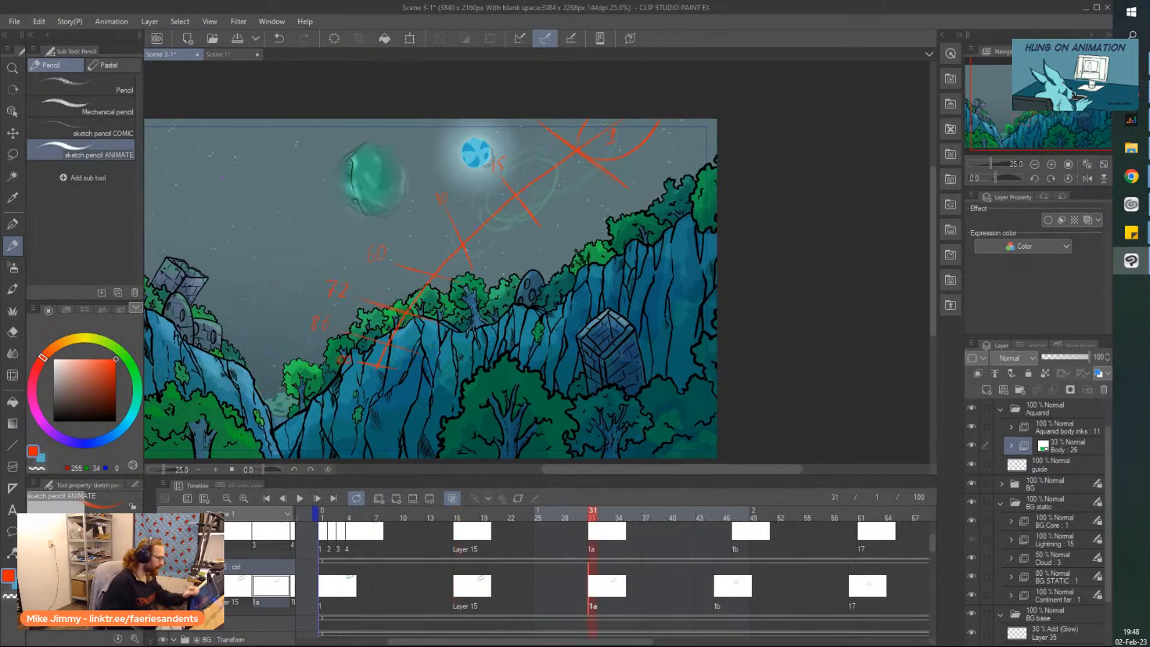
{"action": "left_click_drag", "start_coordinate": [469, 642], "coordinate": [509, 641]}
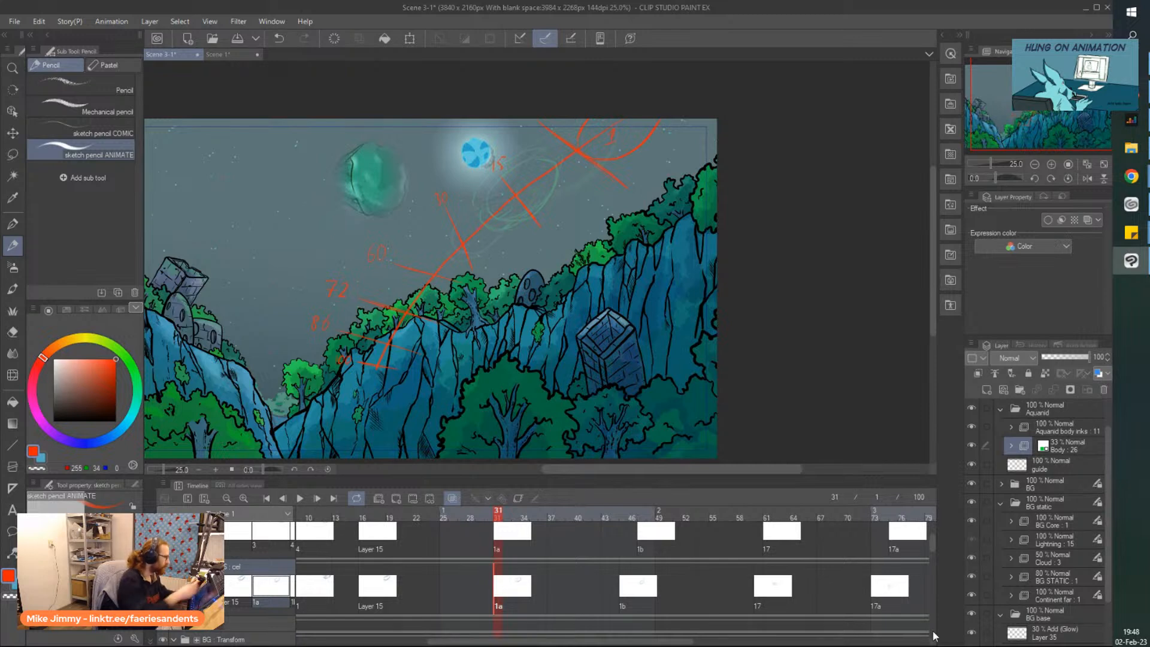
{"action": "key", "text": "ctrl+t"}
{"action": "left_click_drag", "start_coordinate": [500, 221], "coordinate": [478, 239]}
{"action": "left_click", "coordinate": [458, 268]}
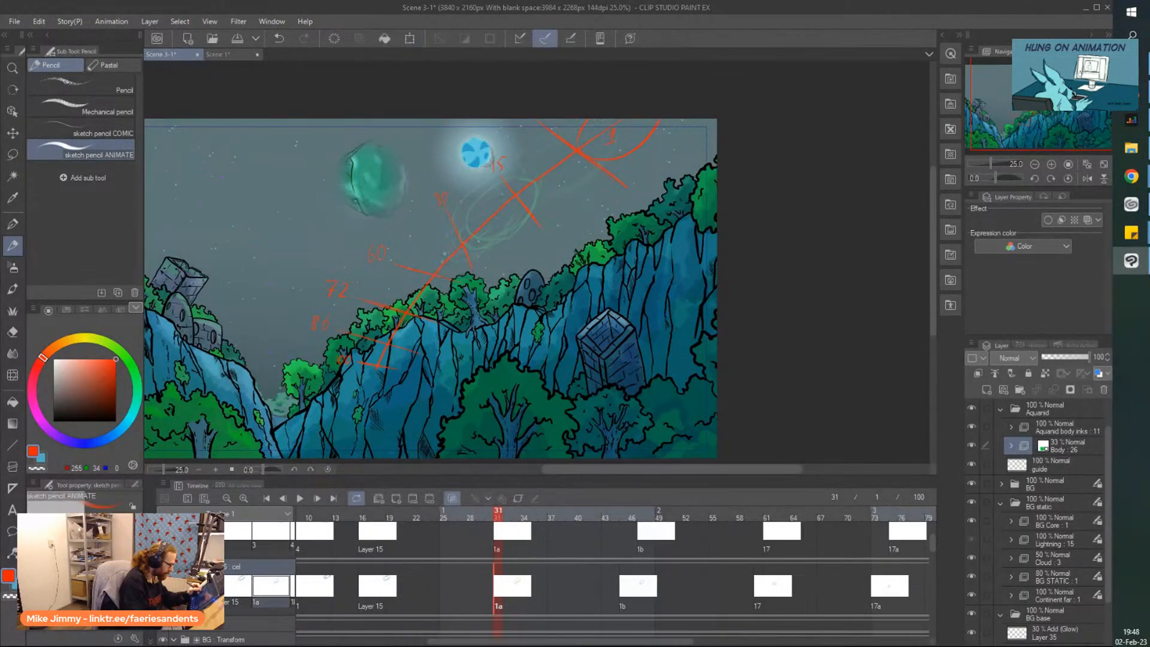
Go to Body cel 1b at frame 45 and add a guide-layer line labelled 45 across the path between the 30 and 60 marks
{"action": "left_click_drag", "start_coordinate": [495, 642], "coordinate": [533, 643]}
{"action": "left_click", "coordinate": [531, 587]}
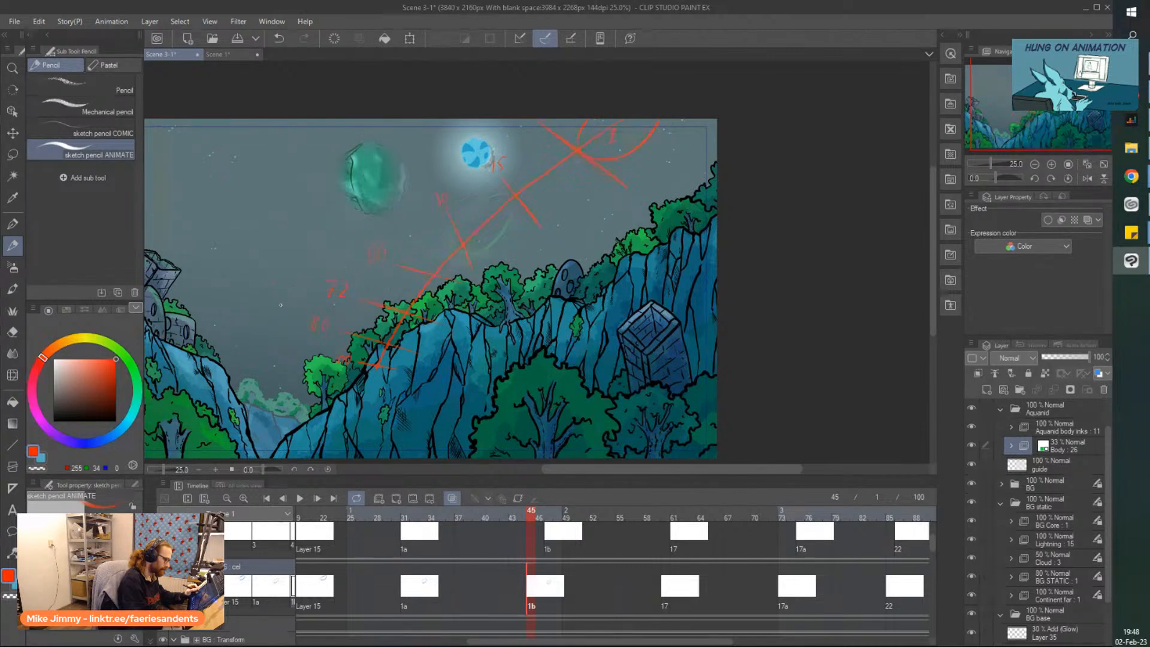
{"action": "left_click", "coordinate": [531, 591]}
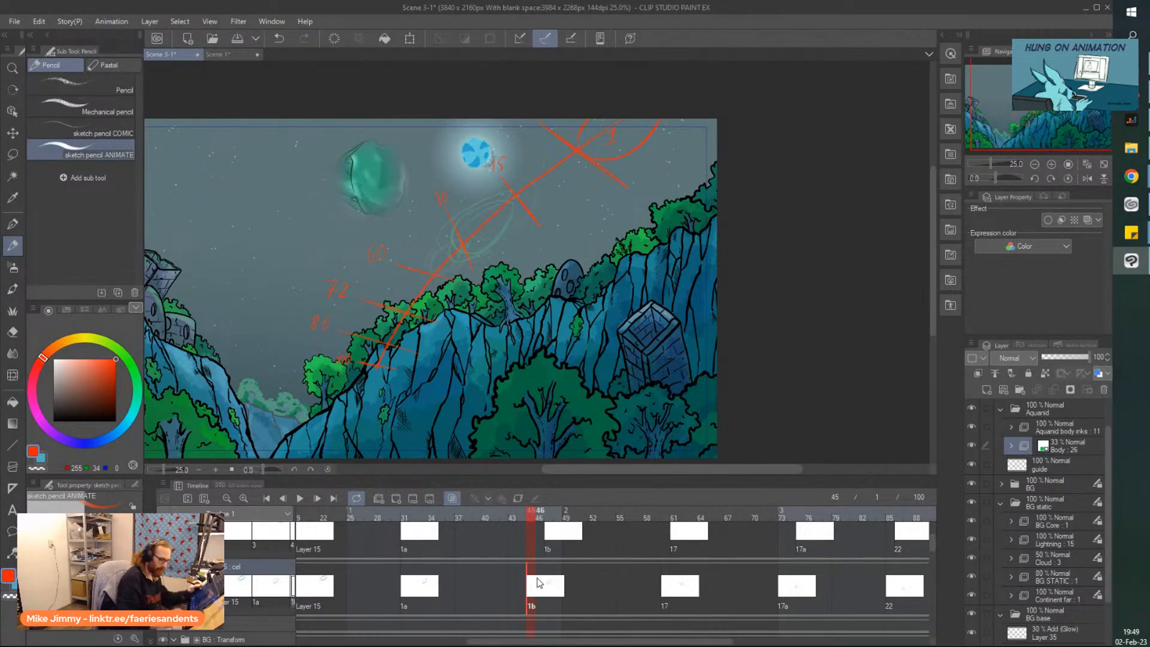
{"action": "left_click_drag", "start_coordinate": [482, 639], "coordinate": [510, 640]}
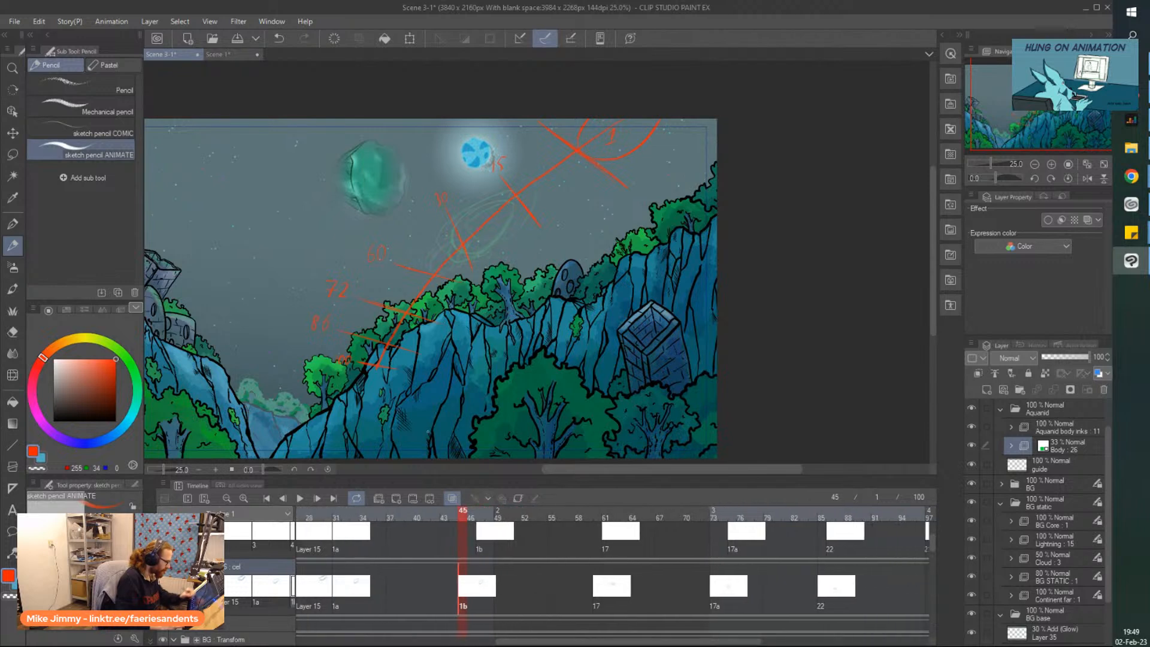
{"action": "left_click", "coordinate": [460, 626]}
{"action": "scroll", "coordinate": [403, 262], "scroll_direction": "up", "scroll_amount": 1}
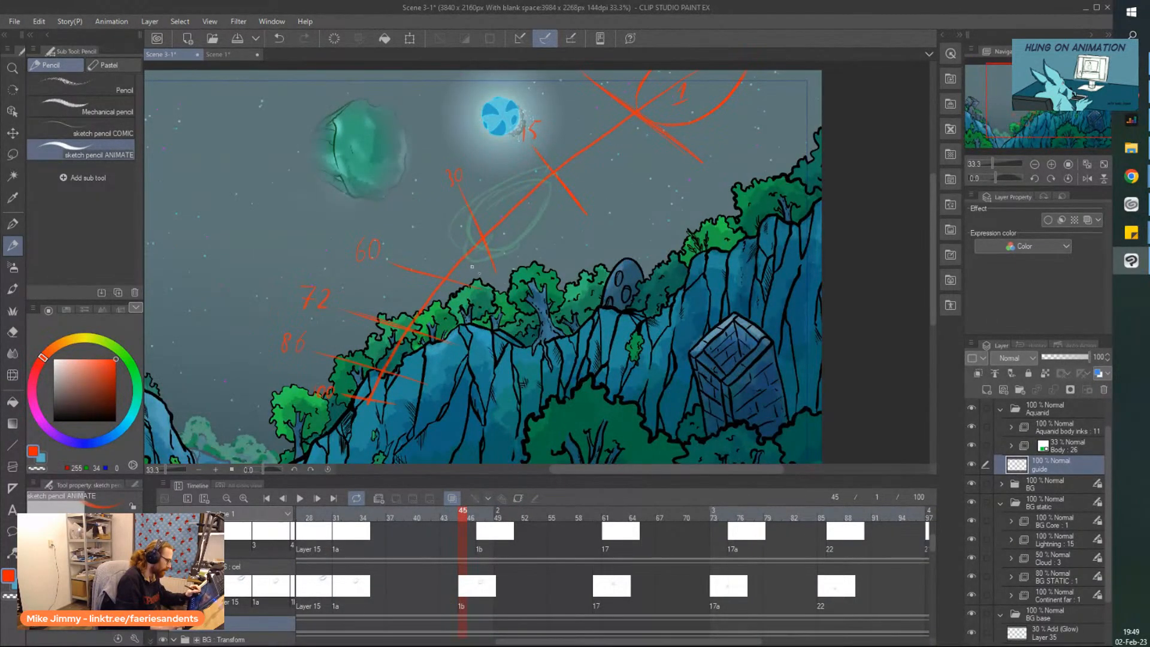
{"action": "scroll", "coordinate": [400, 220], "scroll_direction": "up", "scroll_amount": 1}
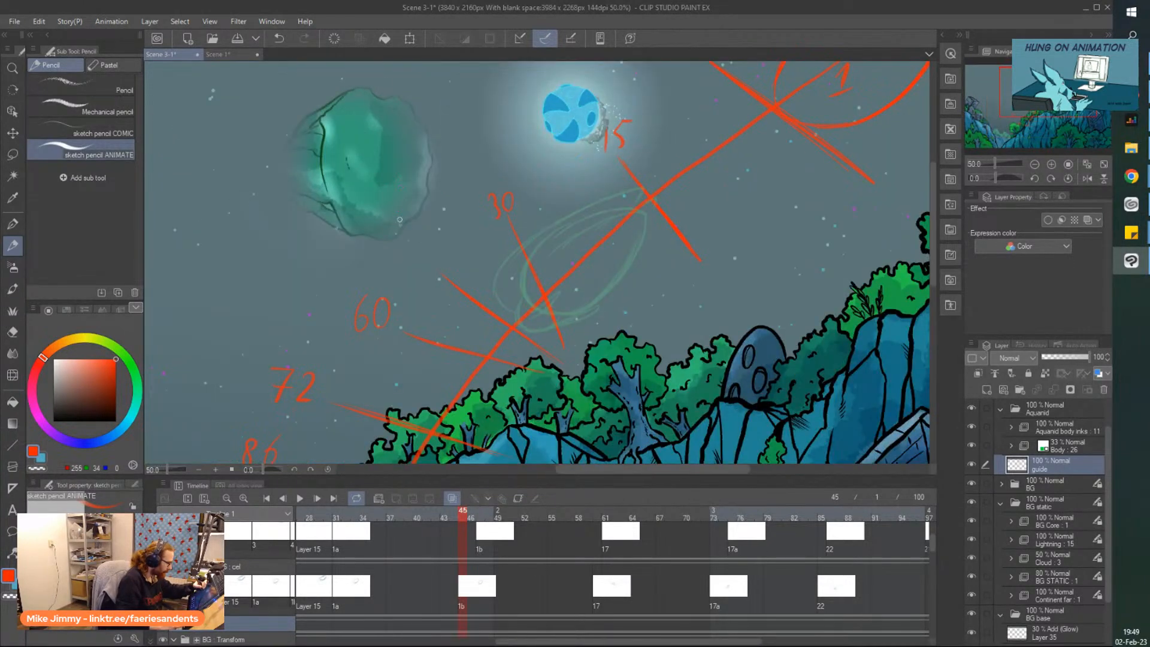
{"action": "left_click_drag", "start_coordinate": [417, 244], "coordinate": [415, 270]}
{"action": "left_click_drag", "start_coordinate": [420, 245], "coordinate": [443, 241]}
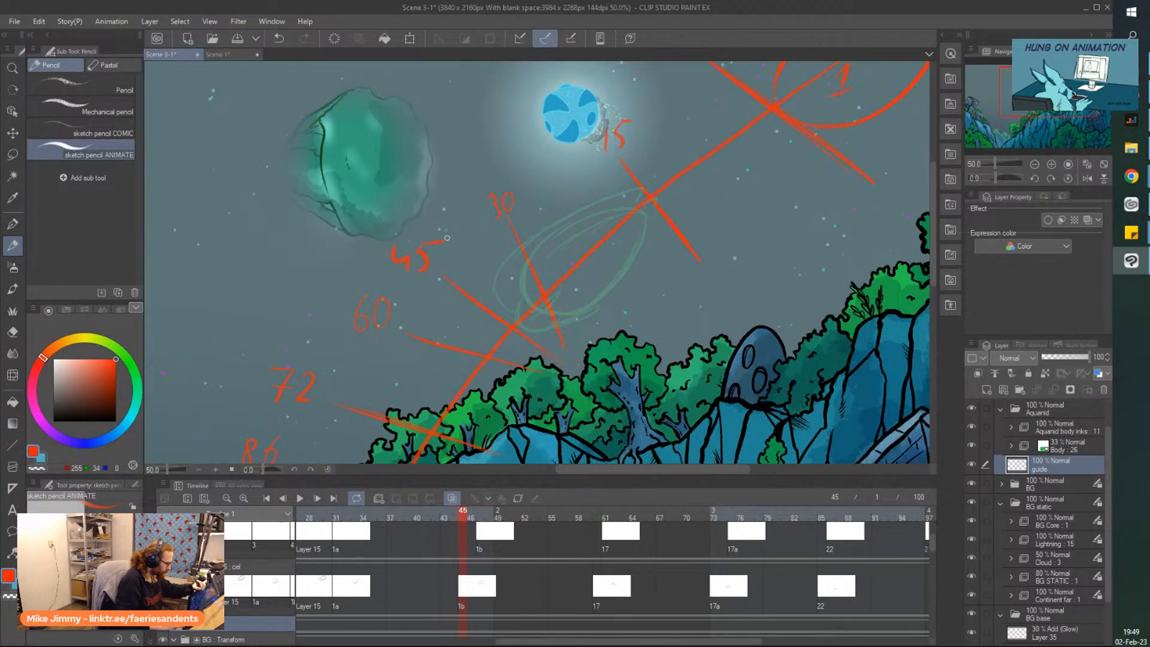
Compare the creature's position in Body cels 1b and 17, around frames 45 to 62, with the marks along the flight path
{"action": "scroll", "coordinate": [445, 336], "scroll_direction": "down", "scroll_amount": 1}
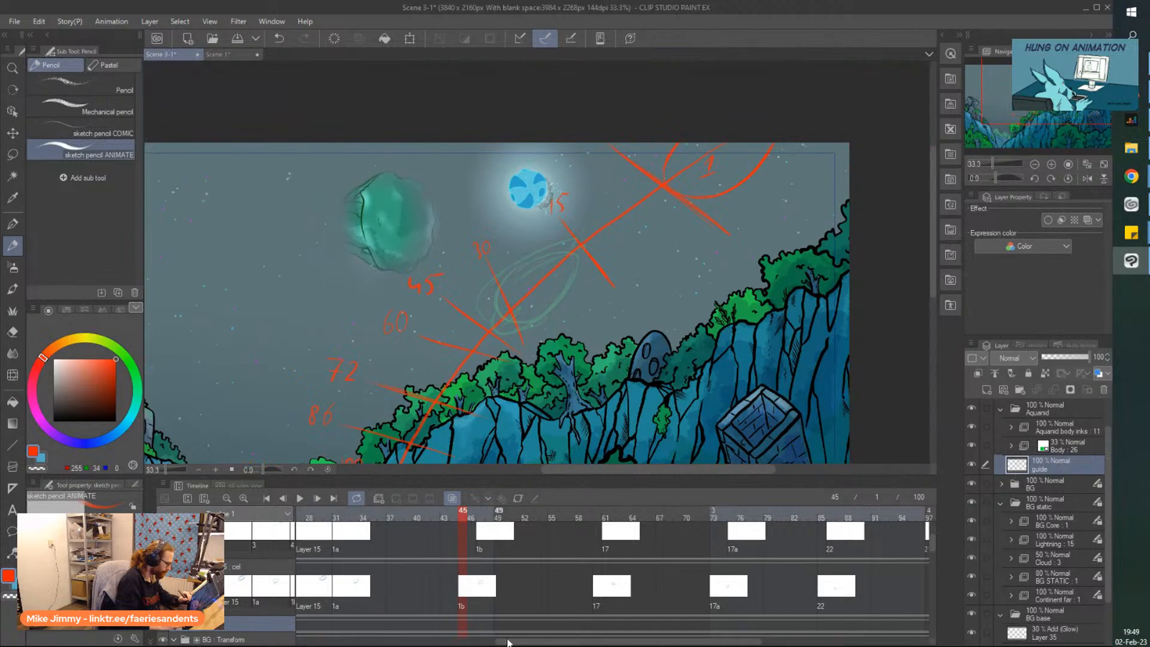
{"action": "left_click_drag", "start_coordinate": [523, 644], "coordinate": [535, 644]}
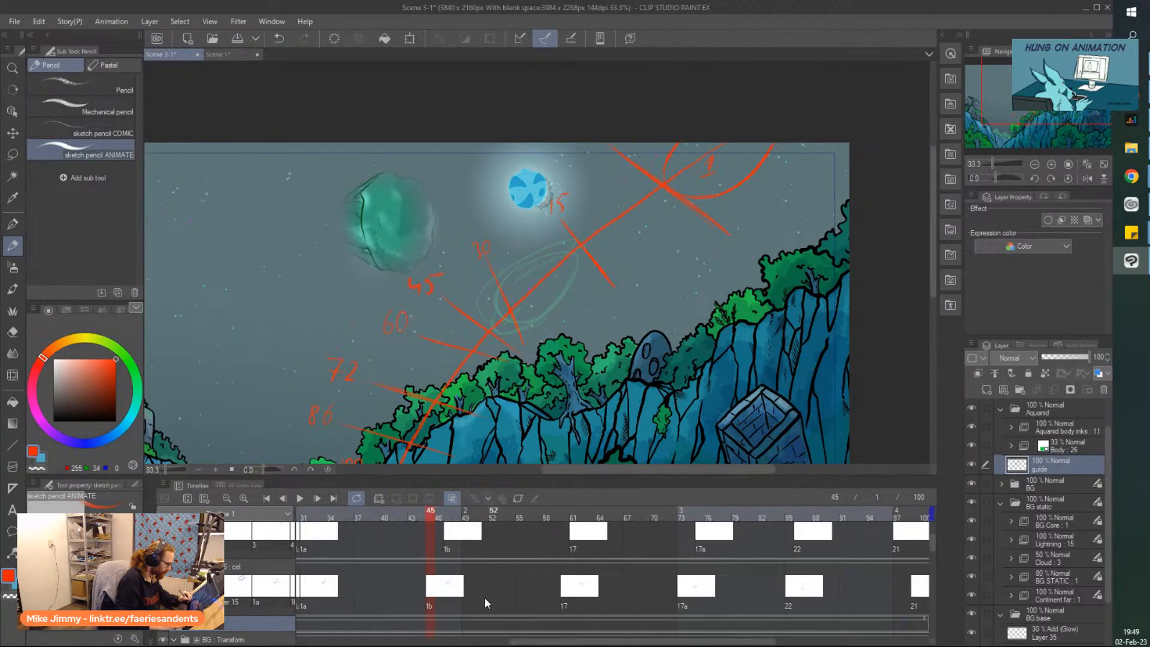
{"action": "scroll", "coordinate": [342, 204], "scroll_direction": "down", "scroll_amount": 1}
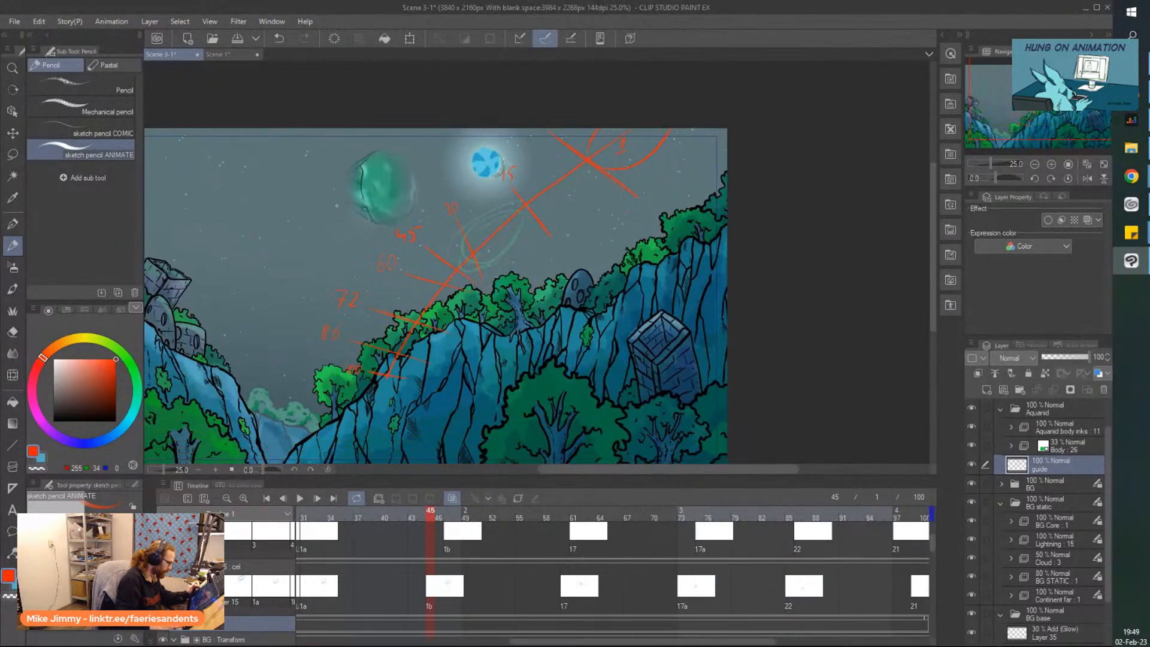
{"action": "scroll", "coordinate": [324, 258], "scroll_direction": "up", "scroll_amount": 1}
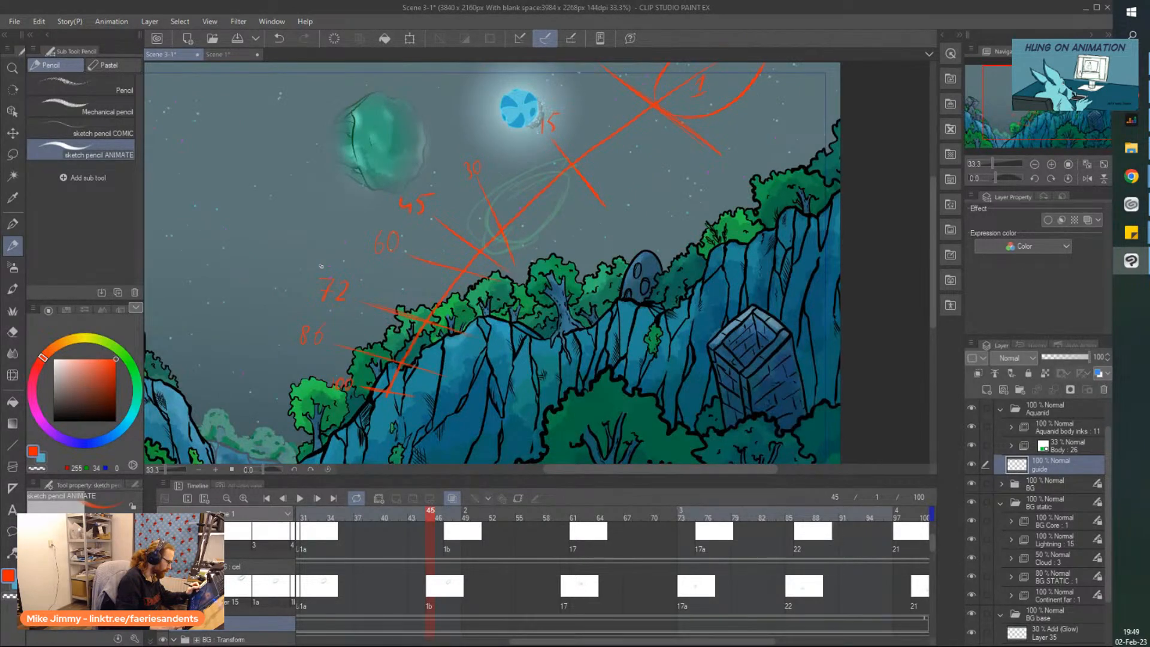
{"action": "scroll", "coordinate": [321, 266], "scroll_direction": "down", "scroll_amount": 3}
{"action": "scroll", "coordinate": [391, 265], "scroll_direction": "up", "scroll_amount": 3}
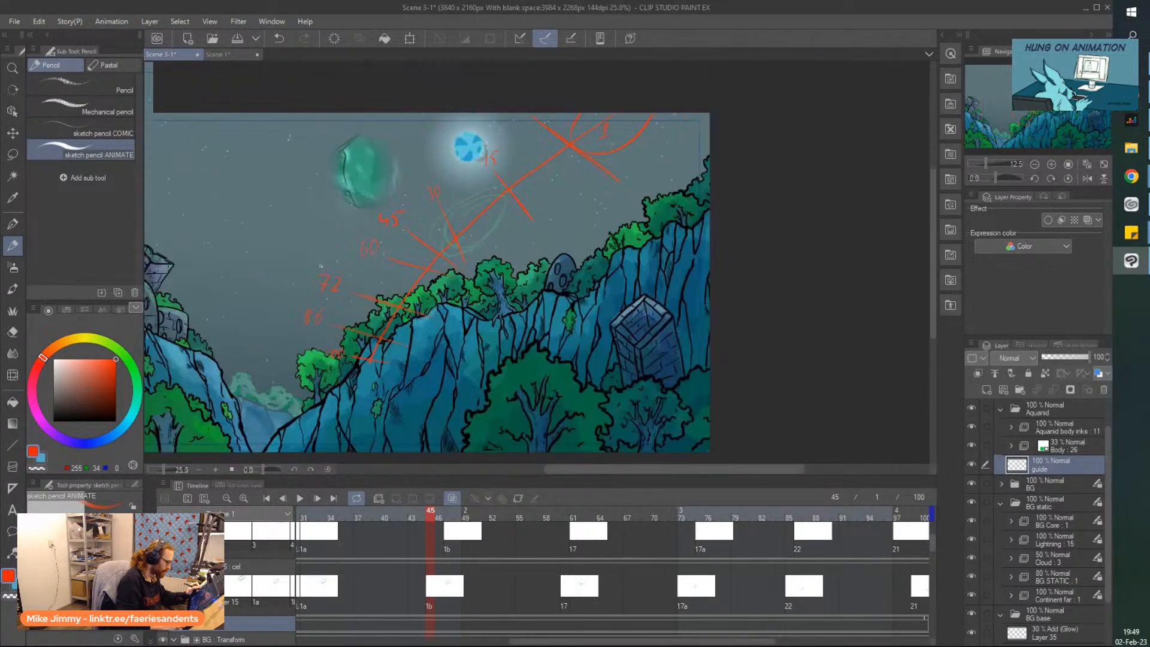
{"action": "key", "text": "e"}
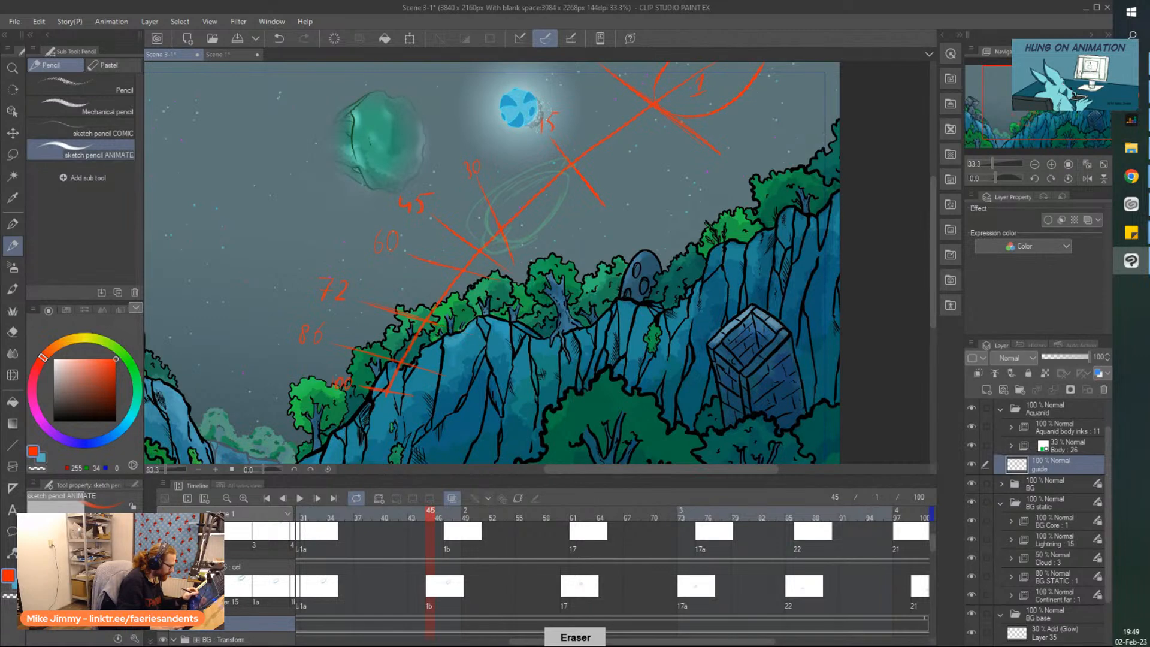
{"action": "left_click", "coordinate": [565, 602]}
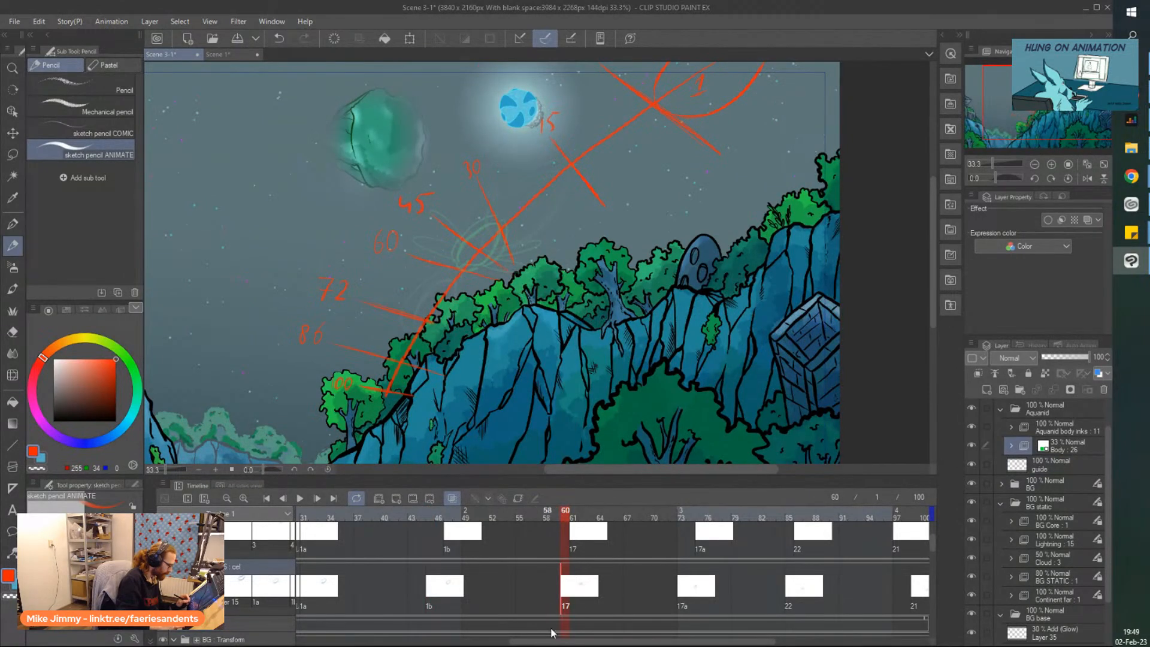
{"action": "scroll", "coordinate": [510, 602], "scroll_direction": "right", "scroll_amount": 3}
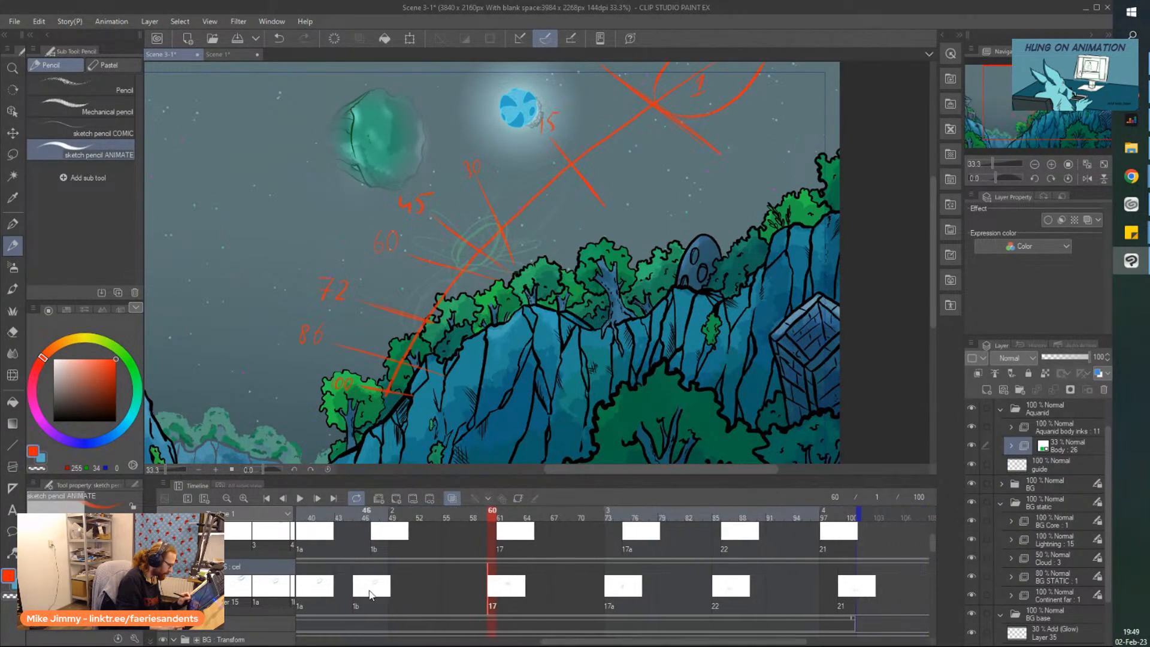
{"action": "left_click", "coordinate": [369, 591]}
{"action": "left_click", "coordinate": [502, 598]}
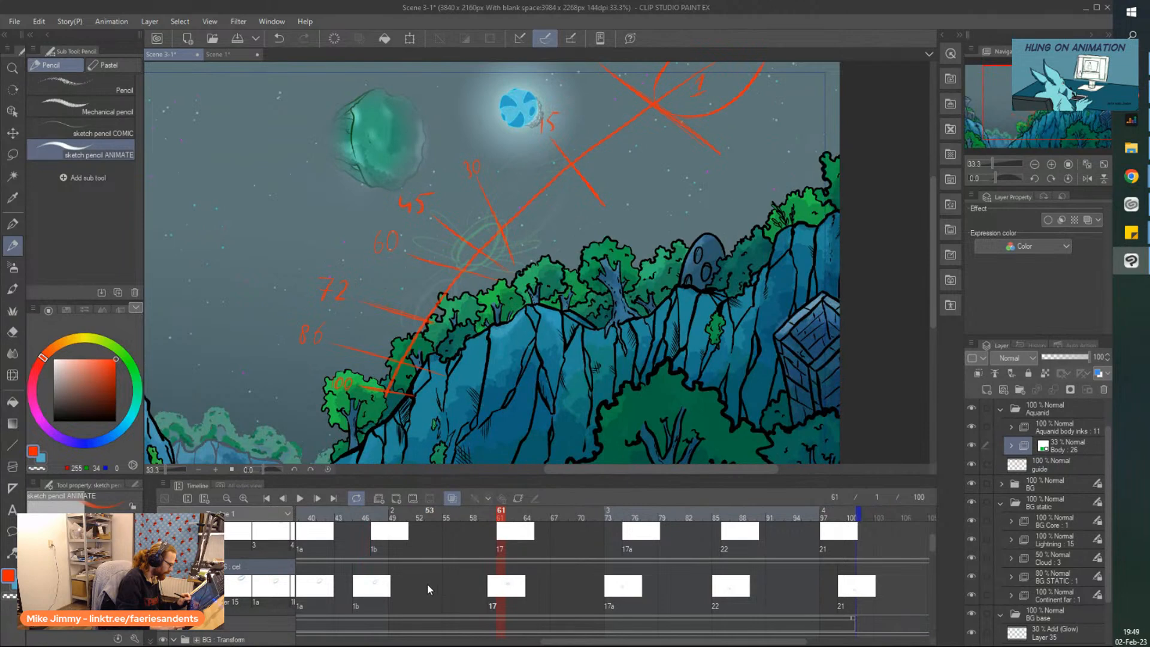
{"action": "left_click", "coordinate": [427, 584]}
{"action": "left_click", "coordinate": [510, 593]}
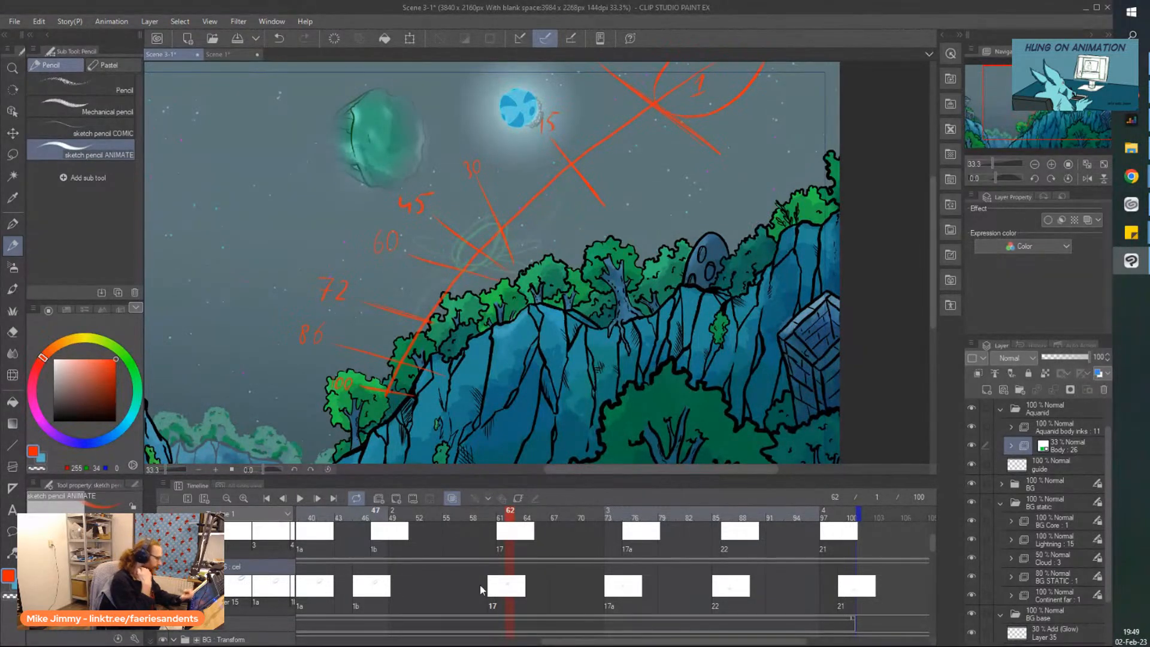
Move the creature drawing in Body cel 17a at frame 74 slightly up along the flight path towards the 60 mark
{"action": "left_click", "coordinate": [617, 510]}
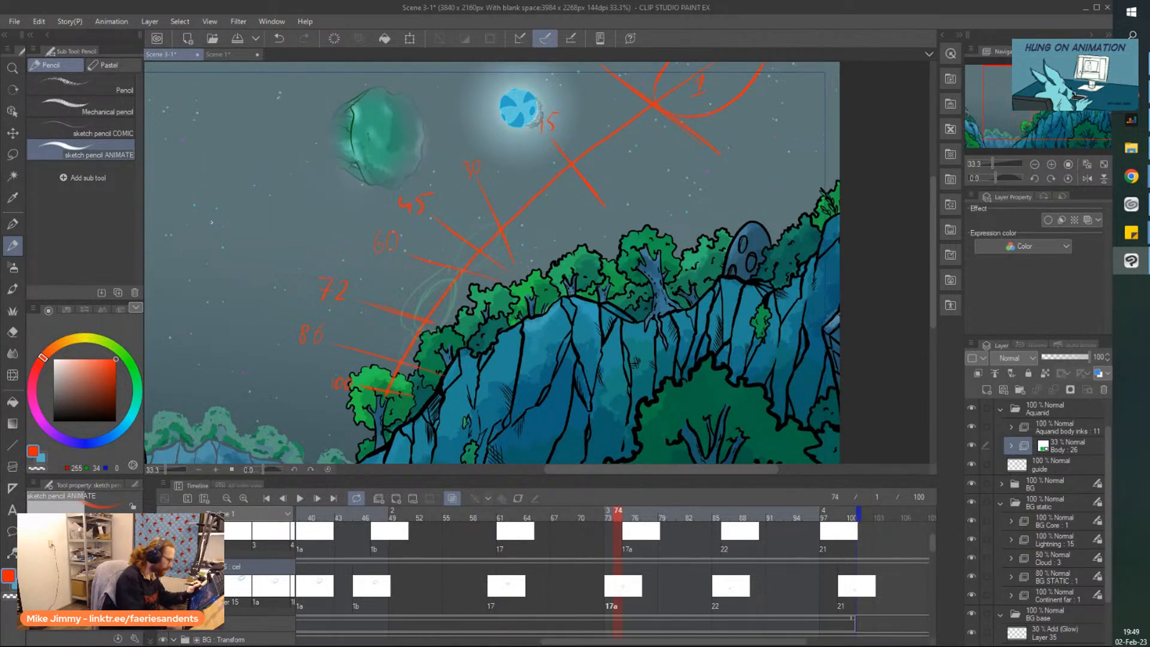
{"action": "key", "text": "ctrl+t"}
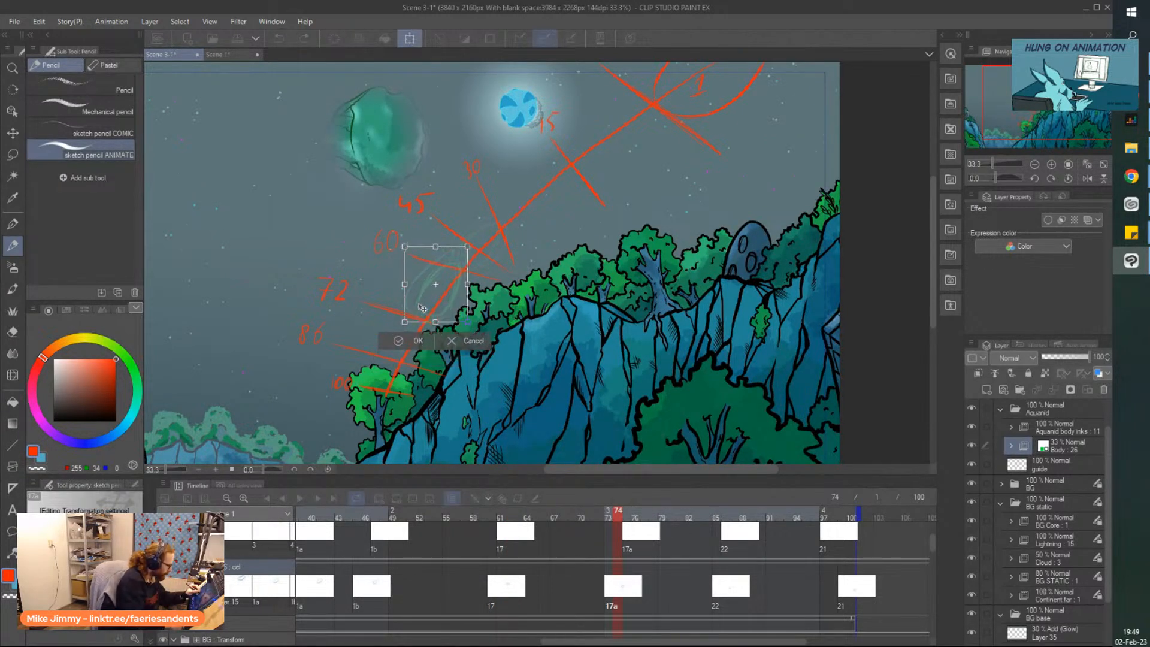
{"action": "left_click", "coordinate": [413, 338]}
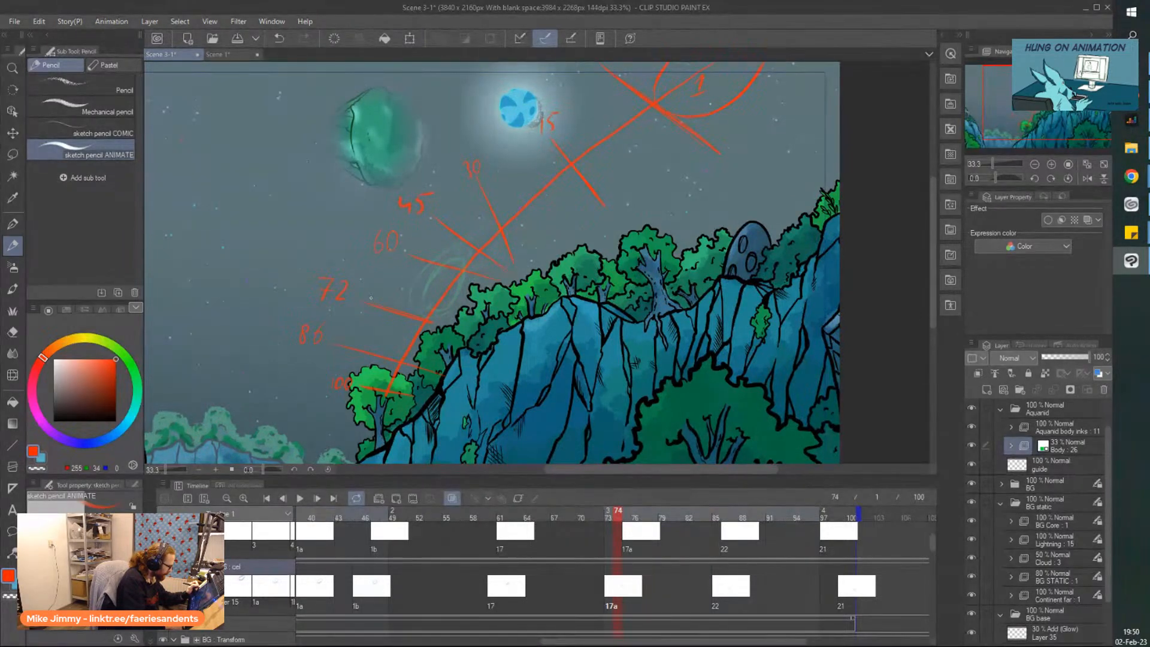
Check Body cels 22 and 21 against the path, and erase the 45 line and its label on the guide layer
{"action": "left_click", "coordinate": [714, 601]}
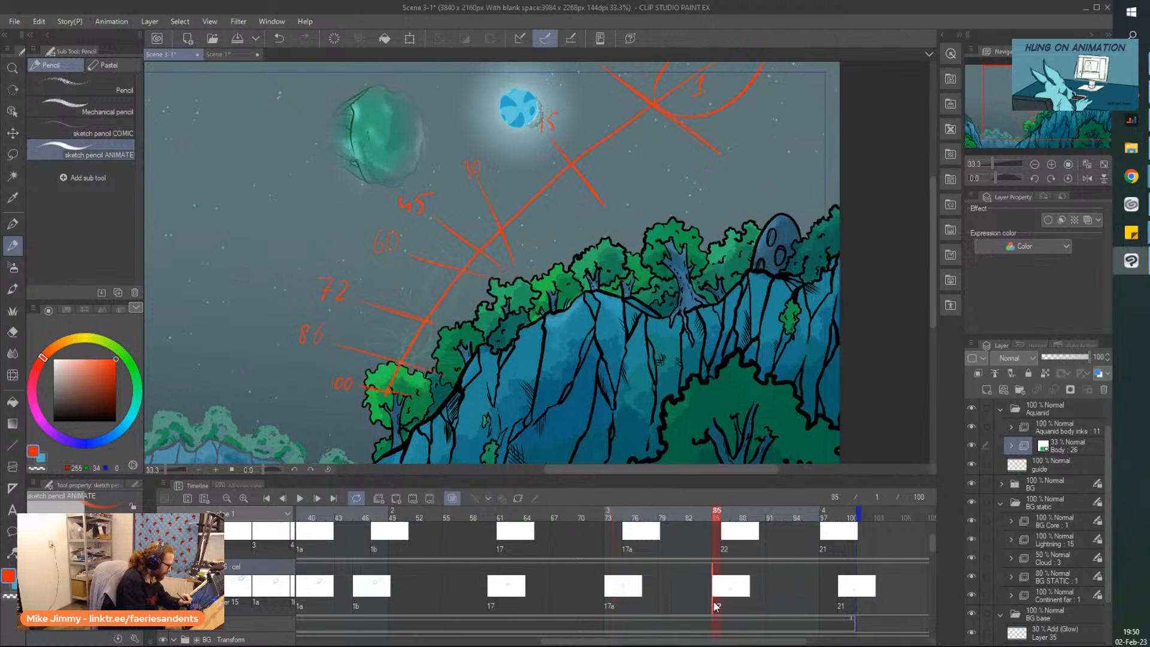
{"action": "left_click", "coordinate": [838, 600]}
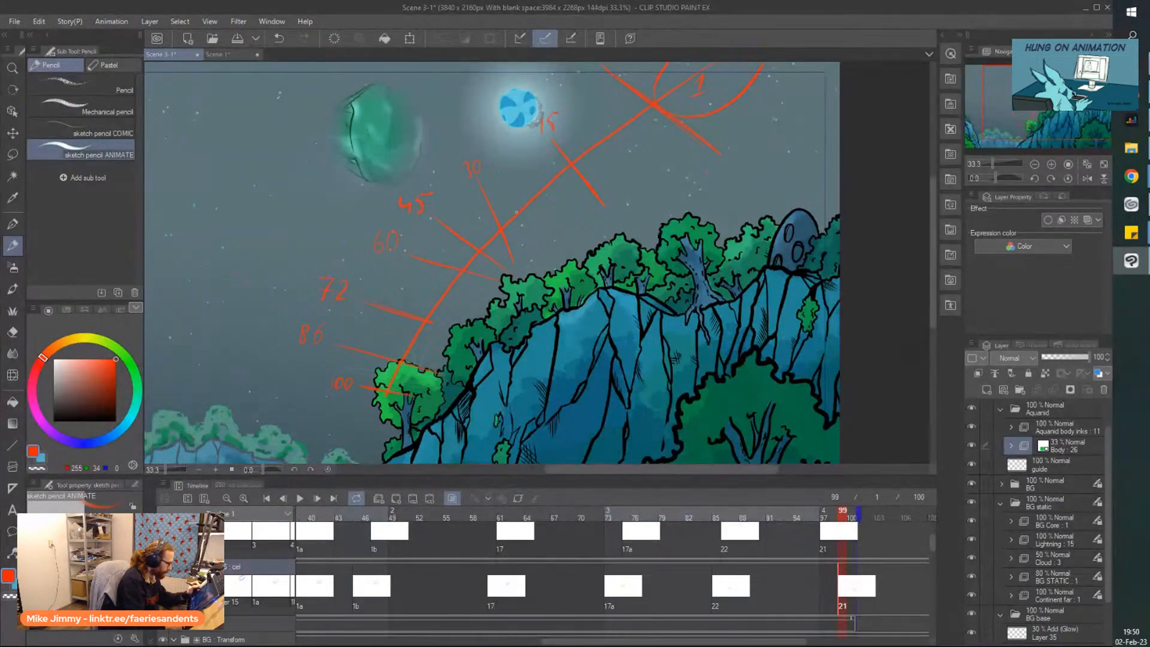
{"action": "left_click", "coordinate": [839, 625]}
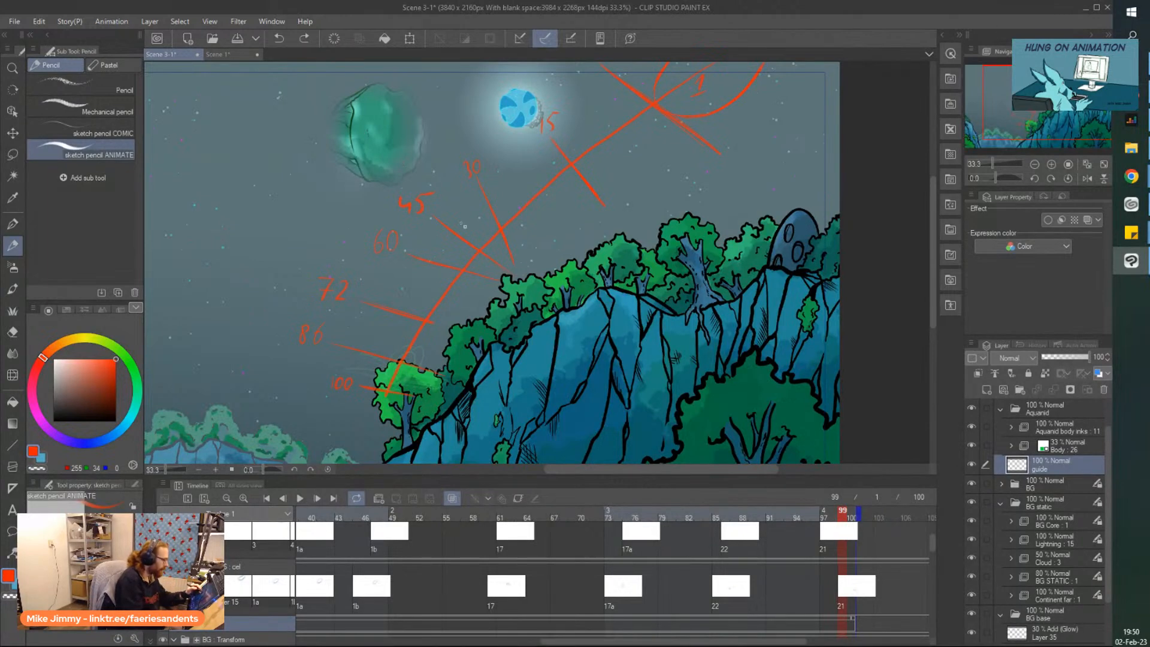
{"action": "key", "text": "e"}
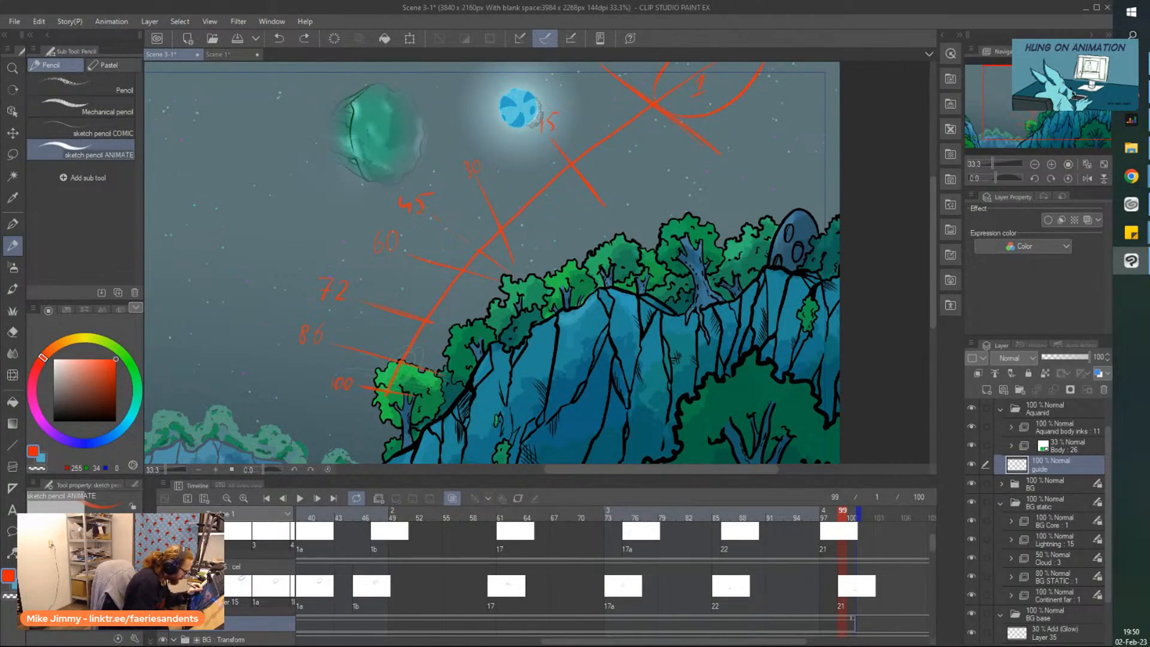
{"action": "left_click", "coordinate": [12, 333]}
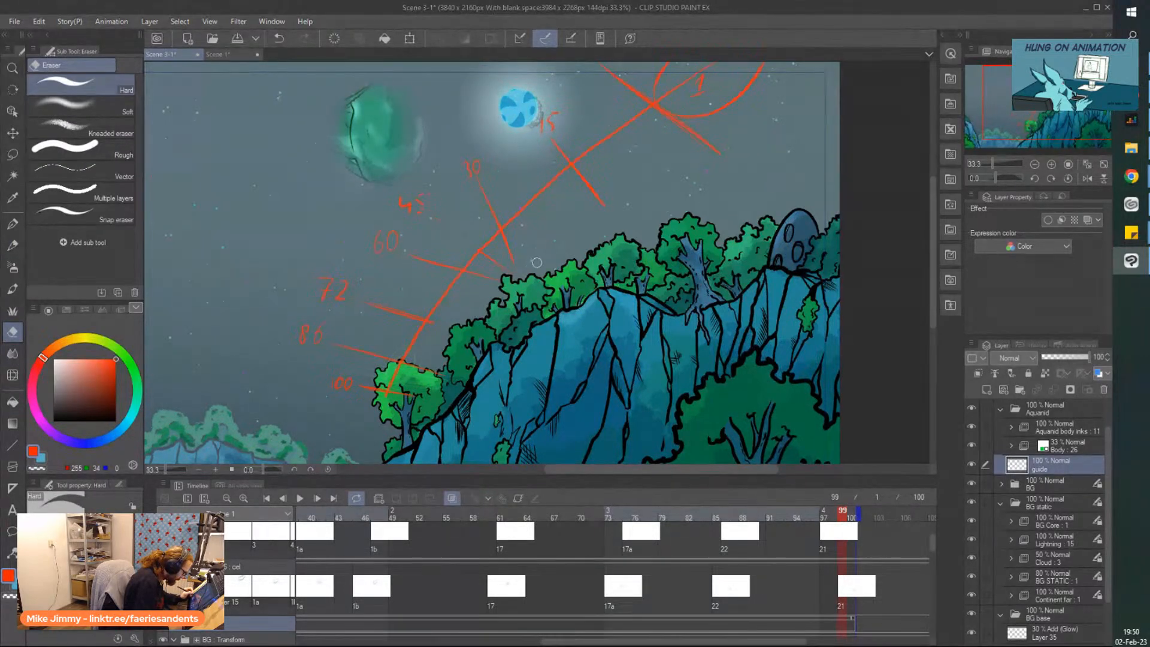
{"action": "left_click_drag", "start_coordinate": [407, 185], "coordinate": [406, 207]}
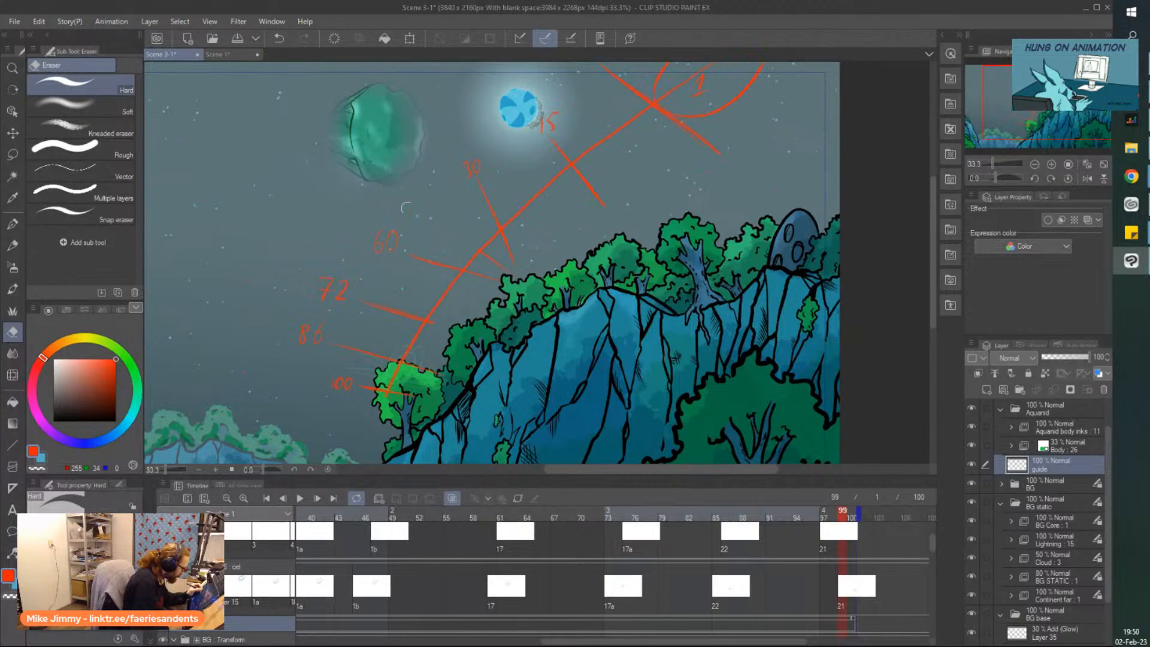
{"action": "left_click_drag", "start_coordinate": [510, 270], "coordinate": [492, 260]}
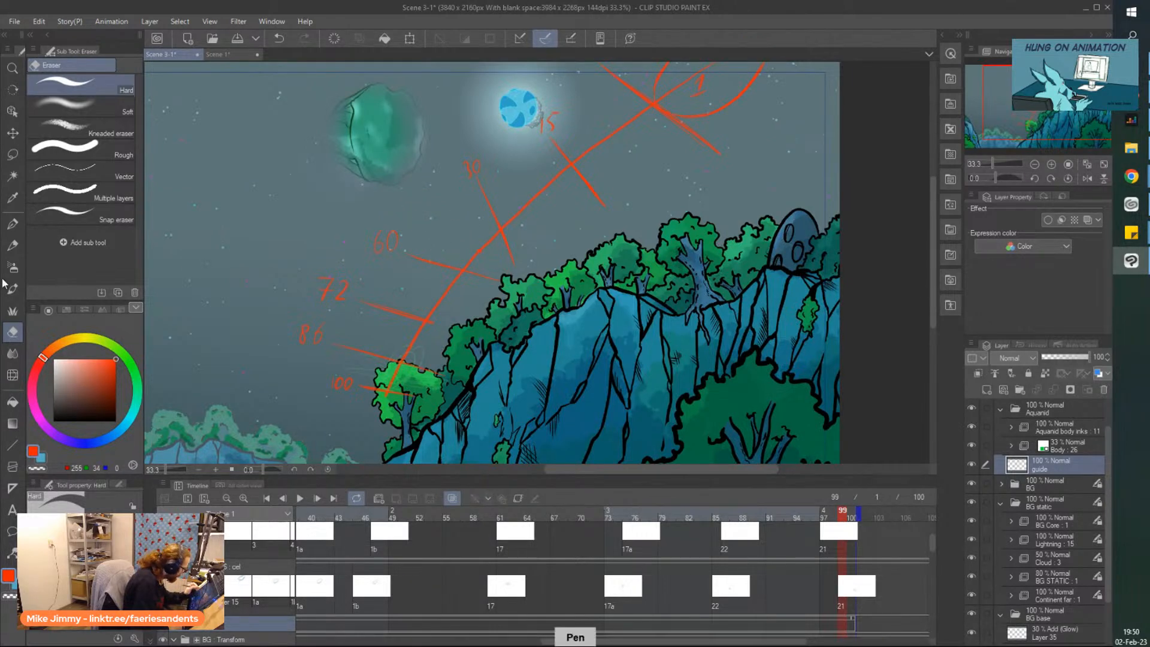
Erase the 60, 72 and 86 lines and their labels from the guide layer, keeping the curved flight path
{"action": "left_click", "coordinate": [12, 225]}
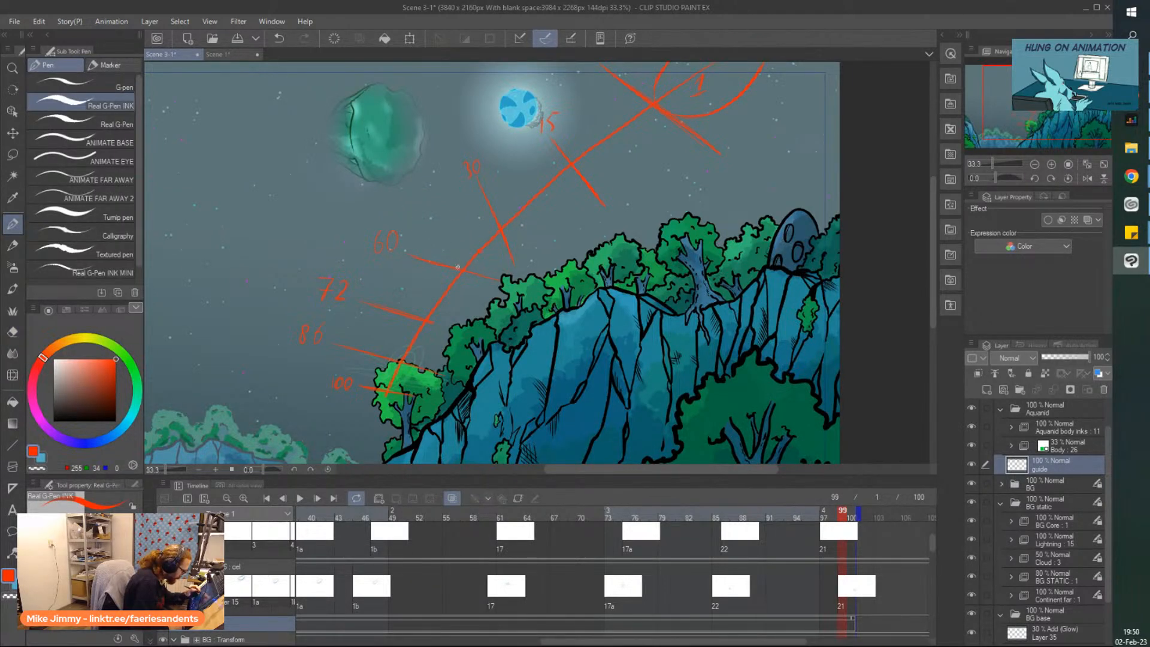
{"action": "key", "text": "e"}
{"action": "mouse_move", "coordinate": [457, 267]}
{"action": "left_mouse_down"}
{"action": "mouse_move", "coordinate": [396, 246]}
{"action": "mouse_move", "coordinate": [423, 266]}
{"action": "mouse_move", "coordinate": [392, 256]}
{"action": "mouse_move", "coordinate": [370, 227]}
{"action": "mouse_move", "coordinate": [496, 284]}
{"action": "mouse_move", "coordinate": [470, 274]}
{"action": "left_mouse_up"}
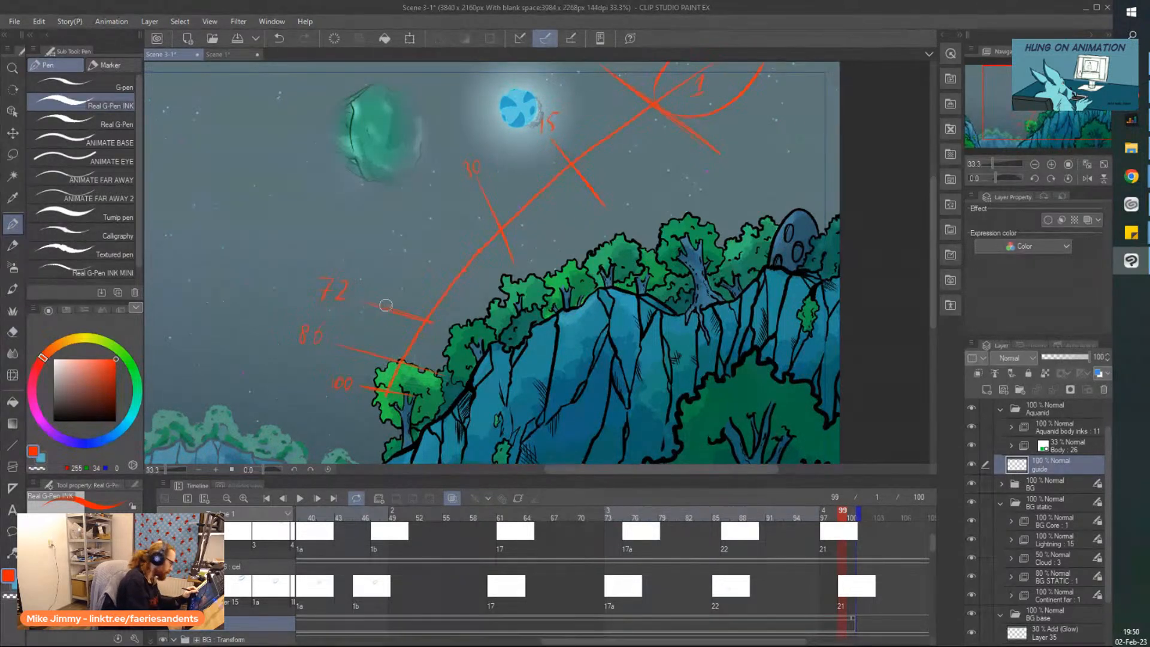
{"action": "mouse_move", "coordinate": [385, 306]}
{"action": "left_mouse_down"}
{"action": "mouse_move", "coordinate": [309, 275]}
{"action": "mouse_move", "coordinate": [368, 346]}
{"action": "mouse_move", "coordinate": [343, 347]}
{"action": "mouse_move", "coordinate": [392, 360]}
{"action": "left_mouse_up"}
{"action": "left_click_drag", "start_coordinate": [302, 339], "coordinate": [317, 345]}
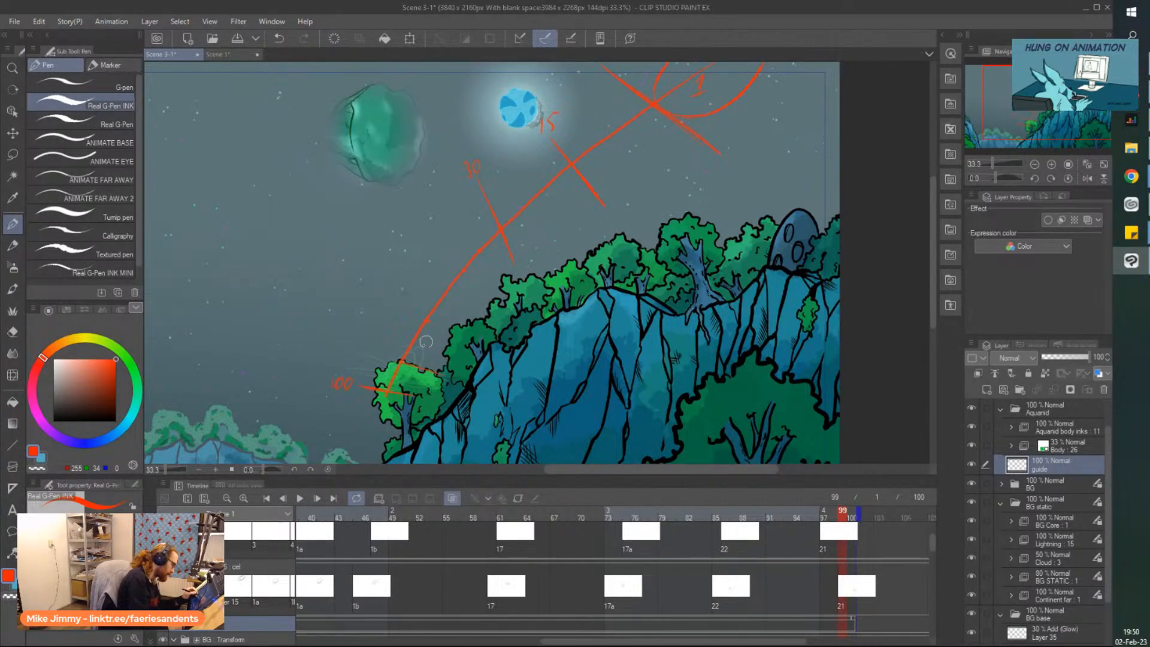
Draw new lines labelled 45, 60 and 75 across the lower flight path, and erase the old 100 mark at its end
{"action": "key", "text": "p"}
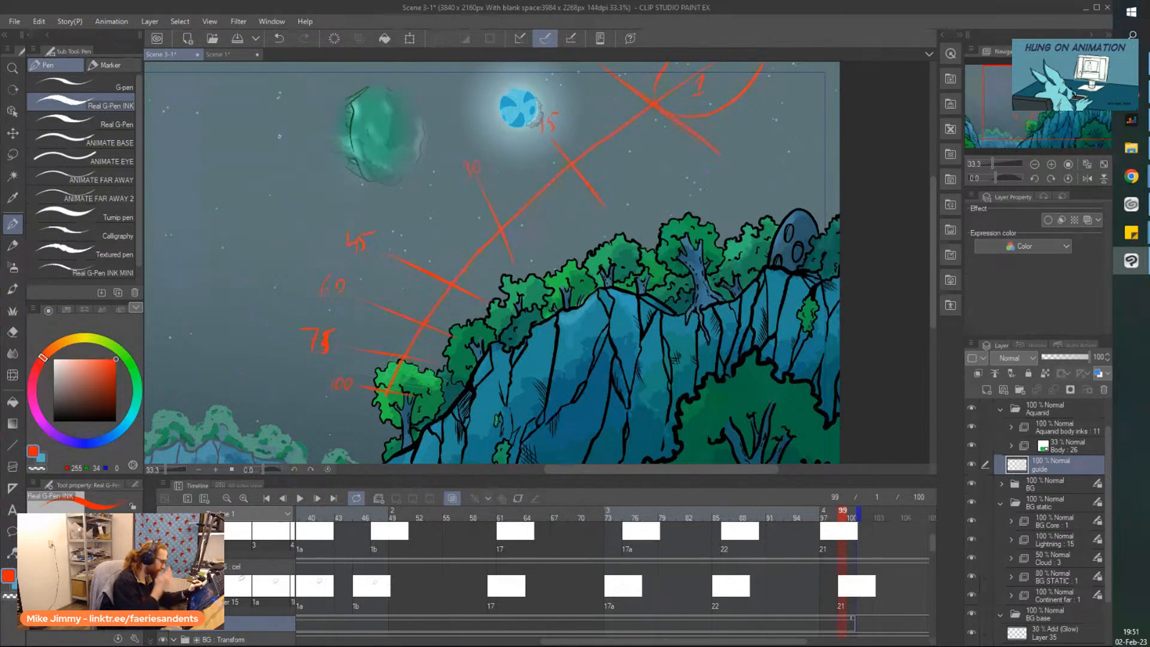
{"action": "key", "text": "e"}
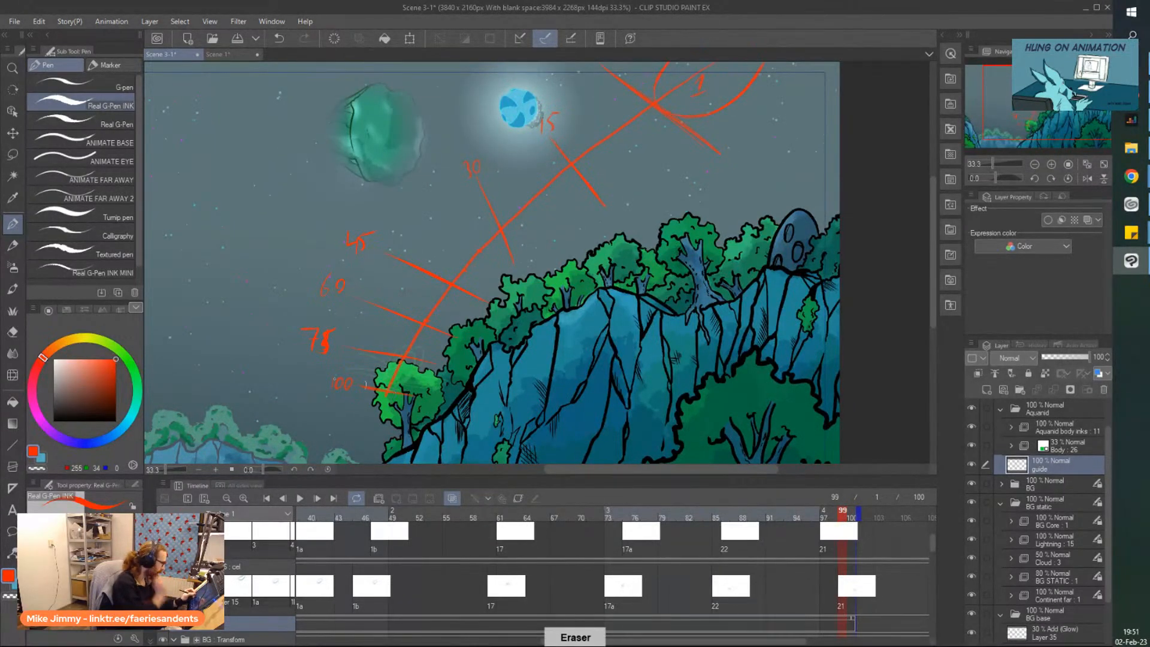
{"action": "left_click_drag", "start_coordinate": [339, 384], "coordinate": [329, 380]}
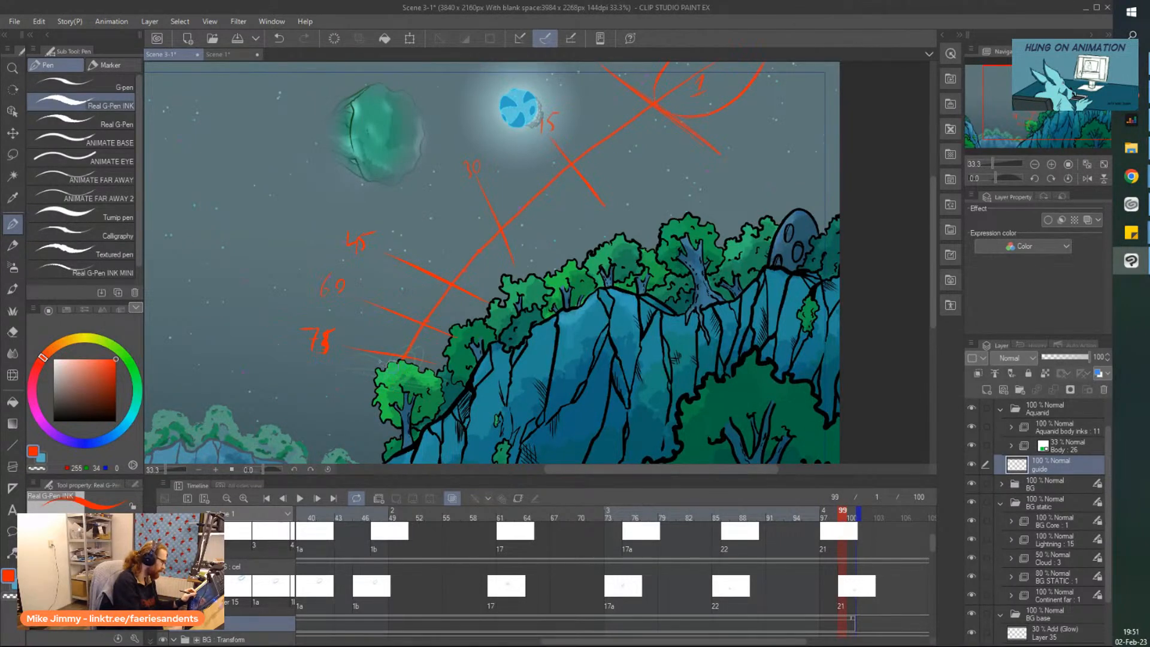
Extend the flight path down over the small tree and add two lines across it labelled 90 and 100
{"action": "key", "text": "p"}
{"action": "left_click_drag", "start_coordinate": [403, 361], "coordinate": [386, 388]}
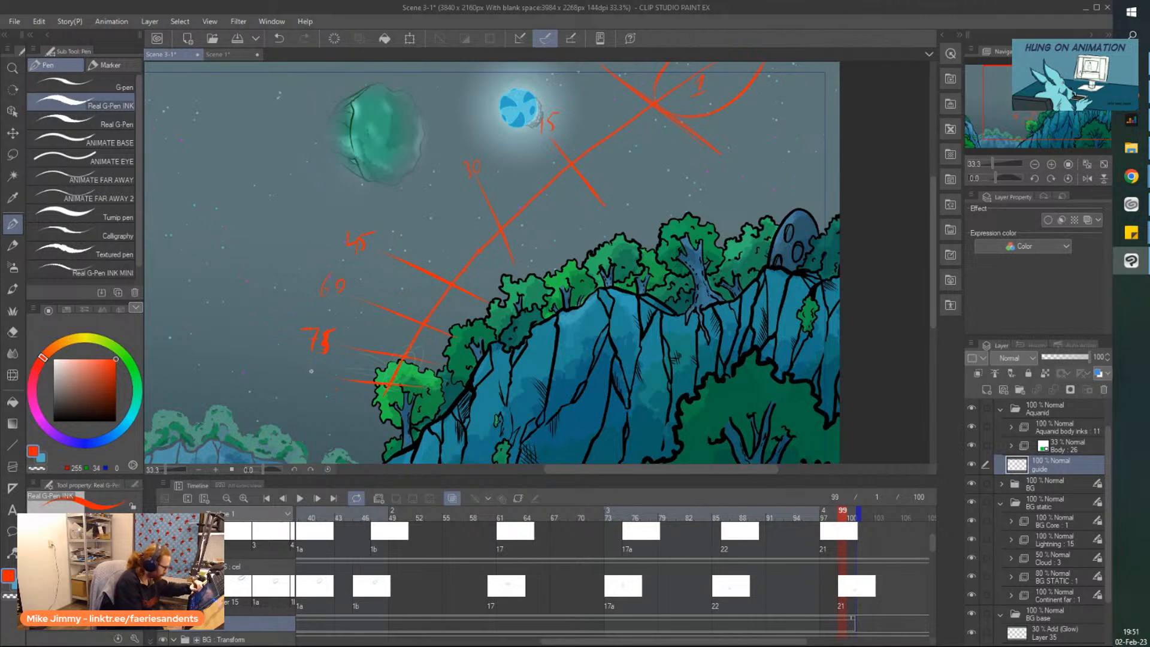
{"action": "left_click_drag", "start_coordinate": [312, 365], "coordinate": [313, 378]}
{"action": "left_click_drag", "start_coordinate": [322, 369], "coordinate": [318, 376]}
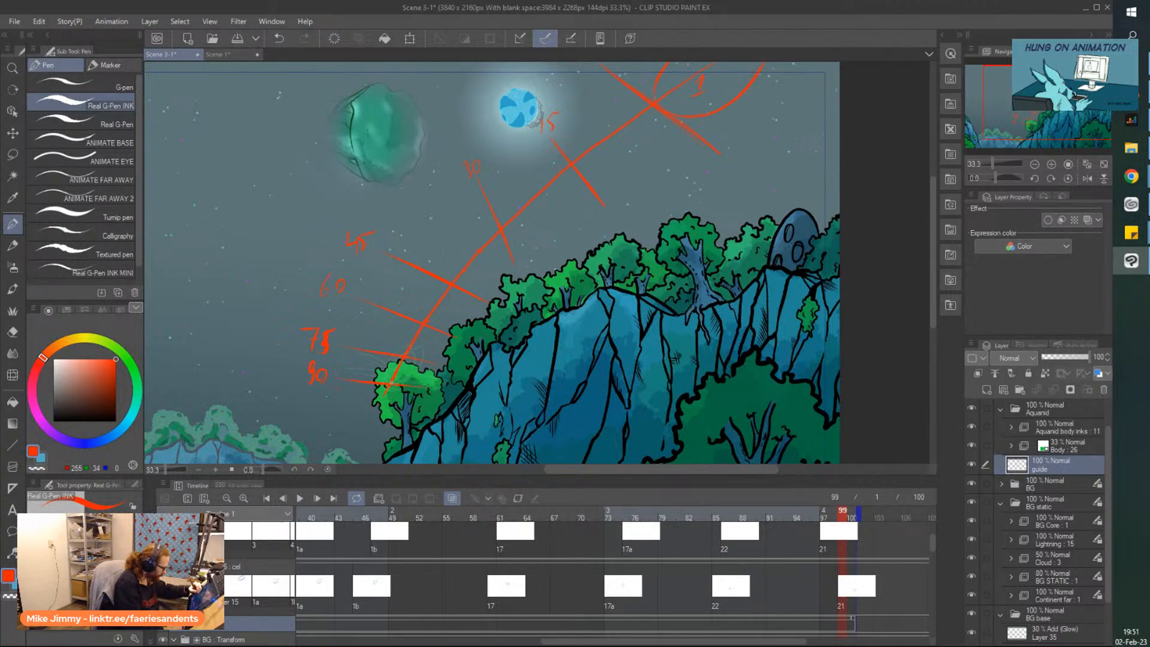
{"action": "left_click_drag", "start_coordinate": [326, 400], "coordinate": [422, 405]}
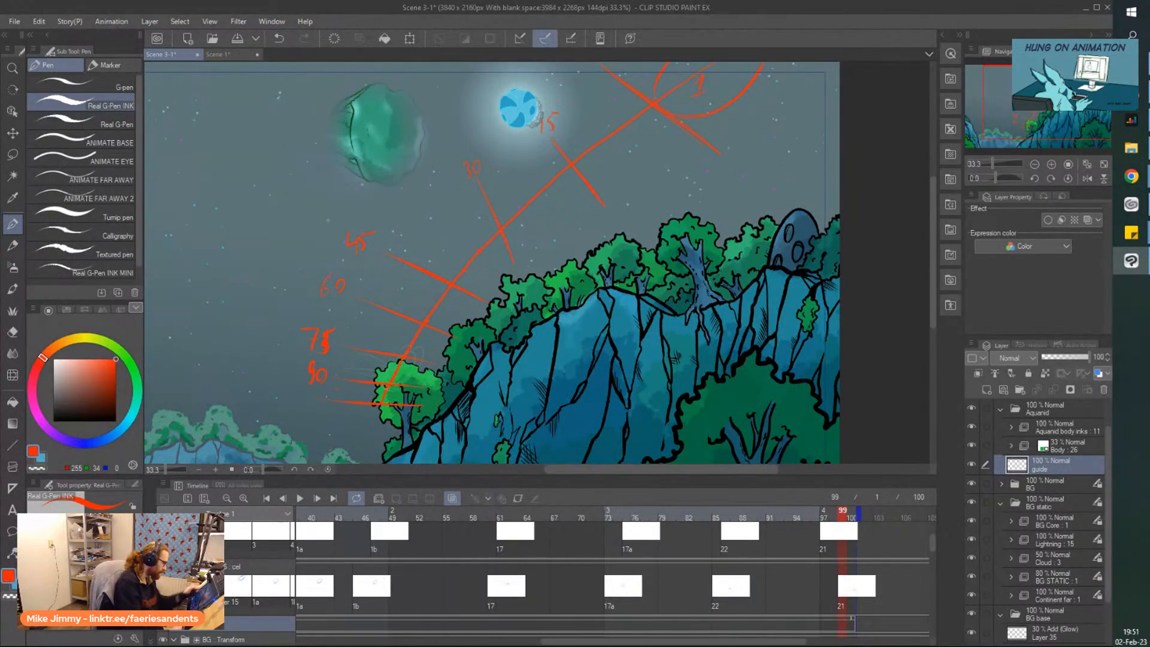
{"action": "left_click_drag", "start_coordinate": [308, 393], "coordinate": [306, 394]}
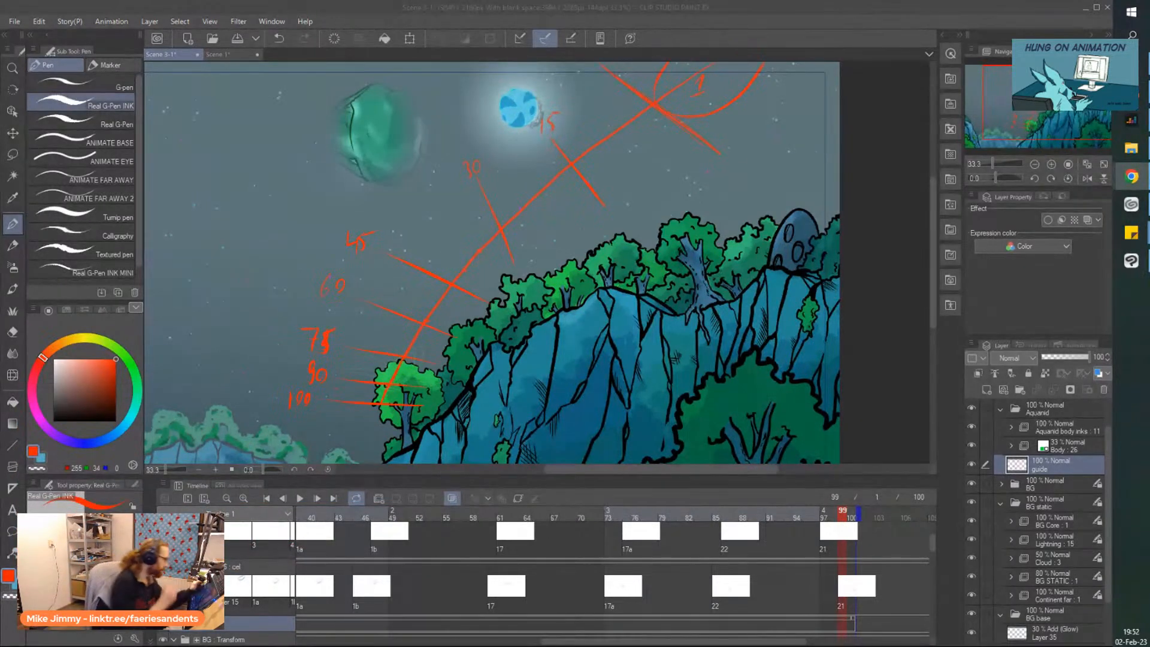
Replace the 30 mark with a more diagonal line labelled 30 across the path, and set the guide layer's opacity to 50%
{"action": "left_click", "coordinate": [496, 219]}
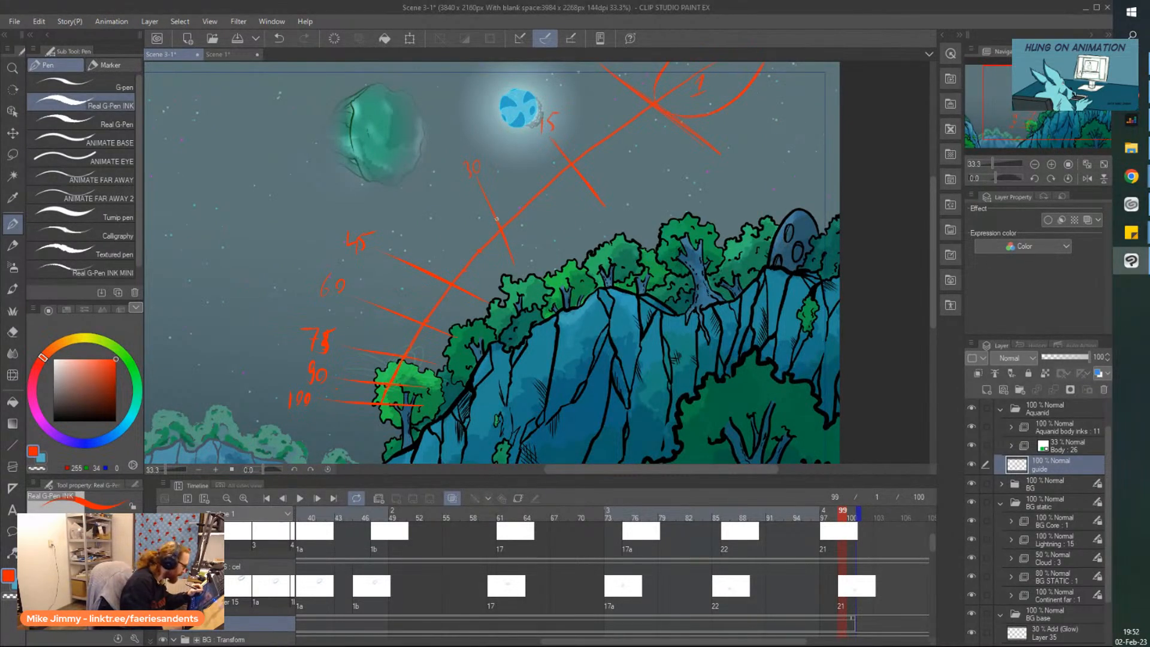
{"action": "key", "text": "e"}
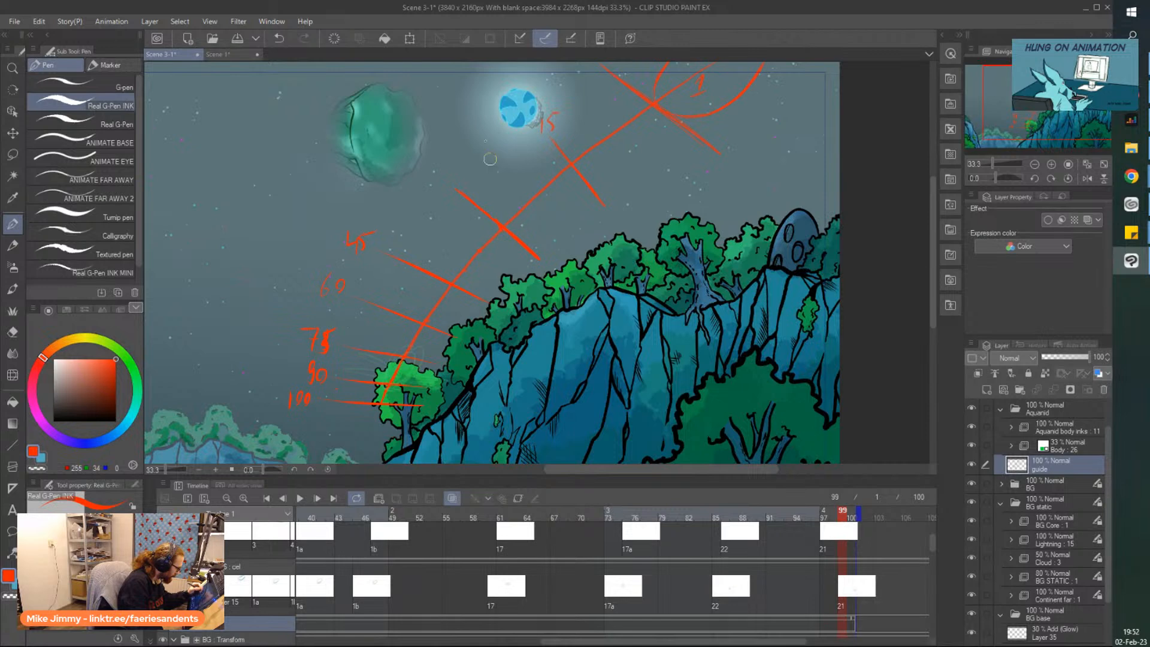
{"action": "key", "text": "p"}
{"action": "left_click_drag", "start_coordinate": [438, 177], "coordinate": [441, 198]}
{"action": "left_click_drag", "start_coordinate": [453, 182], "coordinate": [450, 193]}
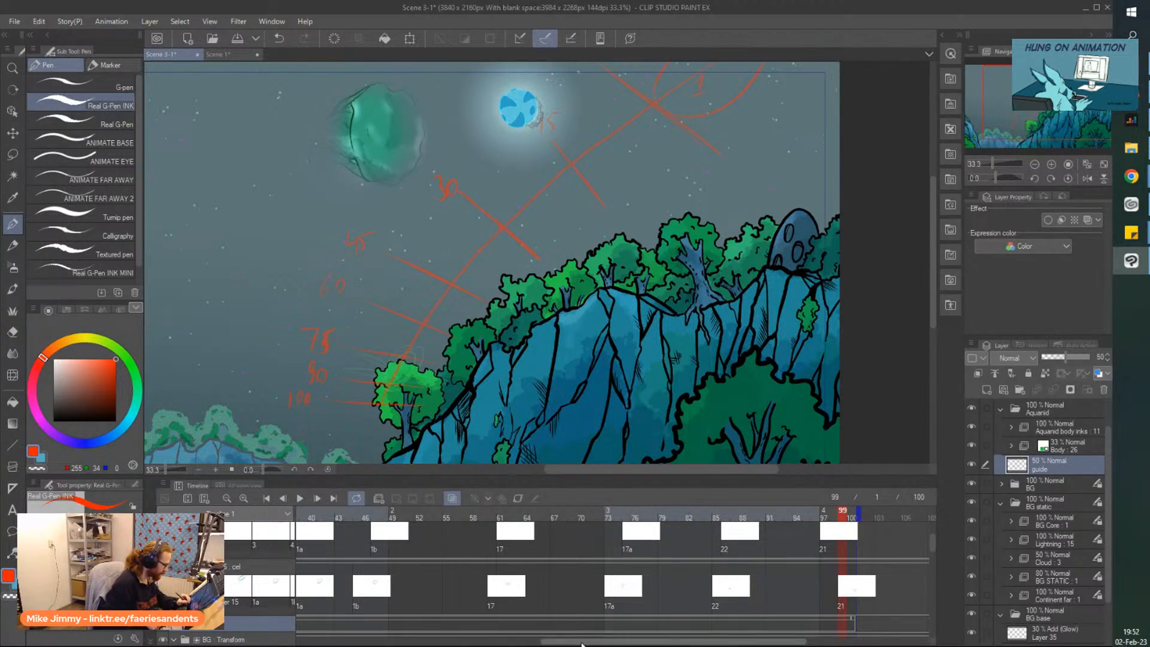
Return to the start of the timeline and step through Aquanid body inks cels 1 to 4 up to frame 5
{"action": "left_click_drag", "start_coordinate": [582, 641], "coordinate": [394, 637]}
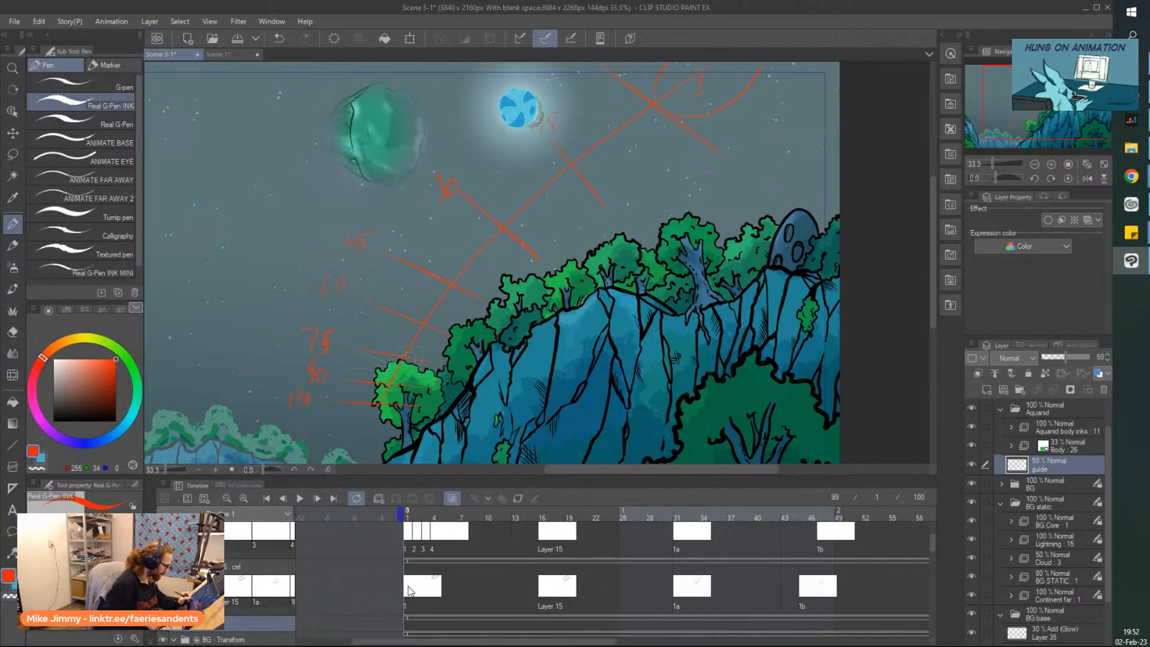
{"action": "left_click", "coordinate": [409, 542]}
{"action": "left_click", "coordinate": [417, 541]}
{"action": "left_click", "coordinate": [426, 541]}
{"action": "left_click", "coordinate": [445, 540]}
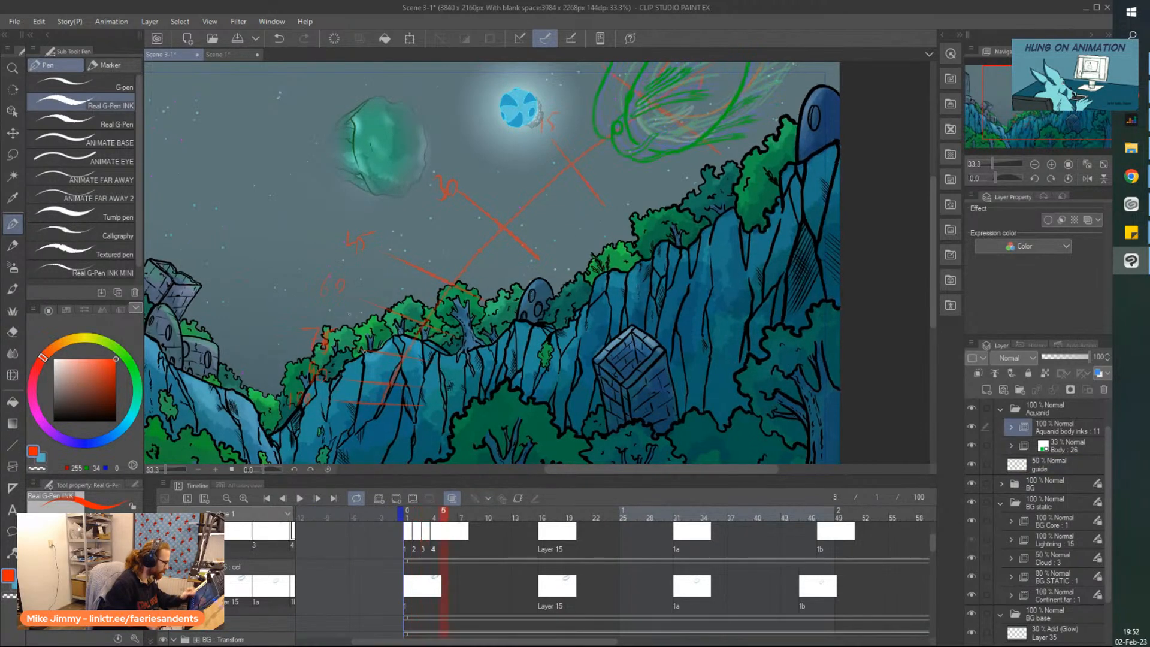
Show the FG folder, play the animation to review the creature's flight, and stop playback
{"action": "scroll", "coordinate": [287, 161], "scroll_direction": "up", "scroll_amount": 2}
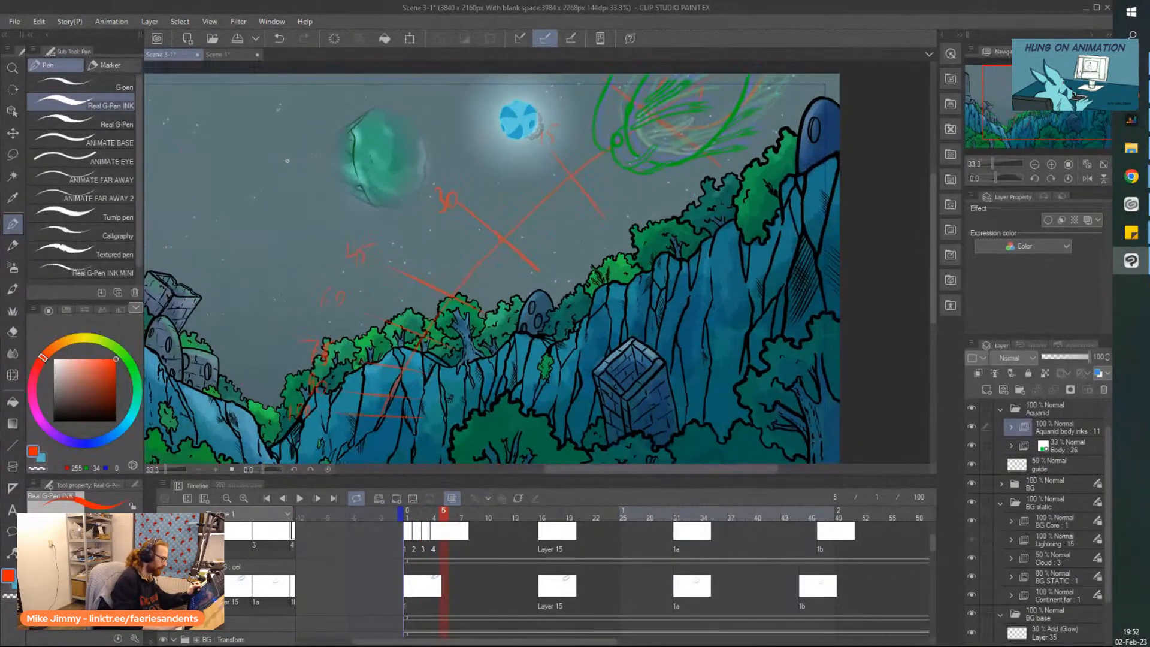
{"action": "scroll", "coordinate": [287, 160], "scroll_direction": "down", "scroll_amount": 1}
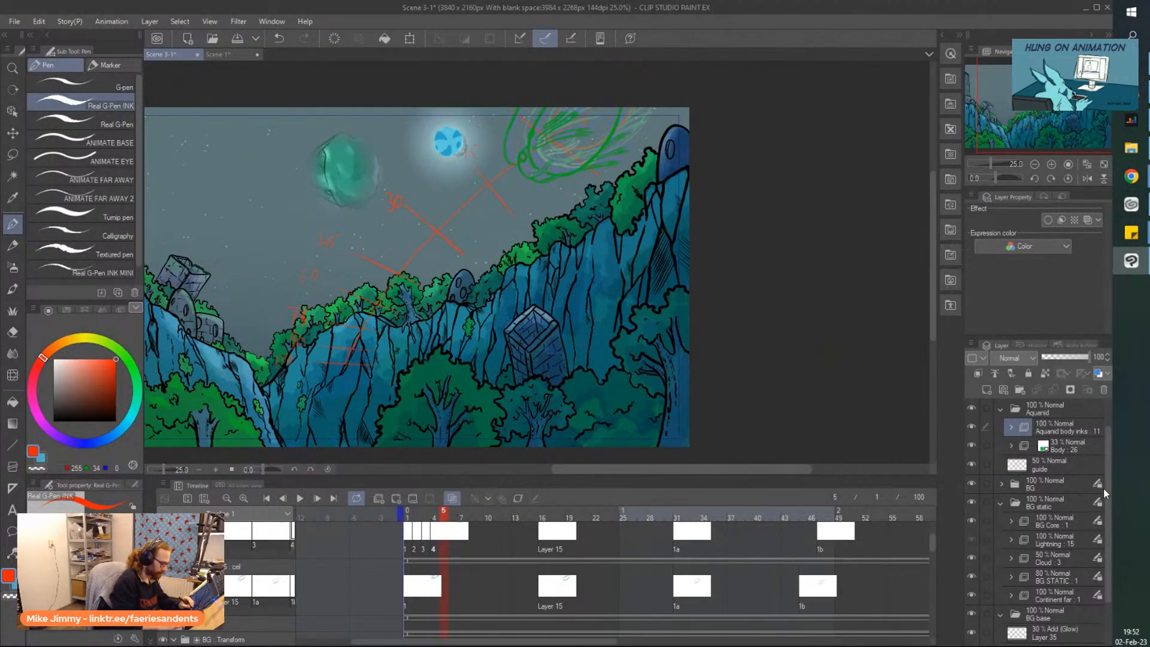
{"action": "scroll", "coordinate": [1103, 487], "scroll_direction": "up", "scroll_amount": 2}
{"action": "left_click", "coordinate": [971, 426]}
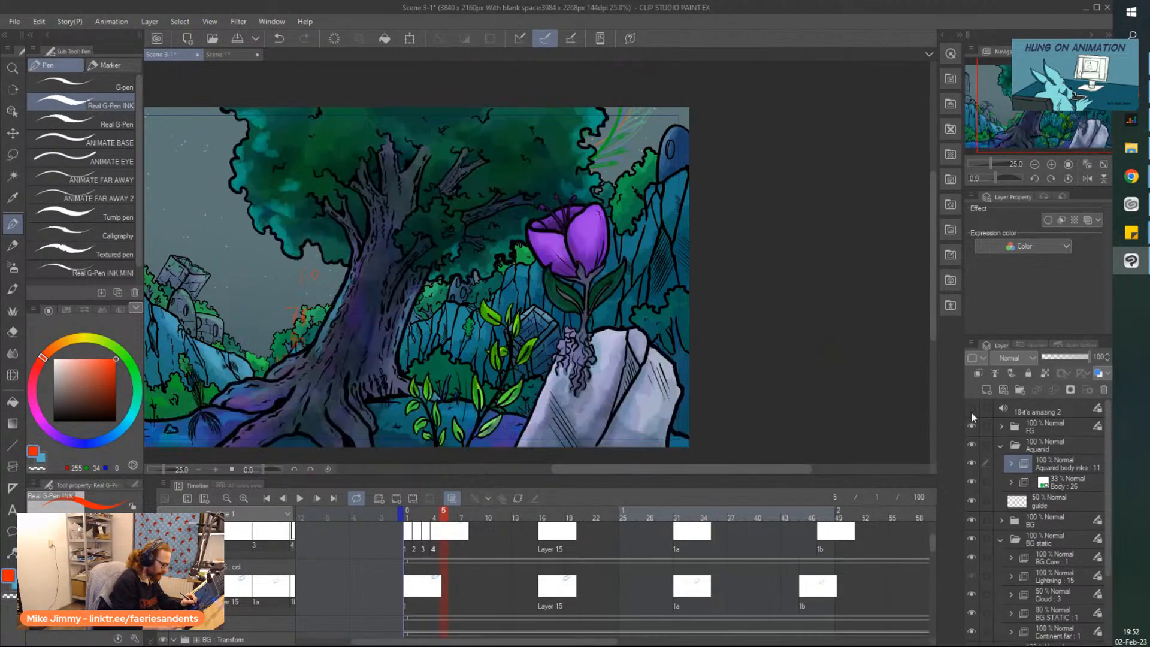
{"action": "left_click", "coordinate": [293, 497]}
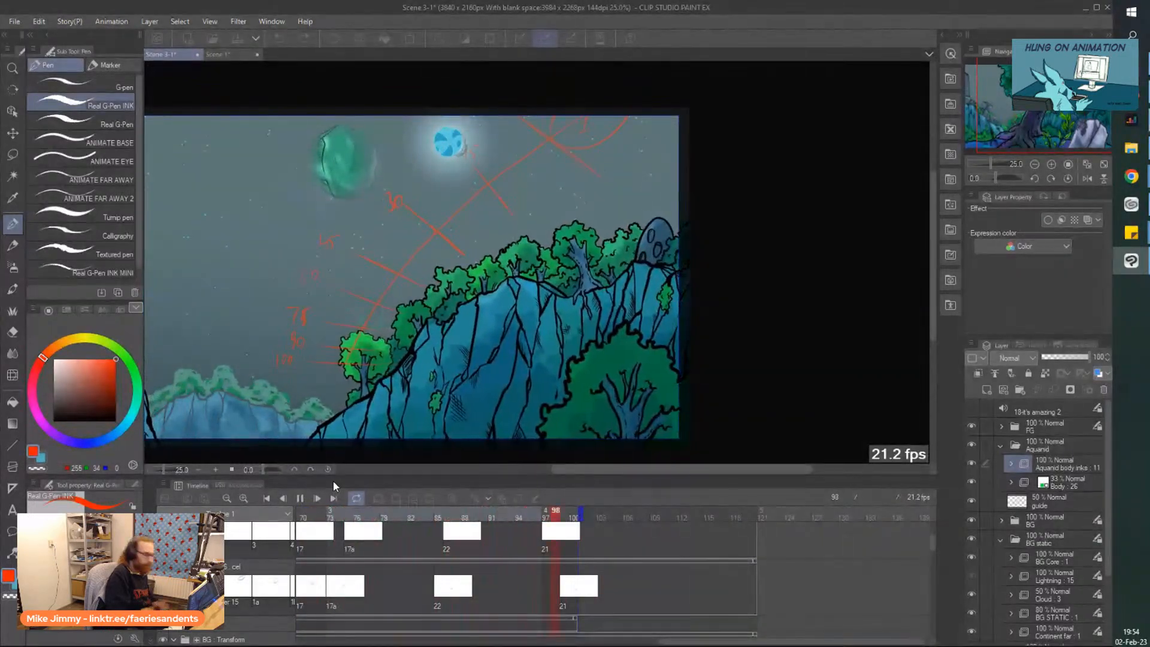
{"action": "left_click", "coordinate": [300, 499]}
{"action": "left_click_drag", "start_coordinate": [453, 642], "coordinate": [616, 642]}
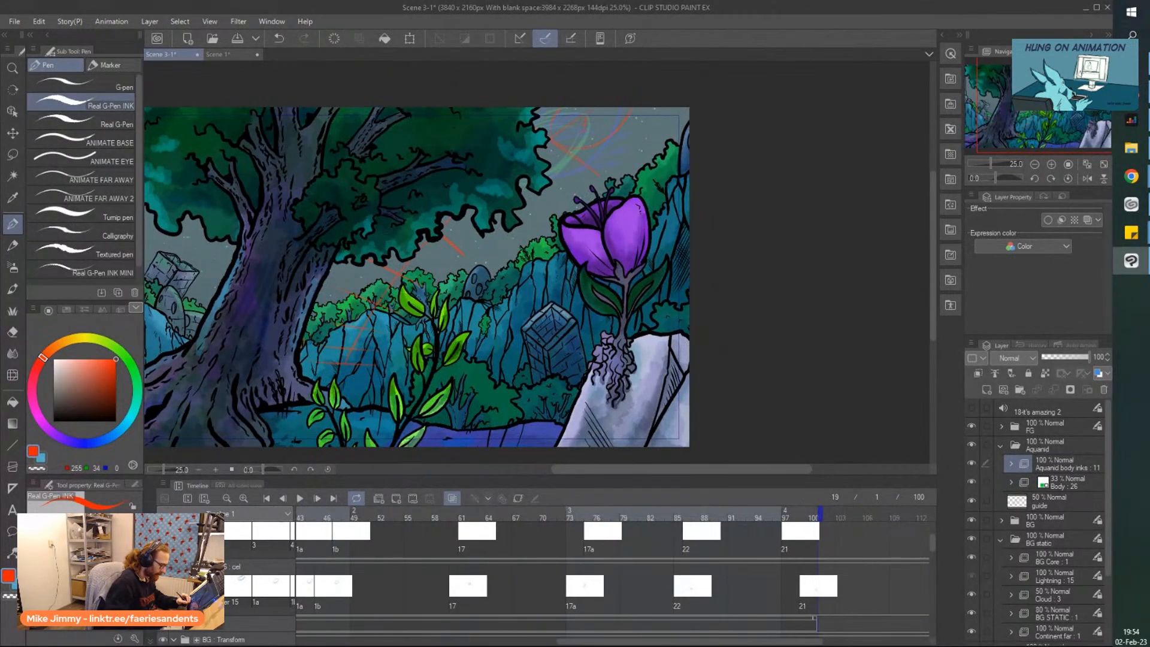
Expand the Body folder, select its Layer 15 cel at frame 16, and hide the FG folder
{"action": "left_click", "coordinate": [1011, 482]}
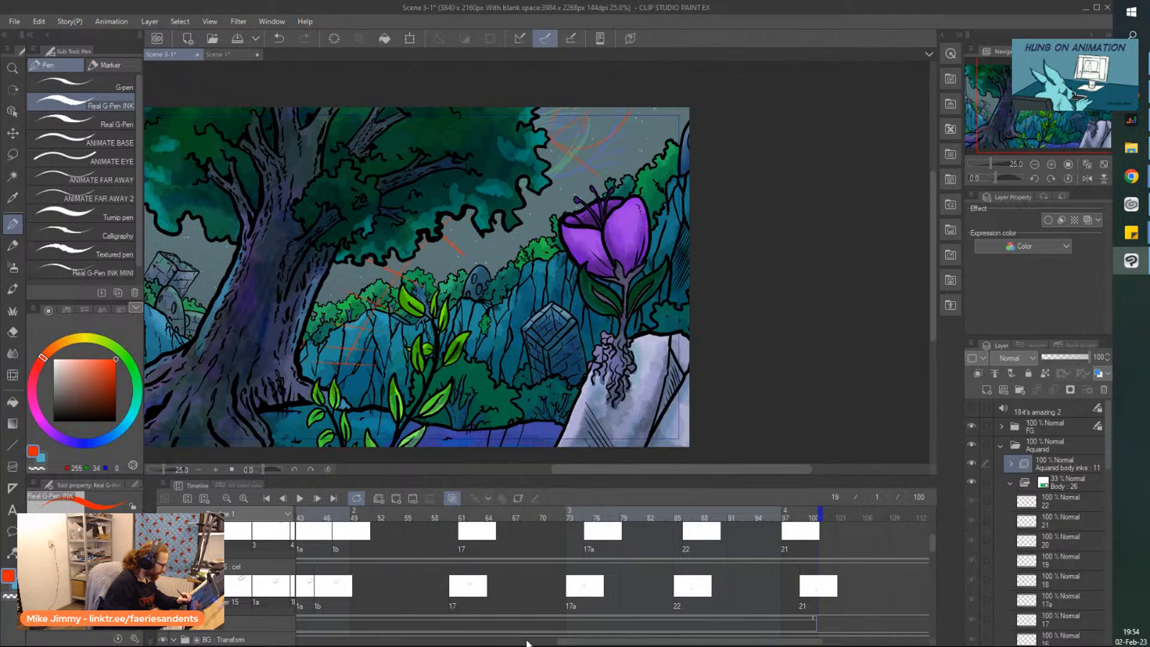
{"action": "left_click_drag", "start_coordinate": [563, 642], "coordinate": [362, 614]}
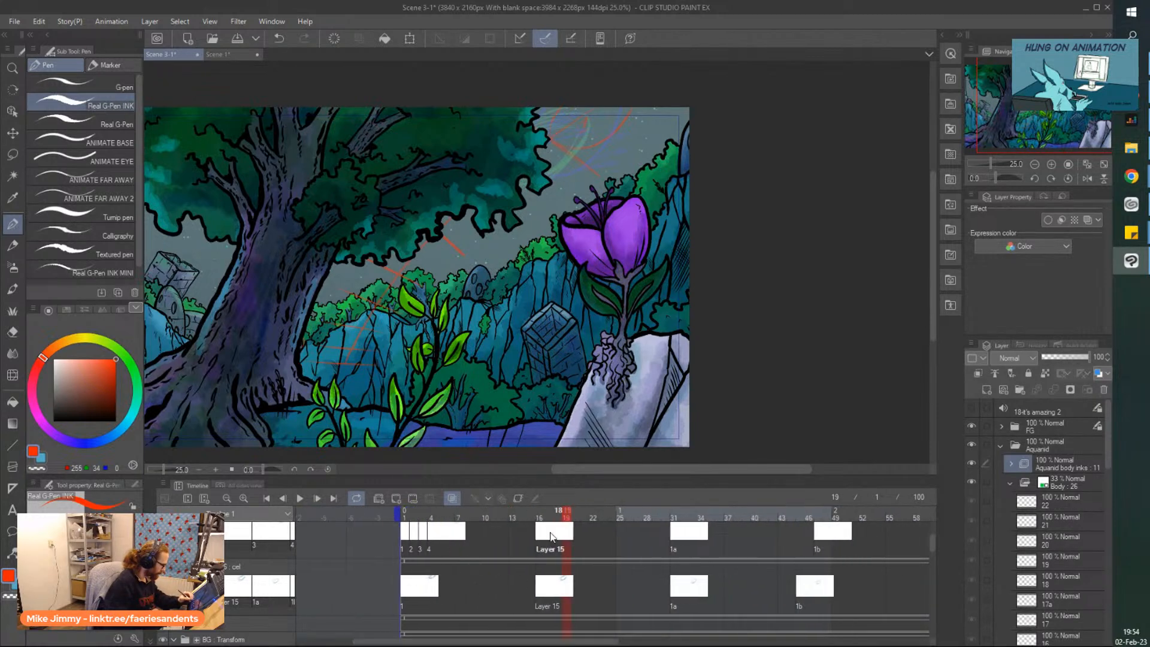
{"action": "left_click", "coordinate": [412, 547]}
{"action": "left_click", "coordinate": [421, 537]}
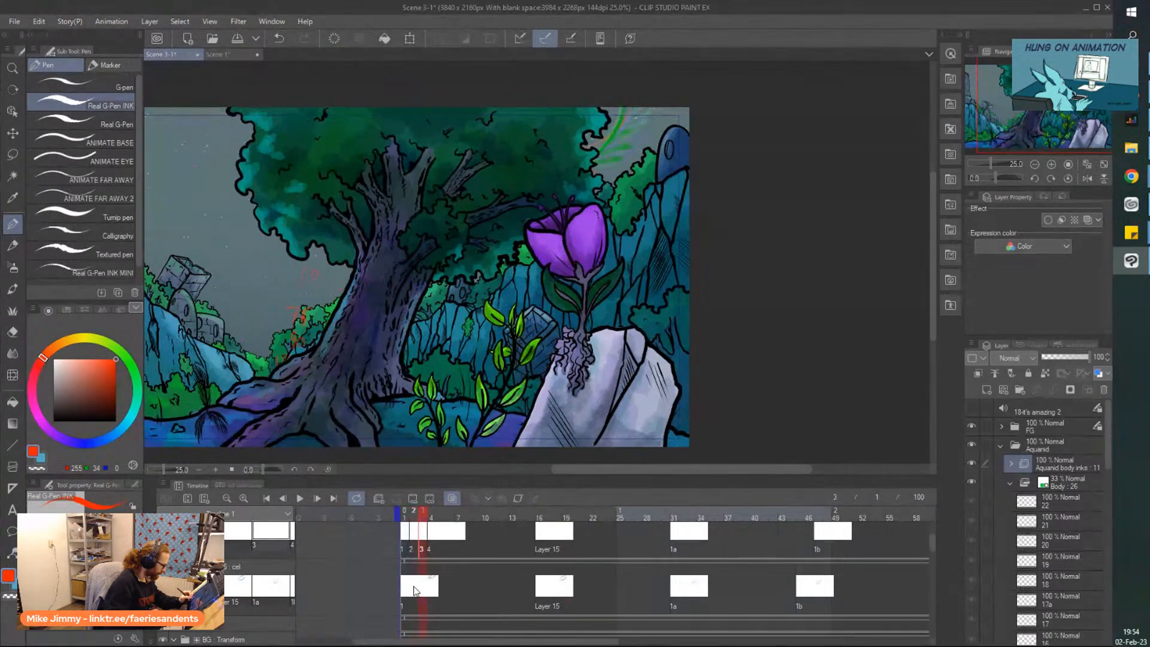
{"action": "left_click", "coordinate": [548, 593]}
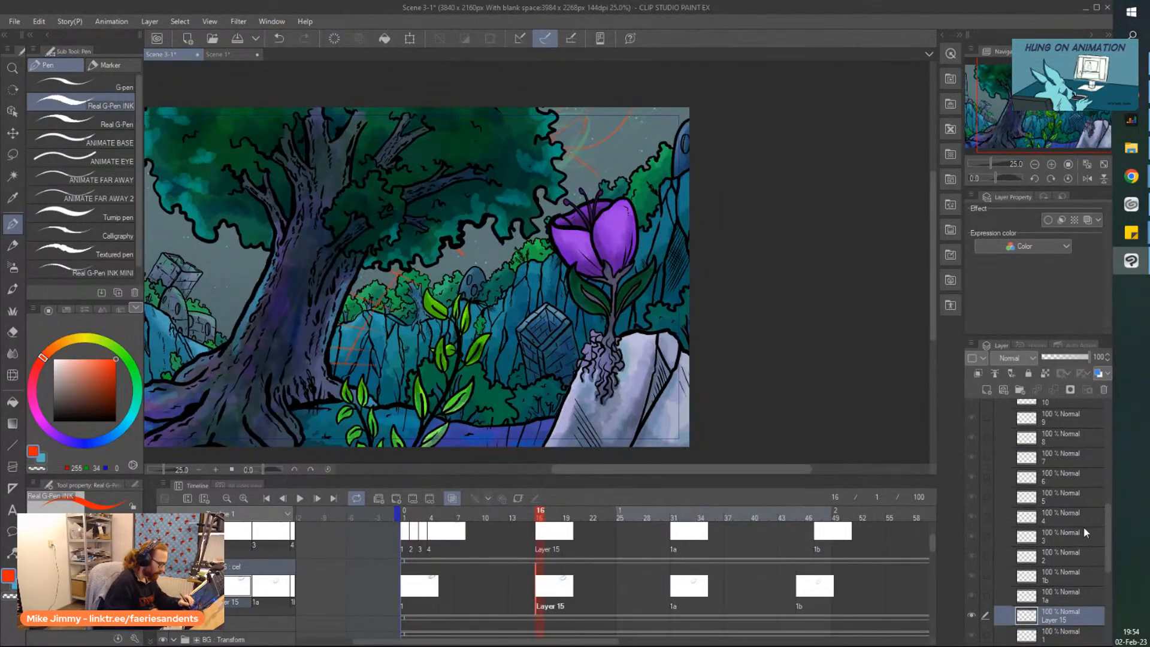
{"action": "scroll", "coordinate": [1072, 515], "scroll_direction": "up", "scroll_amount": 10}
{"action": "left_click", "coordinate": [971, 426]}
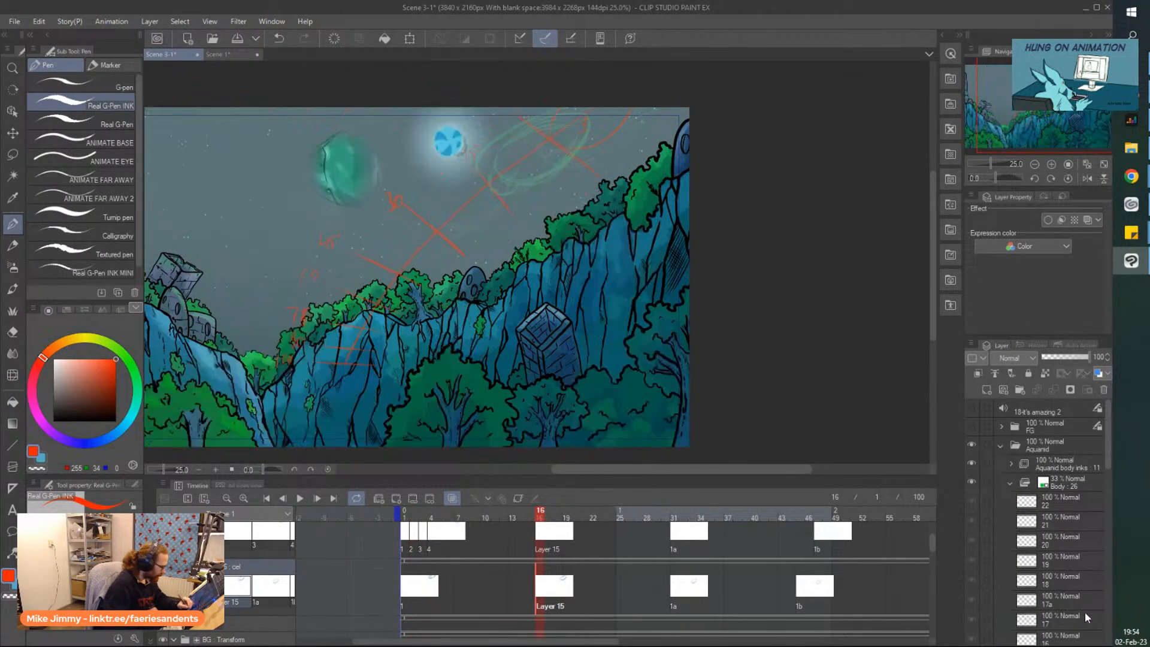
Check the Body cels at frames 16 and 31, and move cel 1b at frame 45 down the flight path to the 30 mark
{"action": "left_click", "coordinate": [539, 588]}
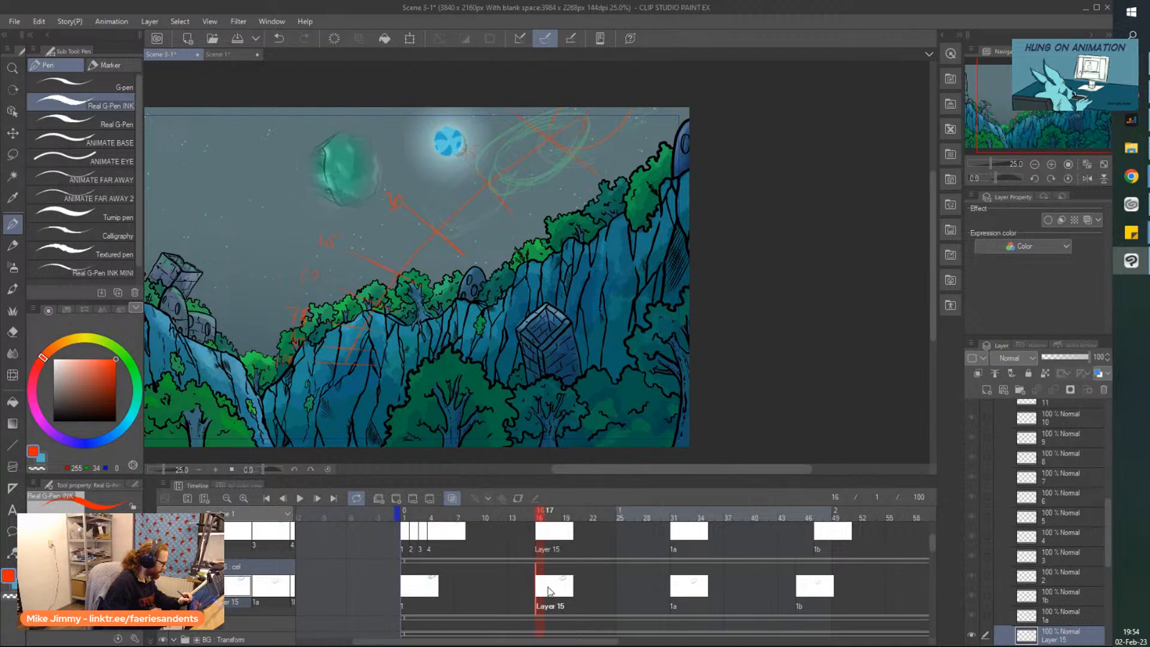
{"action": "left_click", "coordinate": [671, 591]}
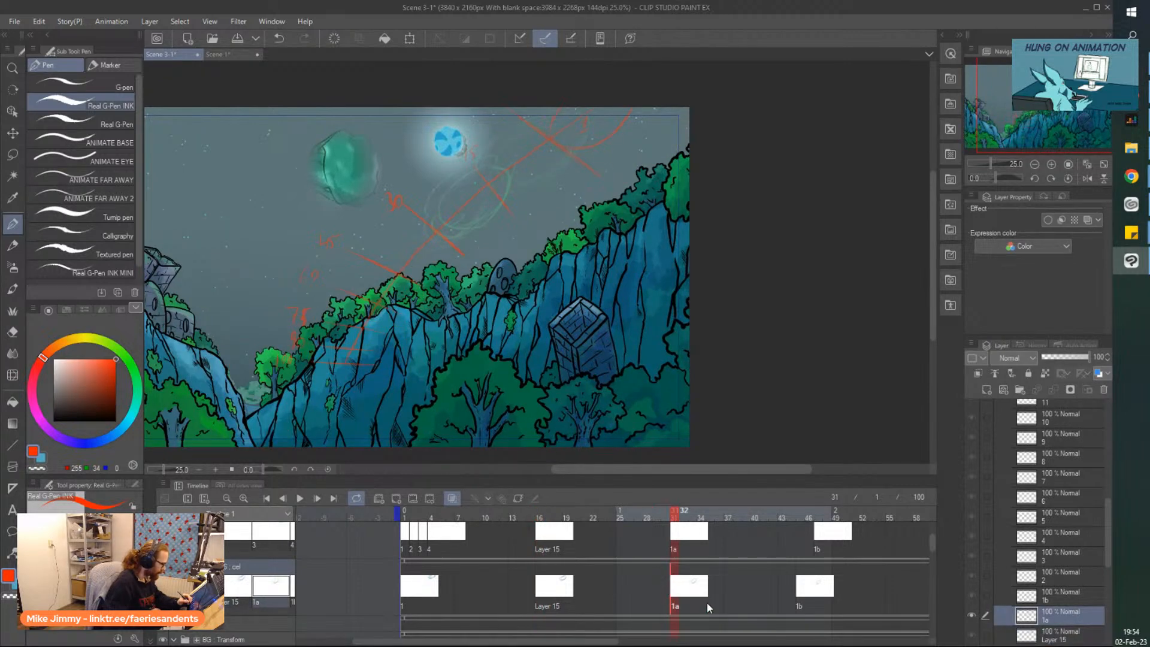
{"action": "left_click", "coordinate": [801, 593]}
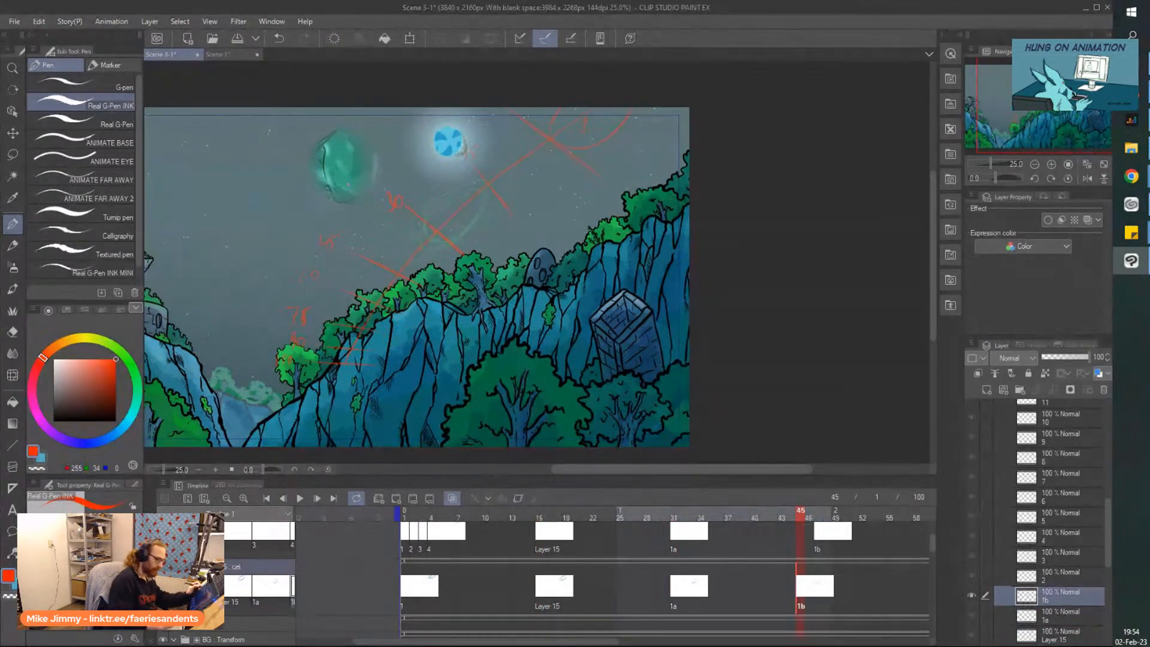
{"action": "scroll", "coordinate": [358, 172], "scroll_direction": "up", "scroll_amount": 2}
{"action": "key", "text": "ctrl+t"}
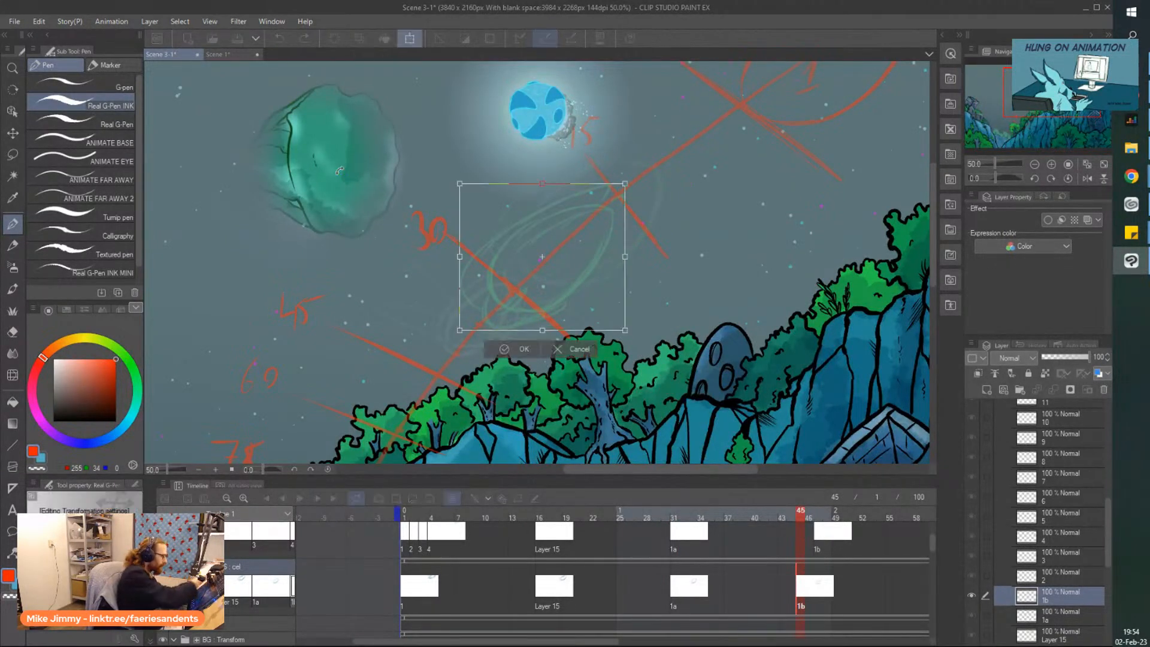
{"action": "left_click_drag", "start_coordinate": [434, 345], "coordinate": [442, 334]}
{"action": "left_click", "coordinate": [452, 397]}
Move Body cel 17 at frame 60 down the flight path to the 45 mark
{"action": "scroll", "coordinate": [715, 581], "scroll_direction": "right", "scroll_amount": 5}
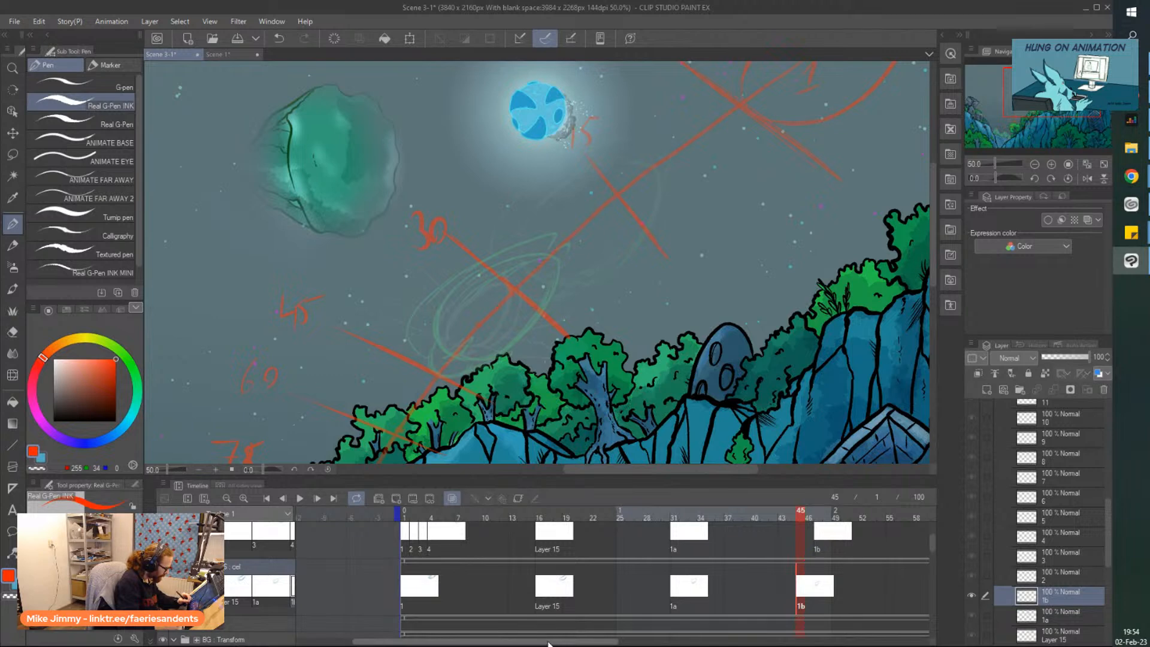
{"action": "left_click", "coordinate": [746, 593]}
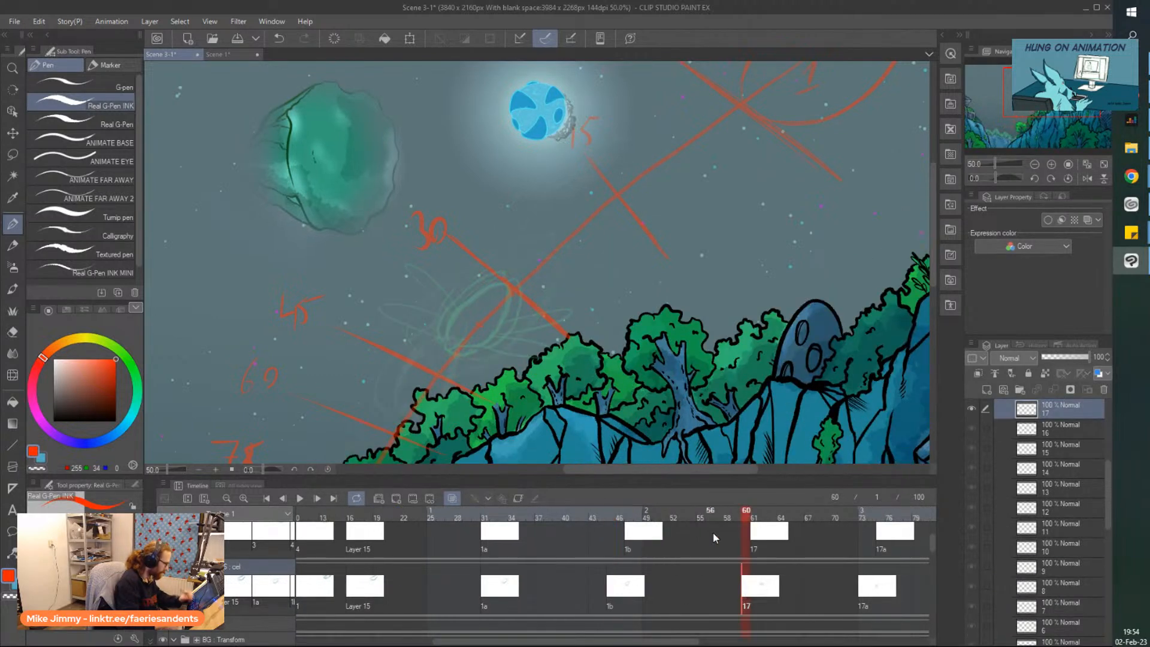
{"action": "key", "text": "ctrl+t"}
{"action": "mouse_move", "coordinate": [423, 320]}
{"action": "left_mouse_down"}
{"action": "mouse_move", "coordinate": [336, 330]}
{"action": "mouse_move", "coordinate": [386, 341]}
{"action": "mouse_move", "coordinate": [397, 327]}
{"action": "mouse_move", "coordinate": [365, 418]}
{"action": "left_mouse_up"}
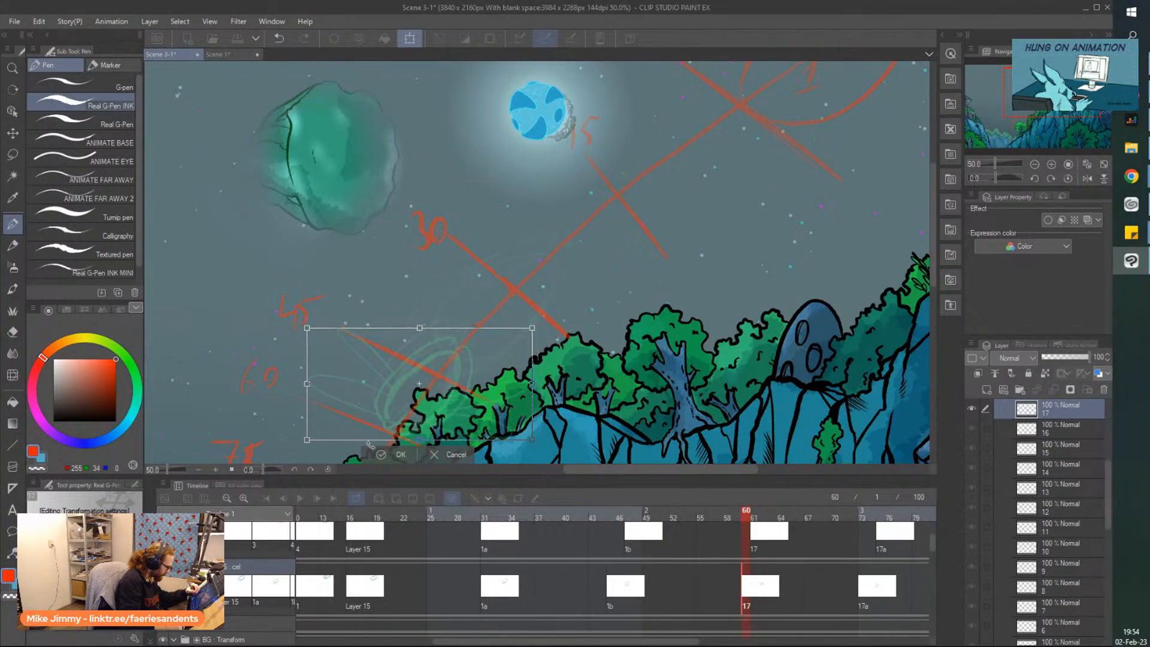
{"action": "key", "text": "Return"}
Scale Body cel 1b down slightly and nudge it back into position near the 30 mark
{"action": "left_click", "coordinate": [622, 594]}
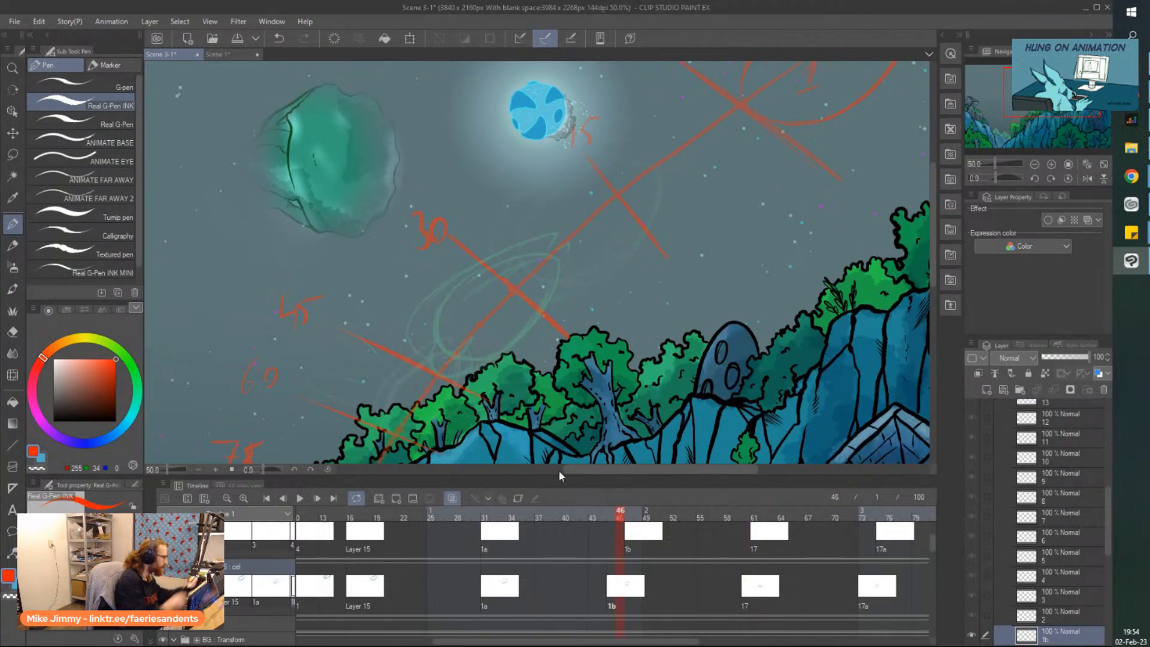
{"action": "key", "text": "ctrl+t"}
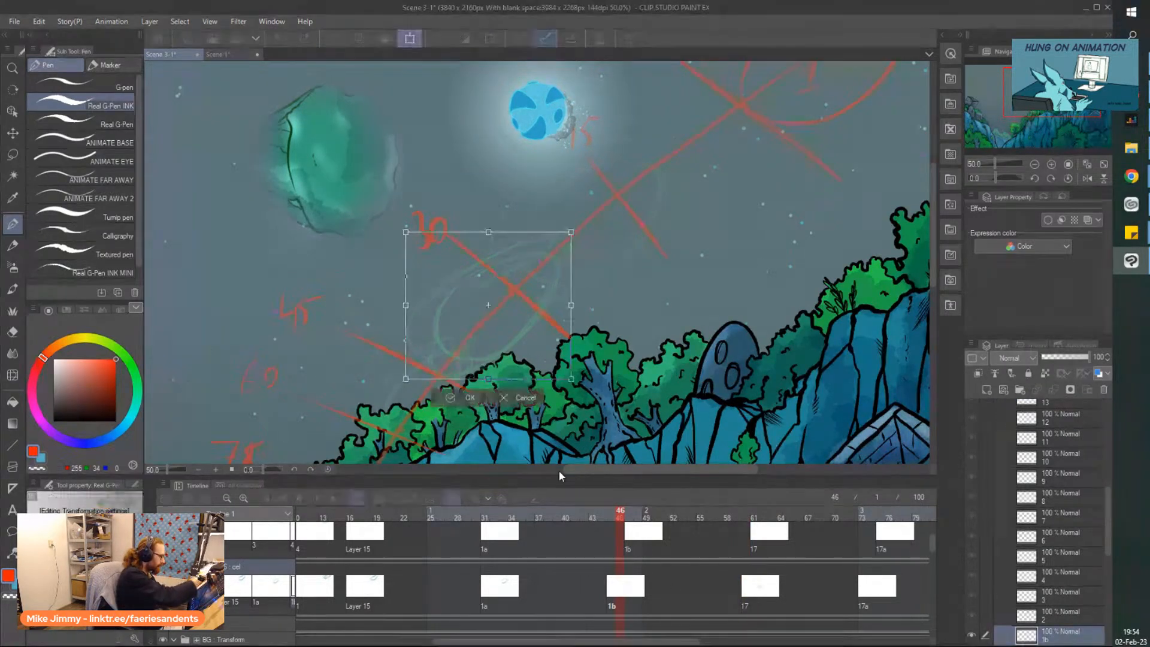
{"action": "left_click_drag", "start_coordinate": [569, 385], "coordinate": [551, 368]}
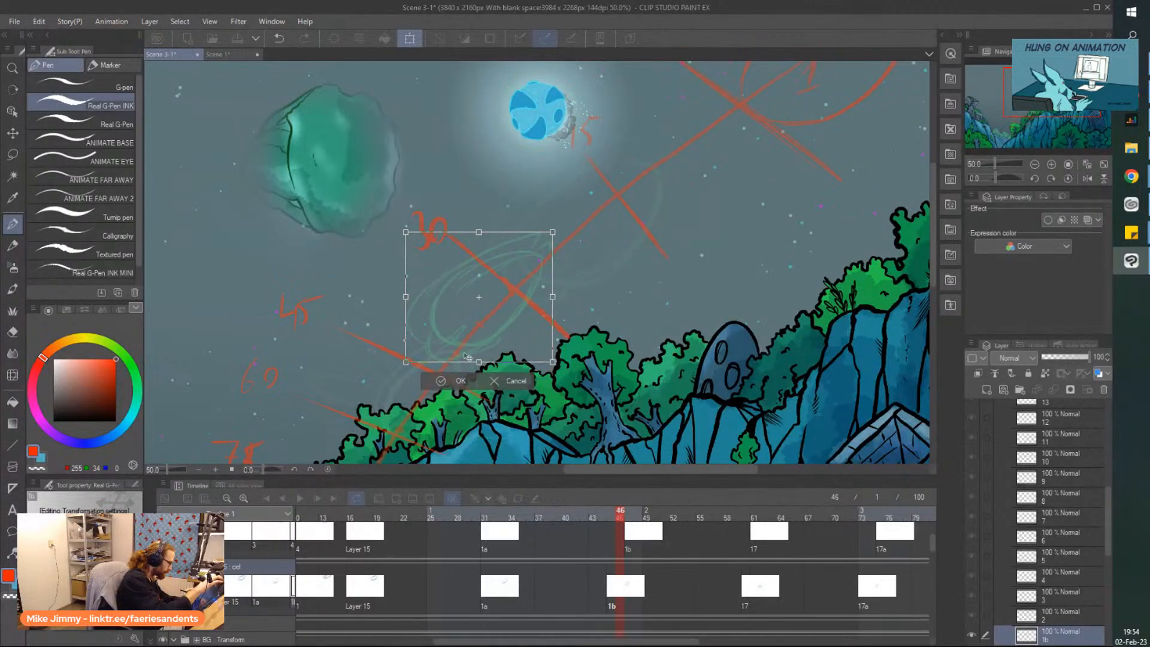
{"action": "left_click_drag", "start_coordinate": [472, 356], "coordinate": [474, 374]}
{"action": "key", "text": "Return"}
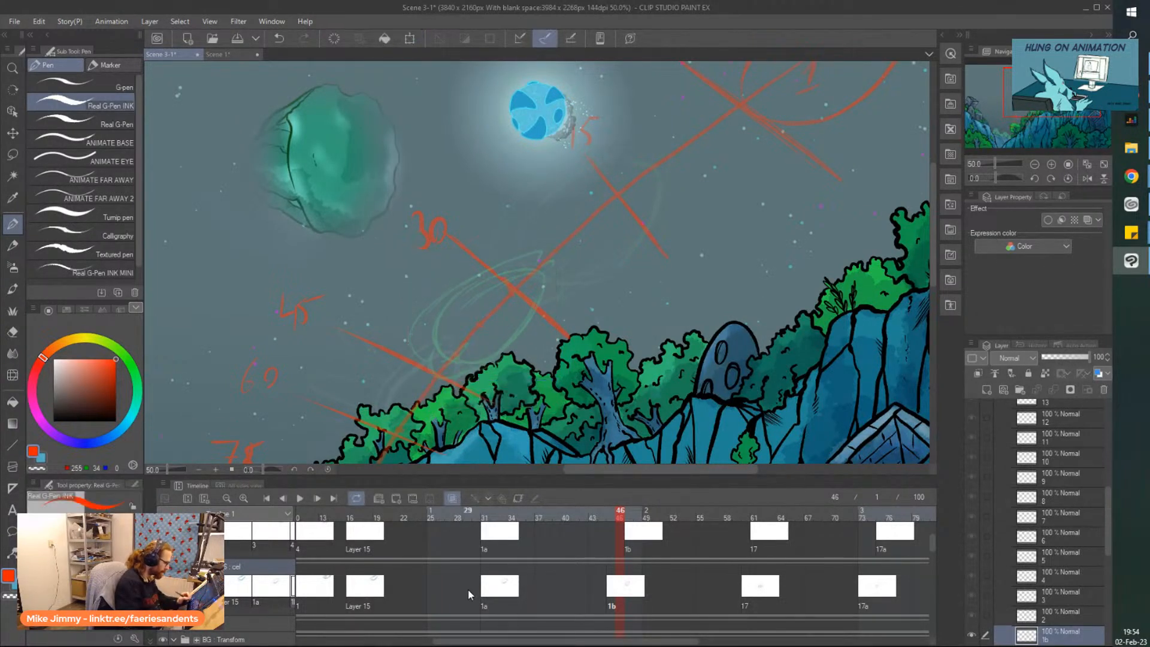
Shift Body cel 17a on the timeline to start at frame 75
{"action": "scroll", "coordinate": [646, 591], "scroll_direction": "right", "scroll_amount": 3}
{"action": "left_click", "coordinate": [603, 595]}
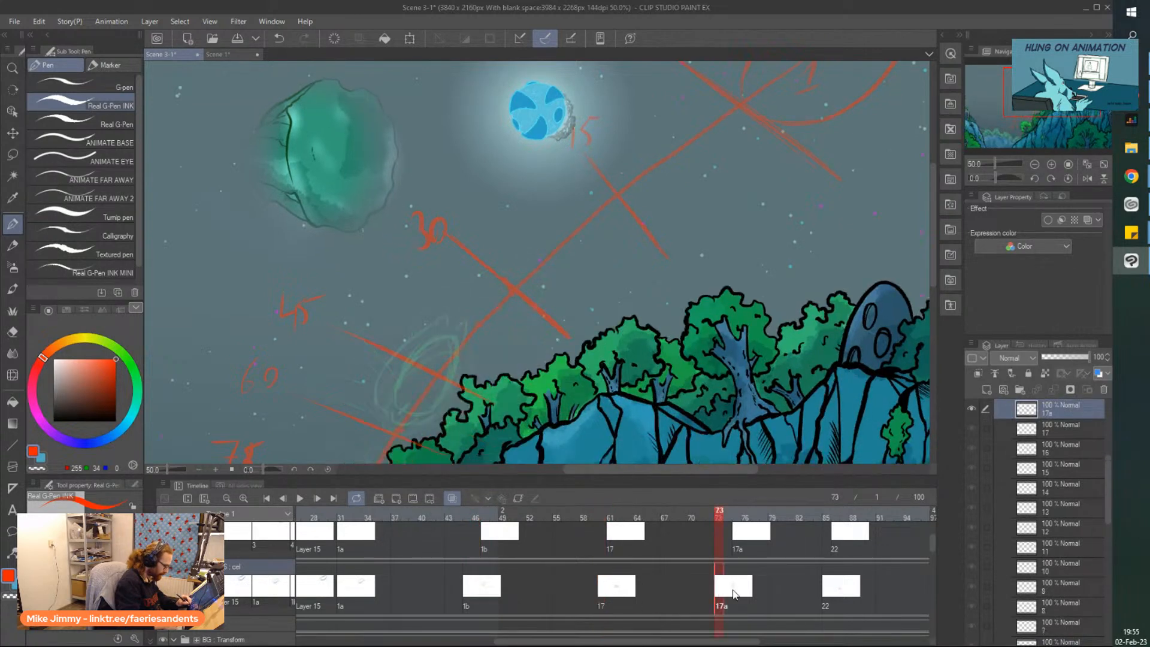
{"action": "left_click_drag", "start_coordinate": [936, 268], "coordinate": [940, 318]}
{"action": "left_click", "coordinate": [695, 599]}
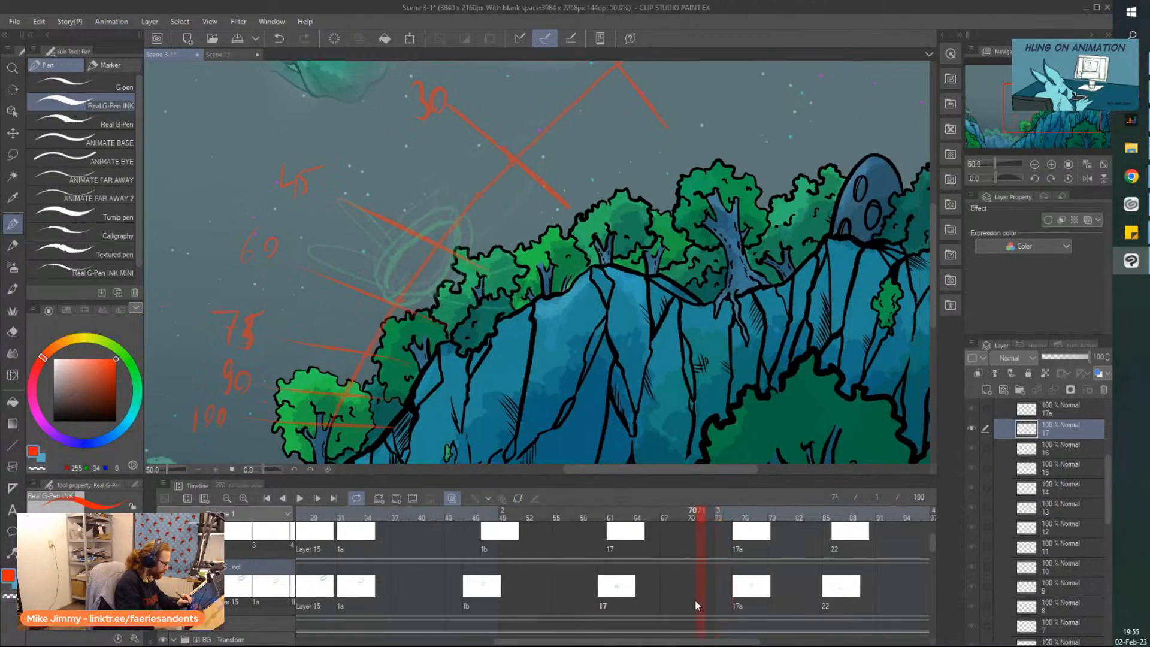
Compare Body cels 17 and 17a, and move 17a down the flight path to the 60 mark
{"action": "left_click", "coordinate": [602, 595]}
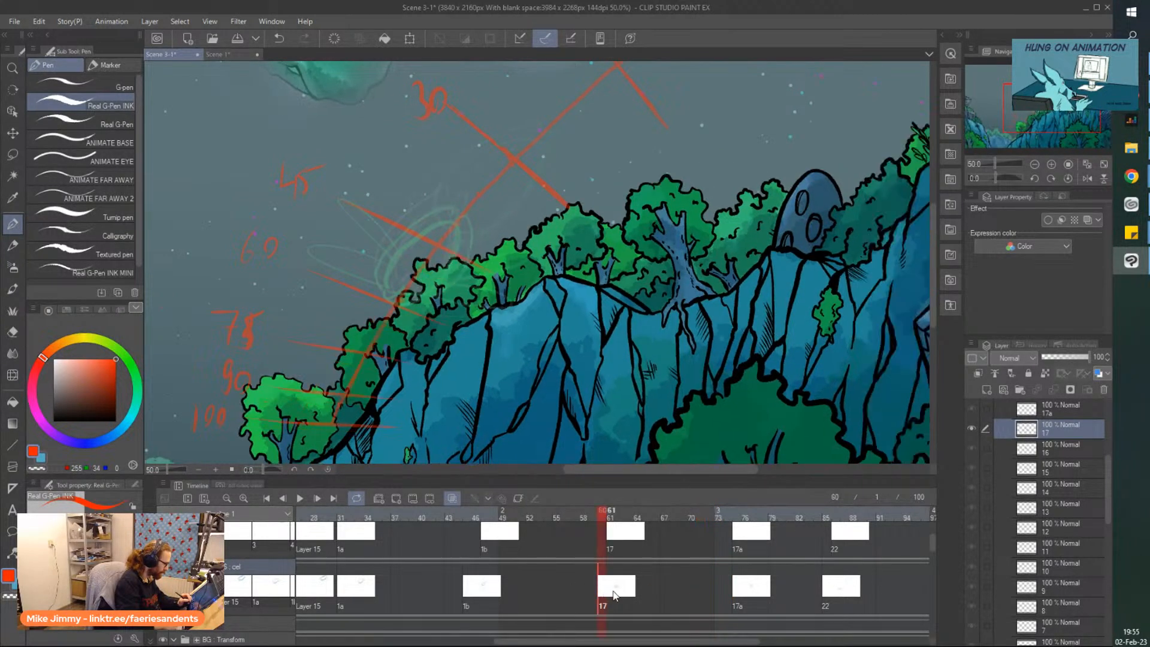
{"action": "left_click", "coordinate": [737, 593]}
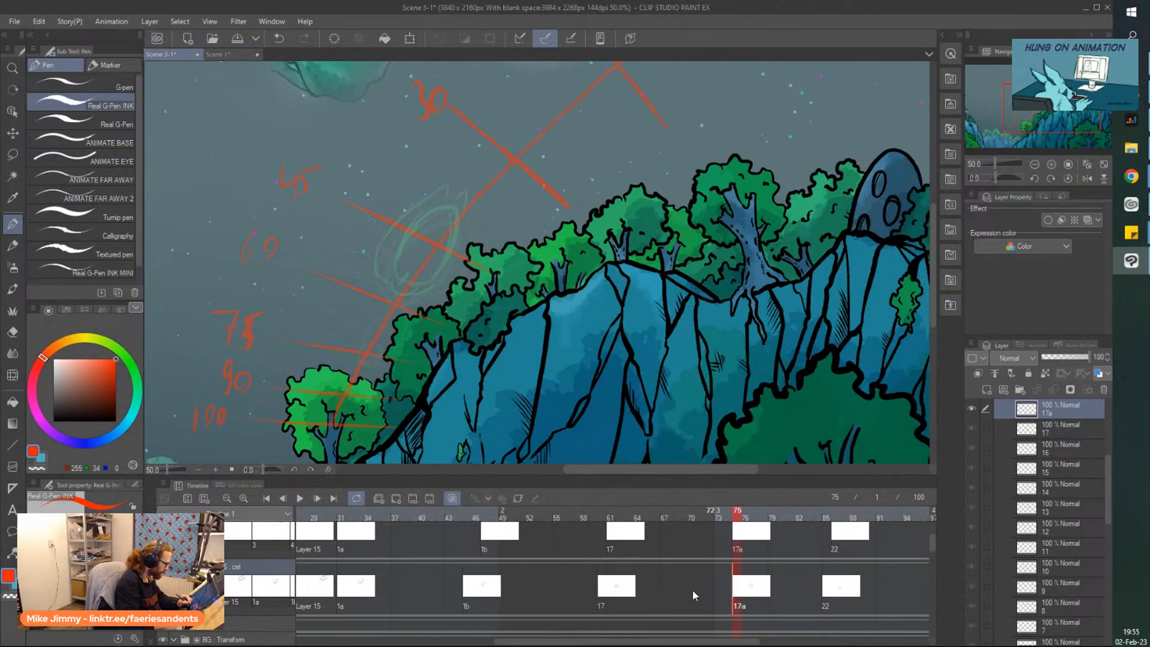
{"action": "left_click", "coordinate": [600, 594]}
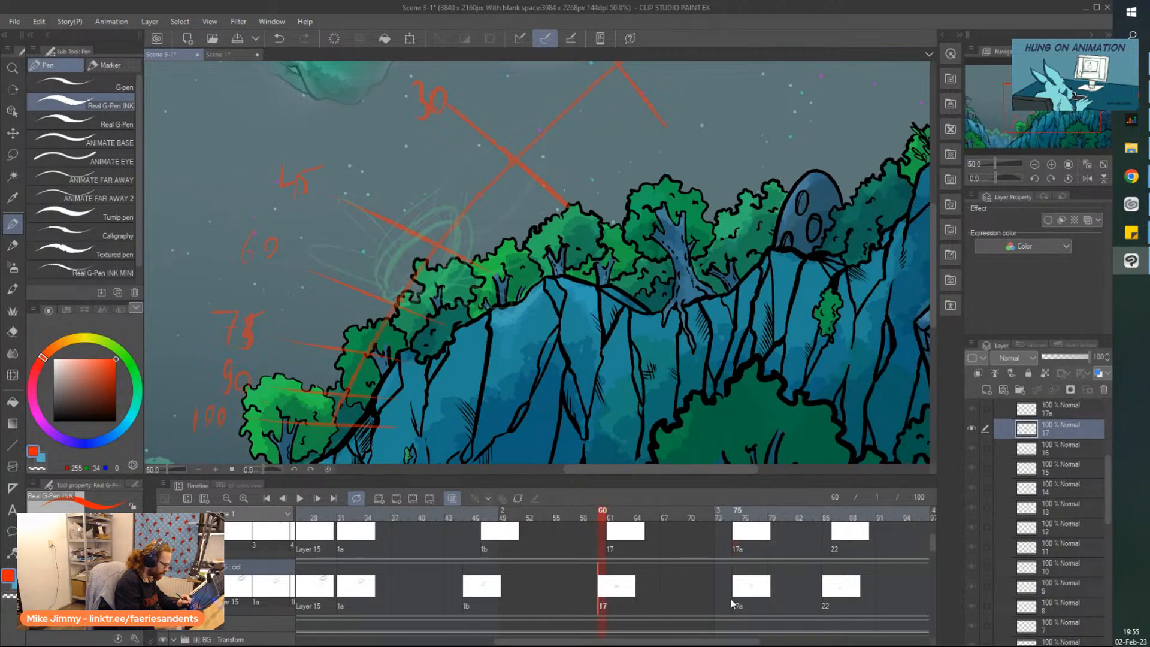
{"action": "left_click", "coordinate": [732, 605]}
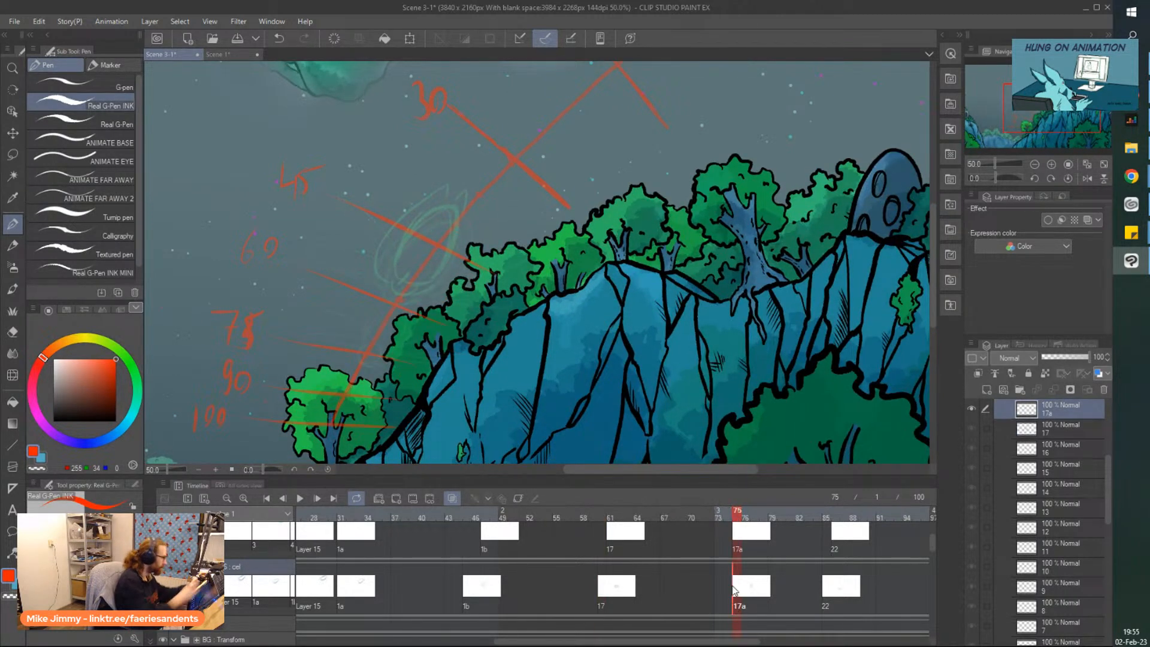
{"action": "key", "text": "ctrl+t"}
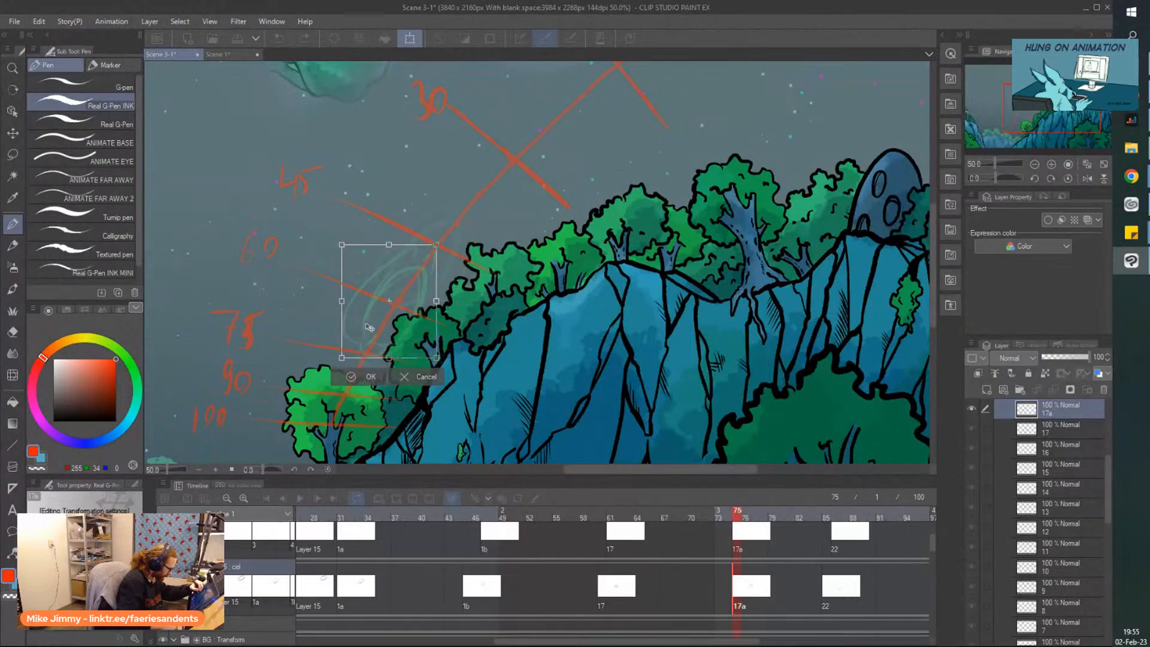
{"action": "left_click", "coordinate": [361, 376]}
Move Body cel 22 at frame 85 down the flight path to the 75 mark
{"action": "scroll", "coordinate": [606, 612], "scroll_direction": "right", "scroll_amount": 5}
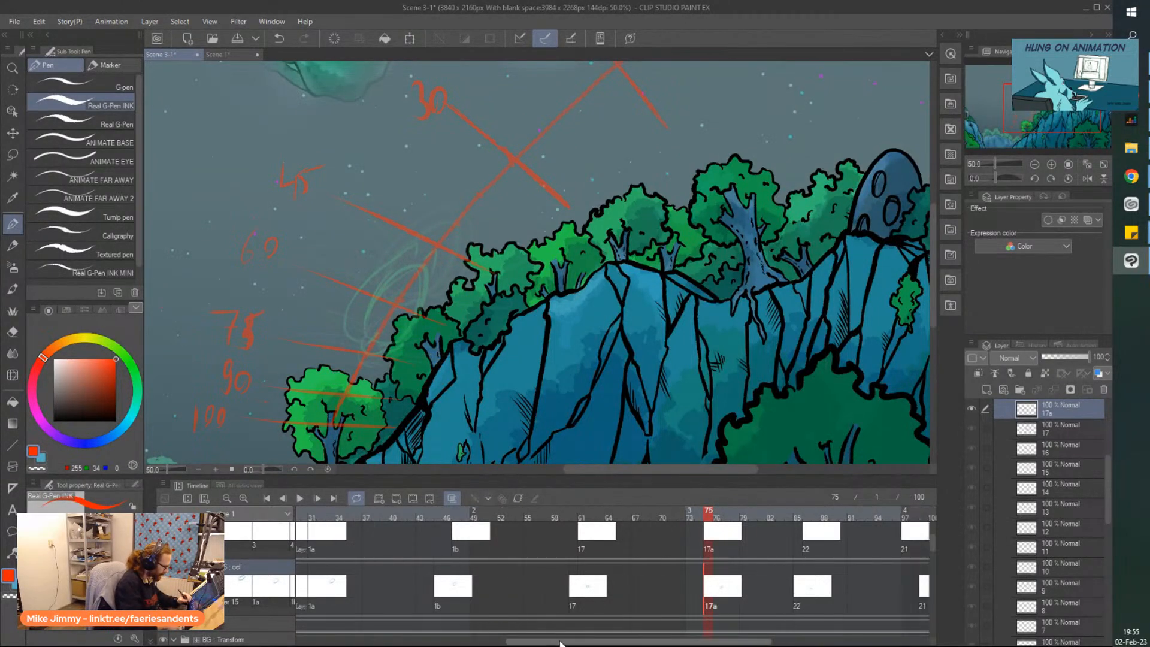
{"action": "left_click", "coordinate": [617, 604]}
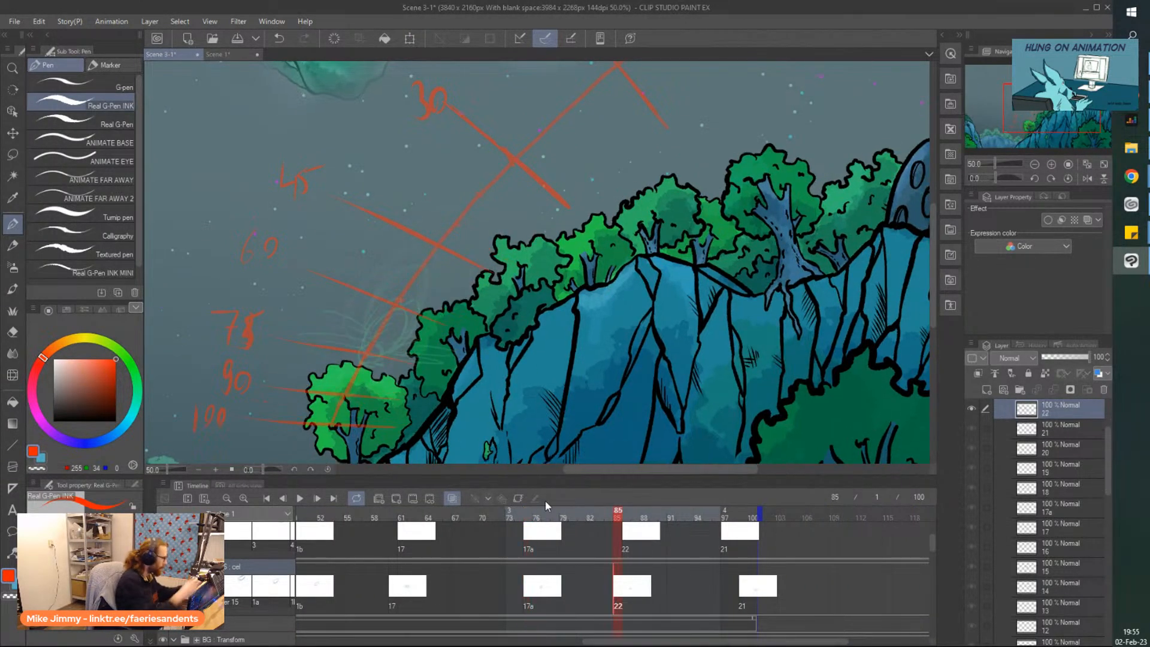
{"action": "key", "text": "ctrl+t"}
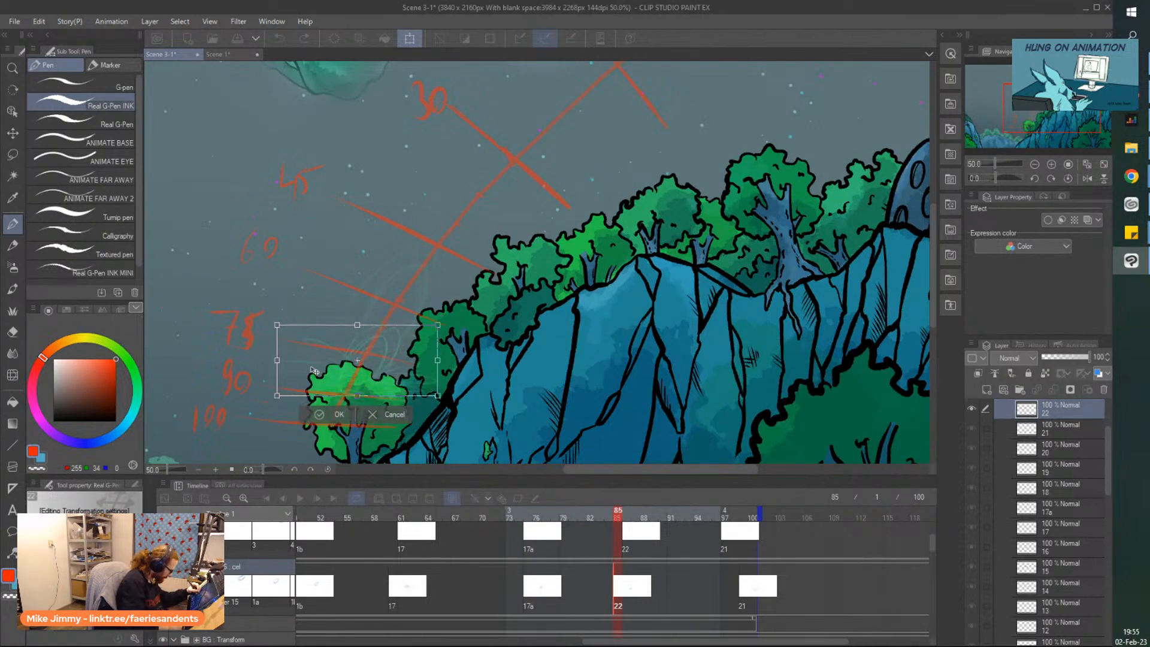
{"action": "key", "text": "Return"}
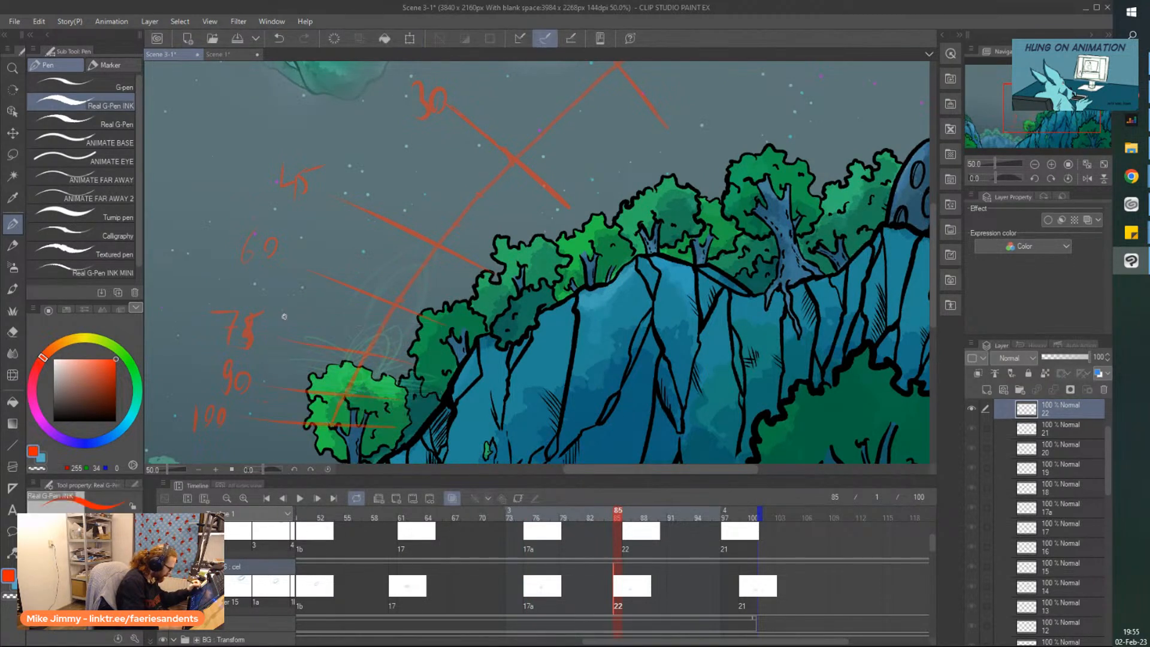
Move Body cel 21 at frame 99 down the flight path to the 90 mark
{"action": "left_click", "coordinate": [744, 593]}
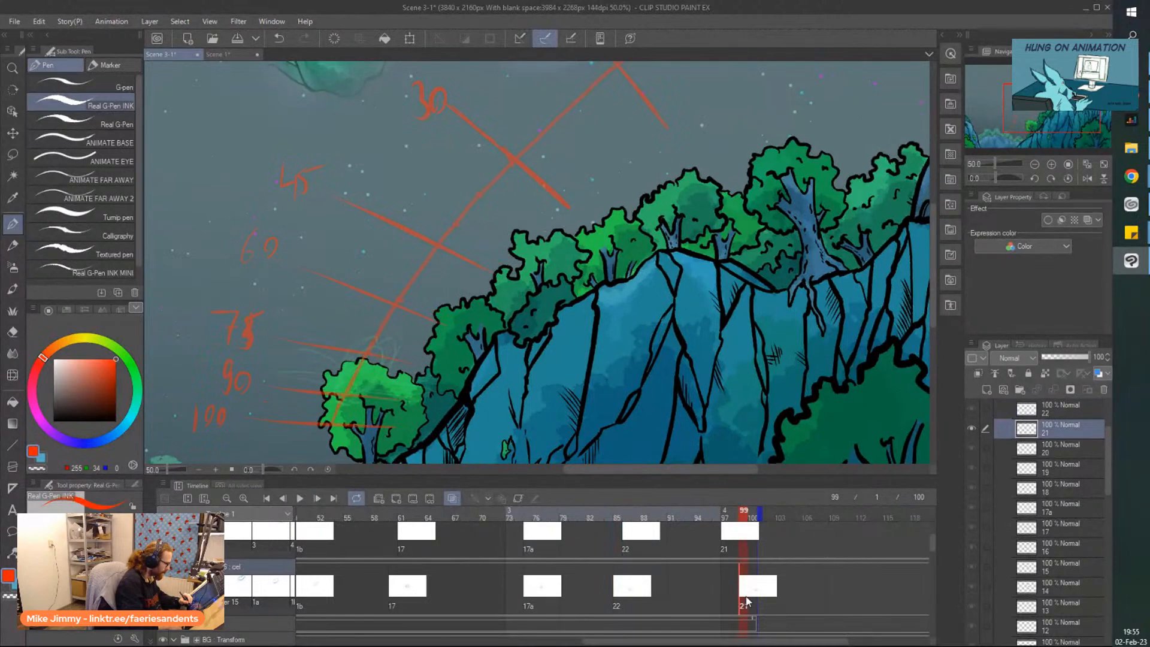
{"action": "key", "text": "ctrl+t"}
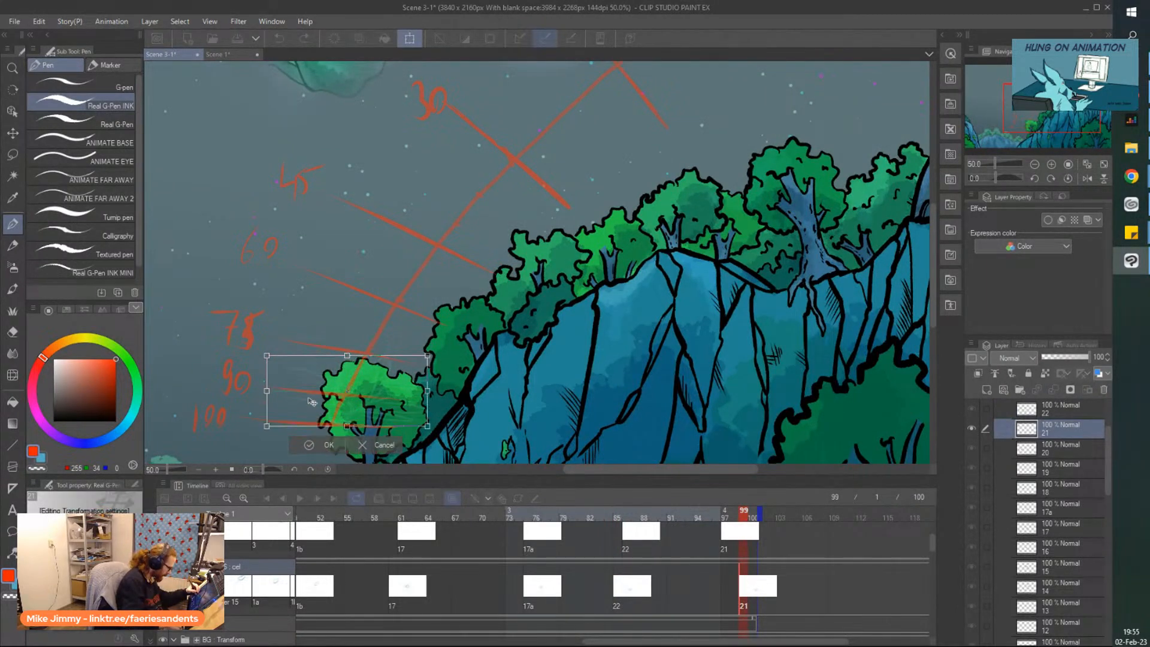
{"action": "left_click", "coordinate": [316, 446]}
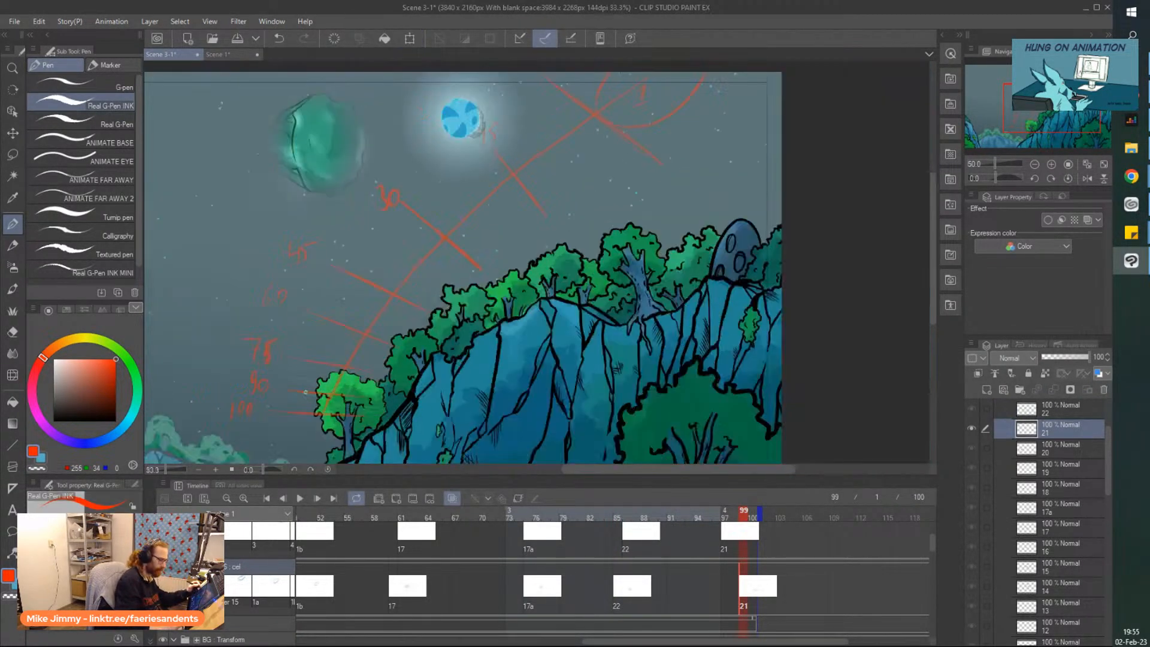
Play back the animation with the whole flight path in view and stop it around frame 70
{"action": "scroll", "coordinate": [305, 393], "scroll_direction": "down", "scroll_amount": 1}
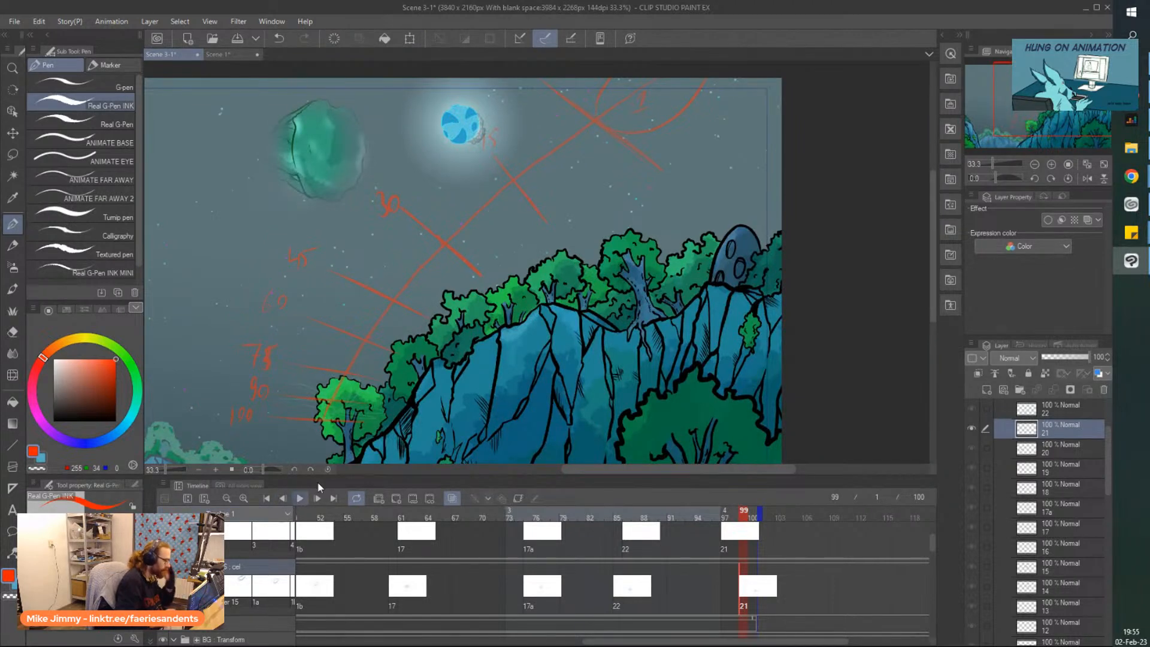
{"action": "key", "text": "space"}
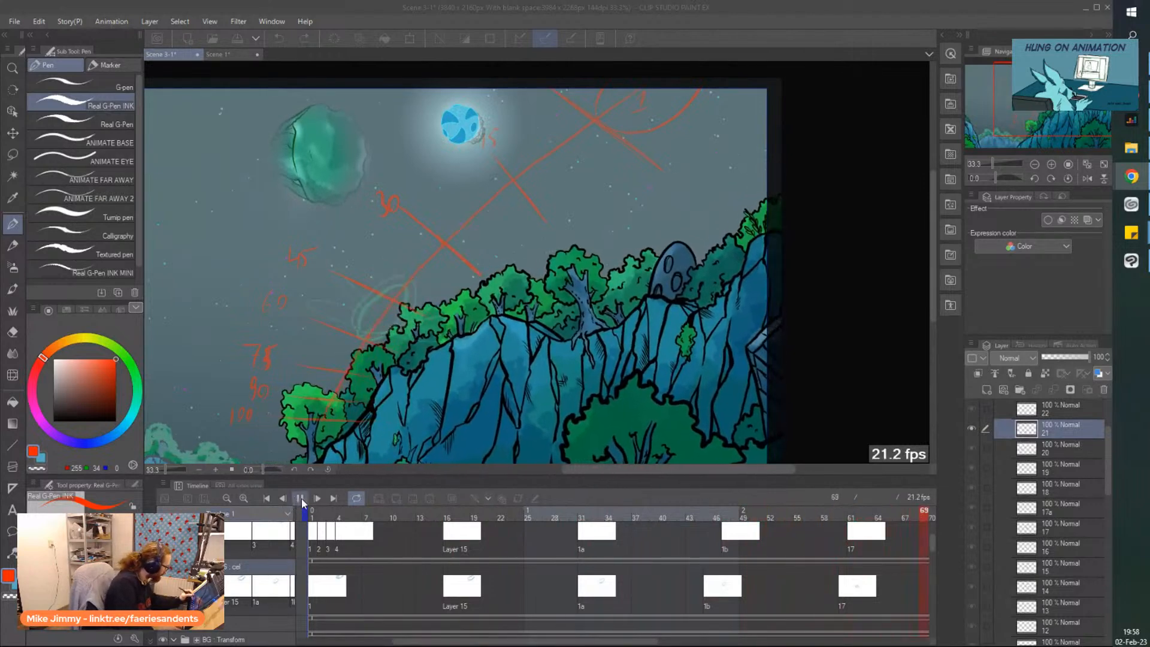
{"action": "left_click", "coordinate": [300, 499]}
Check the body inks cels in the first 17 frames and delete the body inks animation folder
{"action": "left_click_drag", "start_coordinate": [1105, 454], "coordinate": [1094, 375]}
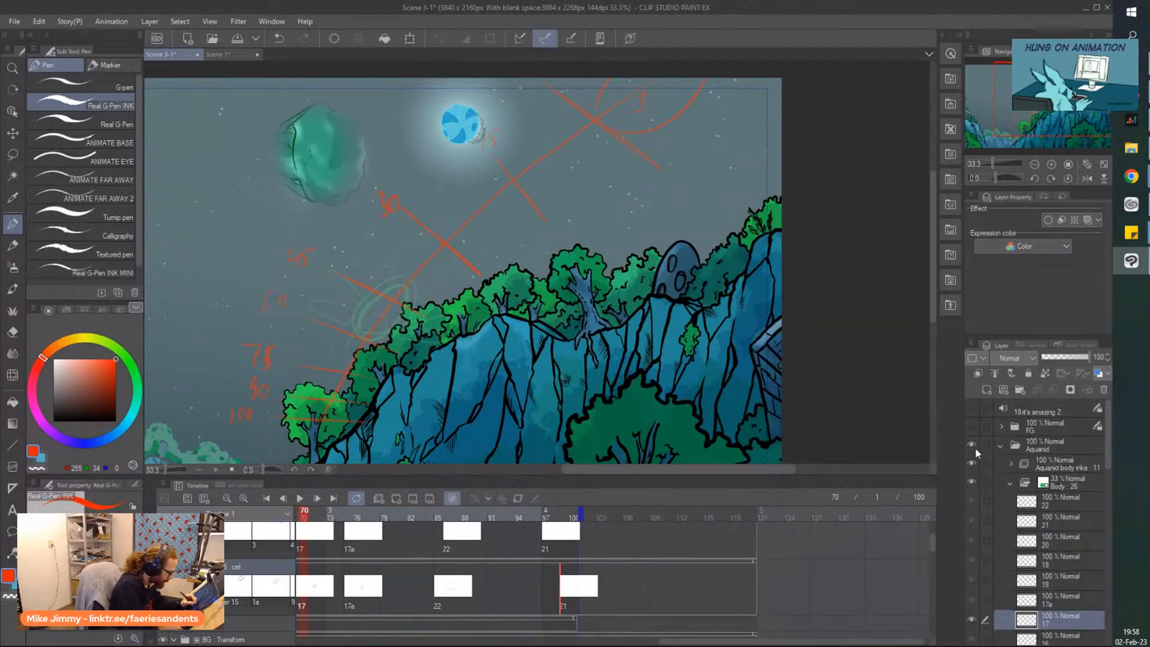
{"action": "left_click", "coordinate": [1011, 464]}
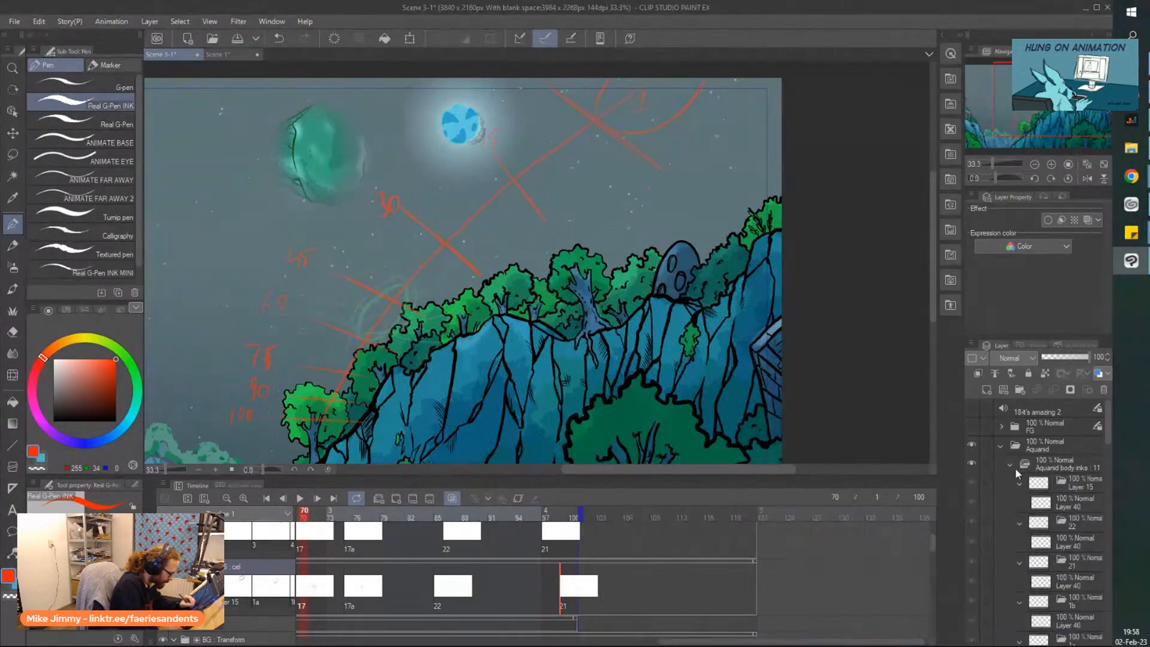
{"action": "left_click_drag", "start_coordinate": [661, 643], "coordinate": [389, 643]}
{"action": "left_click_drag", "start_coordinate": [483, 640], "coordinate": [388, 639]}
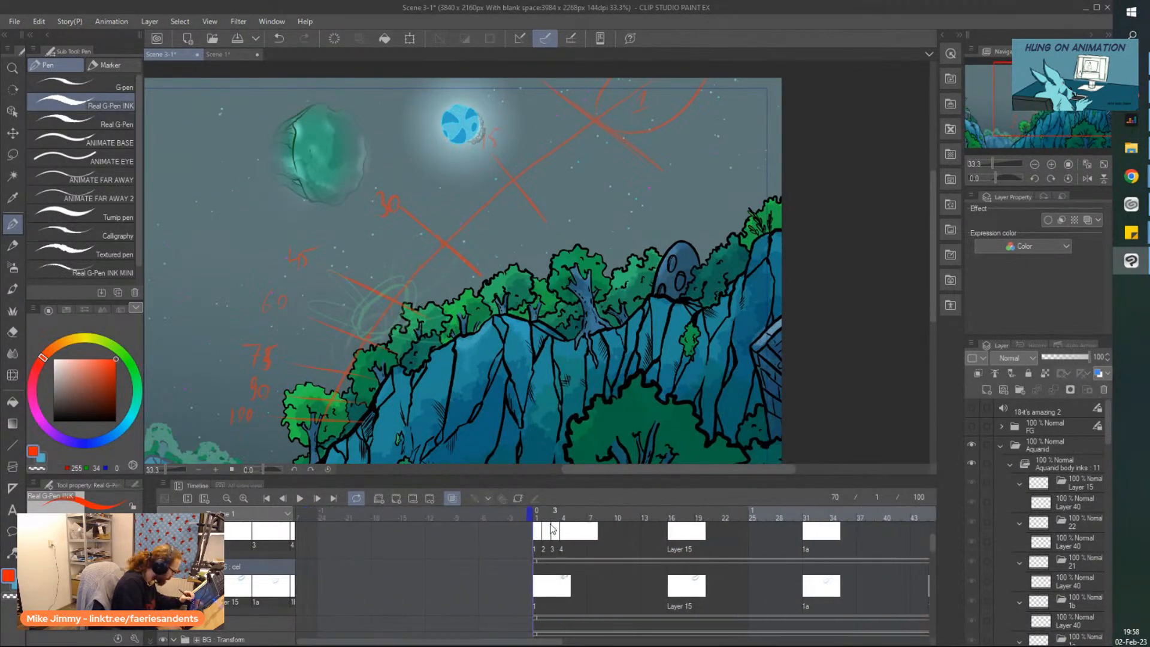
{"action": "left_click", "coordinate": [548, 530]}
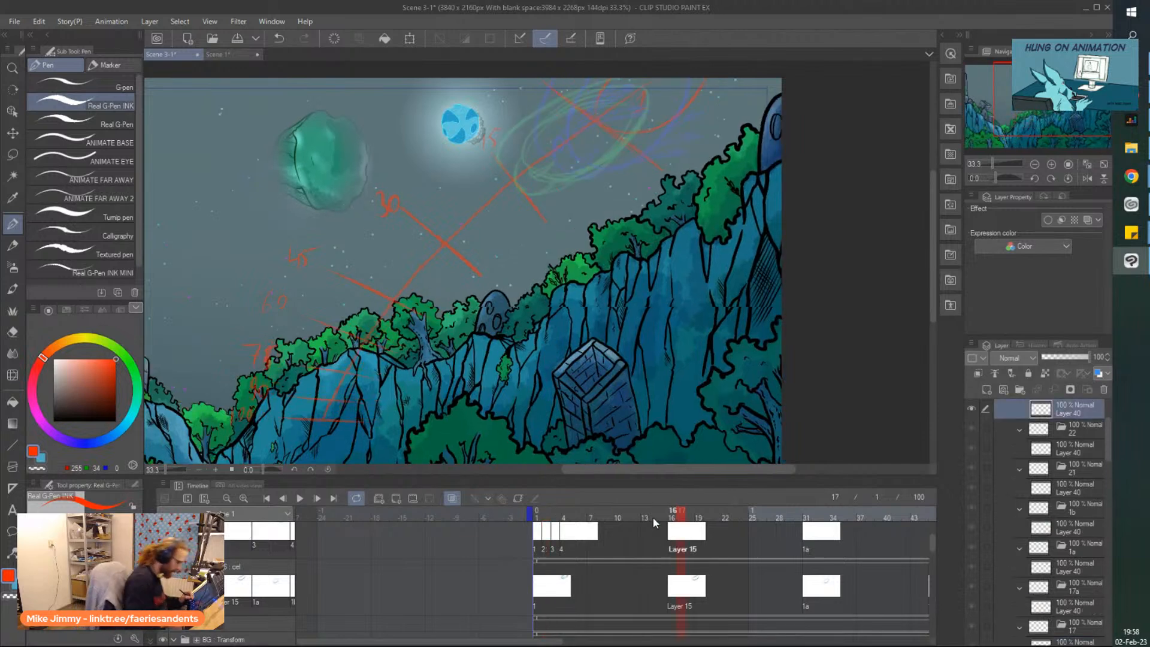
{"action": "left_click", "coordinate": [664, 540]}
{"action": "left_click", "coordinate": [559, 541]}
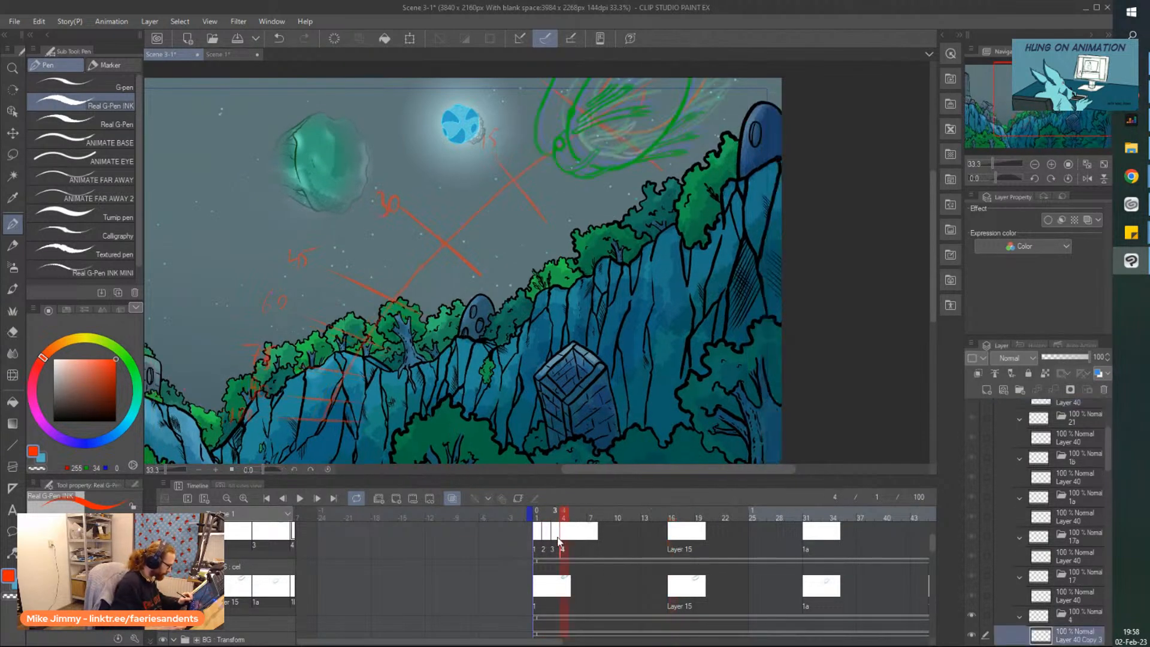
{"action": "scroll", "coordinate": [510, 121], "scroll_direction": "up", "scroll_amount": 2}
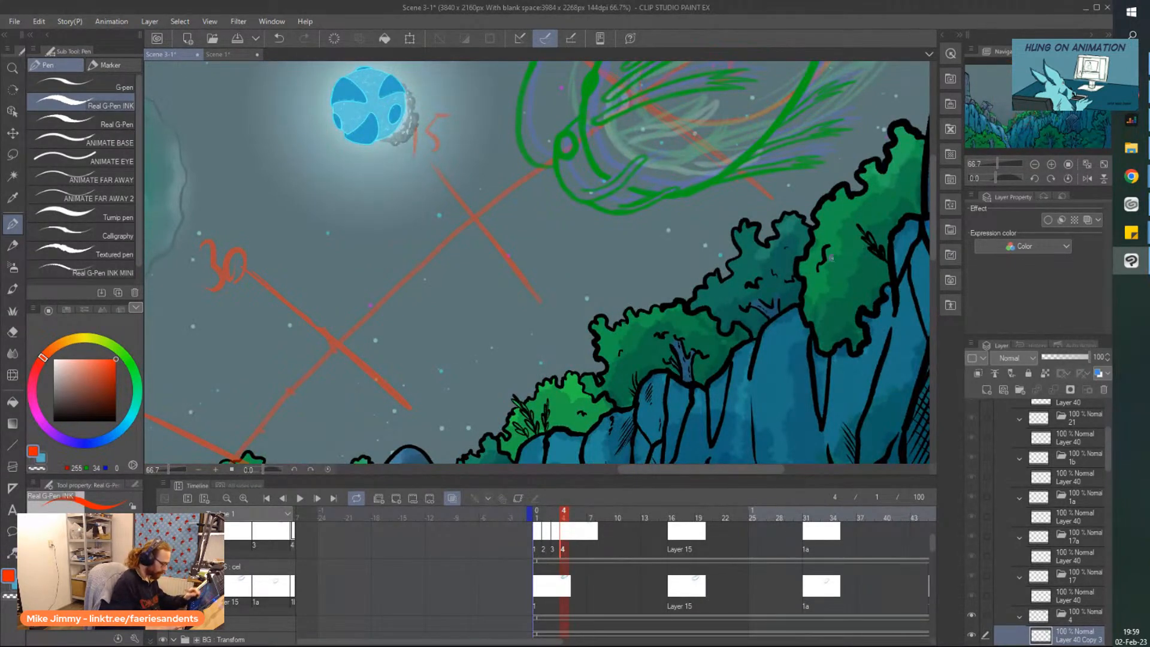
{"action": "left_click_drag", "start_coordinate": [1111, 436], "coordinate": [1109, 409]}
{"action": "left_click", "coordinate": [1069, 460]}
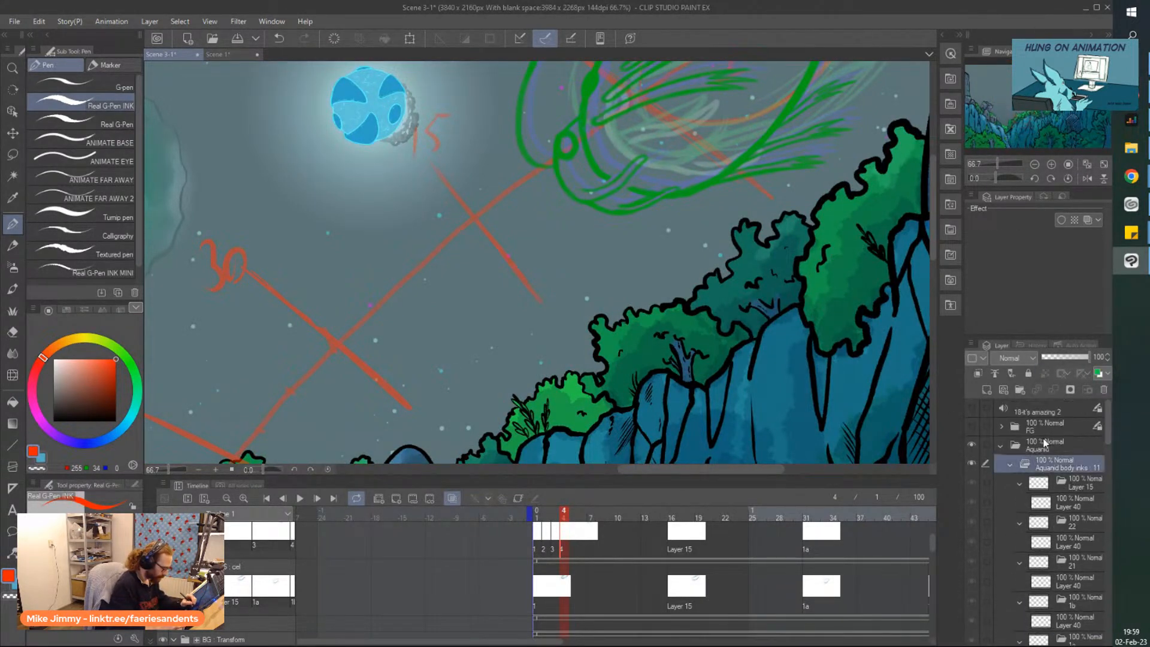
{"action": "left_click", "coordinate": [1102, 389]}
Compare Body cels 1, Layer 15 and 1a against the guide path and return to frame 1
{"action": "left_click_drag", "start_coordinate": [1109, 456], "coordinate": [1097, 505]}
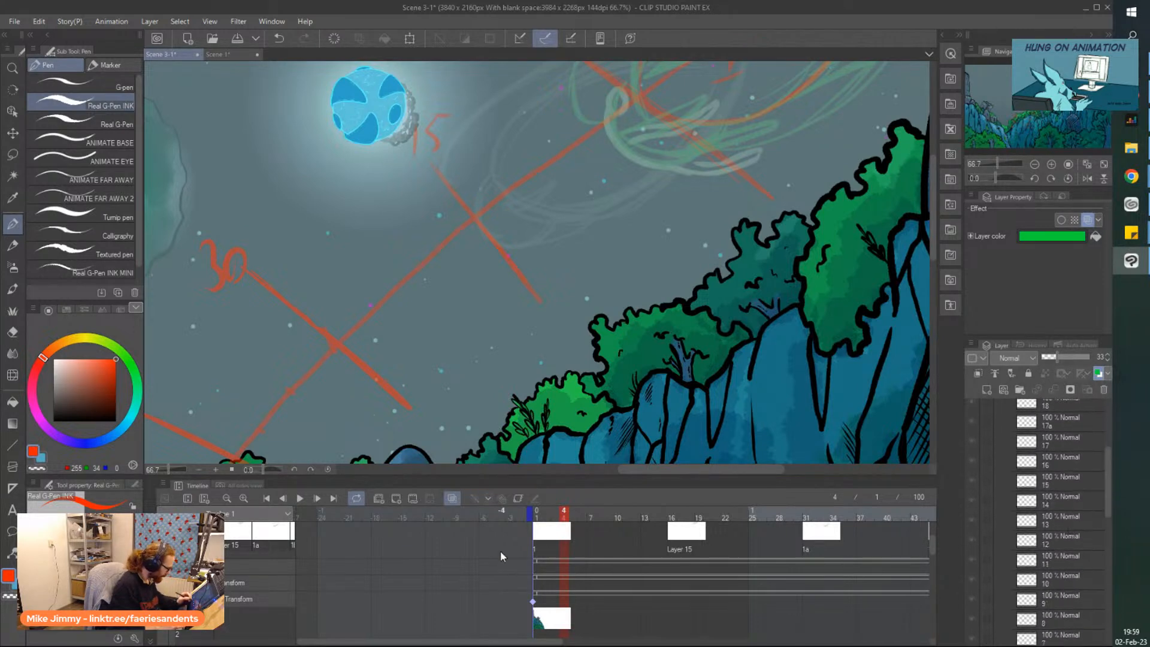
{"action": "left_click_drag", "start_coordinate": [932, 545], "coordinate": [930, 537]}
{"action": "left_click", "coordinate": [548, 590]}
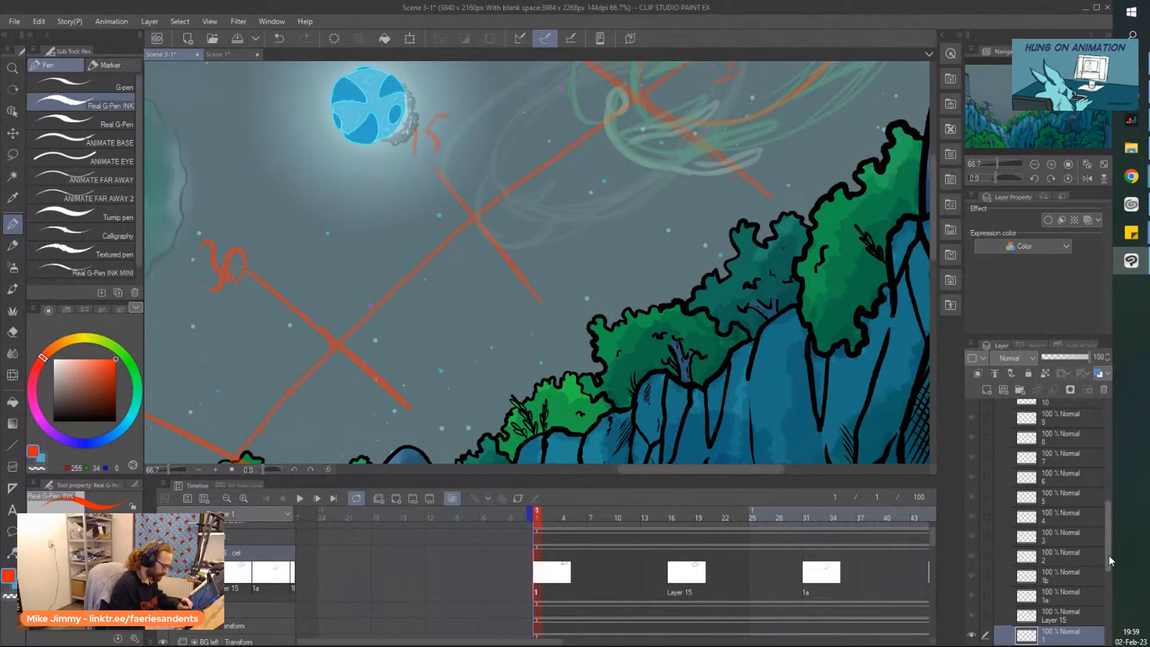
{"action": "scroll", "coordinate": [1088, 600], "scroll_direction": "down", "scroll_amount": 1}
{"action": "scroll", "coordinate": [661, 259], "scroll_direction": "down", "scroll_amount": 1}
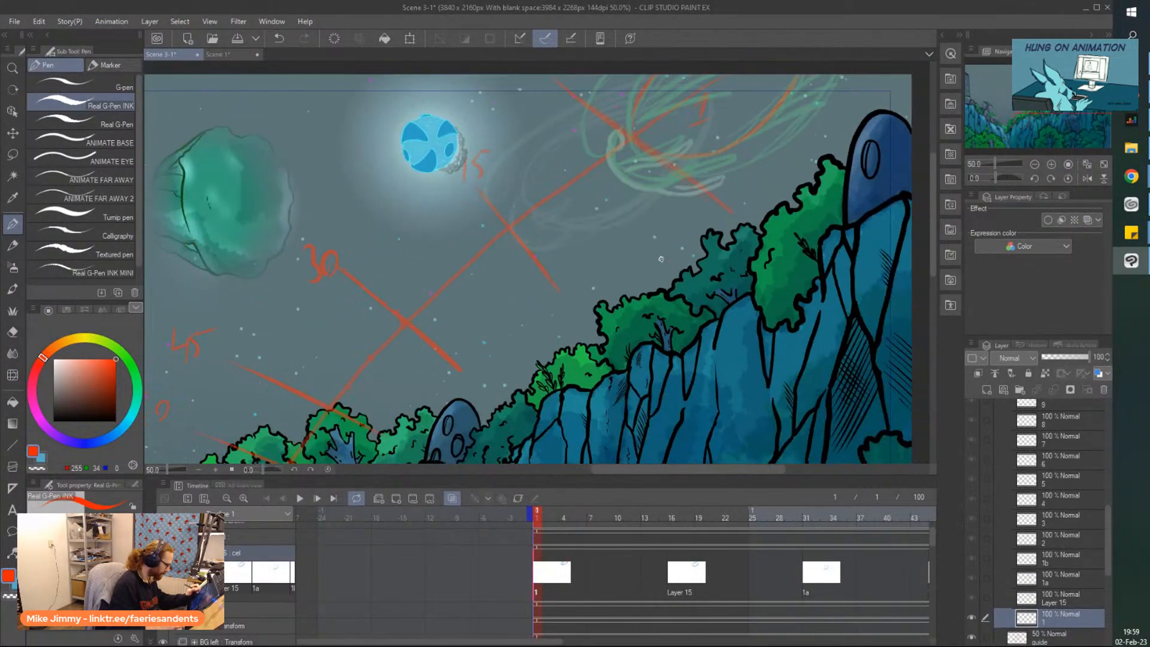
{"action": "left_click", "coordinate": [676, 579]}
{"action": "left_click", "coordinate": [803, 581]}
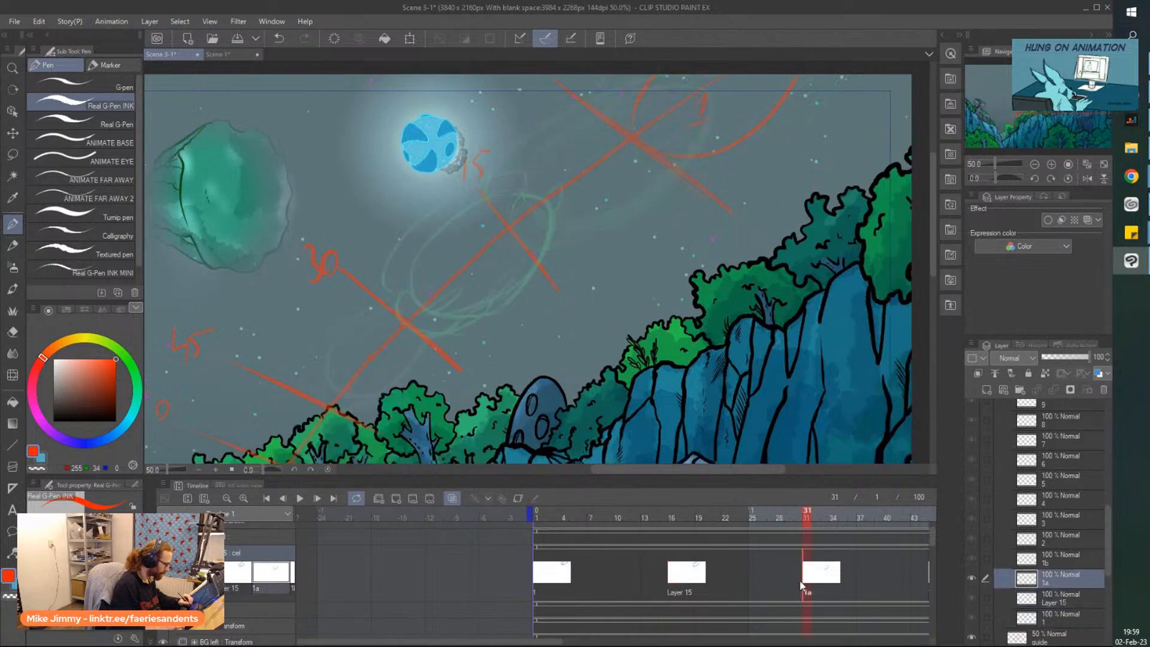
{"action": "left_click", "coordinate": [600, 574]}
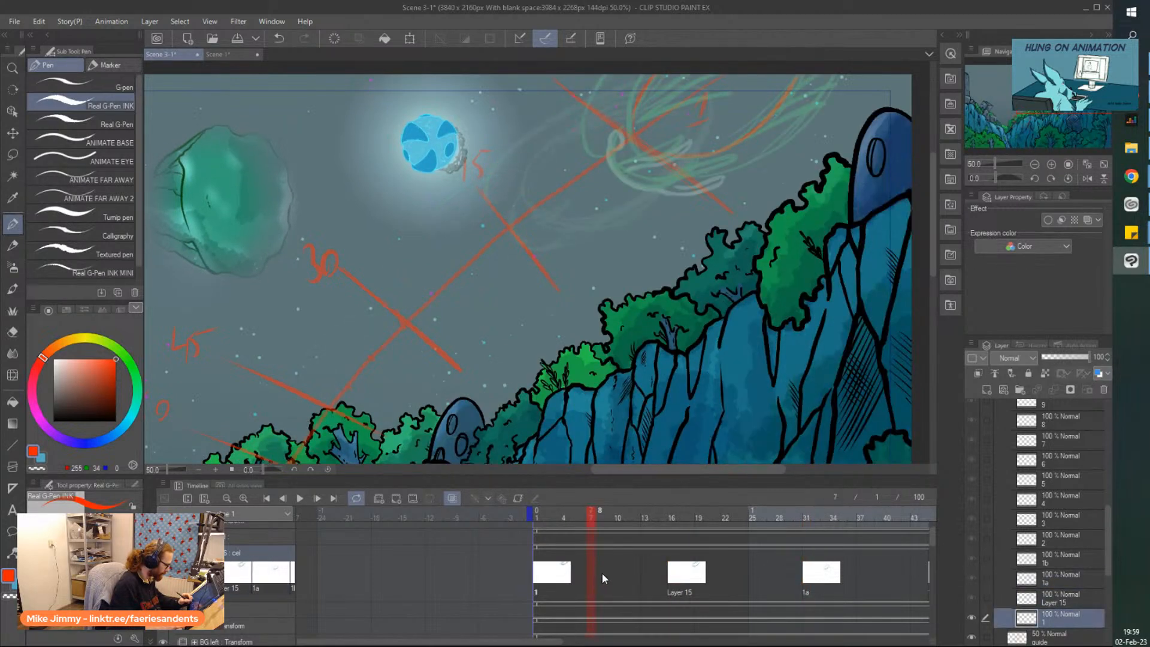
{"action": "left_click", "coordinate": [537, 578]}
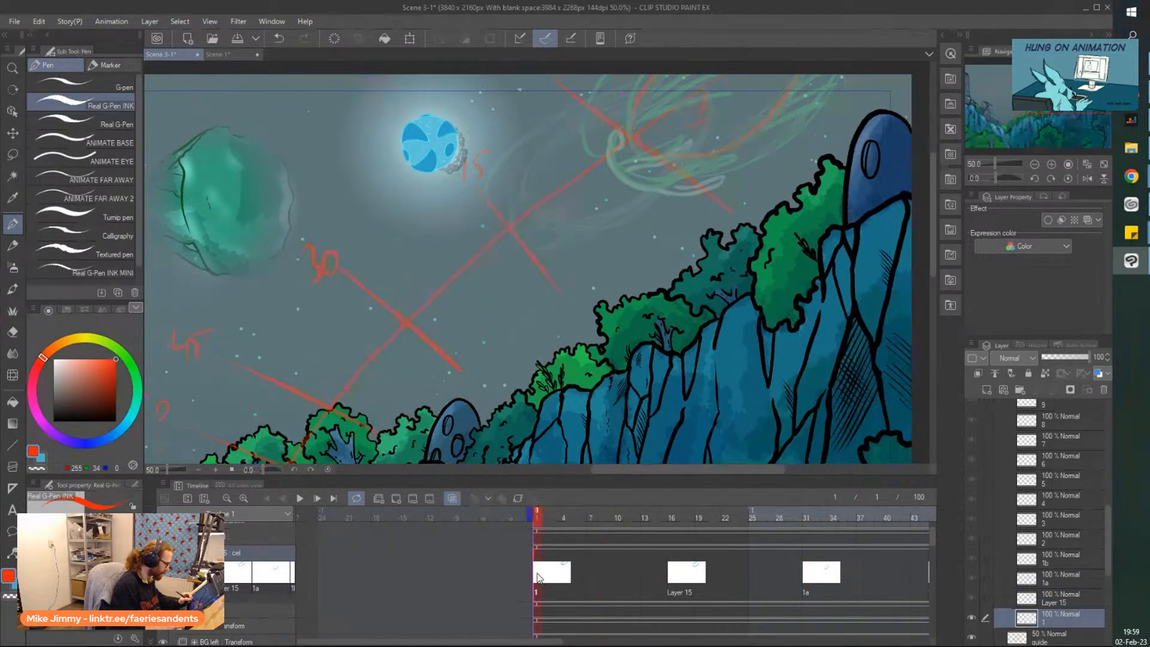
Move Body cel 1 at frame 1 slightly up so the creature's head sits at the guide's first mark
{"action": "scroll", "coordinate": [525, 125], "scroll_direction": "up", "scroll_amount": 2}
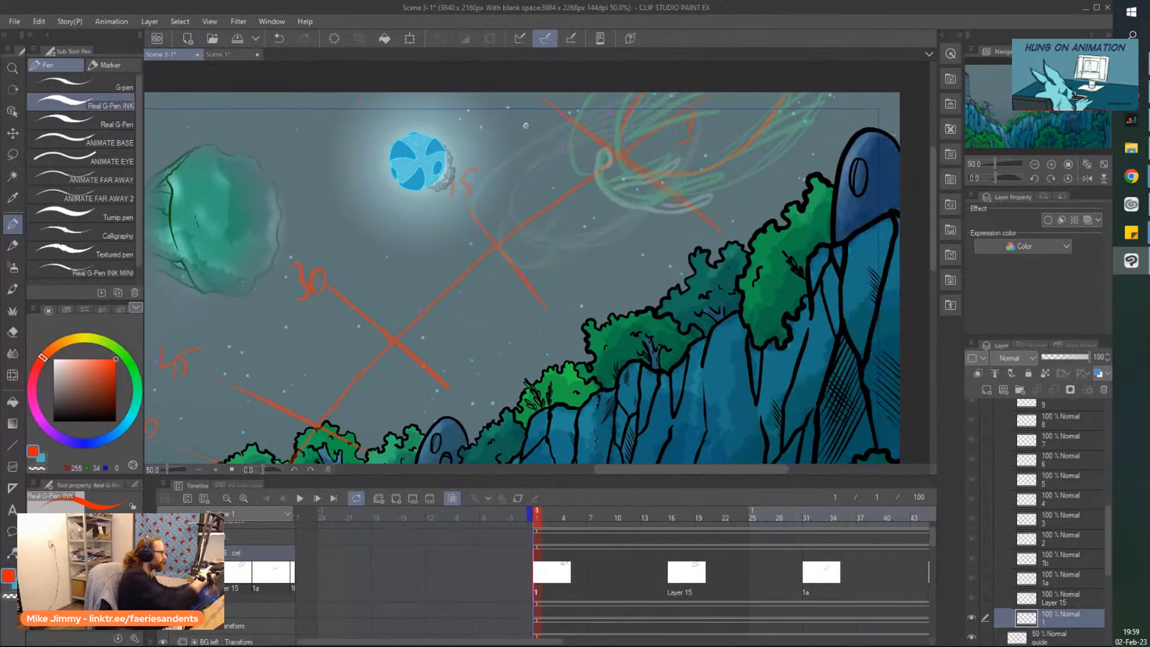
{"action": "key", "text": "ctrl+t"}
{"action": "left_click_drag", "start_coordinate": [617, 195], "coordinate": [630, 157]}
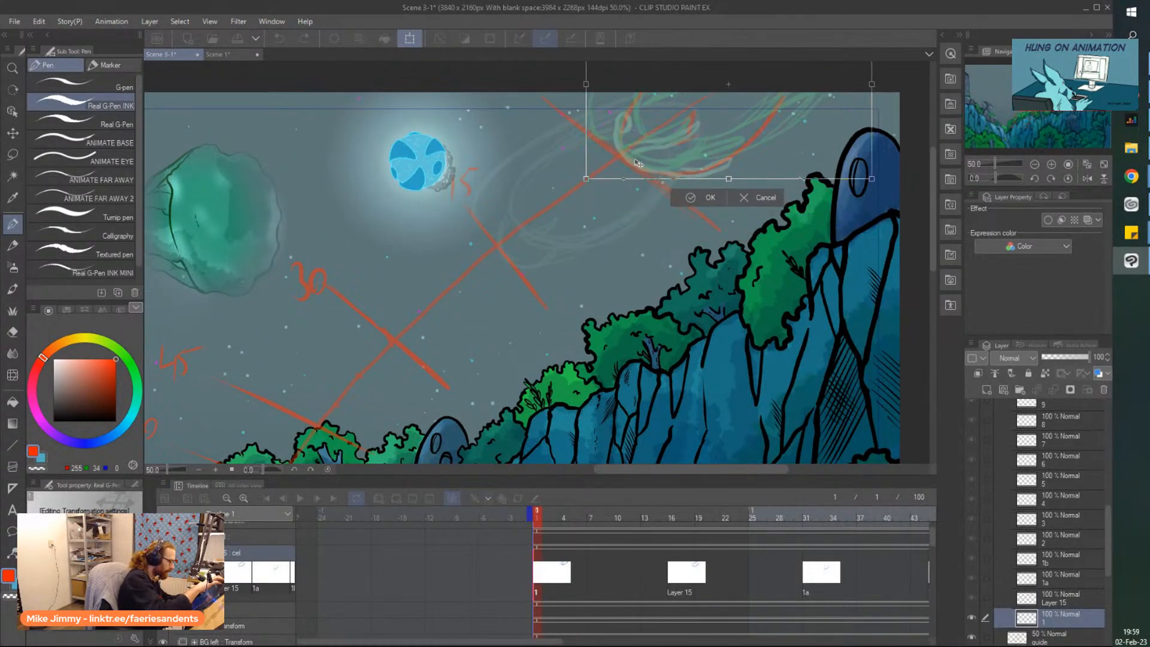
{"action": "left_click", "coordinate": [676, 197]}
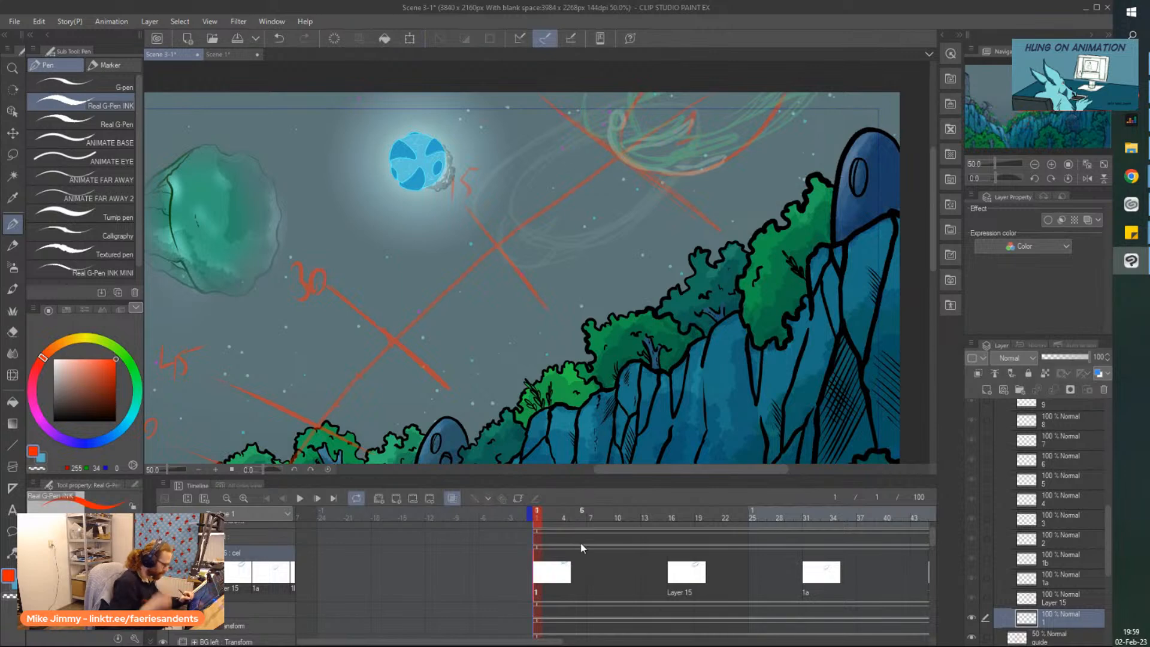
{"action": "left_click", "coordinate": [593, 580]}
{"action": "left_click", "coordinate": [600, 565]}
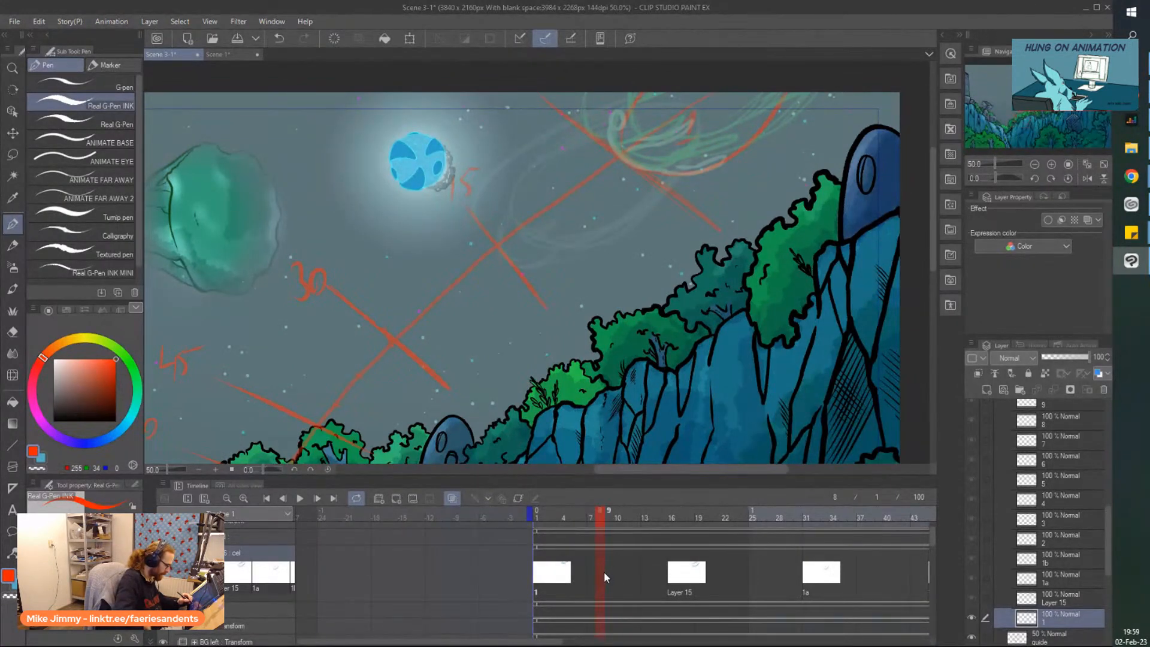
{"action": "right_click", "coordinate": [602, 563]}
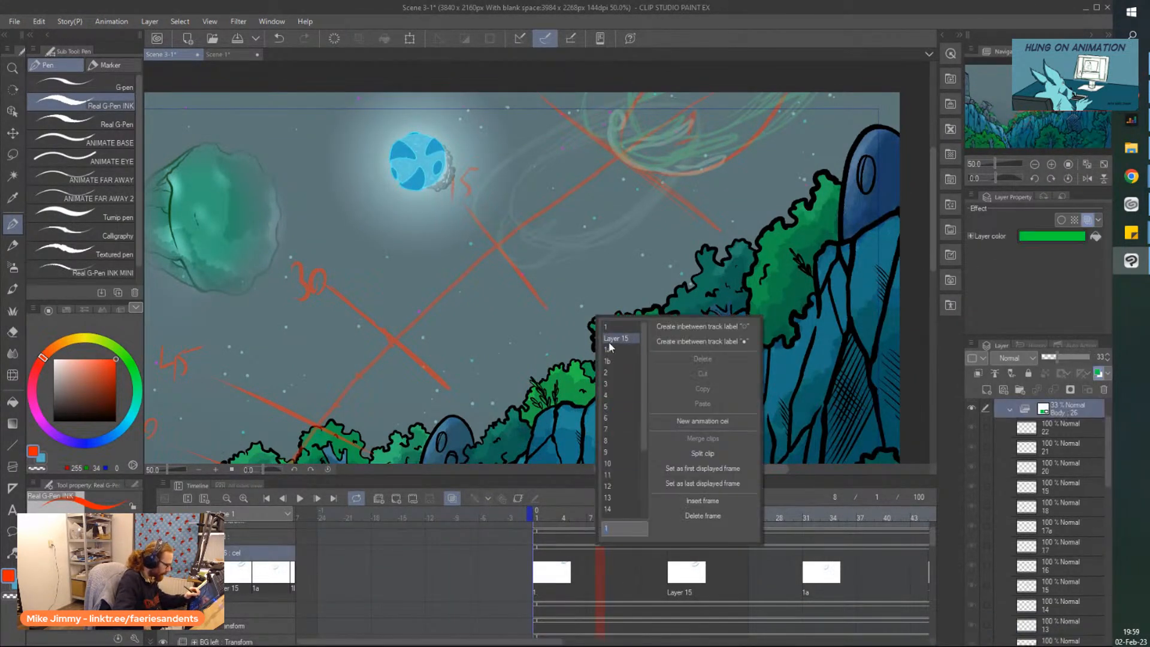
{"action": "left_click", "coordinate": [703, 421]}
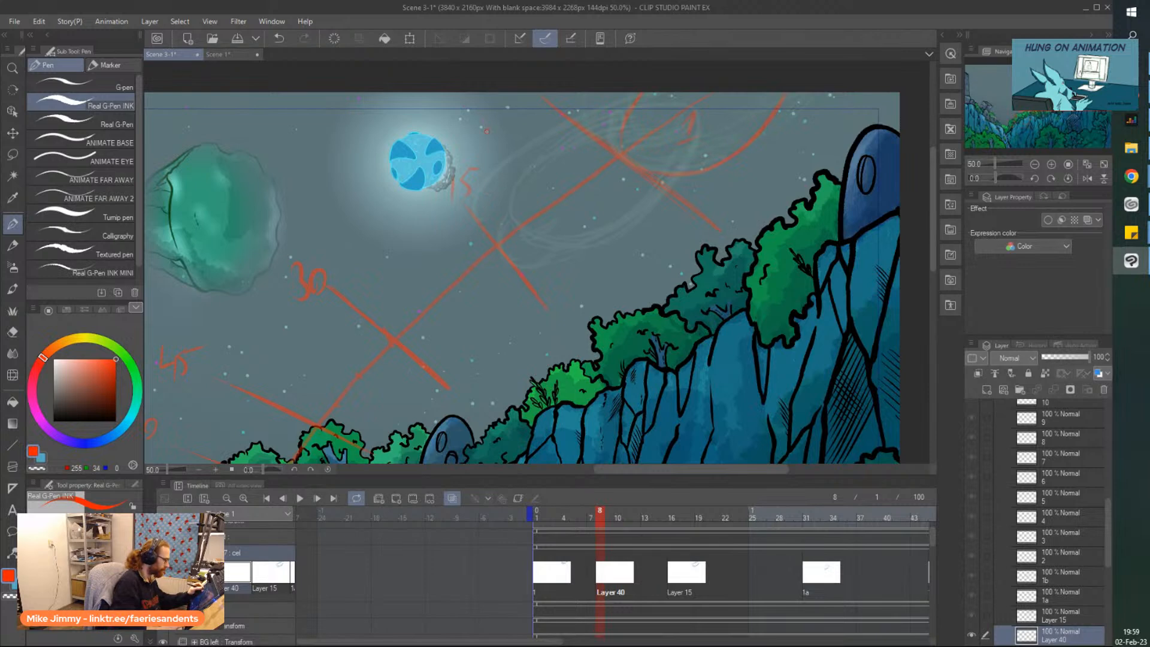
{"action": "scroll", "coordinate": [530, 174], "scroll_direction": "up", "scroll_amount": 1}
{"action": "key", "text": "ctrl+z"}
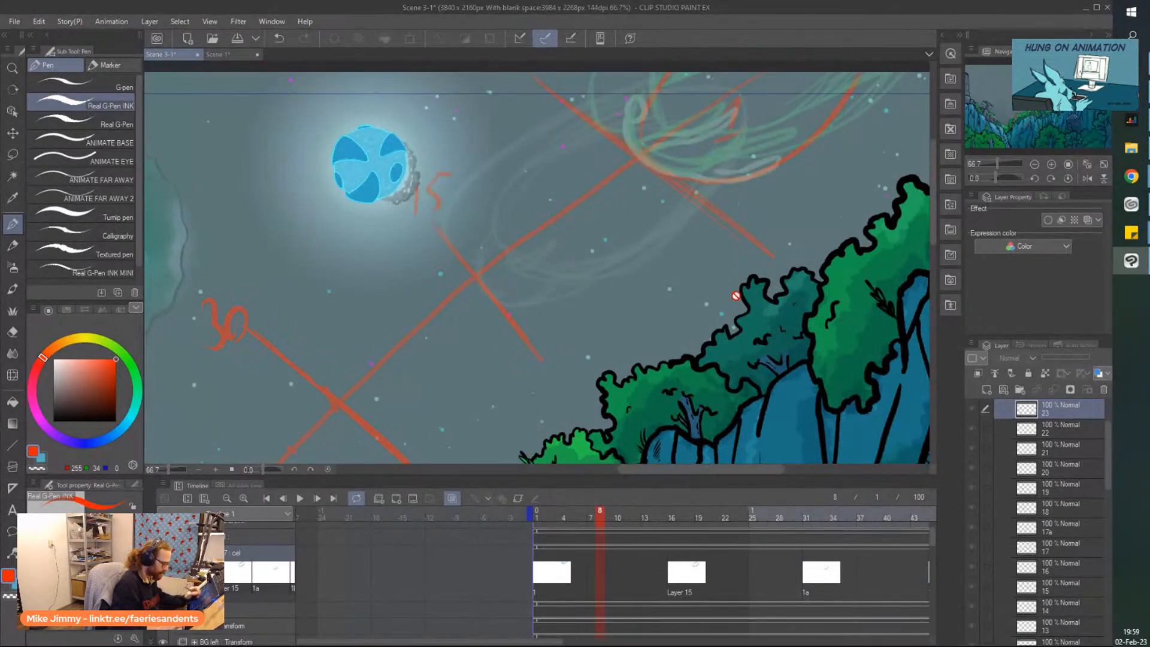
Duplicate Body cel 1 and assign the copy to frame 8 of the Body track
{"action": "left_click", "coordinate": [599, 573]}
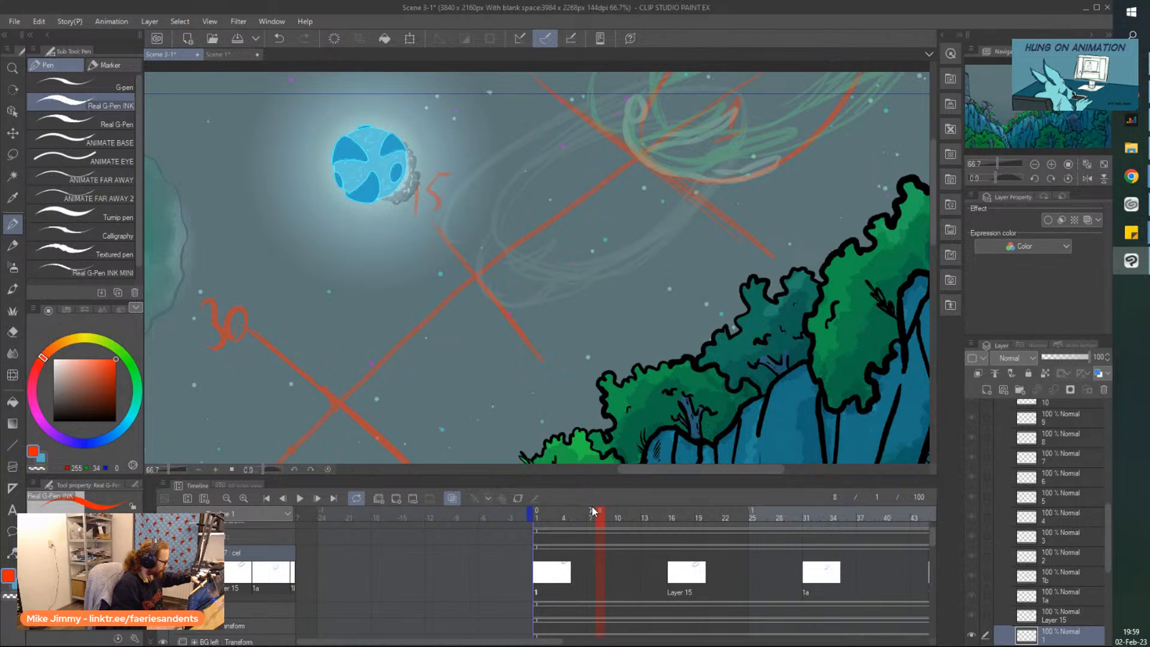
{"action": "key", "text": "ctrl+v"}
{"action": "right_click", "coordinate": [598, 578]}
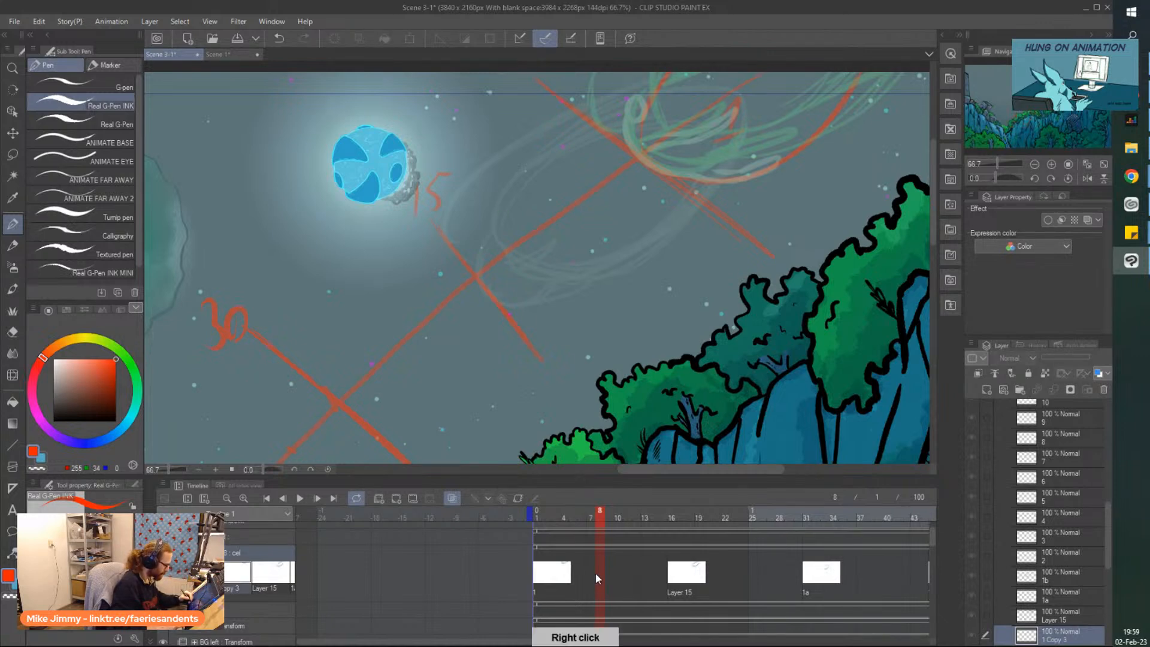
{"action": "left_click", "coordinate": [615, 339]}
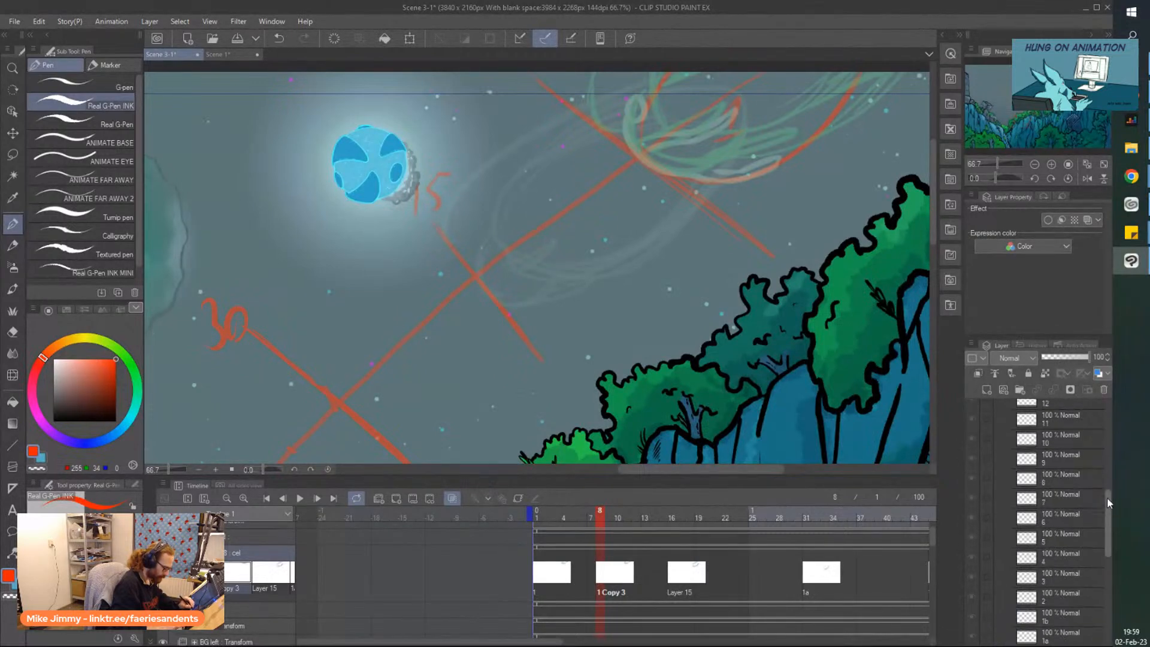
Move the copied cel at frame 8 down the flight path to between the 1 and 15 marks
{"action": "left_click_drag", "start_coordinate": [1106, 498], "coordinate": [1094, 407]}
{"action": "left_click_drag", "start_coordinate": [1108, 453], "coordinate": [1104, 594]}
{"action": "key", "text": "ctrl+t"}
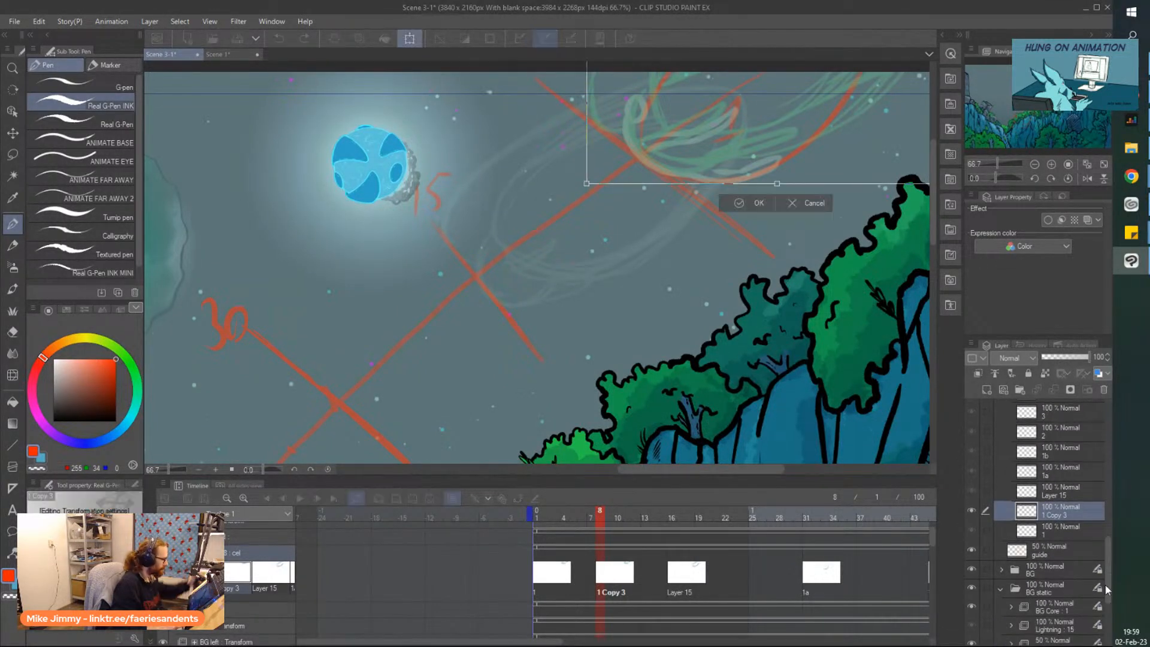
{"action": "mouse_move", "coordinate": [625, 137]}
{"action": "left_mouse_down"}
{"action": "mouse_move", "coordinate": [536, 215]}
{"action": "mouse_move", "coordinate": [540, 258]}
{"action": "mouse_move", "coordinate": [529, 260]}
{"action": "mouse_move", "coordinate": [525, 245]}
{"action": "left_mouse_up"}
{"action": "left_click", "coordinate": [638, 270]}
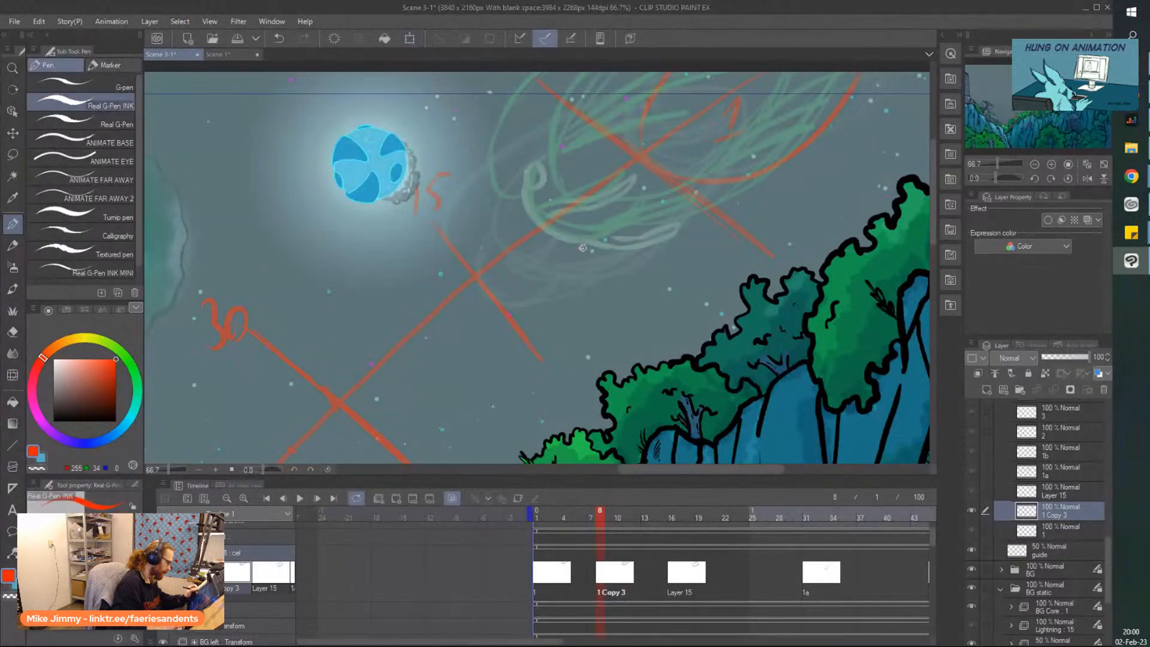
Duplicate Body cel Layer 15 and assign the copy to frame 24 of the Body track
{"action": "left_click", "coordinate": [672, 592]}
{"action": "left_click_drag", "start_coordinate": [533, 643], "coordinate": [576, 644]}
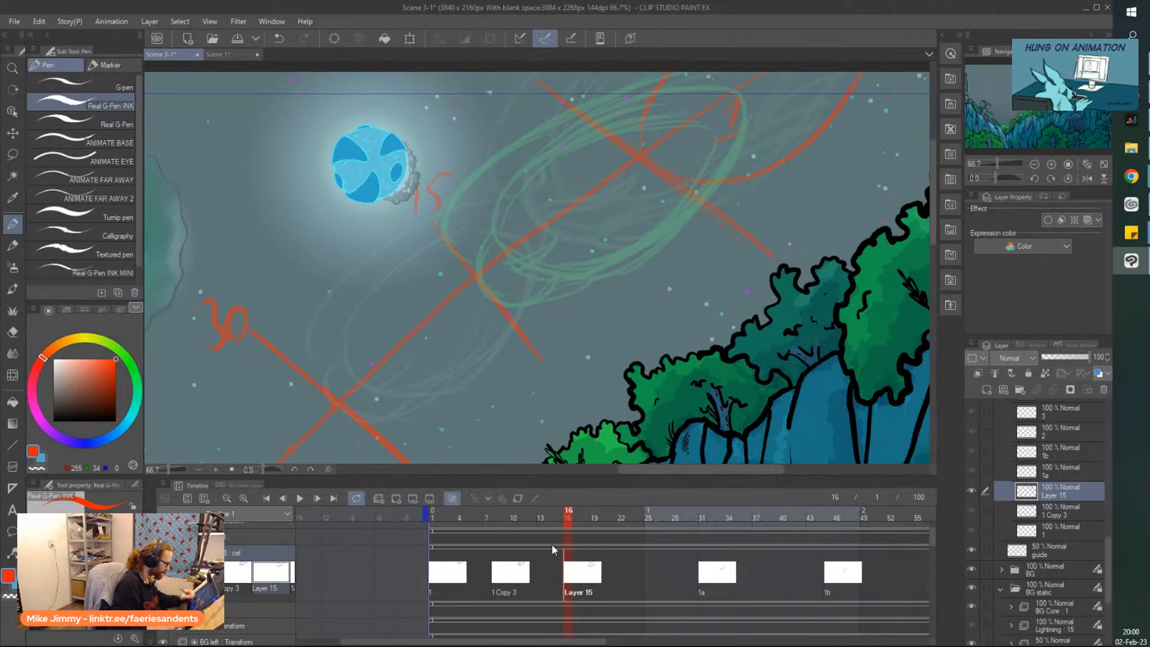
{"action": "left_click", "coordinate": [629, 577]}
{"action": "left_click", "coordinate": [644, 574]}
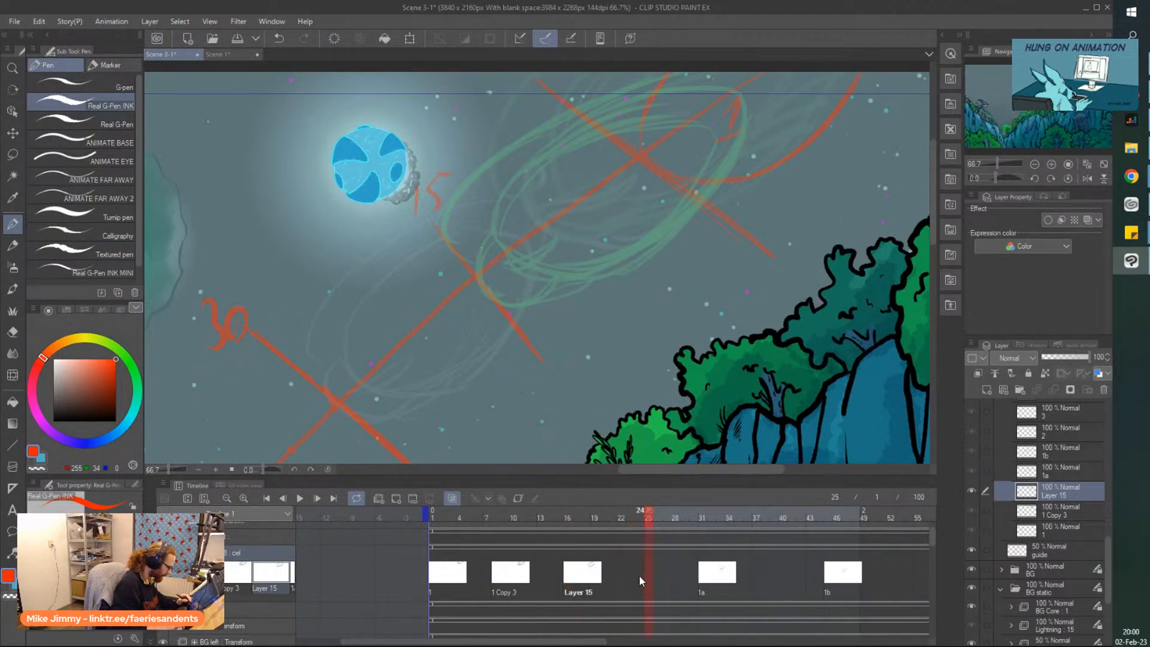
{"action": "left_click", "coordinate": [637, 572]}
{"action": "right_click", "coordinate": [637, 570]}
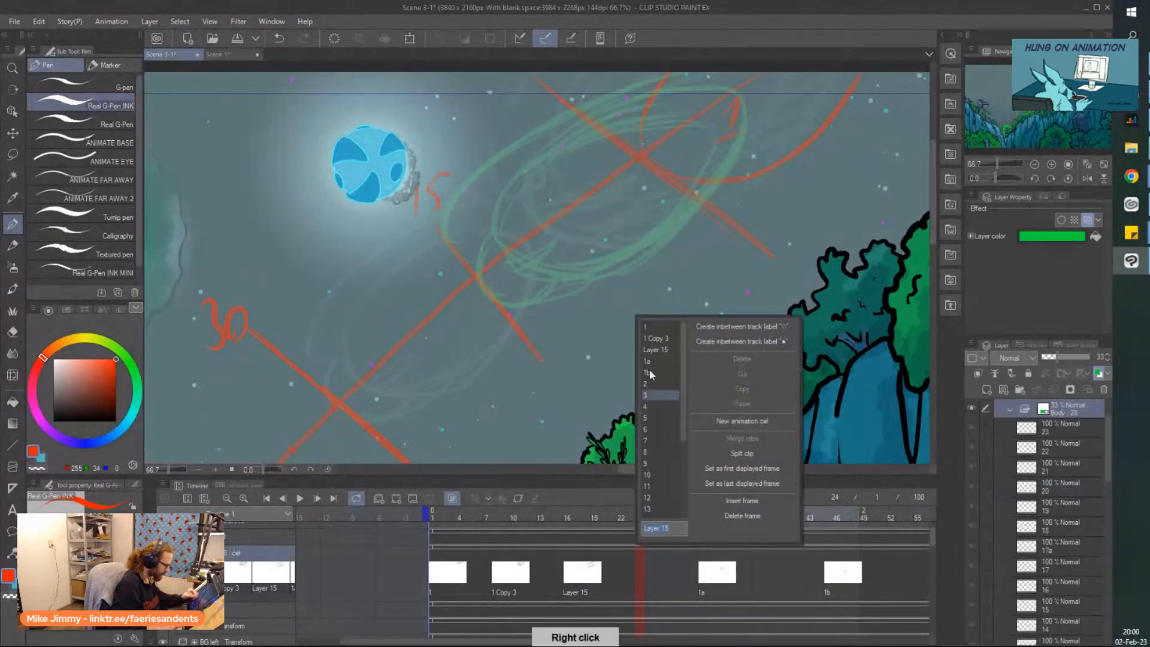
{"action": "left_click", "coordinate": [632, 569]}
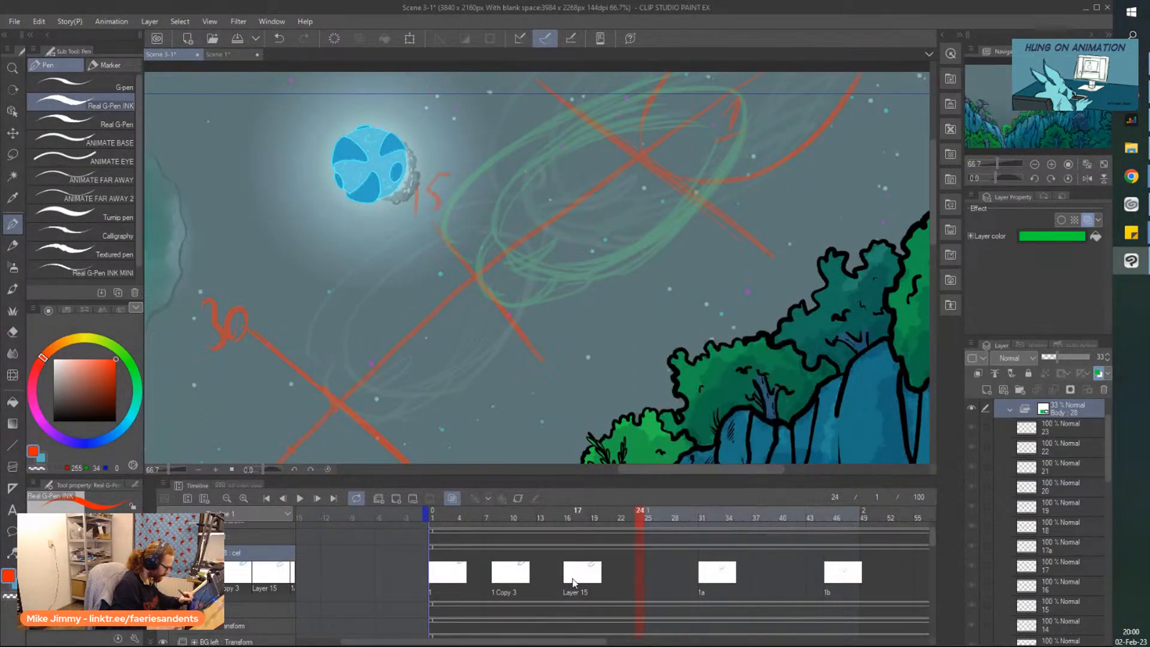
{"action": "left_click", "coordinate": [573, 579]}
{"action": "left_click", "coordinate": [642, 573]}
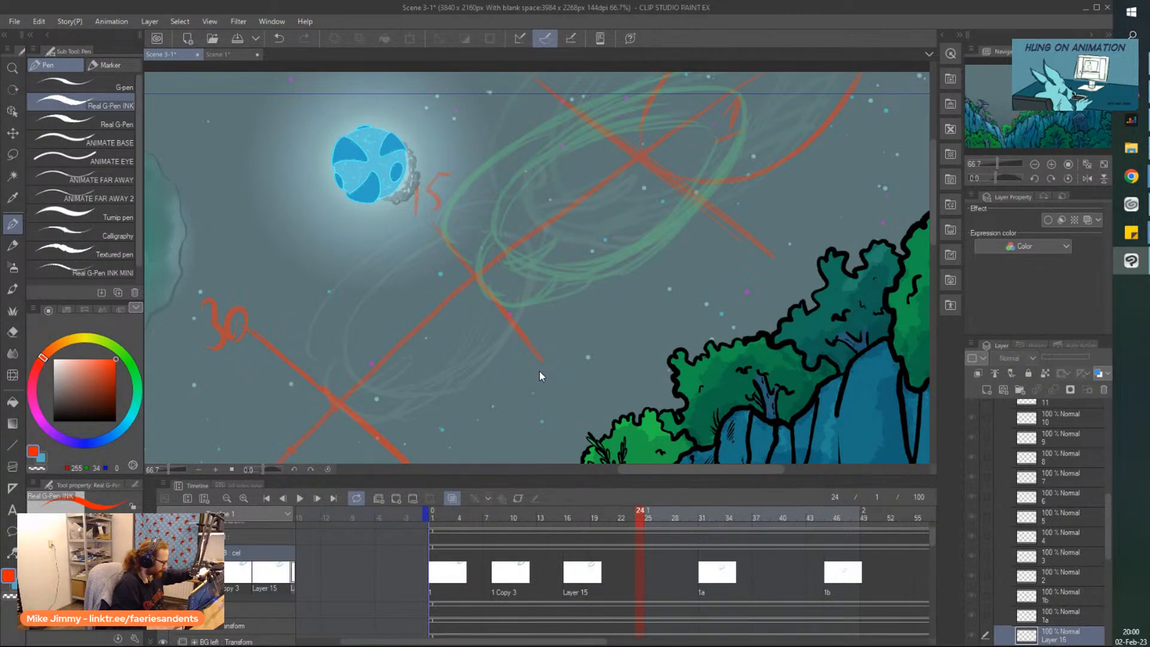
{"action": "right_click", "coordinate": [636, 563]}
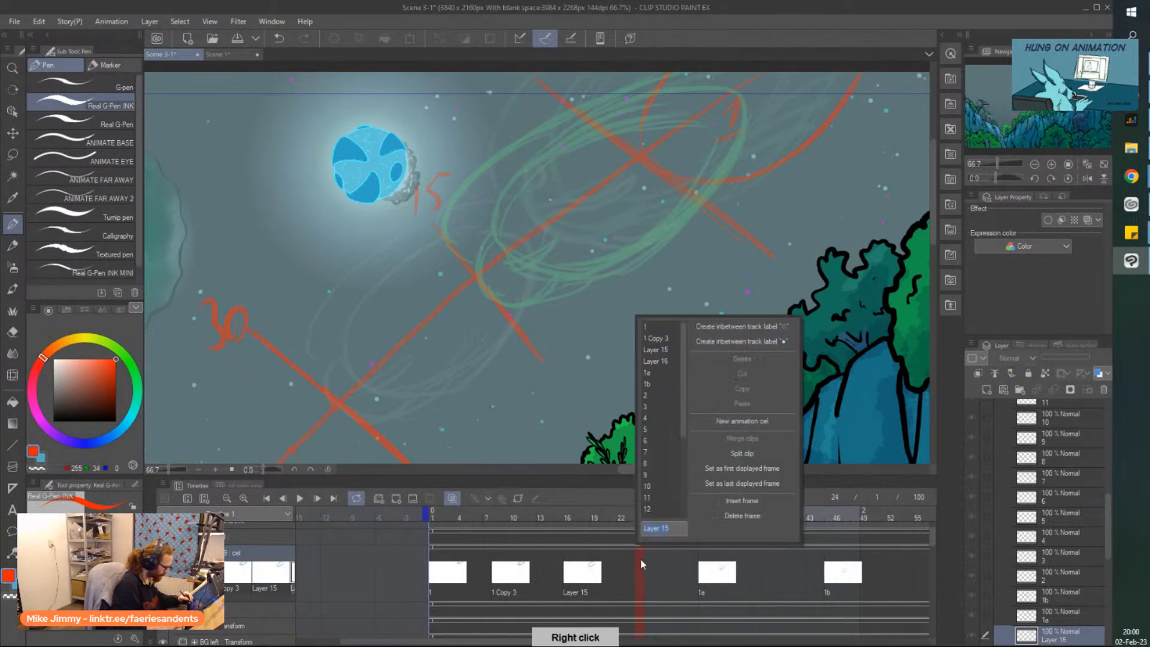
{"action": "left_click", "coordinate": [650, 358]}
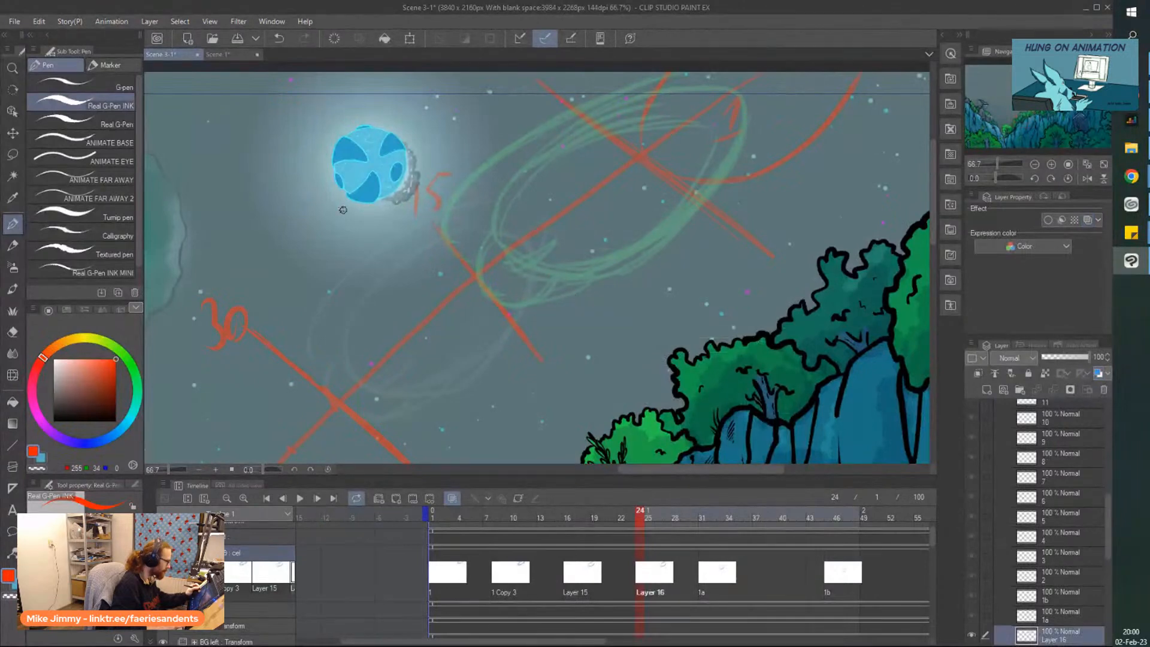
Move the copied Body cel at frame 24 down the flight path so it straddles the 15 mark
{"action": "key", "text": "ctrl+t"}
{"action": "mouse_move", "coordinate": [479, 258]}
{"action": "left_mouse_down"}
{"action": "mouse_move", "coordinate": [416, 329]}
{"action": "mouse_move", "coordinate": [399, 323]}
{"action": "mouse_move", "coordinate": [434, 370]}
{"action": "mouse_move", "coordinate": [420, 351]}
{"action": "mouse_move", "coordinate": [430, 357]}
{"action": "left_mouse_up"}
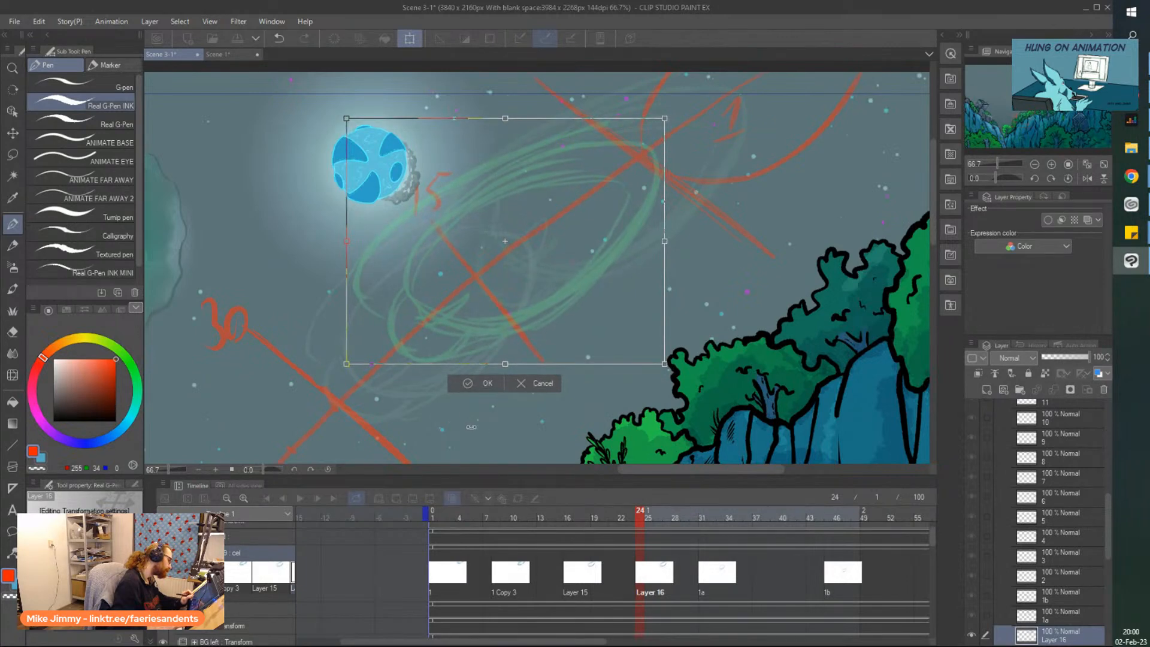
{"action": "left_click", "coordinate": [466, 386]}
Duplicate Body cel 1a and assign the copy to frame 38 of the Body track
{"action": "left_click_drag", "start_coordinate": [555, 641], "coordinate": [594, 641]}
{"action": "key", "text": "ctrl+minus"}
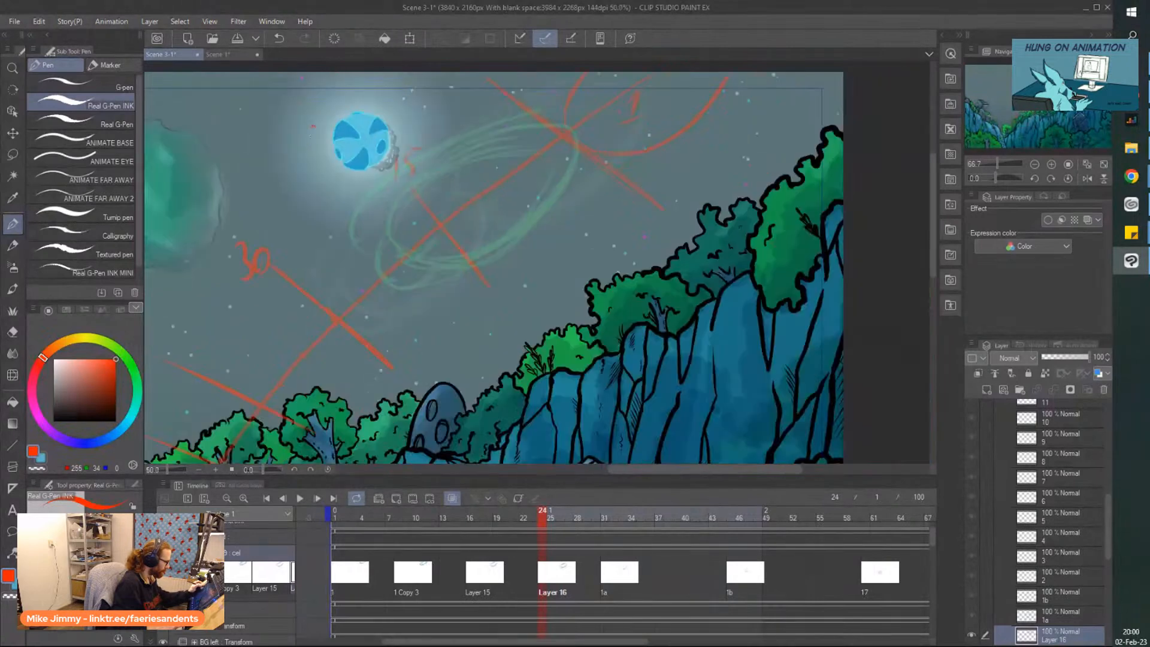
{"action": "left_click_drag", "start_coordinate": [592, 605], "coordinate": [664, 576]}
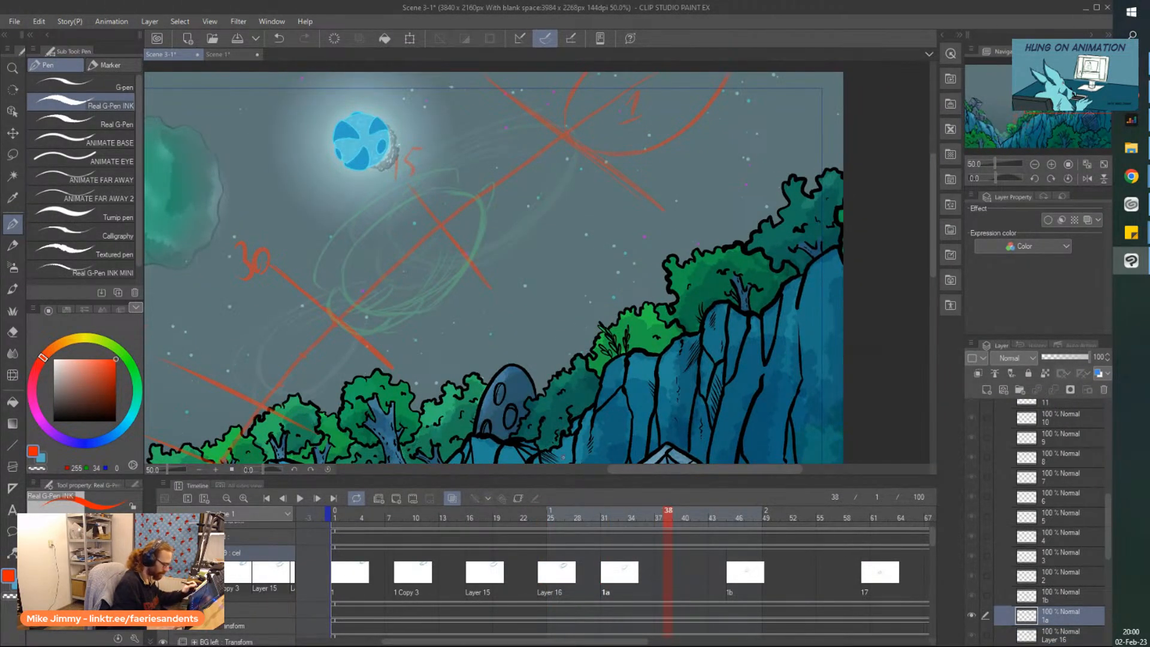
{"action": "key", "text": "ctrl+v"}
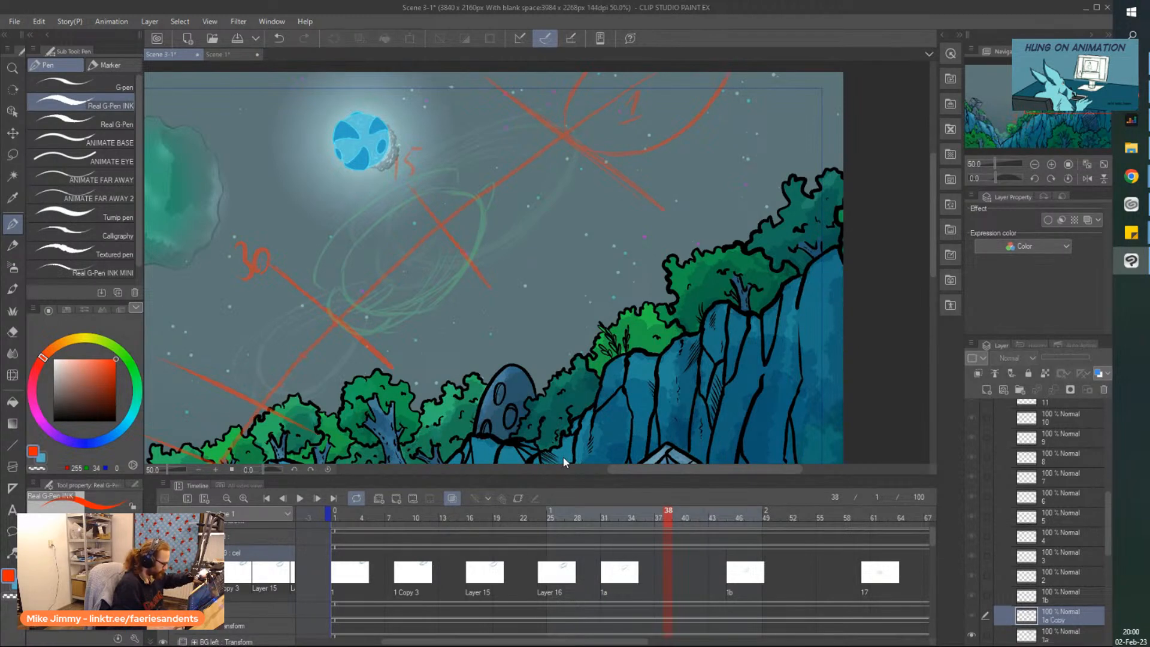
{"action": "right_click", "coordinate": [665, 576]}
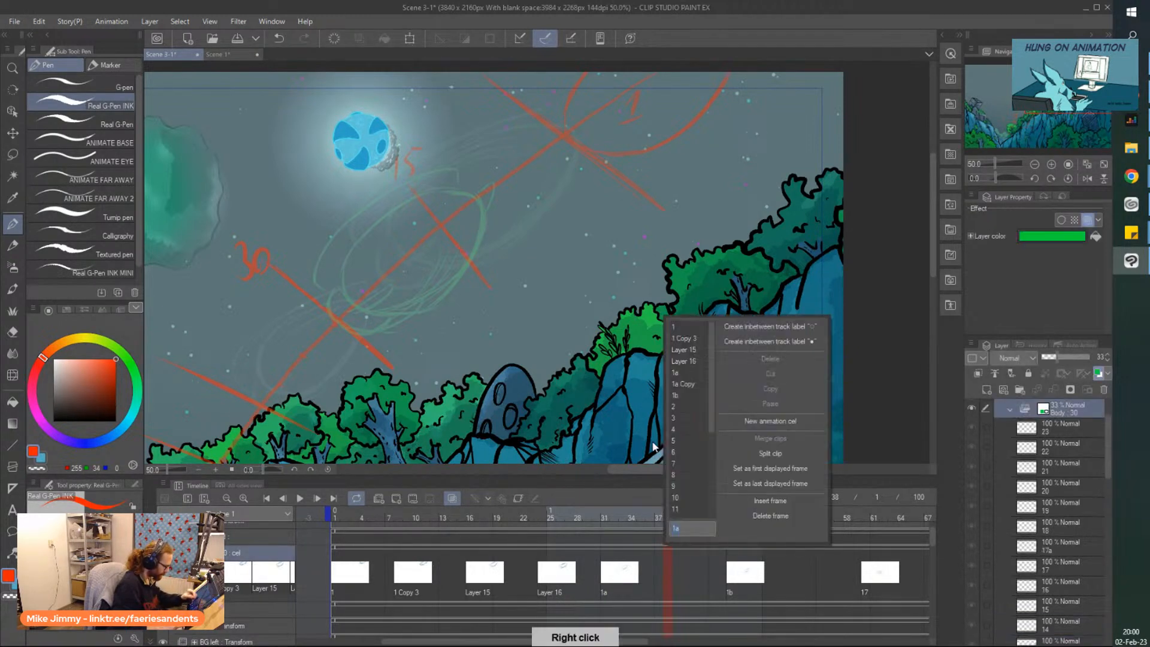
{"action": "left_click", "coordinate": [682, 384]}
Shrink the copied cel at frame 38 slightly and move it down the flight path to the 30 mark
{"action": "key", "text": "ctrl+t"}
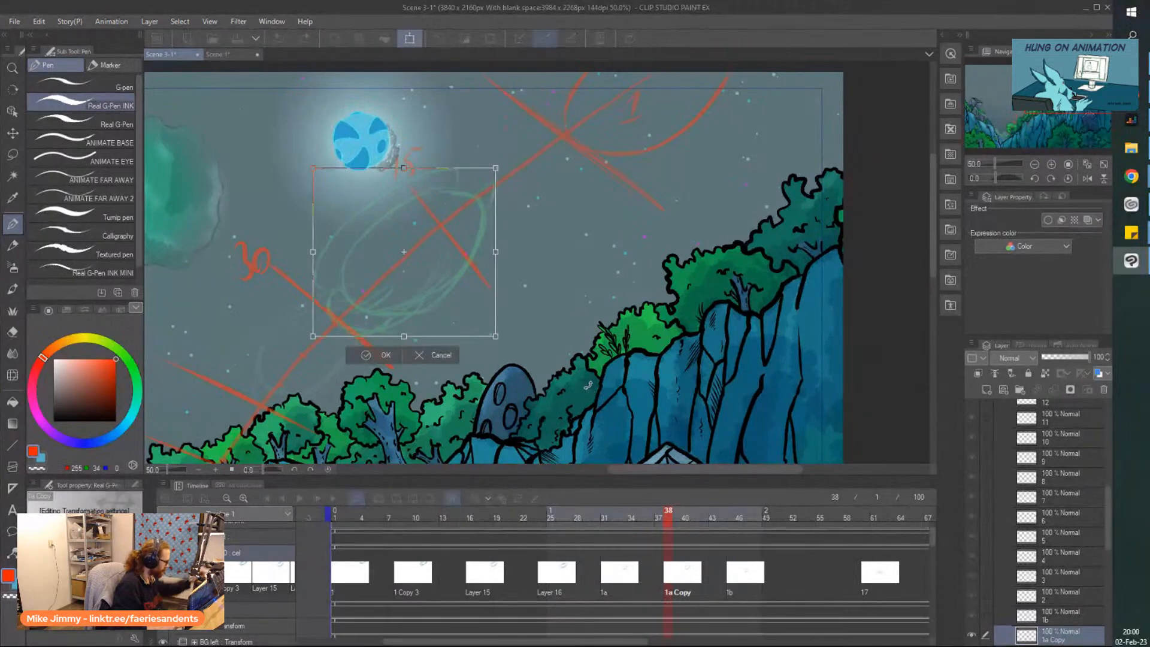
{"action": "mouse_move", "coordinate": [317, 304]}
{"action": "left_mouse_down"}
{"action": "mouse_move", "coordinate": [273, 332]}
{"action": "mouse_move", "coordinate": [285, 346]}
{"action": "left_mouse_up"}
{"action": "left_click_drag", "start_coordinate": [630, 470], "coordinate": [600, 469]}
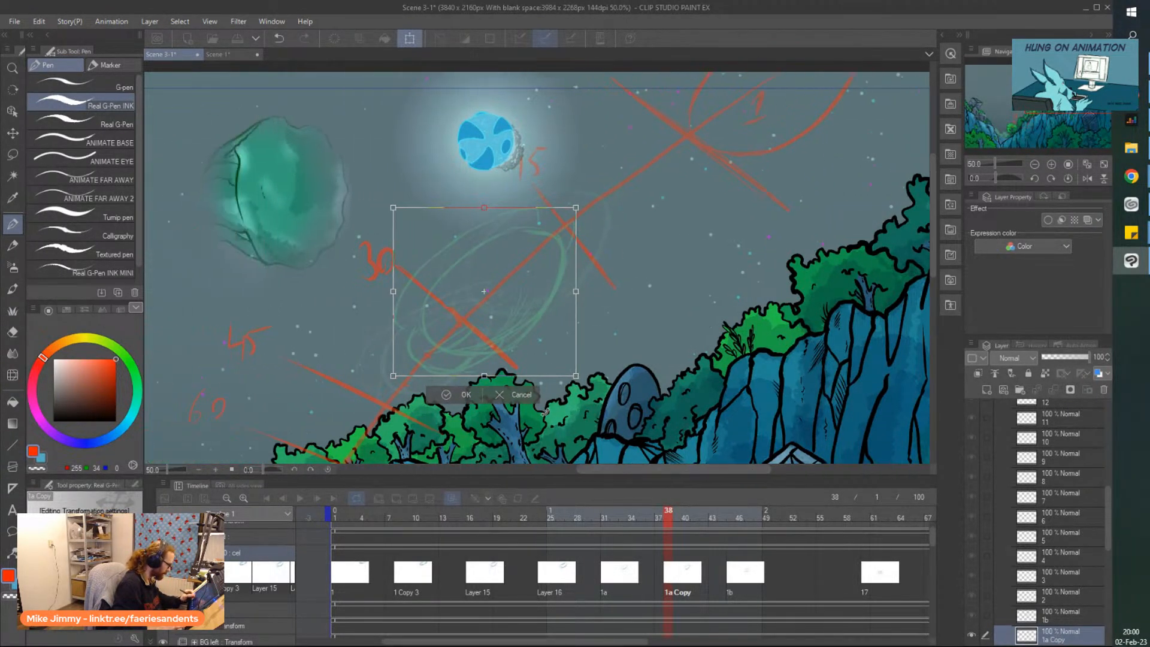
{"action": "left_click_drag", "start_coordinate": [574, 376], "coordinate": [561, 363]}
{"action": "left_click_drag", "start_coordinate": [428, 352], "coordinate": [441, 372]}
{"action": "left_click", "coordinate": [450, 395]}
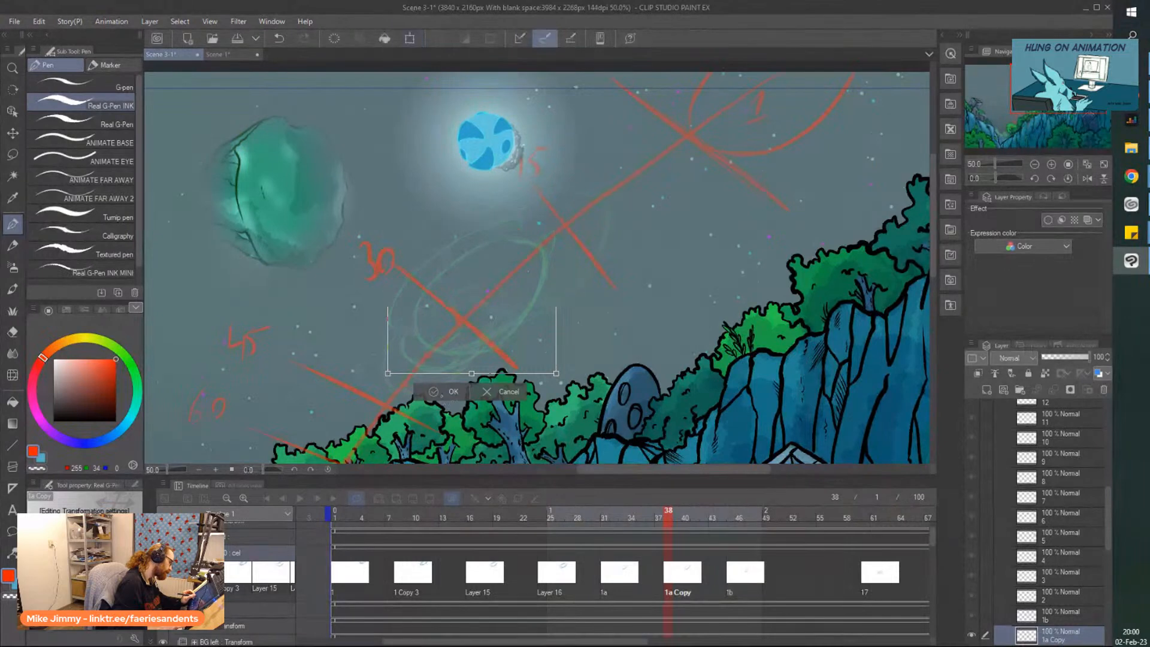
Duplicate Body cel 1b and assign the copy to frame 53 of the Body track
{"action": "left_click_drag", "start_coordinate": [608, 642], "coordinate": [662, 642]}
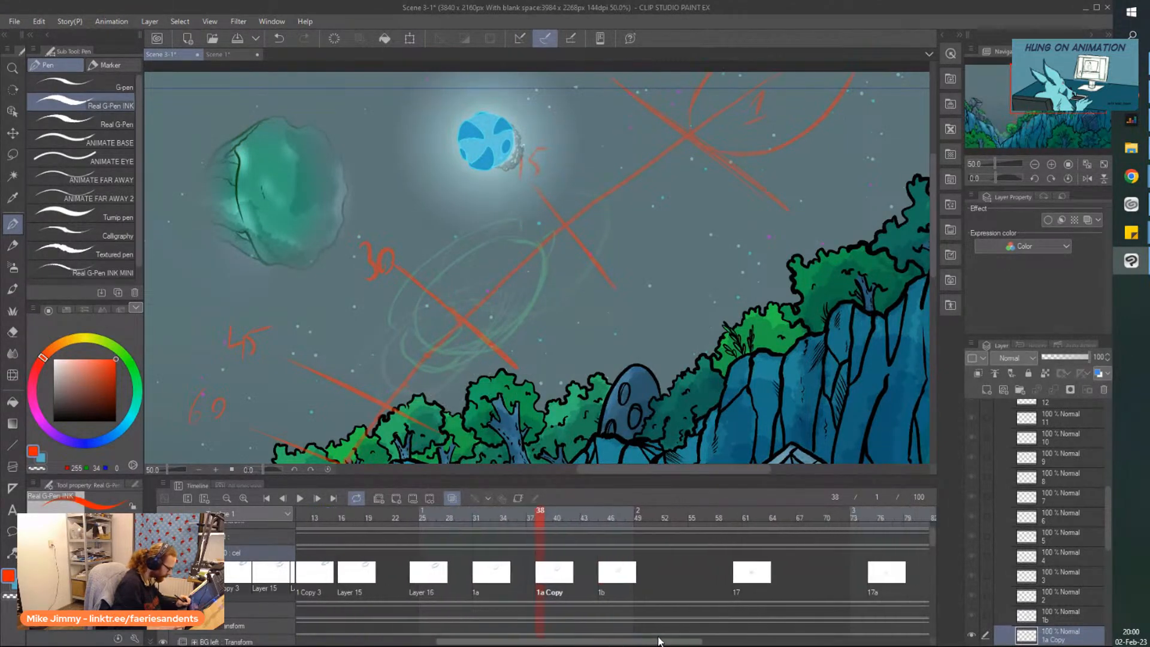
{"action": "left_click", "coordinate": [666, 570]}
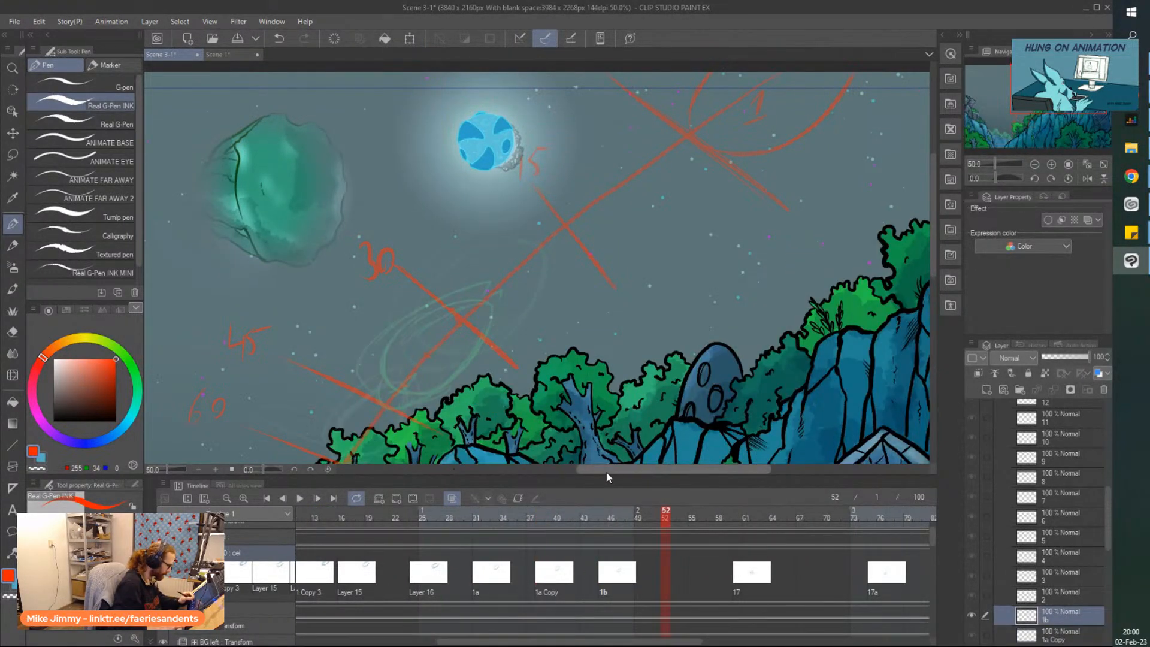
{"action": "left_click_drag", "start_coordinate": [602, 468], "coordinate": [584, 468]}
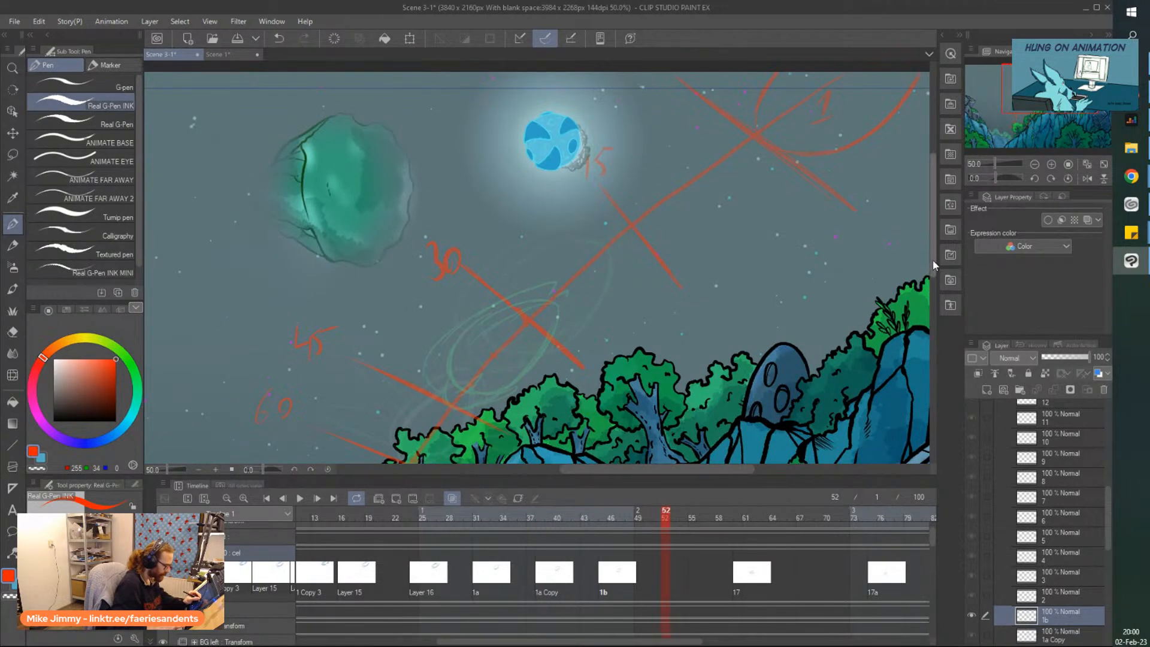
{"action": "left_click_drag", "start_coordinate": [933, 264], "coordinate": [934, 294]}
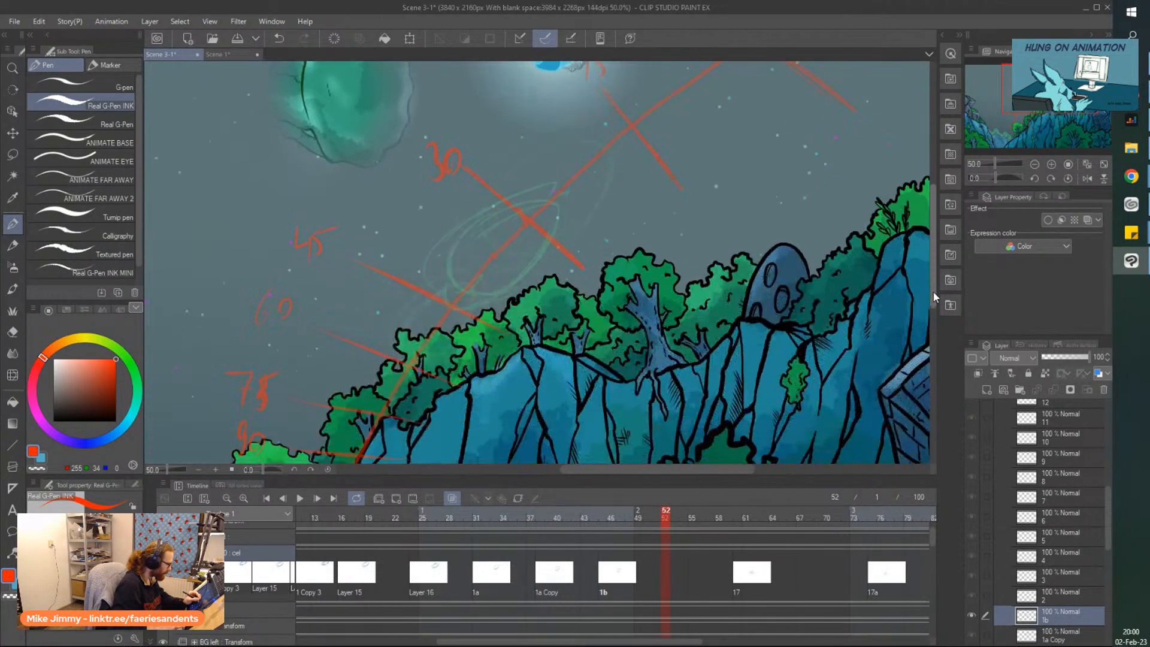
{"action": "left_click", "coordinate": [673, 564]}
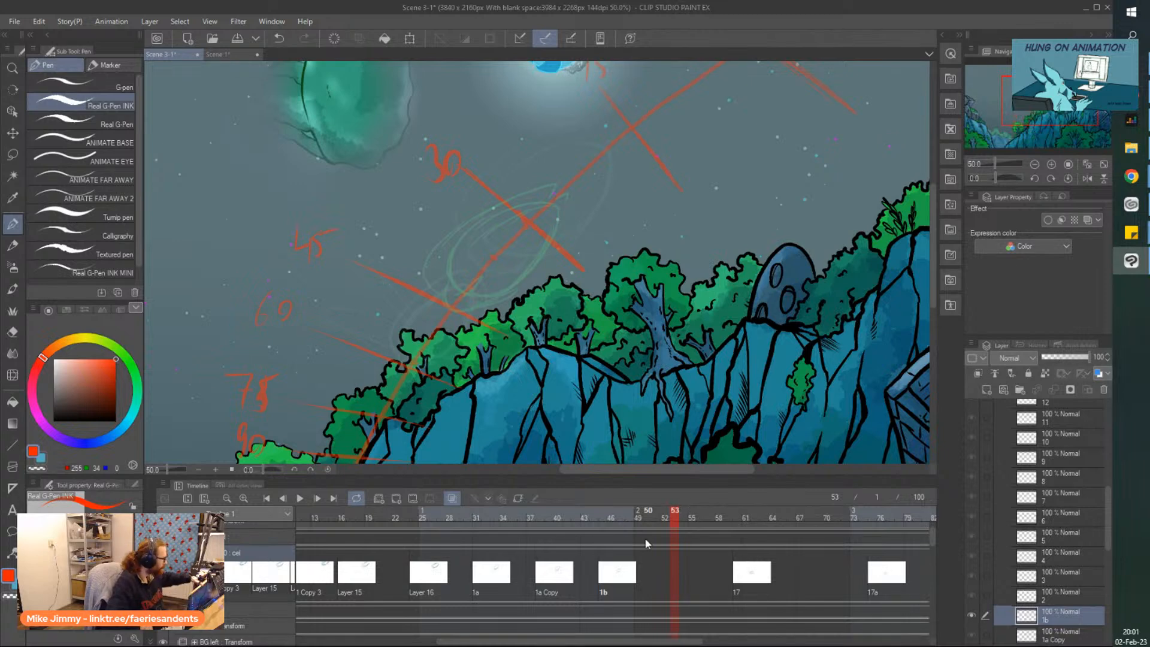
{"action": "key", "text": "ctrl+shift+n"}
{"action": "right_click", "coordinate": [677, 565]}
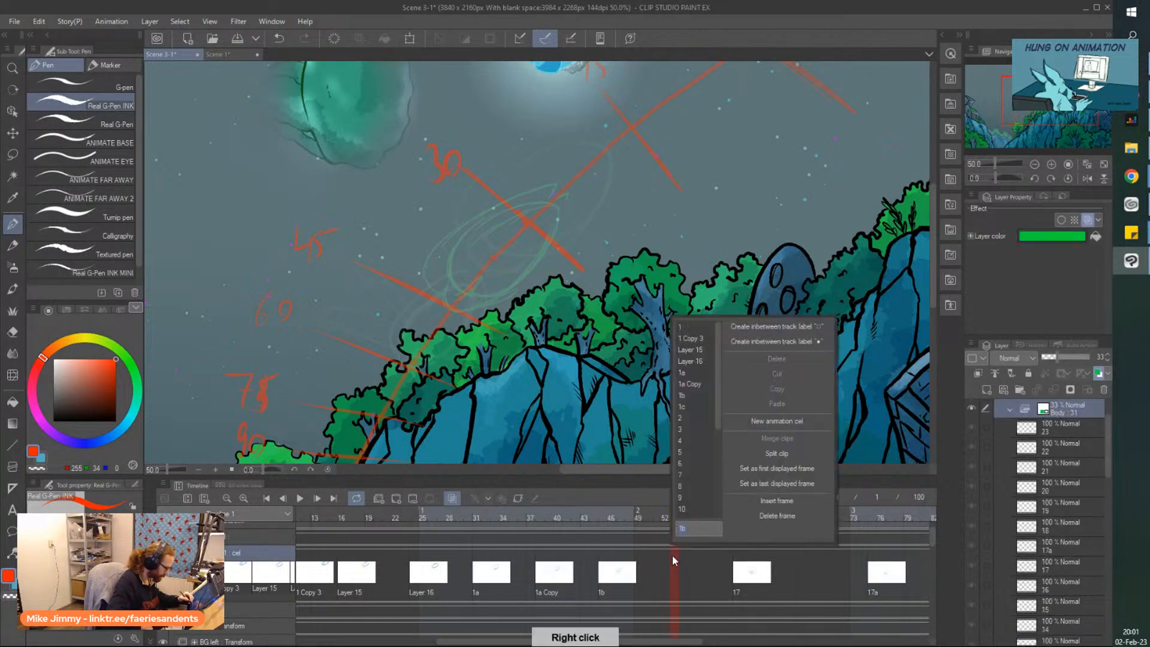
{"action": "left_click", "coordinate": [682, 408]}
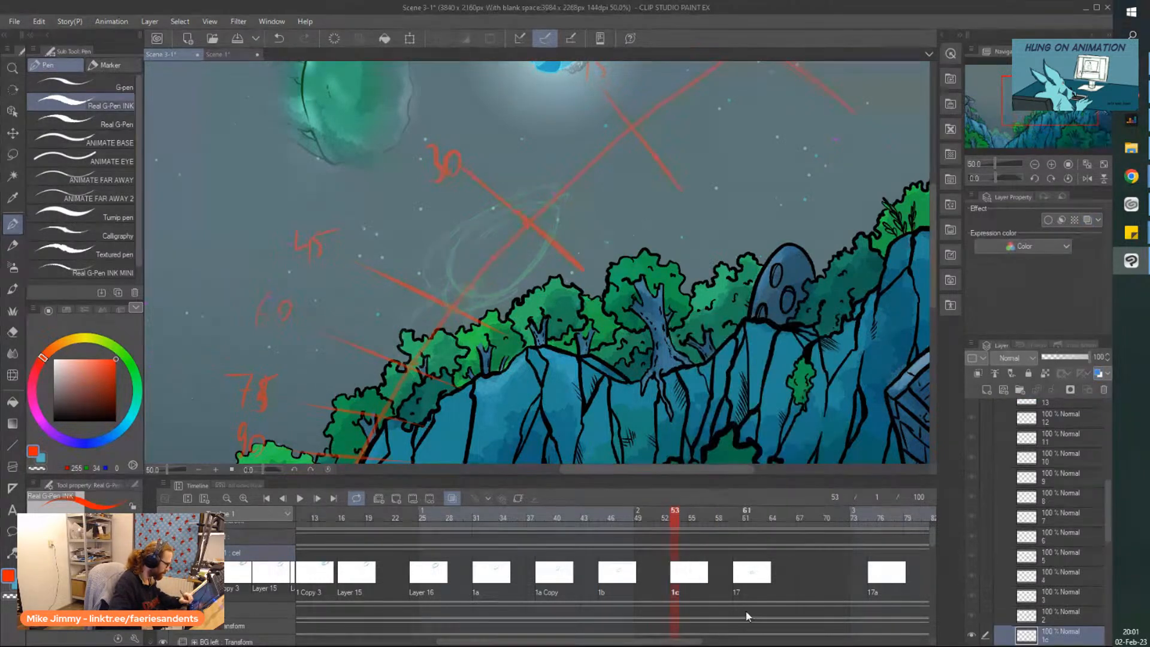
Move the copied cel at frame 53 down the flight path to between the 30 and 45 marks and shrink it slightly
{"action": "key", "text": "ctrl+t"}
{"action": "left_click_drag", "start_coordinate": [440, 249], "coordinate": [431, 274]}
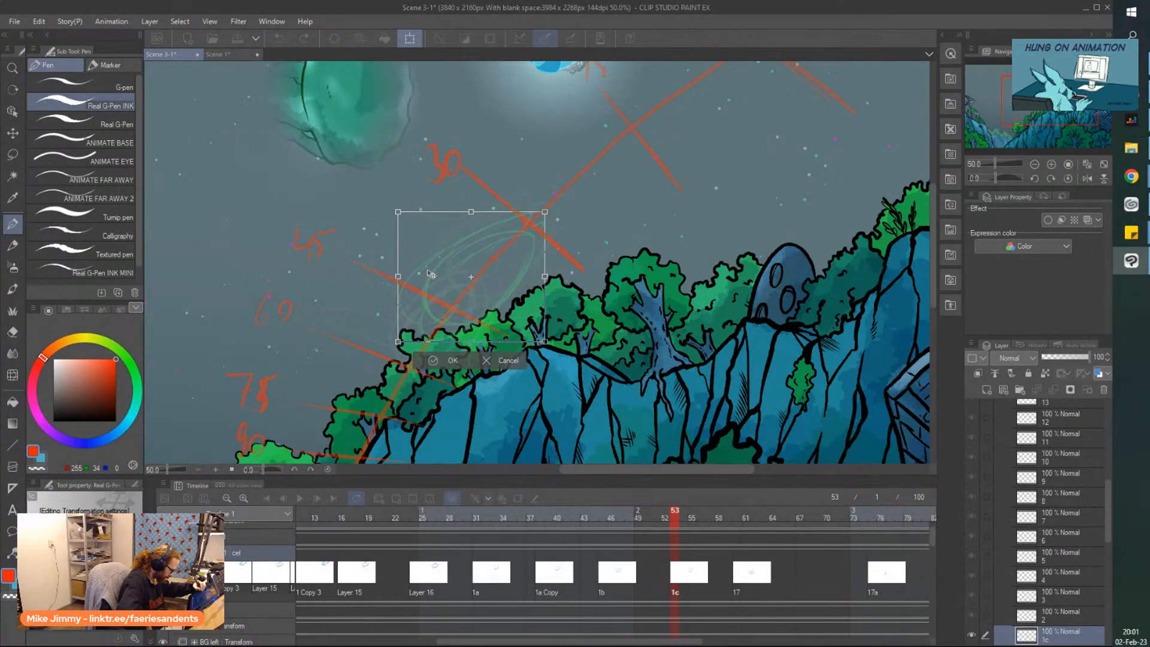
{"action": "left_click", "coordinate": [433, 361]}
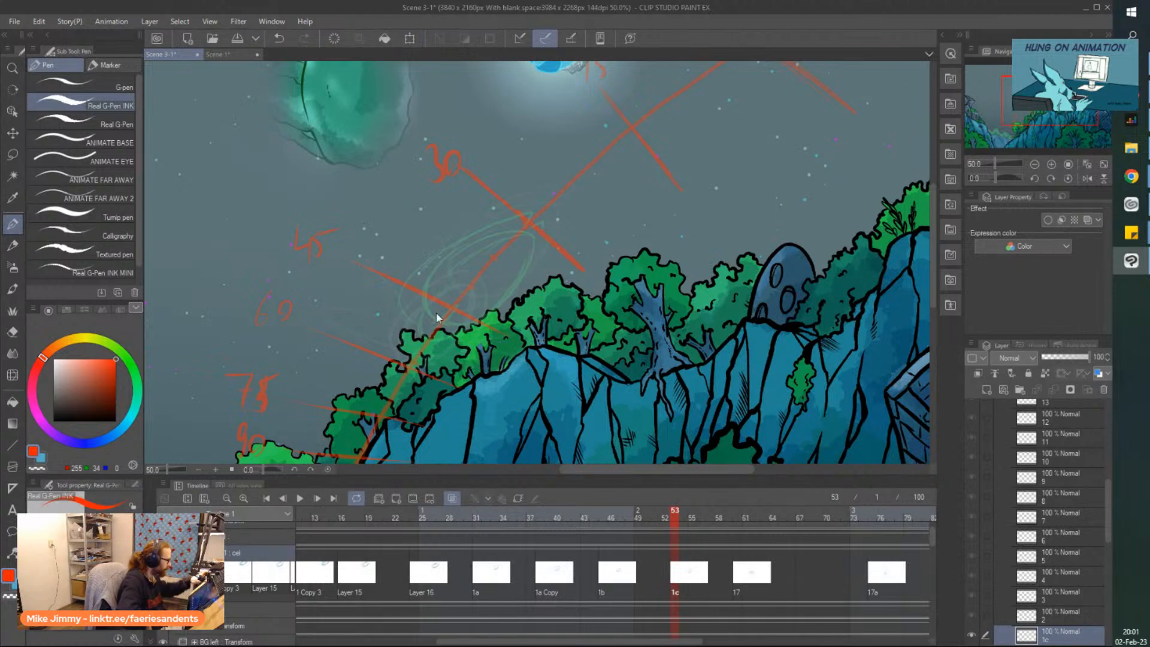
{"action": "key", "text": "ctrl+t"}
{"action": "left_click_drag", "start_coordinate": [545, 212], "coordinate": [529, 225]}
{"action": "left_click", "coordinate": [444, 360]}
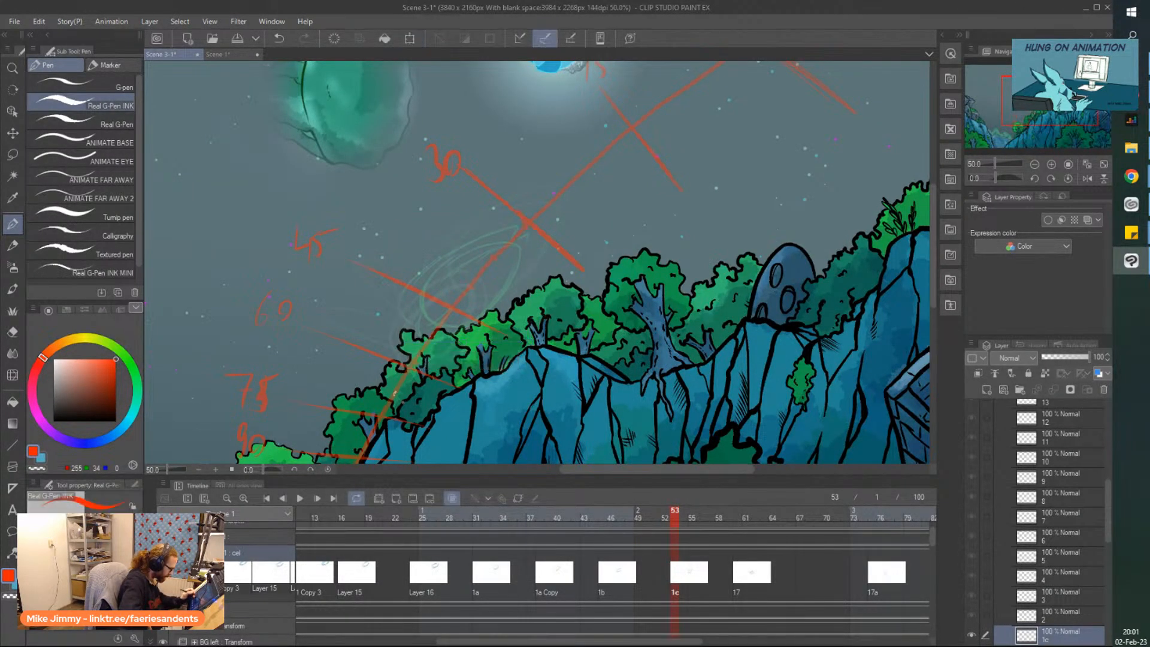
Duplicate Body cel 17 and assign the copy to frame 68 of the Body track
{"action": "scroll", "coordinate": [610, 569], "scroll_direction": "right", "scroll_amount": 6}
{"action": "scroll", "coordinate": [622, 583], "scroll_direction": "right", "scroll_amount": 1}
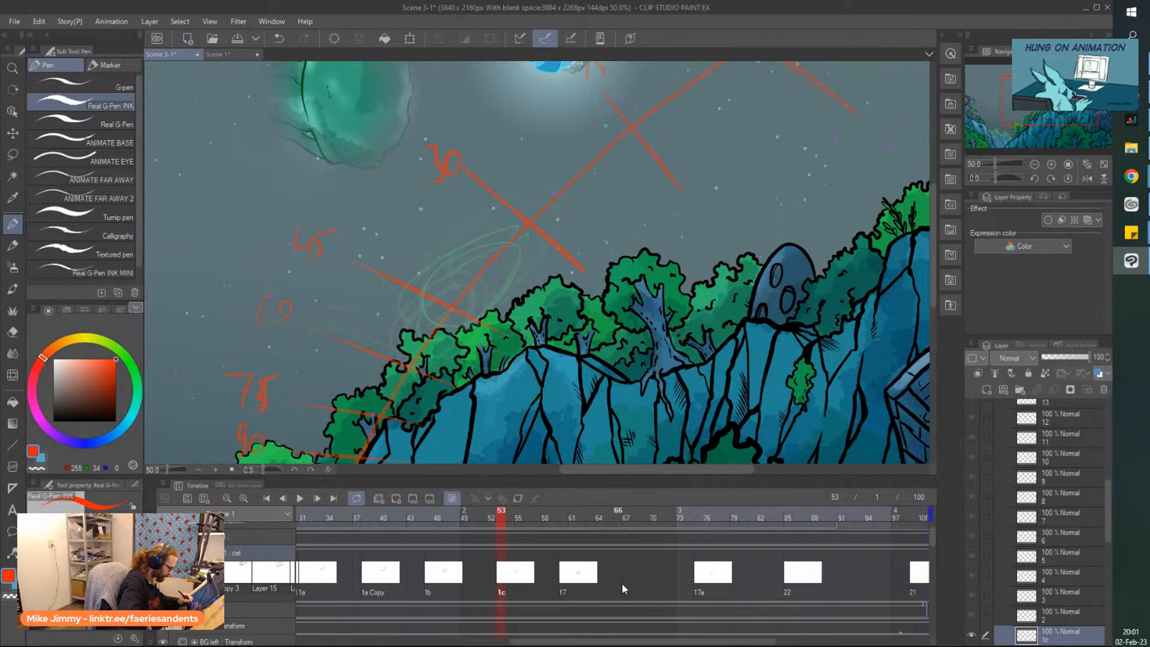
{"action": "left_click_drag", "start_coordinate": [627, 579], "coordinate": [638, 582]}
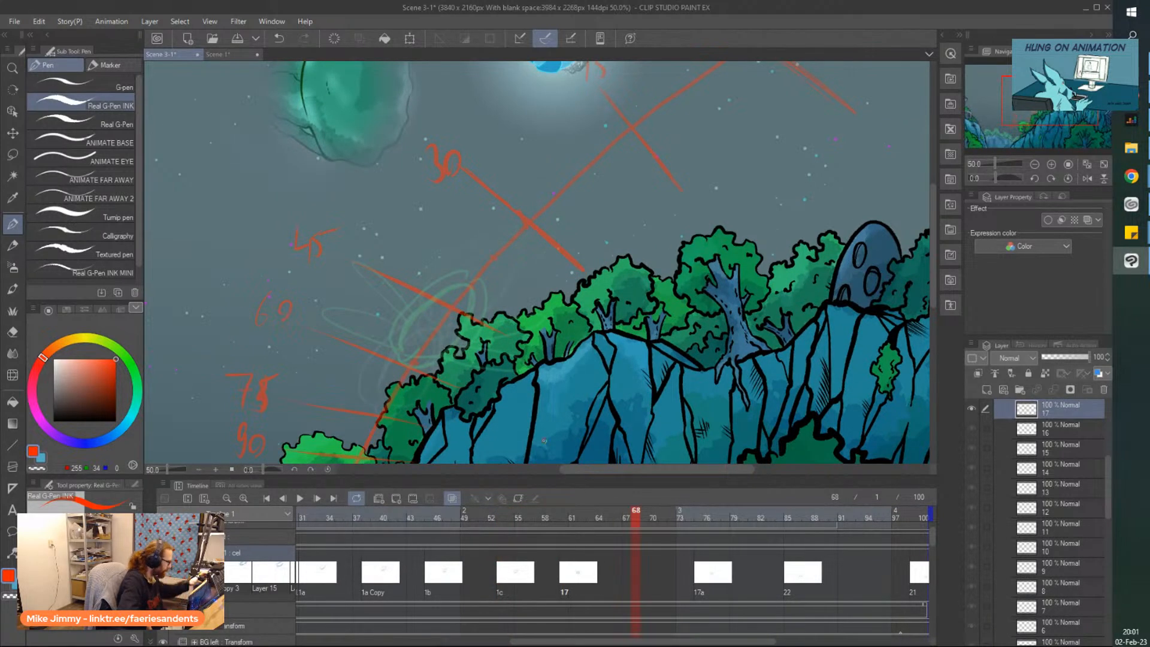
{"action": "key", "text": "ctrl+c"}
{"action": "key", "text": "ctrl+v"}
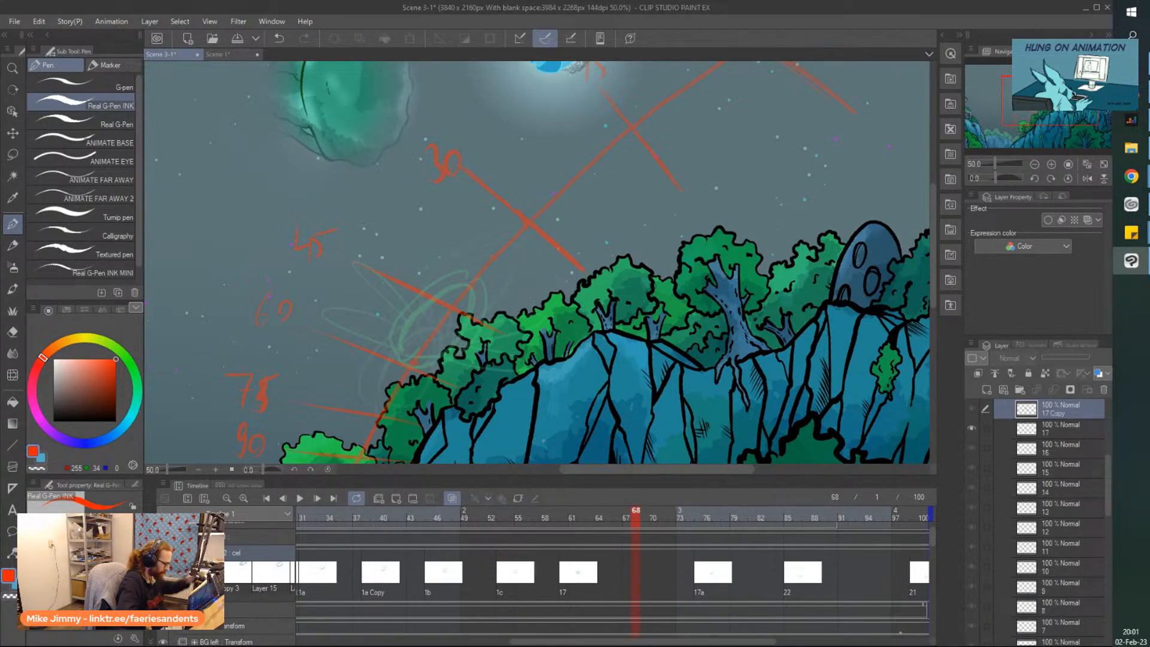
{"action": "right_click", "coordinate": [636, 568]}
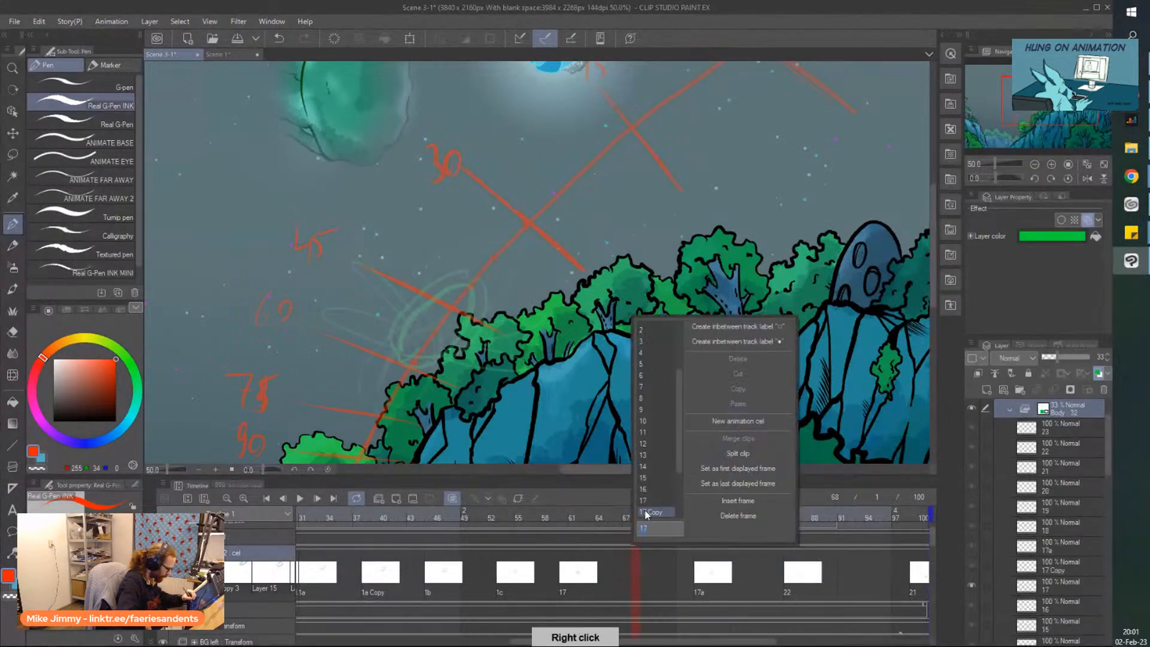
{"action": "left_click", "coordinate": [626, 419]}
Shrink the copied cel at frame 68 slightly and move it down the flight path to just above the 60 mark
{"action": "key", "text": "ctrl+t"}
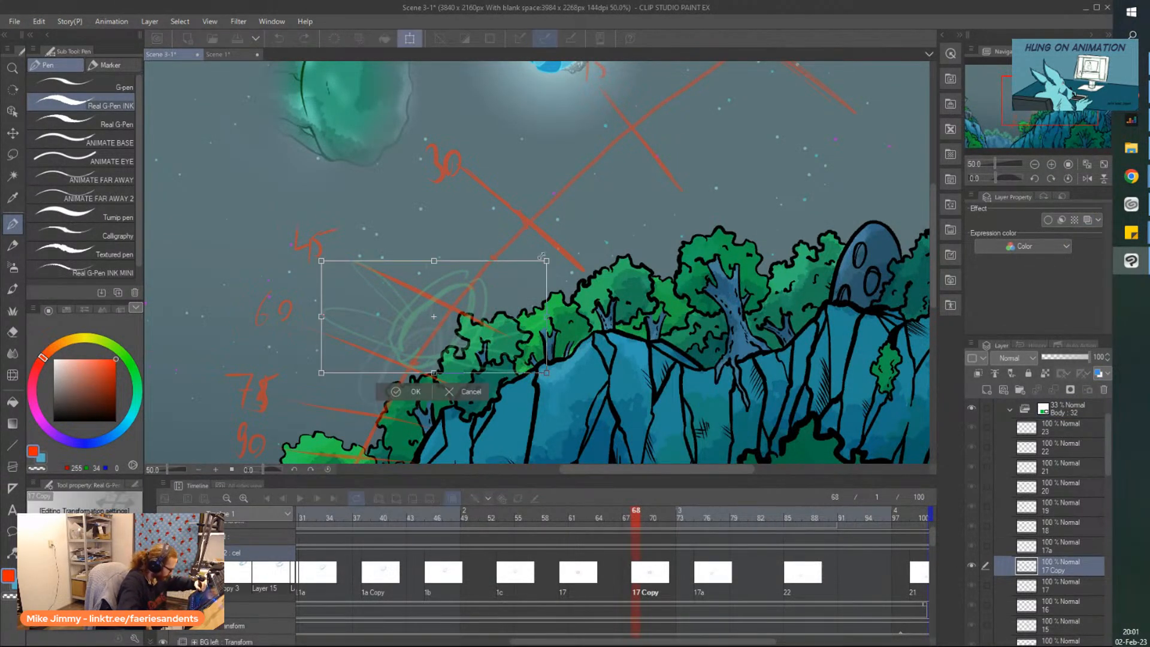
{"action": "left_click_drag", "start_coordinate": [545, 260], "coordinate": [533, 268]}
{"action": "left_click_drag", "start_coordinate": [433, 334], "coordinate": [425, 358]}
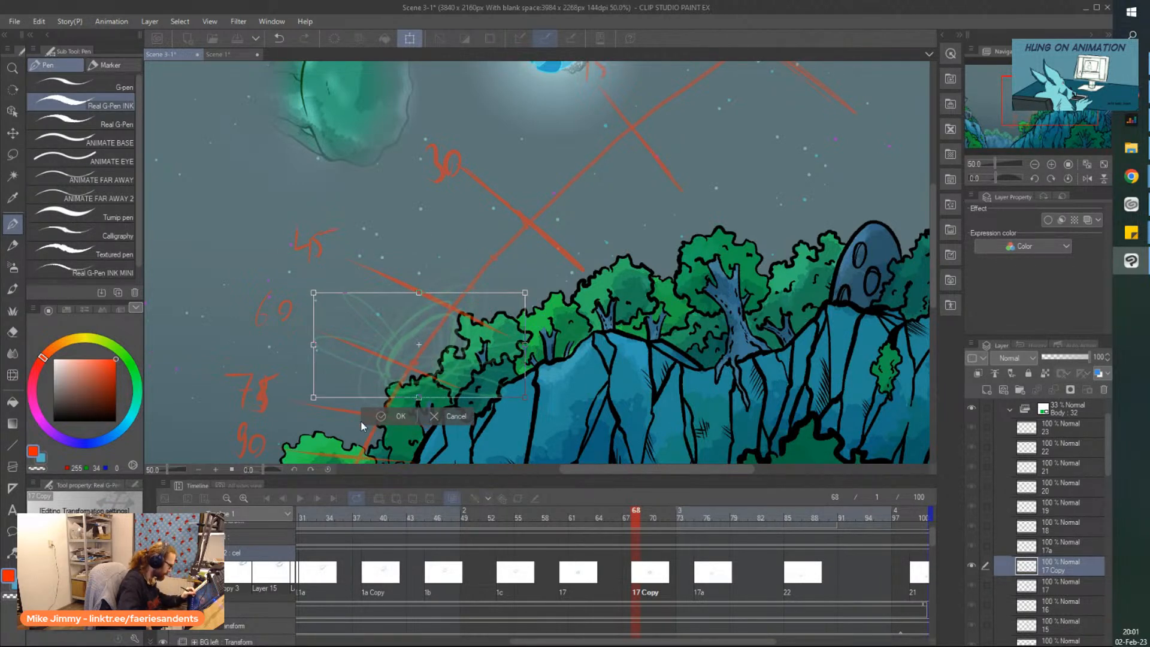
{"action": "left_click", "coordinate": [379, 420]}
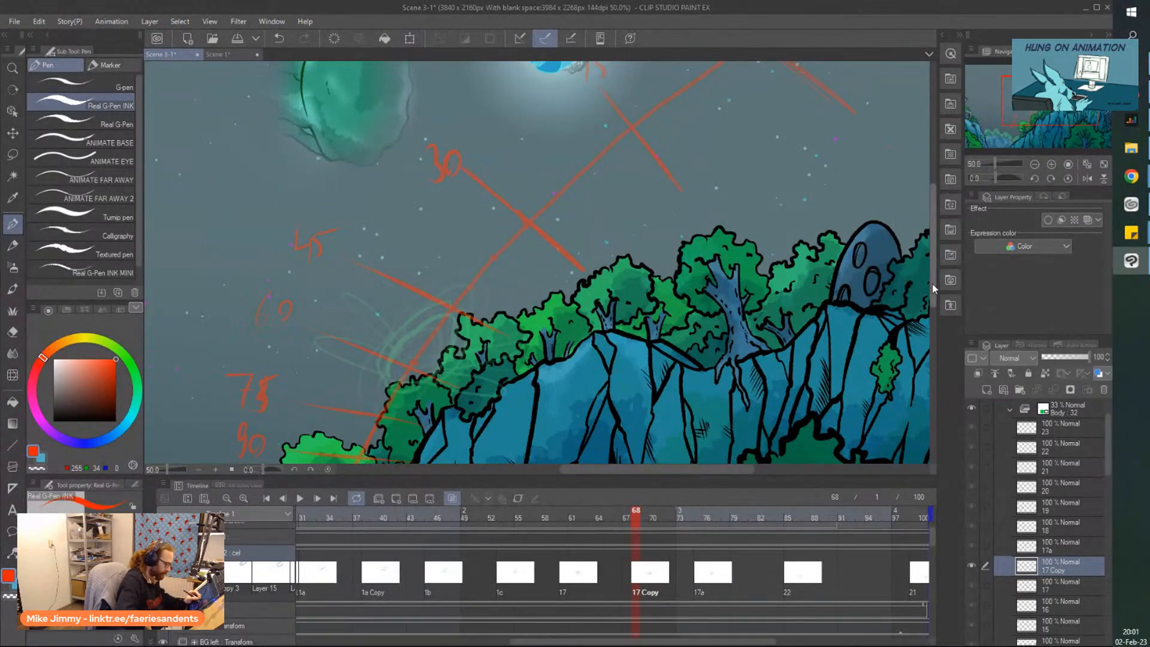
Shift Body cel 22 to frame 90 and cel 21 to frame 100 on the Body track
{"action": "left_click_drag", "start_coordinate": [933, 285], "coordinate": [934, 314]}
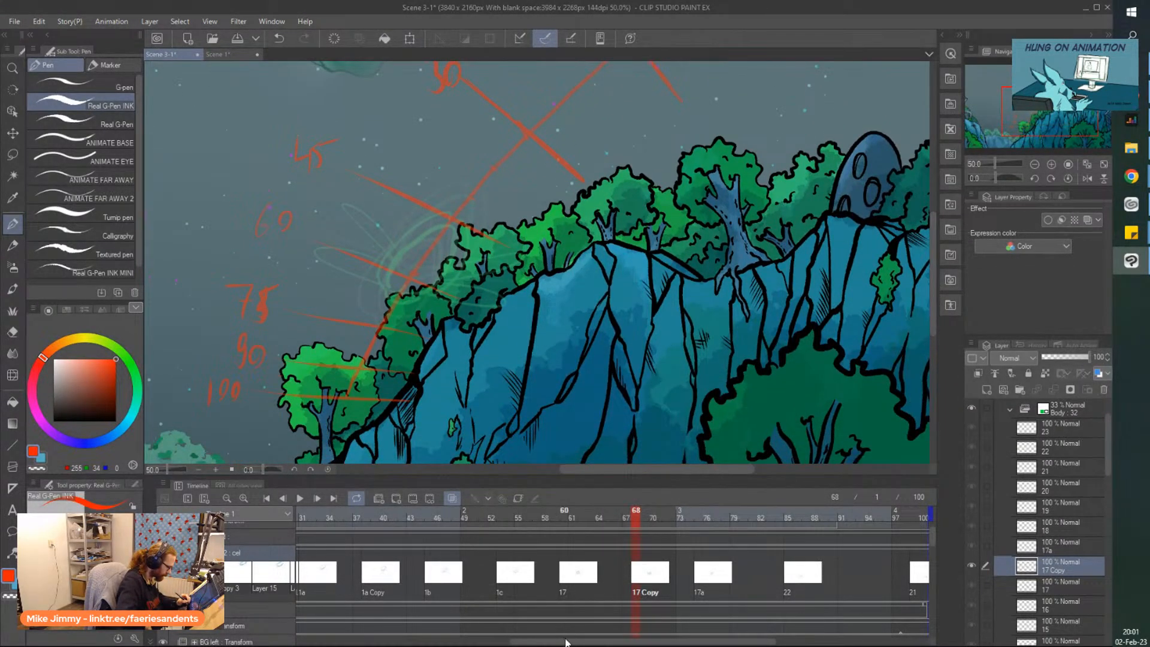
{"action": "scroll", "coordinate": [599, 605], "scroll_direction": "down", "scroll_amount": 3}
{"action": "left_click", "coordinate": [581, 584]}
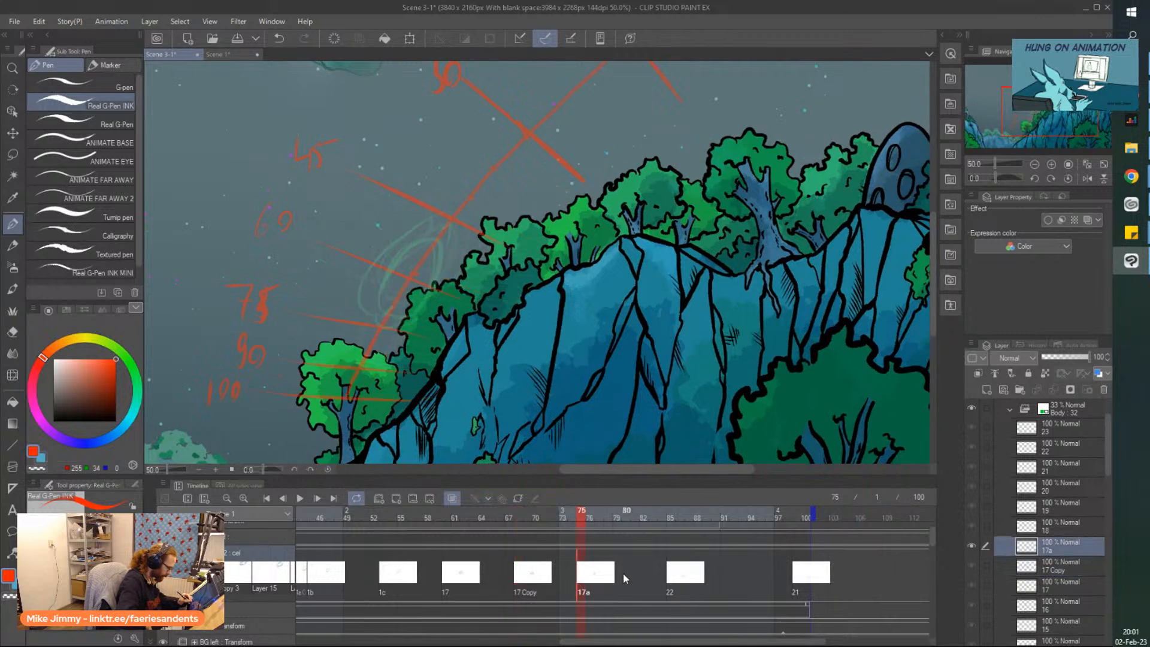
{"action": "left_click", "coordinate": [626, 573]}
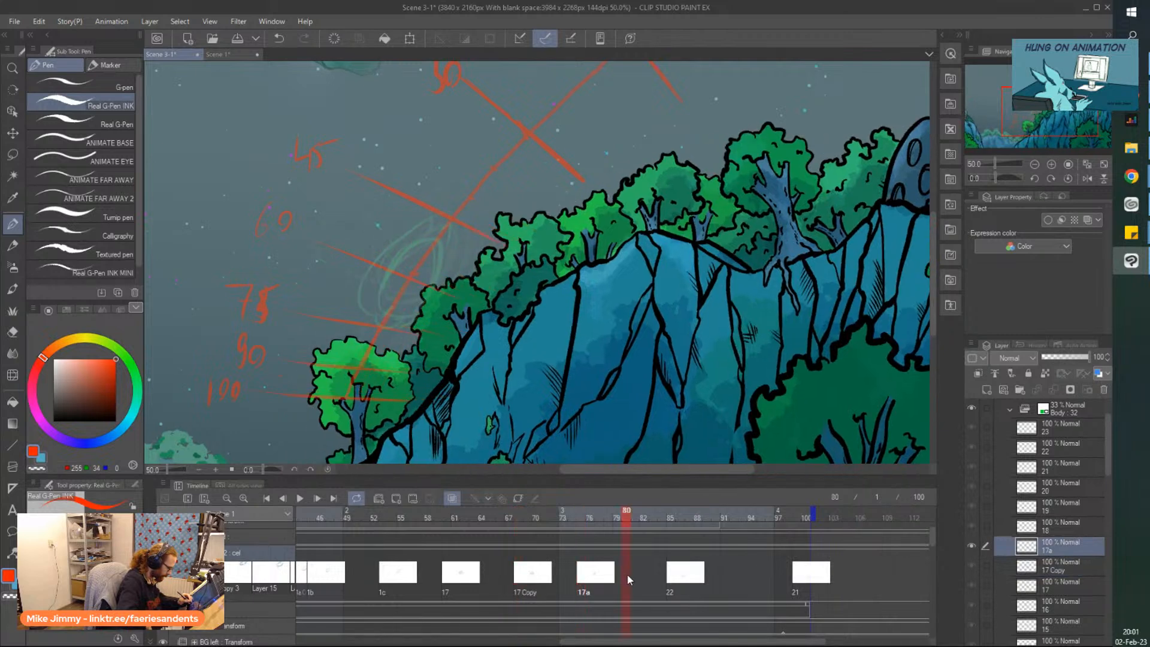
{"action": "left_click", "coordinate": [671, 578]}
{"action": "left_click_drag", "start_coordinate": [719, 582], "coordinate": [712, 584]}
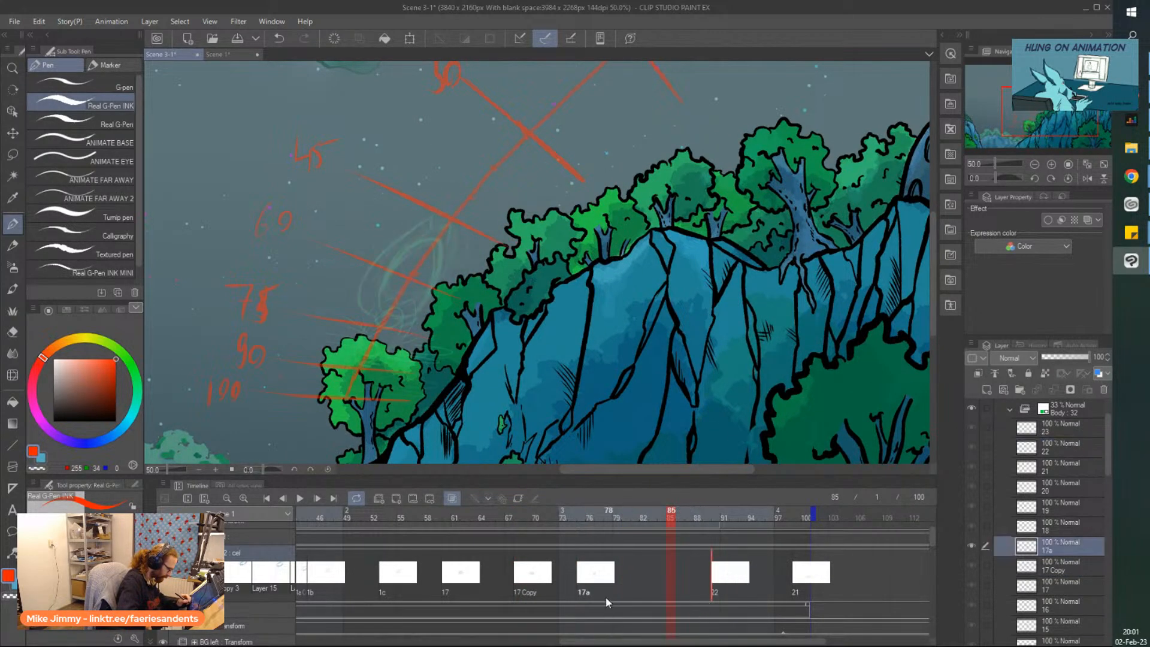
{"action": "left_click_drag", "start_coordinate": [805, 582], "coordinate": [810, 585]}
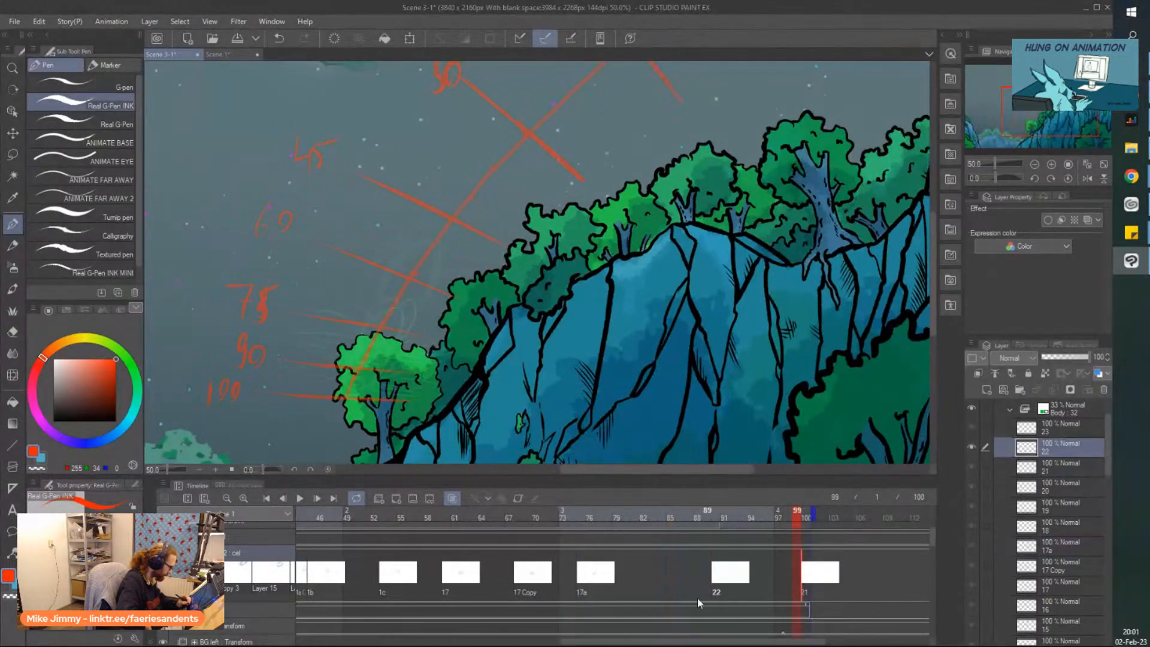
Duplicate Body cel 17a and assign the copy to frame 82 of the Body track
{"action": "left_click", "coordinate": [641, 578]}
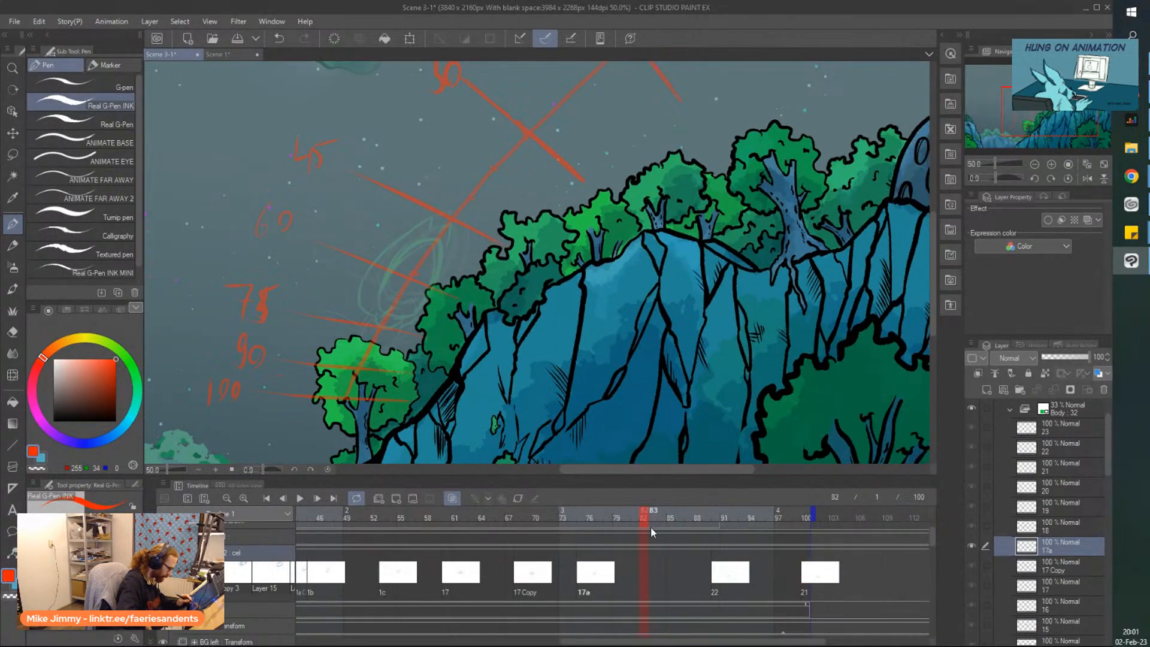
{"action": "left_click", "coordinate": [581, 584]}
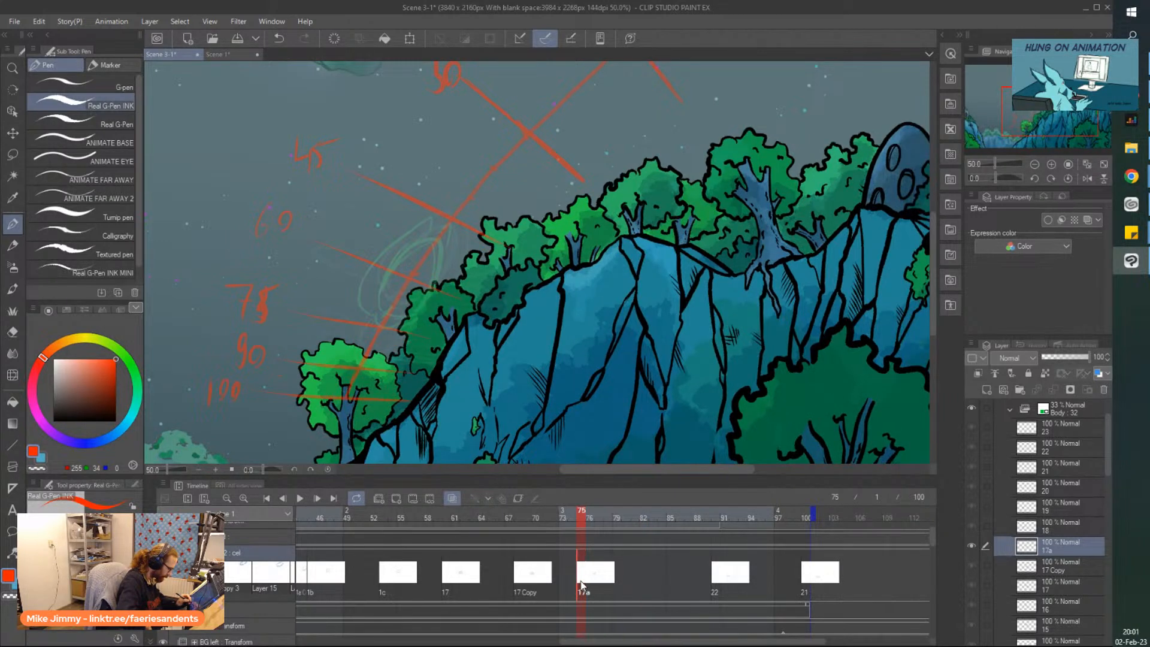
{"action": "left_click", "coordinate": [644, 574]}
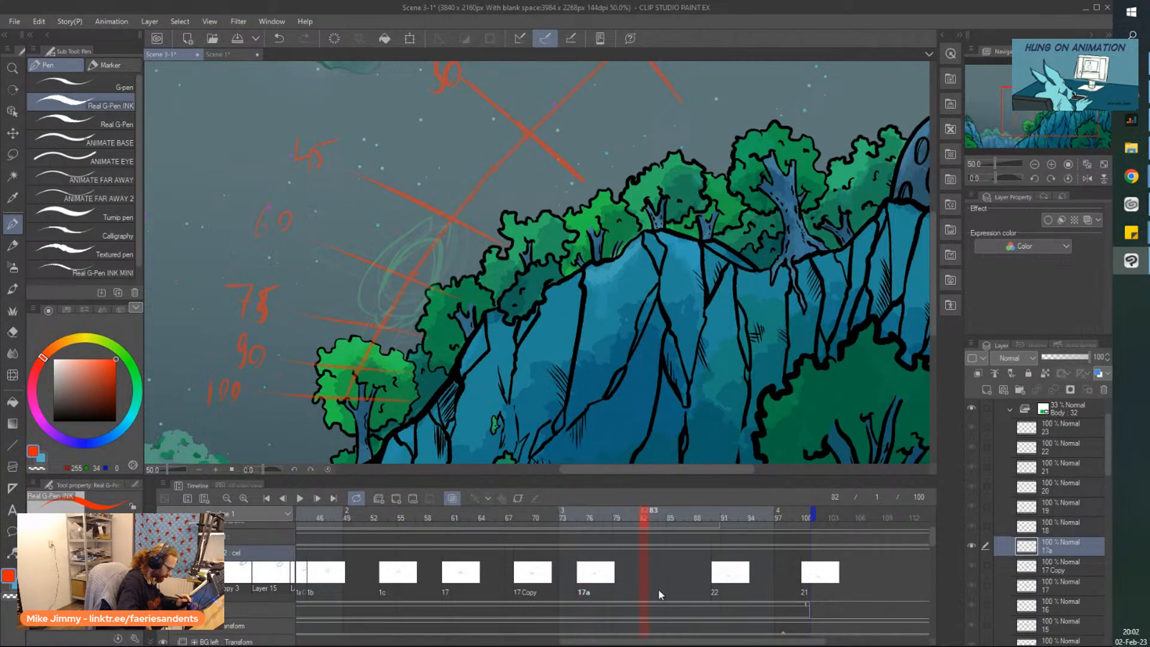
{"action": "right_click", "coordinate": [646, 573]}
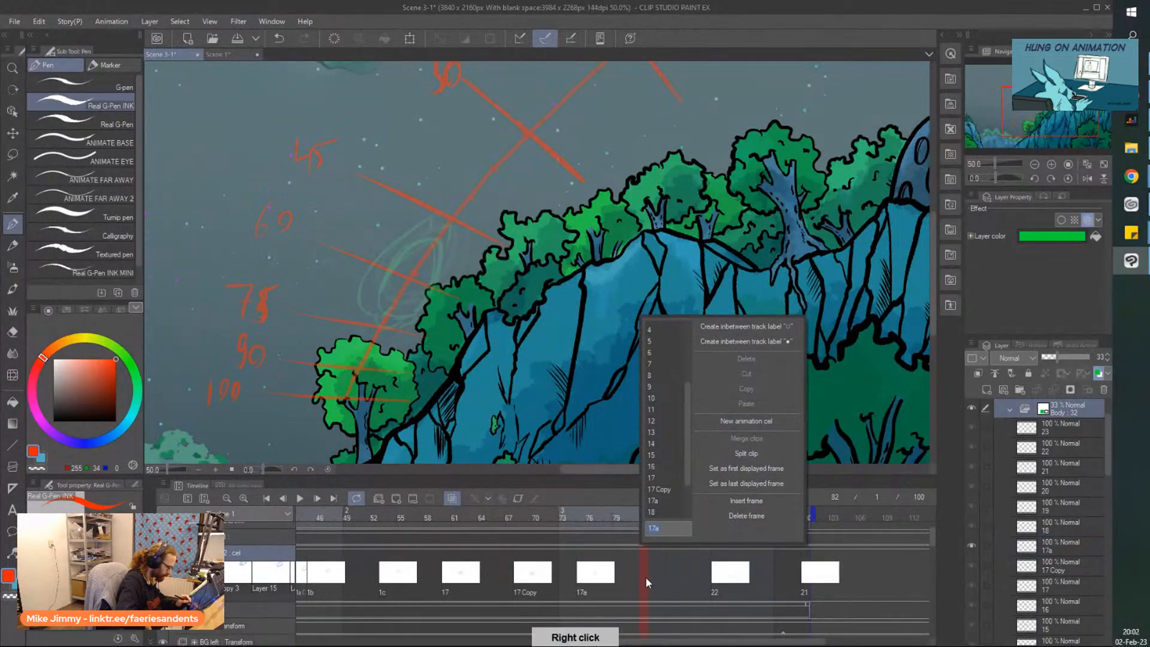
{"action": "key", "text": "Escape"}
{"action": "left_click", "coordinate": [645, 578]}
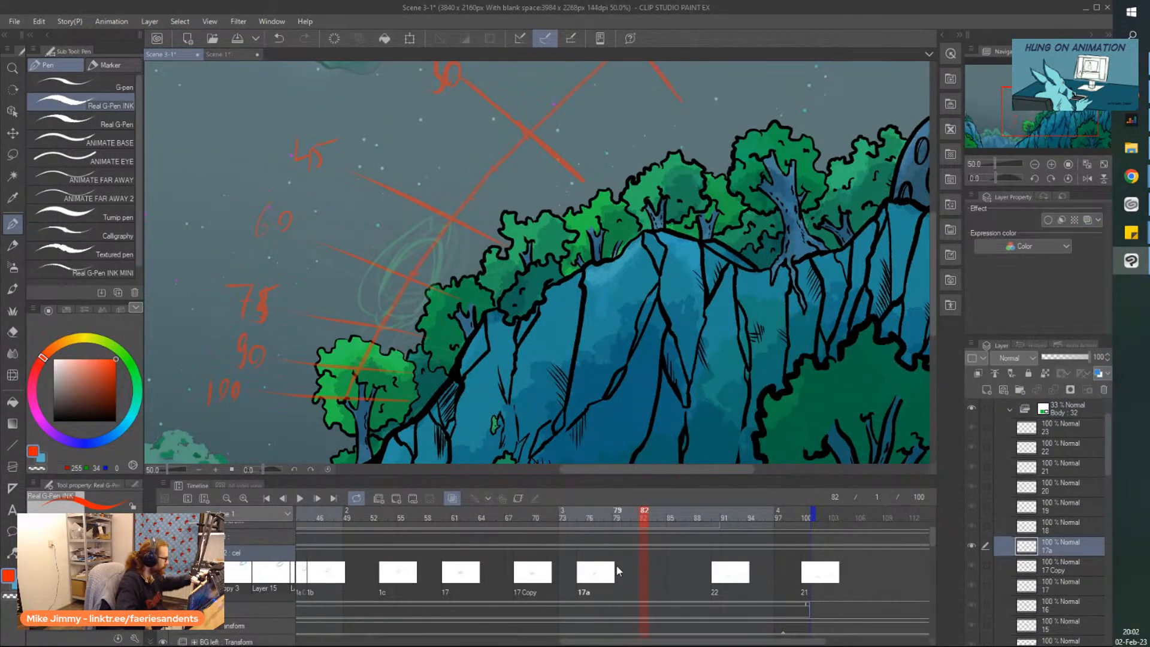
{"action": "right_click", "coordinate": [642, 568]}
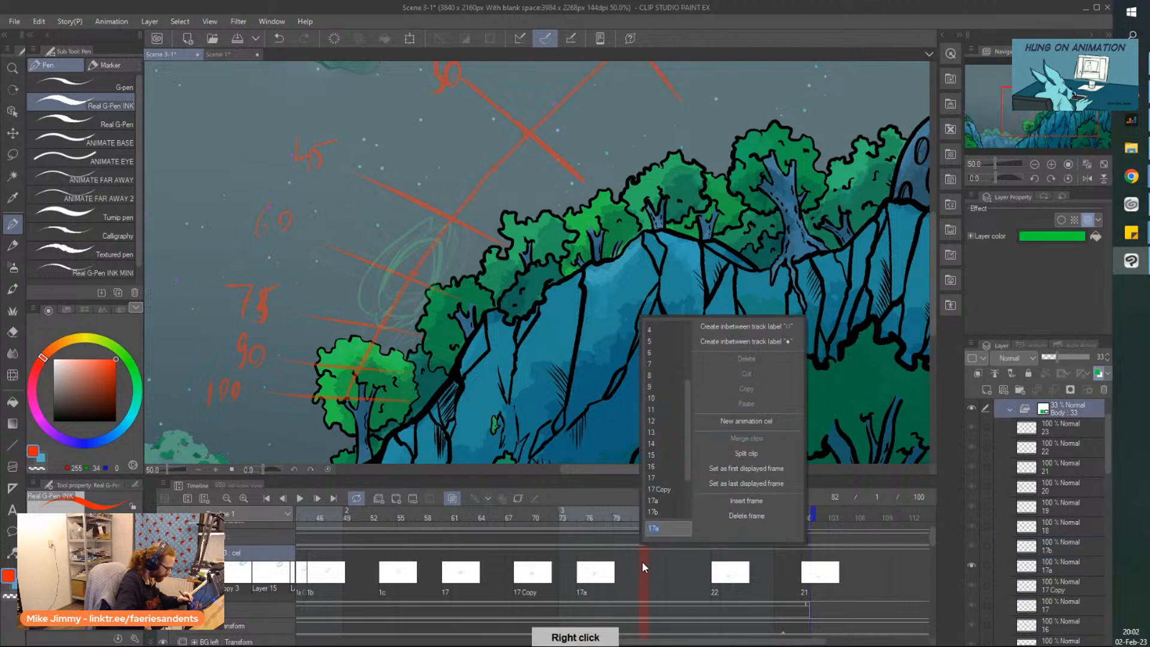
{"action": "left_click", "coordinate": [651, 512]}
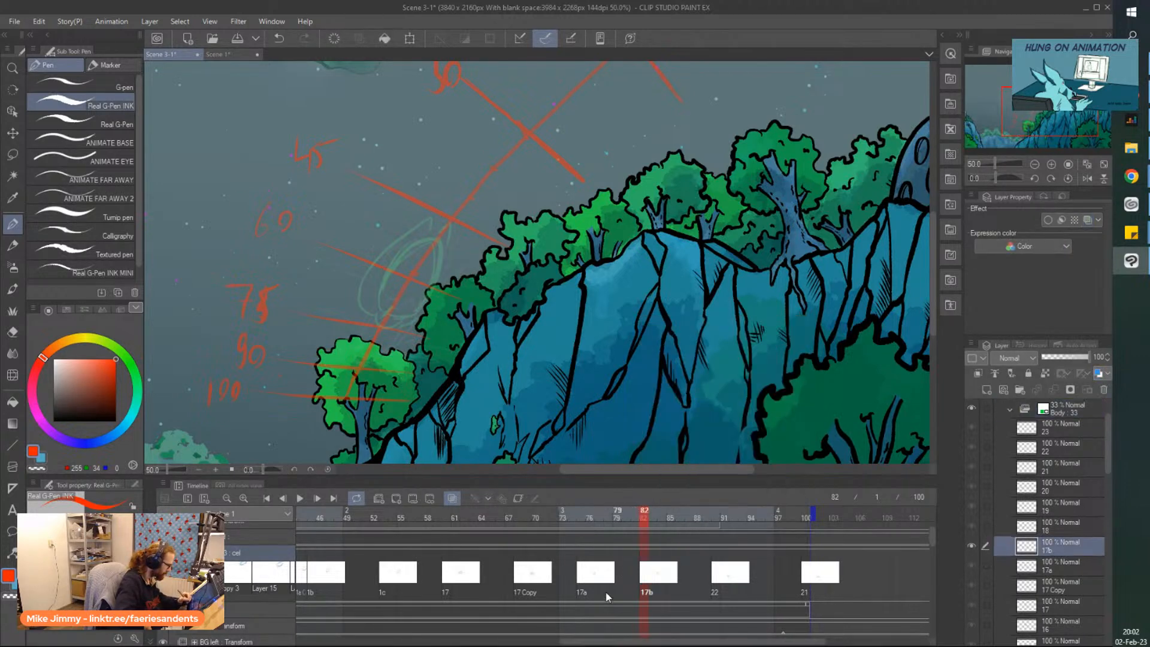
Move the copied cel at frame 82 down the flight path to between the 60 and 75 marks and shrink it slightly
{"action": "key", "text": "ctrl+t"}
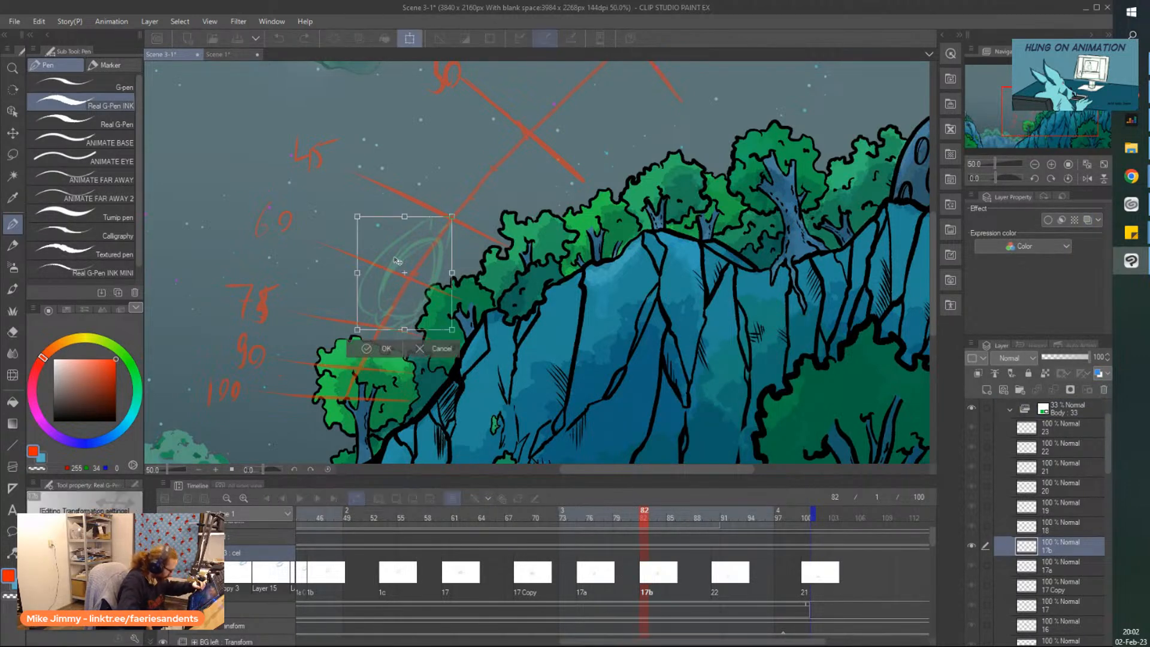
{"action": "left_click_drag", "start_coordinate": [382, 270], "coordinate": [374, 287]}
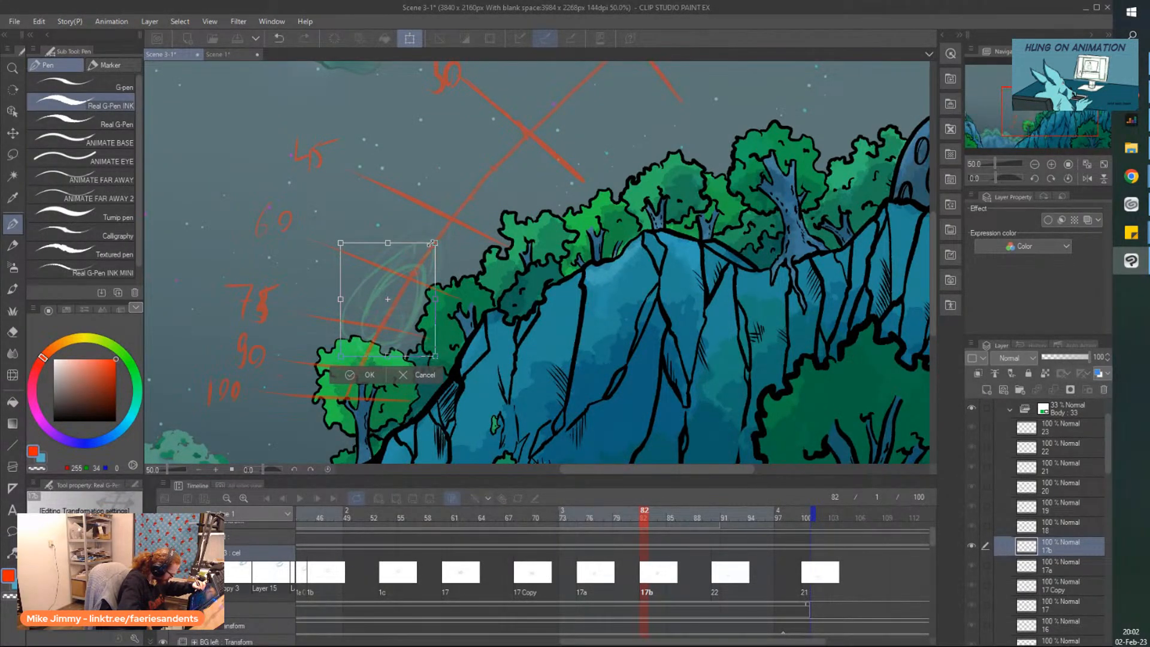
{"action": "left_click_drag", "start_coordinate": [432, 242], "coordinate": [423, 256]}
{"action": "left_click_drag", "start_coordinate": [369, 306], "coordinate": [372, 307]}
{"action": "left_click", "coordinate": [349, 378]}
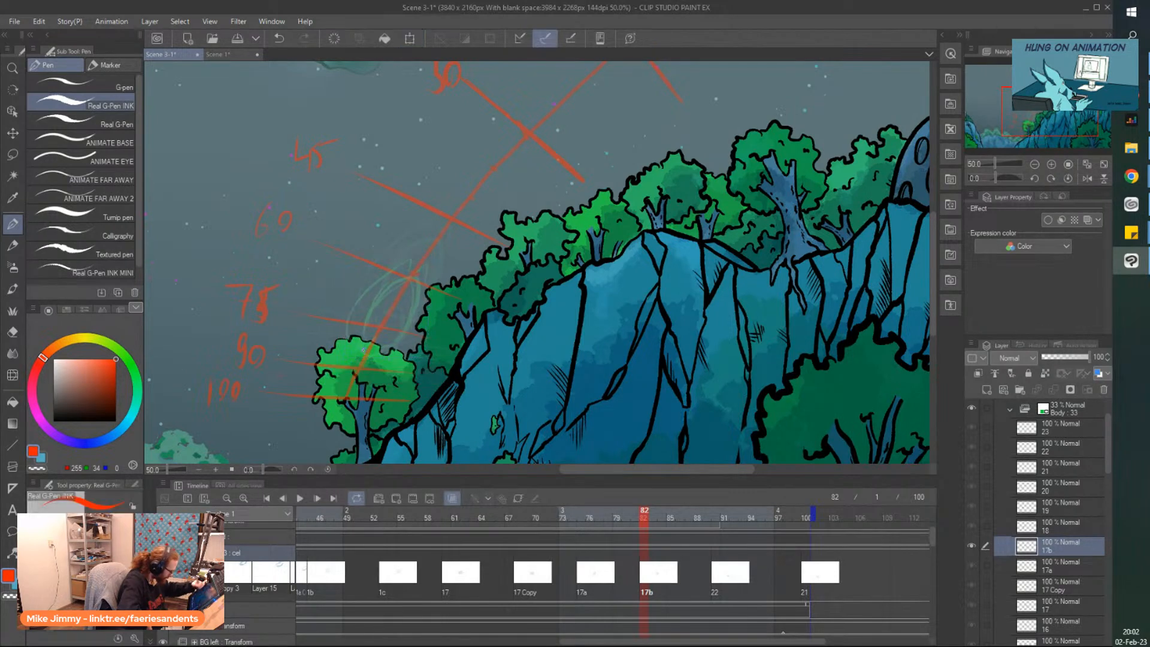
Duplicate Body cel 22 and assign the copy to frame 95 of the Body track
{"action": "left_click", "coordinate": [719, 578]}
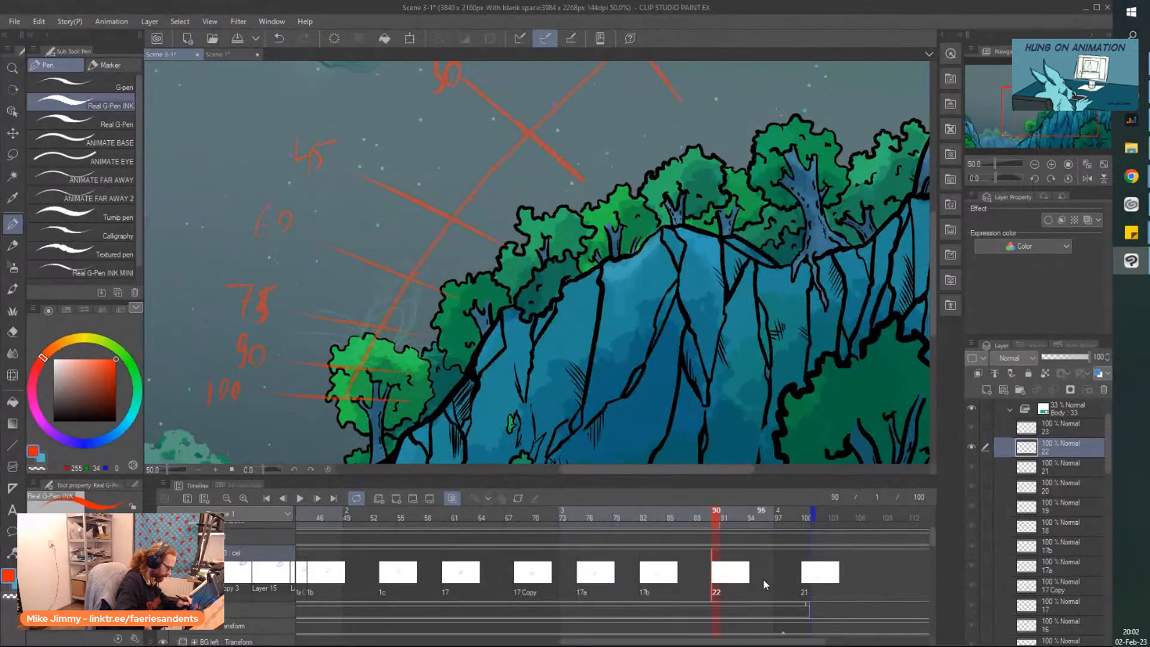
{"action": "left_click", "coordinate": [760, 567]}
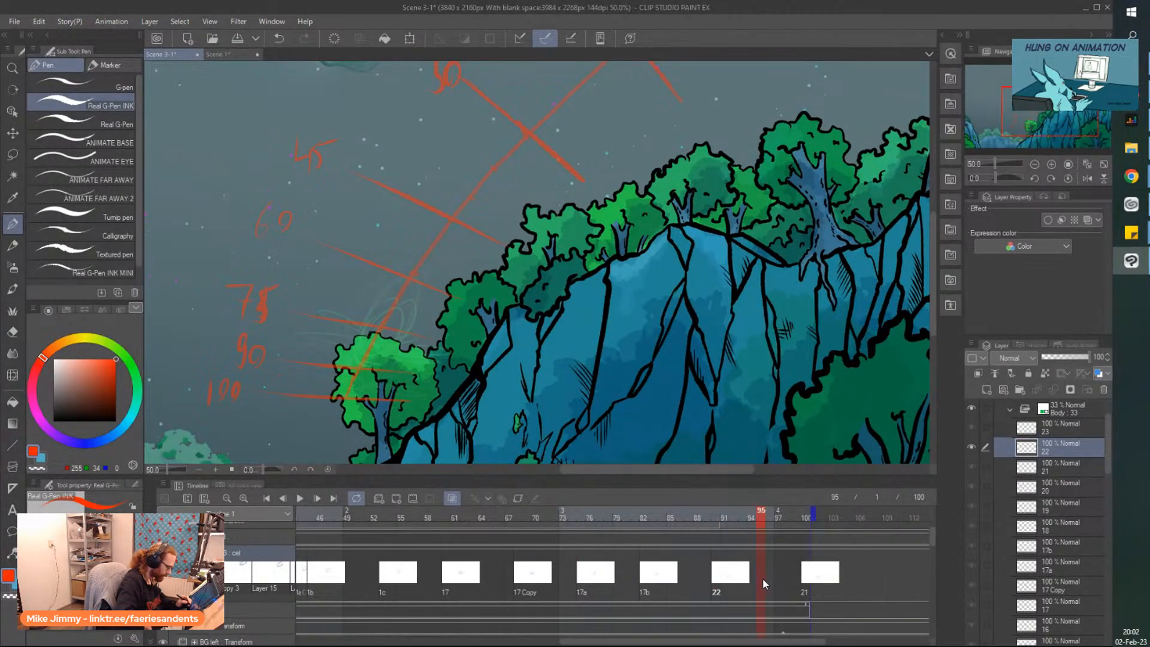
{"action": "key", "text": "ctrl+shift+n"}
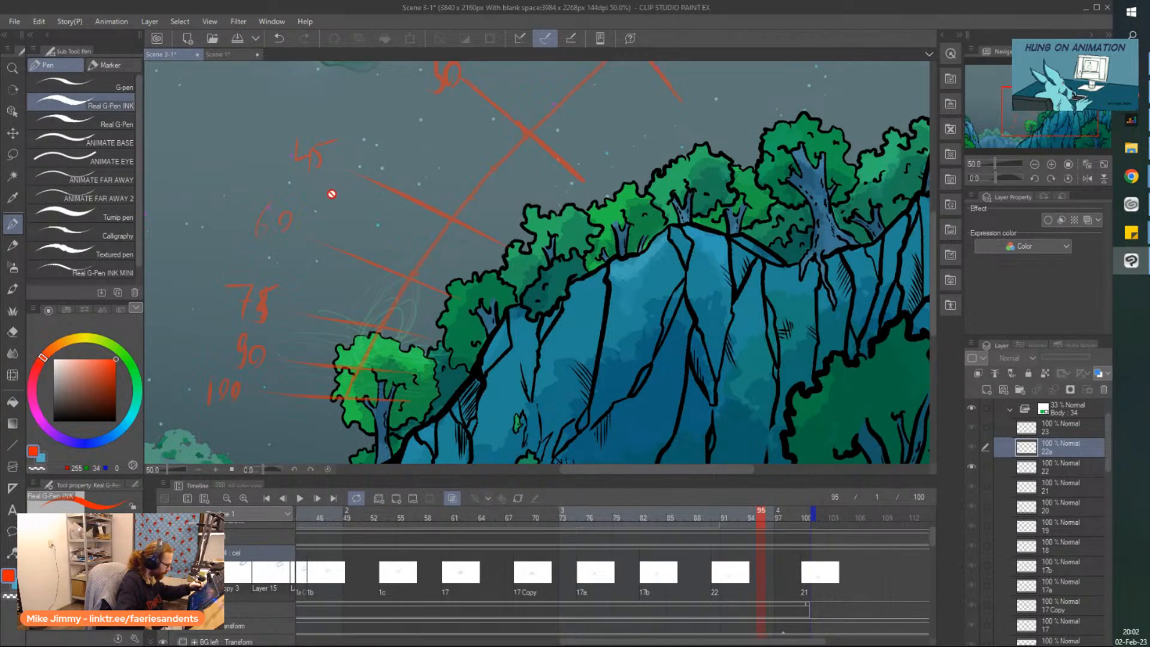
{"action": "right_click", "coordinate": [757, 567]}
{"action": "left_click", "coordinate": [769, 512]}
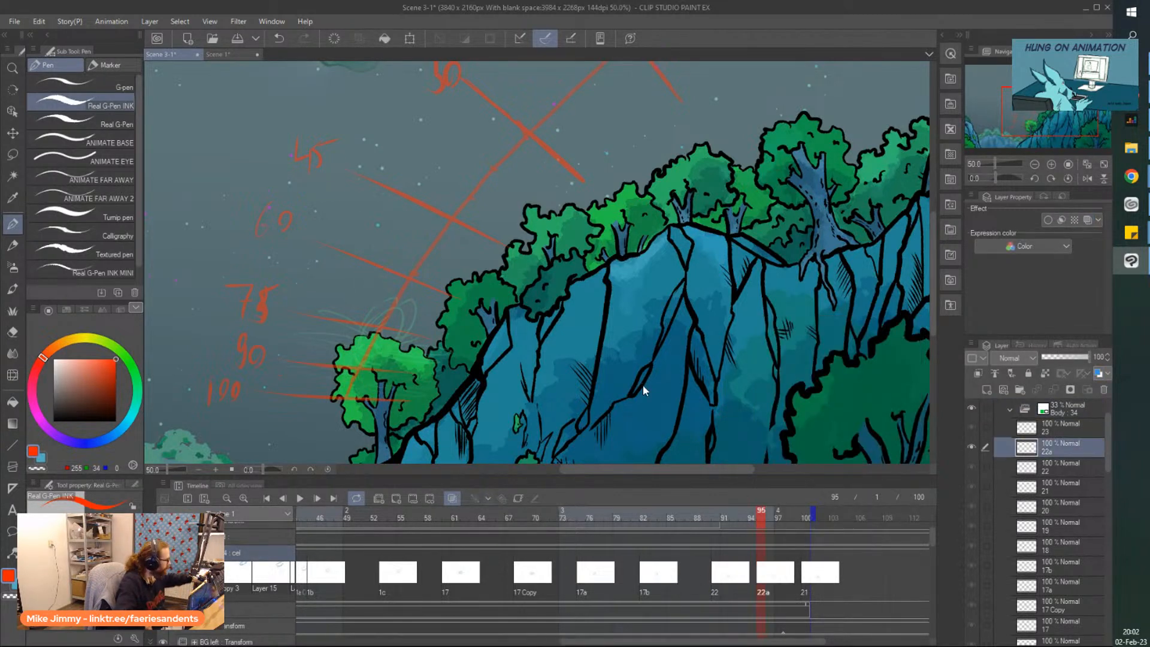
Move the copied cel at frame 95 down the flight path to about the 90 mark and shrink it slightly
{"action": "key", "text": "ctrl+t"}
{"action": "left_click_drag", "start_coordinate": [345, 339], "coordinate": [331, 362]}
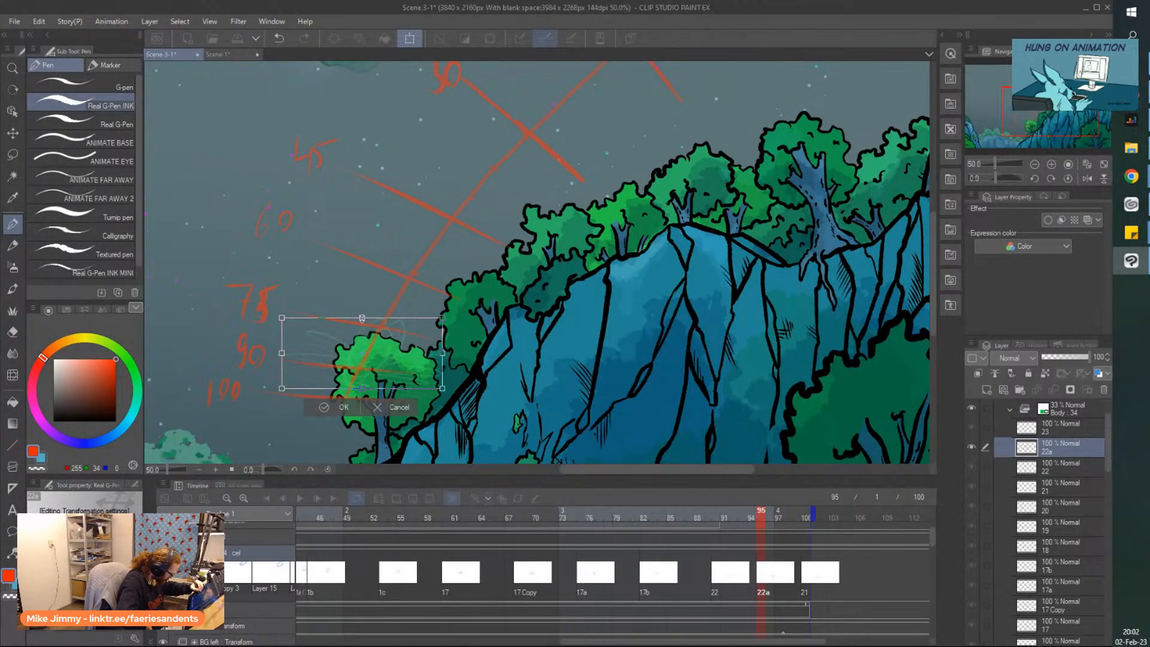
{"action": "left_click_drag", "start_coordinate": [361, 317], "coordinate": [362, 324]}
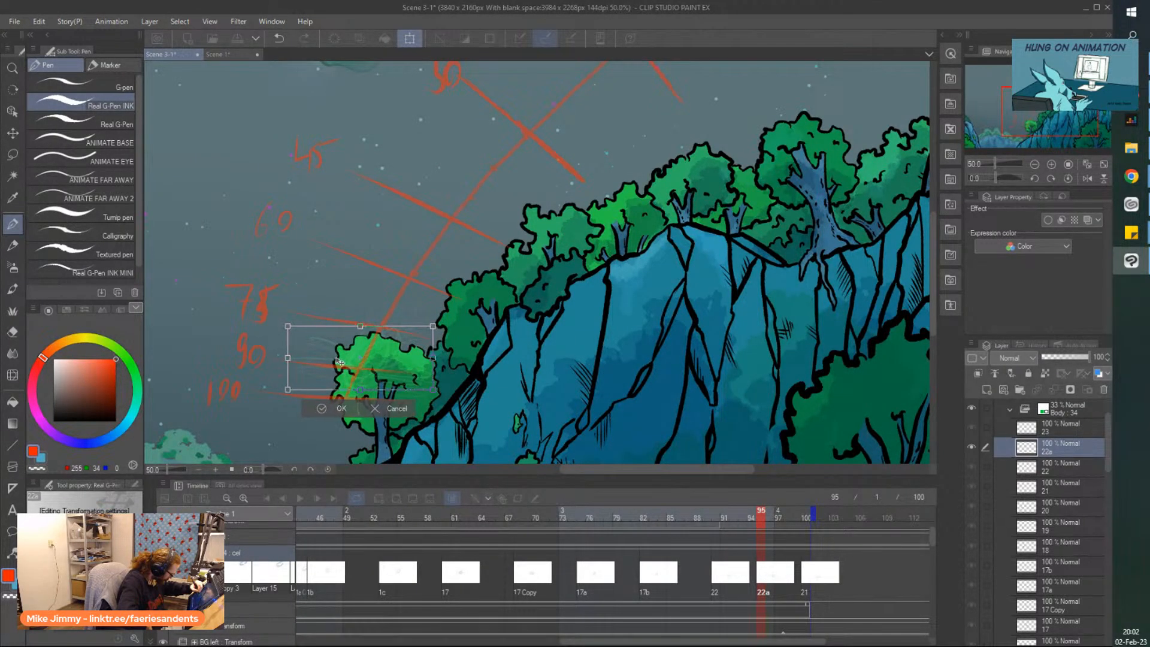
{"action": "left_click", "coordinate": [336, 407]}
Delete Body cel 21 and assign a duplicate of cel 22a to frame 100 of the Body track in its place
{"action": "left_click", "coordinate": [810, 580]}
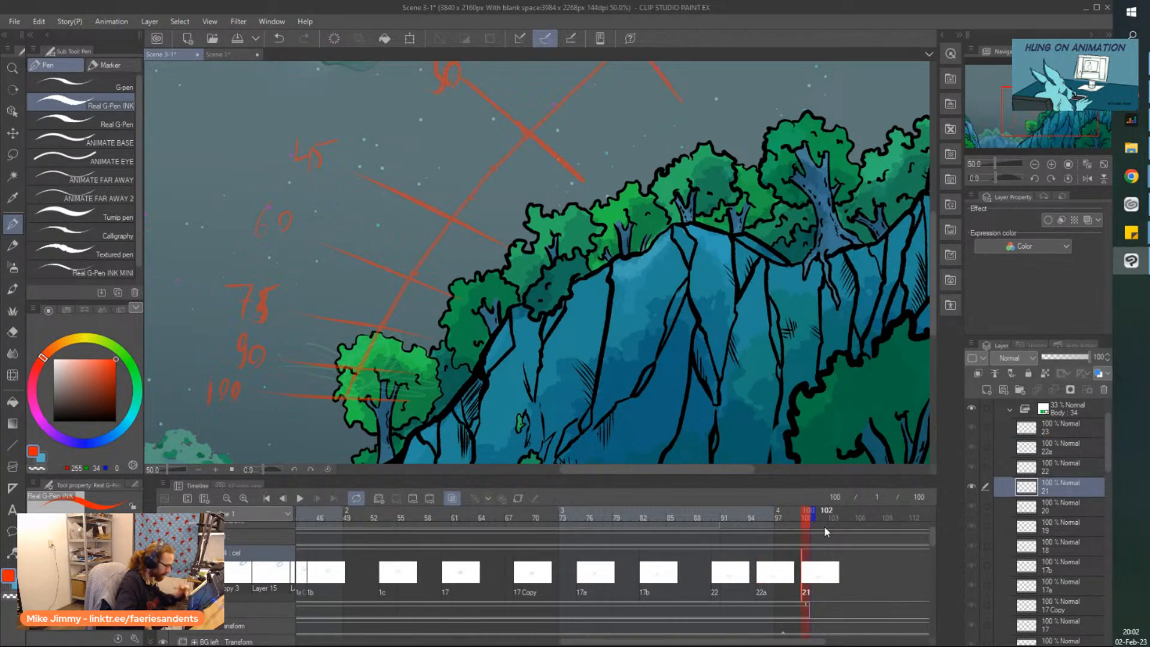
{"action": "key", "text": "ctrl+z"}
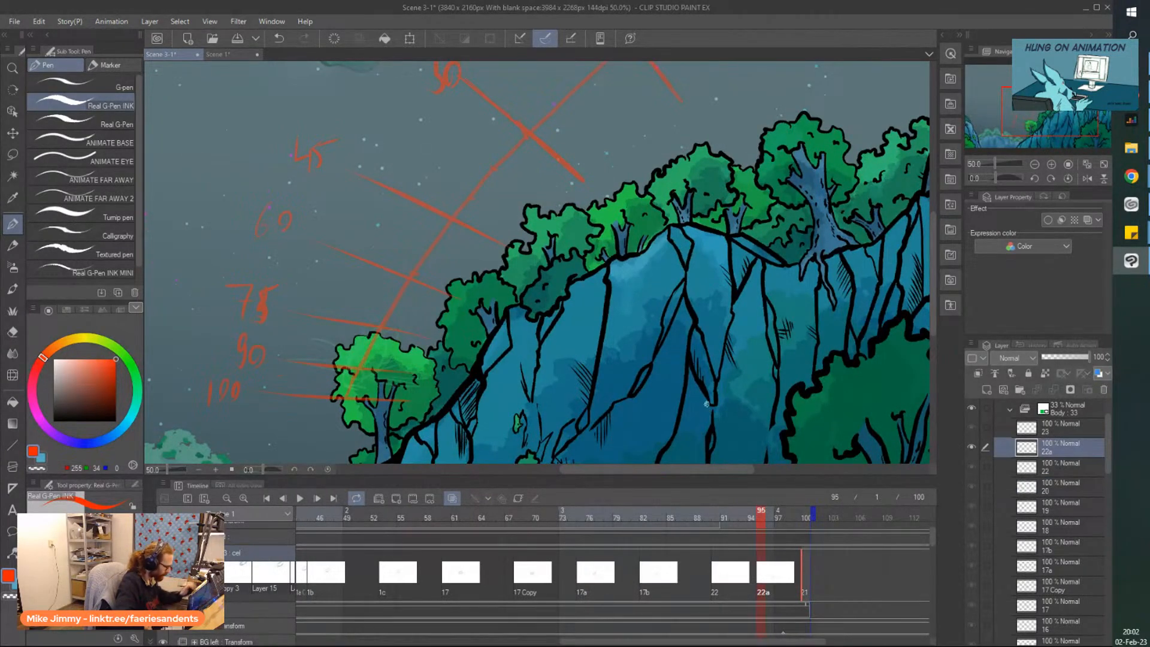
{"action": "key", "text": "ctrl+shift+alt+n"}
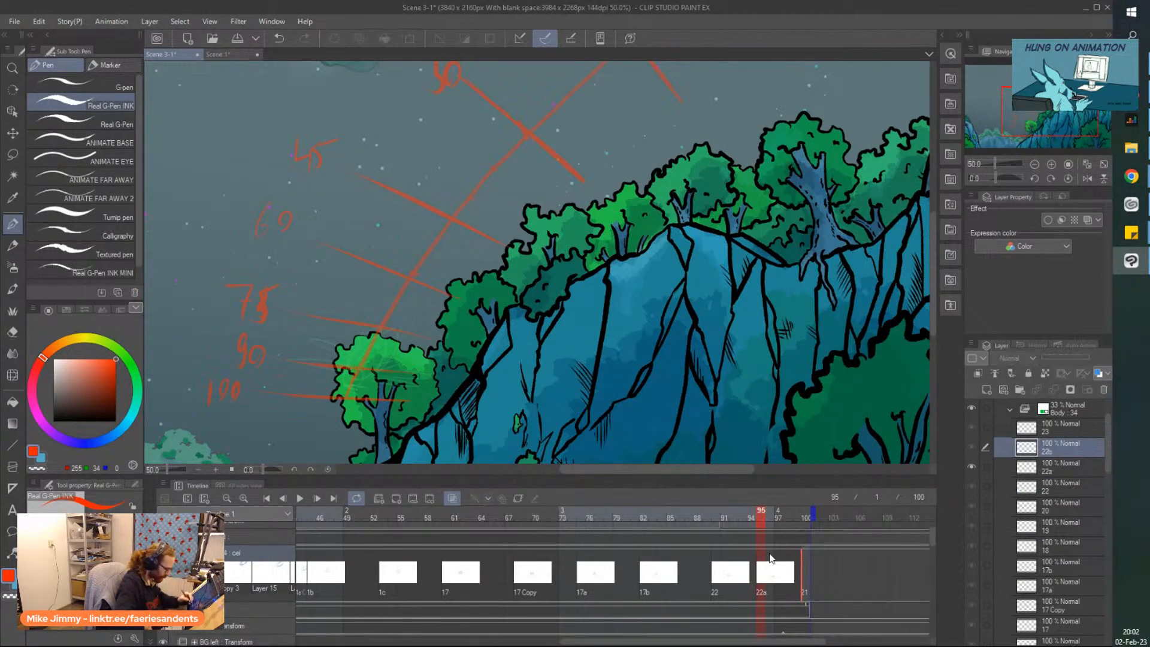
{"action": "right_click", "coordinate": [805, 564]}
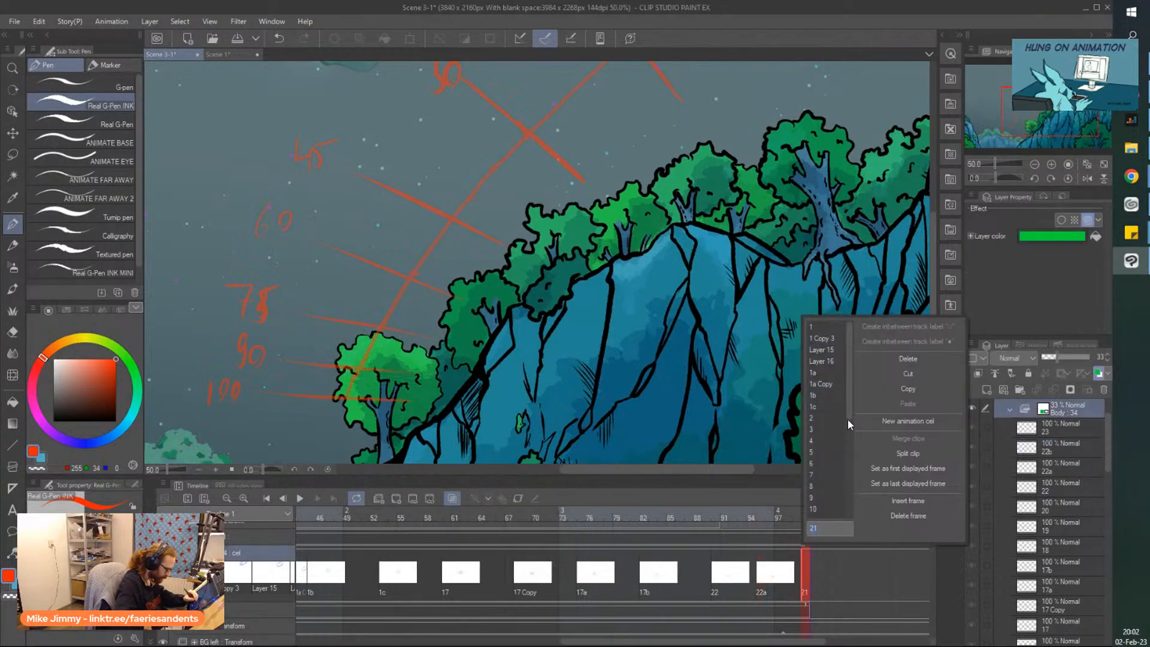
{"action": "scroll", "coordinate": [847, 418], "scroll_direction": "down", "scroll_amount": 5}
{"action": "left_click", "coordinate": [815, 514]}
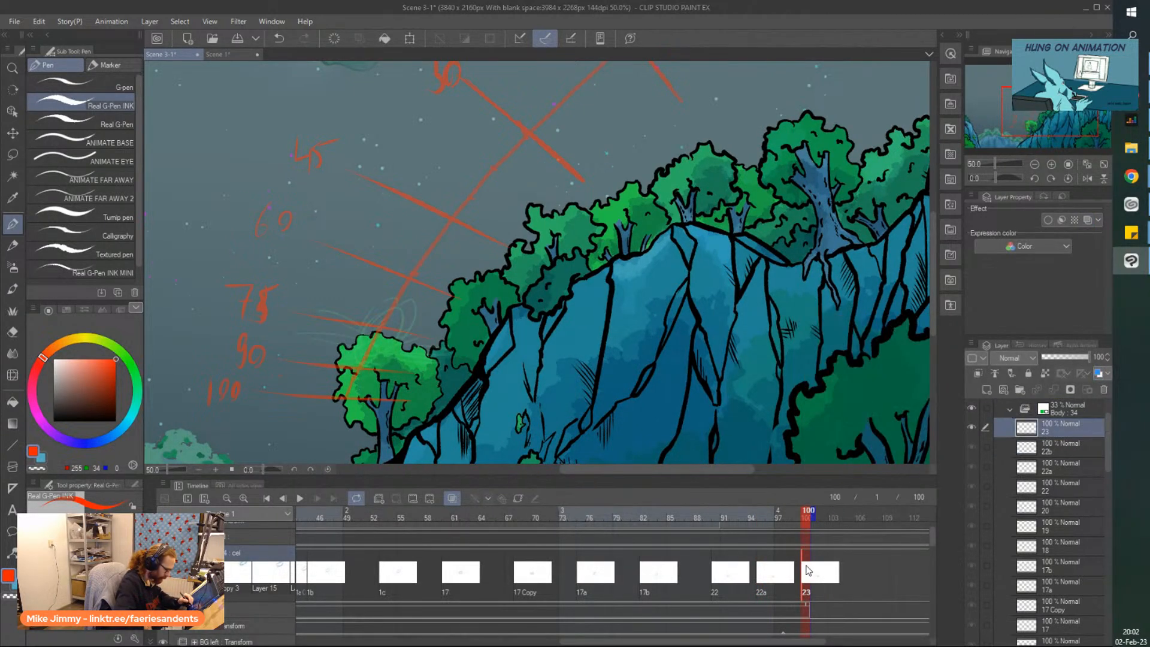
{"action": "right_click", "coordinate": [818, 572]}
{"action": "left_click", "coordinate": [813, 501]}
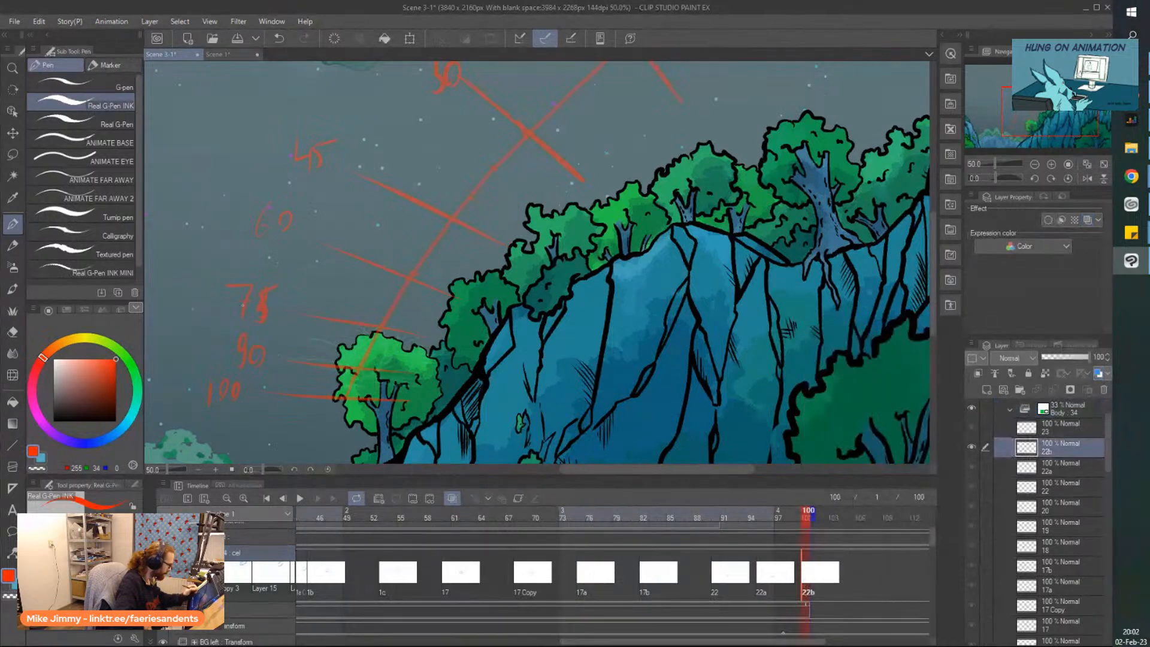
Move the copied cel at frame 100 down the flight path to the 100 mark
{"action": "key", "text": "ctrl+t"}
{"action": "left_click_drag", "start_coordinate": [296, 331], "coordinate": [317, 387]}
{"action": "key", "text": "Return"}
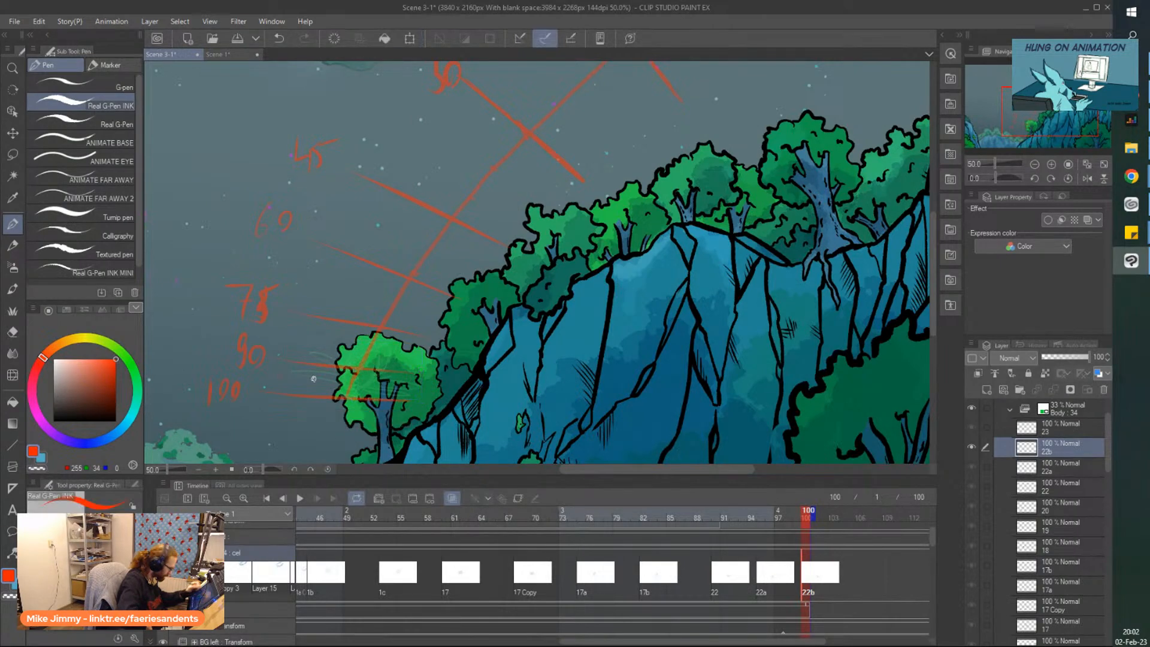
Play back the animation and review the creature's flight on an enlarged canvas with the palettes hidden
{"action": "key", "text": "ctrl+minus"}
{"action": "key", "text": "ctrl+minus"}
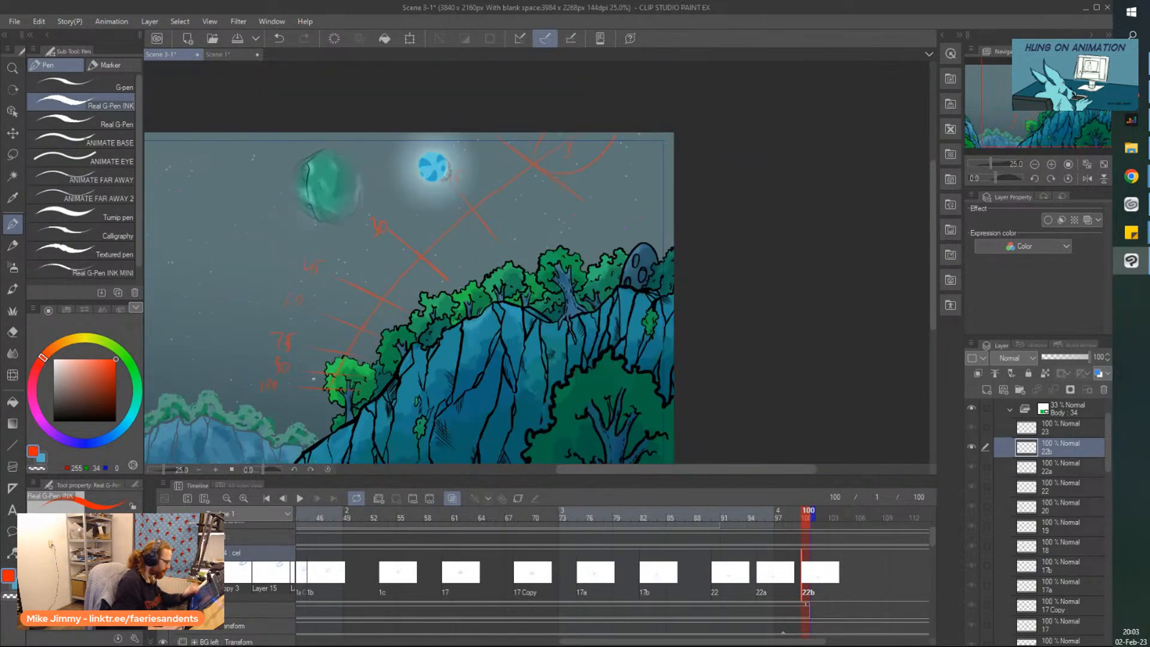
{"action": "left_click_drag", "start_coordinate": [548, 472], "coordinate": [540, 473]}
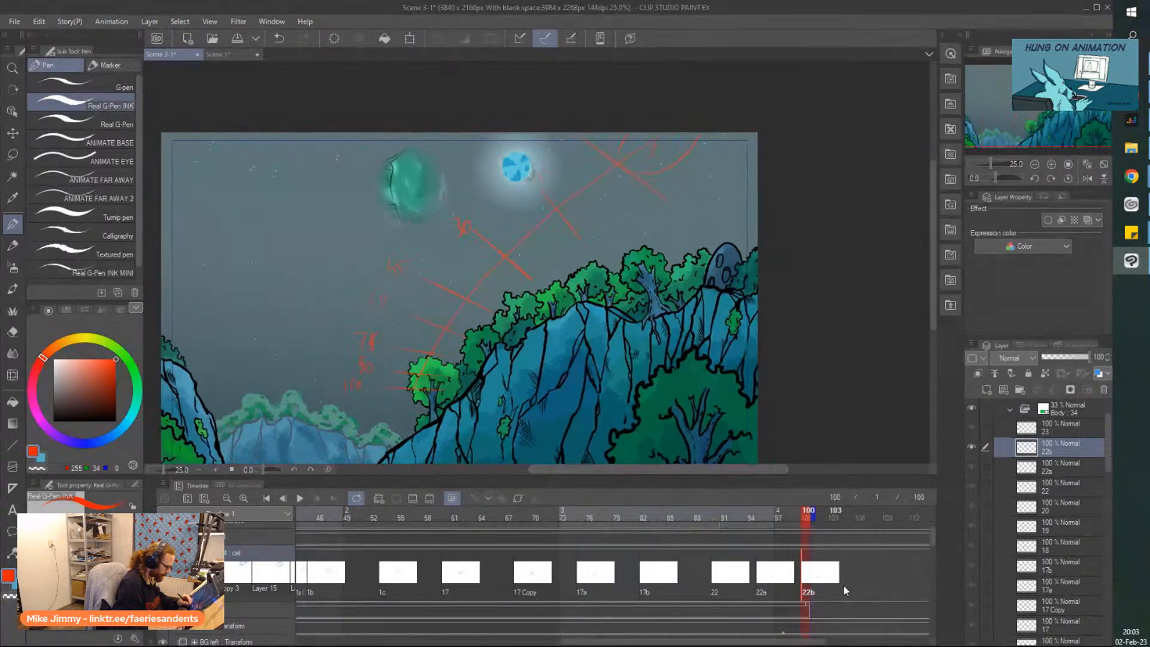
{"action": "left_click", "coordinate": [300, 499]}
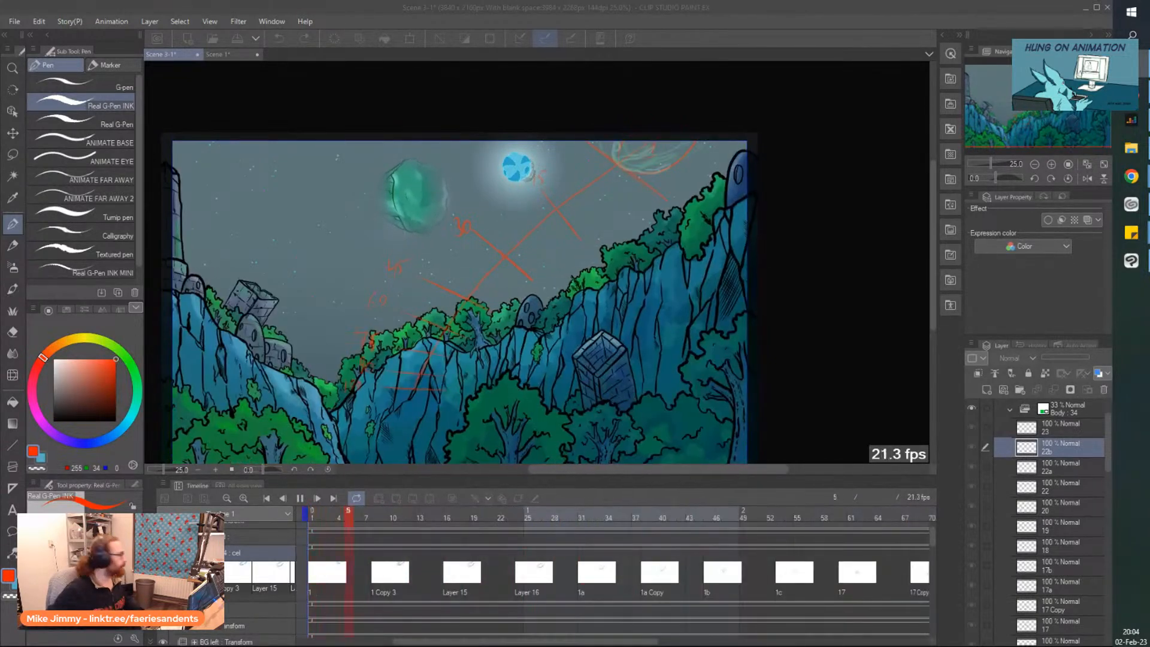
{"action": "left_click", "coordinate": [511, 5]}
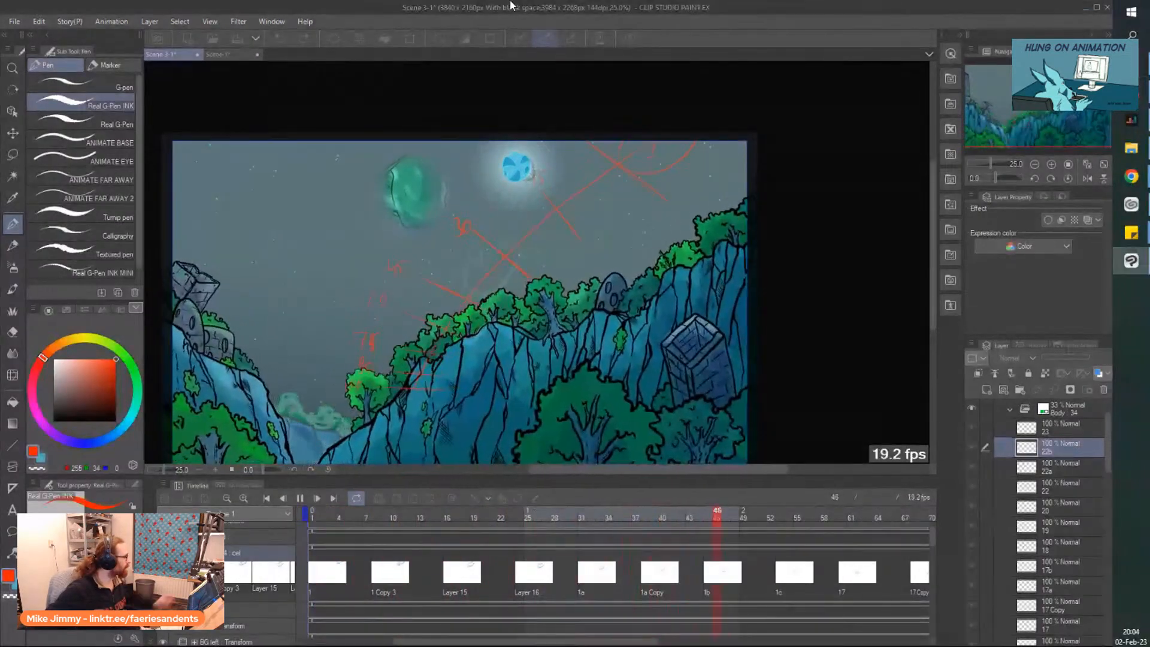
{"action": "key", "text": "Tab"}
{"action": "scroll", "coordinate": [338, 462], "scroll_direction": "up", "scroll_amount": 5}
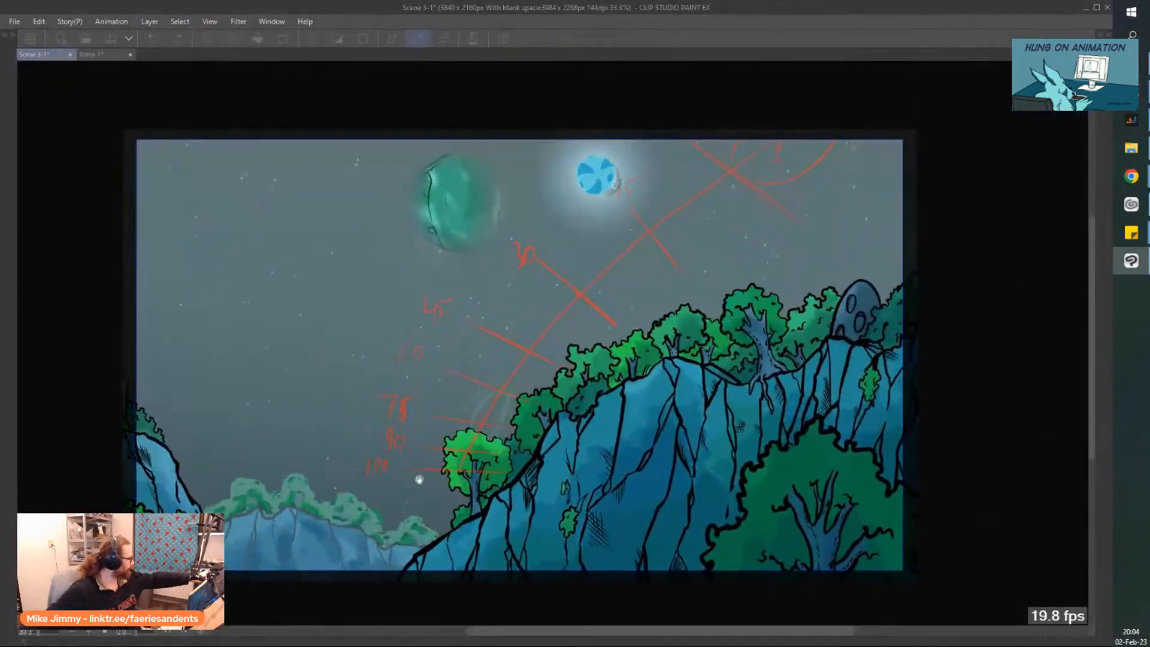